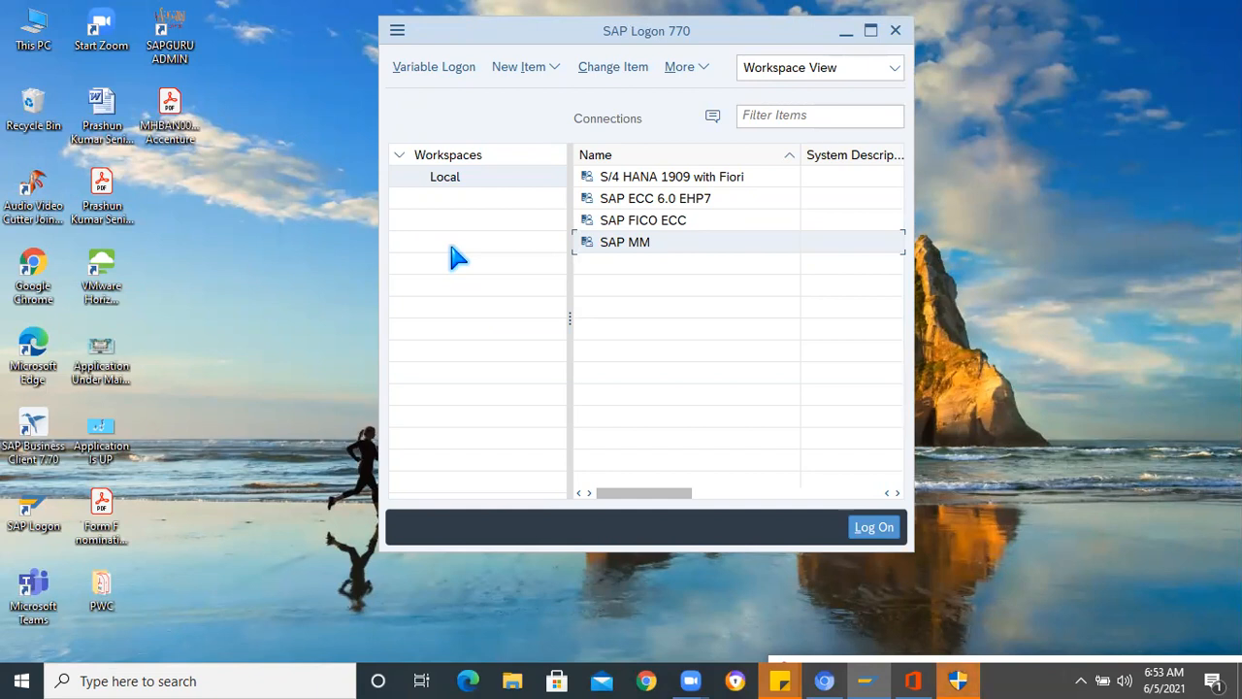
- Switch to Google Chrome and search Google for "Spark plug bill of material"
{"action": "left_click", "coordinate": [659, 672]}
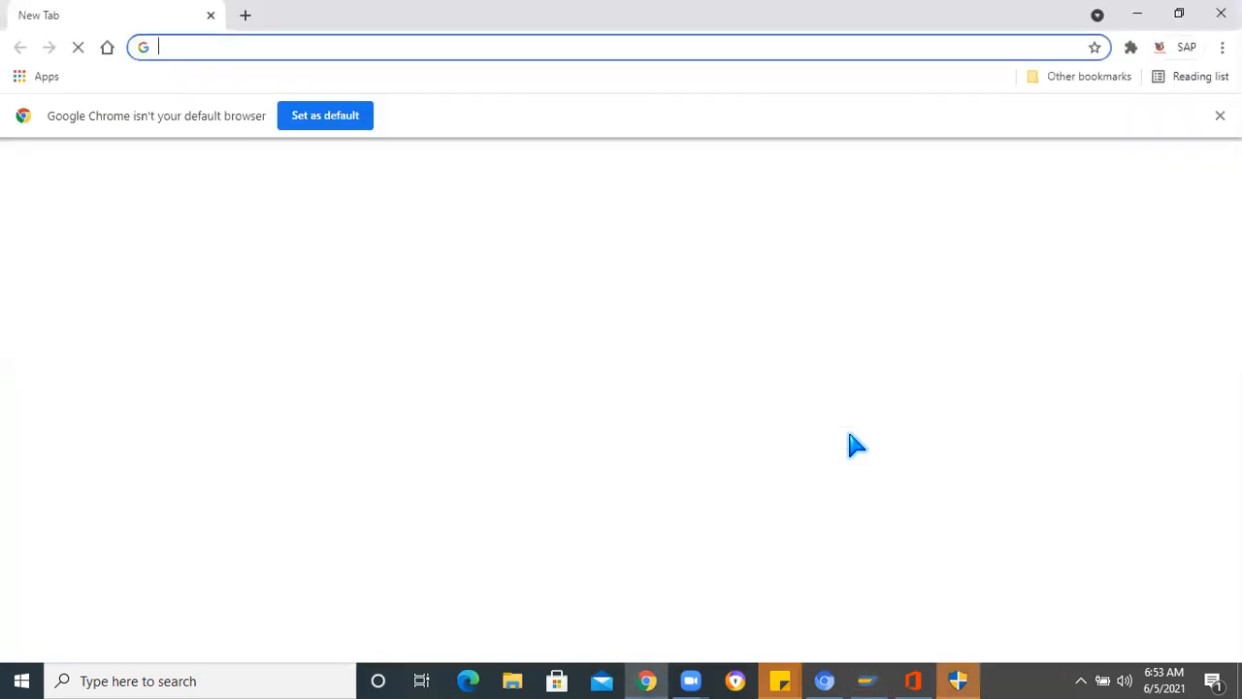
{"action": "type", "text": "Sp"}
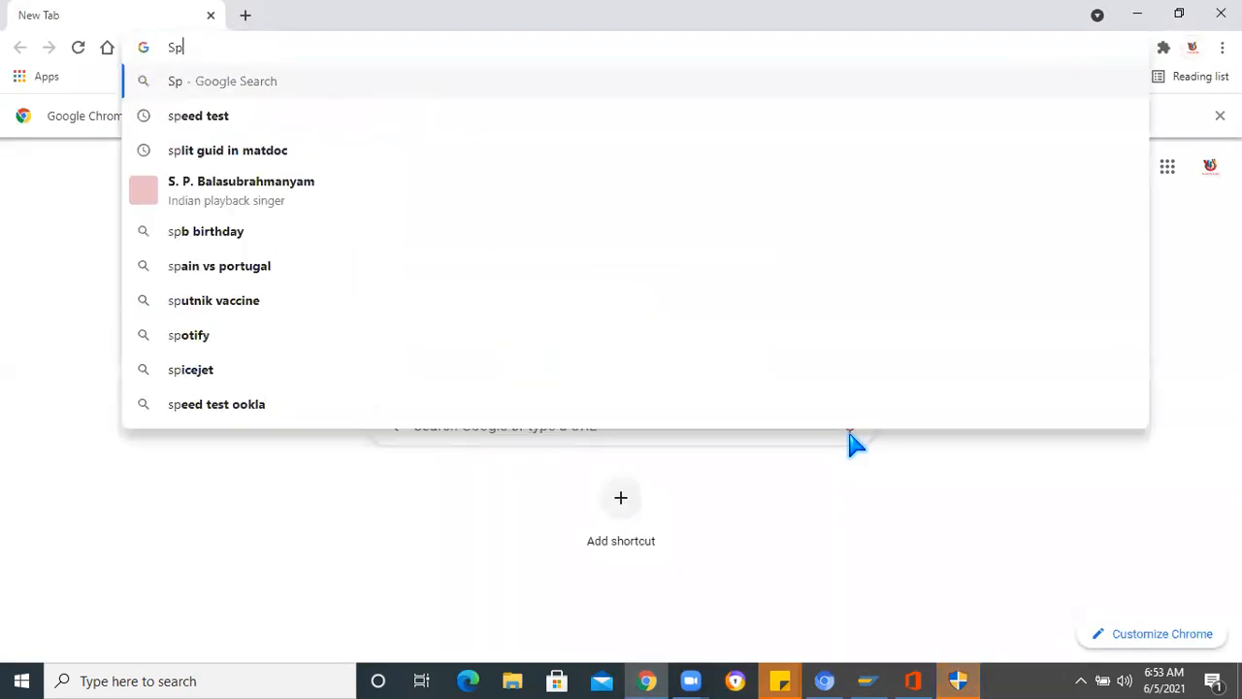
{"action": "type", "text": "ar"}
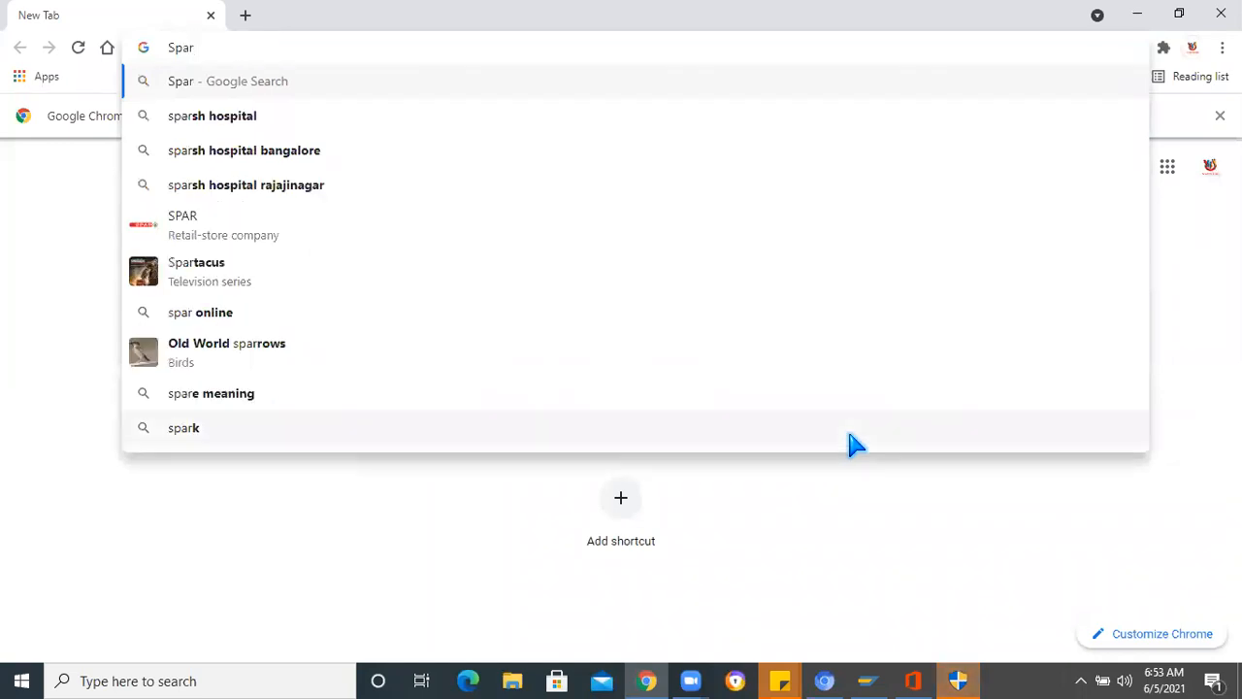
{"action": "type", "text": "k plug "}
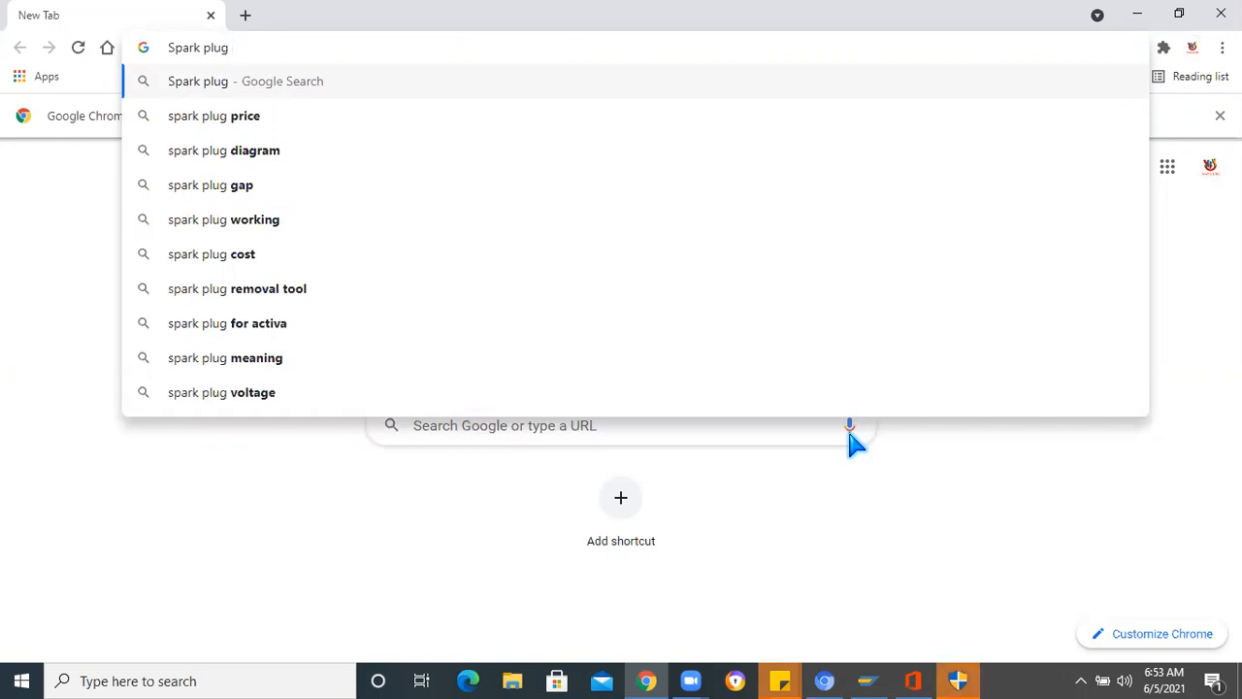
{"action": "type", "text": "bill "}
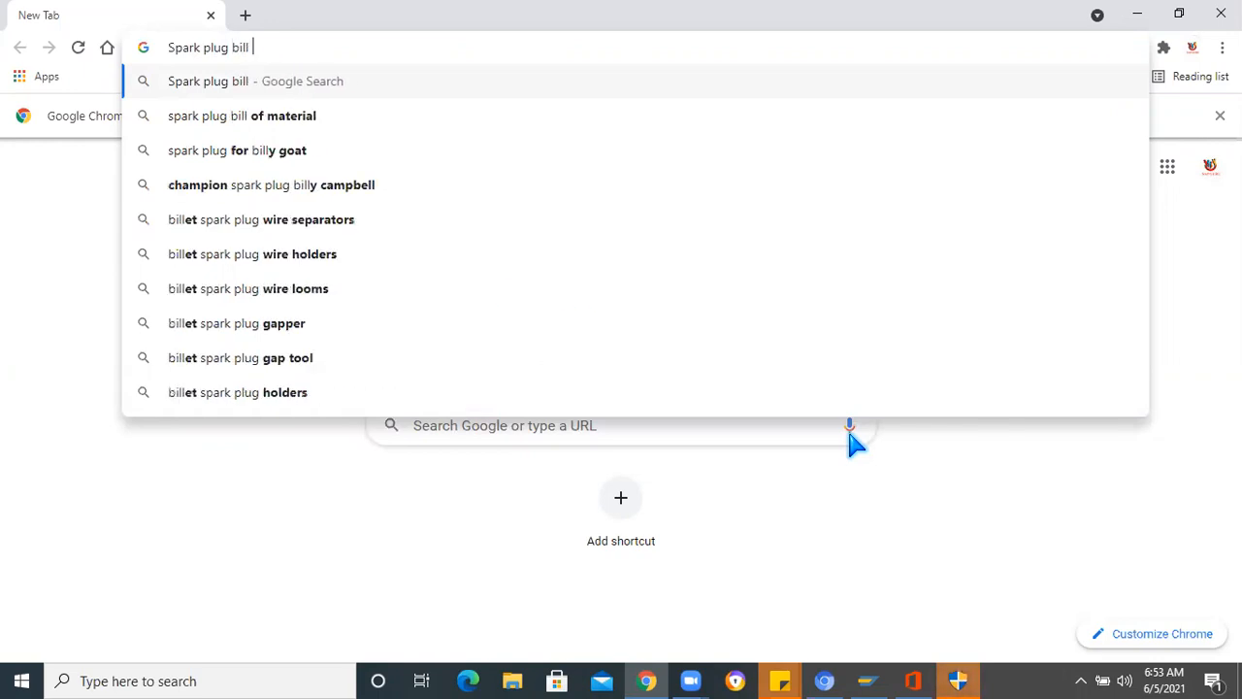
{"action": "type", "text": "of ma"}
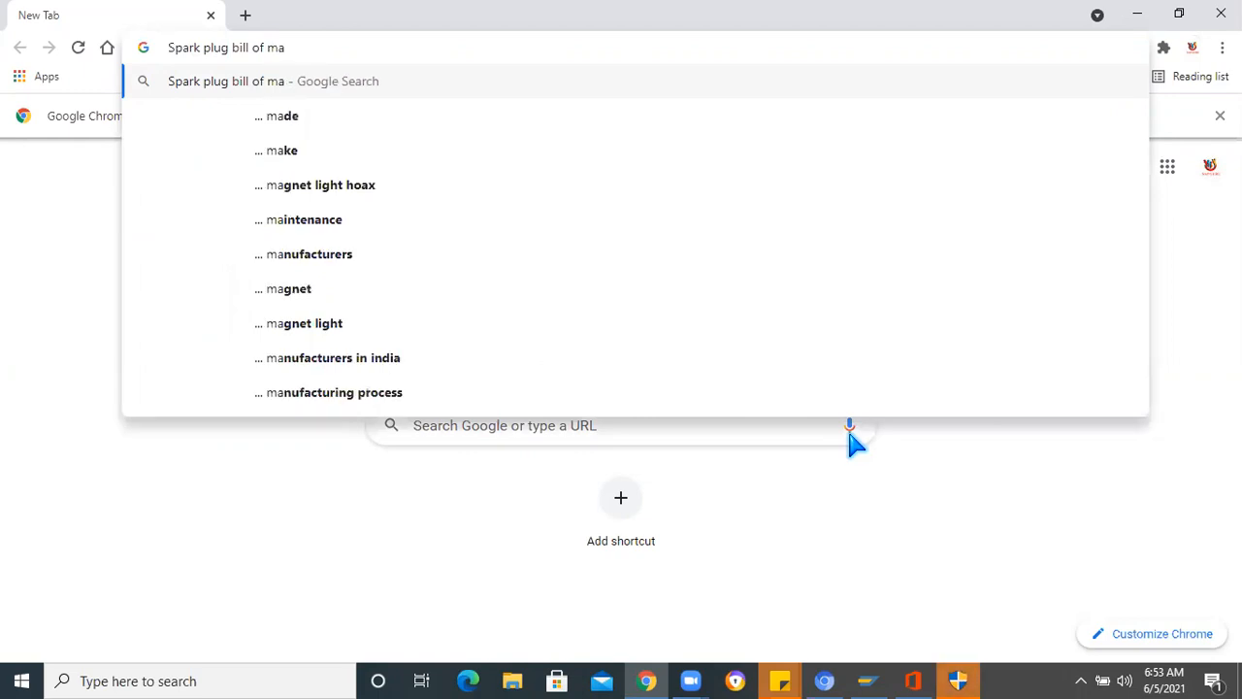
{"action": "type", "text": "terial"}
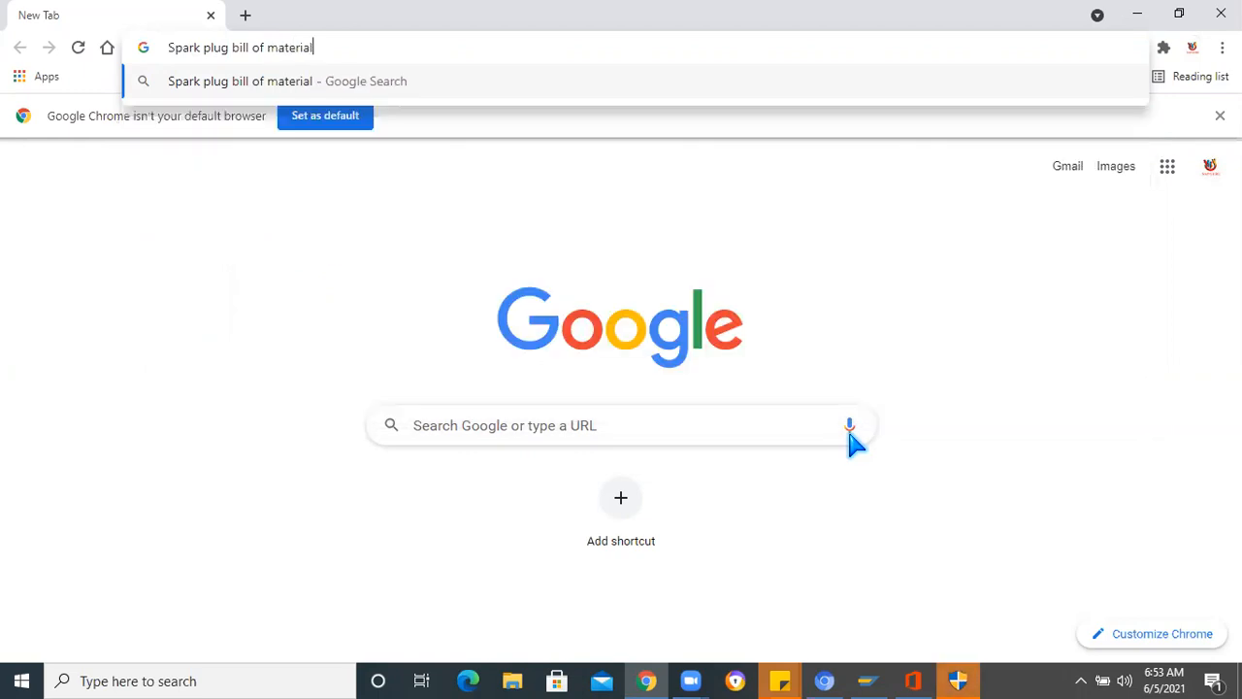
{"action": "key", "text": "Return"}
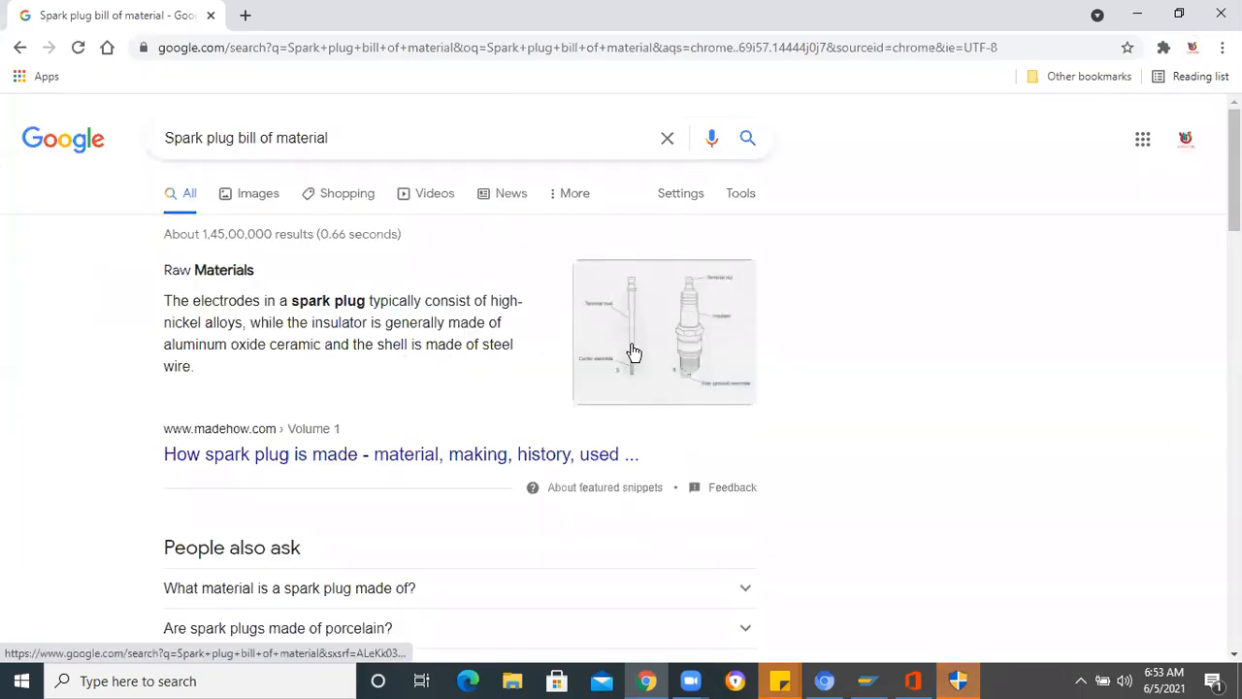
- Open the madehow.com article on how spark plugs are made through its terminal stud and insulator diagram in the image results
{"action": "left_click", "coordinate": [633, 351]}
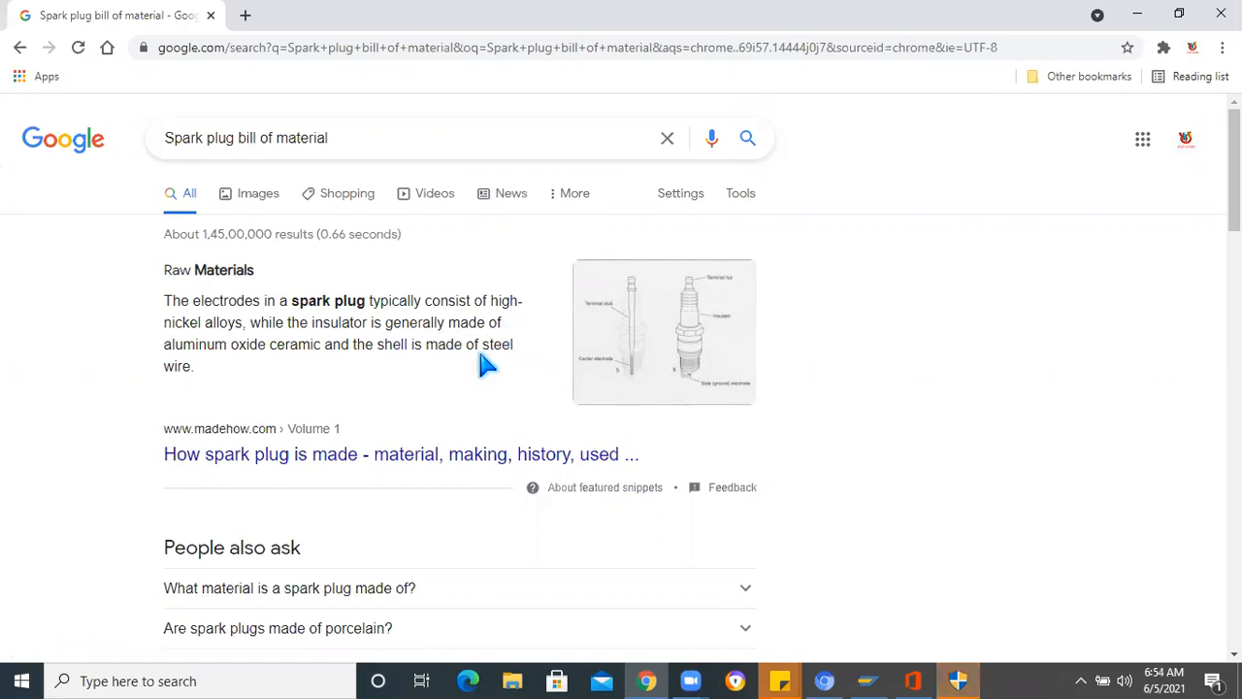
{"action": "left_click", "coordinate": [636, 333]}
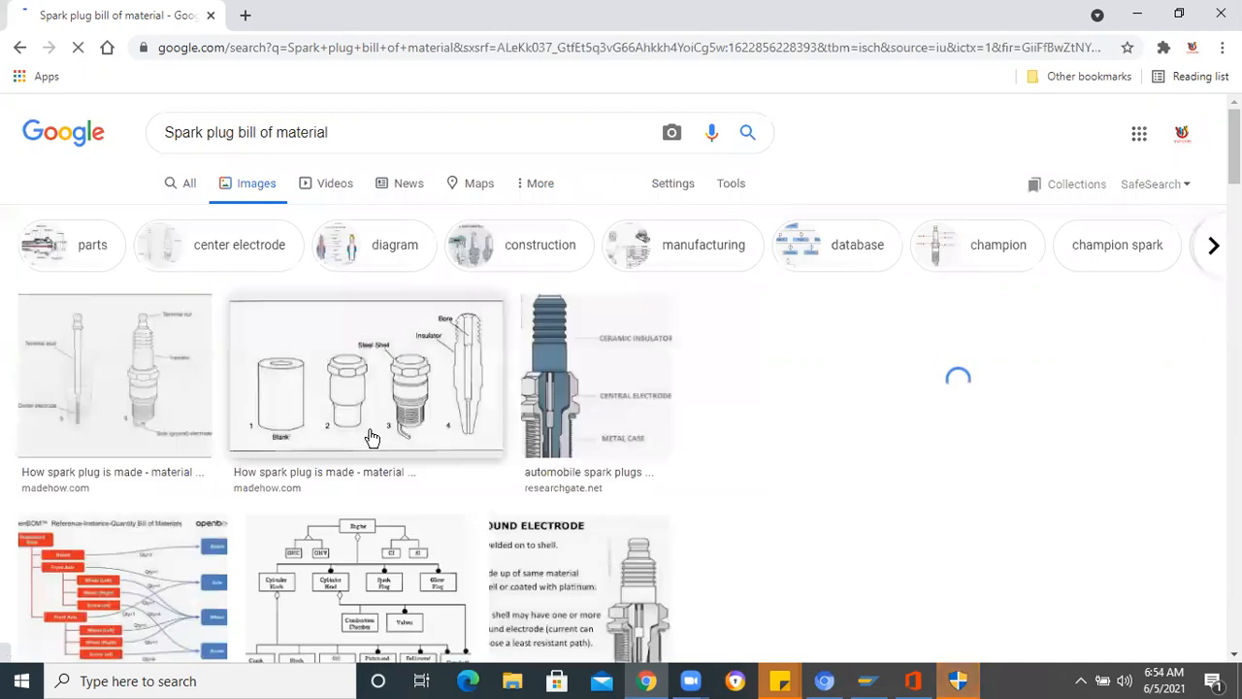
{"action": "left_click", "coordinate": [164, 406]}
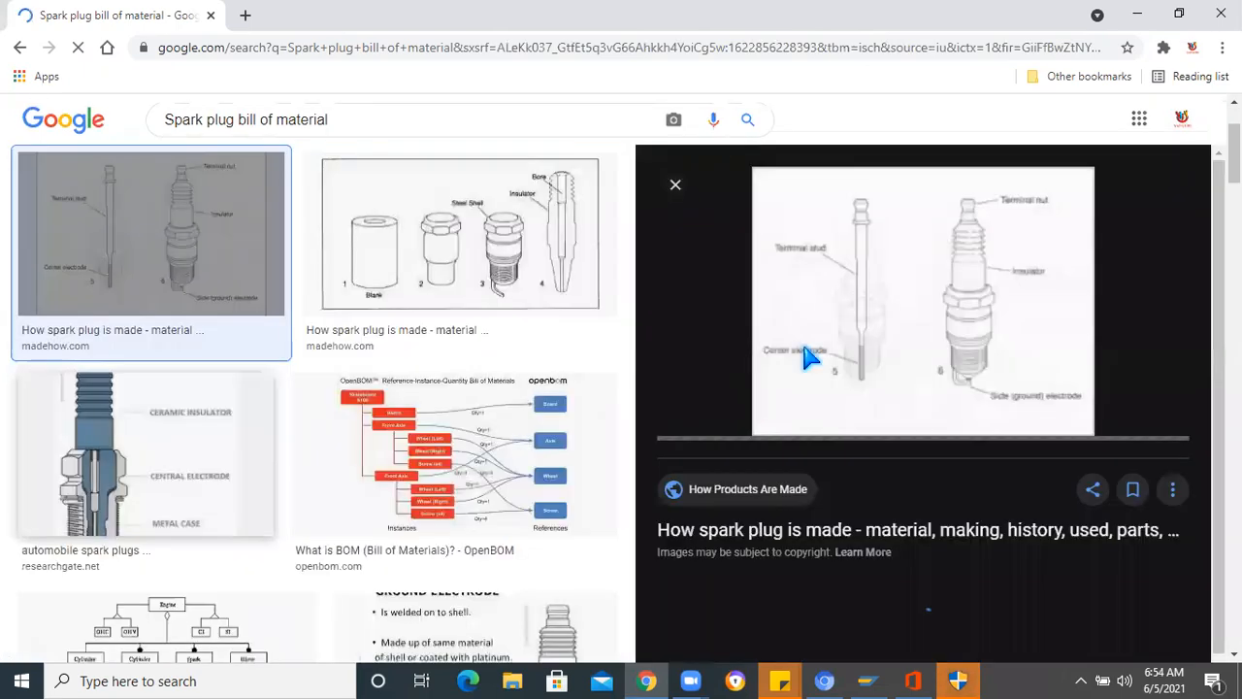
{"action": "left_click", "coordinate": [180, 271]}
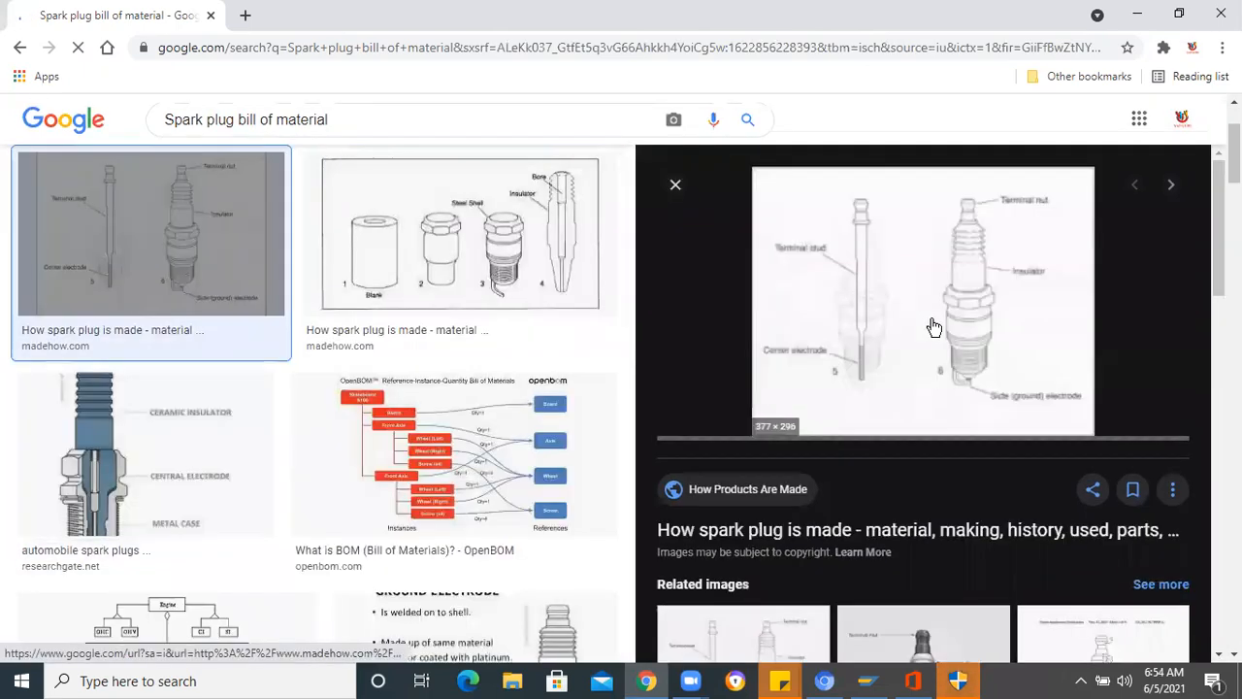
{"action": "left_click", "coordinate": [930, 327]}
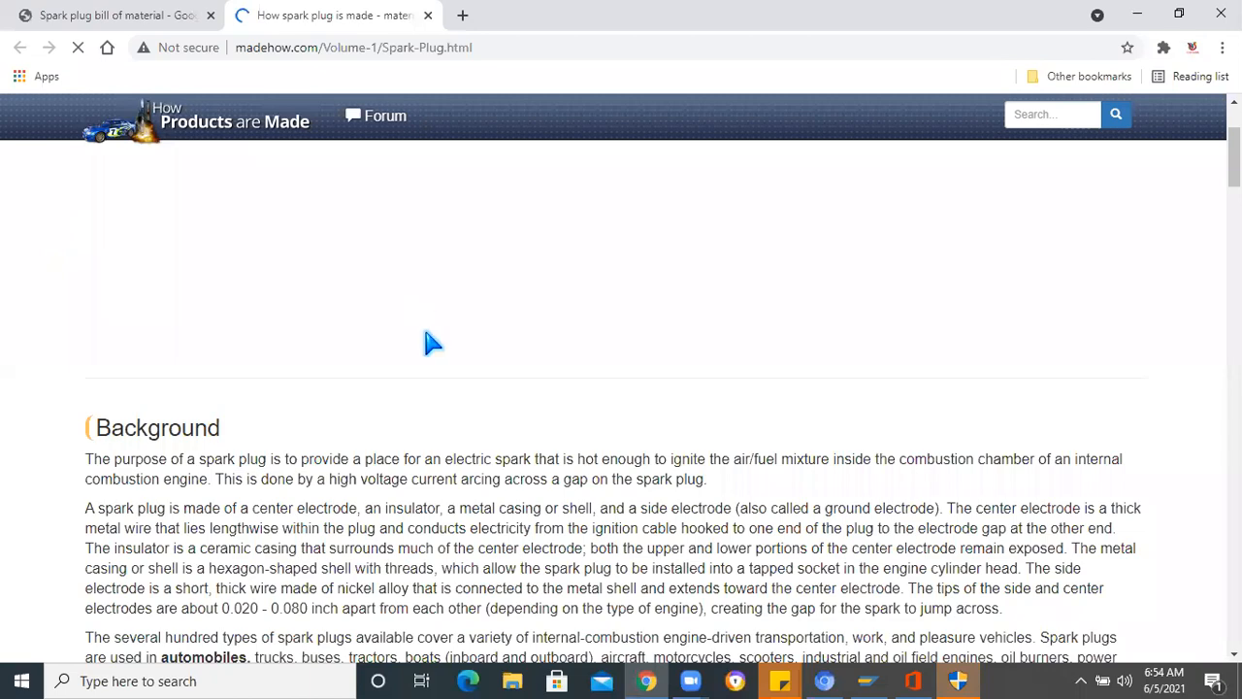
- Read through the spark plug article, examining its raw materials, the manufacturing process of each component, packaging, quality control and the diagrams
{"action": "scroll", "coordinate": [427, 339], "scroll_direction": "down", "scroll_amount": 2}
{"action": "scroll", "coordinate": [430, 350], "scroll_direction": "down", "scroll_amount": 5}
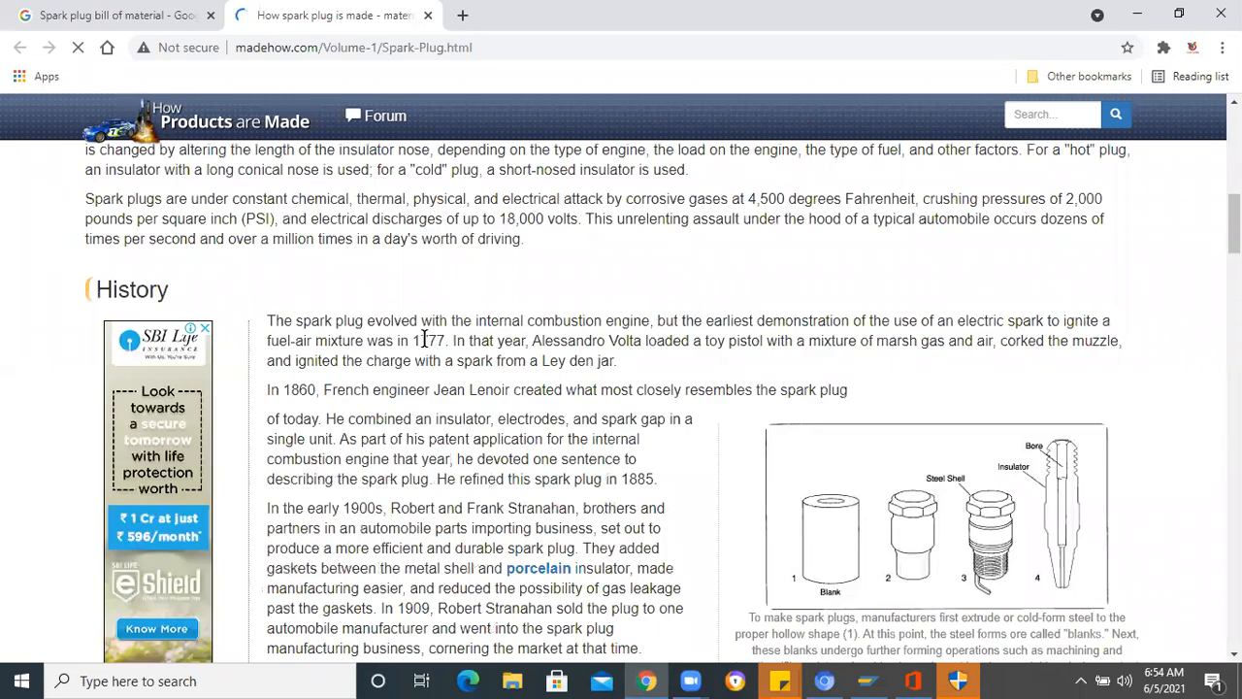
{"action": "scroll", "coordinate": [423, 361], "scroll_direction": "down", "scroll_amount": 1}
{"action": "scroll", "coordinate": [420, 365], "scroll_direction": "down", "scroll_amount": 5}
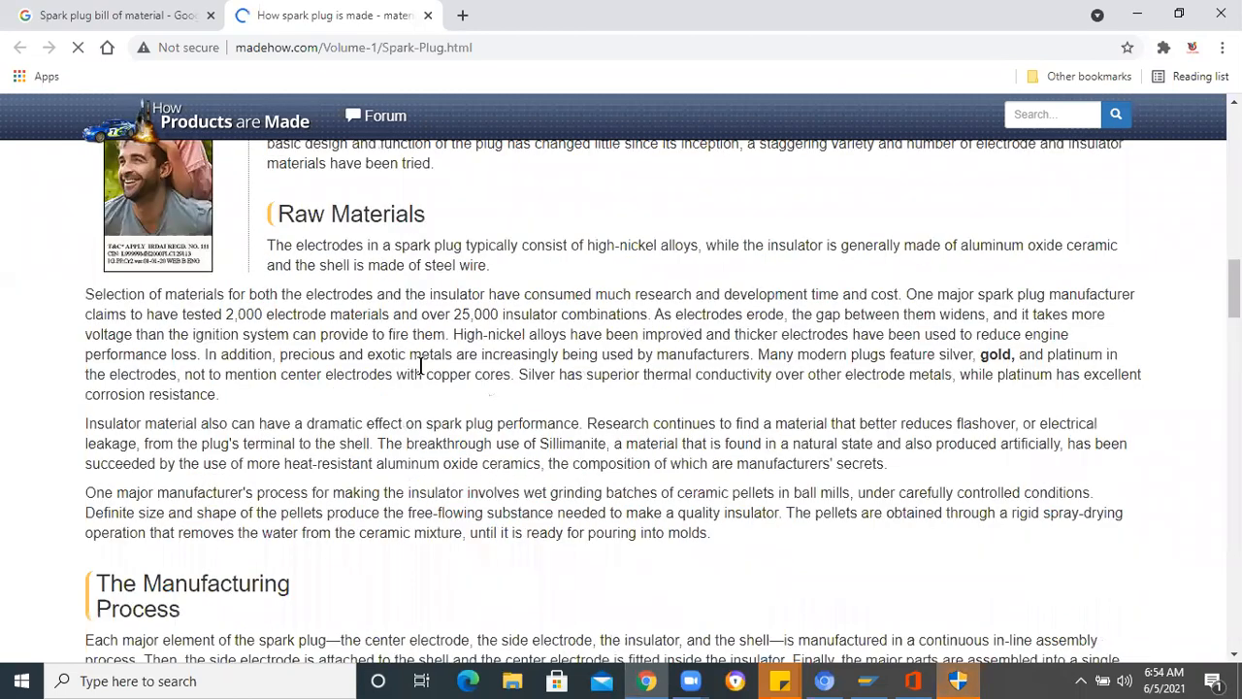
{"action": "scroll", "coordinate": [422, 369], "scroll_direction": "down", "scroll_amount": 2}
{"action": "scroll", "coordinate": [184, 422], "scroll_direction": "down", "scroll_amount": 1}
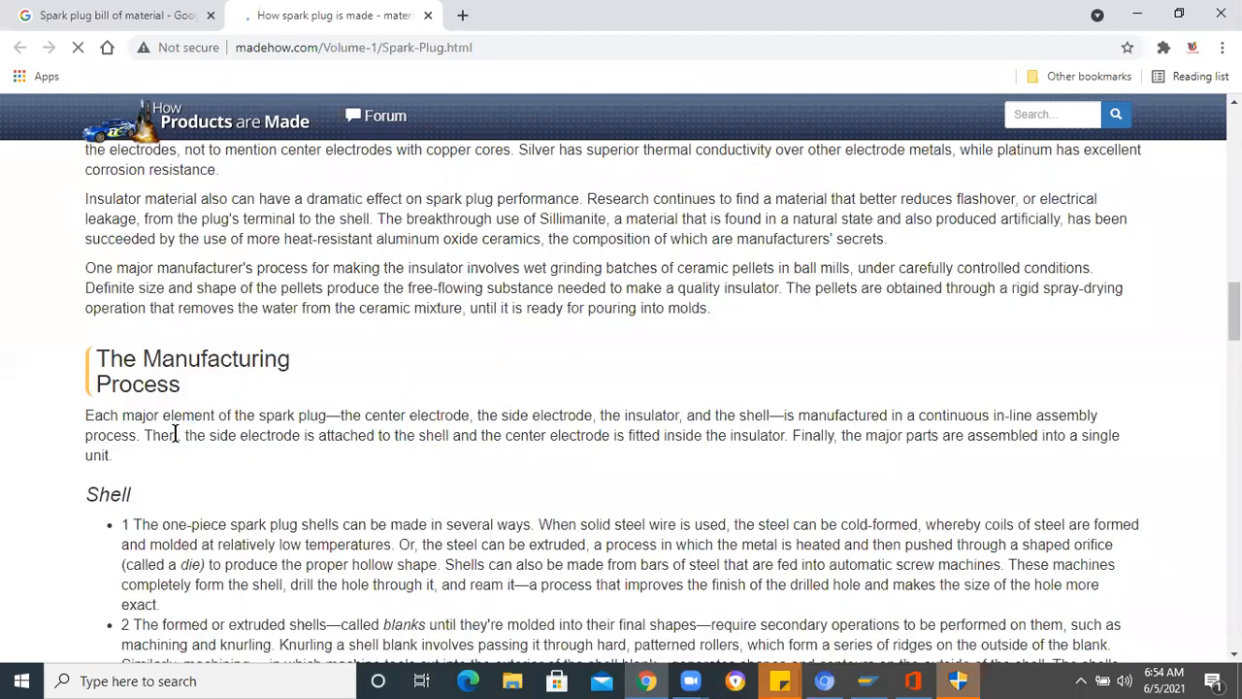
{"action": "scroll", "coordinate": [175, 432], "scroll_direction": "down", "scroll_amount": 3}
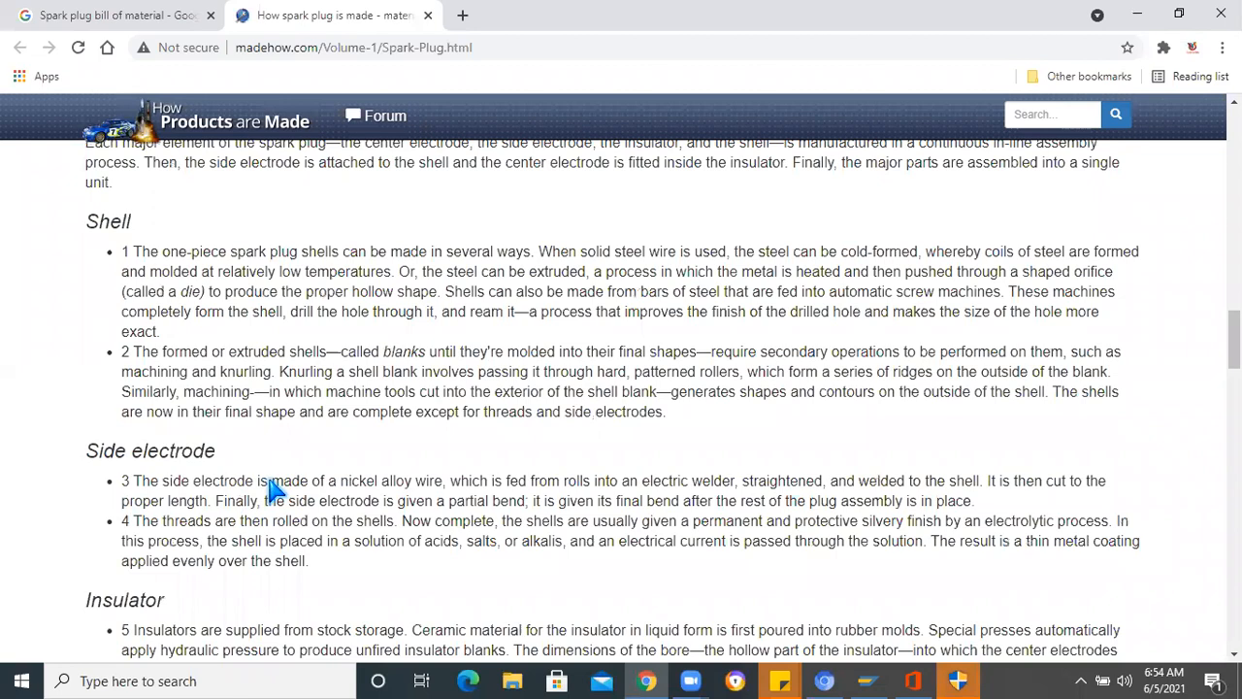
{"action": "scroll", "coordinate": [194, 466], "scroll_direction": "down", "scroll_amount": 3}
{"action": "scroll", "coordinate": [160, 548], "scroll_direction": "down", "scroll_amount": 1}
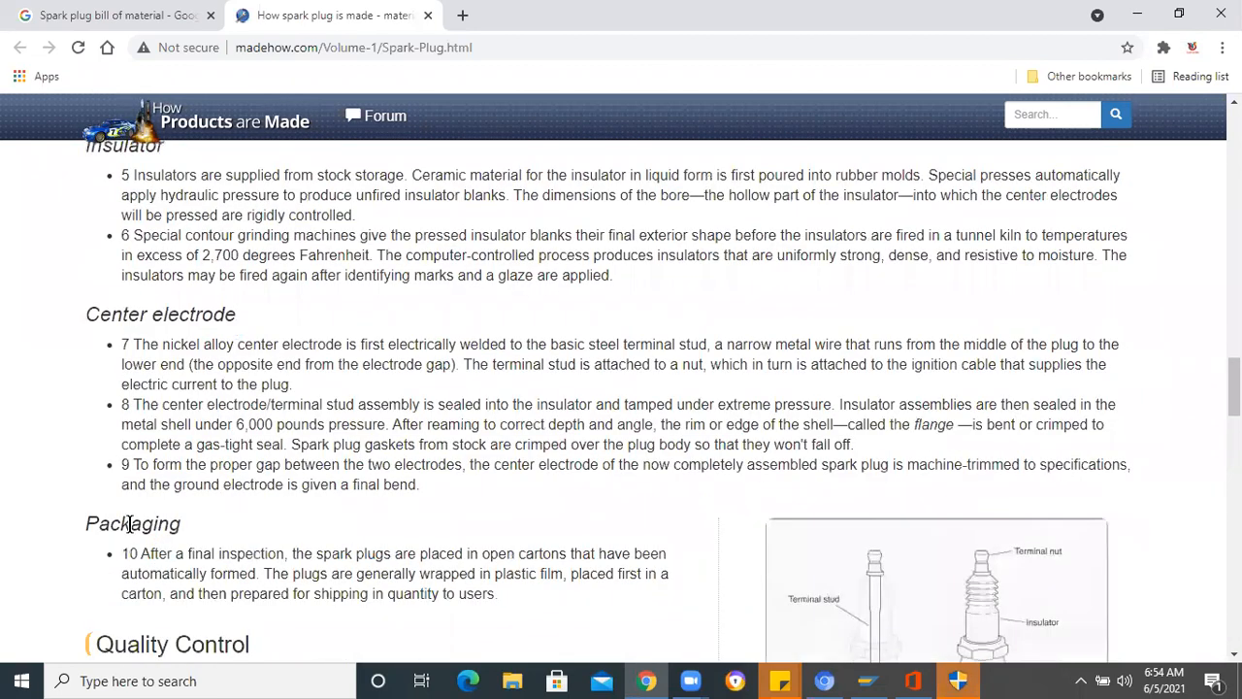
{"action": "scroll", "coordinate": [577, 388], "scroll_direction": "down", "scroll_amount": 2}
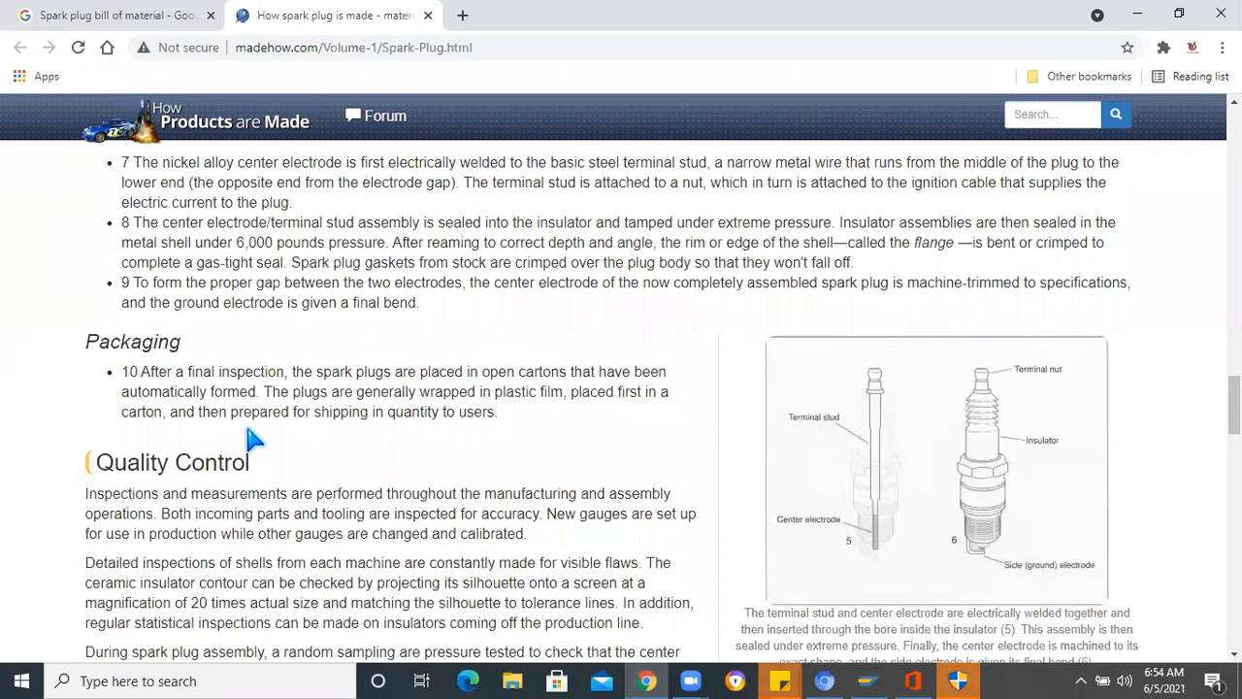
{"action": "scroll", "coordinate": [280, 442], "scroll_direction": "down", "scroll_amount": 2}
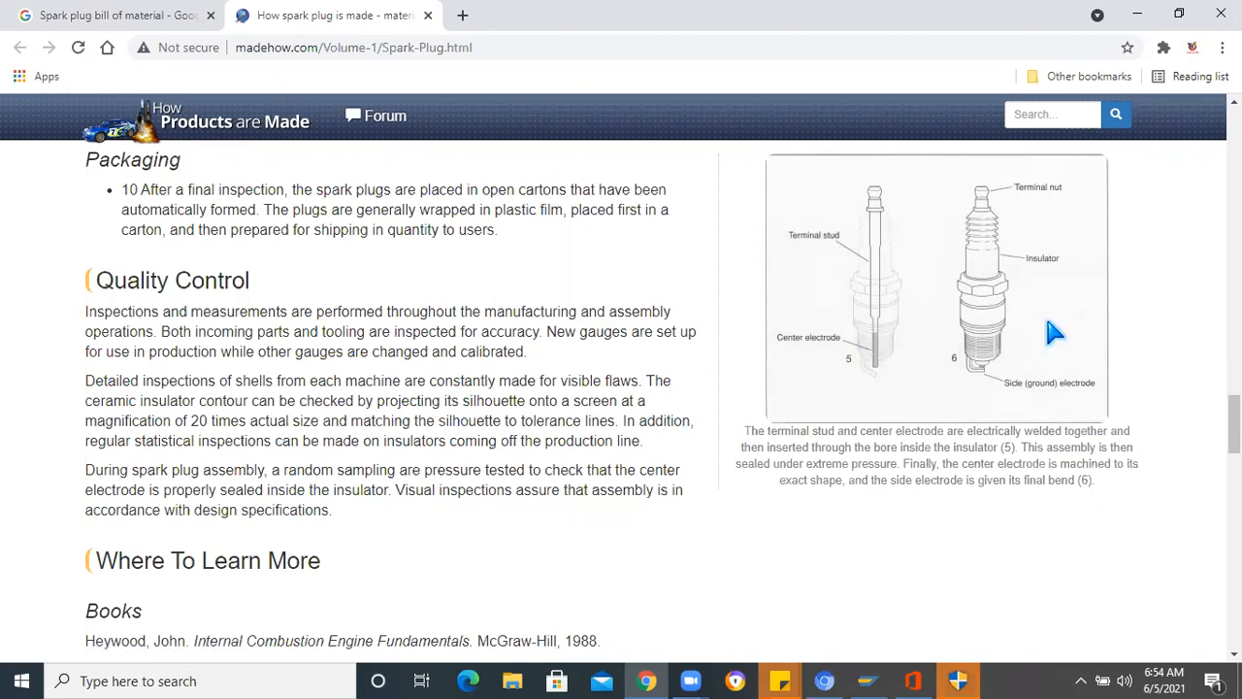
{"action": "scroll", "coordinate": [985, 389], "scroll_direction": "up", "scroll_amount": 6}
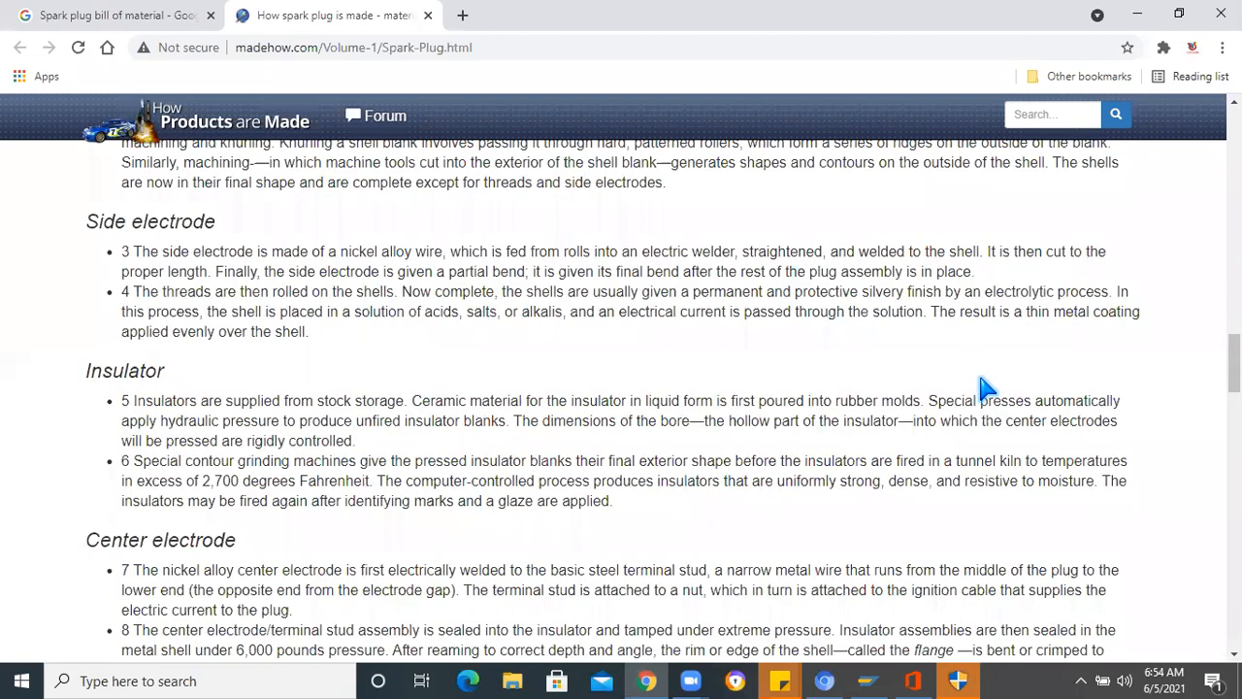
{"action": "scroll", "coordinate": [985, 388], "scroll_direction": "up", "scroll_amount": 10}
{"action": "scroll", "coordinate": [978, 383], "scroll_direction": "down", "scroll_amount": 4}
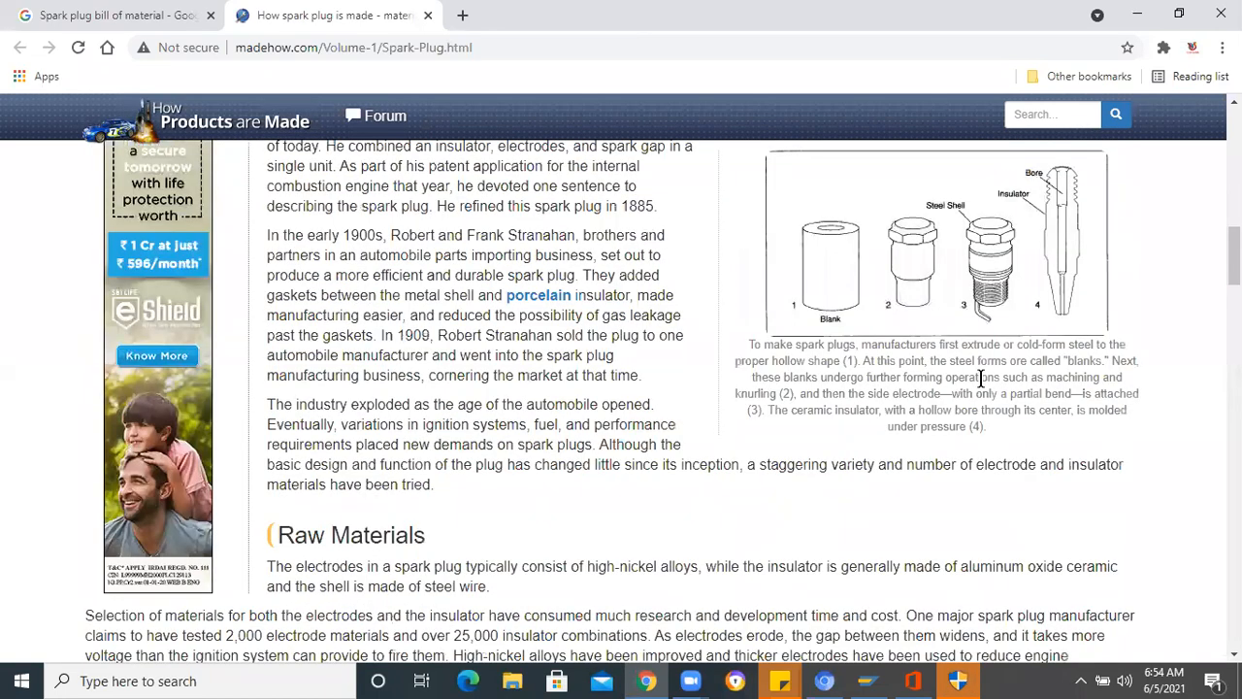
{"action": "scroll", "coordinate": [893, 296], "scroll_direction": "up", "scroll_amount": 1}
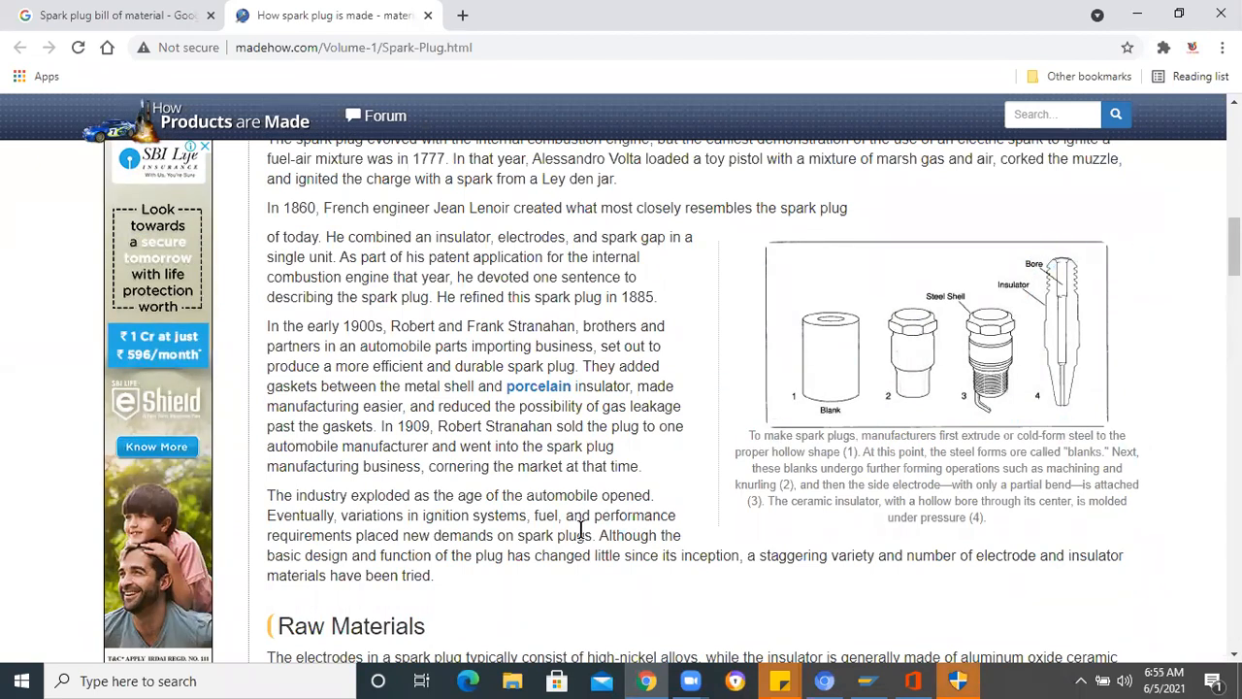
- Capture the article's four-stage diagram of the blank, steel shell and insulator with Snipping Tool and enlarge the snip window
{"action": "left_click", "coordinate": [121, 681]}
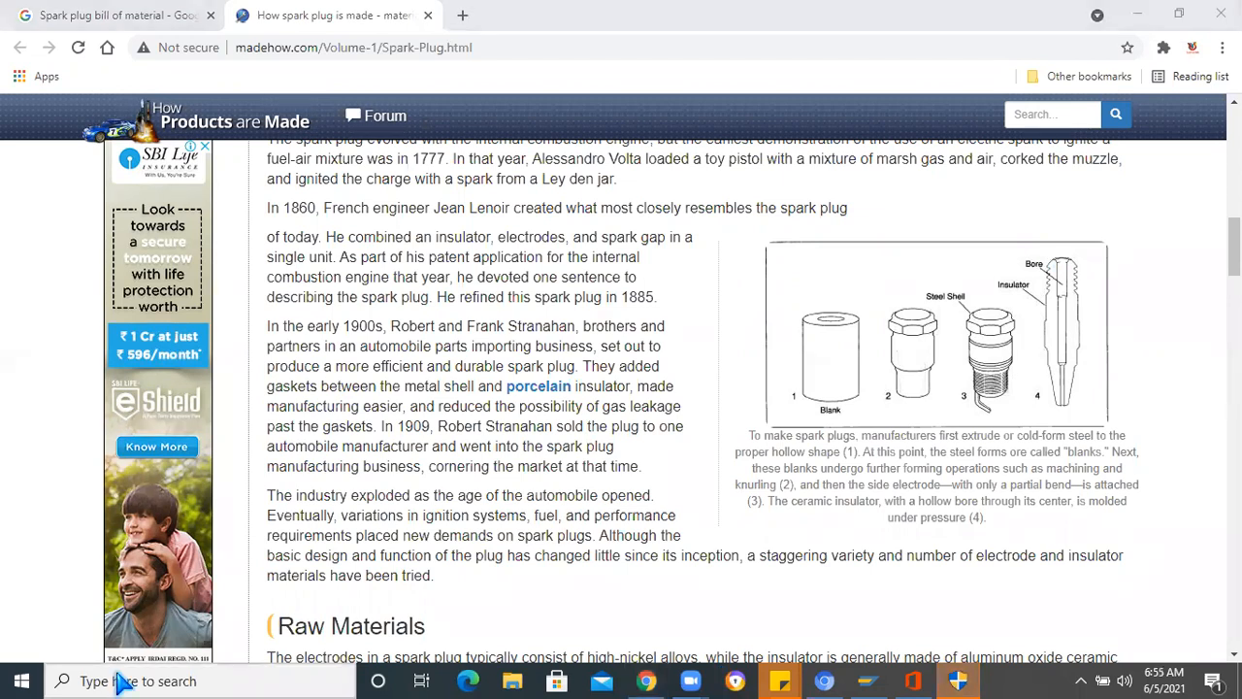
{"action": "type", "text": "snip"}
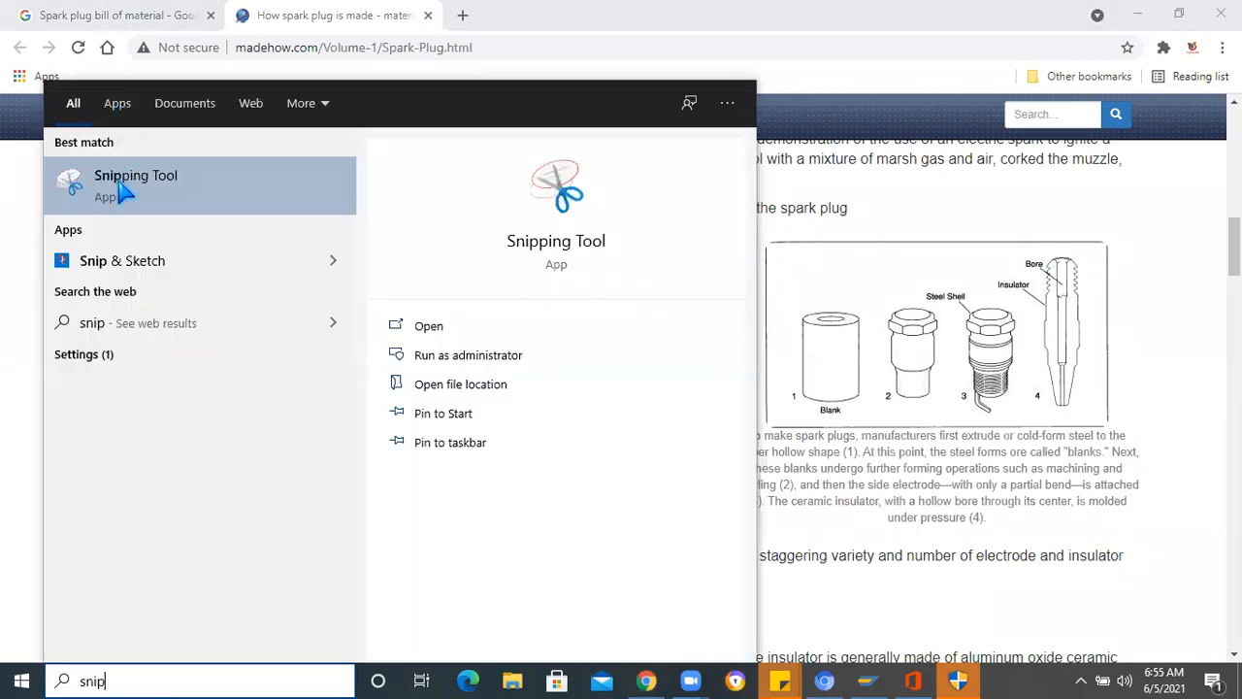
{"action": "key", "text": "Return"}
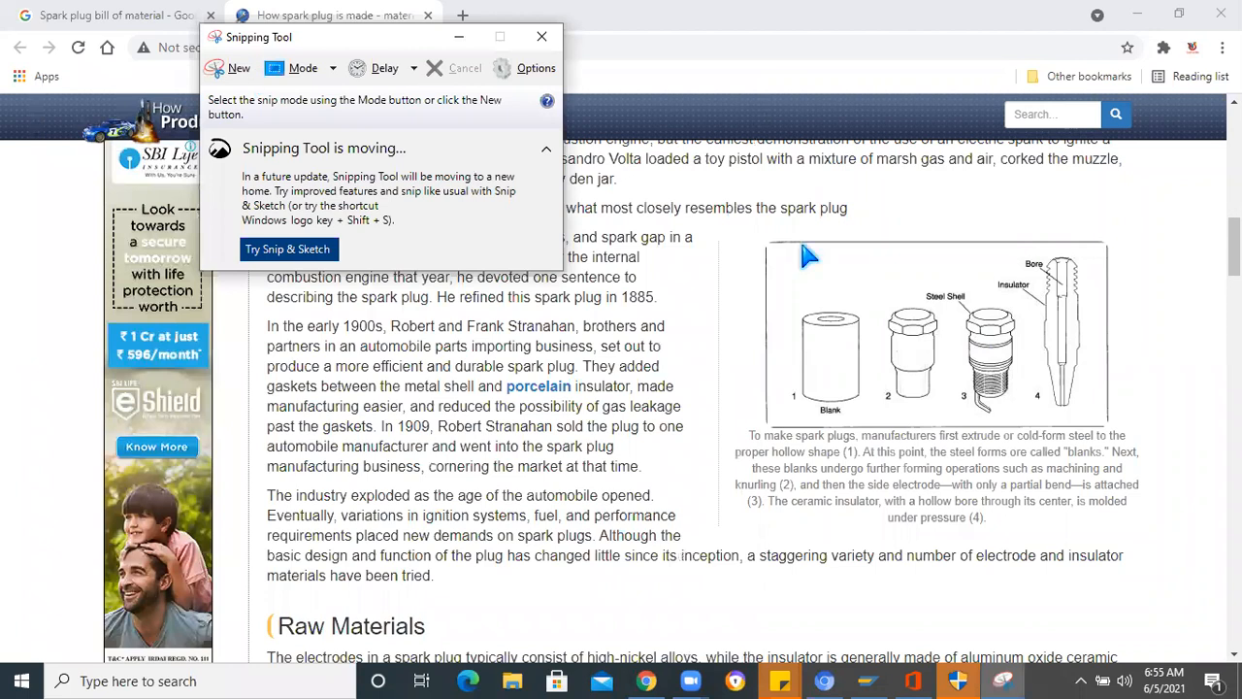
{"action": "key", "text": "ctrl+n"}
{"action": "left_click_drag", "start_coordinate": [745, 223], "coordinate": [1140, 432]}
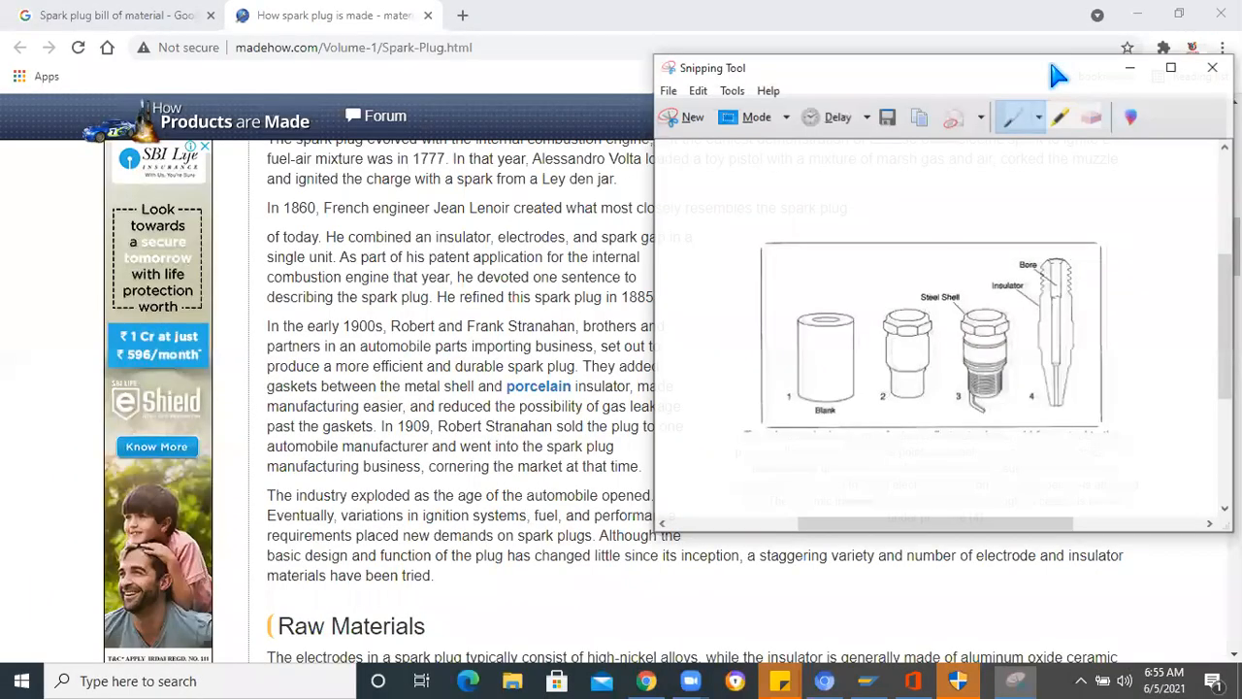
{"action": "double_click", "coordinate": [791, 57]}
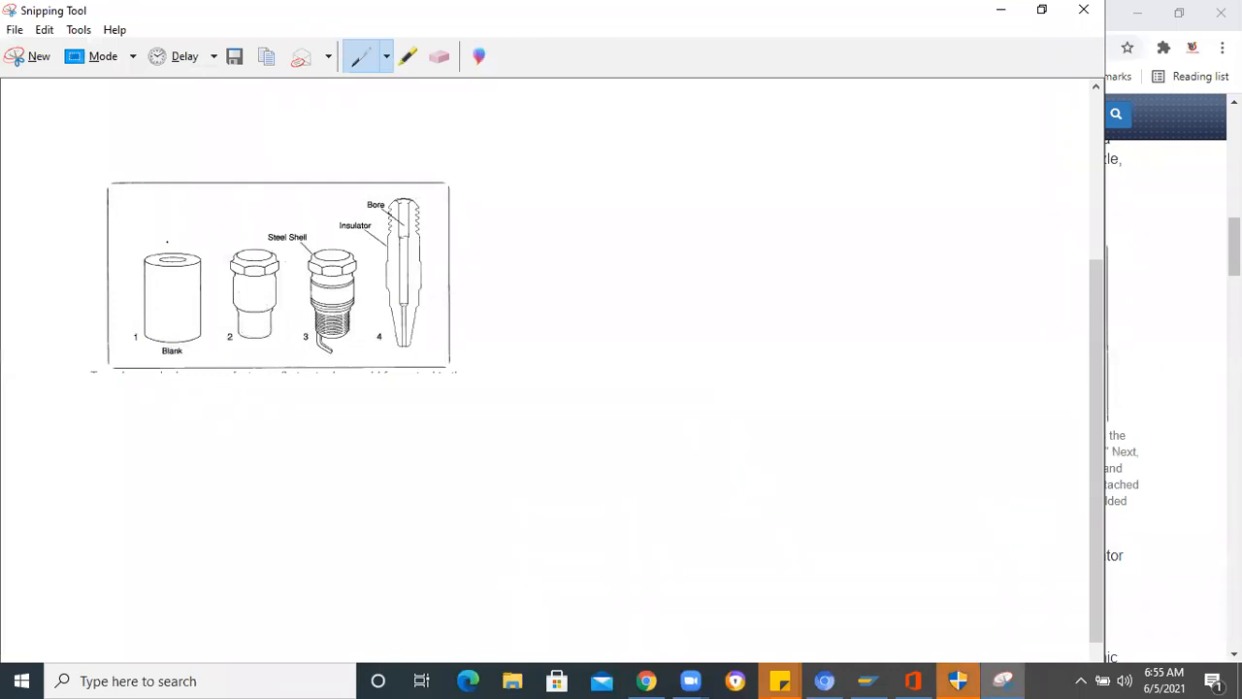
- Annotate the snip with pen ticks above parts 1 to 3, circles around the insulator and part 2's head, an underline, and a mark on part 3's threads
{"action": "left_click_drag", "start_coordinate": [150, 235], "coordinate": [187, 220]}
{"action": "left_click_drag", "start_coordinate": [217, 237], "coordinate": [252, 202]}
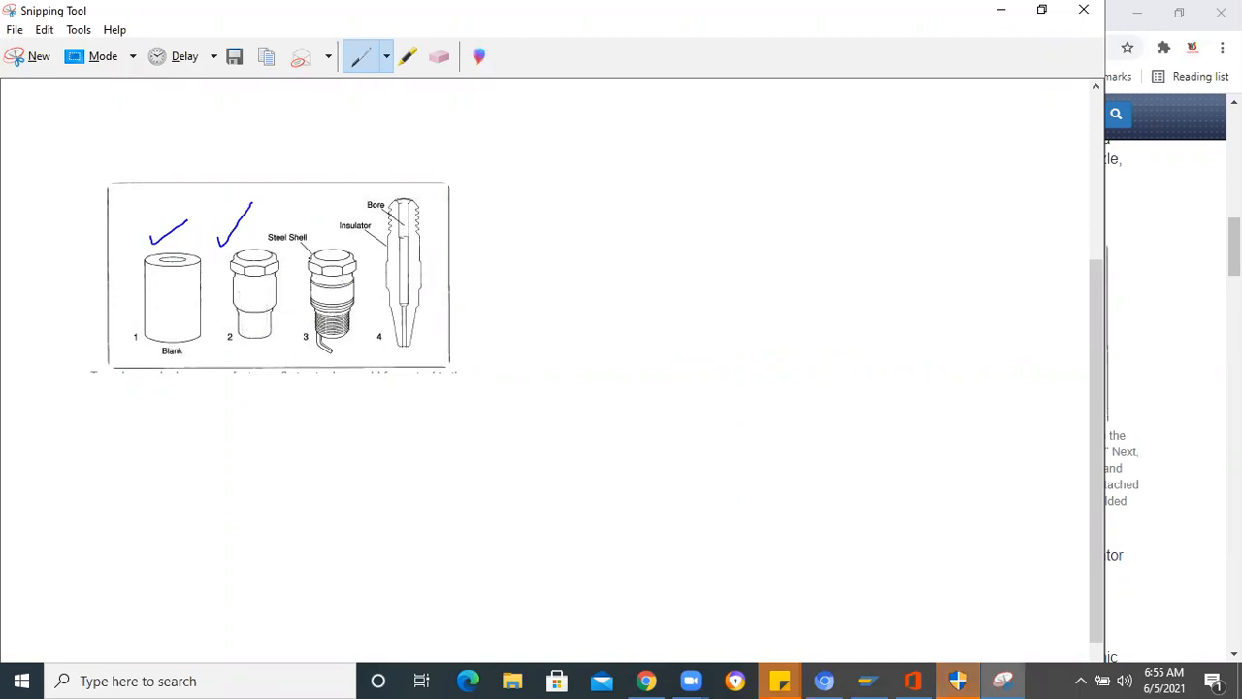
{"action": "left_click_drag", "start_coordinate": [325, 236], "coordinate": [339, 191]}
{"action": "mouse_move", "coordinate": [397, 191]}
{"action": "left_mouse_down"}
{"action": "mouse_move", "coordinate": [347, 198]}
{"action": "mouse_move", "coordinate": [381, 325]}
{"action": "mouse_move", "coordinate": [418, 180]}
{"action": "mouse_move", "coordinate": [393, 190]}
{"action": "left_mouse_up"}
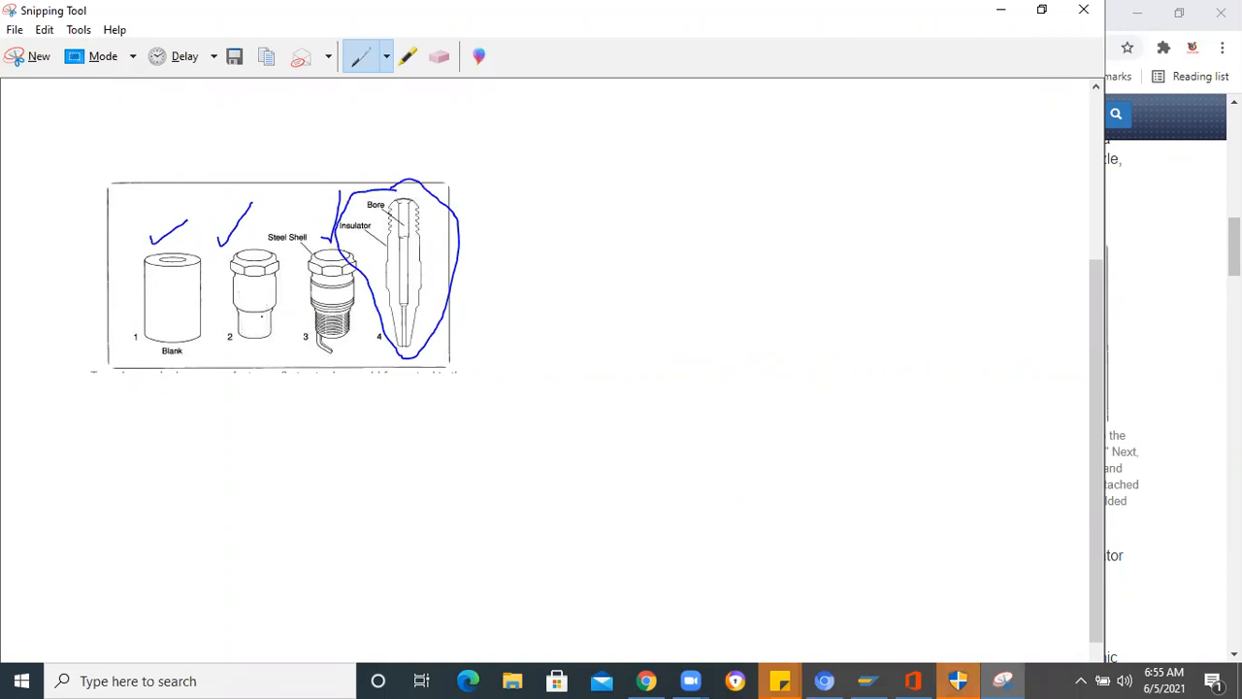
{"action": "left_click_drag", "start_coordinate": [142, 375], "coordinate": [374, 371]}
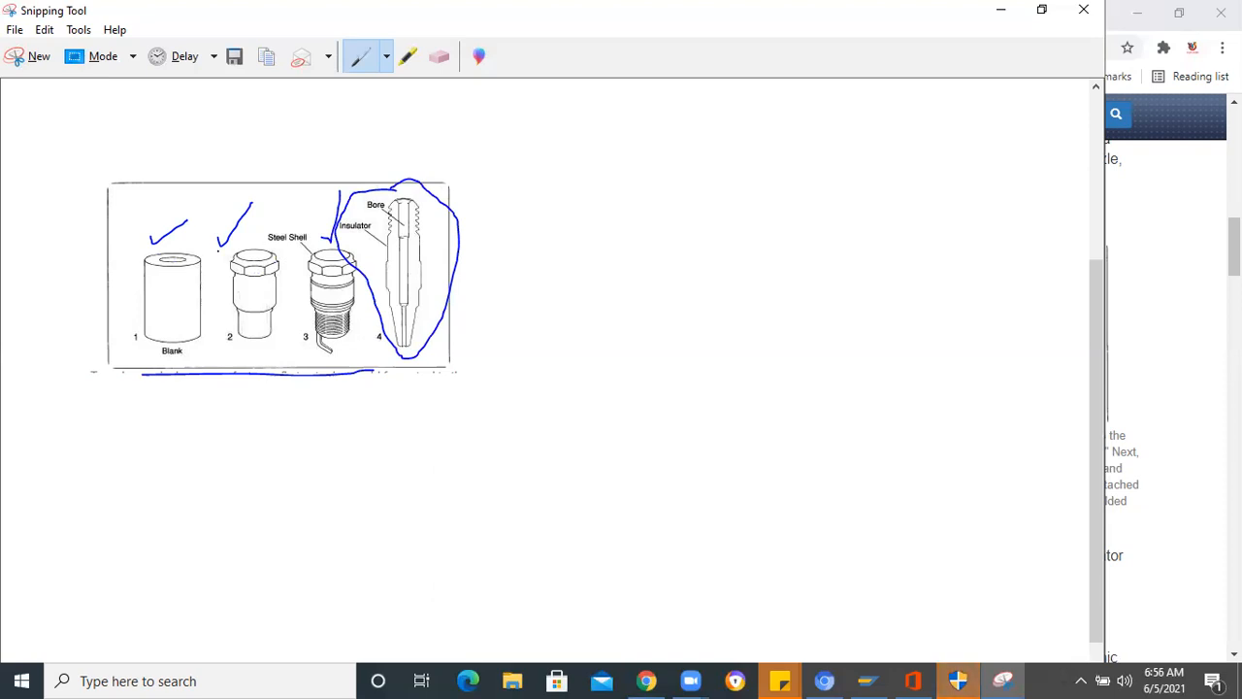
{"action": "mouse_move", "coordinate": [218, 253]}
{"action": "left_mouse_down"}
{"action": "mouse_move", "coordinate": [228, 265]}
{"action": "mouse_move", "coordinate": [245, 250]}
{"action": "mouse_move", "coordinate": [234, 275]}
{"action": "left_mouse_up"}
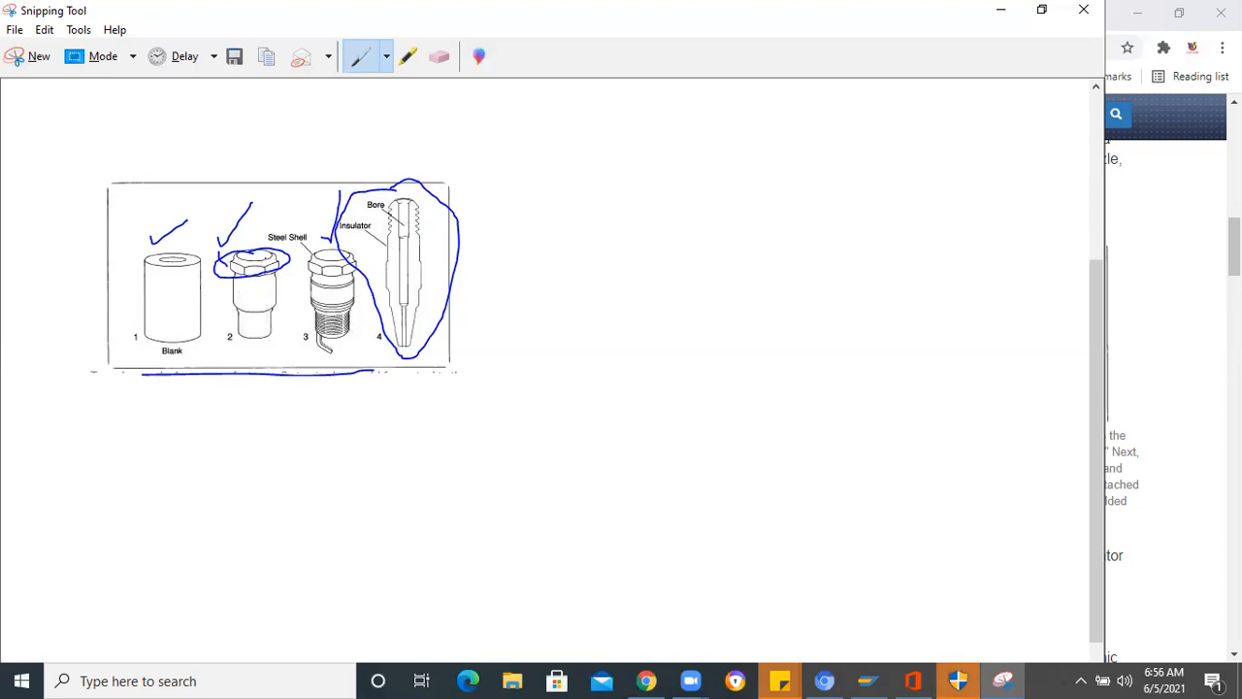
{"action": "left_click_drag", "start_coordinate": [332, 318], "coordinate": [342, 341]}
- Capture the article's terminal stud and insulator diagram (parts 5 and 6) with Snipping Tool and enlarge the snip window
{"action": "key", "text": "alt+Tab"}
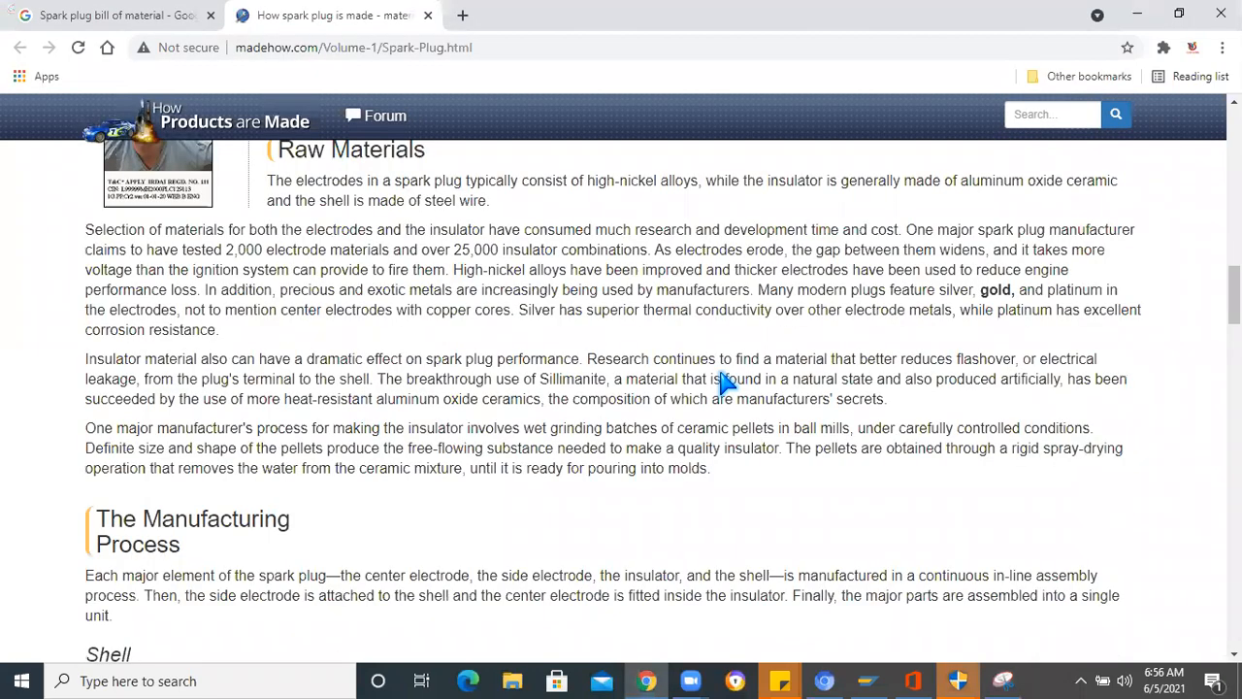
{"action": "scroll", "coordinate": [727, 379], "scroll_direction": "down", "scroll_amount": 5}
{"action": "scroll", "coordinate": [619, 333], "scroll_direction": "down", "scroll_amount": 7}
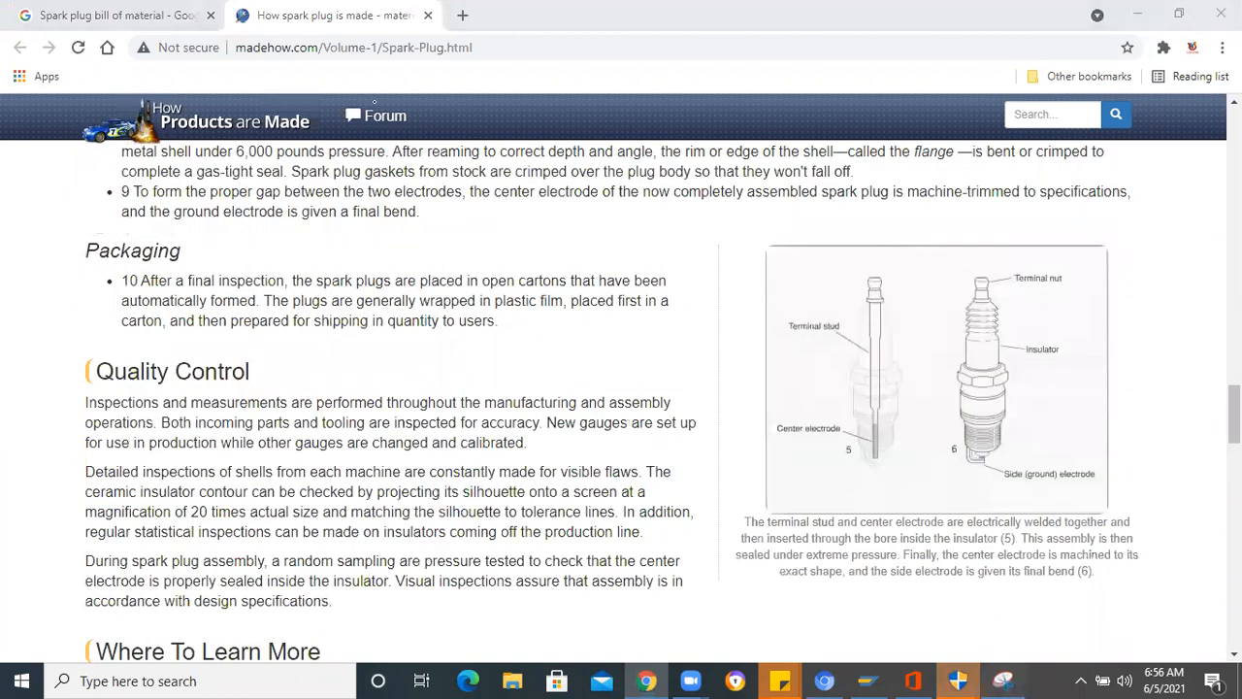
{"action": "left_click", "coordinate": [1003, 680]}
{"action": "left_click", "coordinate": [34, 63]}
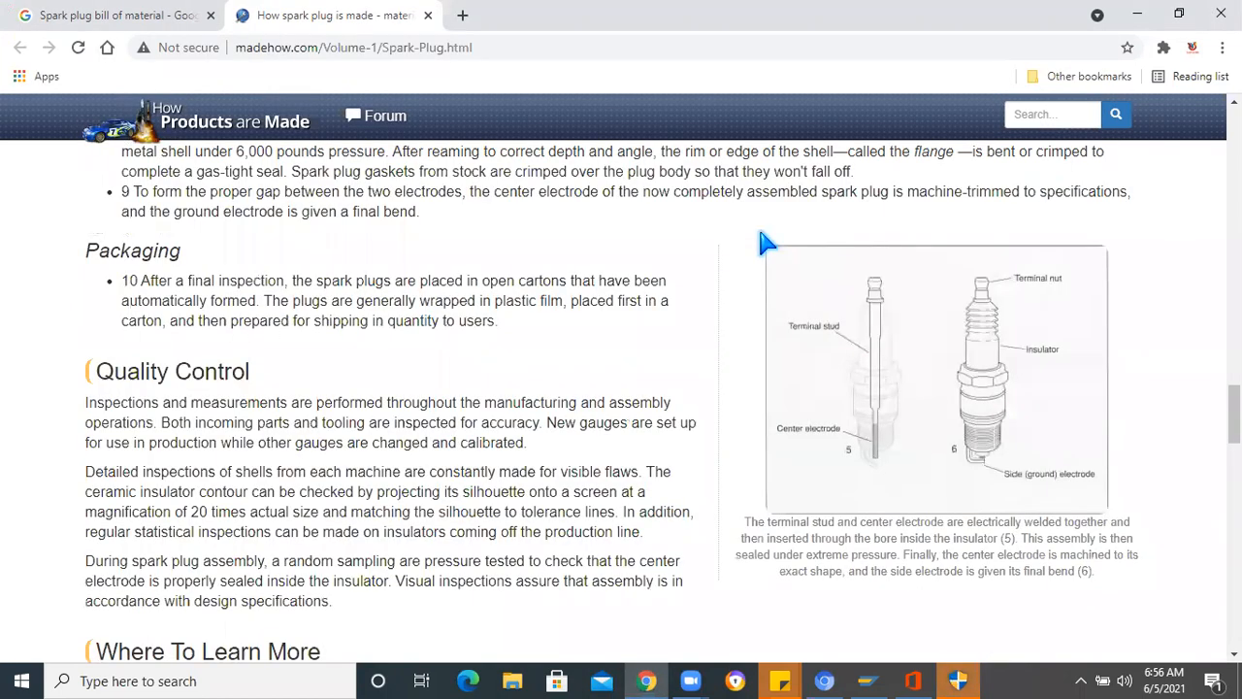
{"action": "left_click_drag", "start_coordinate": [746, 236], "coordinate": [1145, 522]}
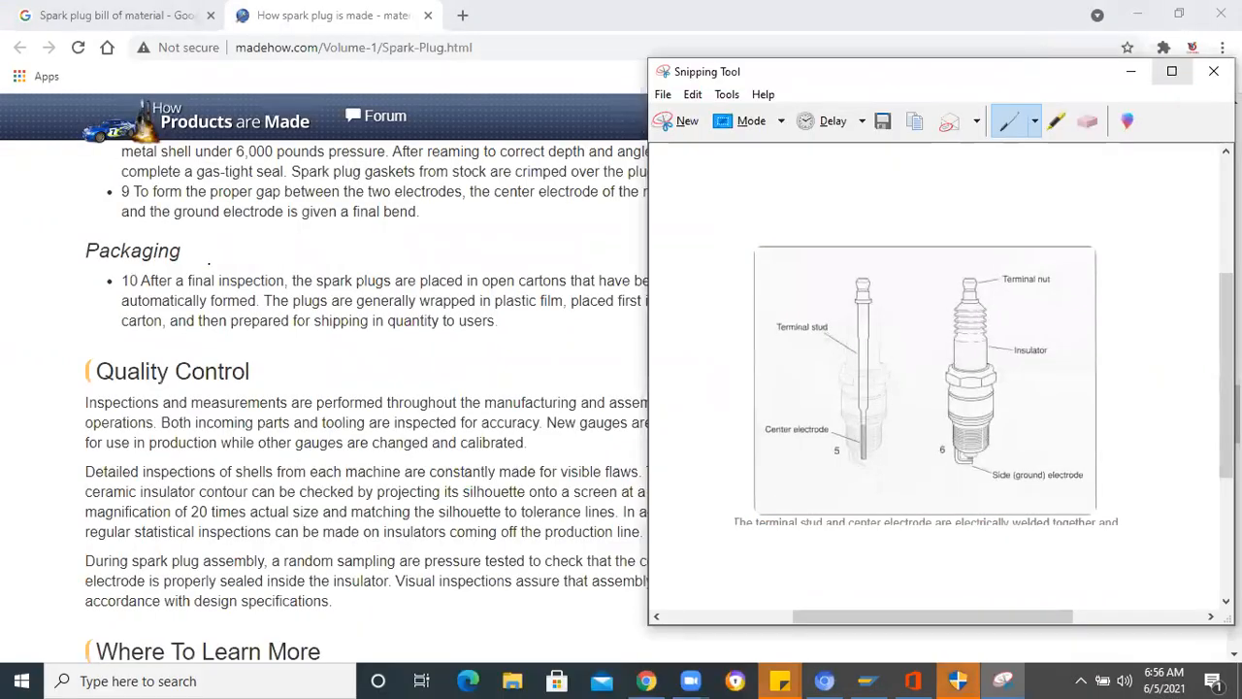
{"action": "left_click", "coordinate": [1172, 71]}
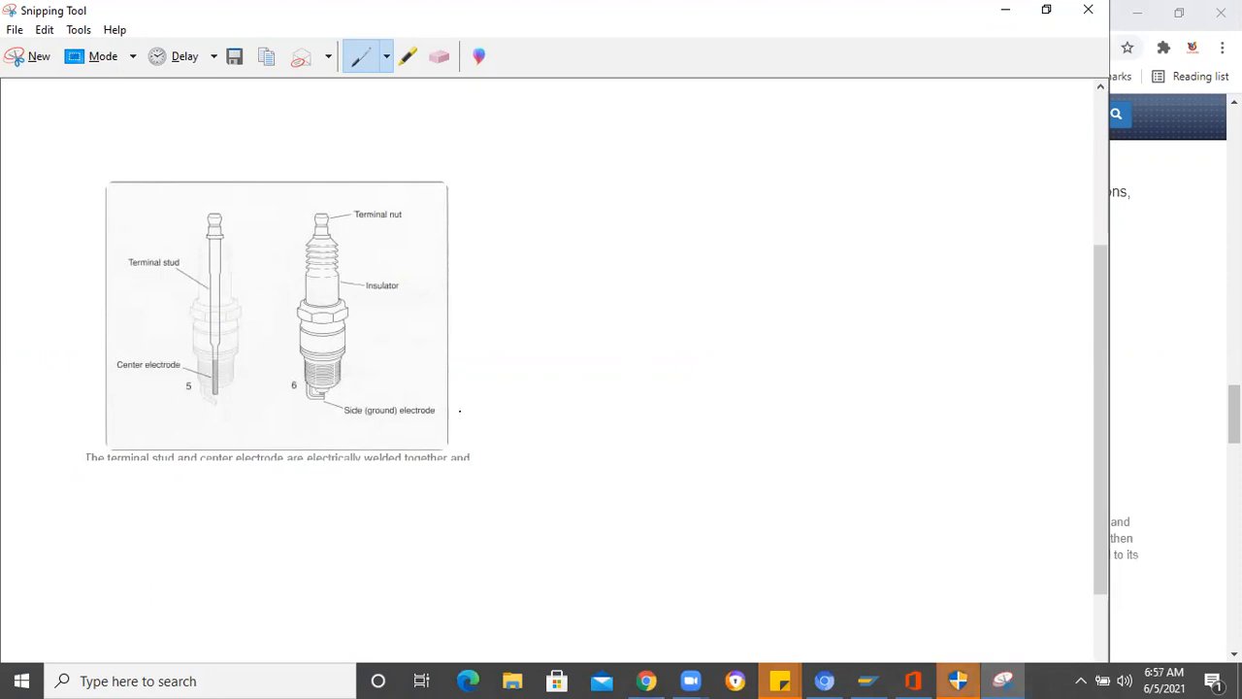
{"action": "left_click", "coordinate": [413, 665]}
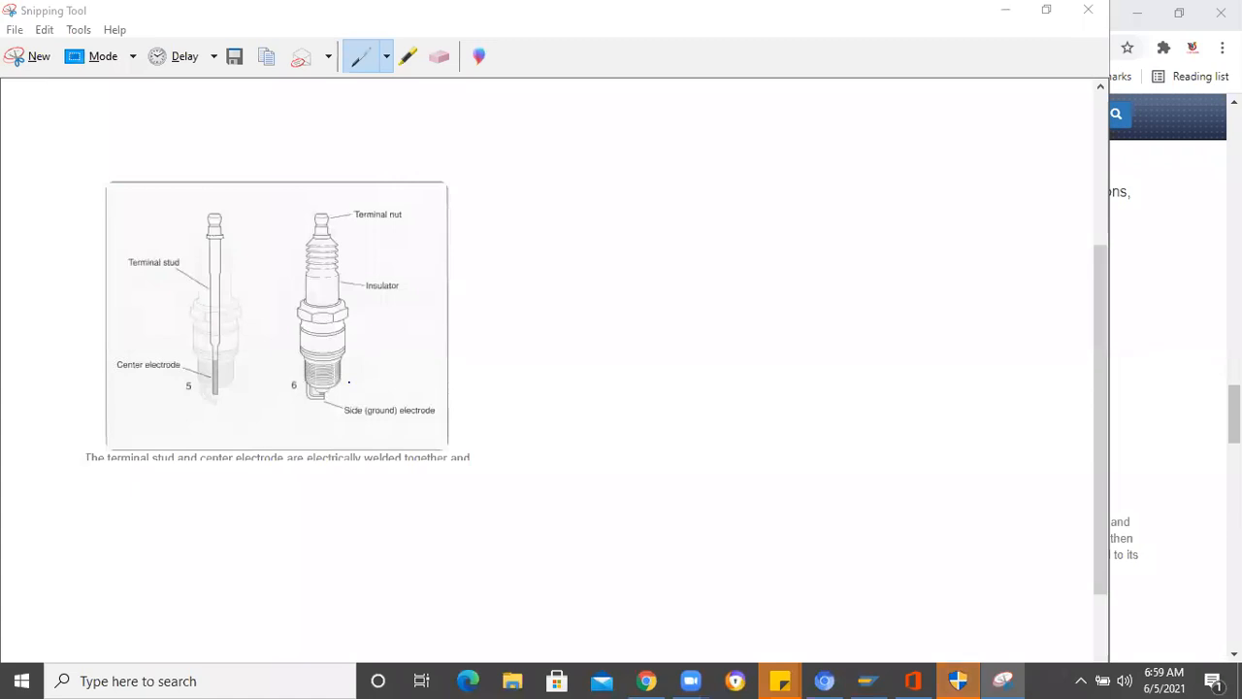
- Open a blank Notepad document, start a numbered list with "1." and place its window beside the diagram snip
{"action": "left_click", "coordinate": [110, 682]}
{"action": "type", "text": "no"}
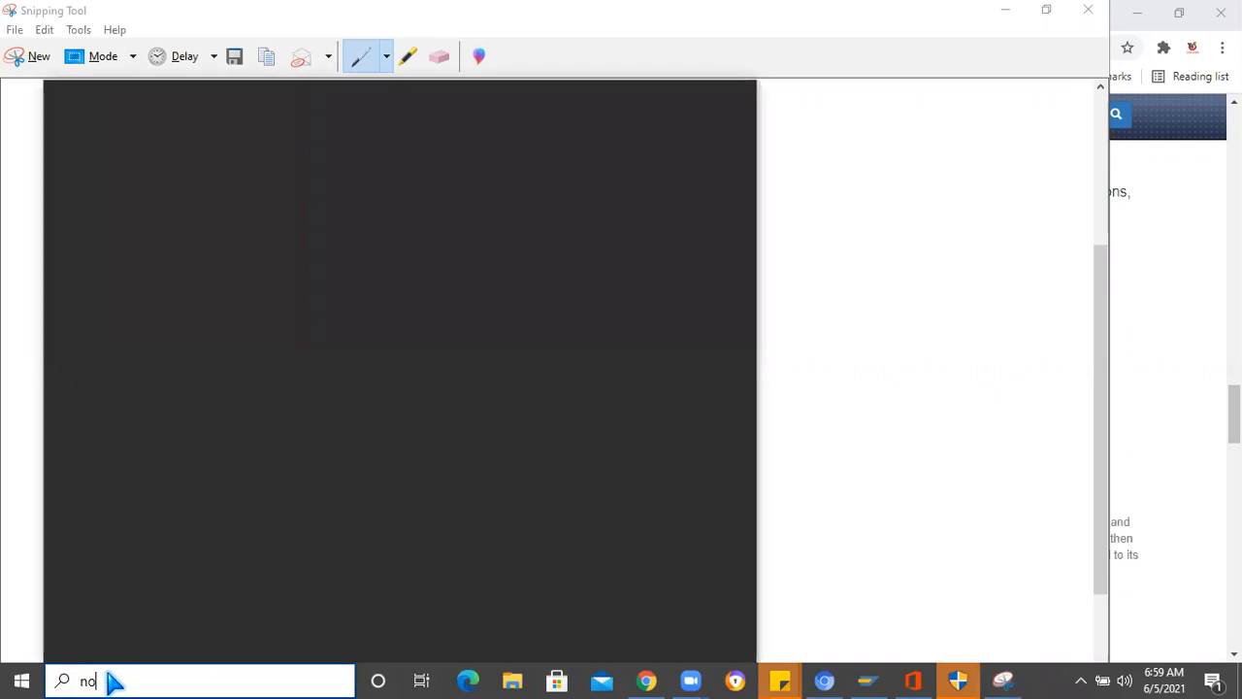
{"action": "type", "text": "te"}
{"action": "left_click", "coordinate": [208, 206]}
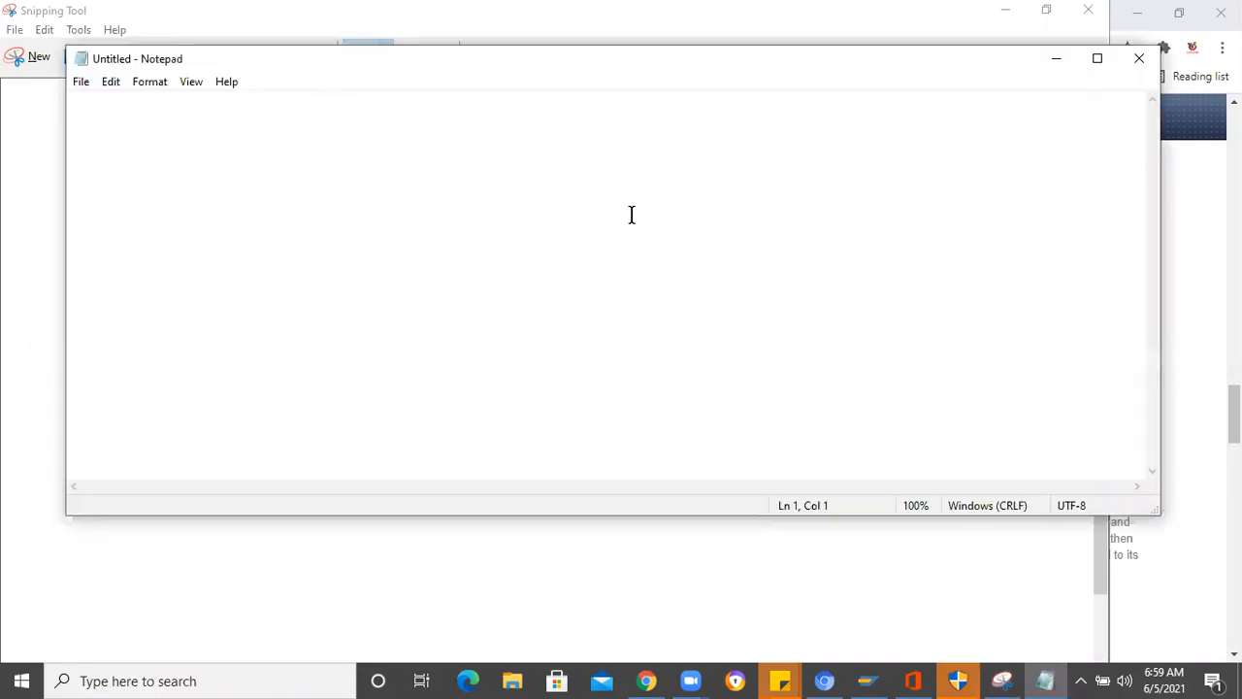
{"action": "type", "text": "1."}
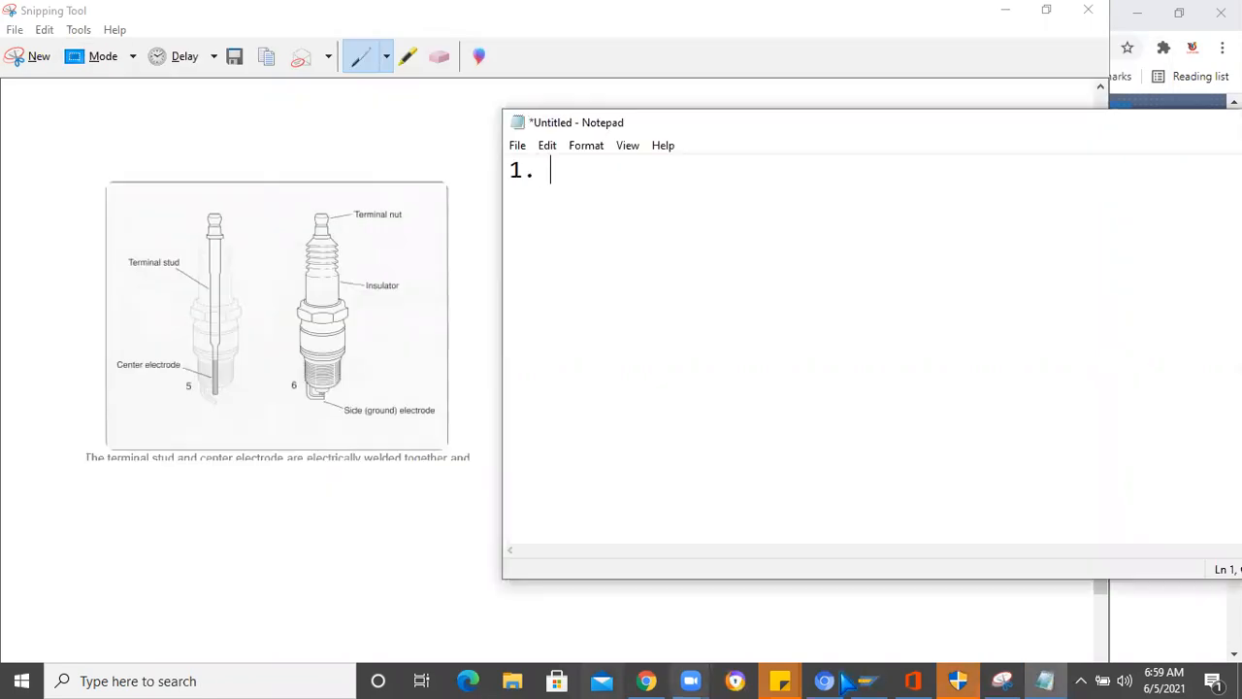
- Check the assembly steps and diagram in the browser article and return to the snip and the Notepad list
{"action": "left_click", "coordinate": [647, 681]}
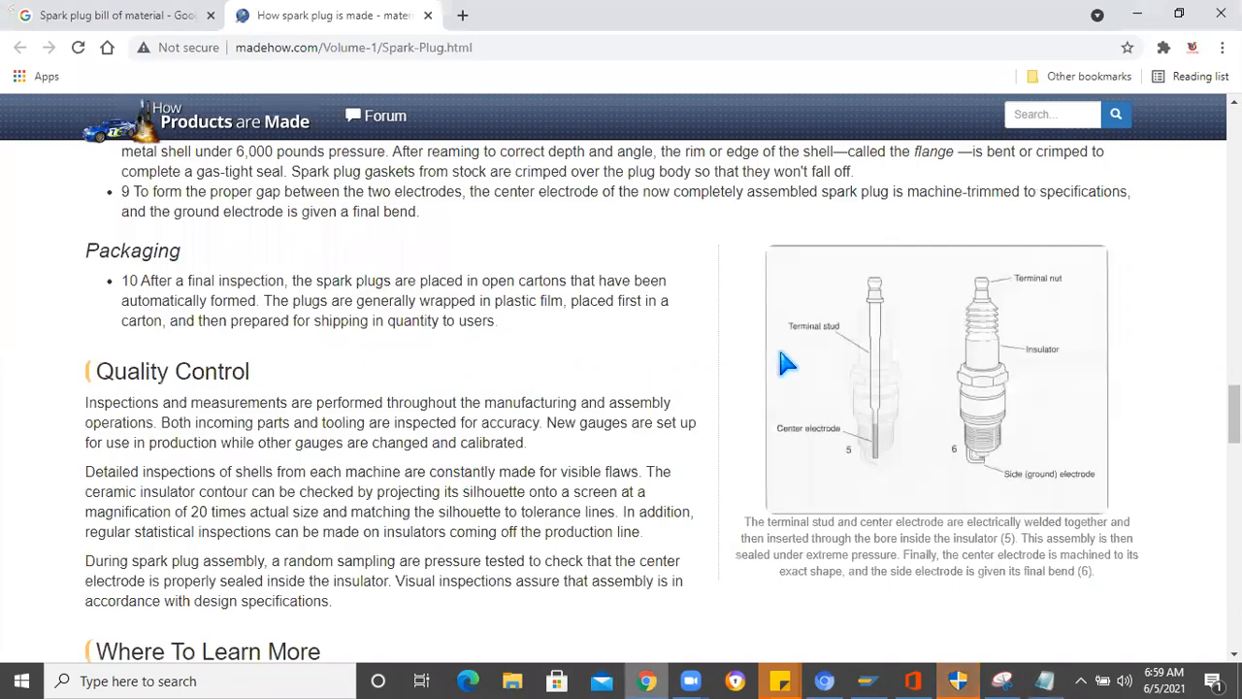
{"action": "scroll", "coordinate": [786, 363], "scroll_direction": "up", "scroll_amount": 5}
{"action": "scroll", "coordinate": [815, 465], "scroll_direction": "down", "scroll_amount": 6}
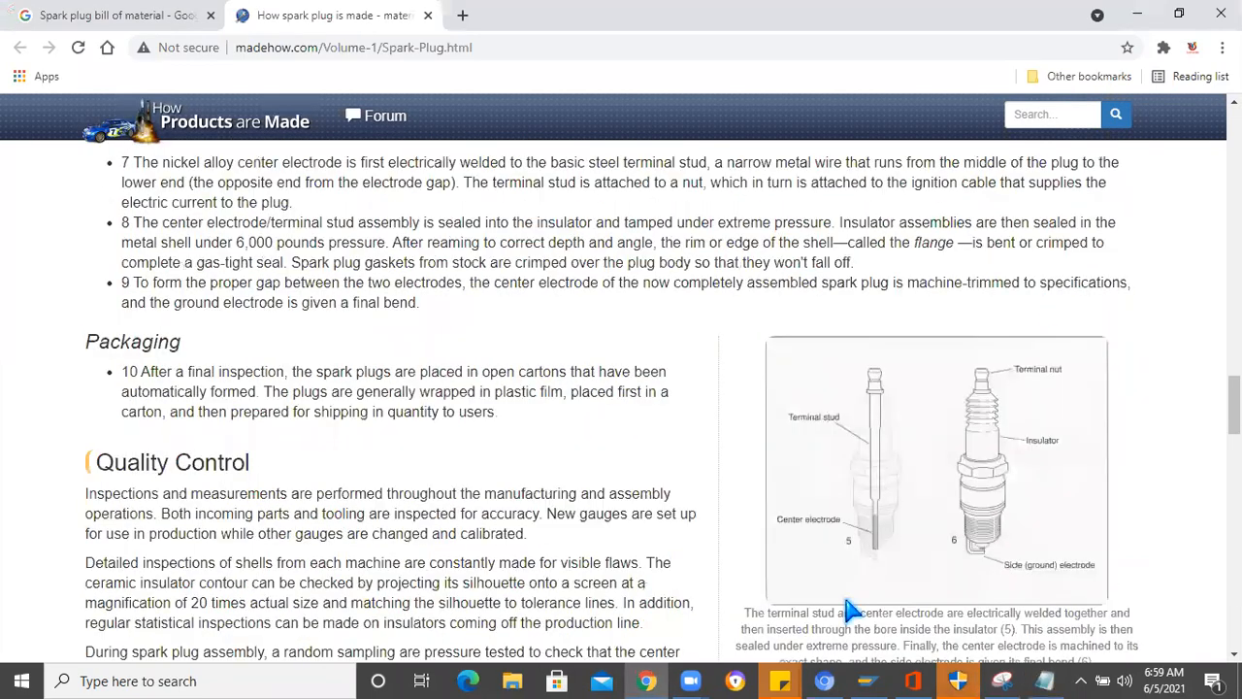
{"action": "left_click", "coordinate": [1001, 681]}
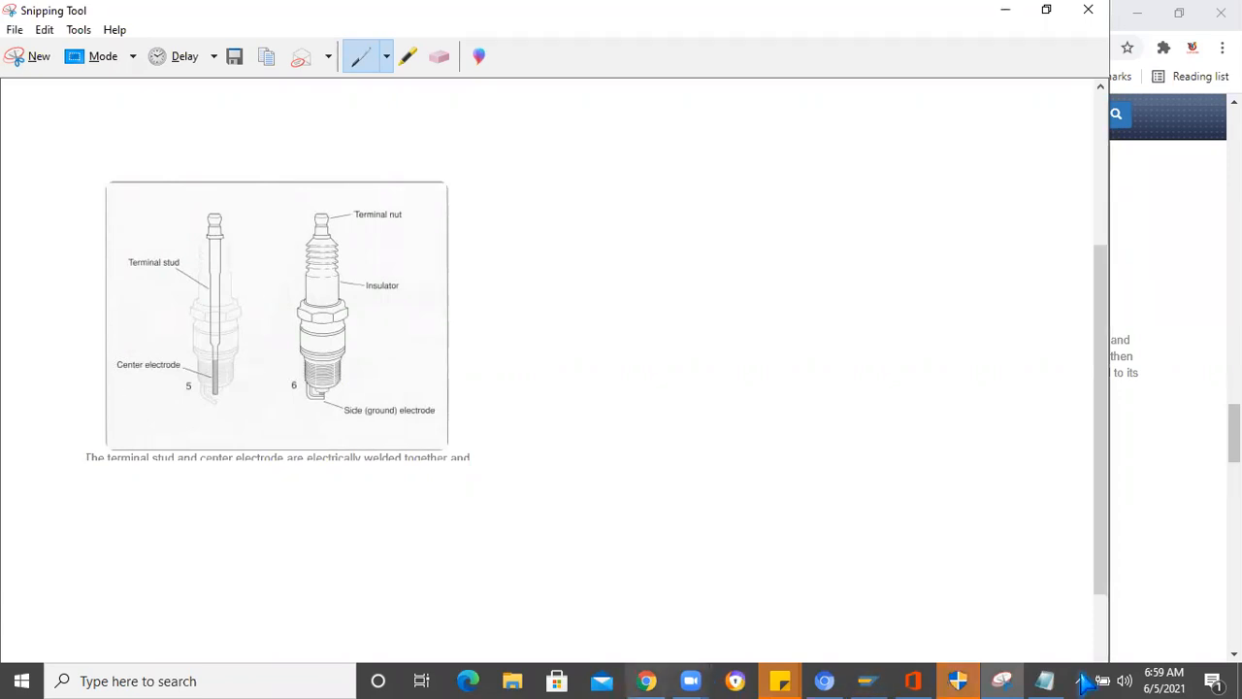
{"action": "left_click", "coordinate": [1046, 681]}
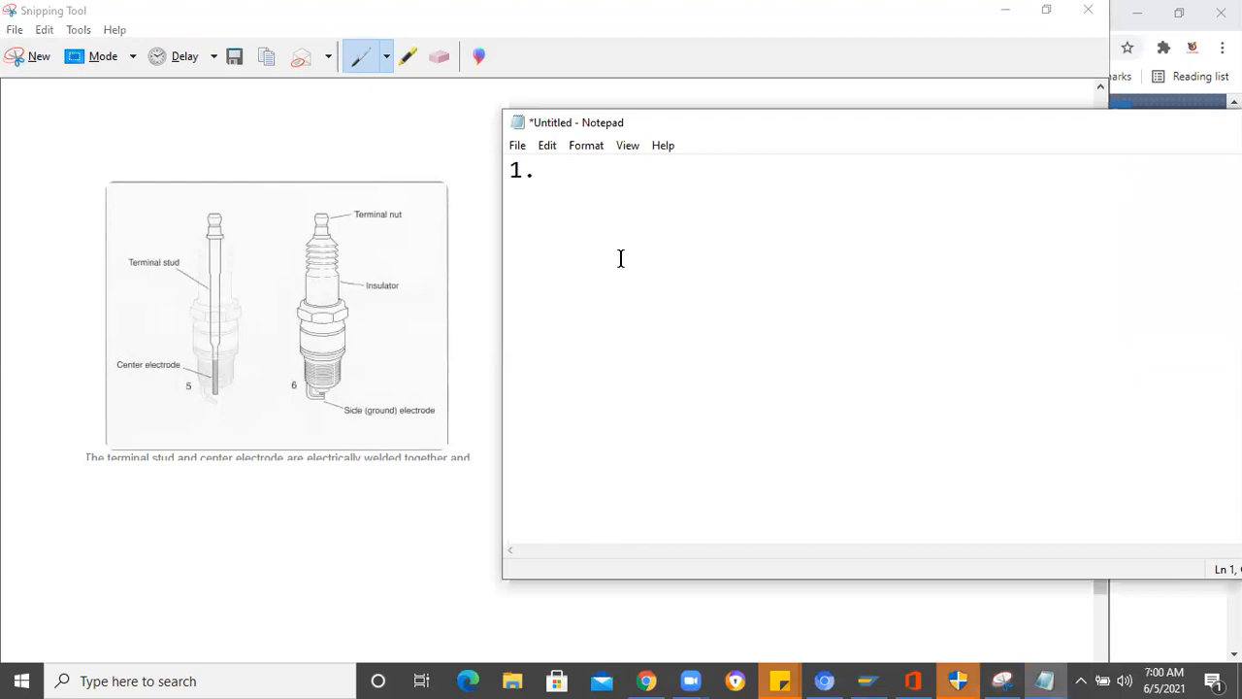
- List "Terminal nut" as item 1 and "Insulator" as item 2 in Notepad
{"action": "type", "text": "Terminal nut"}
{"action": "key", "text": "Return"}
{"action": "type", "text": "2. I"}
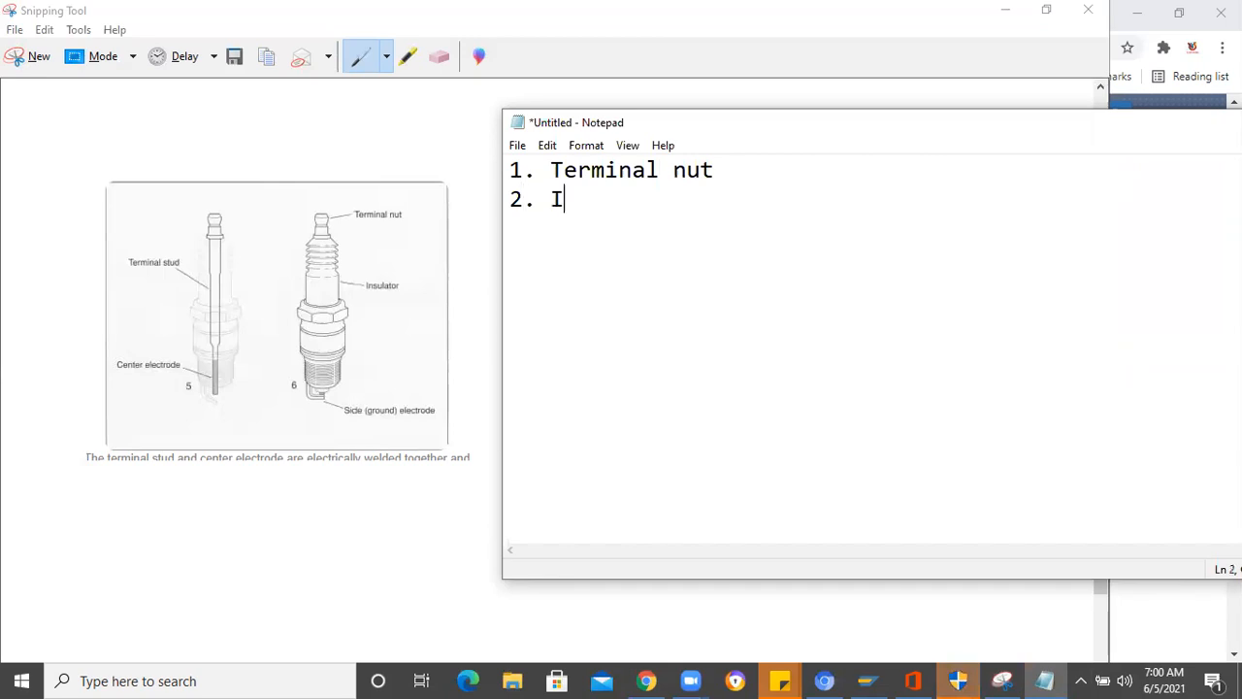
{"action": "type", "text": "nsulator"}
{"action": "key", "text": "Return"}
- Add "3.Side Electrode" as the third line of the component list
{"action": "type", "text": "2"}
{"action": "key", "text": "BackSpace"}
{"action": "type", "text": "3.Side Electrode"}
{"action": "key", "text": "Return"}
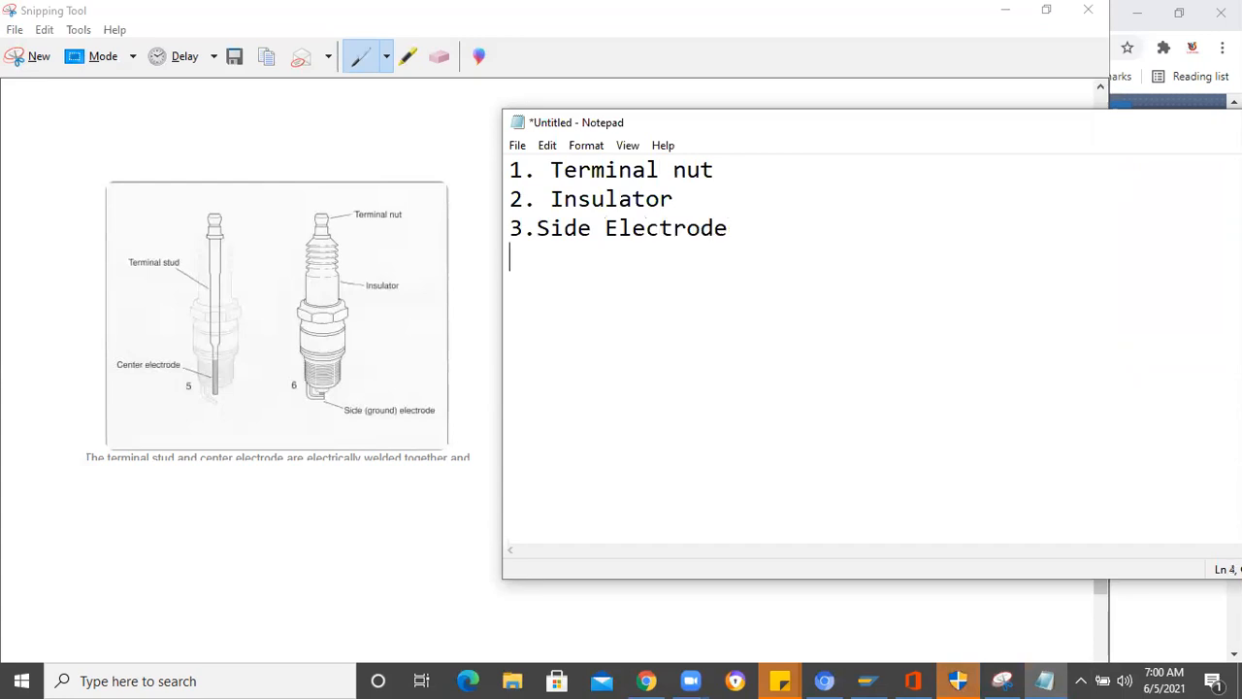
- Add "4. Terminal stud" as the fourth line of the component list
{"action": "type", "text": "4. Term,"}
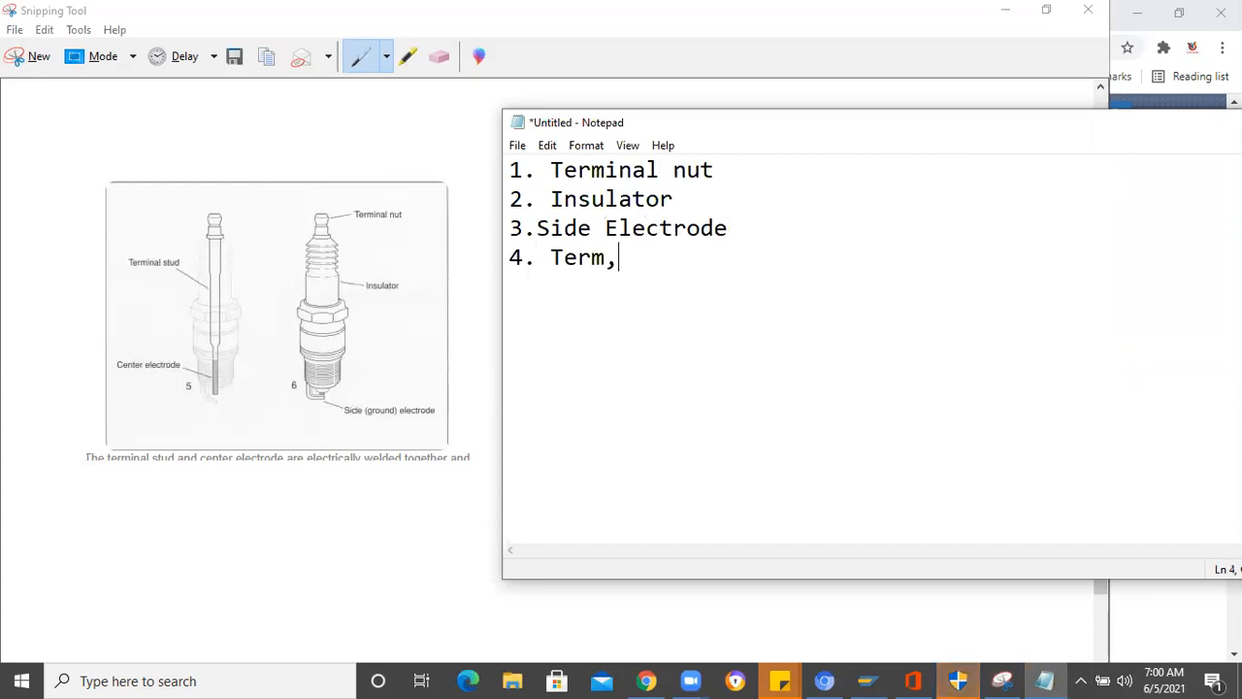
{"action": "key", "text": "BackSpace"}
{"action": "type", "text": "inal stud"}
{"action": "key", "text": "Return"}
- Add "5. Center Electrode" as the fifth line of the component list
{"action": "type", "text": "5. Cen"}
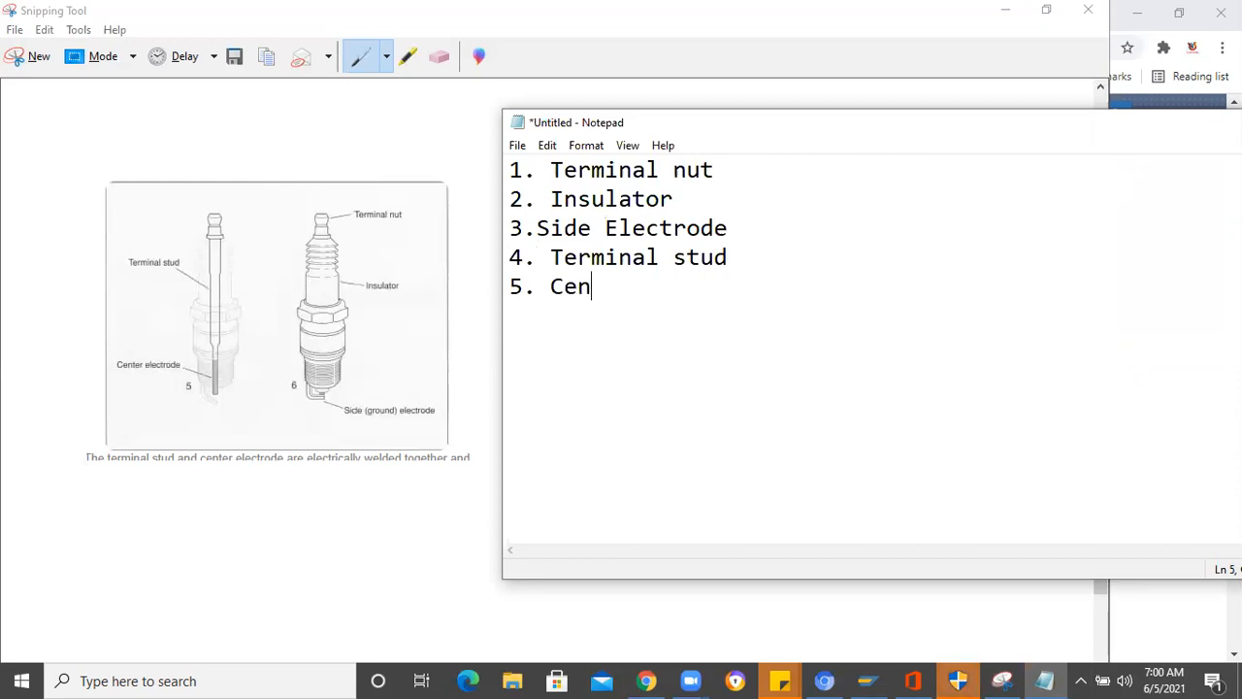
{"action": "type", "text": "ter e"}
{"action": "key", "text": "BackSpace"}
{"action": "type", "text": "Electrode"}
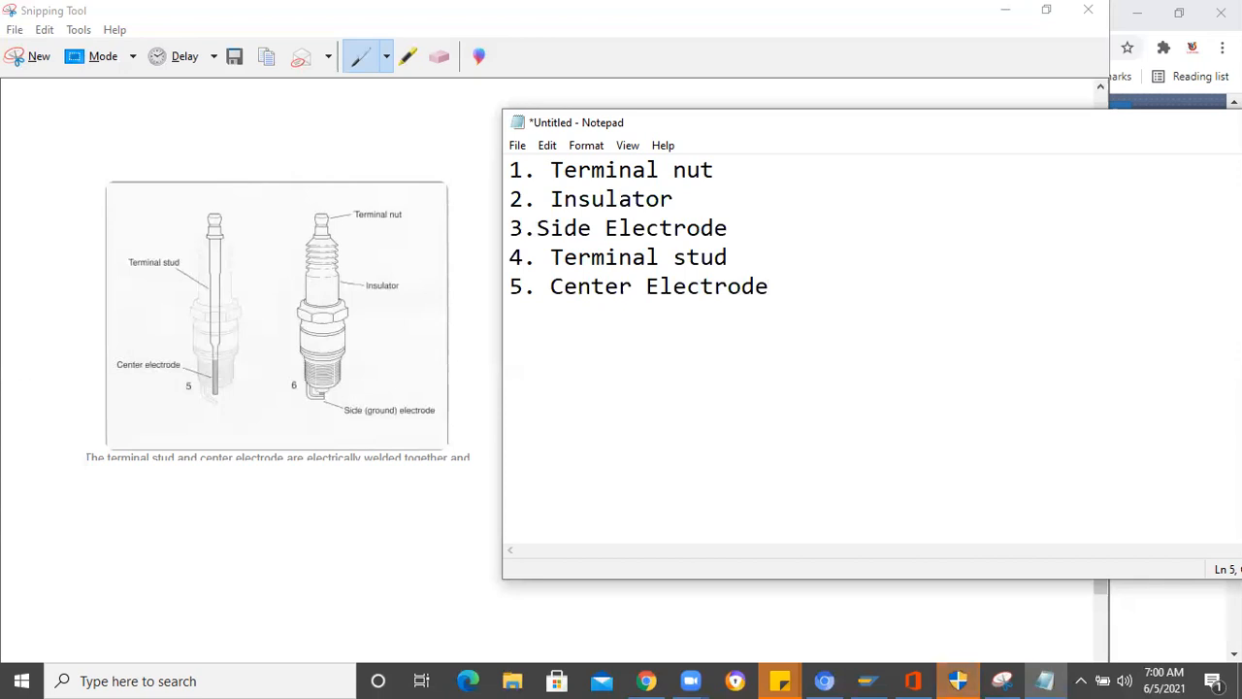
- Enter "Parent material : Spark Plaug" below the component list, separated by a blank line
{"action": "key", "text": "Return"}
{"action": "key", "text": "Return"}
{"action": "type", "text": "Parent material : S"}
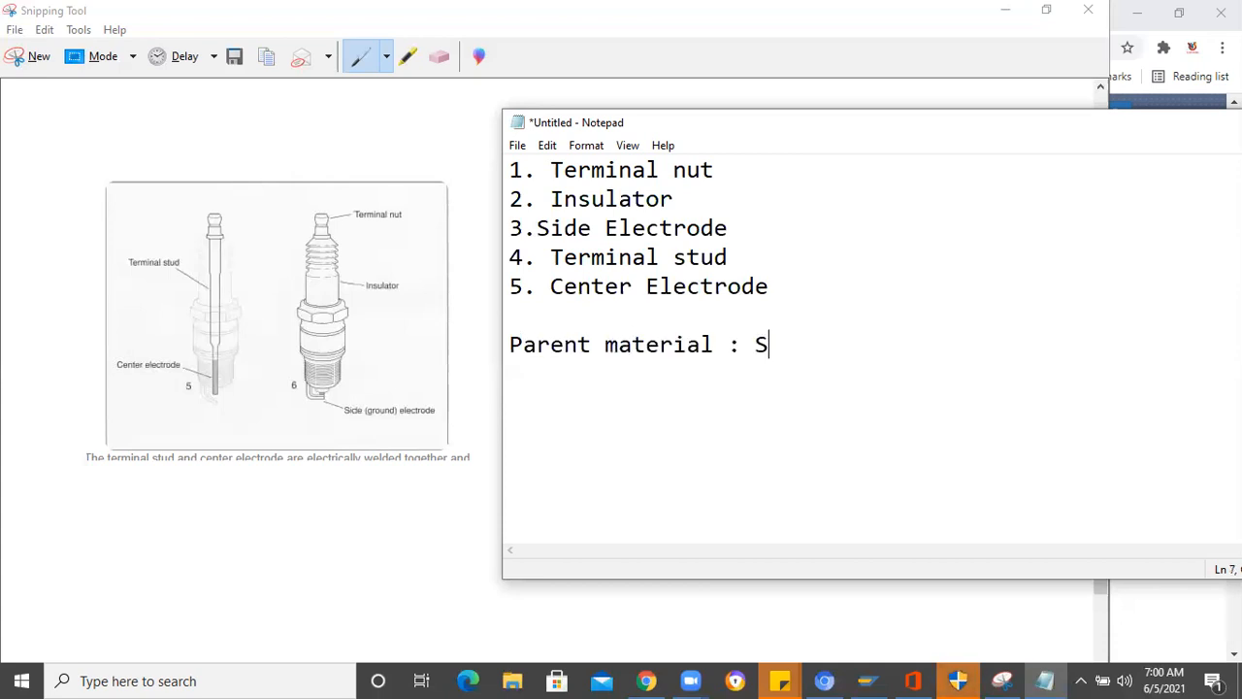
{"action": "type", "text": "park Plaug"}
- Cut the five-item component list from above the parent material line and delete one leftover blank line
{"action": "left_click_drag", "start_coordinate": [798, 294], "coordinate": [466, 166]}
{"action": "key", "text": "ctrl+c"}
{"action": "key", "text": "BackSpace"}
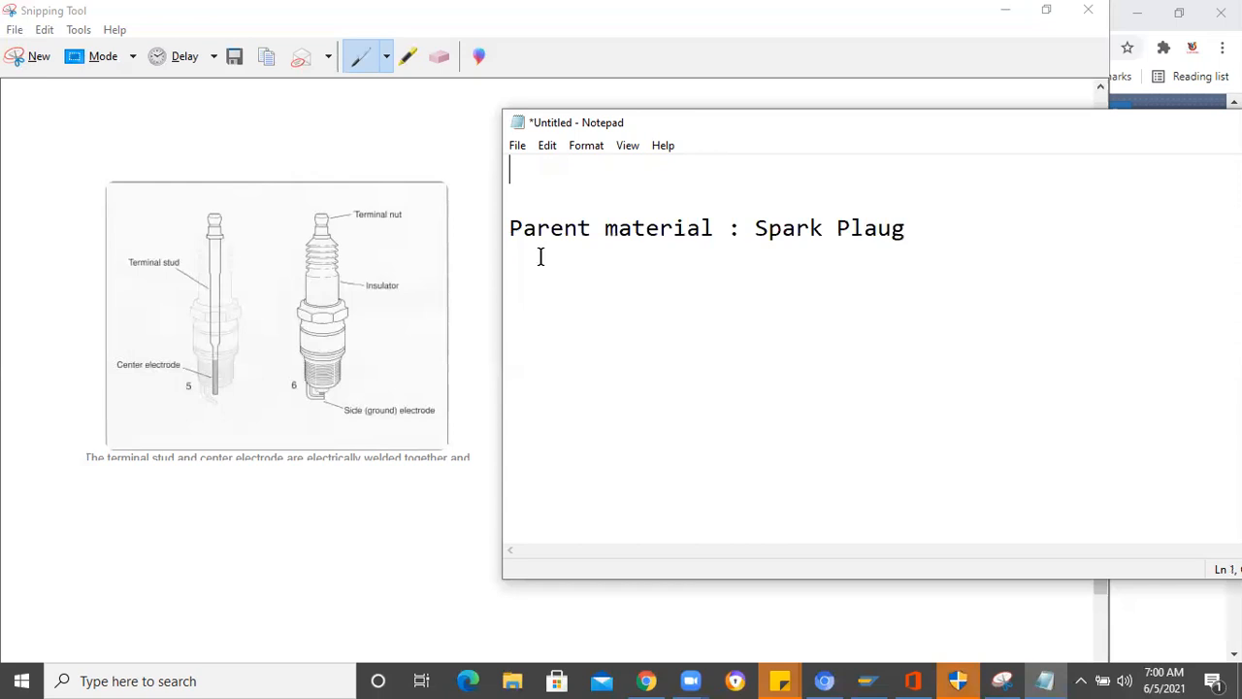
{"action": "key", "text": "Delete"}
- Append "(Pack and sell to customer)" to the parent material line and start a new line below it
{"action": "left_click", "coordinate": [932, 191]}
{"action": "type", "text": "(P"}
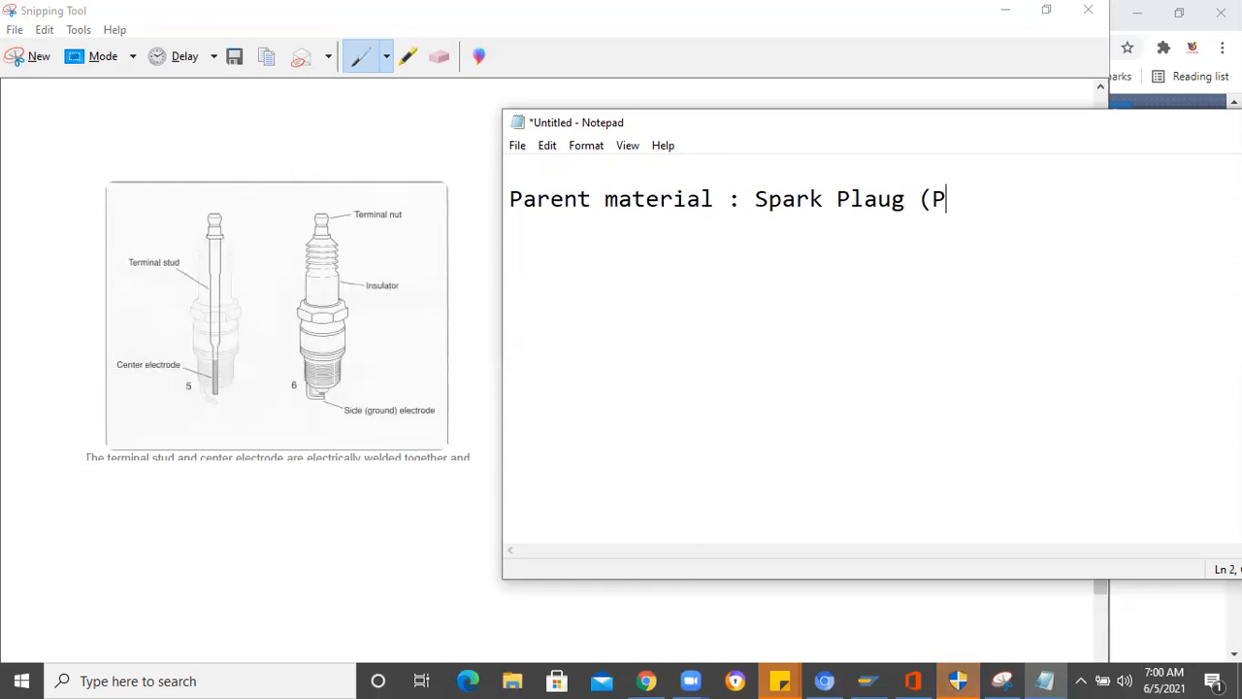
{"action": "type", "text": "ack and "}
{"action": "type", "text": "sel"}
{"action": "type", "text": "l "}
{"action": "type", "text": "t"}
{"action": "type", "text": "o cu"}
{"action": "type", "text": "ss"}
{"action": "key", "text": "BackSpace"}
{"action": "type", "text": "tmwer"}
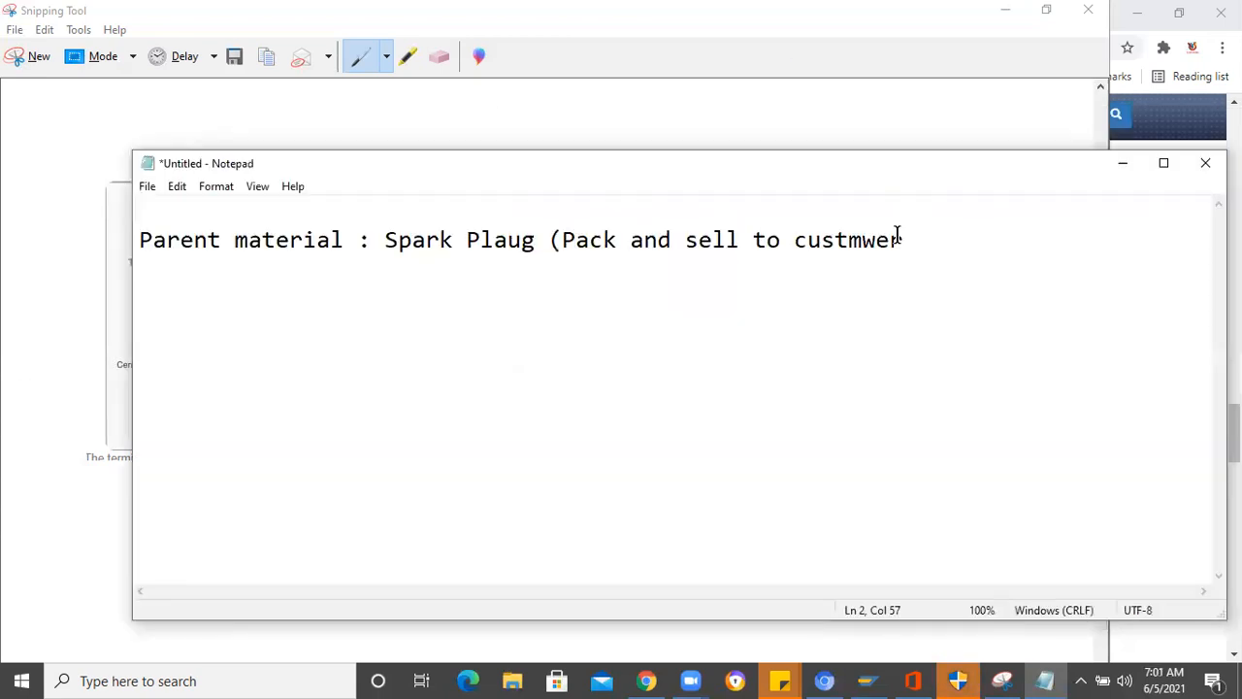
{"action": "key", "text": "BackSpace"}
{"action": "key", "text": "BackSpace"}
{"action": "key", "text": "BackSpace"}
{"action": "key", "text": "BackSpace"}
{"action": "type", "text": "omer)"}
{"action": "key", "text": "Return"}
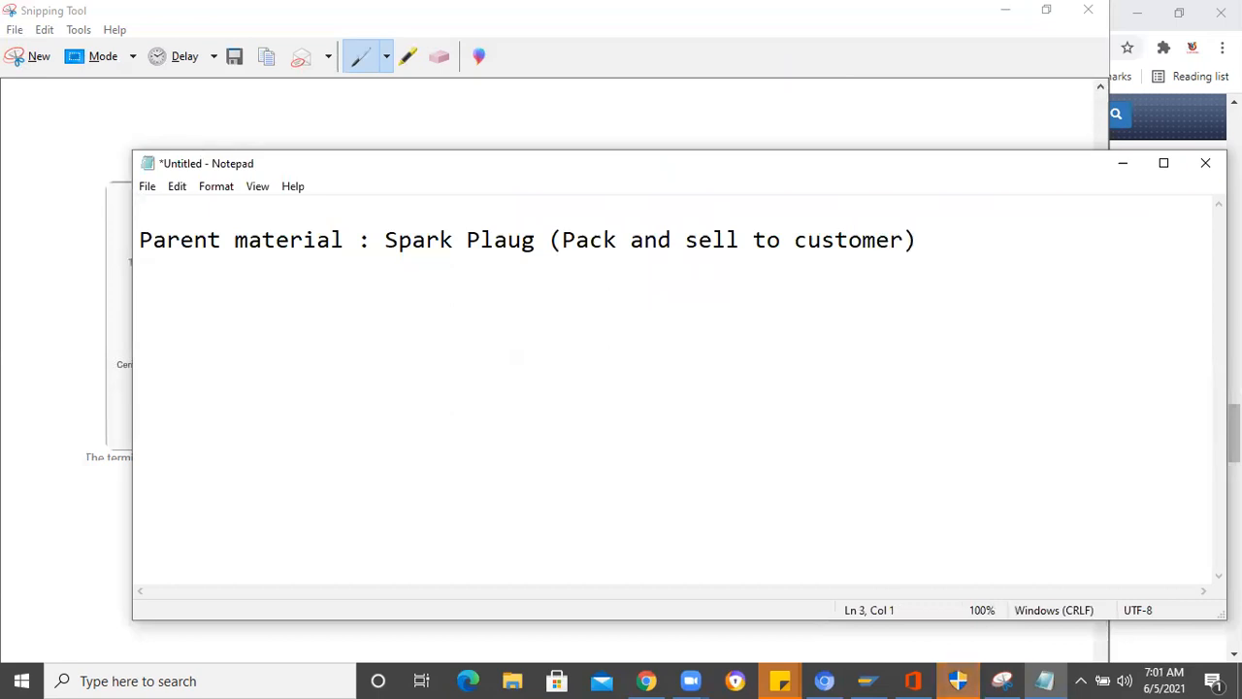
- Paste the component list below the parent material line and head it "Components/ Child parts:"
{"action": "key", "text": "ctrl+v"}
{"action": "left_click", "coordinate": [968, 245]}
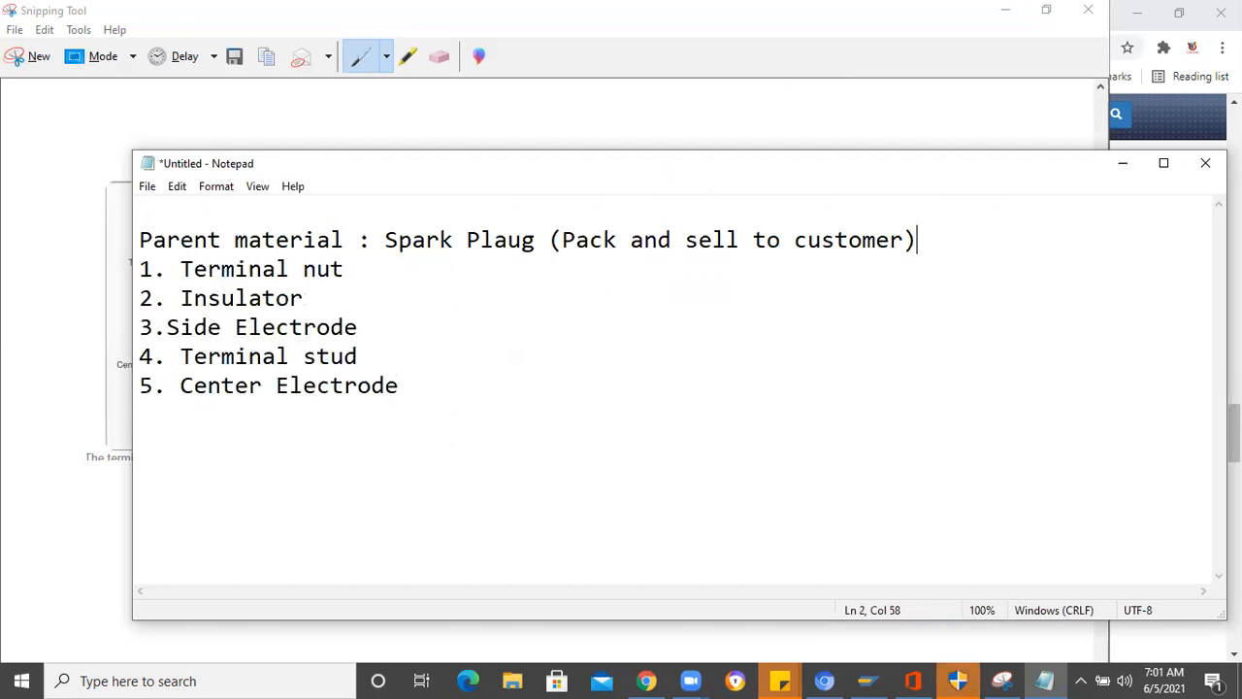
{"action": "key", "text": "Return"}
{"action": "type", "text": "Components"}
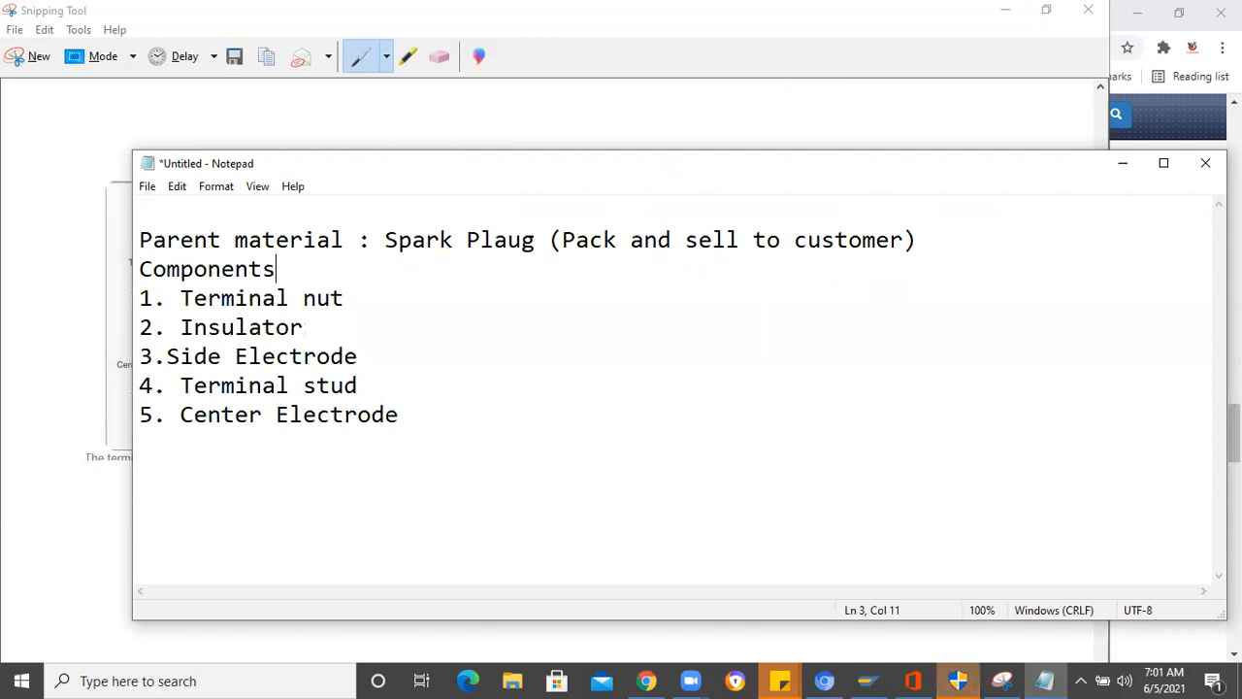
{"action": "type", "text": "/ Child p"}
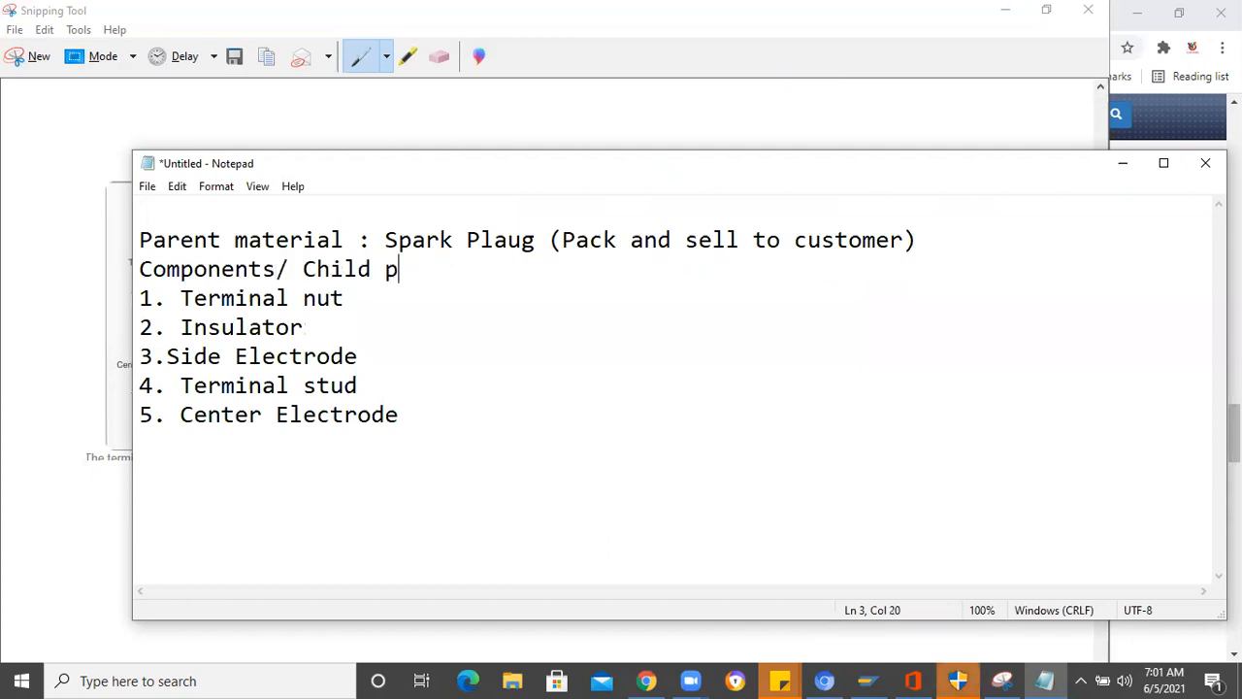
{"action": "type", "text": "arts:"}
- Remove the blank line above the parent material line and insert one between it and the components heading
{"action": "left_click", "coordinate": [135, 240]}
{"action": "key", "text": "BackSpace"}
{"action": "left_click", "coordinate": [942, 204]}
{"action": "key", "text": "Return"}
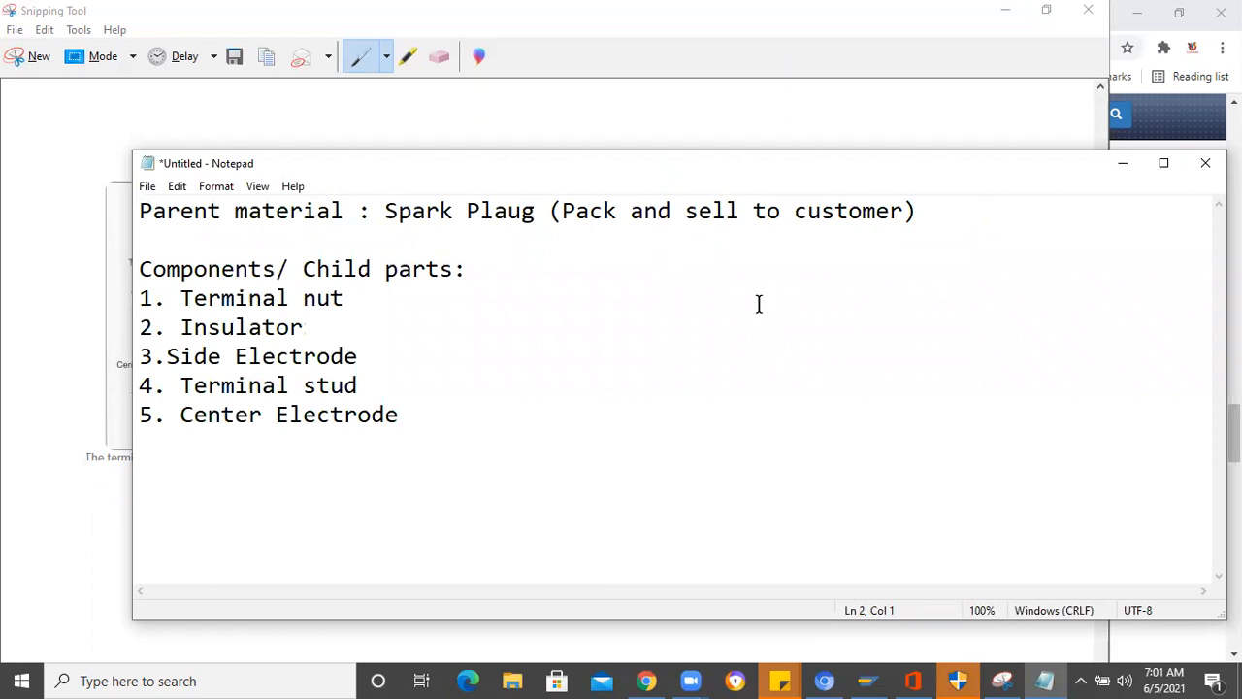
- Add the line "Create Material Master (MM01)" below the component list, with a blank line before and after it
{"action": "left_click", "coordinate": [420, 422]}
{"action": "key", "text": "Return"}
{"action": "key", "text": "Return"}
{"action": "type", "text": "C"}
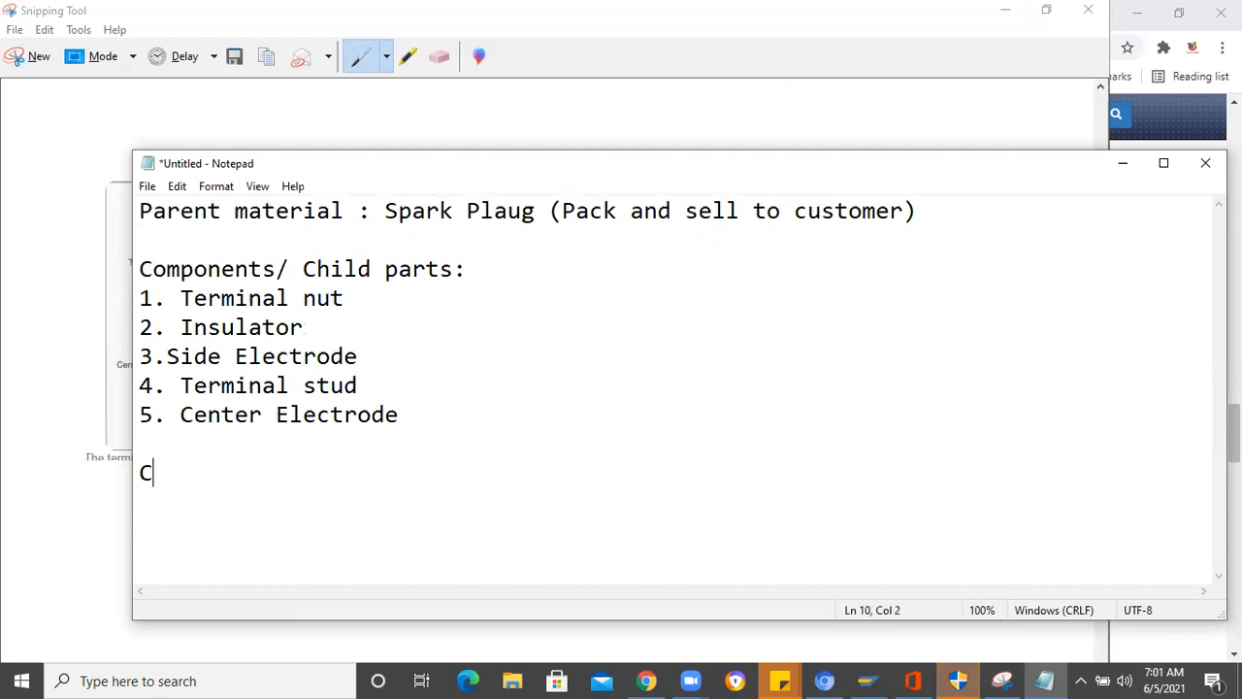
{"action": "type", "text": "reate Materiual"}
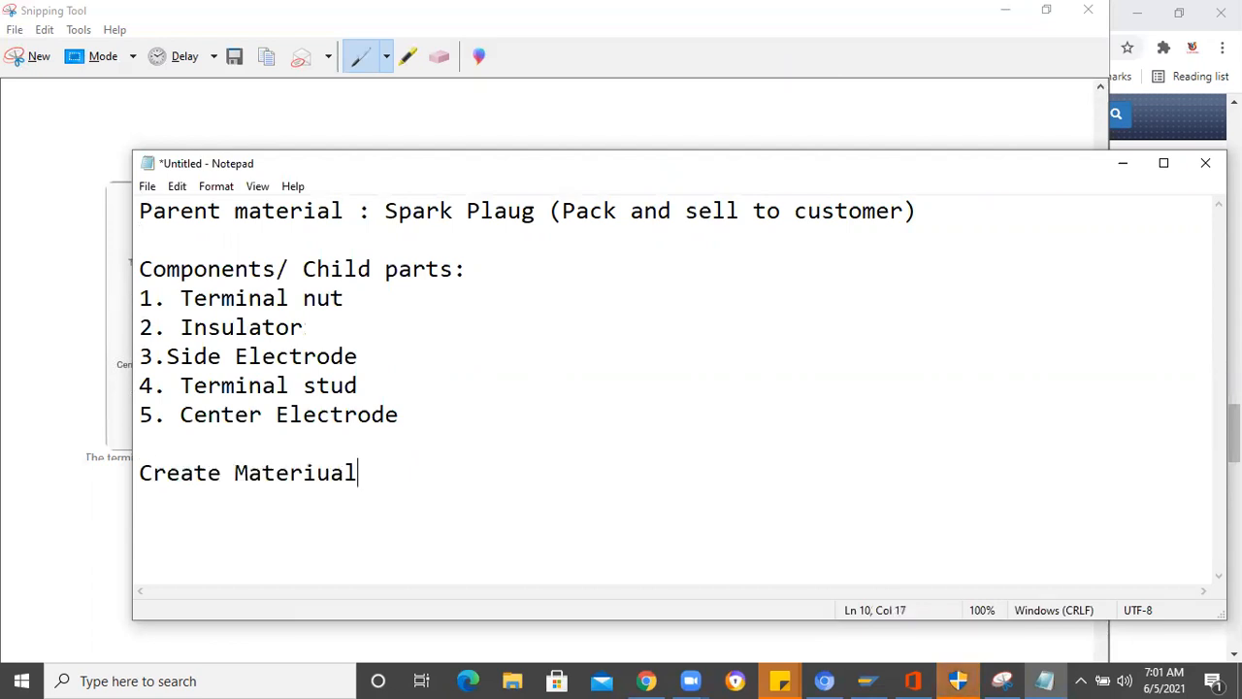
{"action": "key", "text": "BackSpace"}
{"action": "key", "text": "BackSpace"}
{"action": "key", "text": "BackSpace"}
{"action": "type", "text": "al Master (M0"}
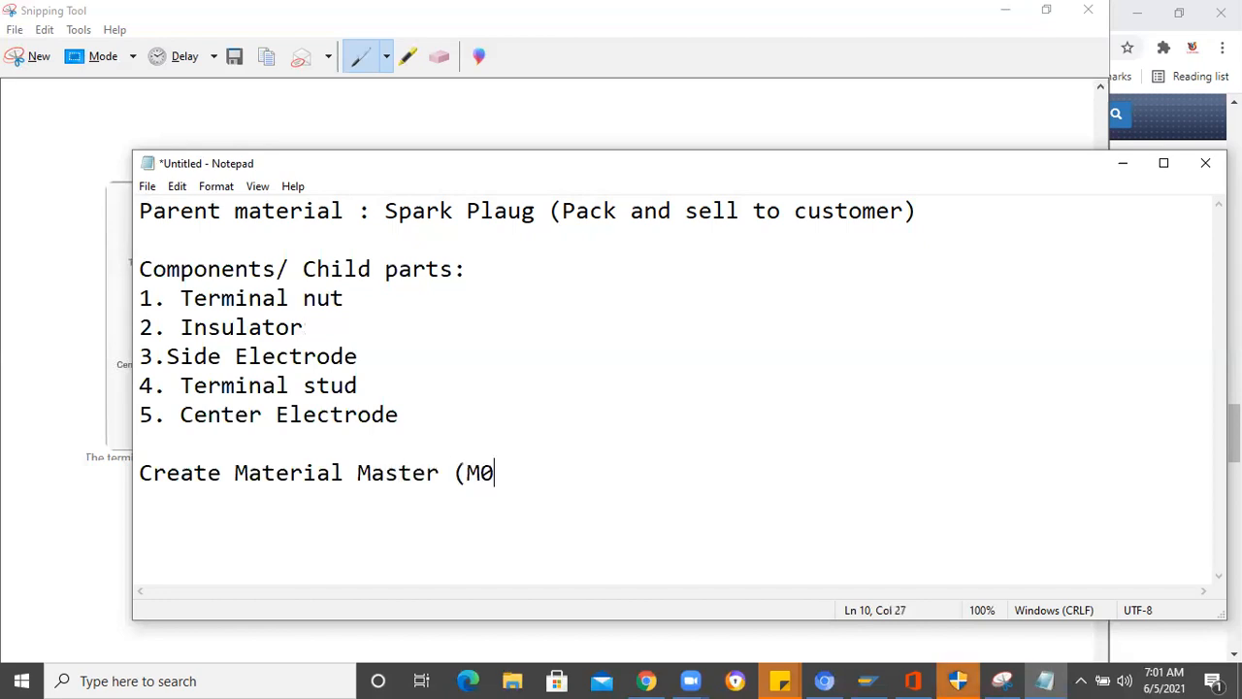
{"action": "key", "text": "BackSpace"}
{"action": "type", "text": "M01)"}
{"action": "key", "text": "Return"}
{"action": "key", "text": "Return"}
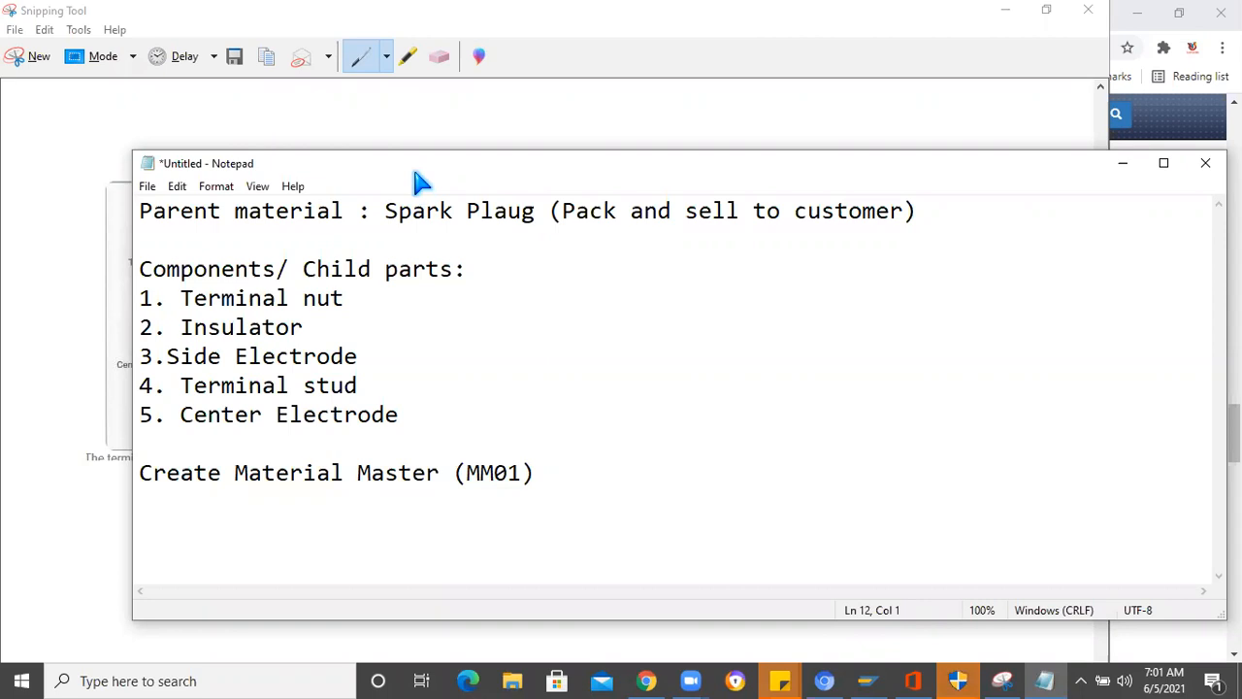
- Move the Notepad window clear of the diagram and append "- Raw Material - ROH" to the Terminal nut line
{"action": "left_click_drag", "start_coordinate": [726, 167], "coordinate": [1047, 169]}
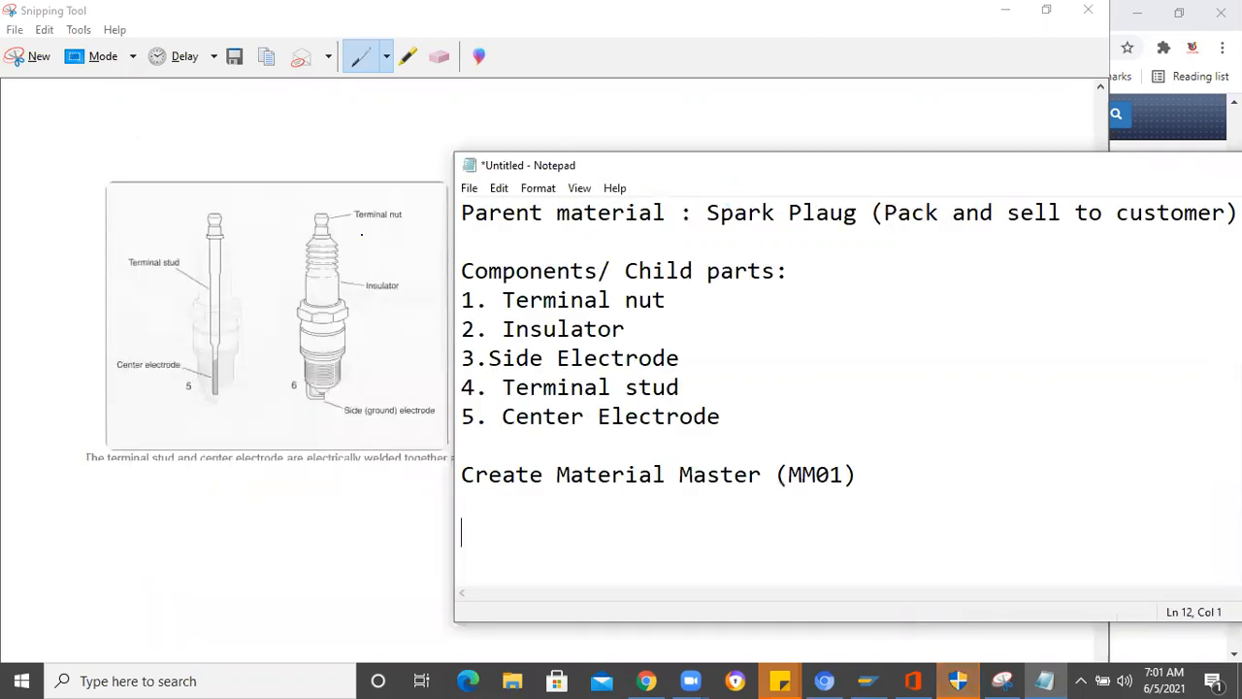
{"action": "left_click", "coordinate": [670, 298]}
{"action": "type", "text": "- Raw Material - ROH"}
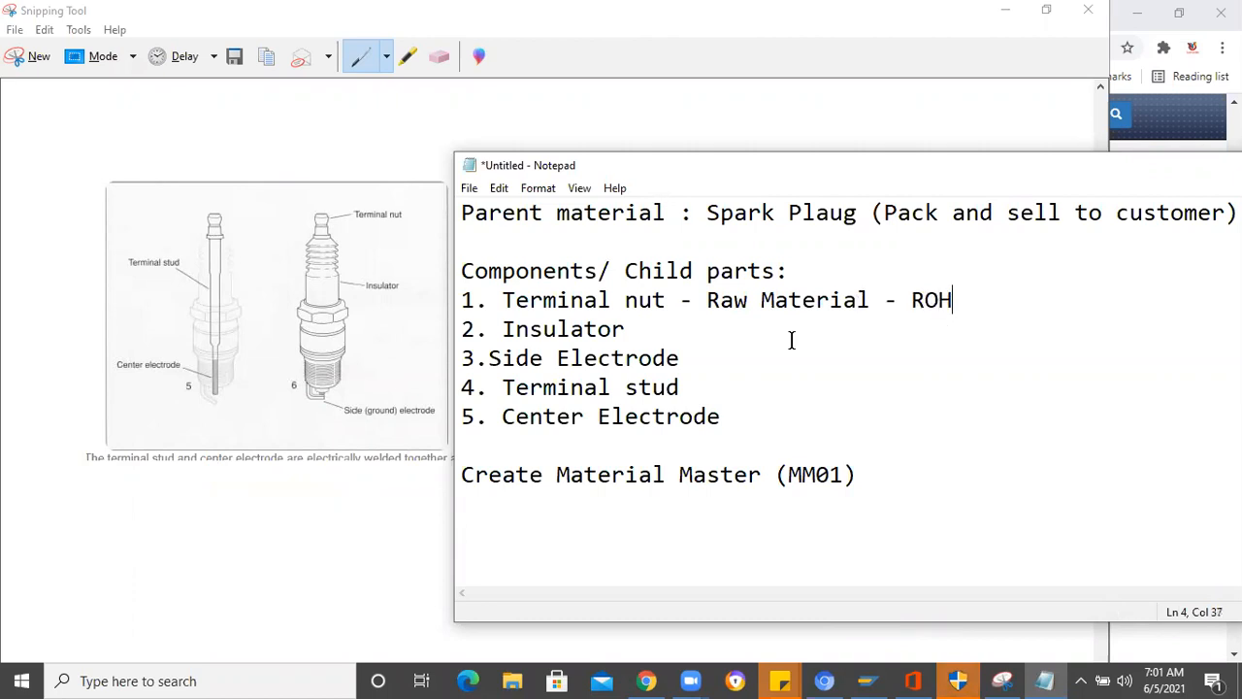
- Append "- Semi finished - MFG inside" to the Insulator line
{"action": "left_click", "coordinate": [648, 334]}
{"action": "type", "text": "- Sem"}
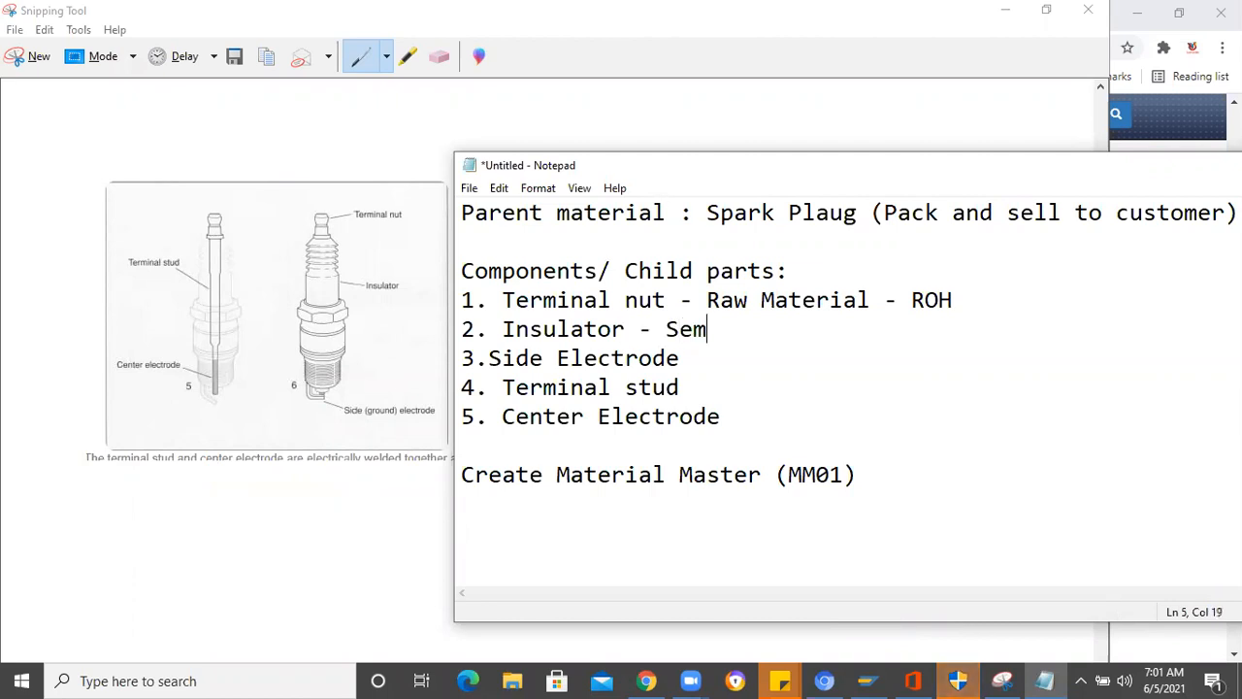
{"action": "type", "text": "i finished  - MFG inside"}
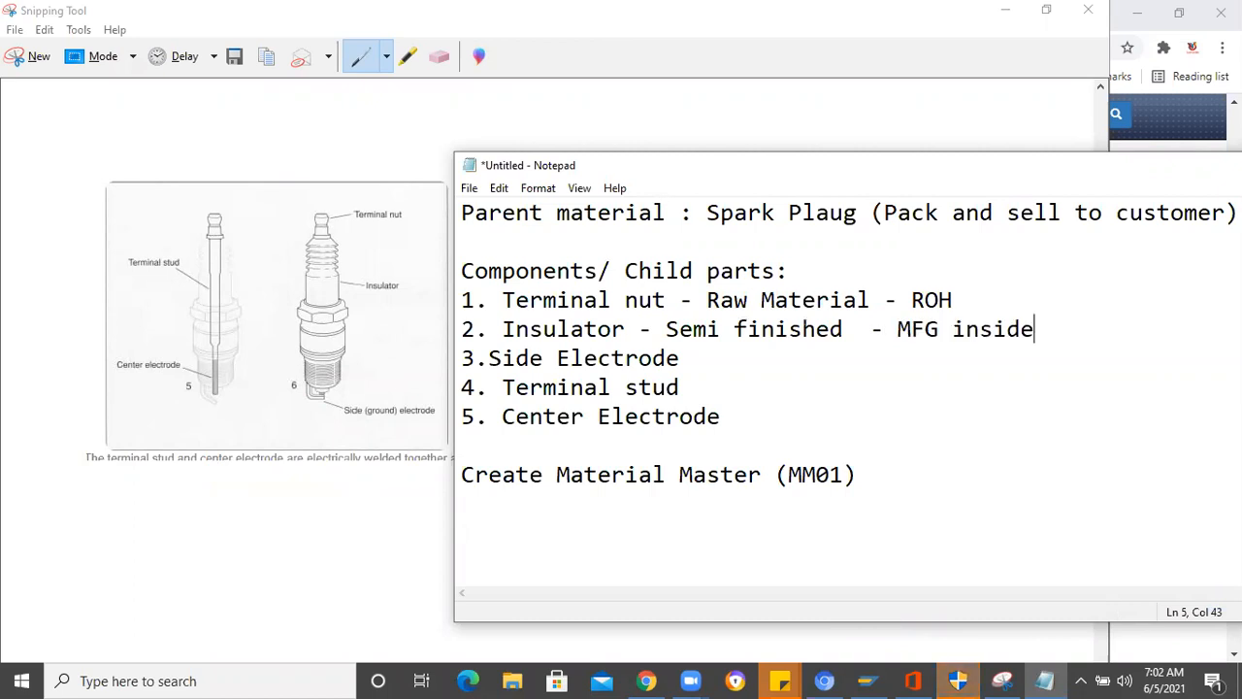
{"action": "type", "text": " (HALB)"}
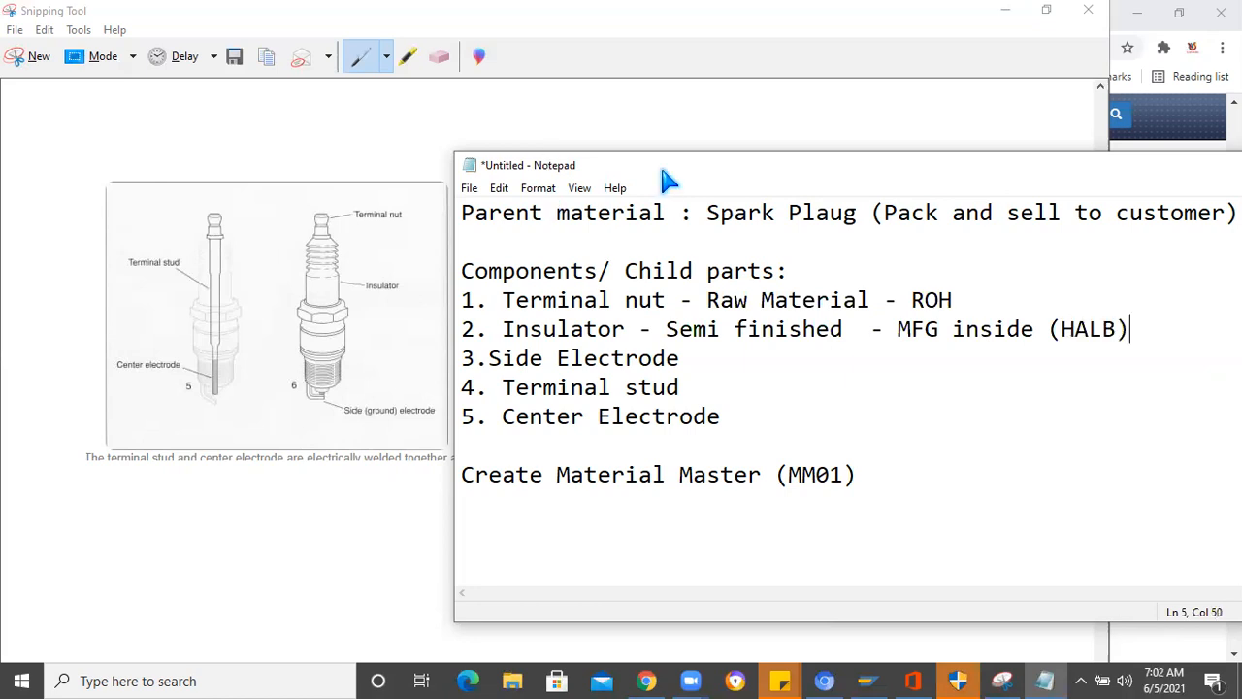
- Move the Notepad window higher and append "- A, B ,C" after ROH on the Terminal nut line
{"action": "left_click_drag", "start_coordinate": [727, 165], "coordinate": [716, 80]}
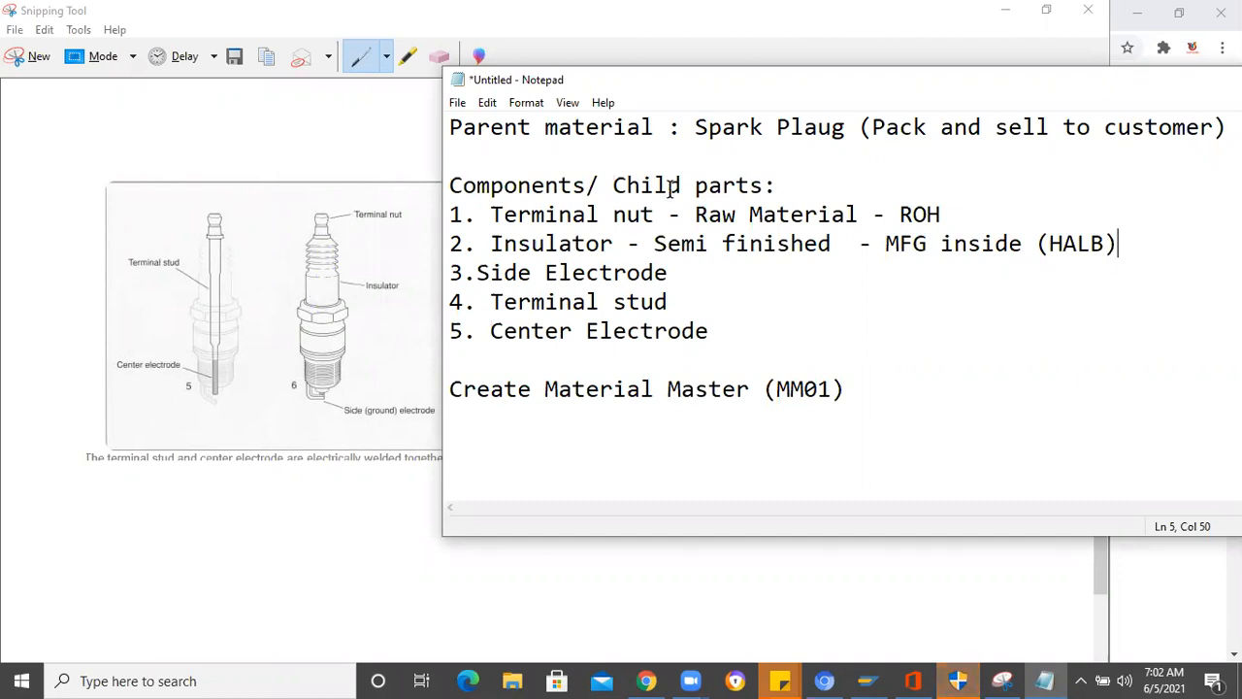
{"action": "left_click", "coordinate": [959, 219]}
{"action": "type", "text": "-"}
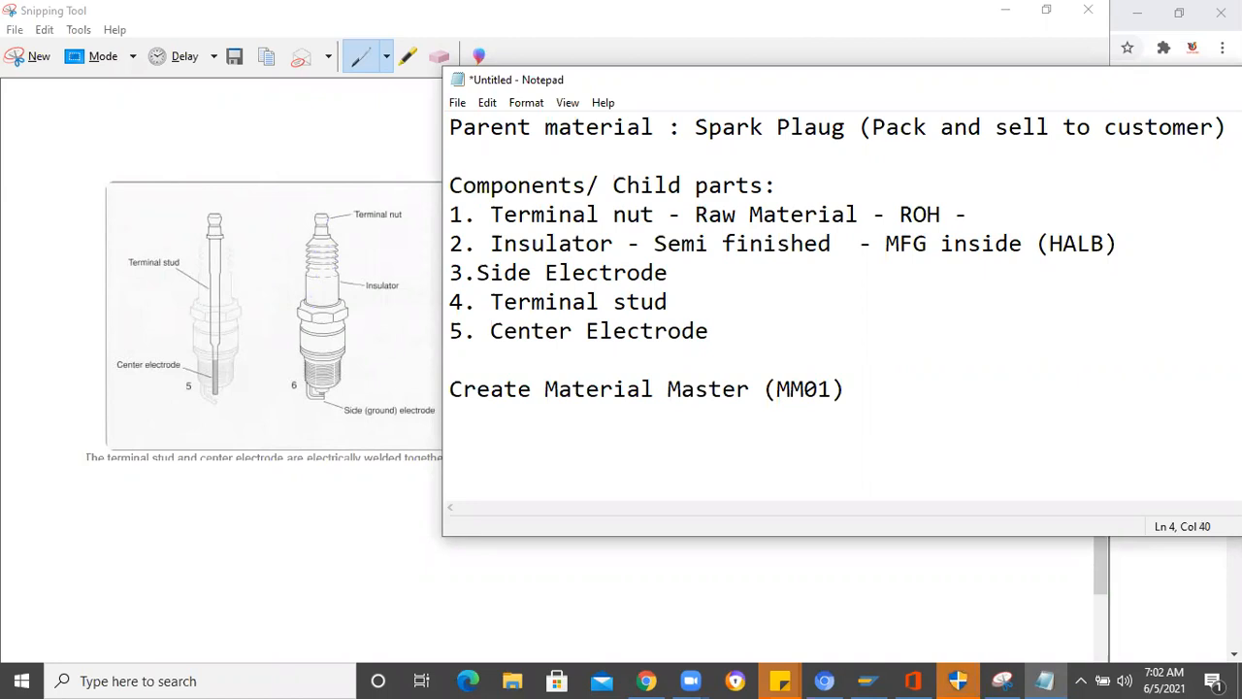
{"action": "type", "text": "A,"}
{"action": "type", "text": "C"}
{"action": "key", "text": "BackSpace"}
{"action": "key", "text": "BackSpace"}
{"action": "type", "text": ", B ,C"}
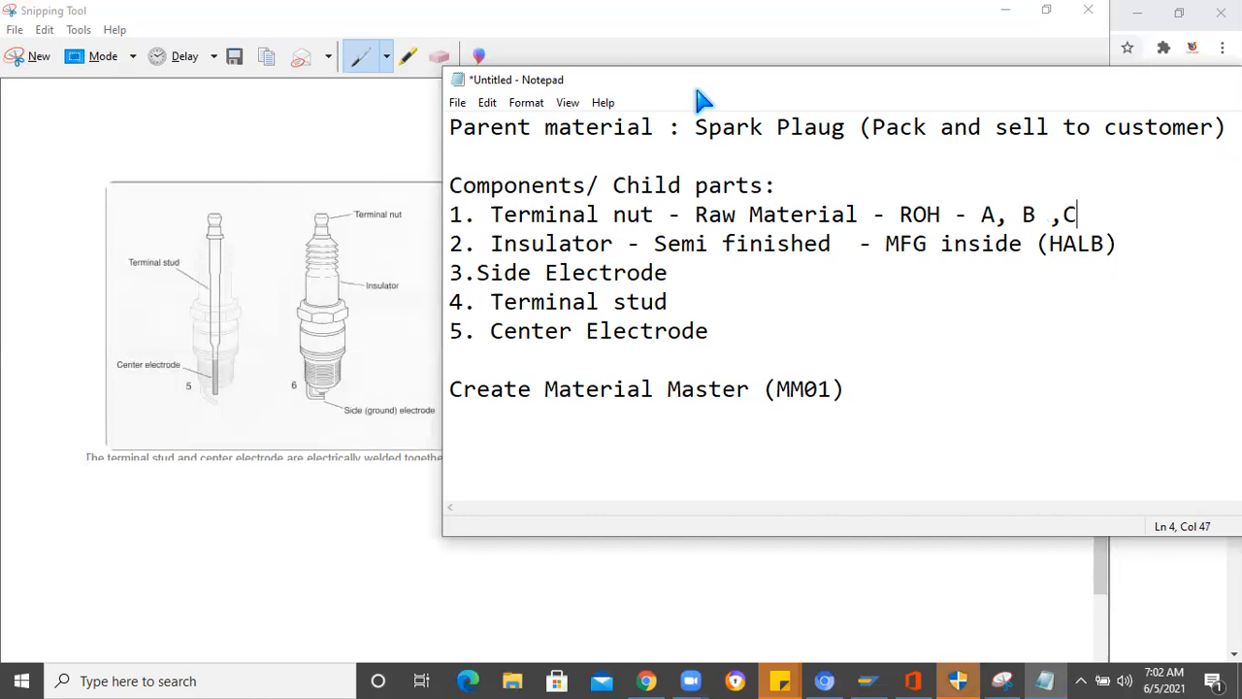
- Shift the Notepad window to show more of the line and append "- C grade material" to the Terminal nut entry
{"action": "left_click_drag", "start_coordinate": [925, 79], "coordinate": [735, 59]}
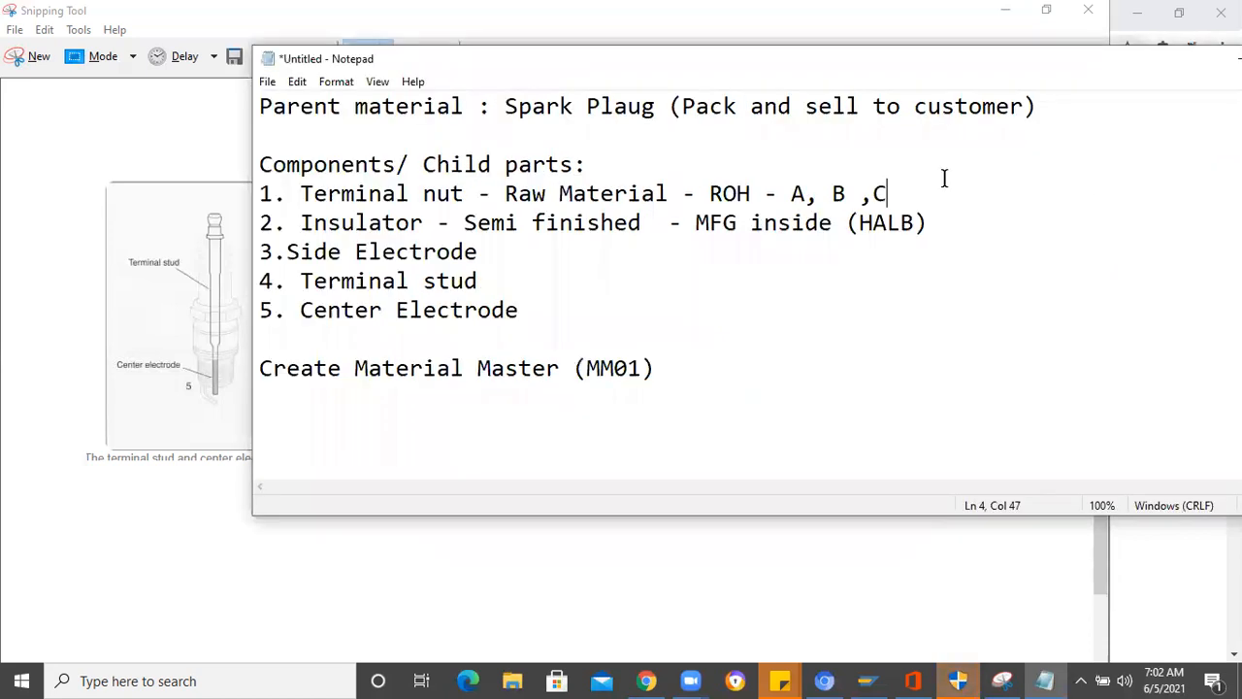
{"action": "type", "text": "-"}
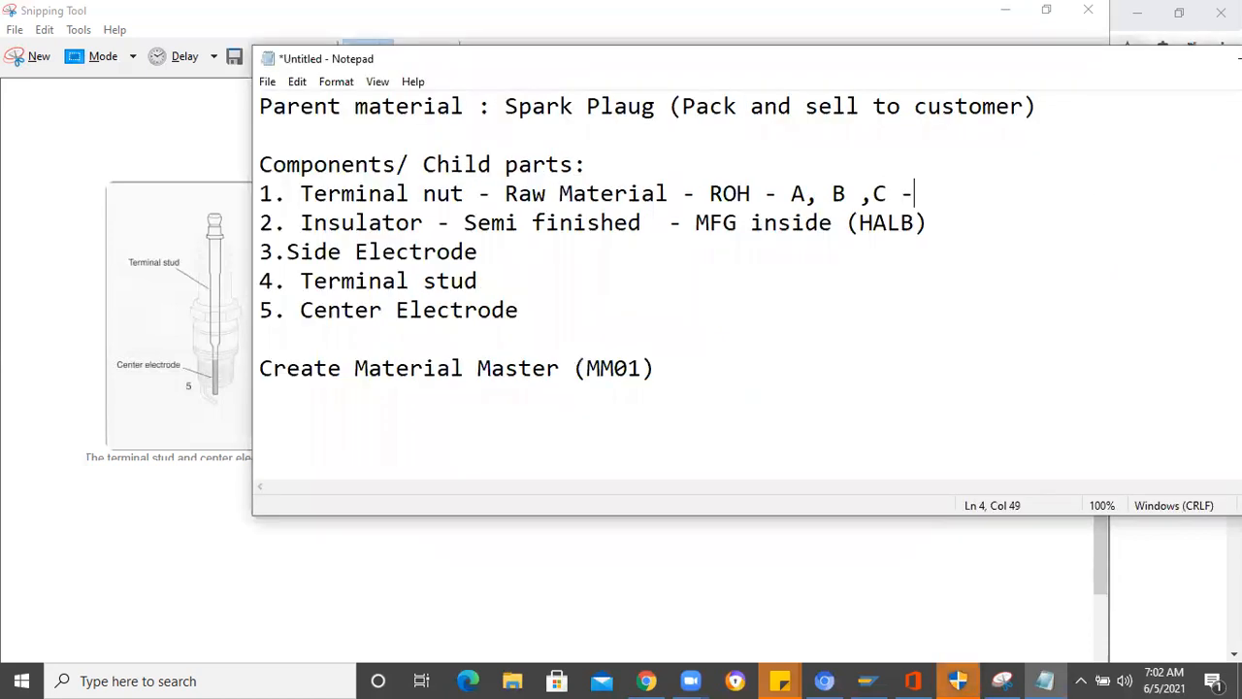
{"action": "type", "text": " C grade material"}
- Bring the whole Notepad window into view and append "- Consignment Purchase order" to the Terminal nut line
{"action": "left_click_drag", "start_coordinate": [410, 99], "coordinate": [194, 39]}
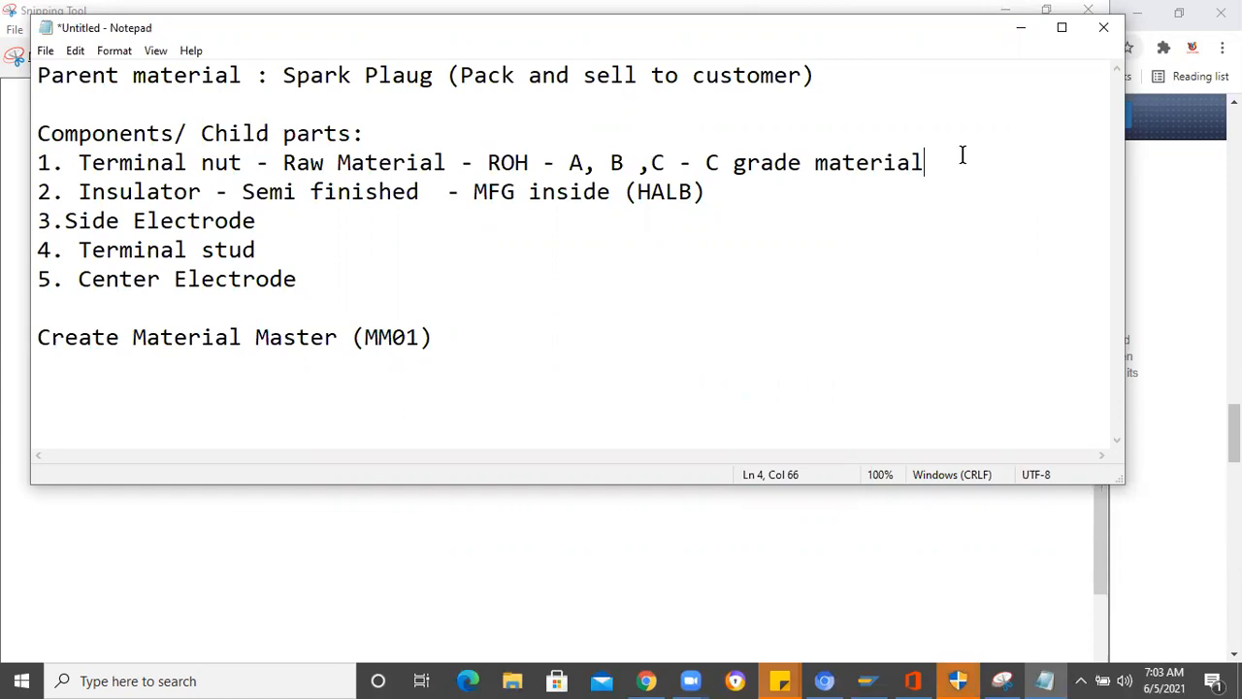
{"action": "type", "text": "- Consignmen"}
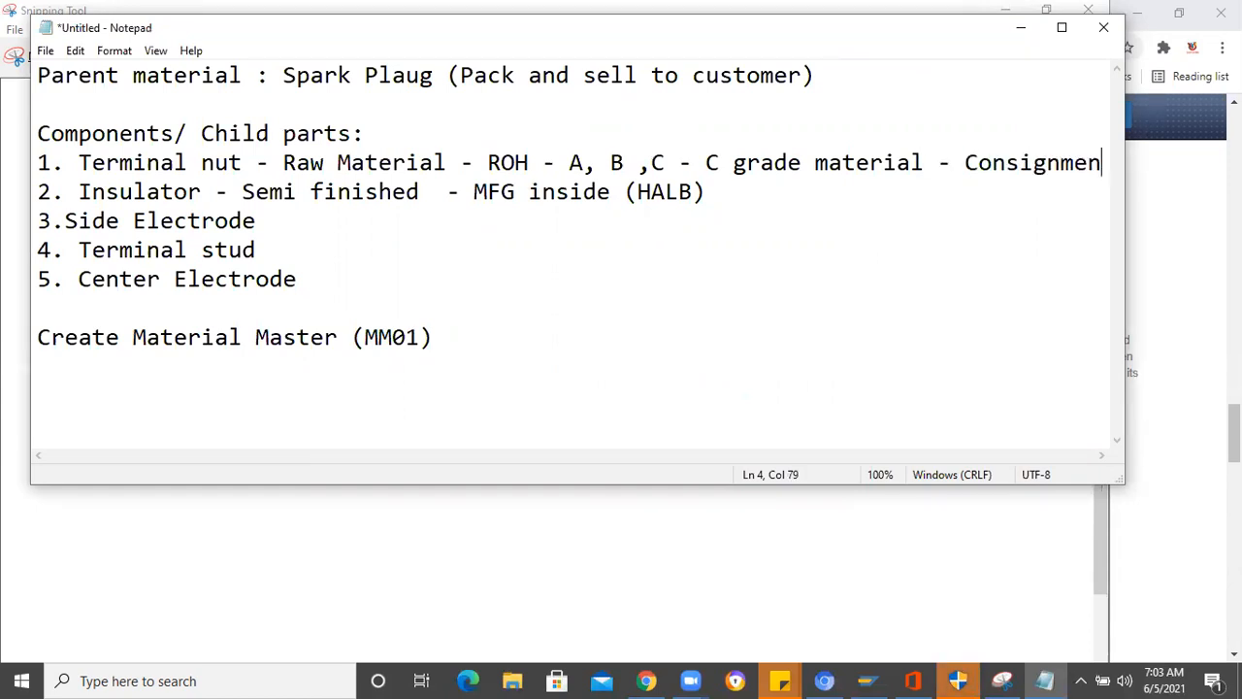
{"action": "type", "text": "t Pur"}
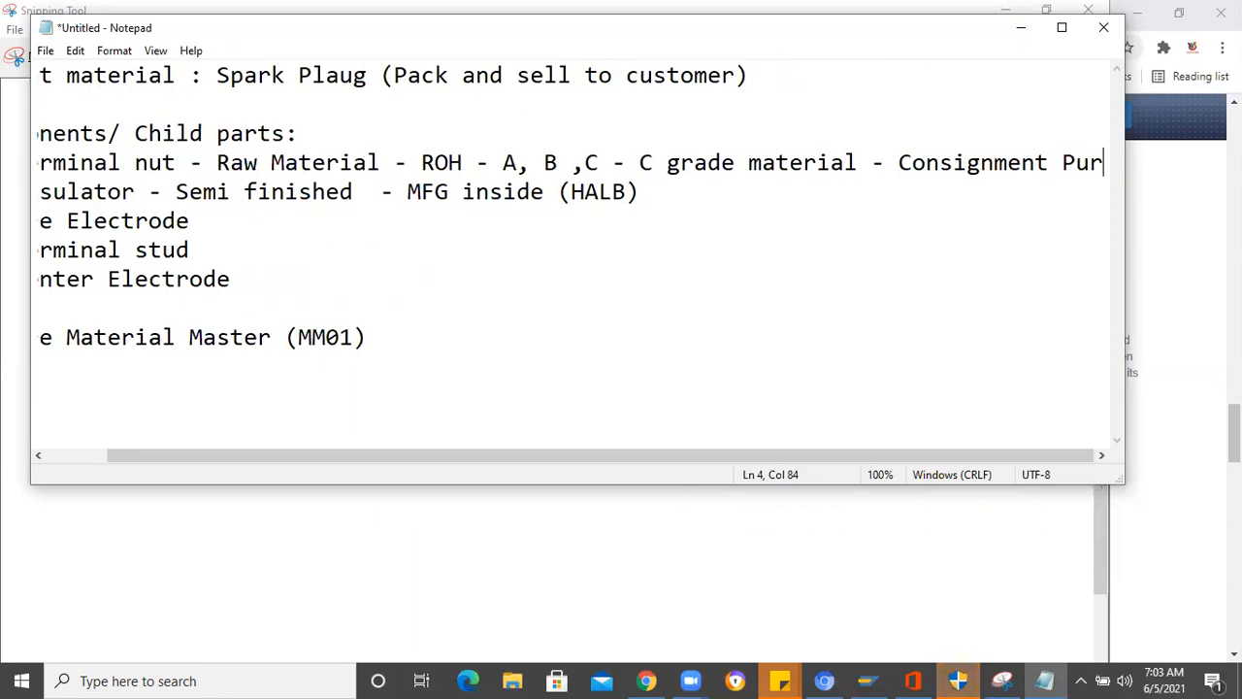
{"action": "type", "text": "chase order"}
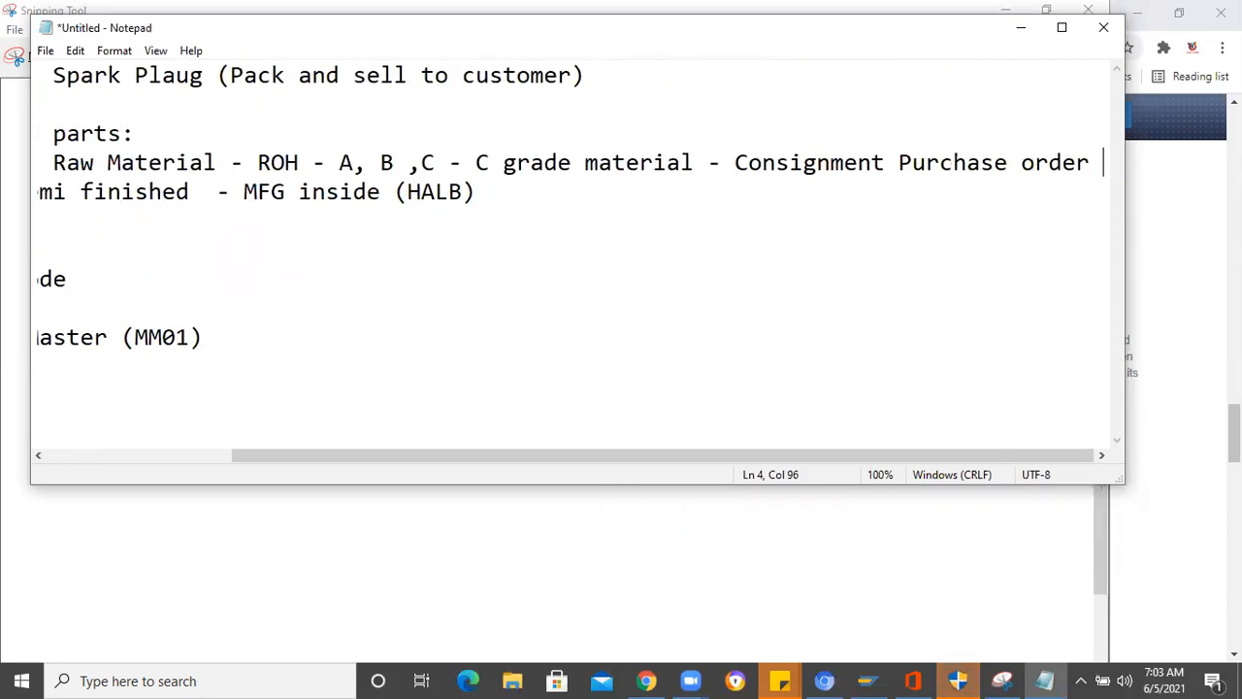
- Review the full Terminal nut line from start to end, highlighting the words "Consignment Purchase order"
{"action": "left_click_drag", "start_coordinate": [232, 456], "coordinate": [208, 180]}
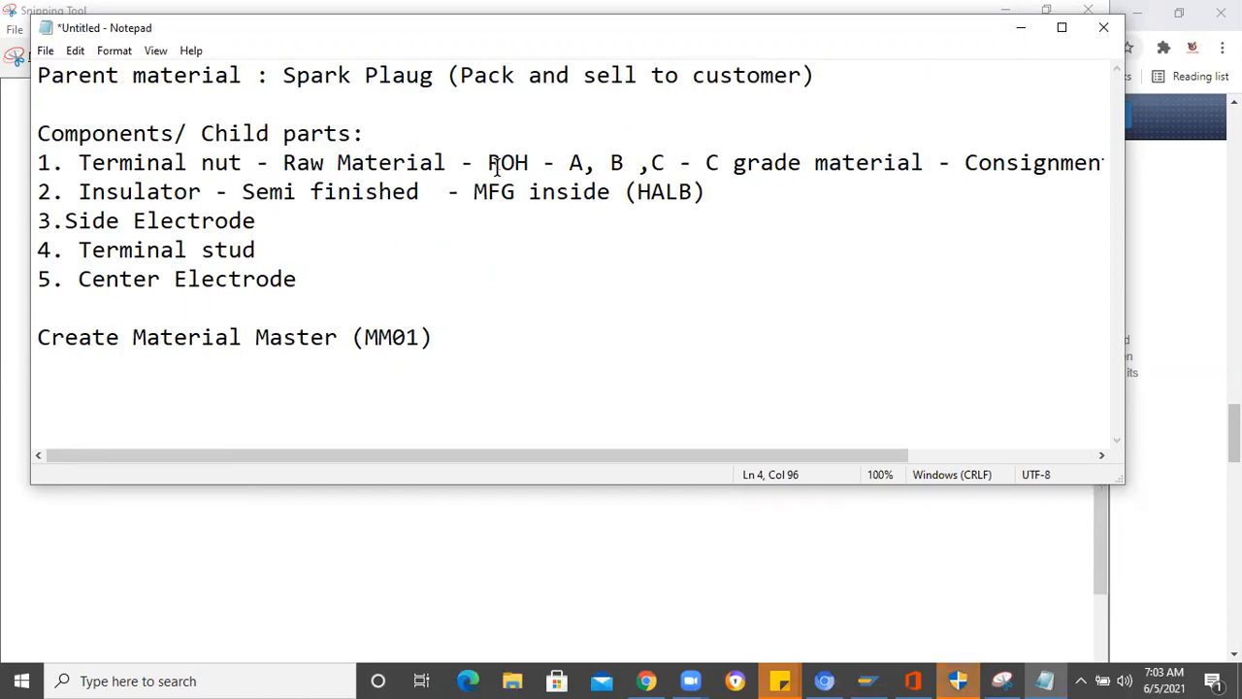
{"action": "left_click_drag", "start_coordinate": [391, 456], "coordinate": [1085, 177]}
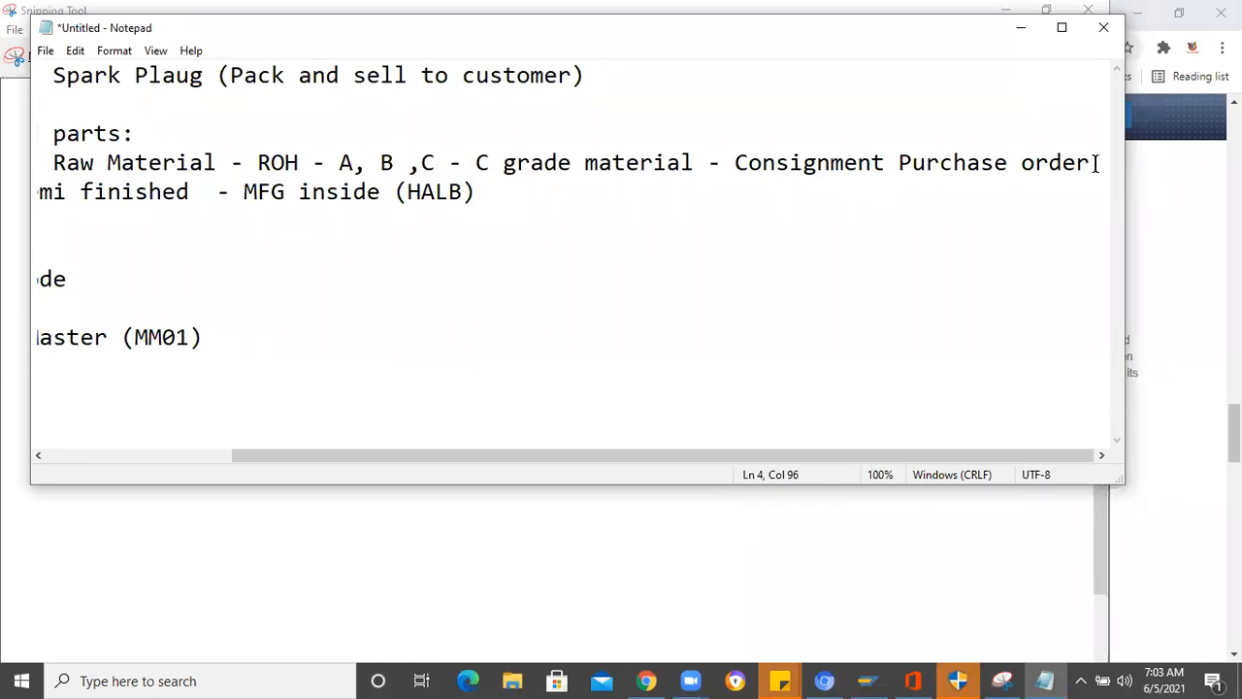
{"action": "left_click", "coordinate": [980, 162], "text": "shift"}
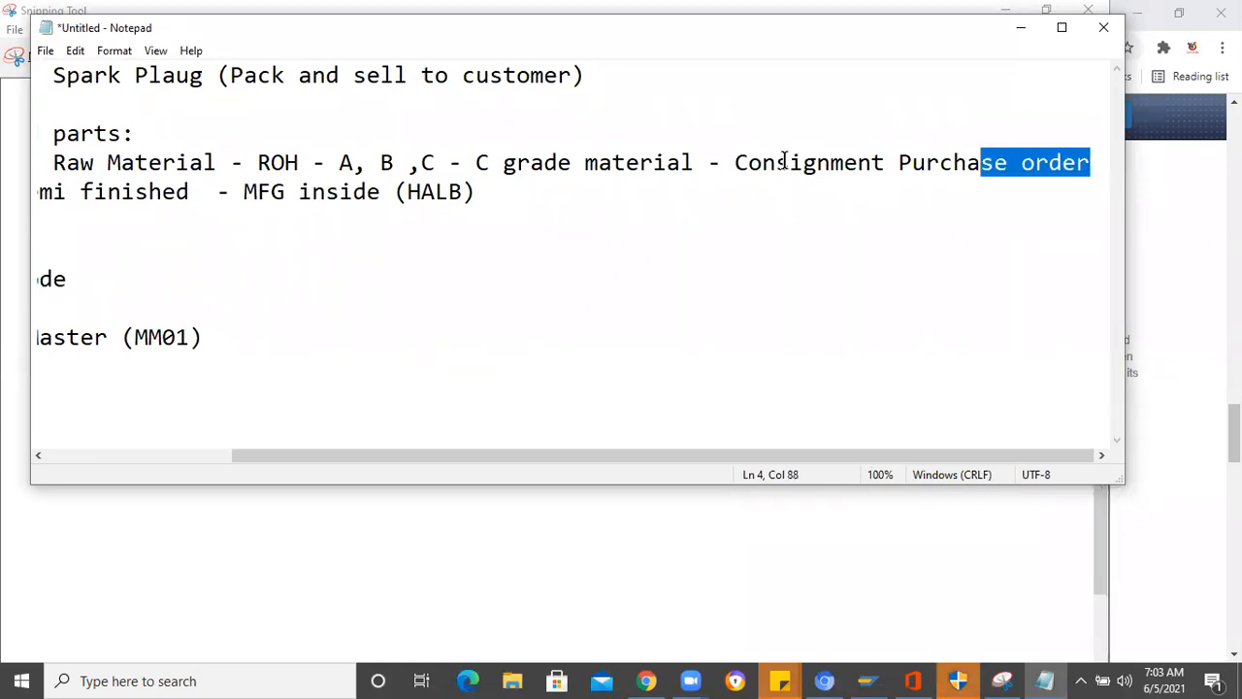
{"action": "left_click", "coordinate": [735, 162], "text": "shift"}
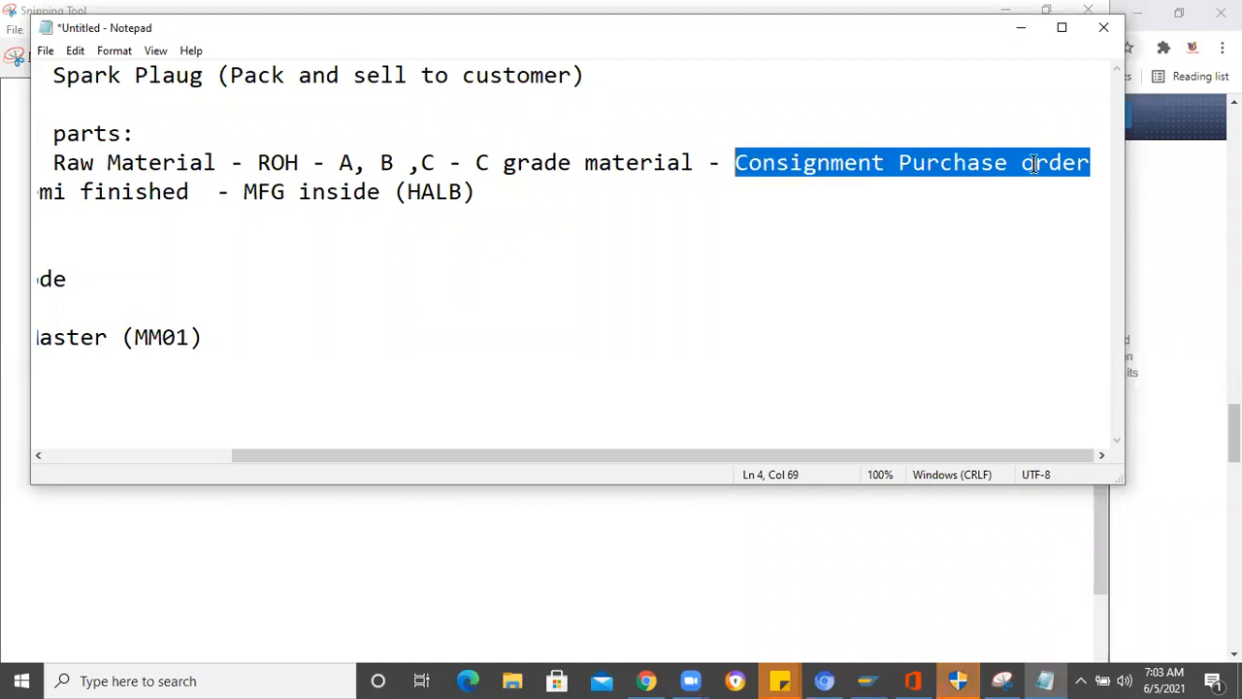
{"action": "left_click", "coordinate": [1091, 162]}
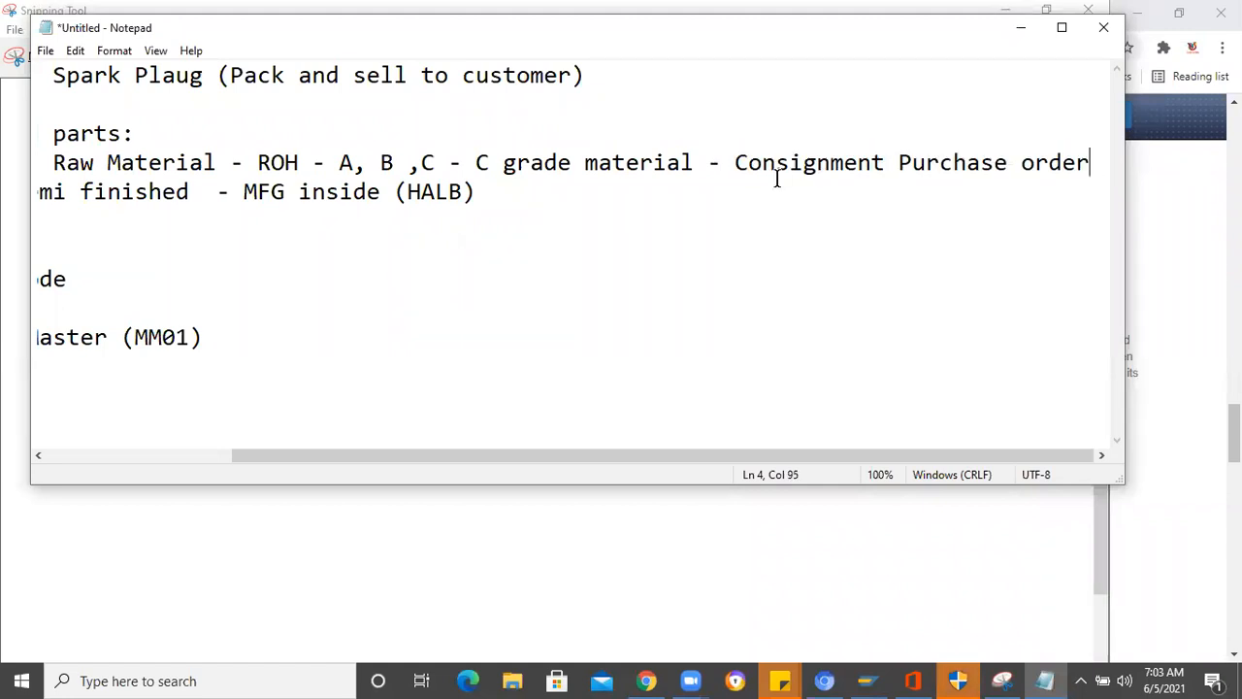
{"action": "left_click", "coordinate": [743, 162], "text": "shift"}
{"action": "left_click", "coordinate": [735, 162], "text": "shift"}
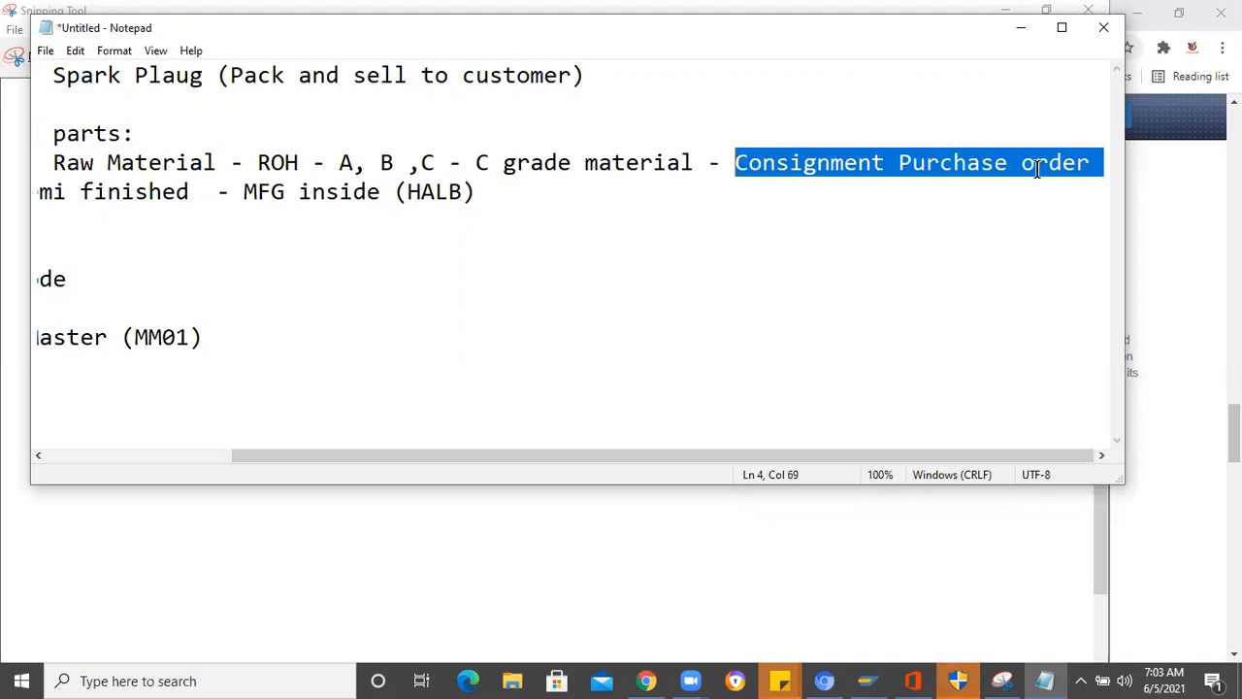
{"action": "left_click", "coordinate": [1089, 162]}
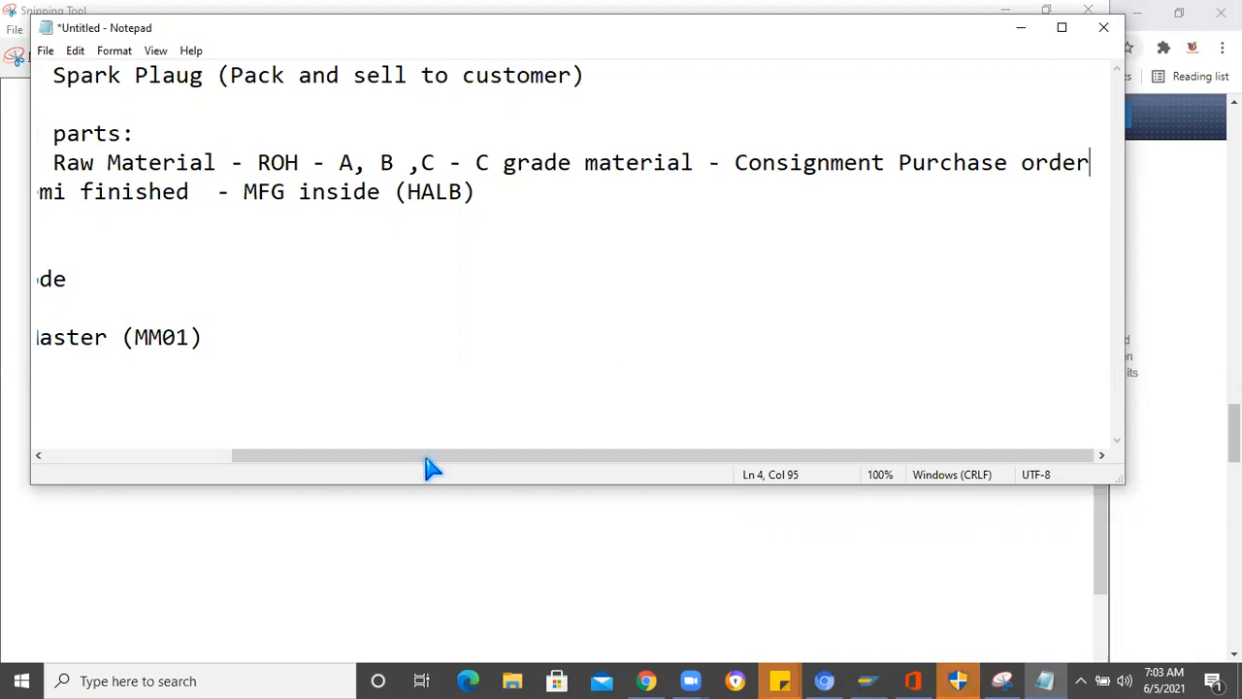
{"action": "scroll", "coordinate": [255, 460], "scroll_direction": "left", "scroll_amount": 3}
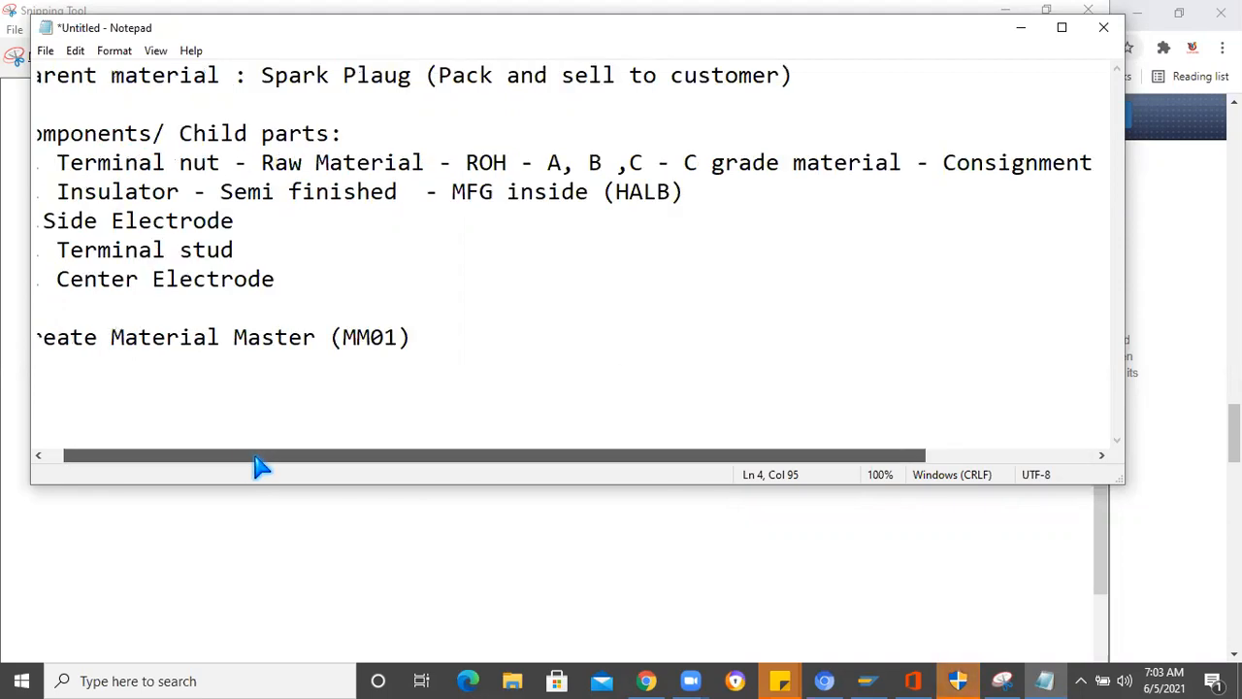
{"action": "left_click_drag", "start_coordinate": [255, 464], "coordinate": [249, 464]}
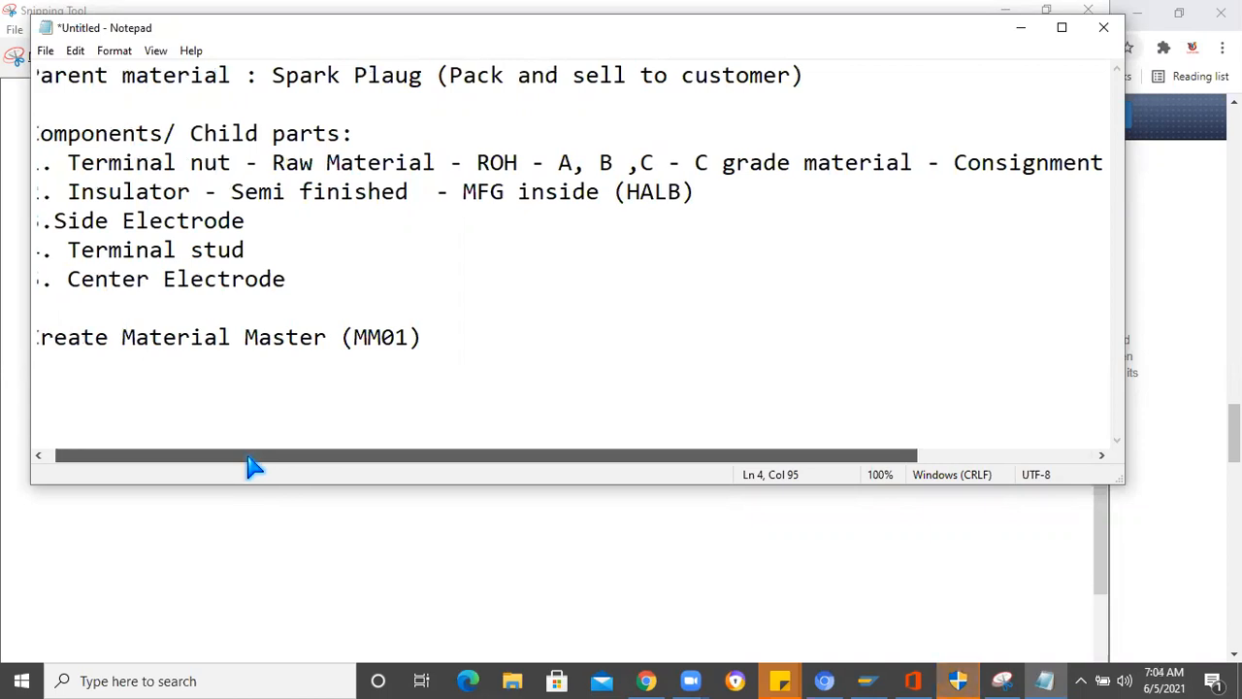
{"action": "left_click_drag", "start_coordinate": [360, 466], "coordinate": [472, 379]}
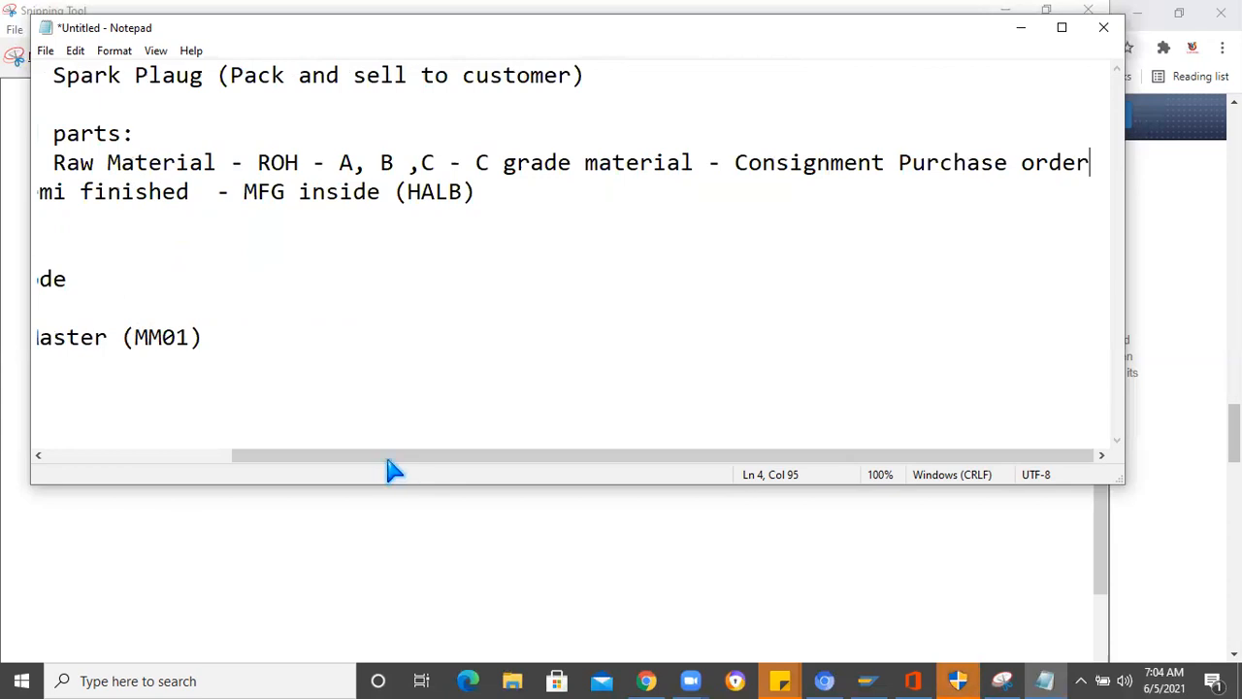
{"action": "left_click_drag", "start_coordinate": [250, 455], "coordinate": [245, 275]}
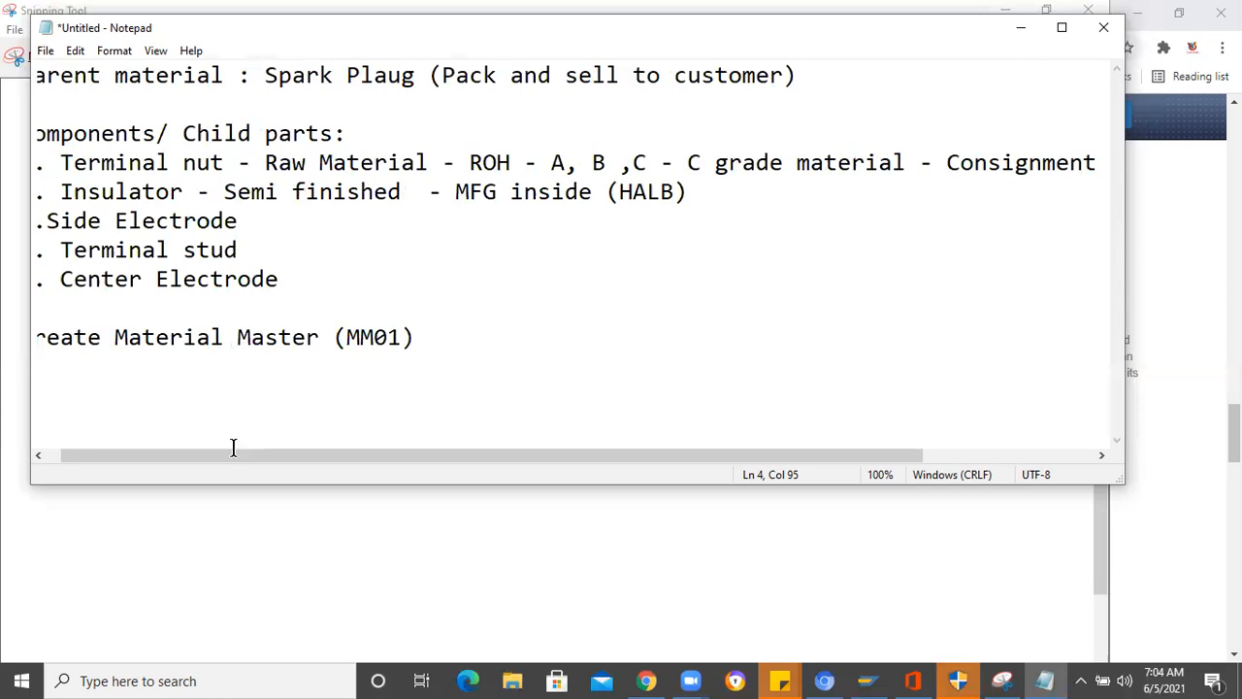
{"action": "left_click_drag", "start_coordinate": [415, 452], "coordinate": [621, 451]}
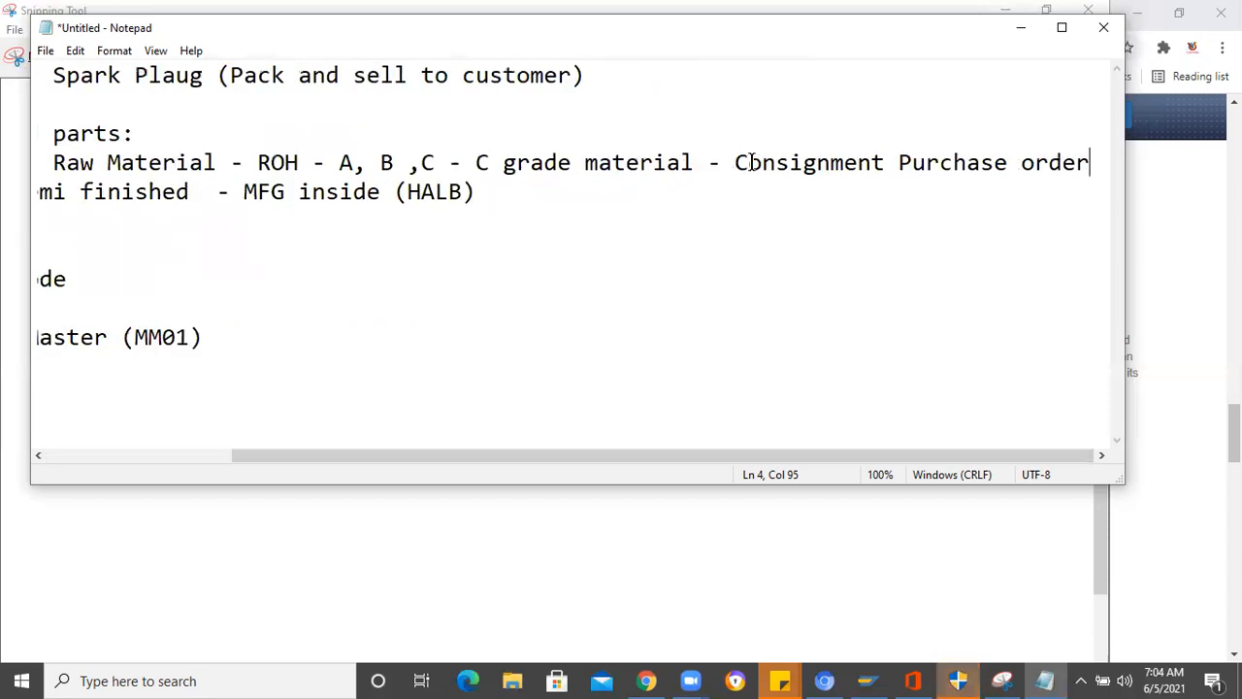
{"action": "left_click_drag", "start_coordinate": [735, 162], "coordinate": [832, 162]}
{"action": "left_click", "coordinate": [1085, 161], "text": "shift"}
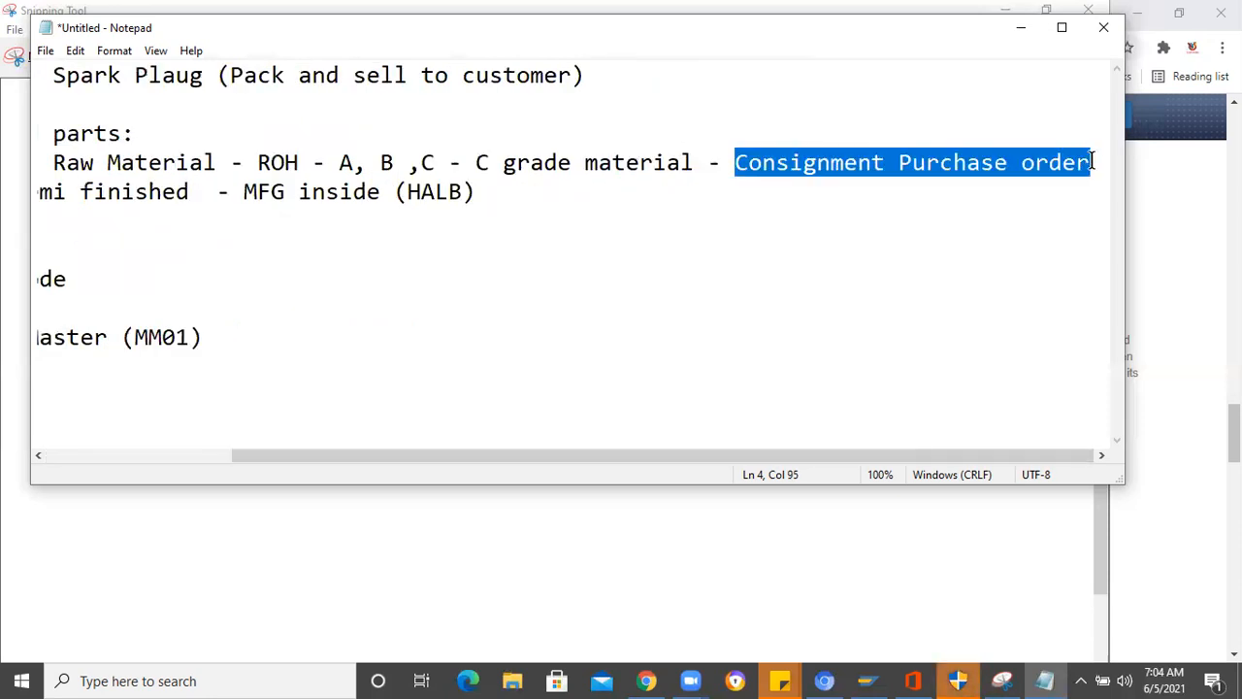
{"action": "left_click", "coordinate": [1102, 207]}
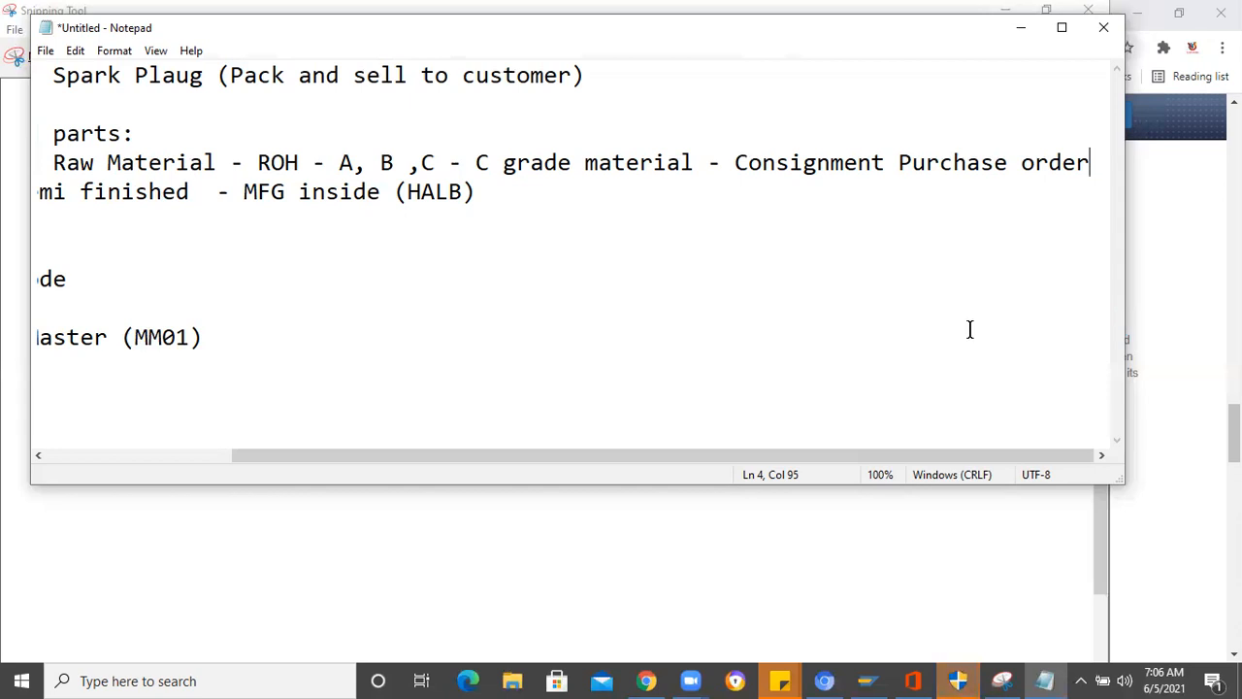
- Add a hyphen after "(HALB)" at the end of the Insulator line
{"action": "left_click", "coordinate": [183, 458]}
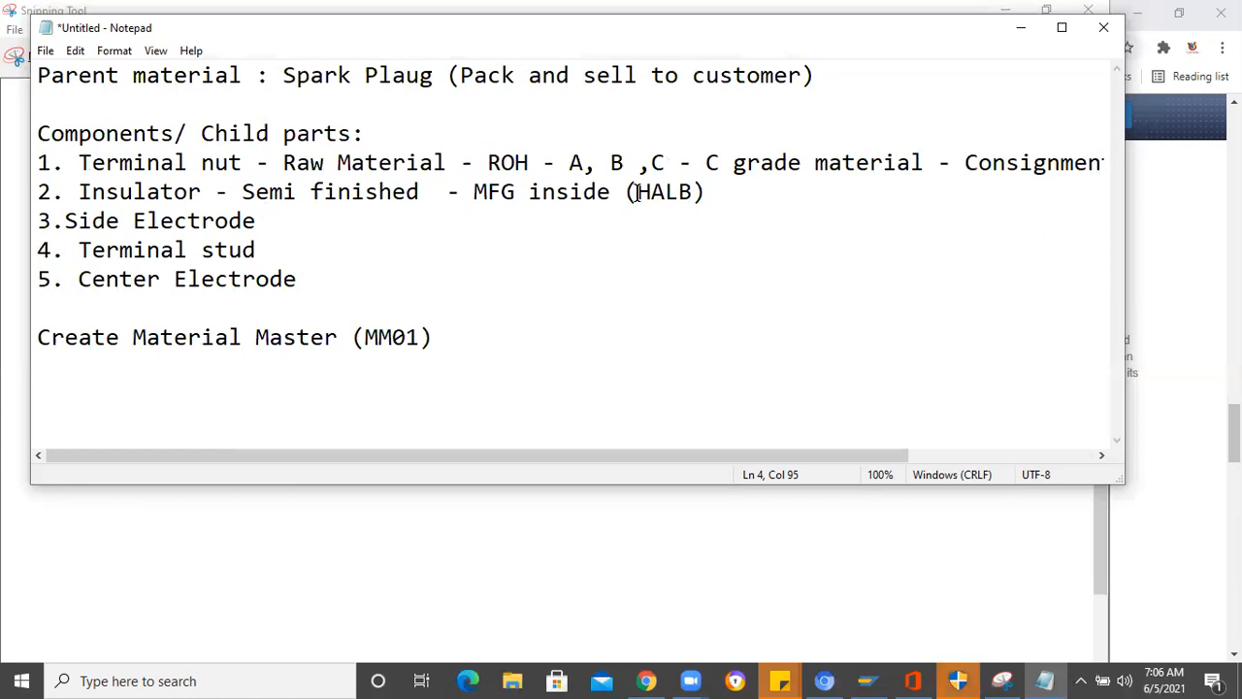
{"action": "left_click", "coordinate": [726, 193]}
{"action": "type", "text": "-"}
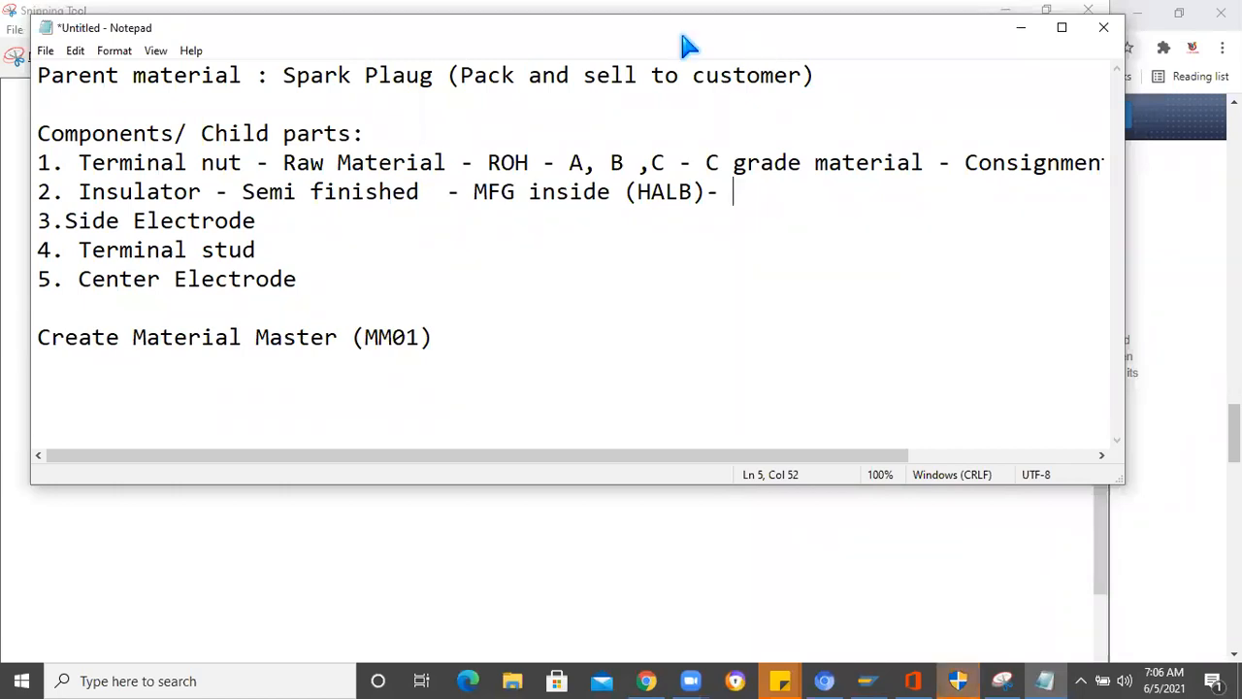
- Uncover the spark plug diagram to examine the insulator, and highlight the word "Insulator" in the Notepad list
{"action": "left_click_drag", "start_coordinate": [682, 37], "coordinate": [1139, 214]}
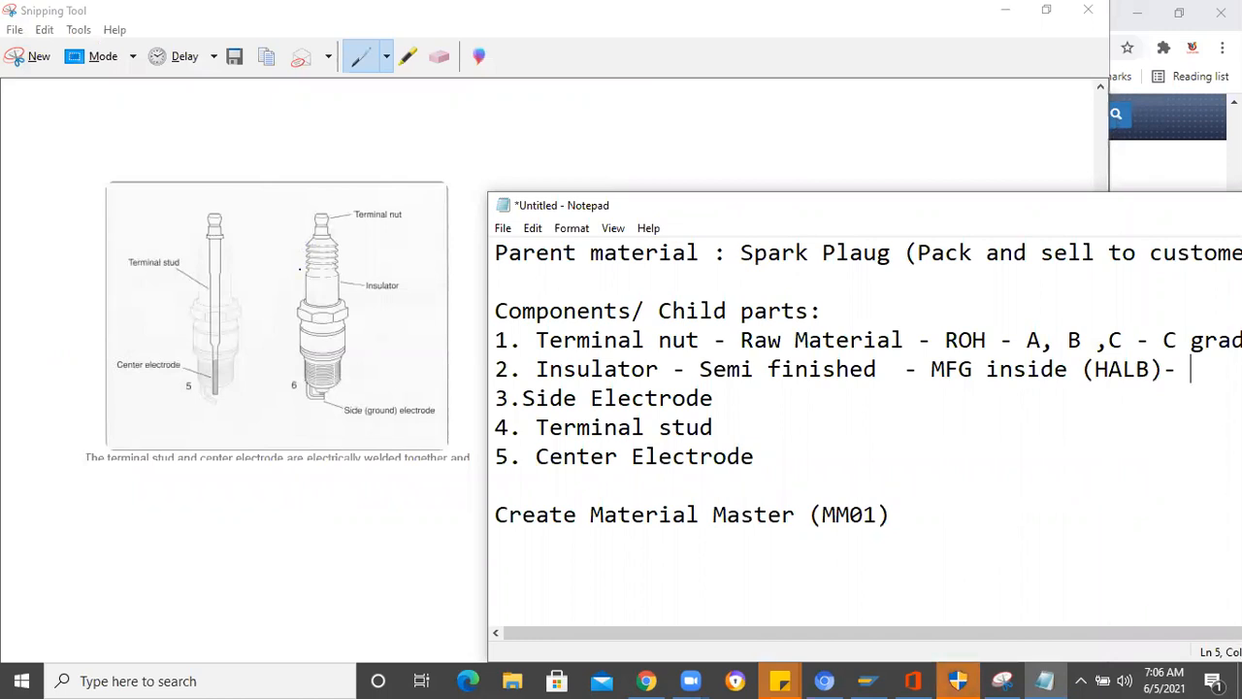
{"action": "left_click", "coordinate": [300, 269]}
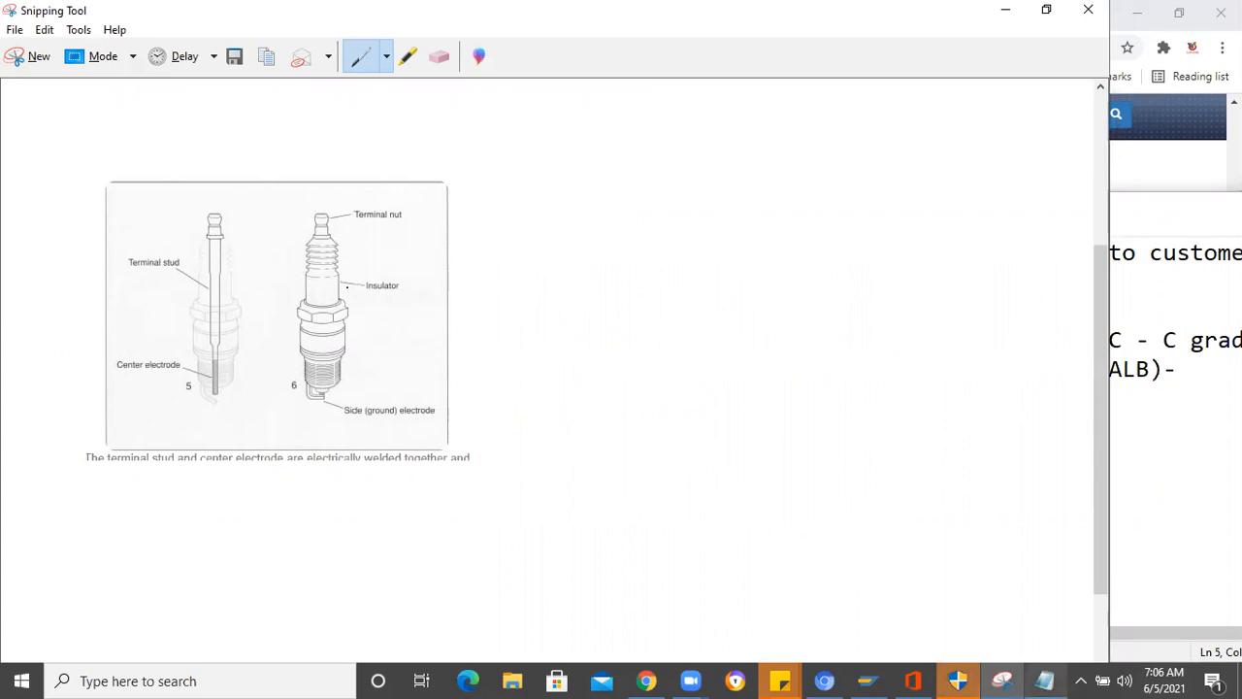
{"action": "key", "text": "alt+Tab"}
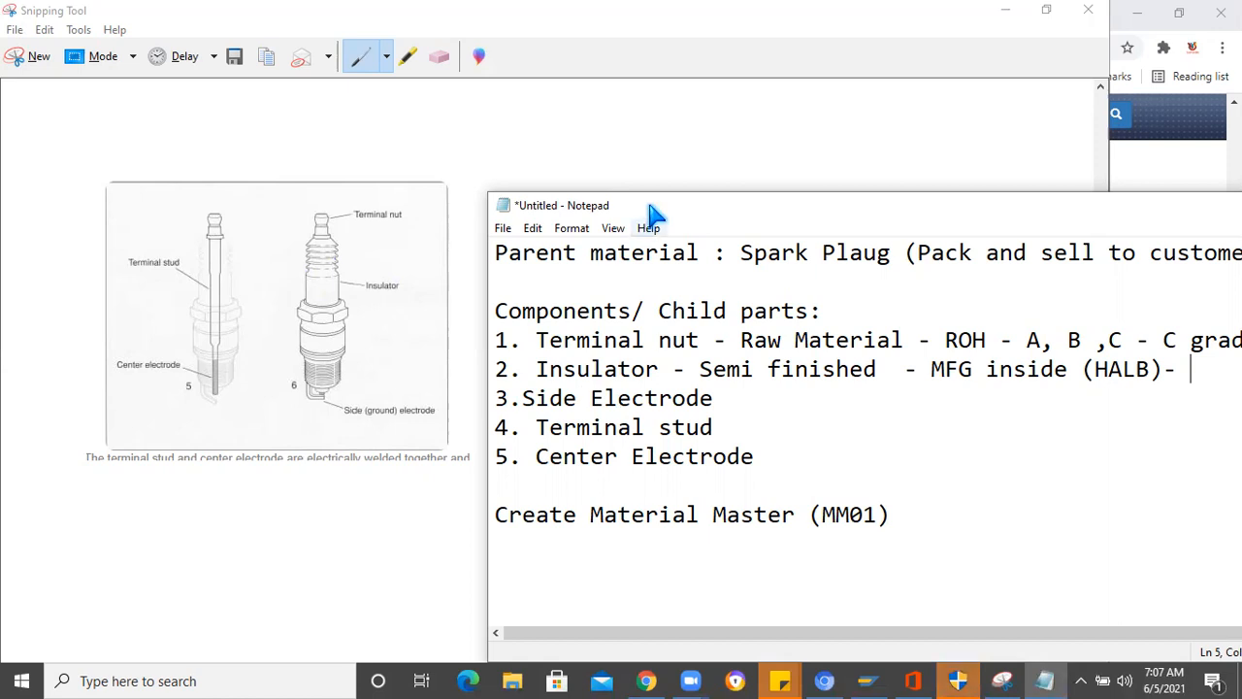
{"action": "left_click_drag", "start_coordinate": [650, 206], "coordinate": [486, 48]}
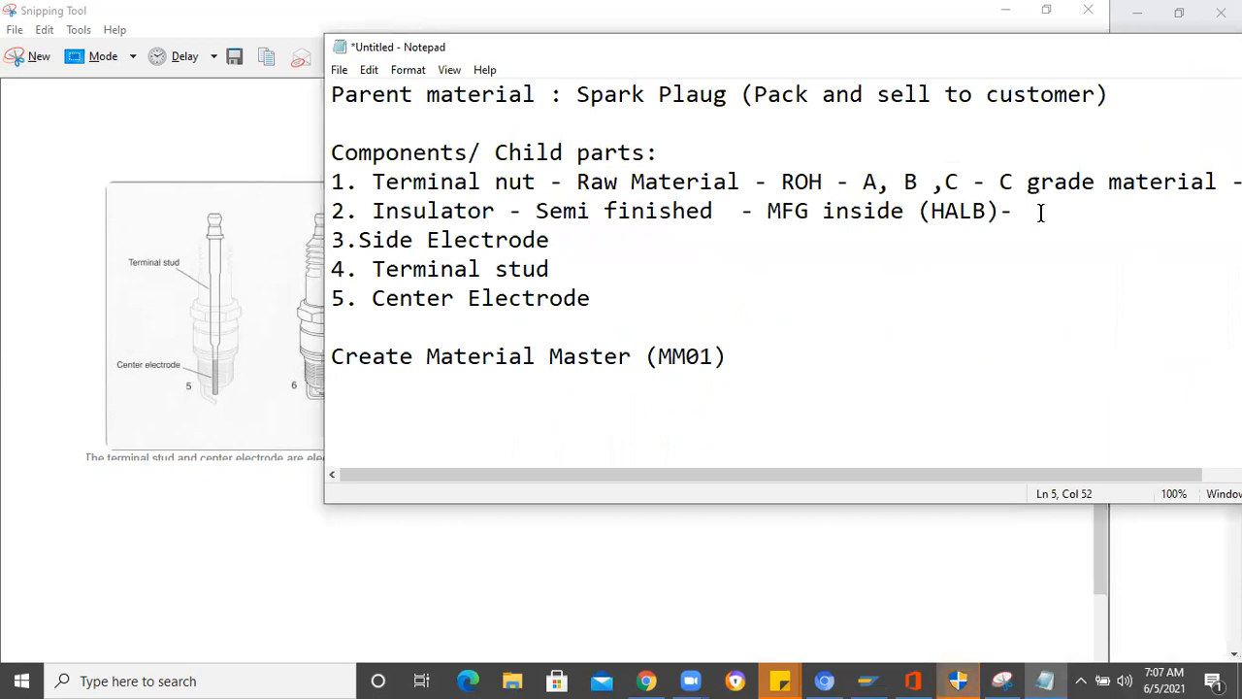
{"action": "left_click", "coordinate": [373, 210]}
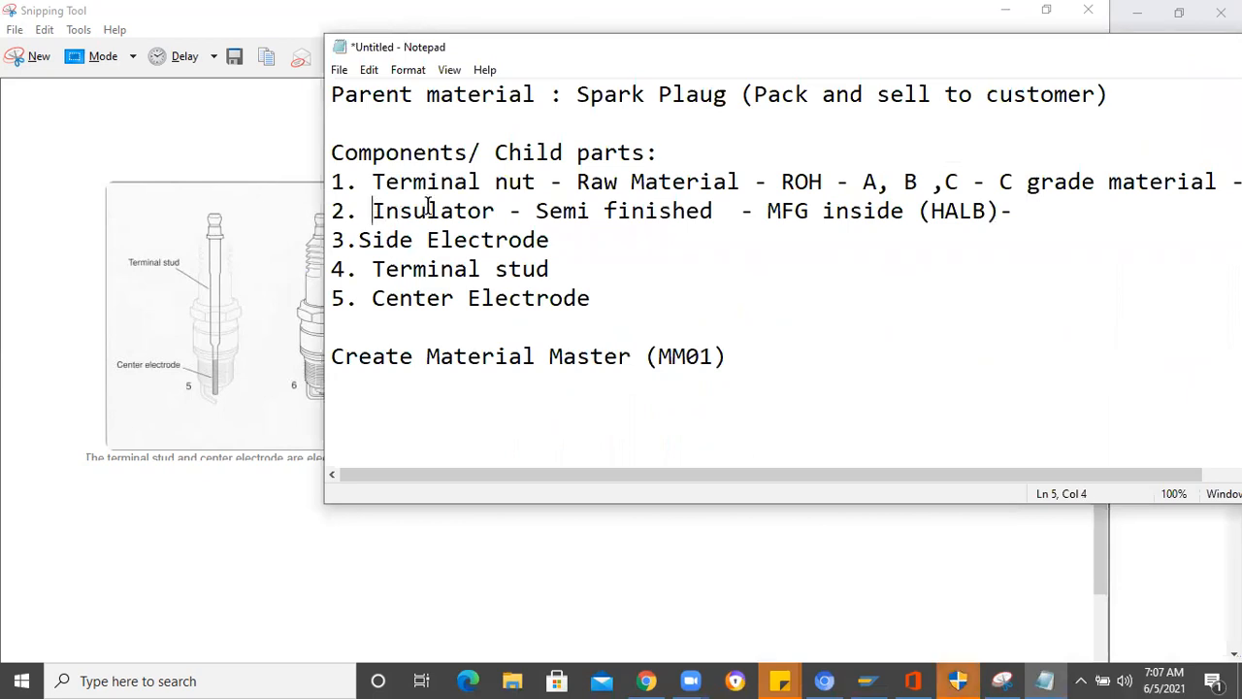
{"action": "key", "text": "shift+Right"}
{"action": "key", "text": "shift+Right"}
{"action": "key", "text": "shift+Right"}
{"action": "key", "text": "shift+Right"}
{"action": "key", "text": "shift+Right"}
{"action": "key", "text": "shift+Right"}
{"action": "key", "text": "shift+Right"}
{"action": "key", "text": "shift+Right"}
{"action": "key", "text": "shift+Right"}
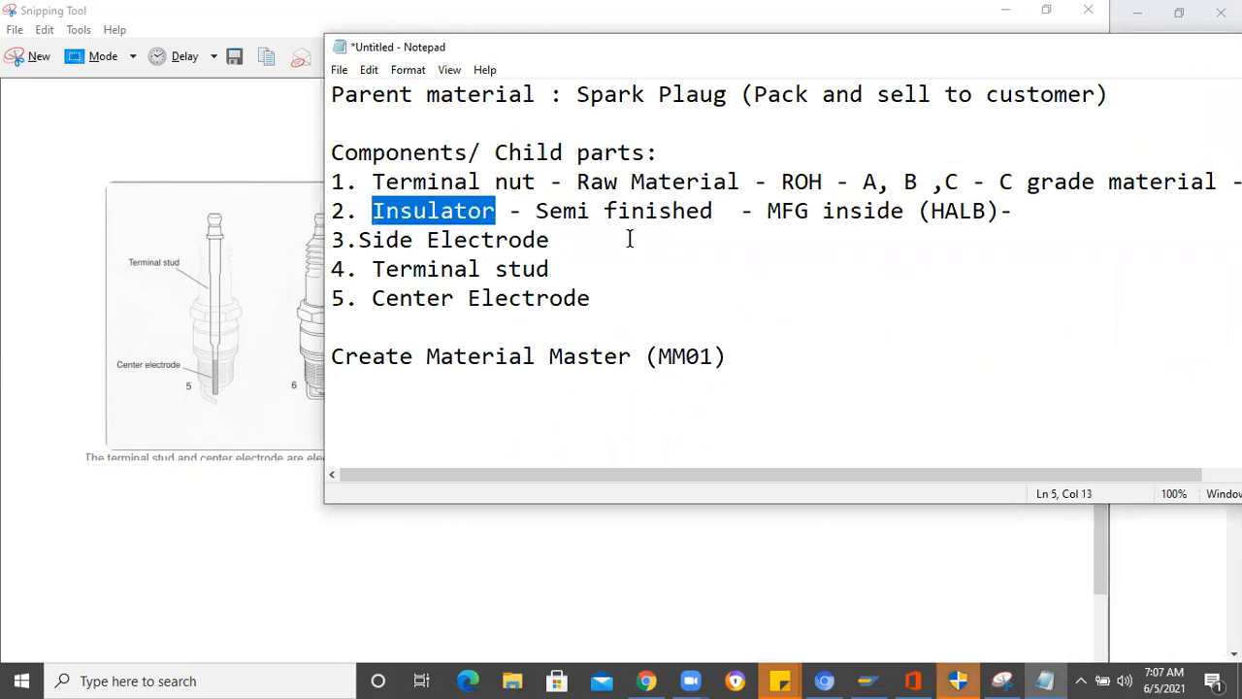
{"action": "left_click", "coordinate": [727, 213]}
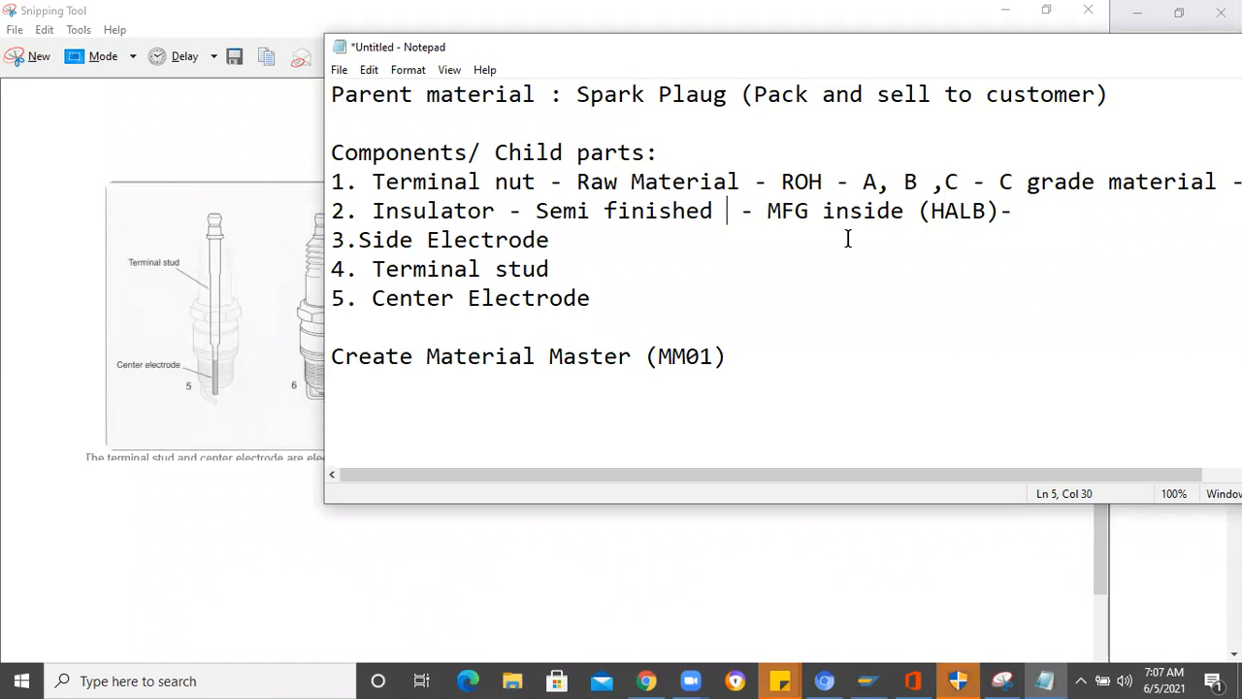
- Bring the whole Notepad window into view and append "100 Stock" to the Insulator line
{"action": "left_click", "coordinate": [1032, 214]}
{"action": "left_click_drag", "start_coordinate": [615, 69], "coordinate": [417, 81]}
{"action": "type", "text": "1"}
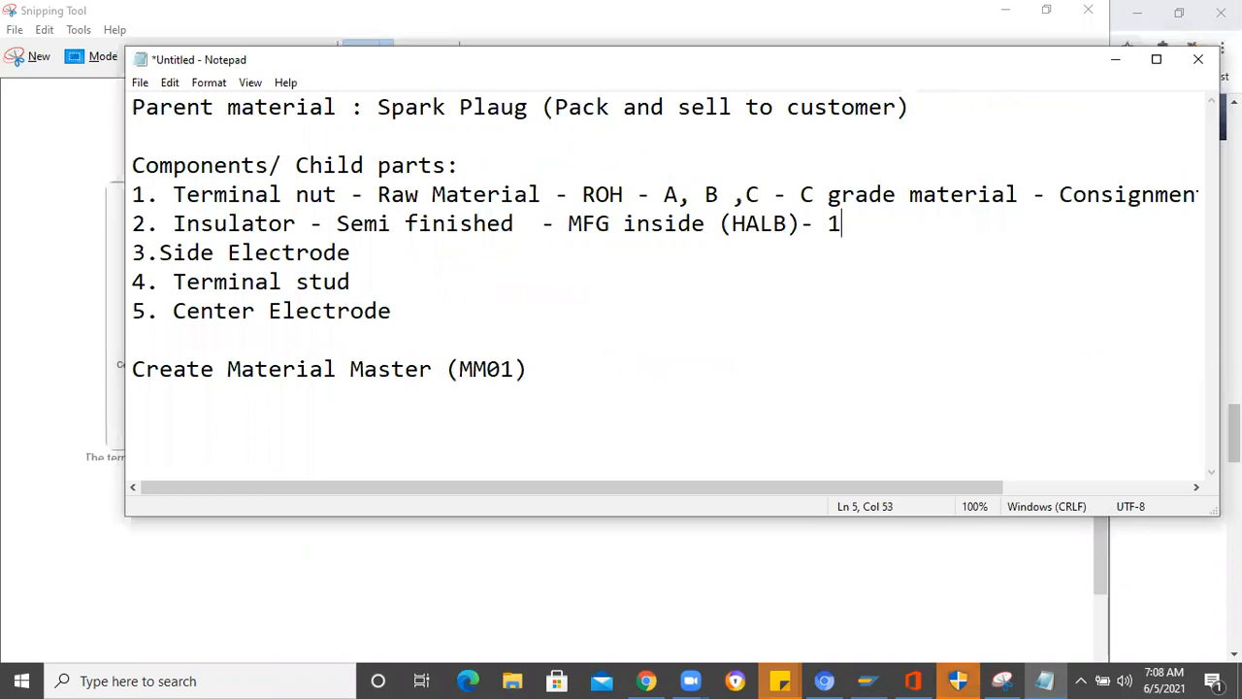
{"action": "type", "text": "00 Stock"}
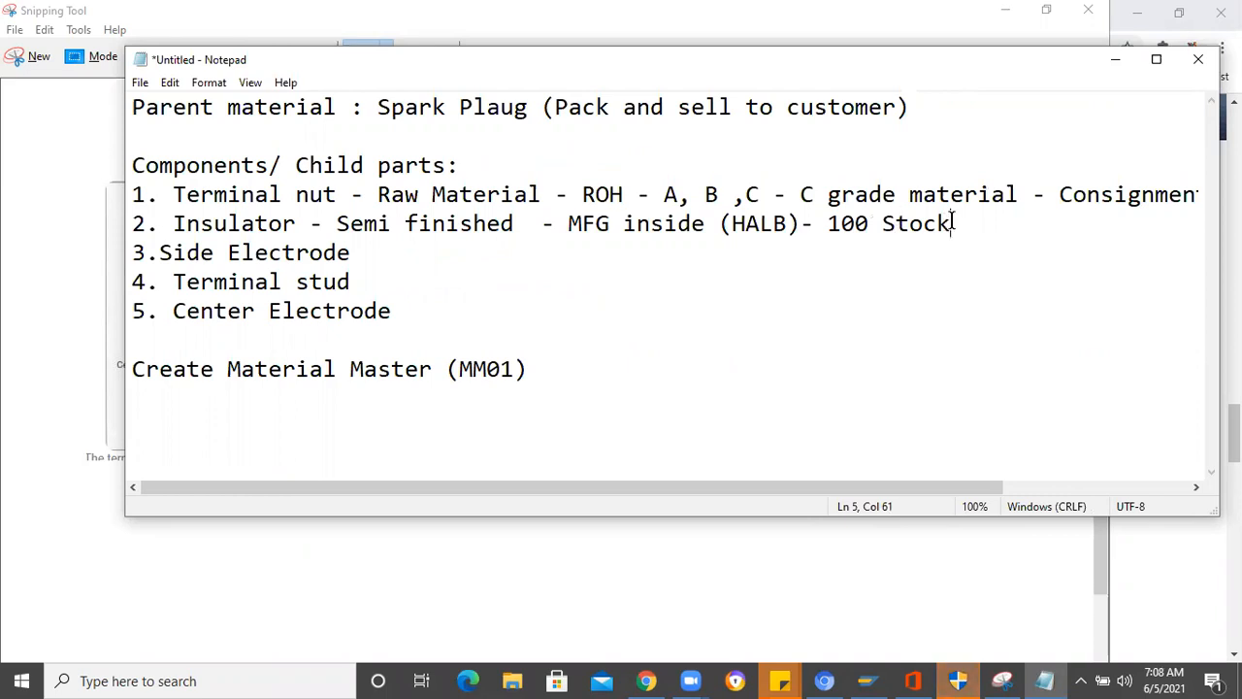
- Uncover the spark plug diagram and append "- Purchase - B grade" to the Side Electrode line
{"action": "left_click_drag", "start_coordinate": [954, 222], "coordinate": [122, 218]}
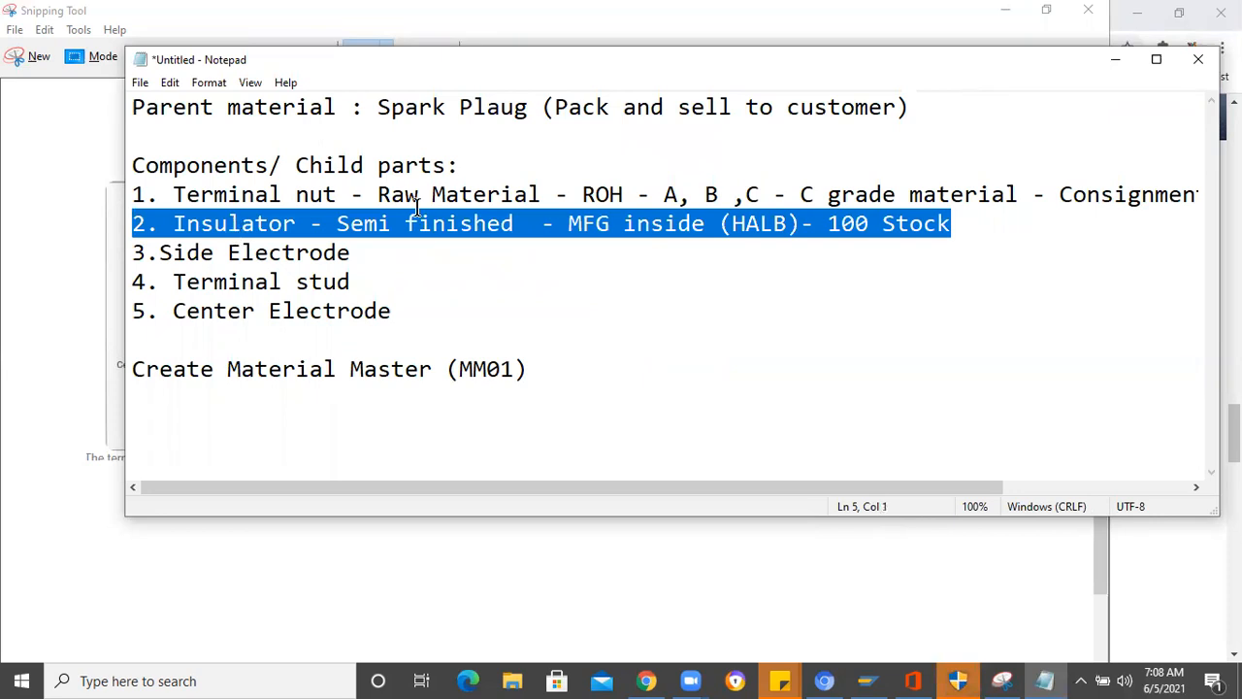
{"action": "left_click", "coordinate": [365, 253]}
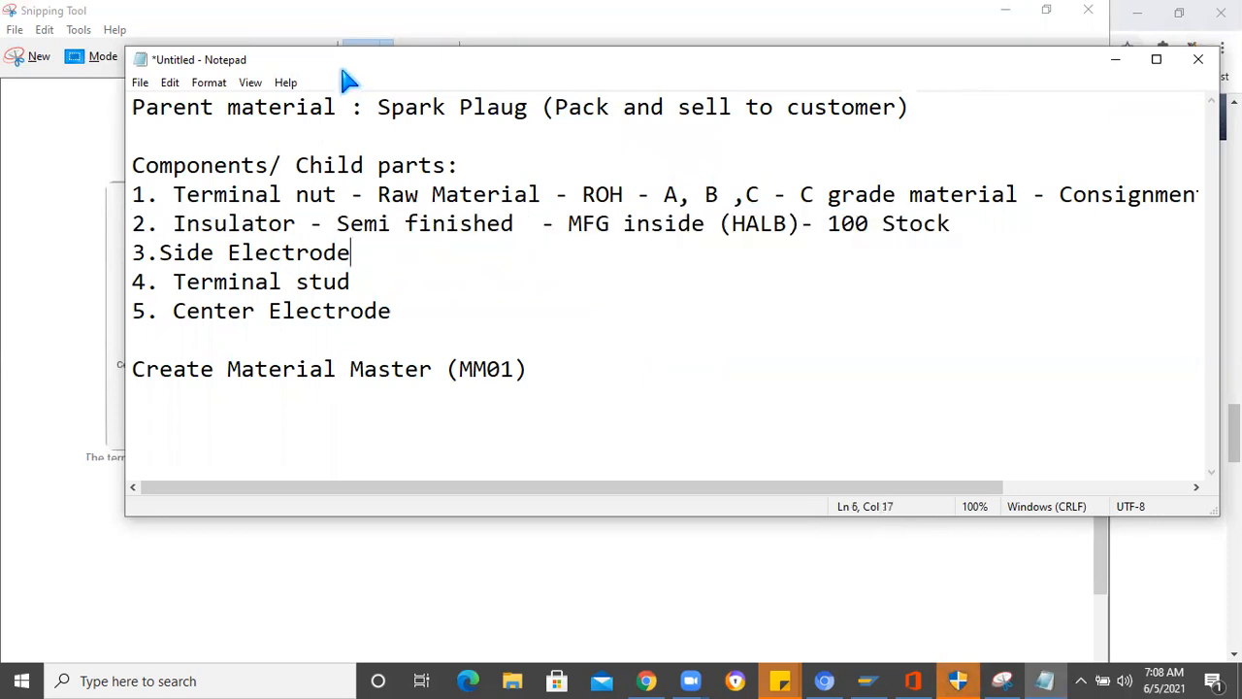
{"action": "left_click_drag", "start_coordinate": [341, 69], "coordinate": [732, 65]}
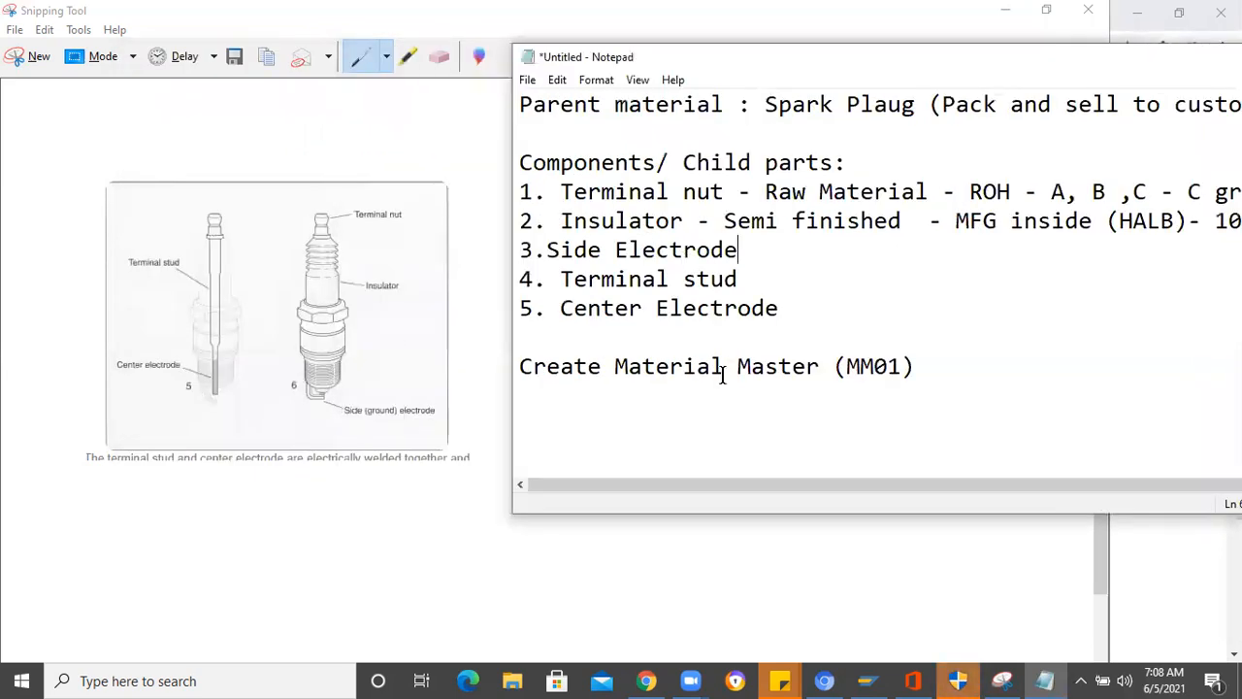
{"action": "type", "text": "- Purchase - B grd"}
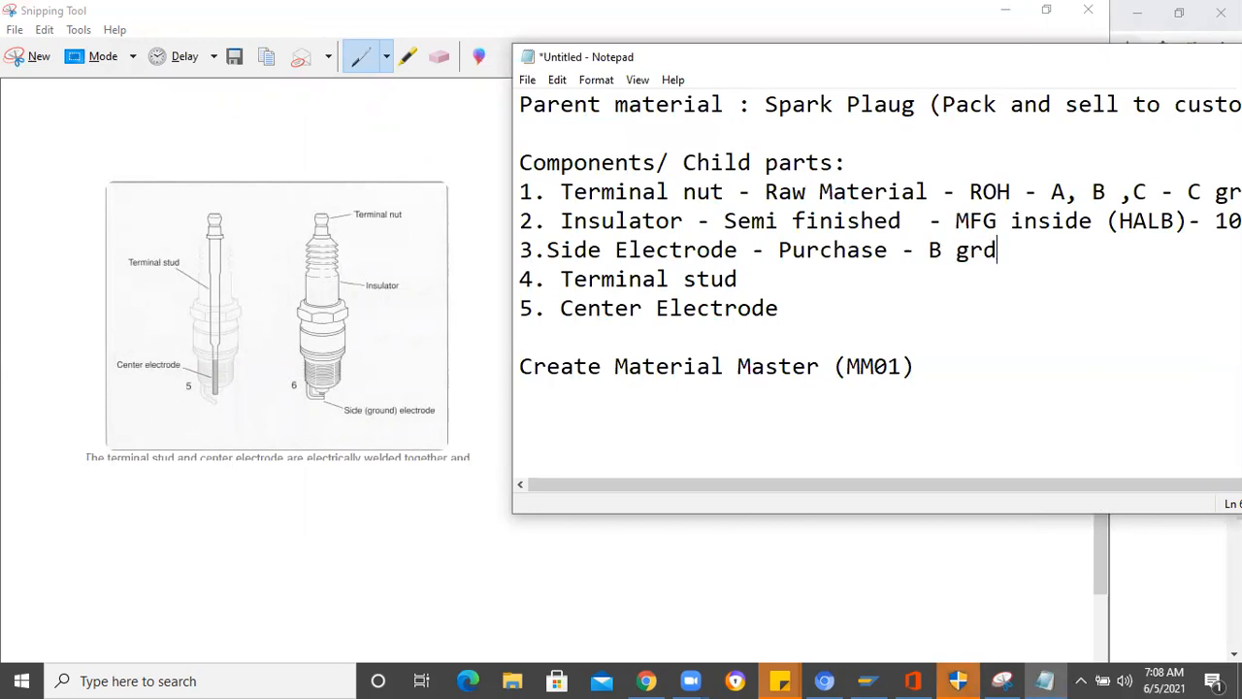
{"action": "key", "text": "BackSpace"}
{"action": "type", "text": "ade"}
- Bring more of the Notepad window into view and extend the Side Electrode line with "- Vendor unknown -->"
{"action": "left_click_drag", "start_coordinate": [709, 62], "coordinate": [420, 41]}
{"action": "type", "text": "-"}
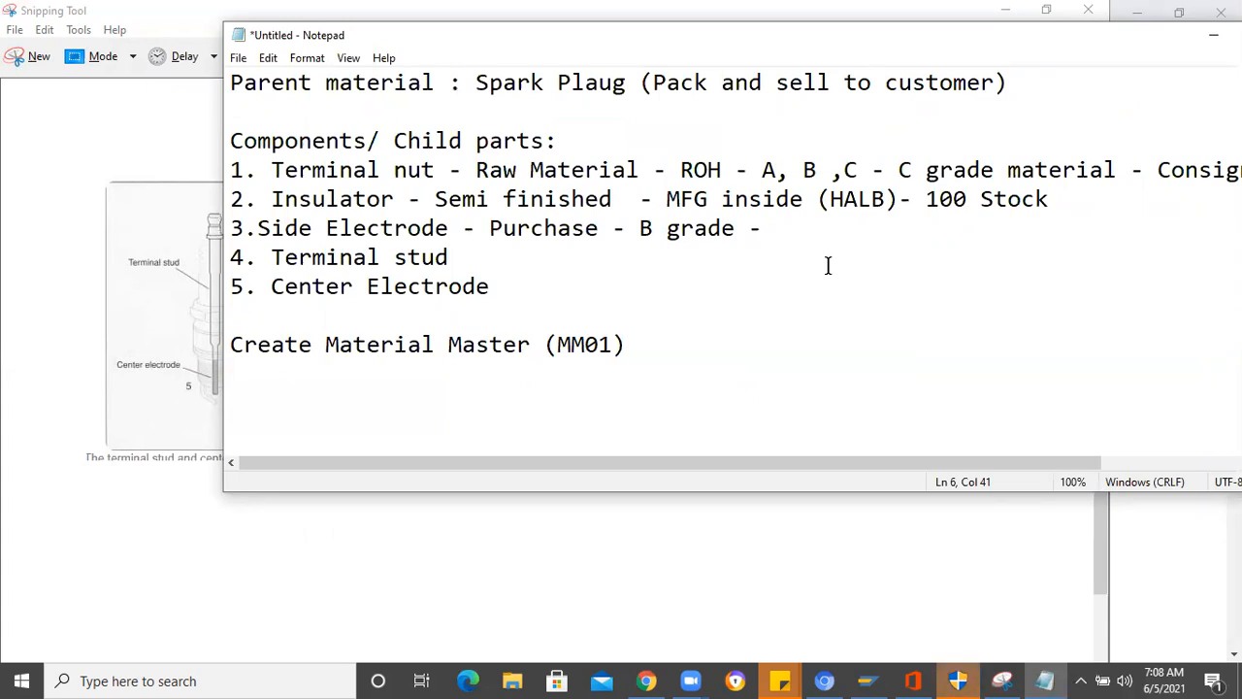
{"action": "type", "text": "Vendor unk"}
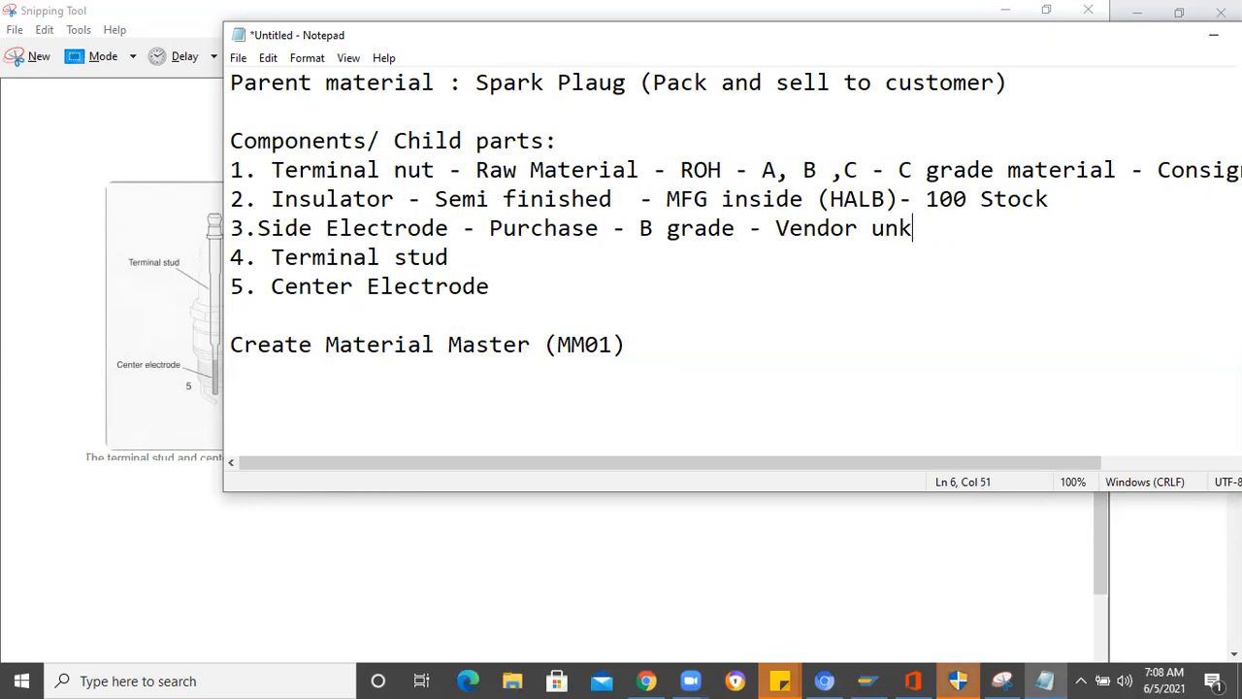
{"action": "type", "text": "nown -->"}
- Review the Terminal nut and Side Electrode lines, highlighting each from the component name onward to compare their procurement notes
{"action": "left_click", "coordinate": [269, 170]}
{"action": "left_click", "coordinate": [576, 165], "text": "shift"}
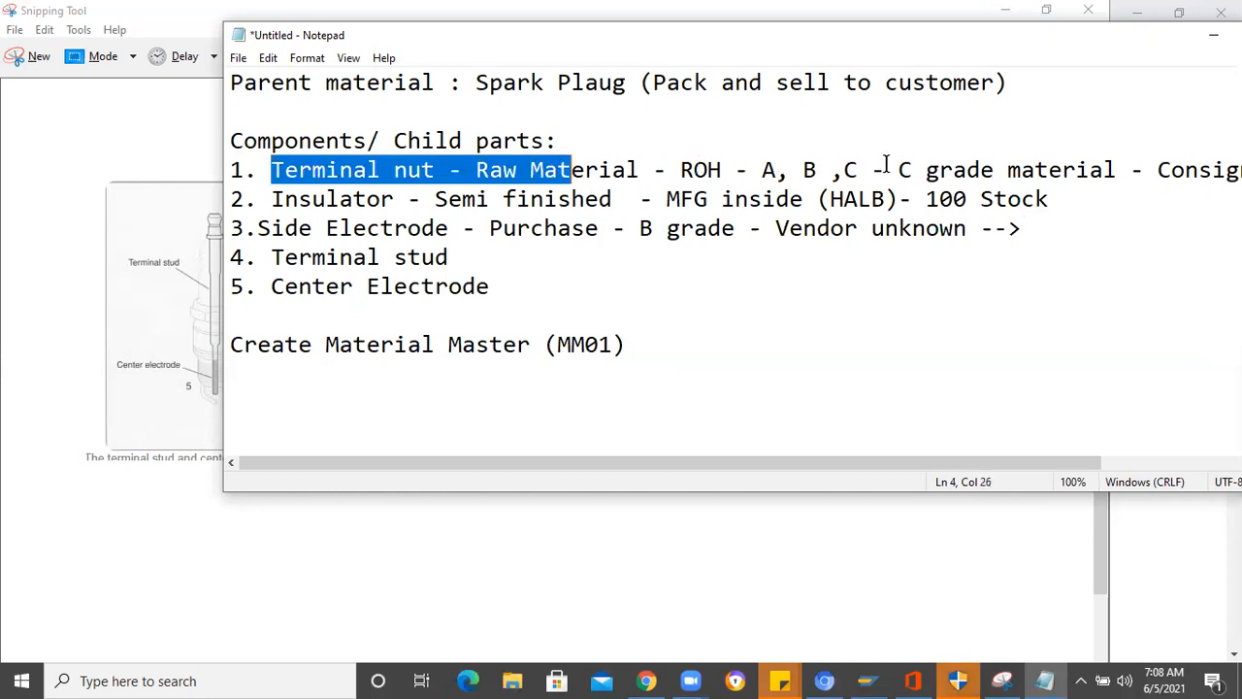
{"action": "left_click", "coordinate": [951, 165], "text": "shift"}
{"action": "key", "text": "shift+Right"}
{"action": "key", "text": "shift+Right"}
{"action": "key", "text": "shift+Right"}
{"action": "key", "text": "shift+Right"}
{"action": "key", "text": "shift+Right"}
{"action": "key", "text": "shift+Right"}
{"action": "key", "text": "shift+Right"}
{"action": "key", "text": "shift+Right"}
{"action": "key", "text": "shift+Right"}
{"action": "key", "text": "shift+Right"}
{"action": "key", "text": "shift+Right"}
{"action": "key", "text": "shift+Right"}
{"action": "key", "text": "shift+Right"}
{"action": "key", "text": "shift+Right"}
{"action": "key", "text": "shift+Right"}
{"action": "key", "text": "shift+Right"}
{"action": "key", "text": "shift+Right"}
{"action": "key", "text": "shift+Right"}
{"action": "key", "text": "shift+Right"}
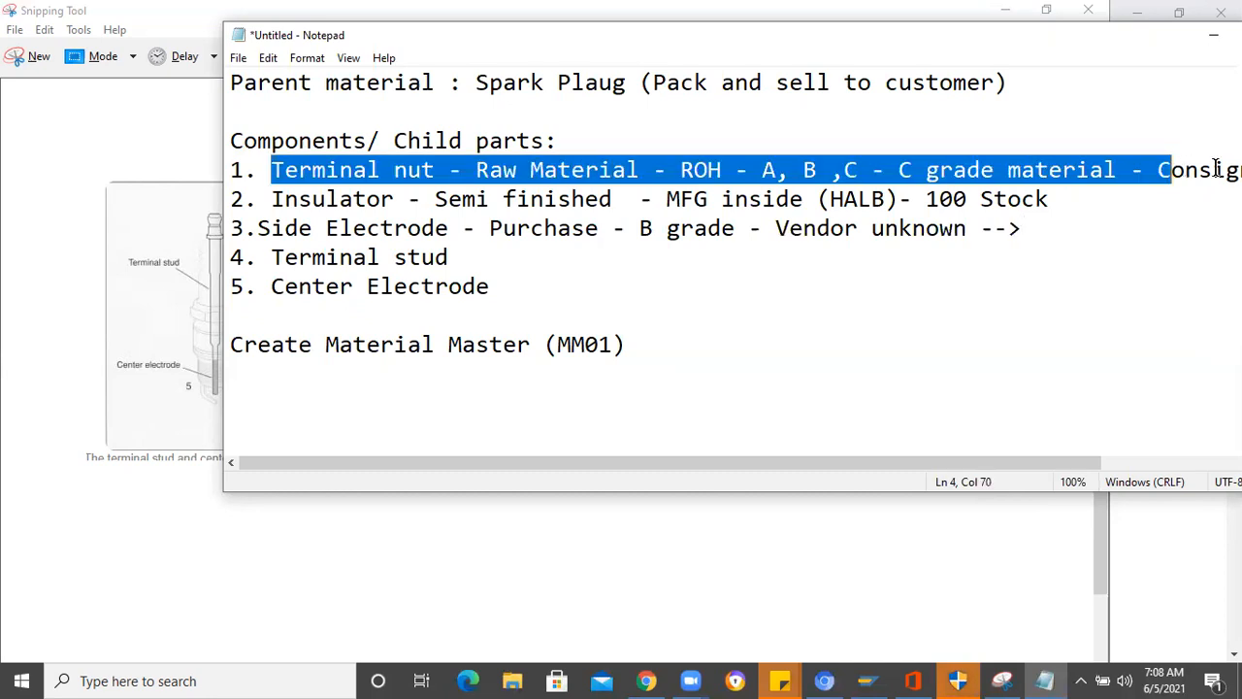
{"action": "left_click", "coordinate": [260, 228]}
{"action": "left_click", "coordinate": [372, 230], "text": "shift"}
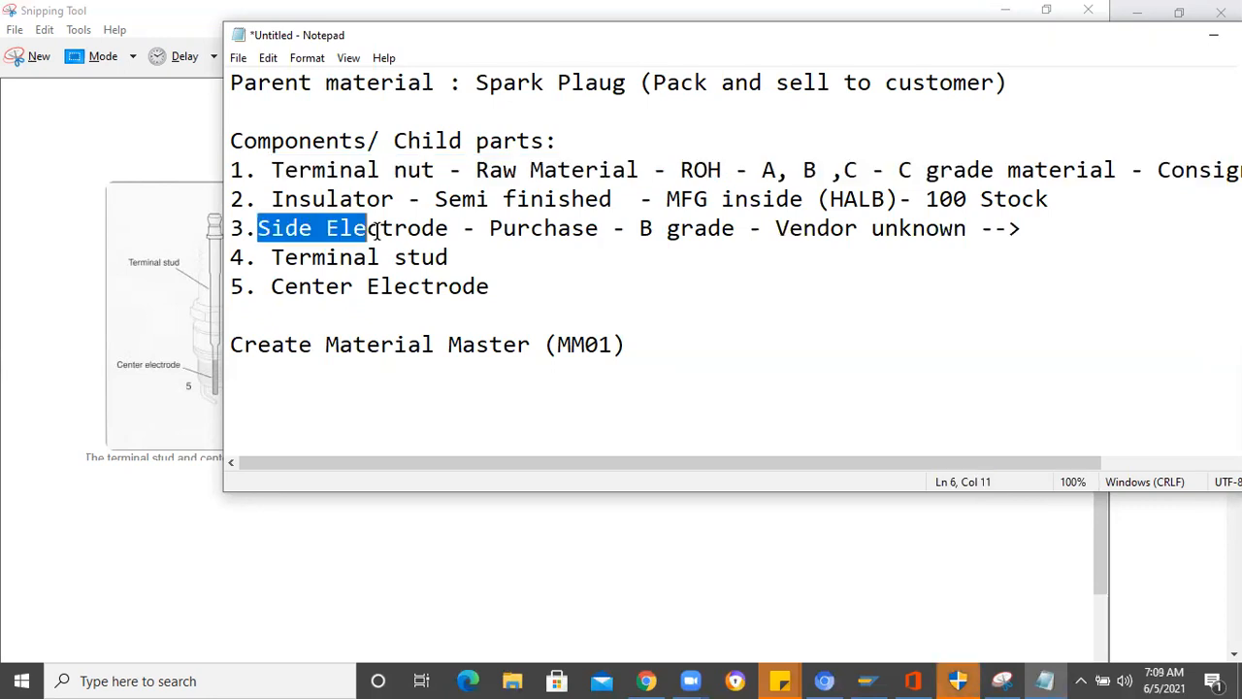
{"action": "left_click", "coordinate": [475, 227], "text": "shift"}
{"action": "left_click", "coordinate": [561, 233], "text": "shift"}
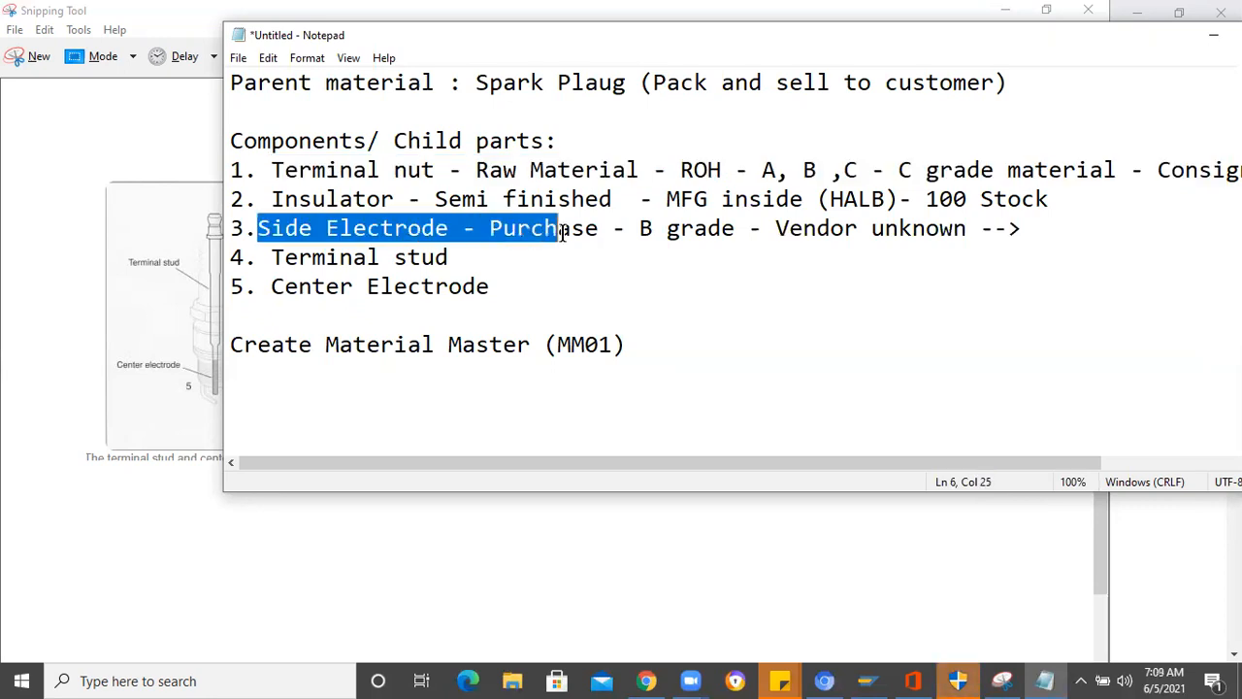
{"action": "left_click", "coordinate": [912, 233], "text": "shift"}
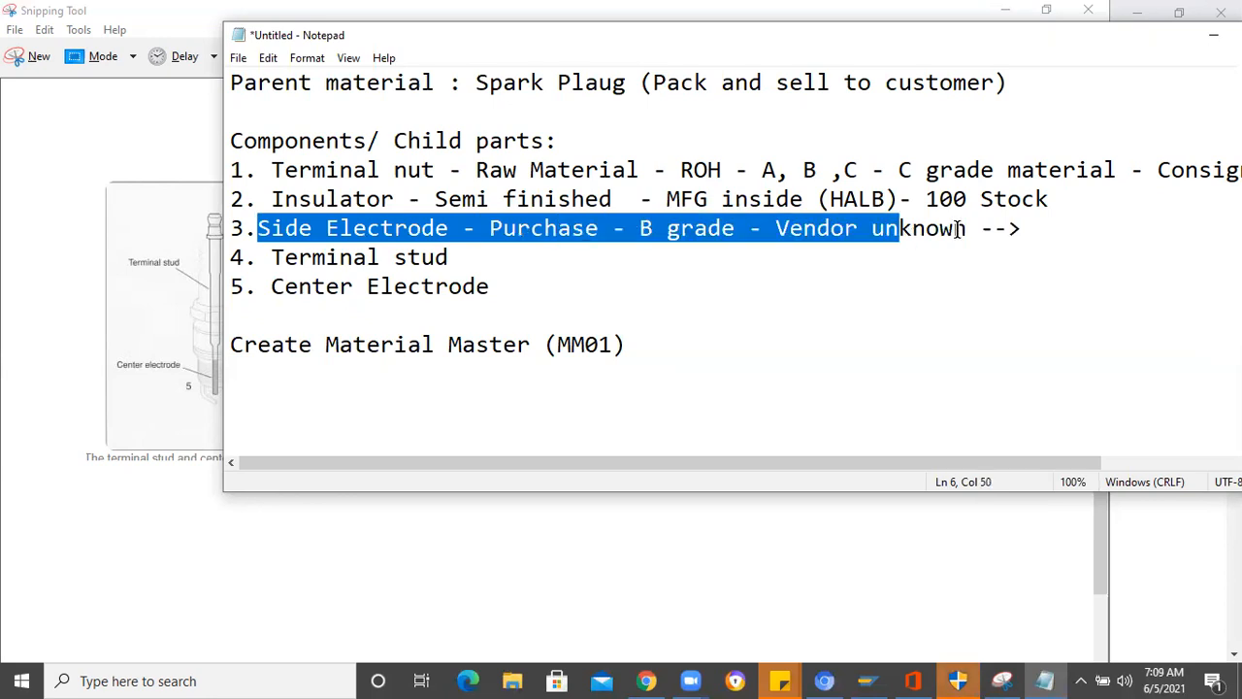
{"action": "left_click", "coordinate": [1009, 229], "text": "shift"}
- Continue the Side Electrode line after the arrow with "PR --> Prouction planning"
{"action": "left_click", "coordinate": [1053, 229]}
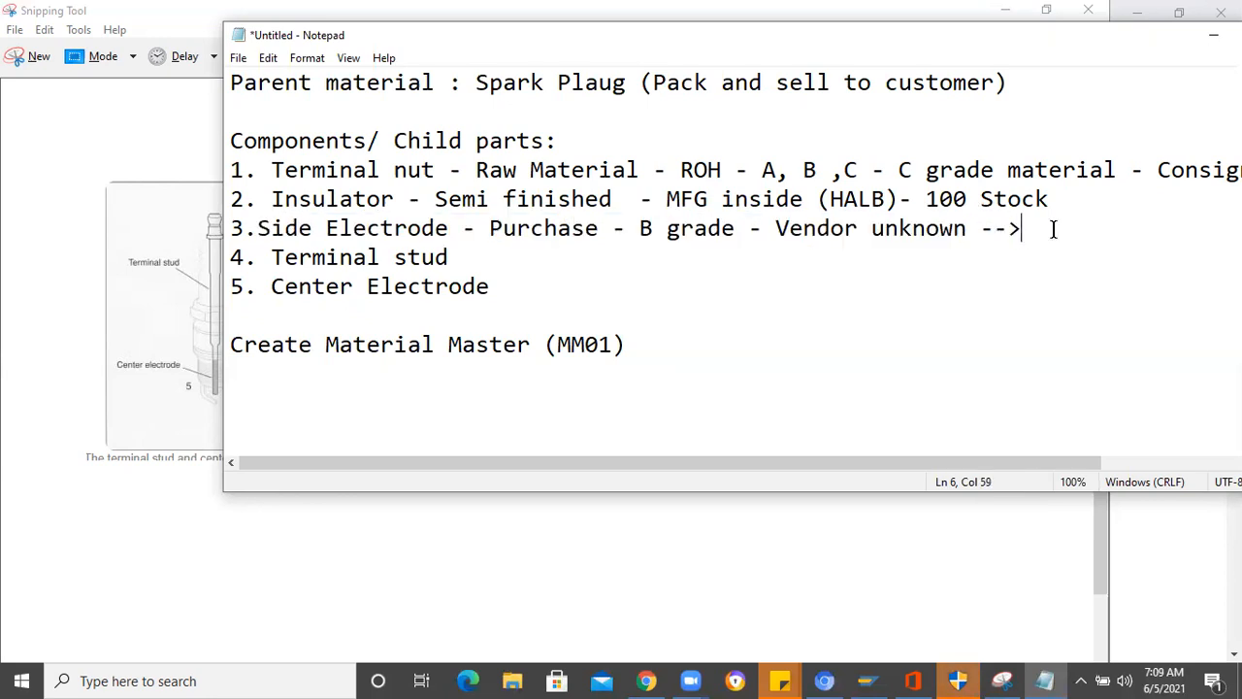
{"action": "type", "text": "PR --> Prouction "}
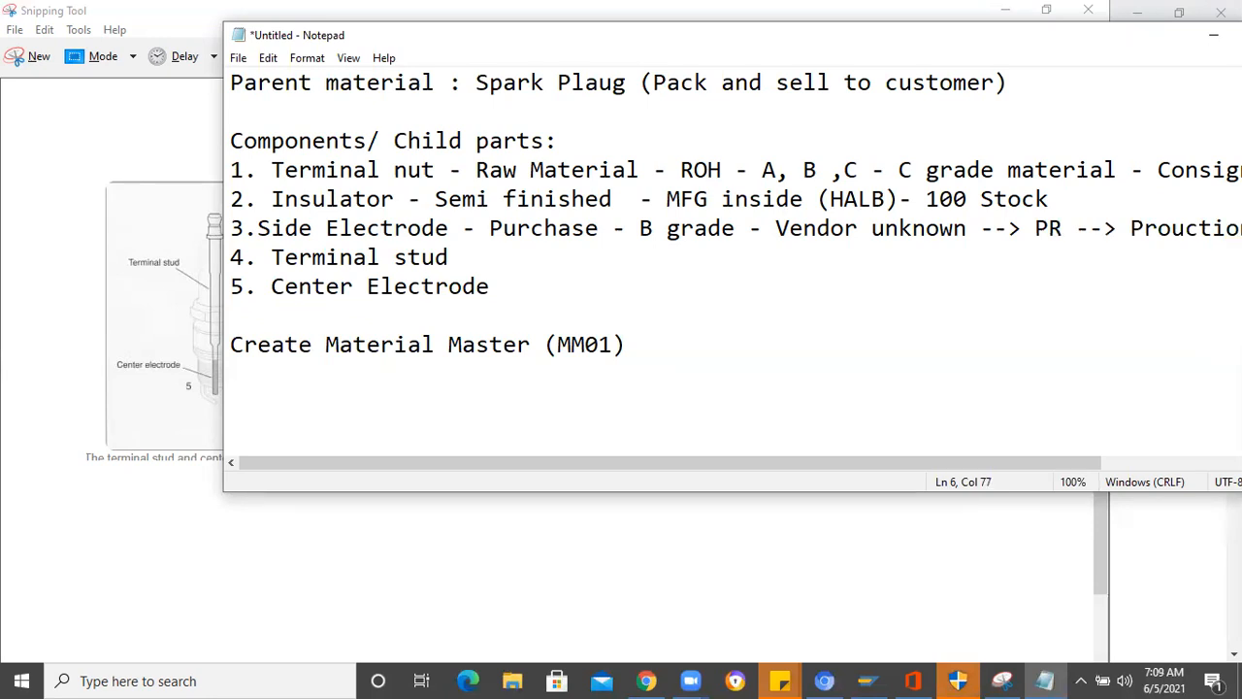
{"action": "type", "text": "planning"}
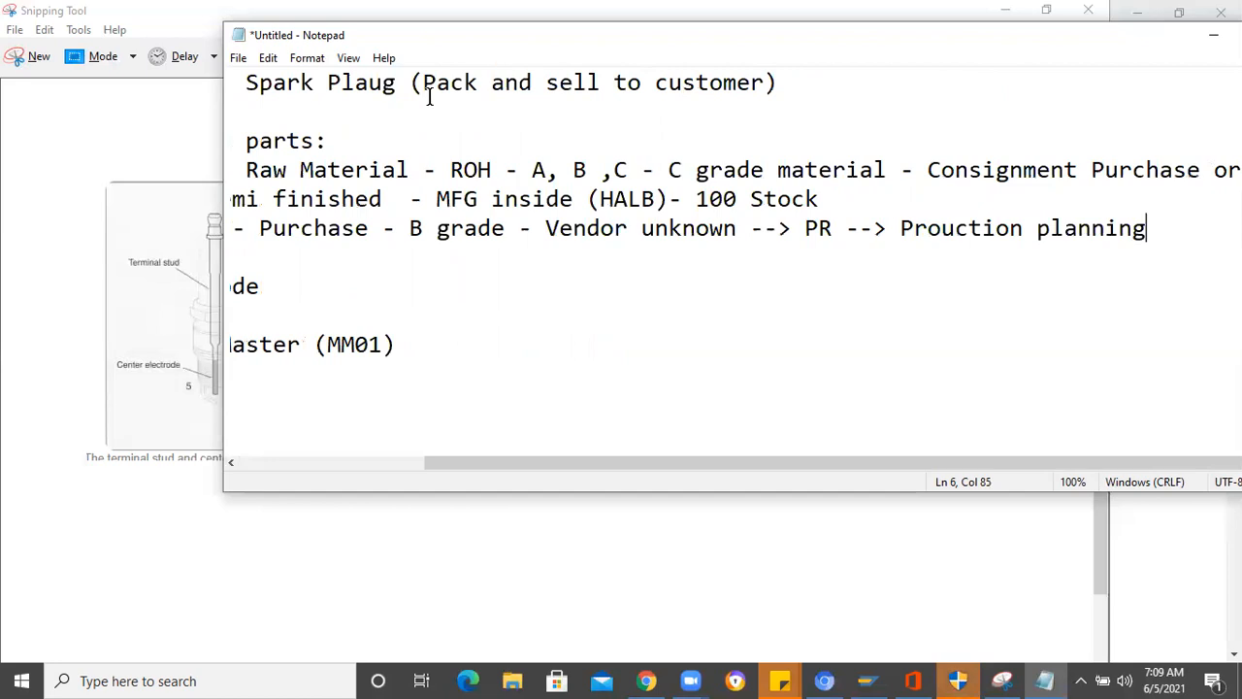
- Bring the whole Notepad window into view and append "-->" and the responsible person's name to the Side Electrode line
{"action": "left_click_drag", "start_coordinate": [607, 42], "coordinate": [434, 50]}
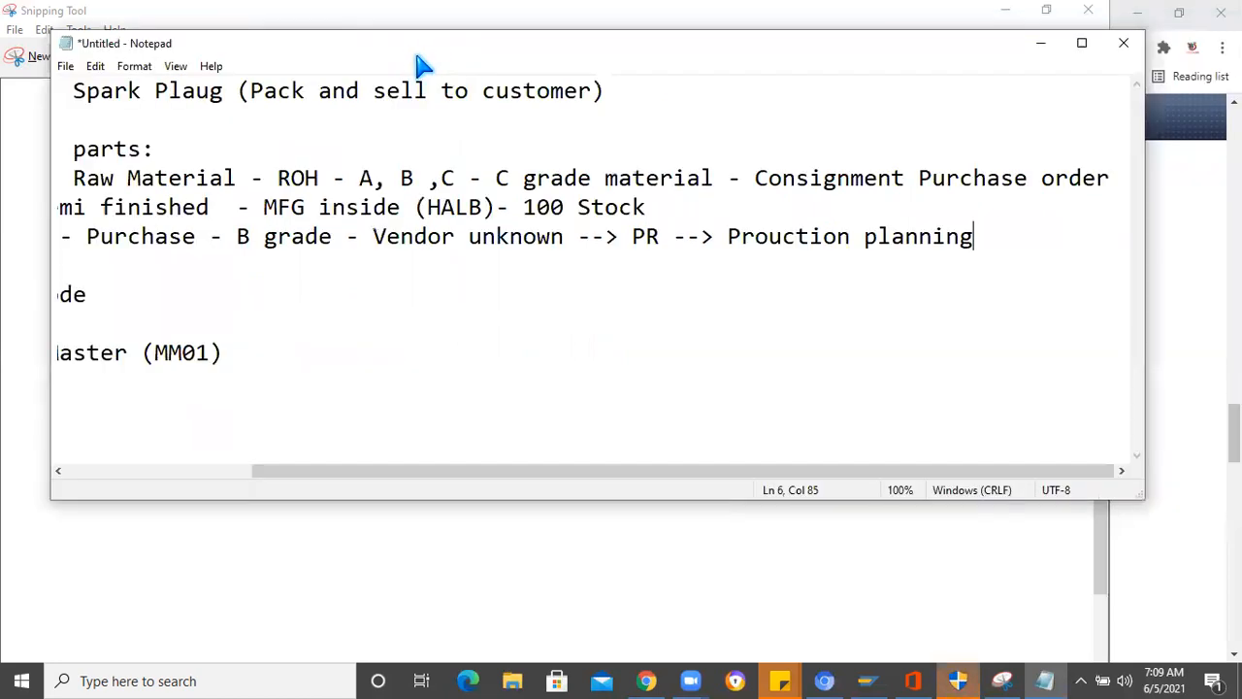
{"action": "left_click_drag", "start_coordinate": [412, 53], "coordinate": [466, 31]}
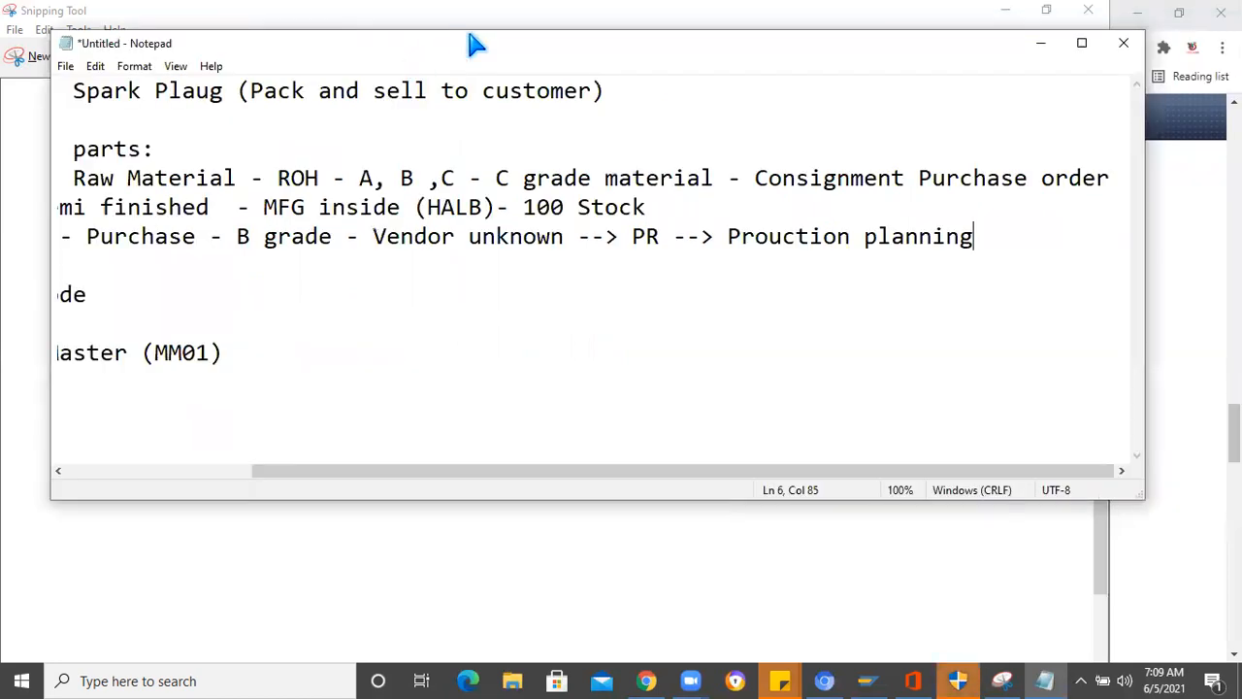
{"action": "type", "text": "--> Bha"}
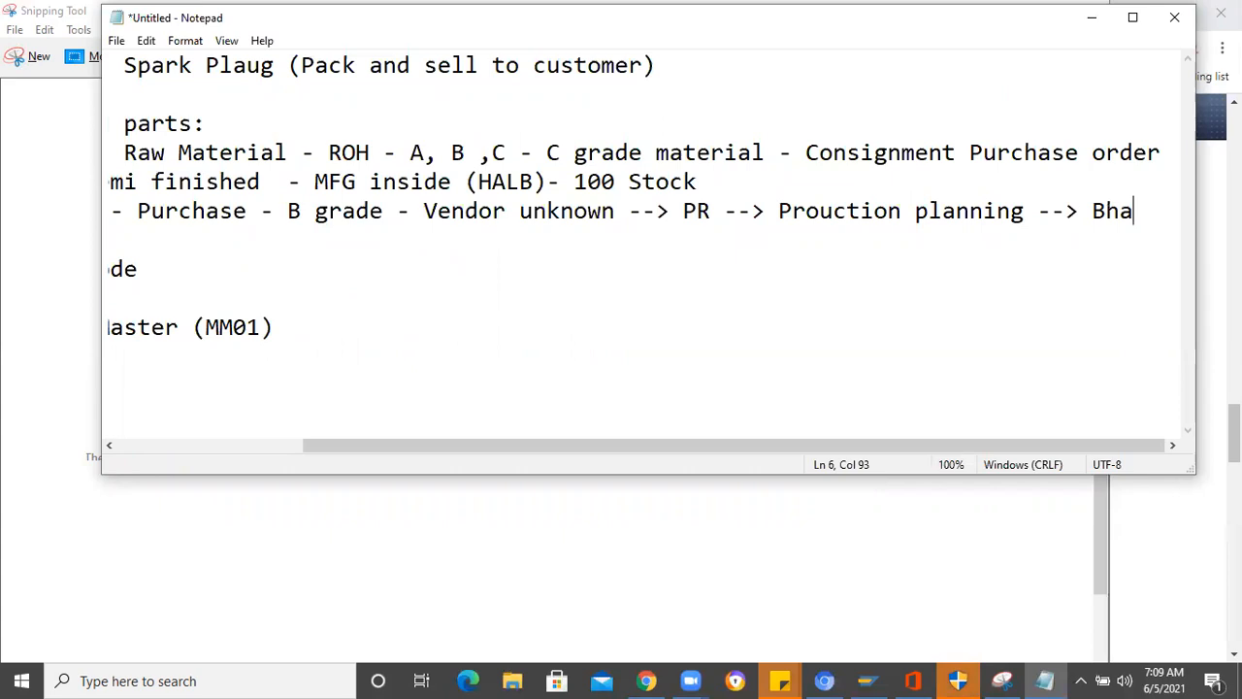
{"action": "type", "text": "vana"}
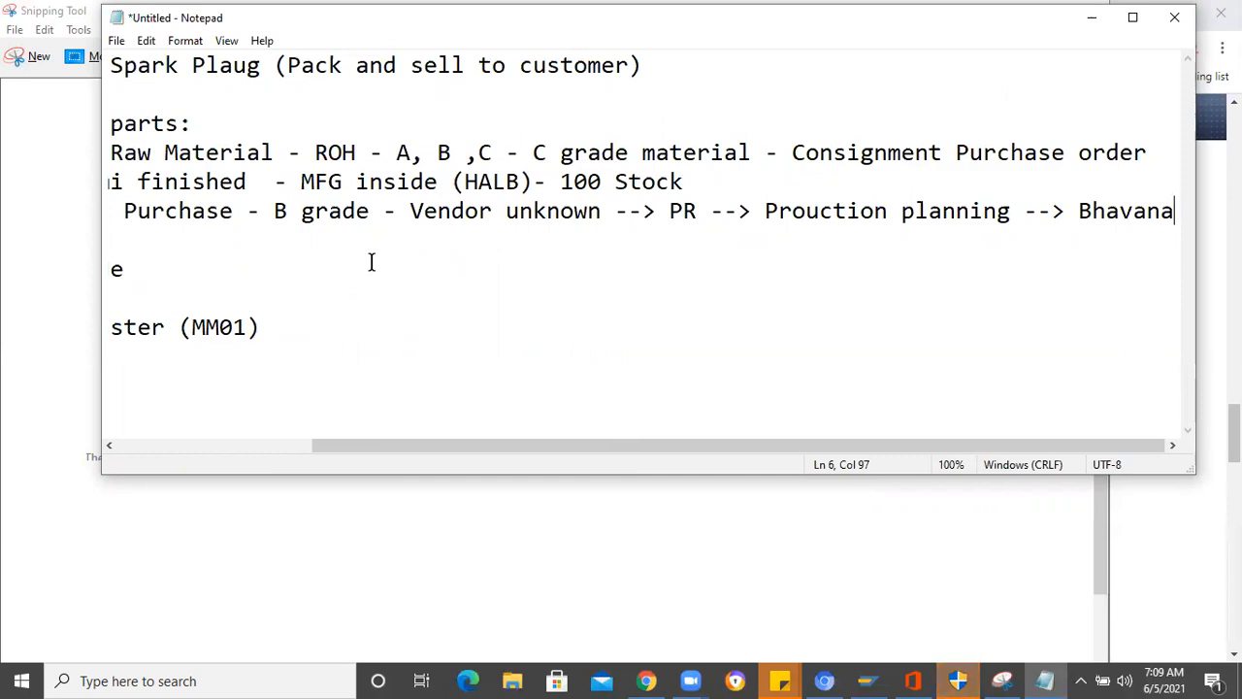
{"action": "mouse_move", "coordinate": [363, 446]}
{"action": "left_mouse_down"}
{"action": "mouse_move", "coordinate": [170, 435]}
{"action": "mouse_move", "coordinate": [355, 438]}
{"action": "left_mouse_up"}
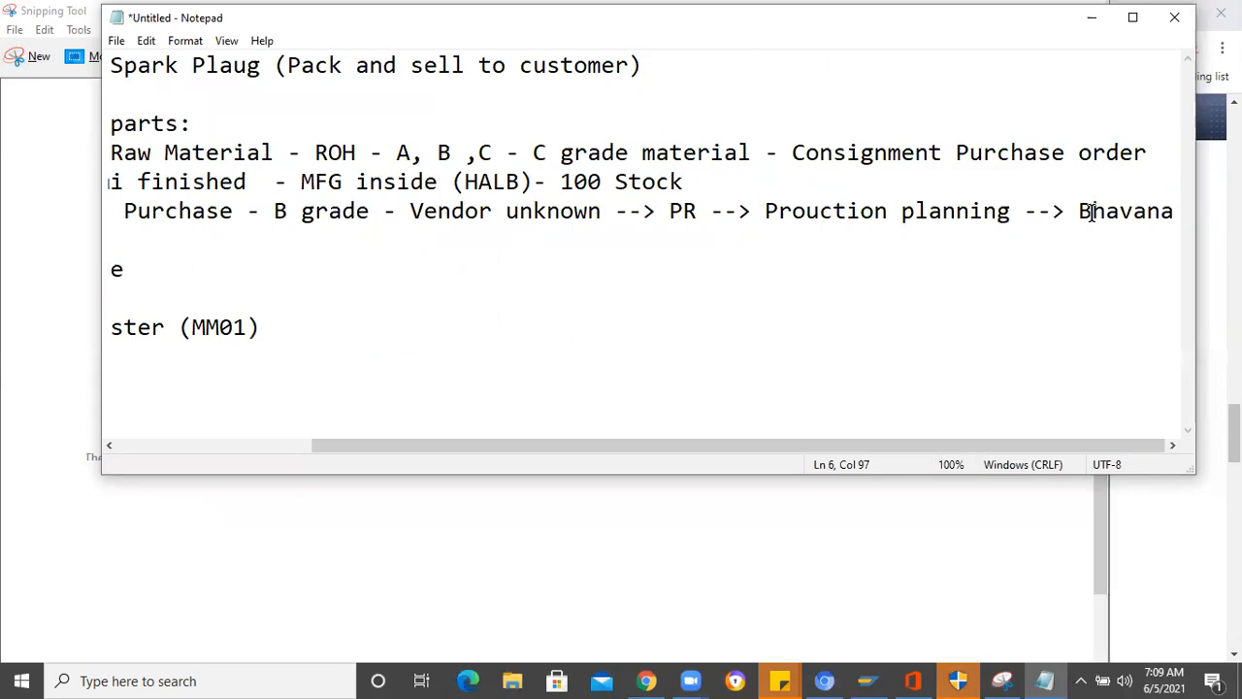
- Extend the Side Electrode procurement flow after the person's name with "--> PR --> Quotation"
{"action": "type", "text": "--"}
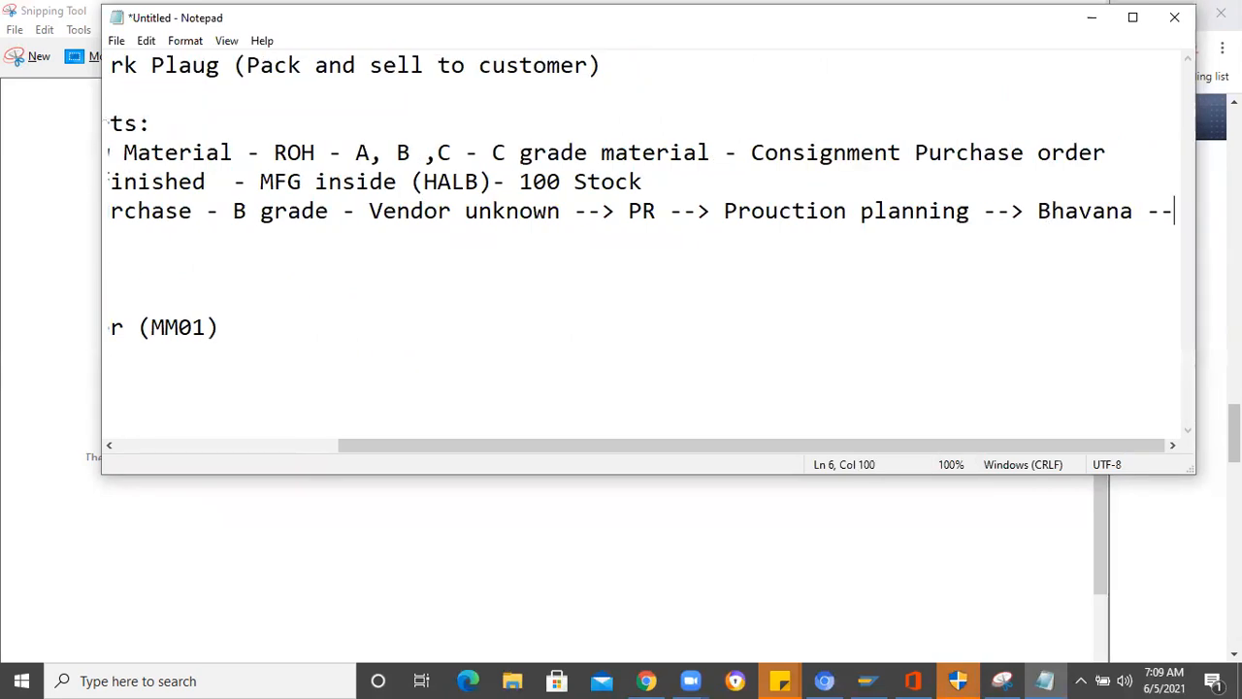
{"action": "type", "text": ">"}
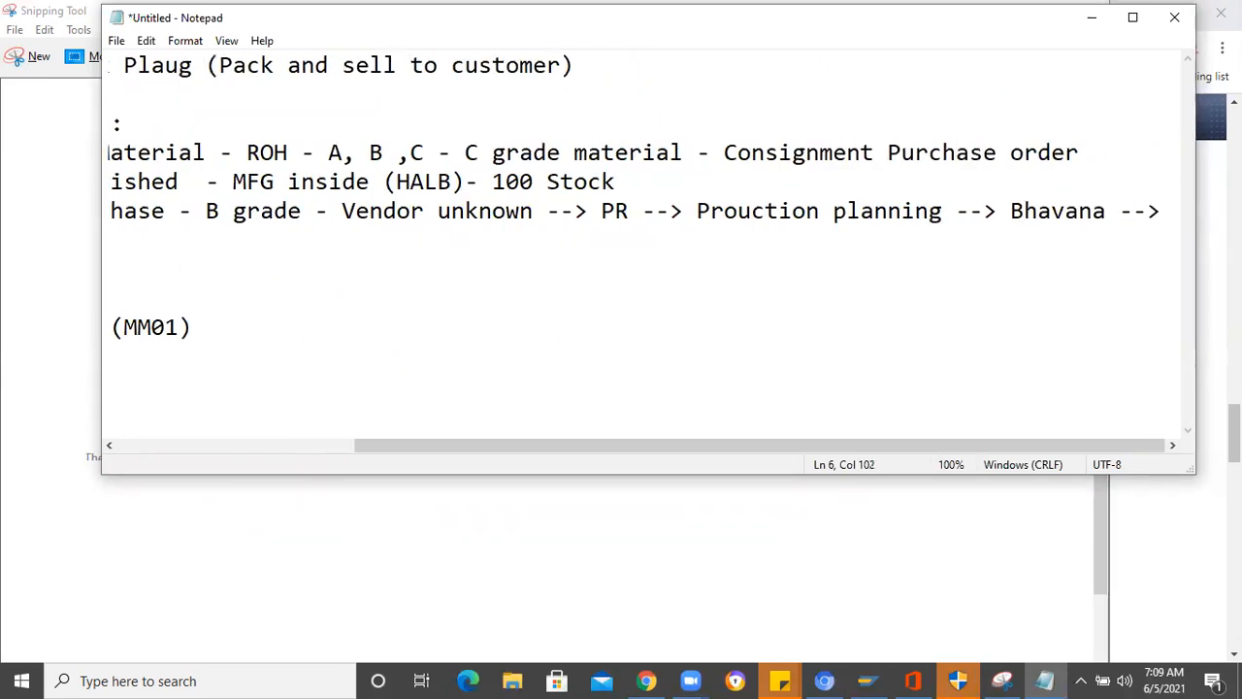
{"action": "type", "text": " PR -"}
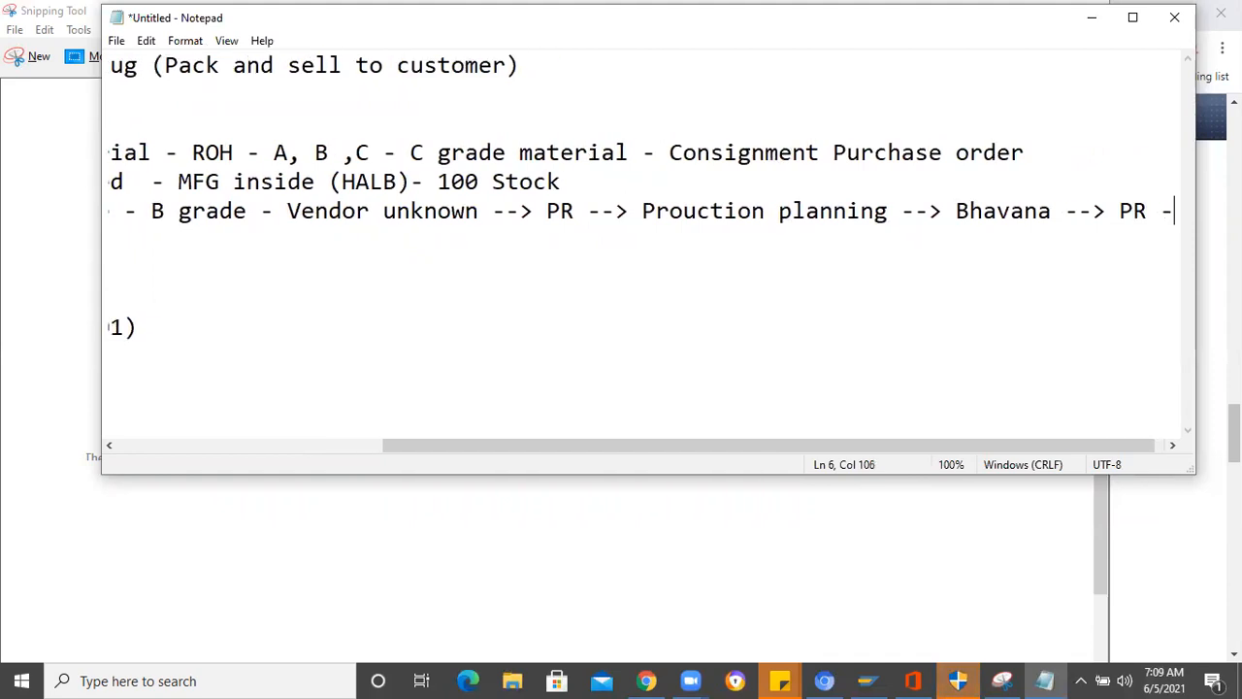
{"action": "type", "text": "-> Quoat"}
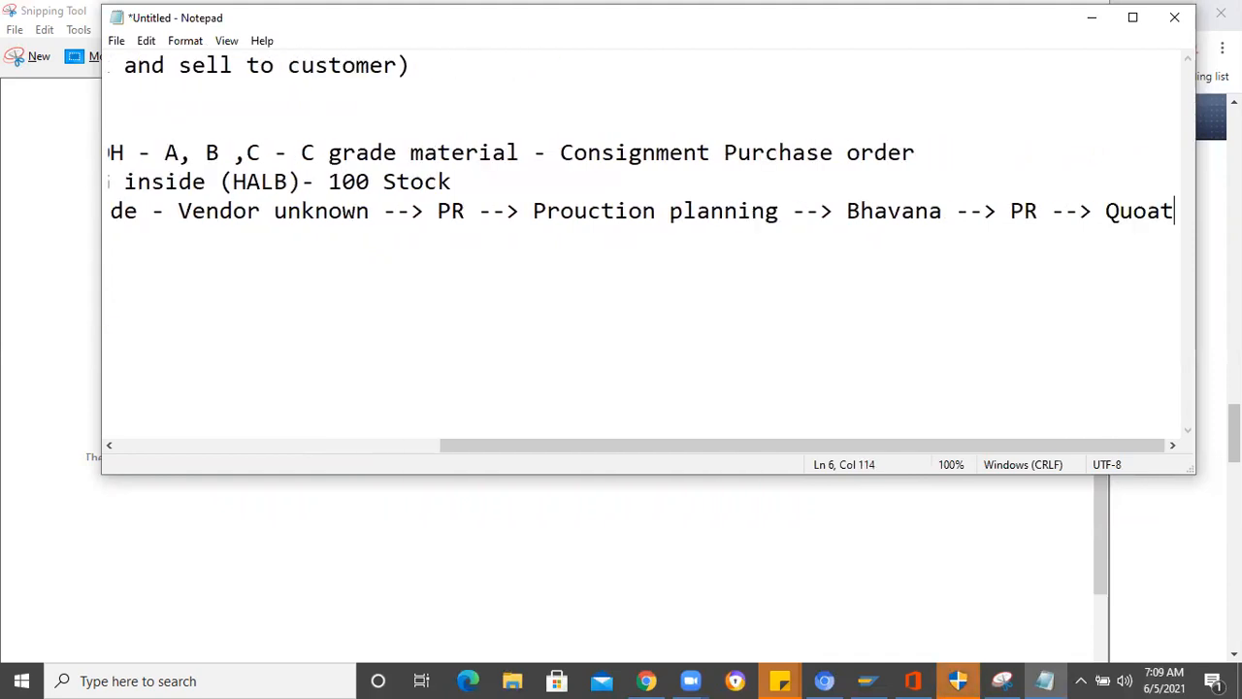
{"action": "key", "text": "BackSpace"}
{"action": "key", "text": "BackSpace"}
{"action": "type", "text": "tation"}
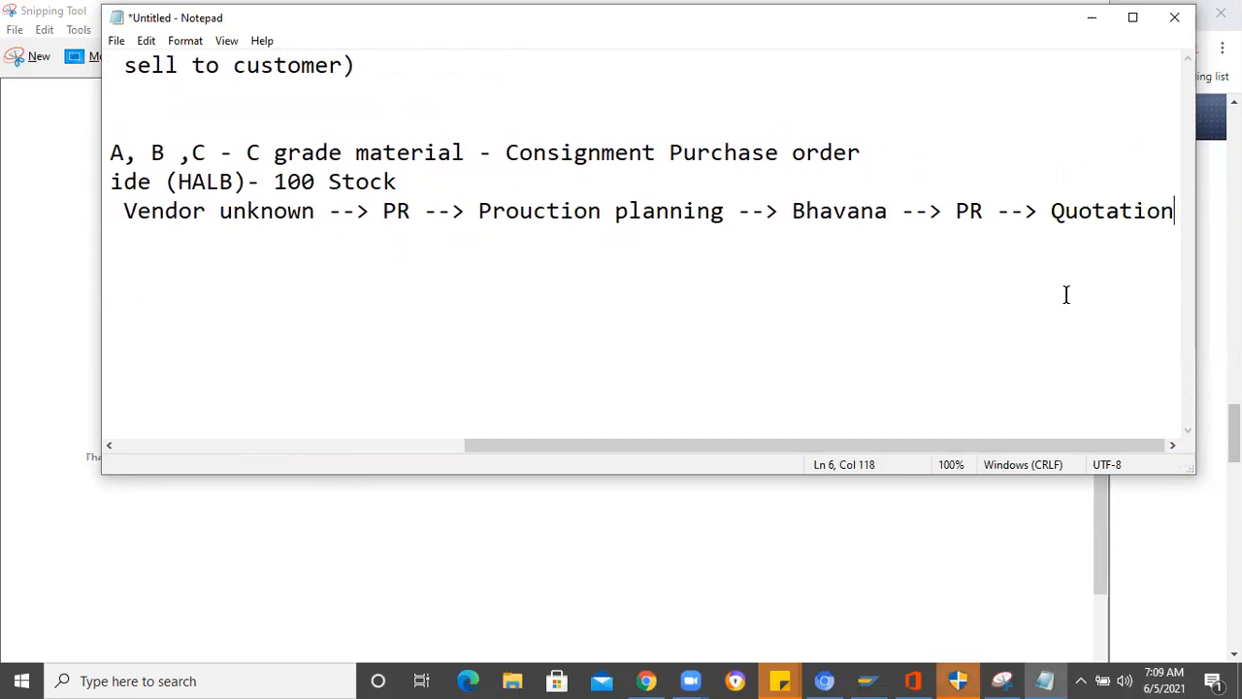
{"action": "type", "text": " --"}
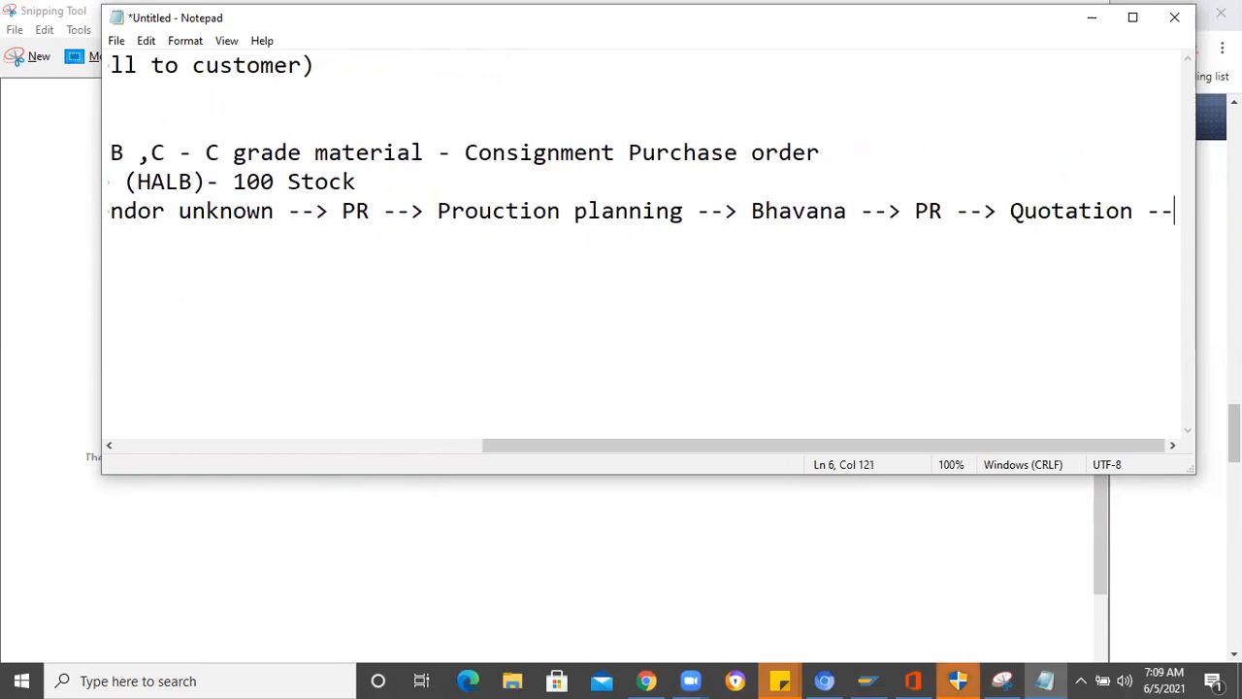
{"action": "type", "text": "> Mult"}
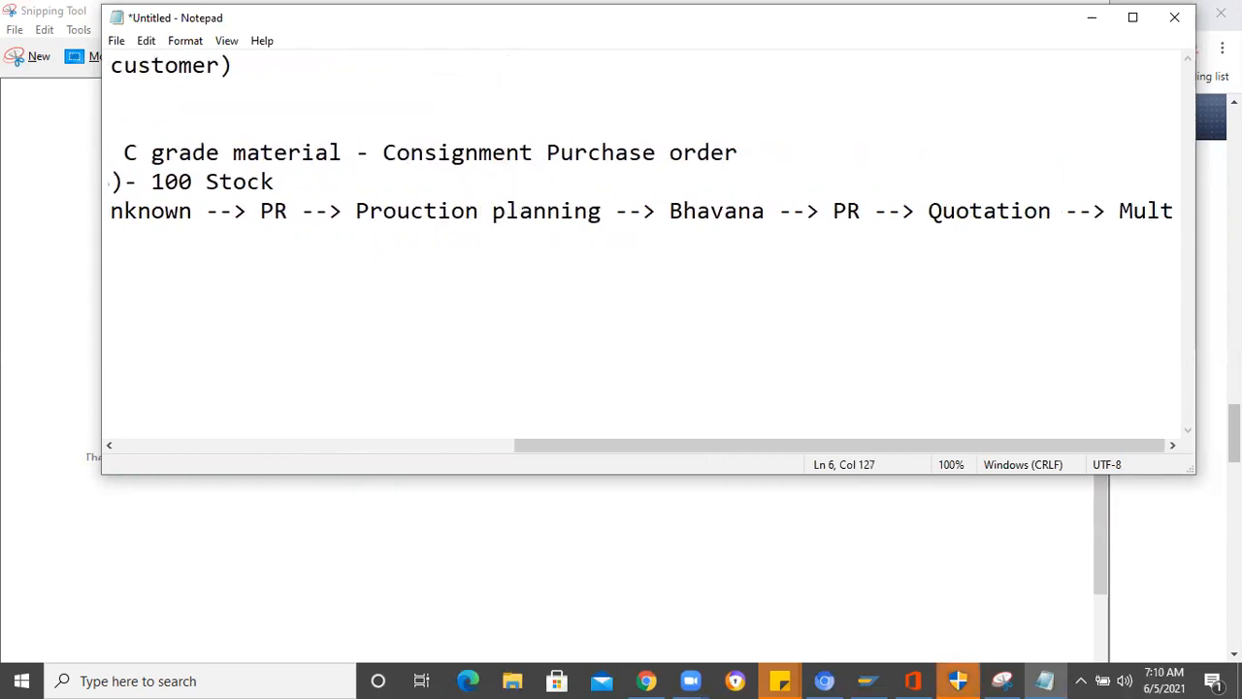
{"action": "type", "text": "iple vend"}
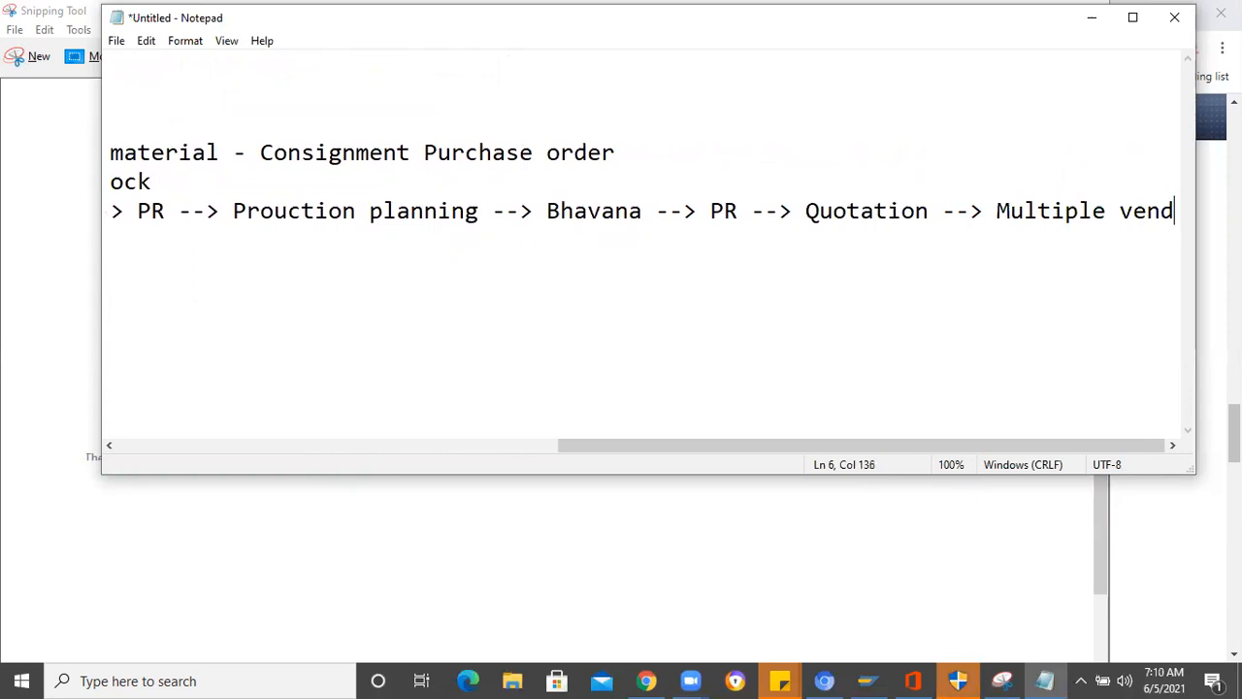
{"action": "type", "text": "ors"}
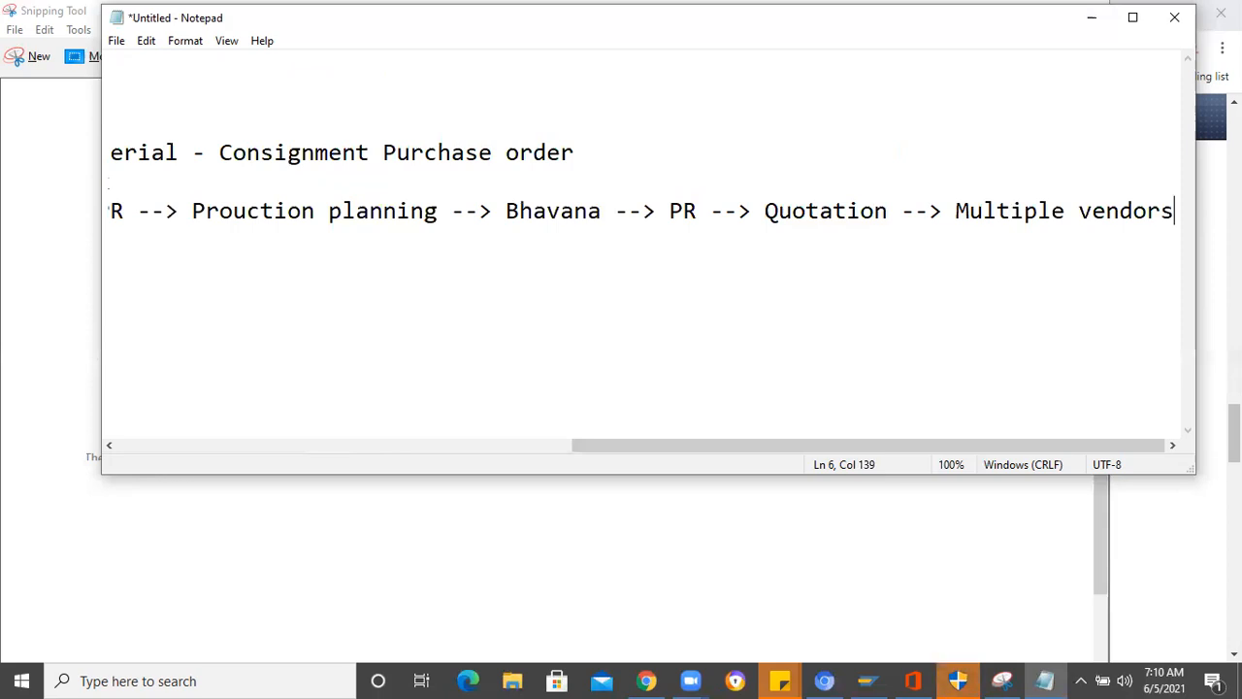
- Finish the Side Electrode line with "--> Convert a Quotation to a Purchase order" and return to the start of the lines
{"action": "type", "text": "--"}
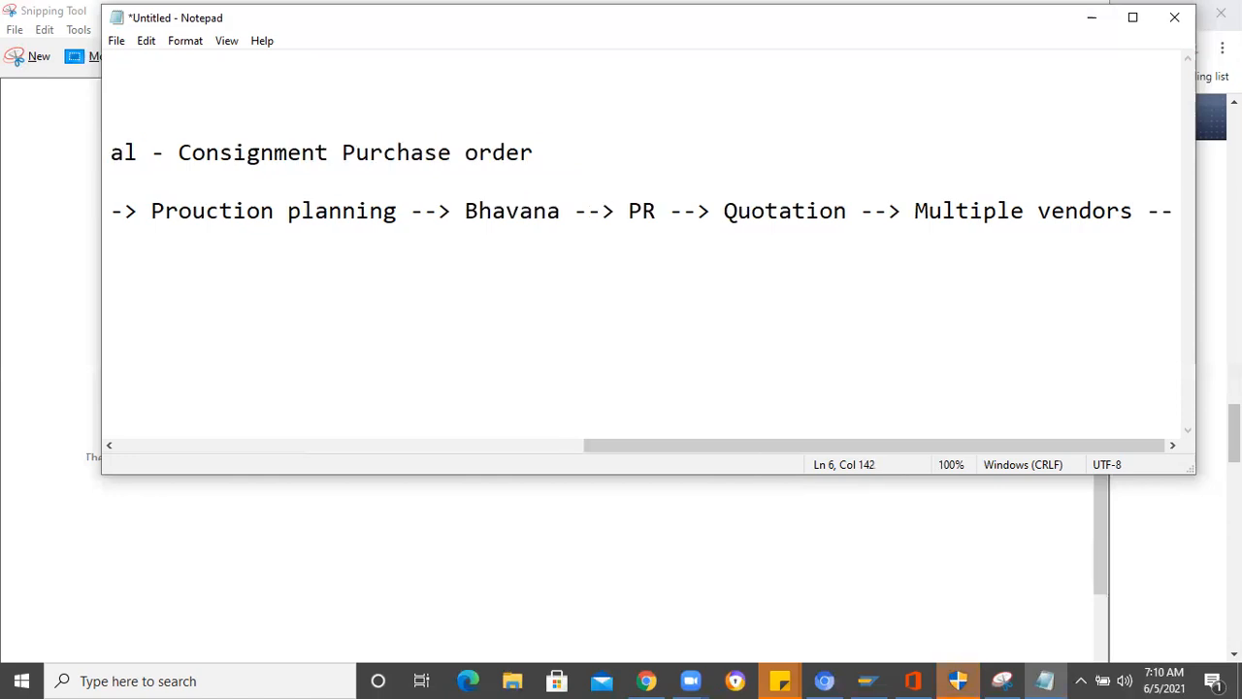
{"action": "type", "text": ">"}
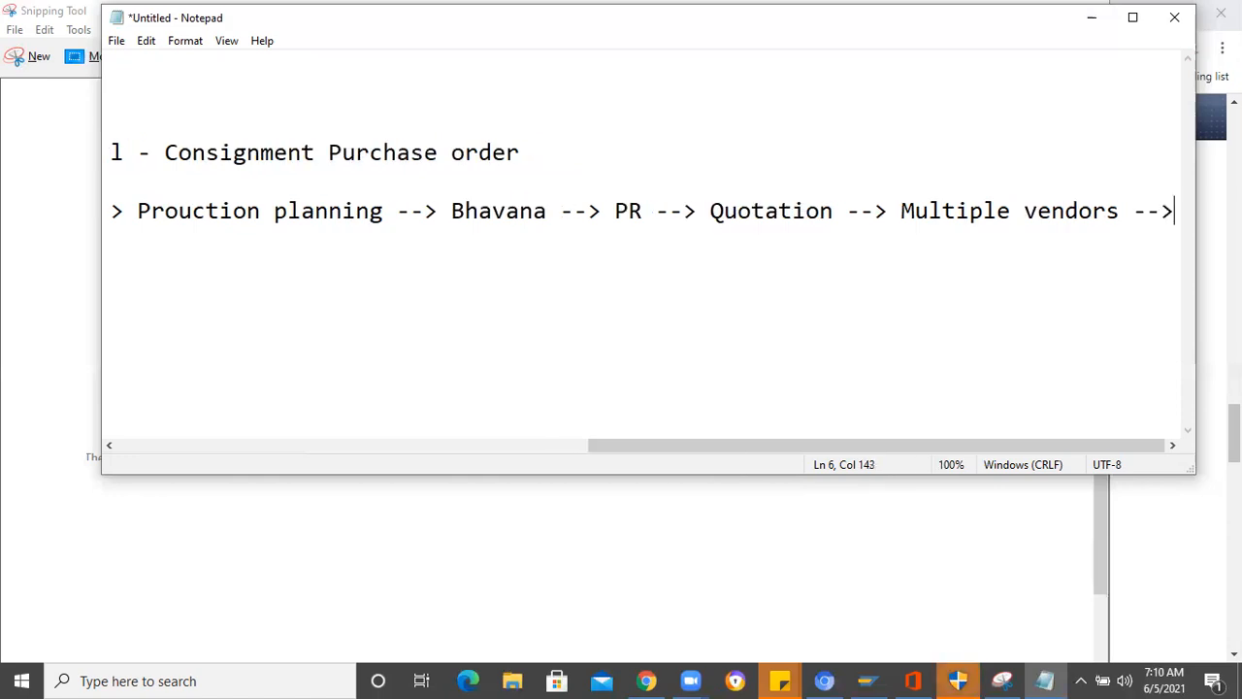
{"action": "type", "text": " Conve"}
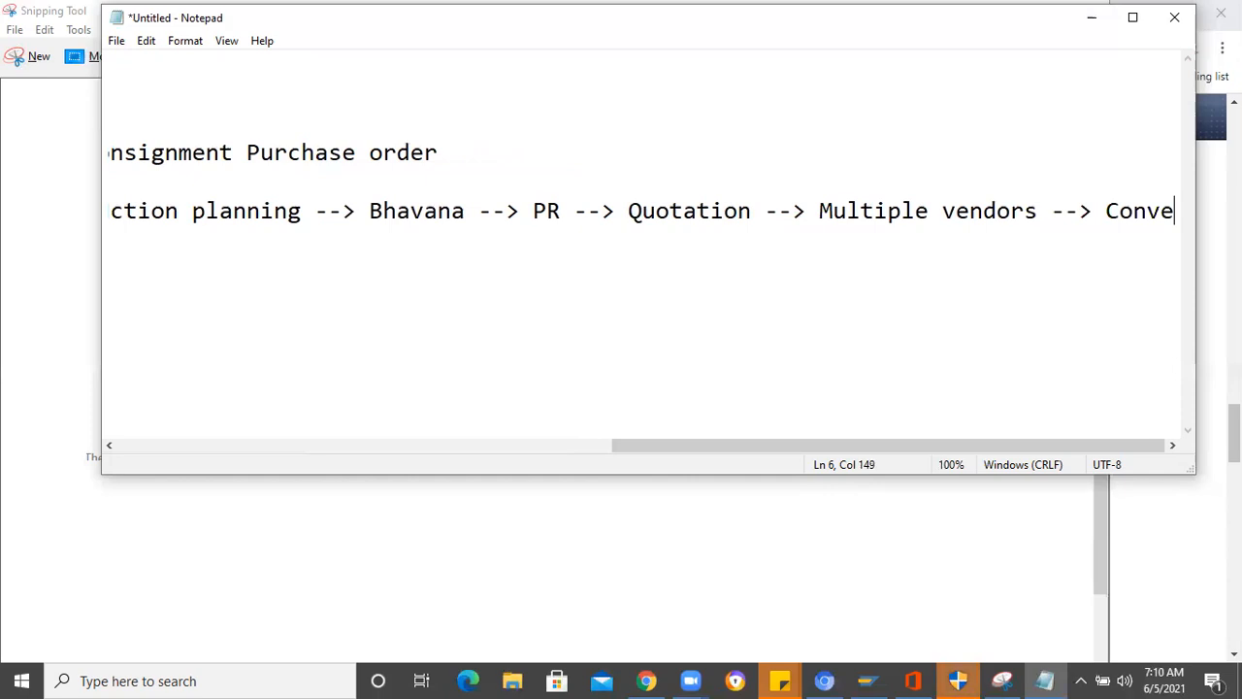
{"action": "type", "text": "rt a Q"}
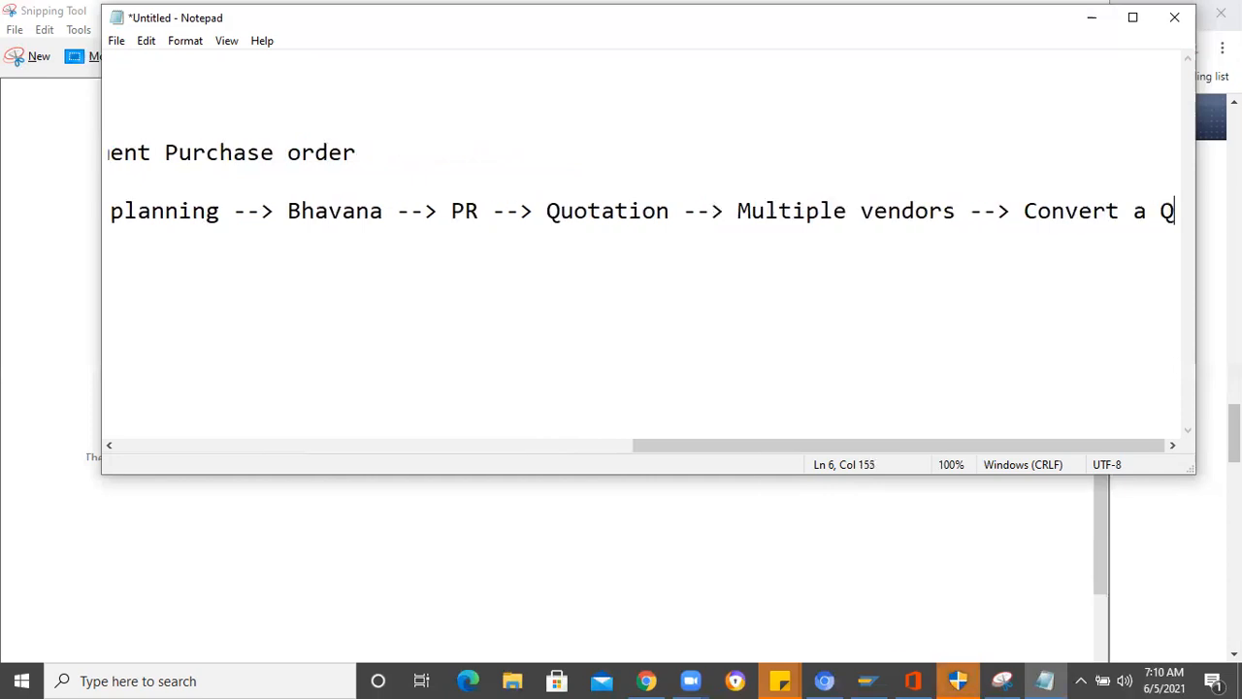
{"action": "type", "text": "uotation t"}
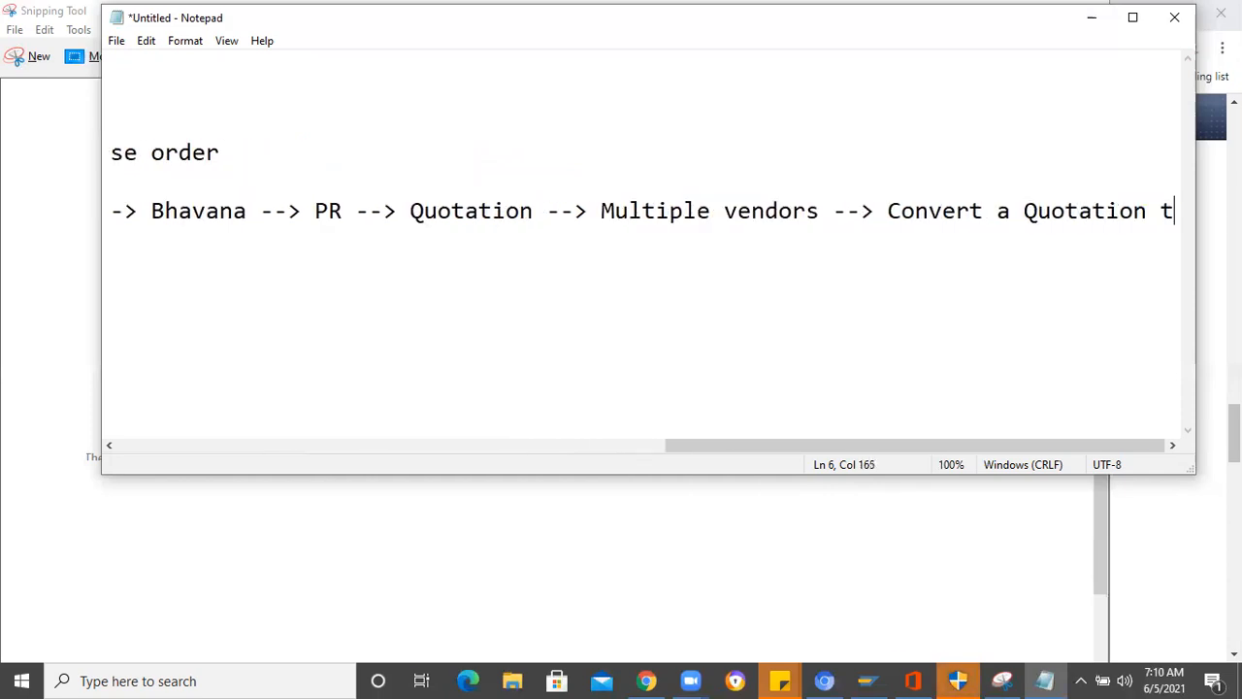
{"action": "type", "text": "o a Purc"}
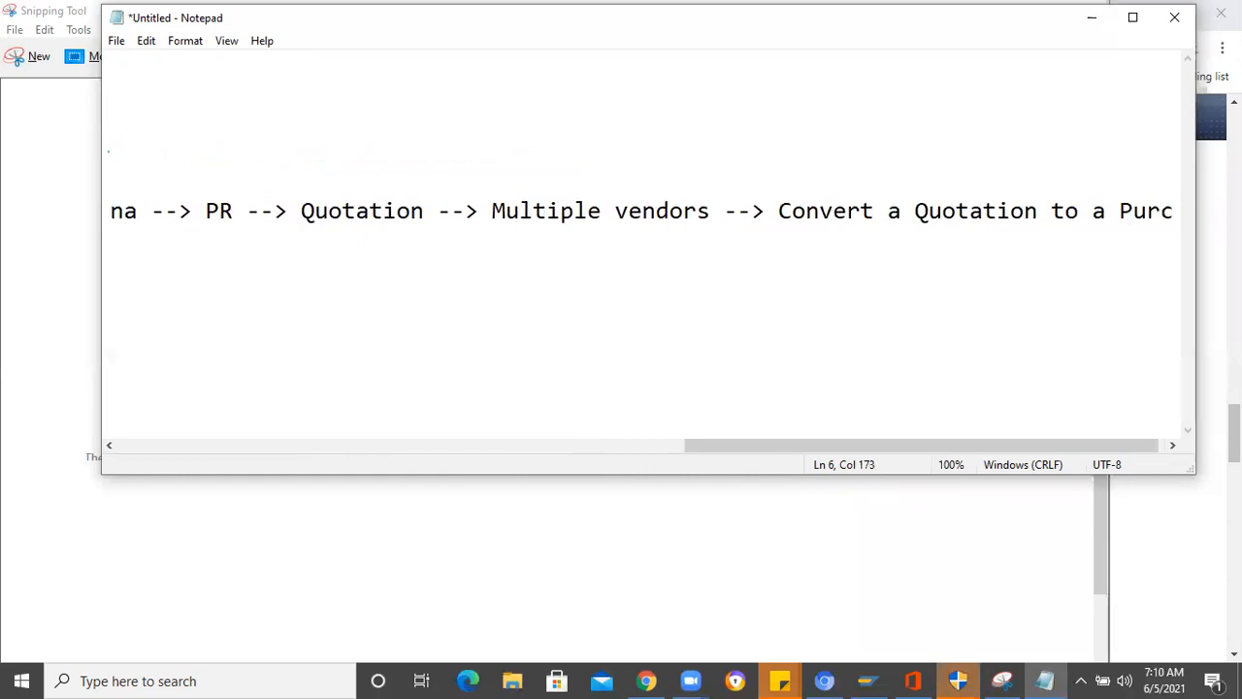
{"action": "type", "text": "hase order"}
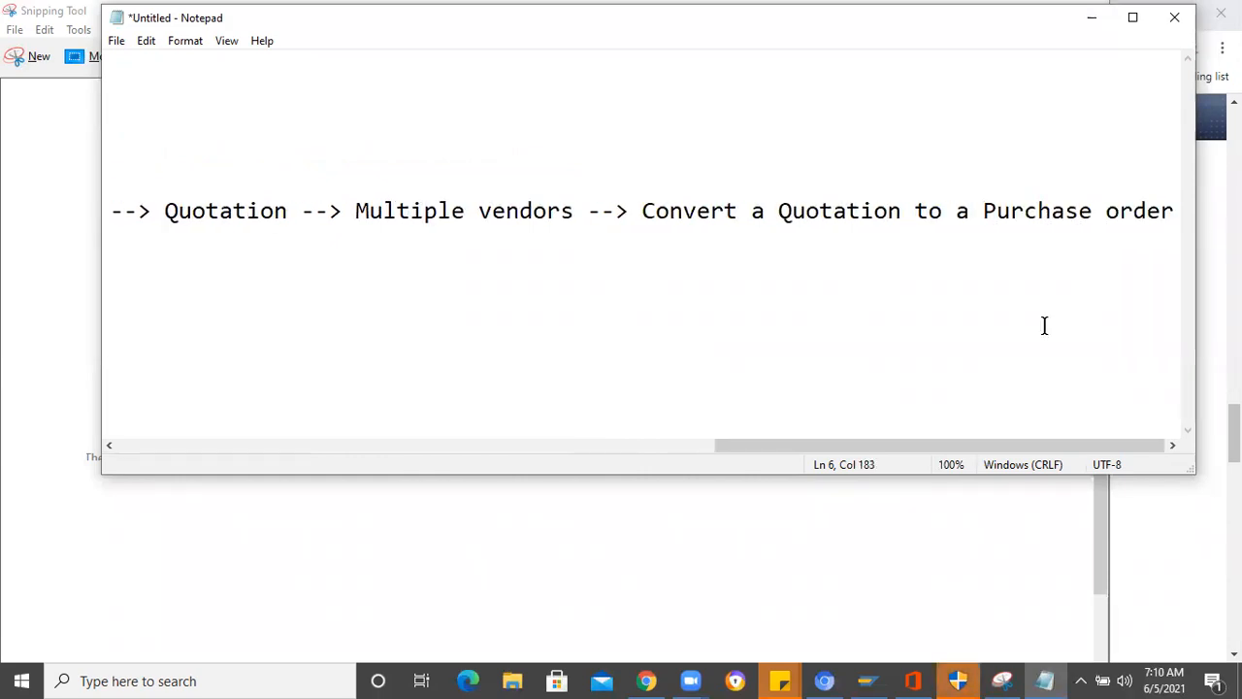
{"action": "left_click_drag", "start_coordinate": [825, 454], "coordinate": [189, 494]}
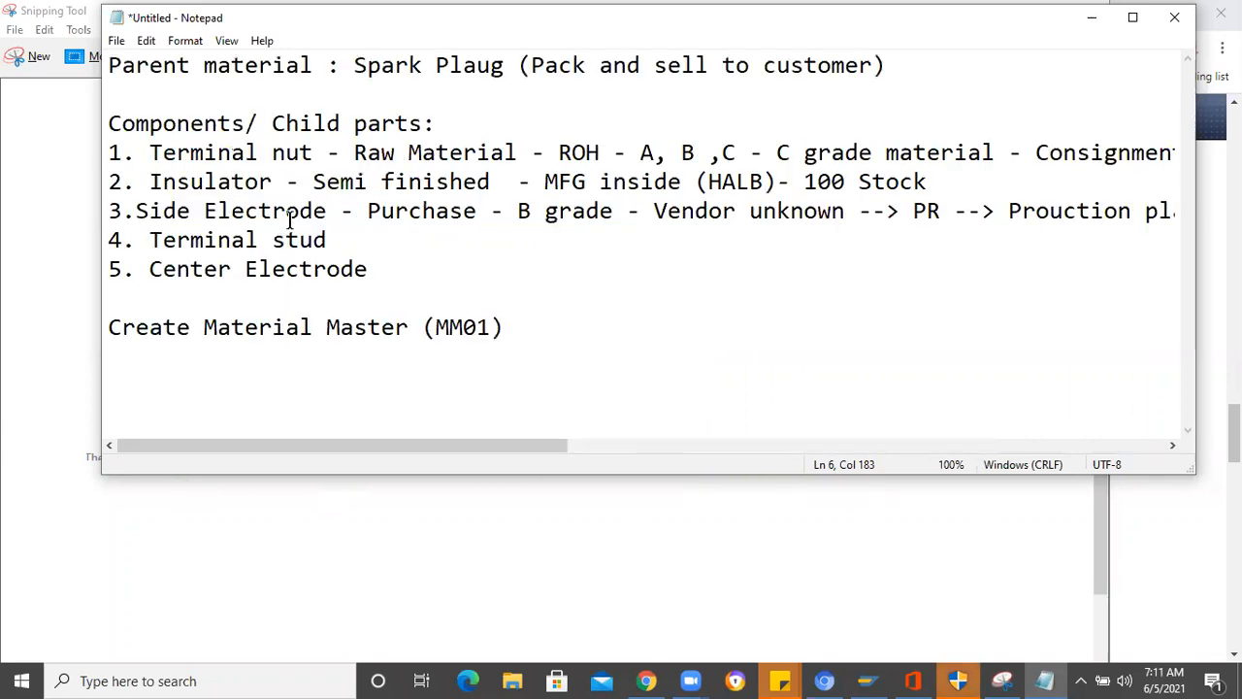
- Append "--> Subcontracting Purchase order" to the Terminal stud line
{"action": "left_click", "coordinate": [352, 240]}
{"action": "type", "text": "--> Subc"}
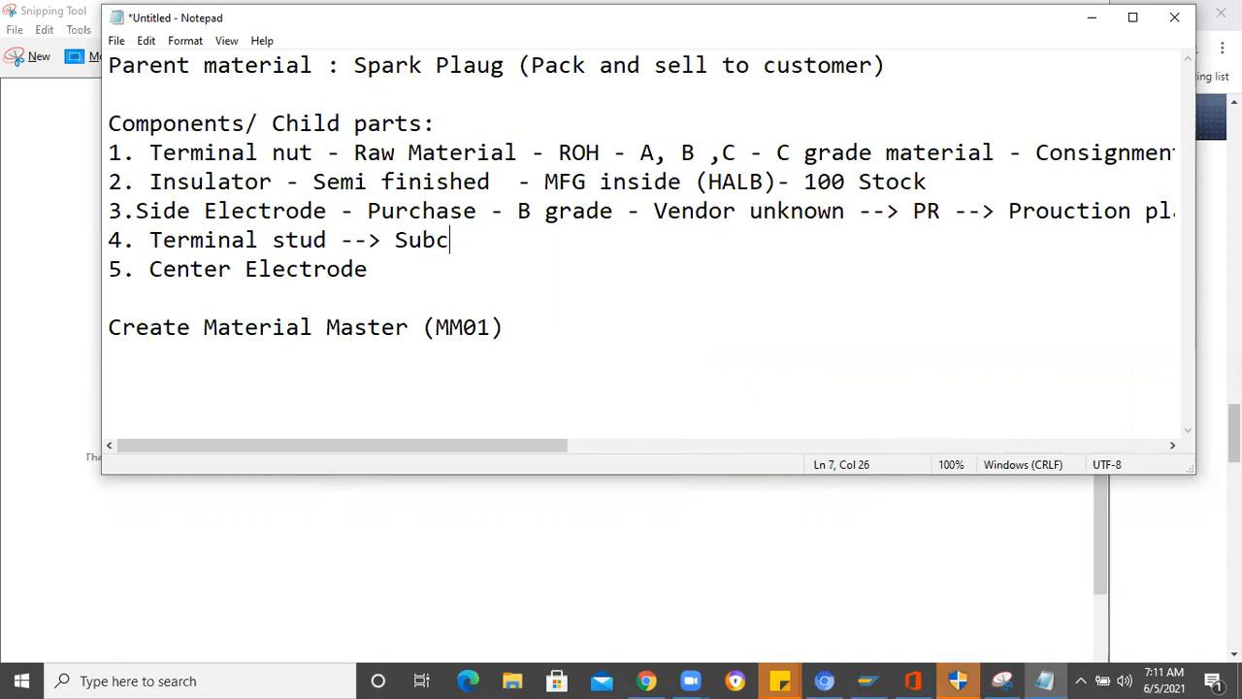
{"action": "type", "text": "ontracting"}
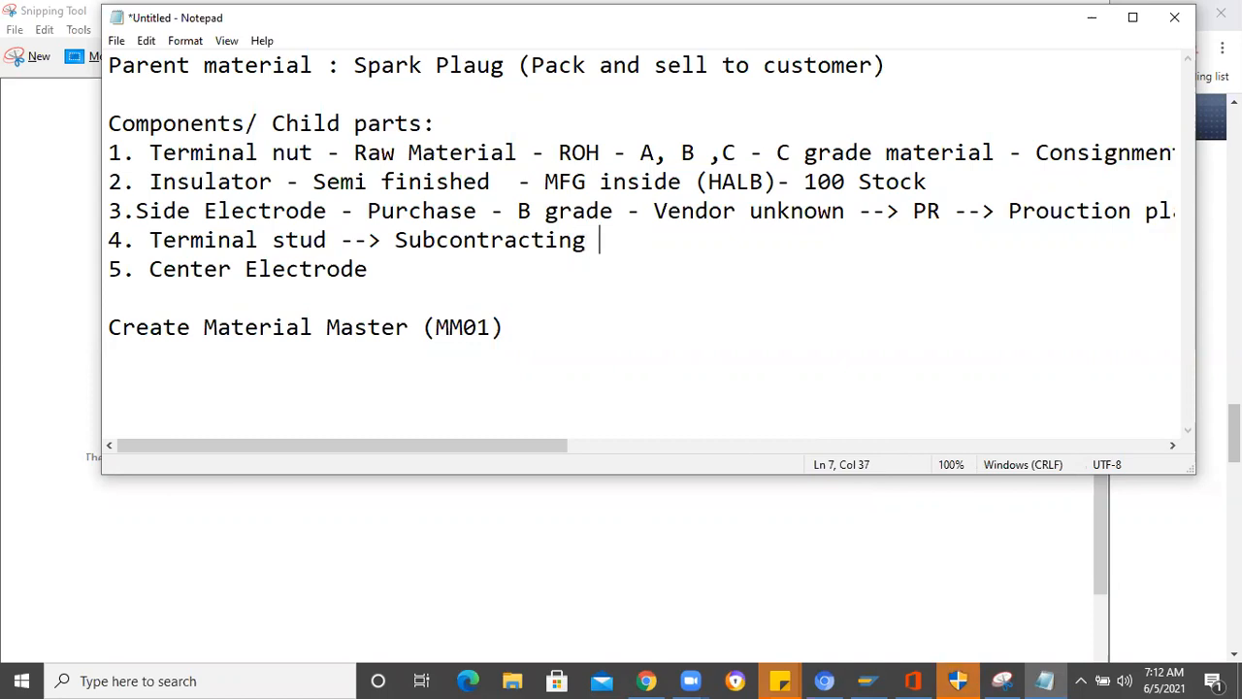
{"action": "type", "text": "Purch"}
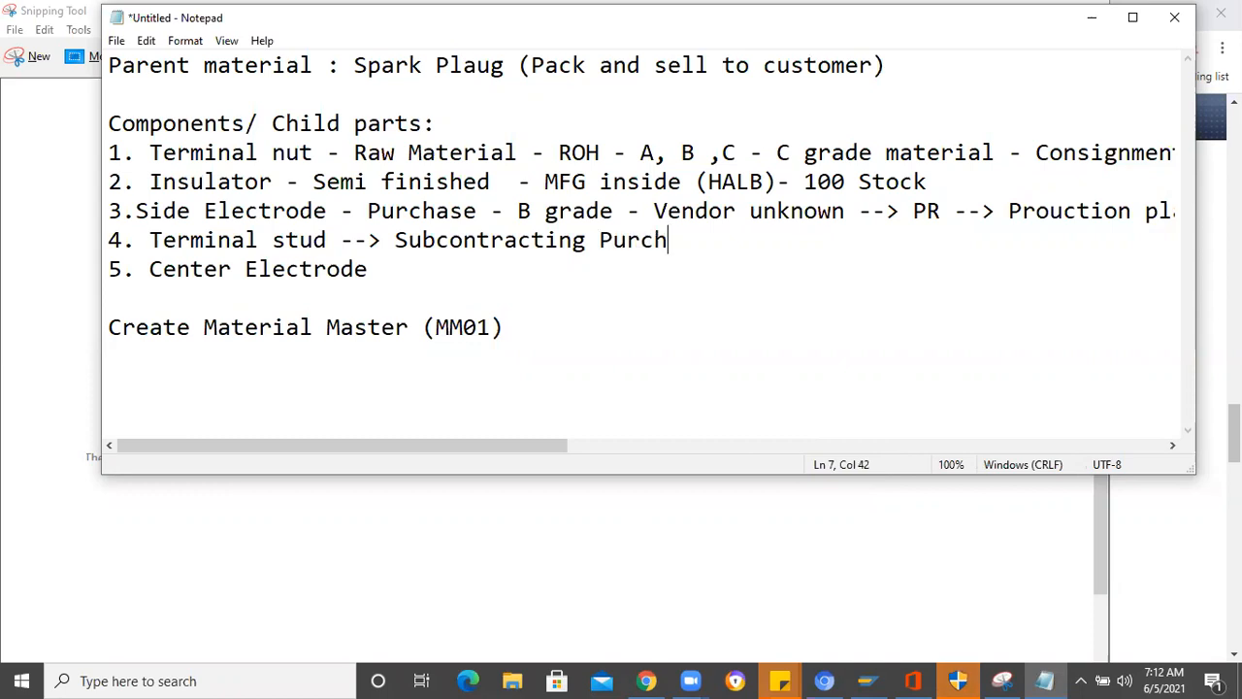
{"action": "type", "text": "ase order"}
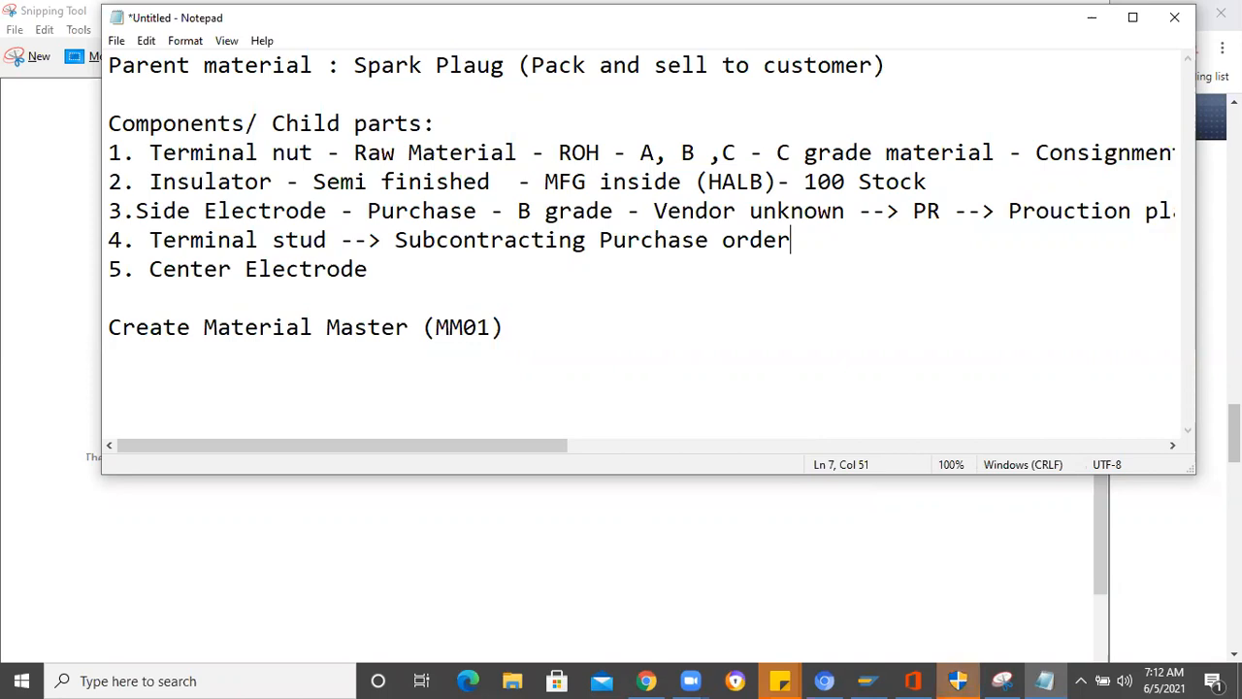
- Compare the "Consignment Purchase order" entry in the Terminal nut line with the "Subcontracting Purchase order" entry in the Terminal stud line
{"action": "mouse_move", "coordinate": [1039, 152]}
{"action": "left_mouse_down"}
{"action": "mouse_move", "coordinate": [1198, 152]}
{"action": "mouse_move", "coordinate": [1051, 152]}
{"action": "left_mouse_up"}
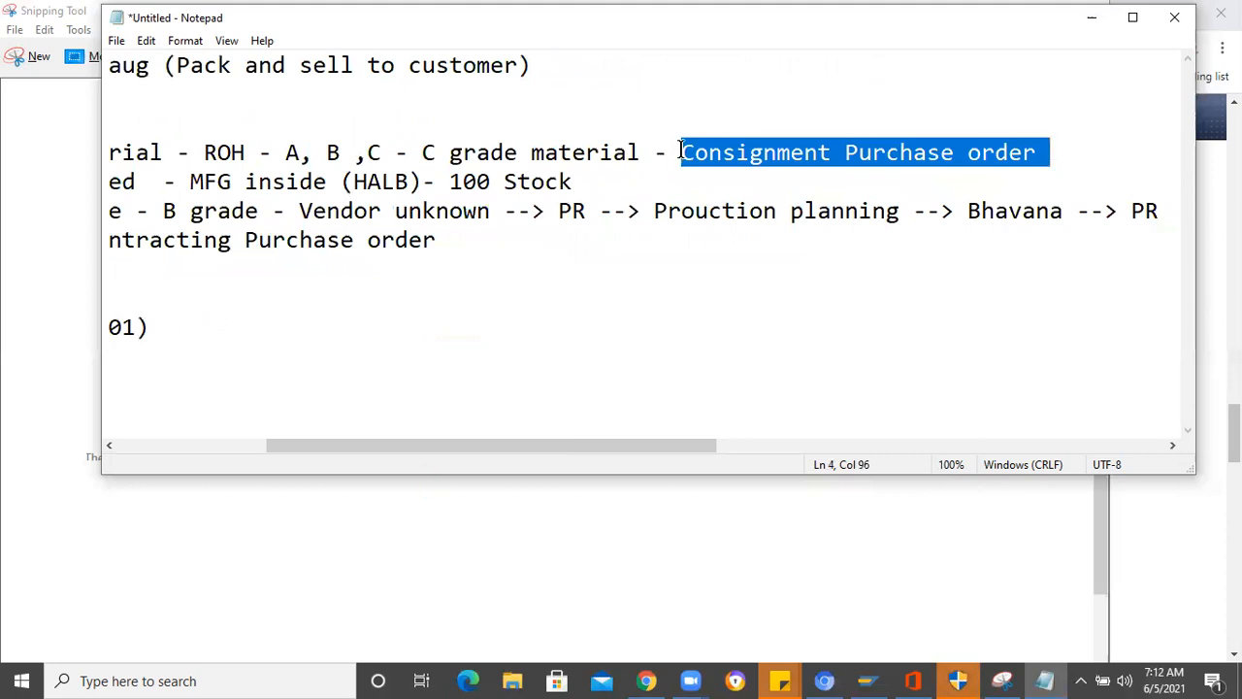
{"action": "left_click_drag", "start_coordinate": [696, 153], "coordinate": [686, 152]}
{"action": "left_click_drag", "start_coordinate": [1003, 151], "coordinate": [1050, 153]}
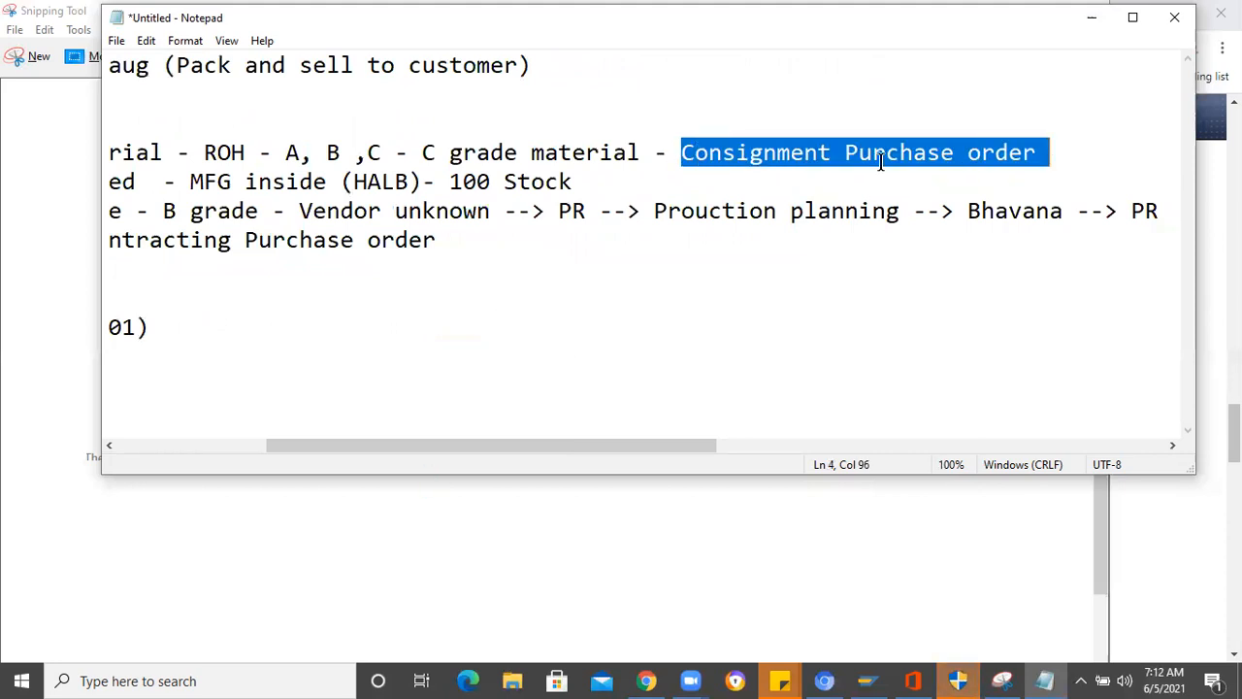
{"action": "left_click", "coordinate": [691, 152]}
{"action": "left_click", "coordinate": [1026, 151], "text": "shift"}
{"action": "left_click", "coordinate": [1049, 152], "text": "shift"}
{"action": "left_click", "coordinate": [223, 447]}
{"action": "left_click_drag", "start_coordinate": [393, 240], "coordinate": [776, 233]}
- Continue the Terminal stud line after "Subcontracting Purchase order" with "--> Supplying all the"
{"action": "left_click", "coordinate": [820, 249]}
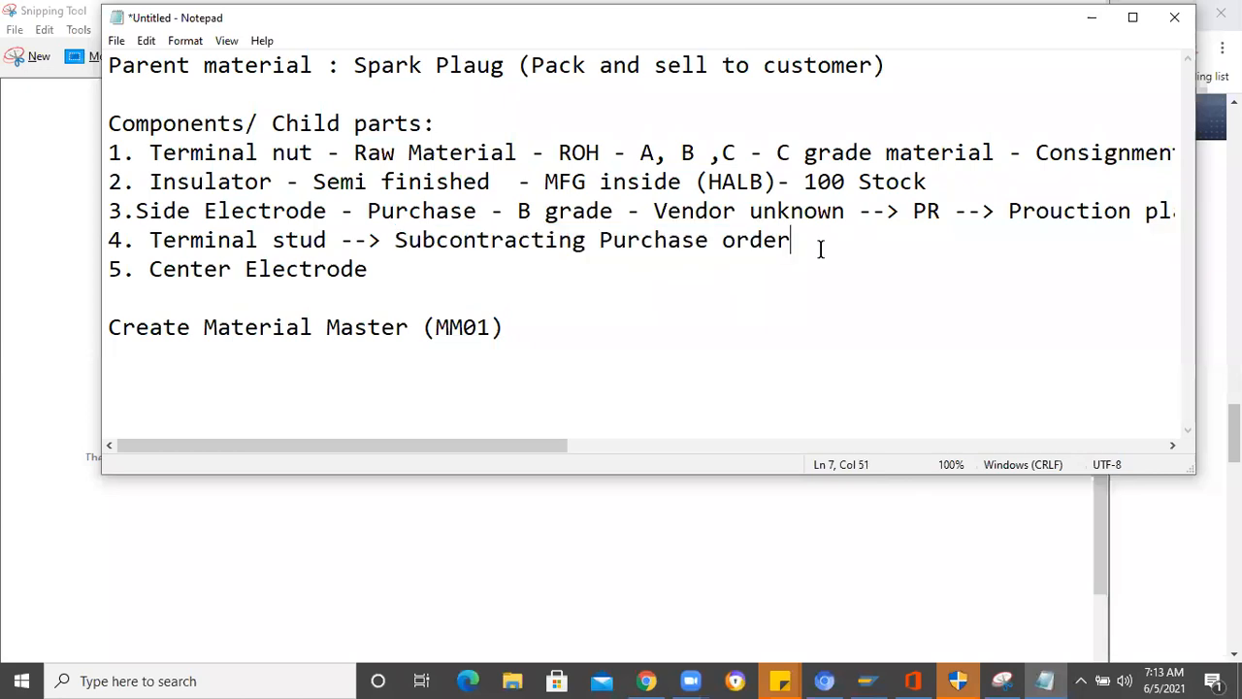
{"action": "type", "text": "--> Supply"}
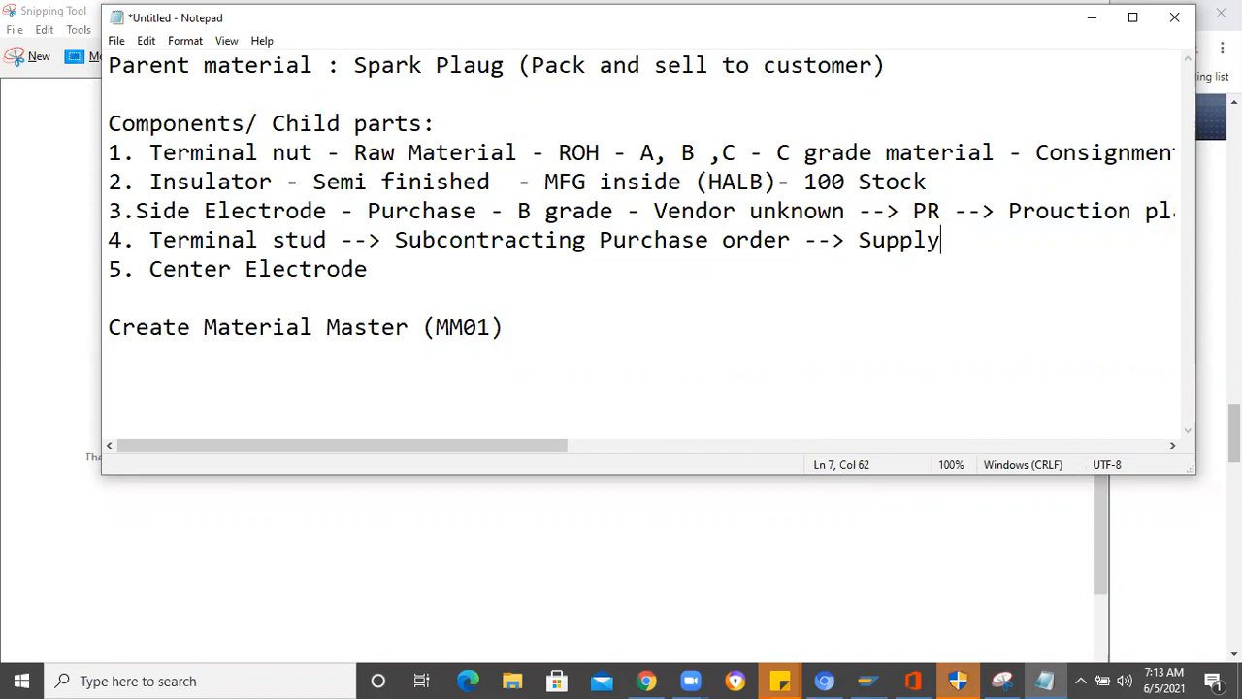
{"action": "type", "text": "ing all the e"}
{"action": "key", "text": "BackSpace"}
- Complete the supplying phrase in the Terminal stud line with "raw materials to supplier"
{"action": "type", "text": "raw"}
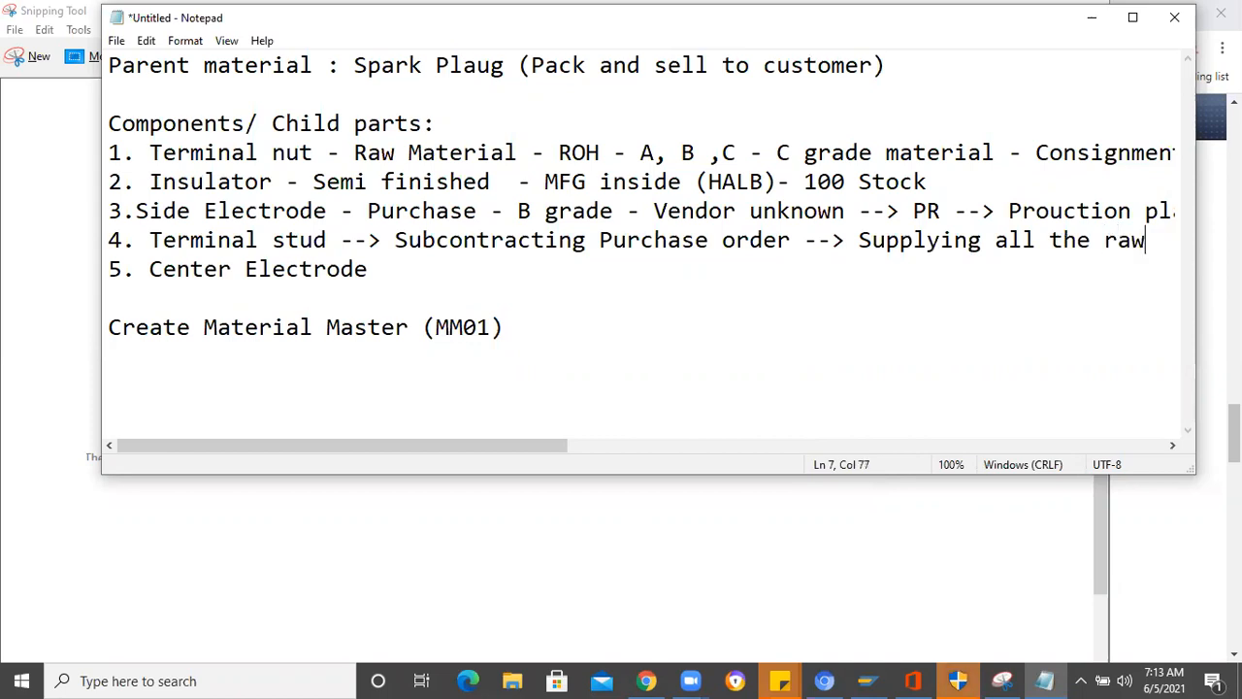
{"action": "type", "text": " material"}
{"action": "key", "text": "BackSpace"}
{"action": "key", "text": "BackSpace"}
{"action": "type", "text": "s"}
{"action": "key", "text": "BackSpace"}
{"action": "key", "text": "BackSpace"}
{"action": "type", "text": "ls to s"}
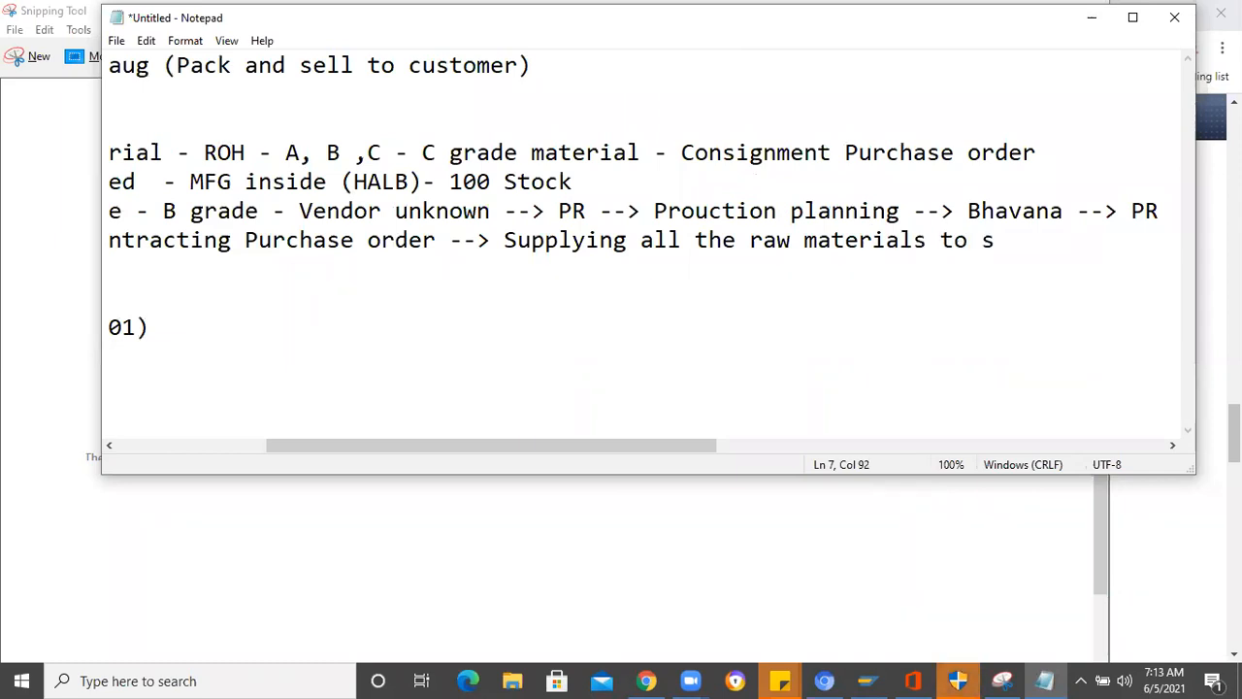
{"action": "type", "text": "upplier -->"}
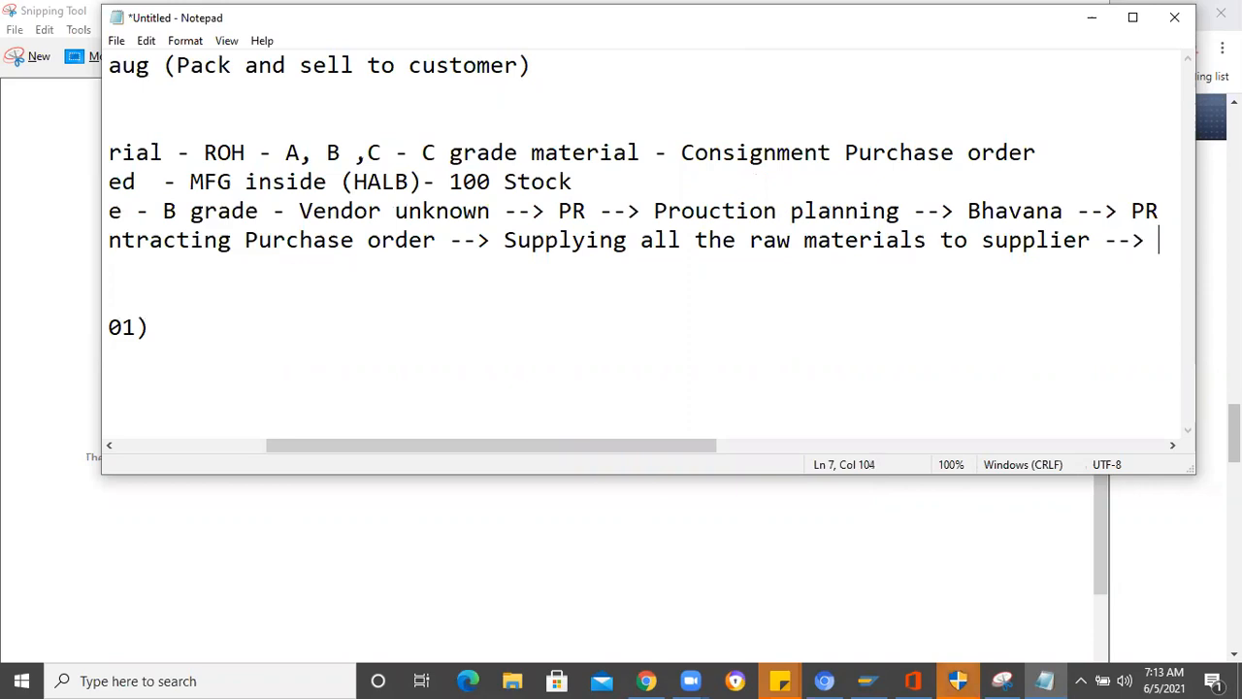
- Add "--> Assemble it" after "supplier" in the Terminal stud line
{"action": "left_click", "coordinate": [1162, 444]}
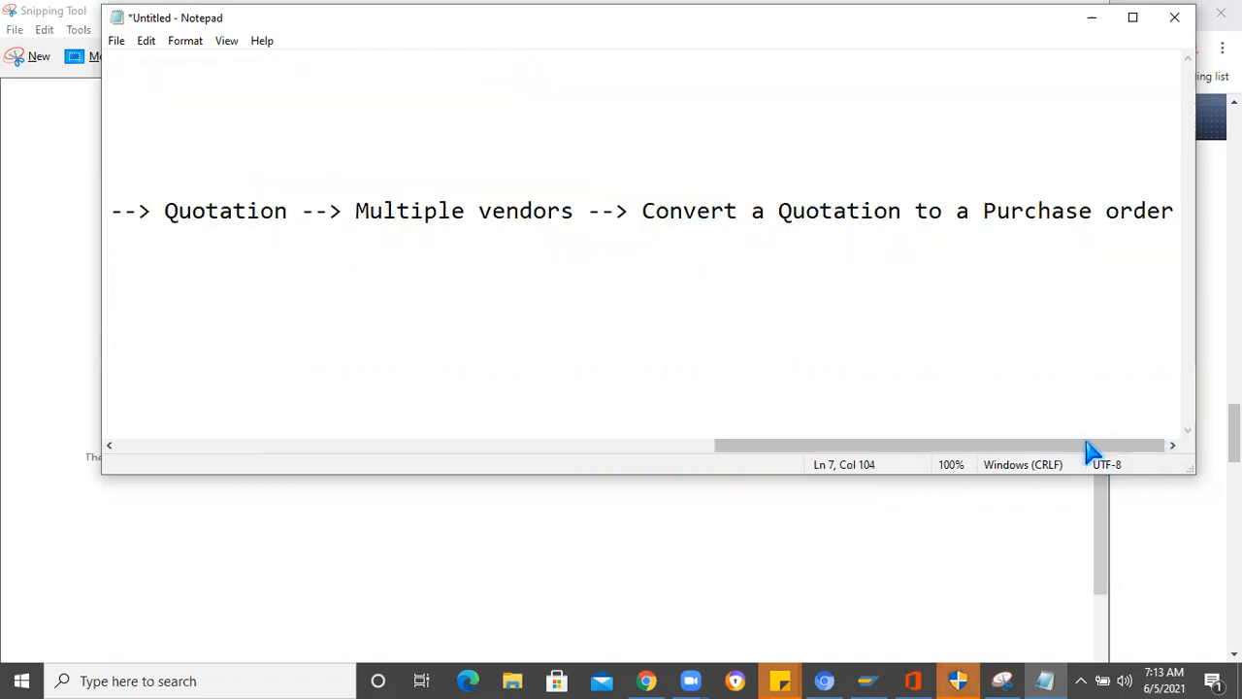
{"action": "left_click_drag", "start_coordinate": [1092, 450], "coordinate": [877, 450]}
{"action": "type", "text": "Ass"}
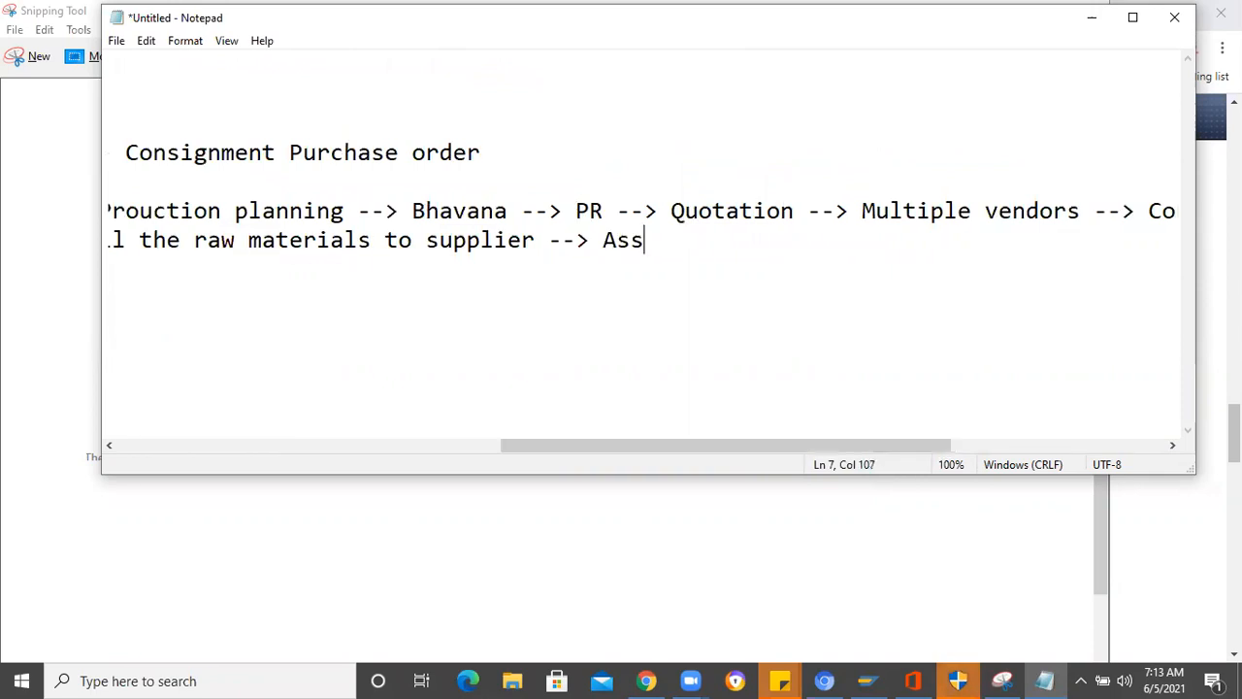
{"action": "type", "text": "emble it "}
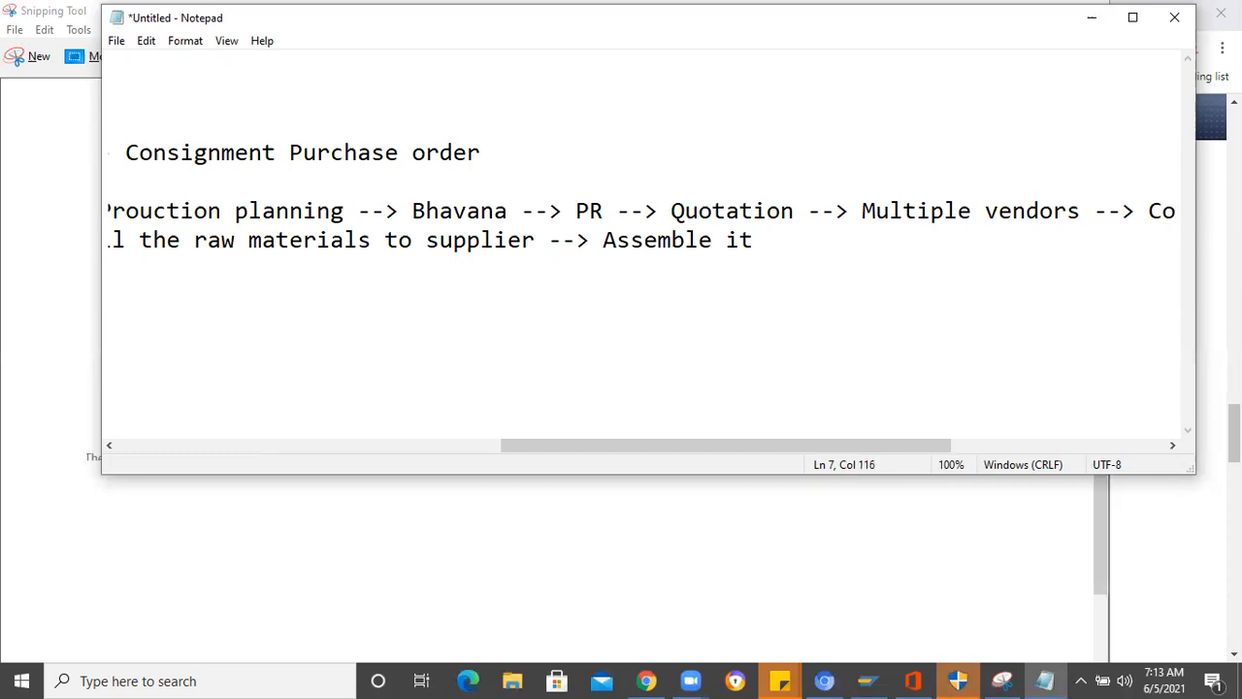
{"action": "type", "text": "--> send to b"}
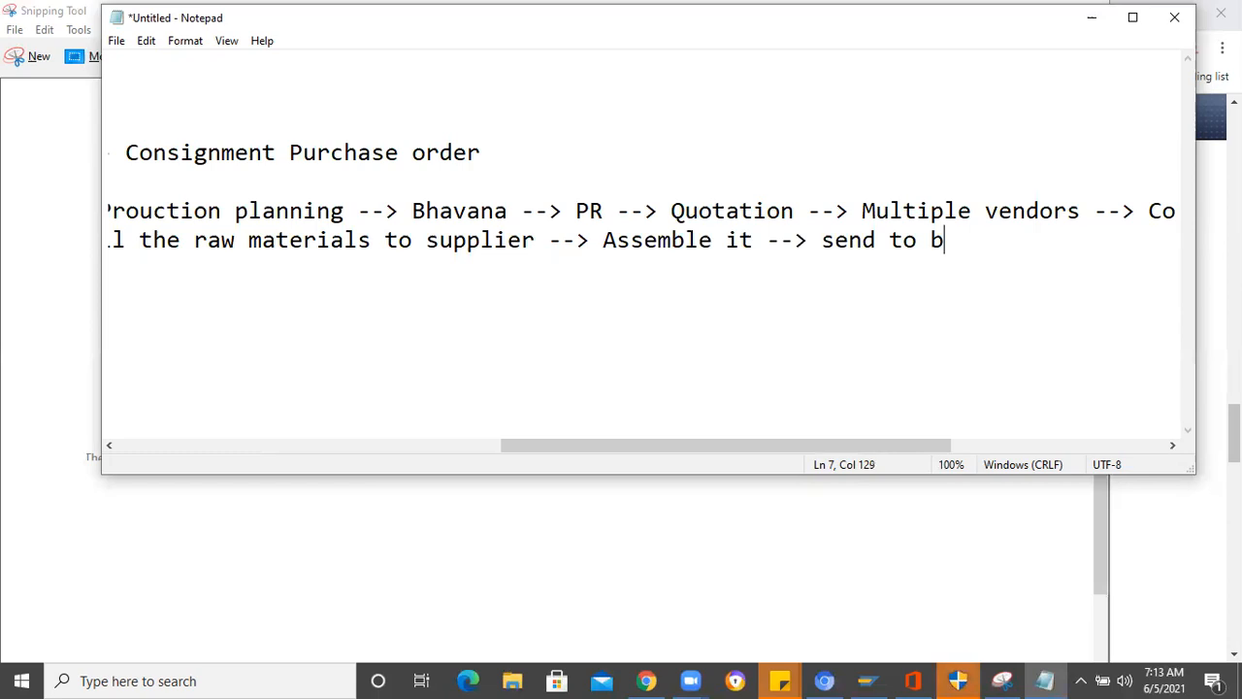
{"action": "type", "text": "uyer --> GR"}
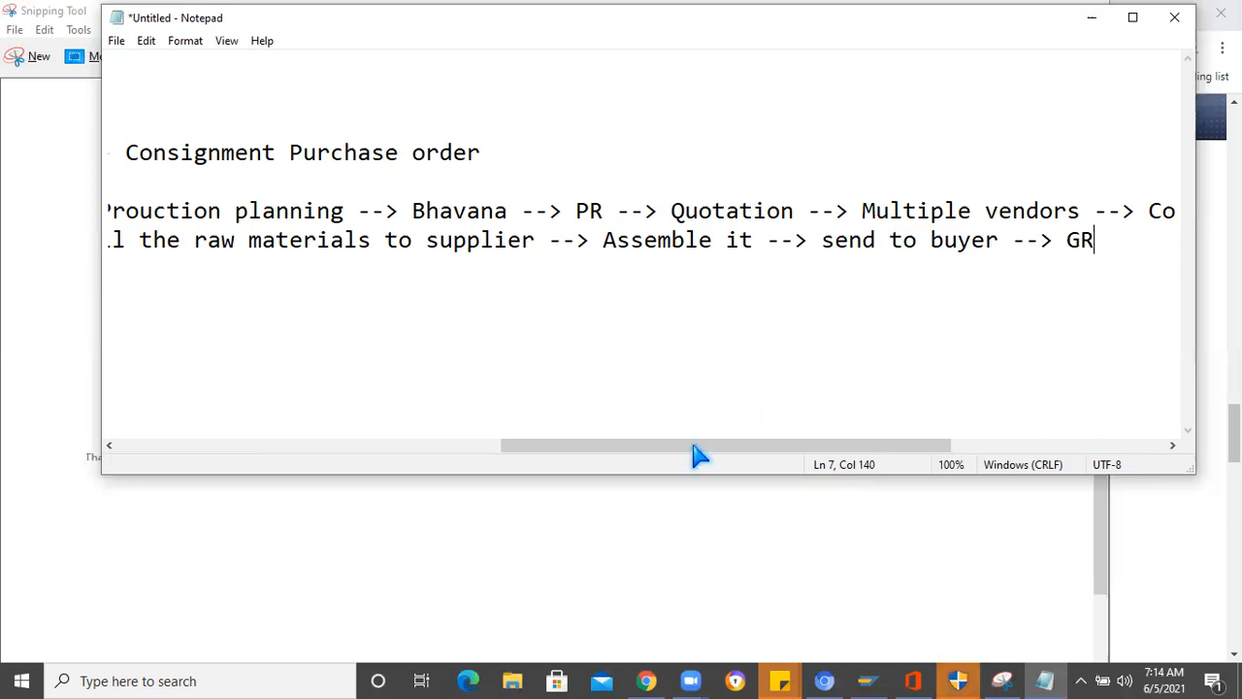
- Append "--> Purchasing" to the Center Electrode line
{"action": "left_click_drag", "start_coordinate": [573, 449], "coordinate": [684, 340]}
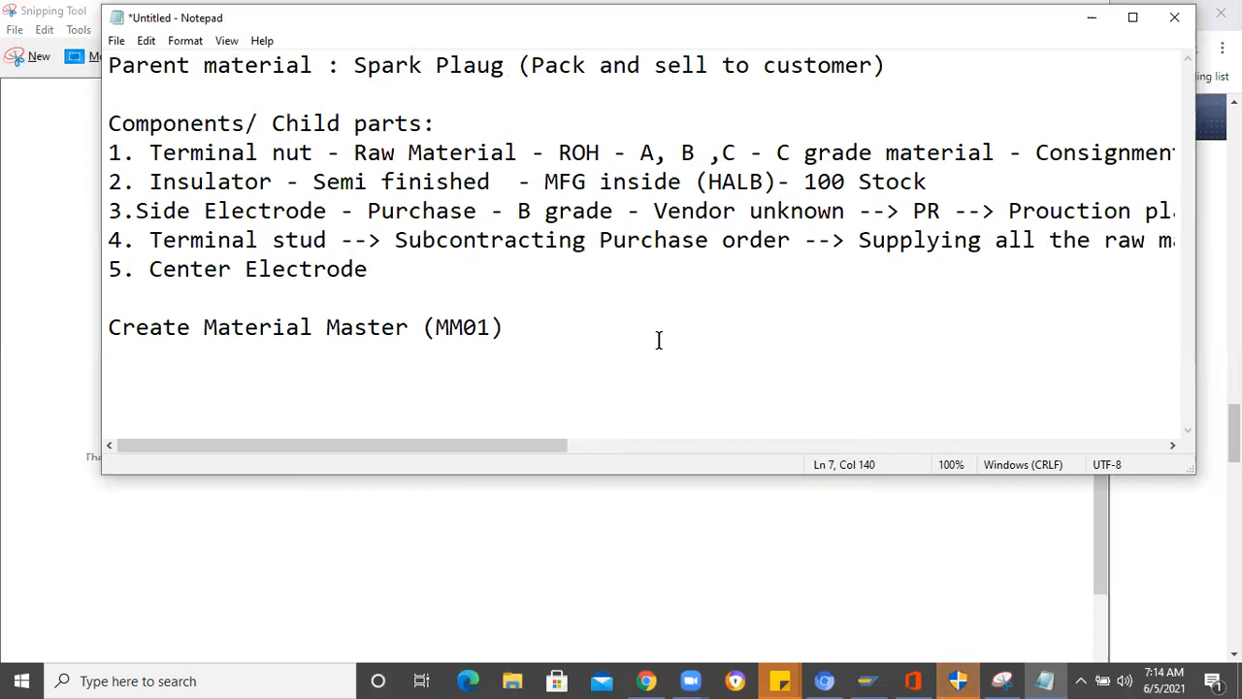
{"action": "left_click", "coordinate": [377, 267]}
{"action": "type", "text": "--> "}
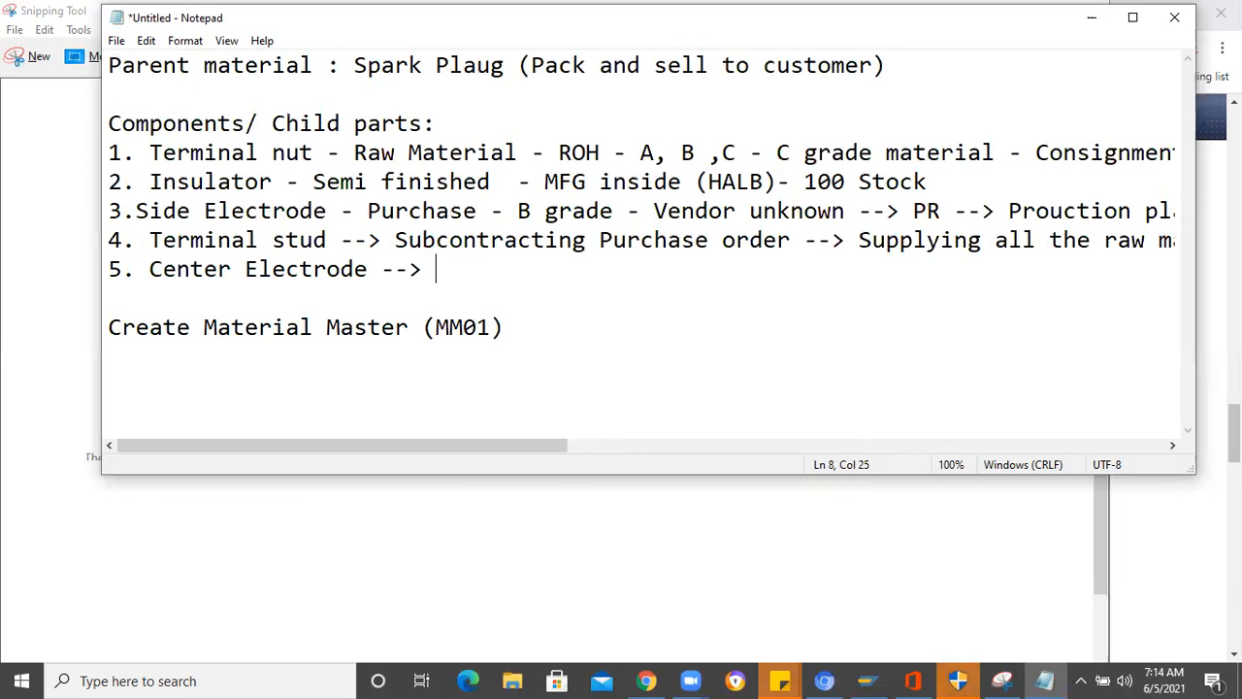
{"action": "type", "text": "Purch"}
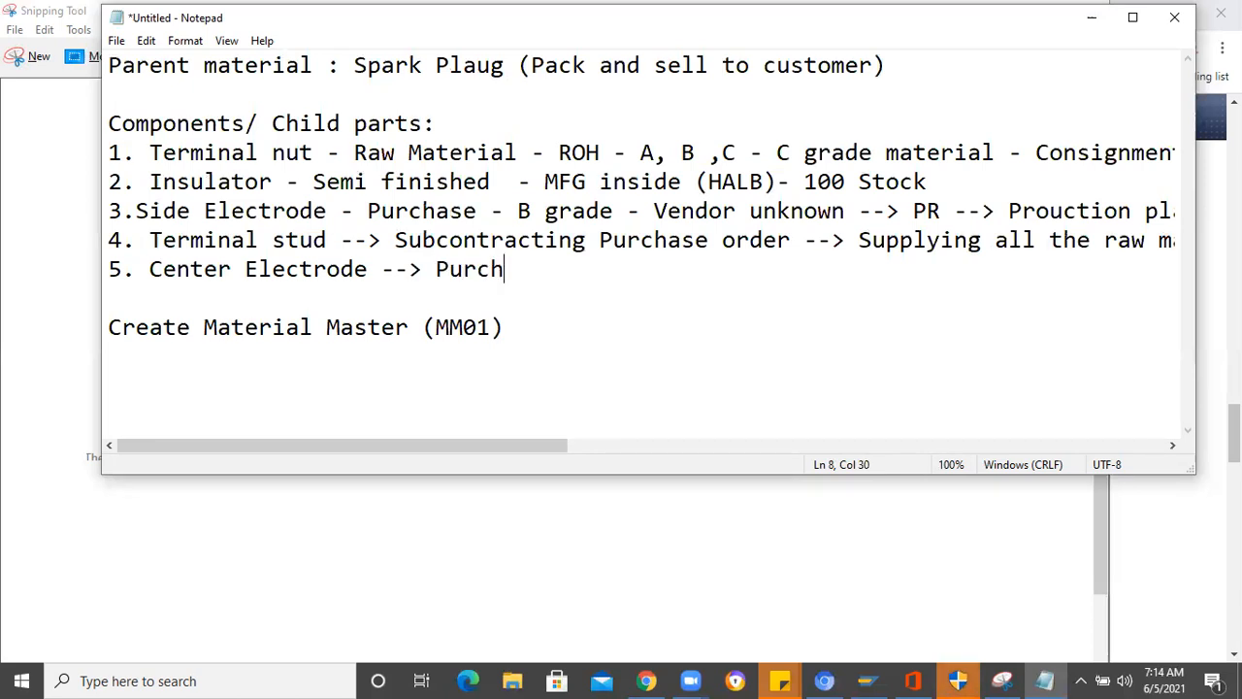
{"action": "type", "text": "asing"}
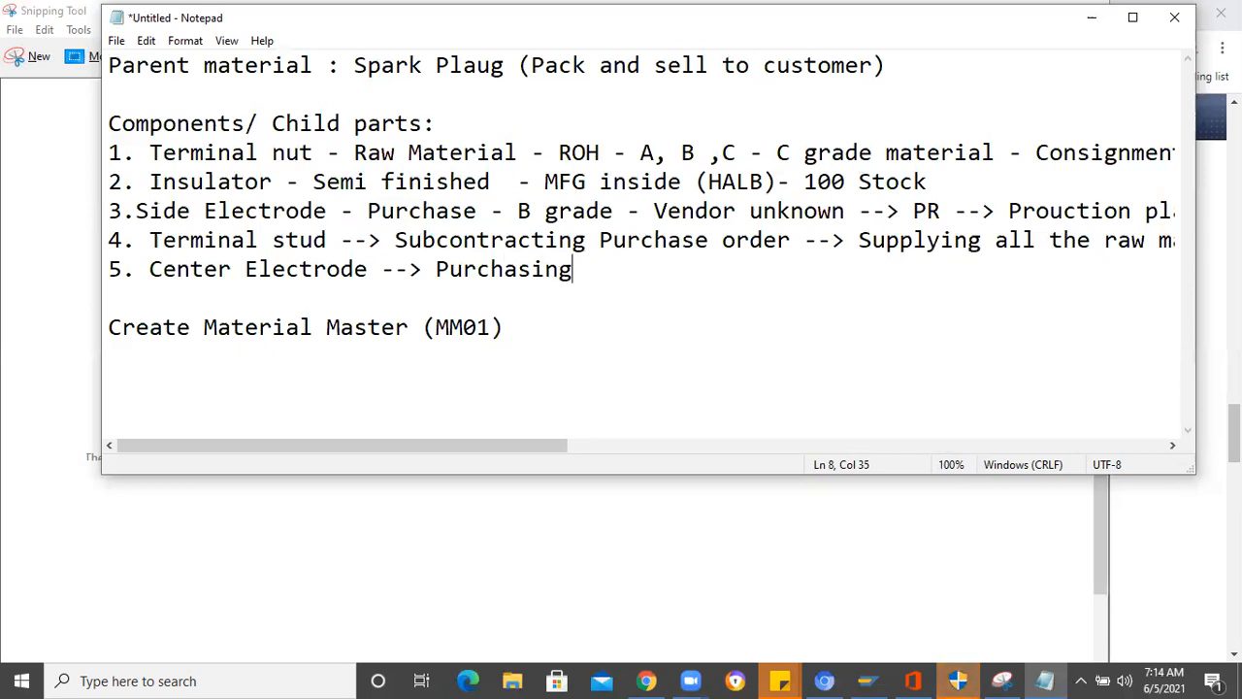
- Leave a blank line below the Center Electrode entry and start a new line reading "Parent material:"
{"action": "key", "text": "Return"}
{"action": "key", "text": "Return"}
{"action": "type", "text": "Parent ma"}
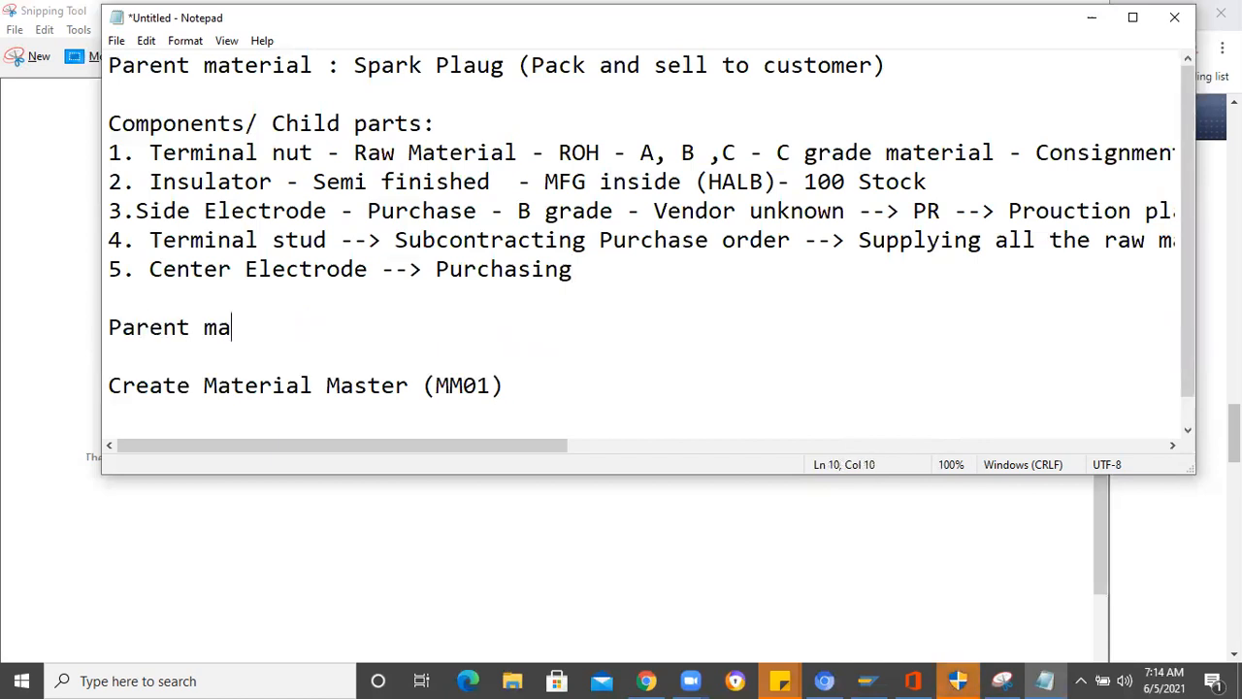
{"action": "type", "text": "terial: Assemble the "}
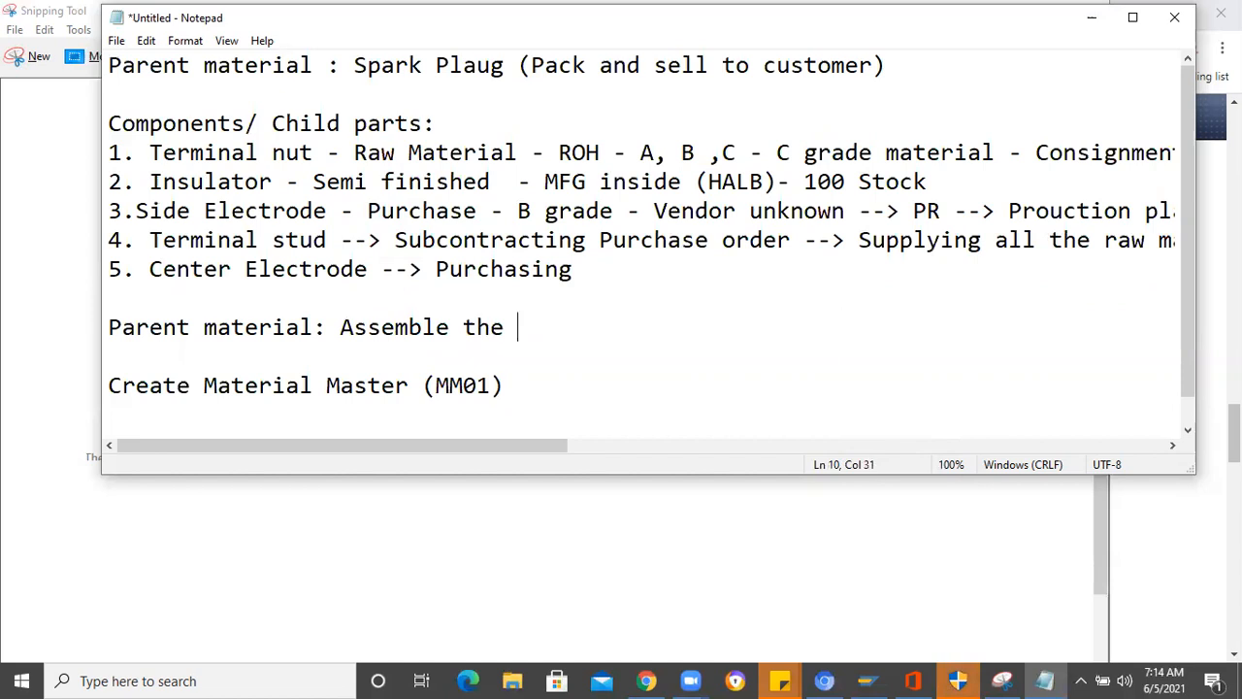
{"action": "type", "text": "compo"}
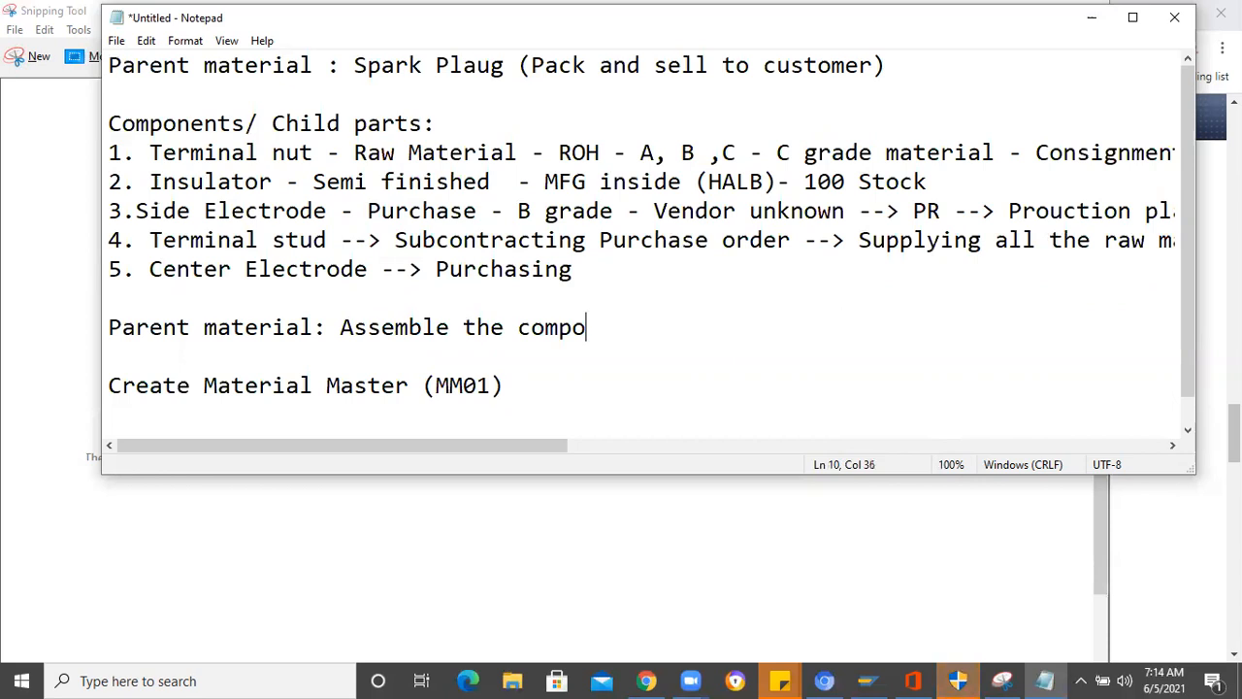
{"action": "type", "text": "nents and ge"}
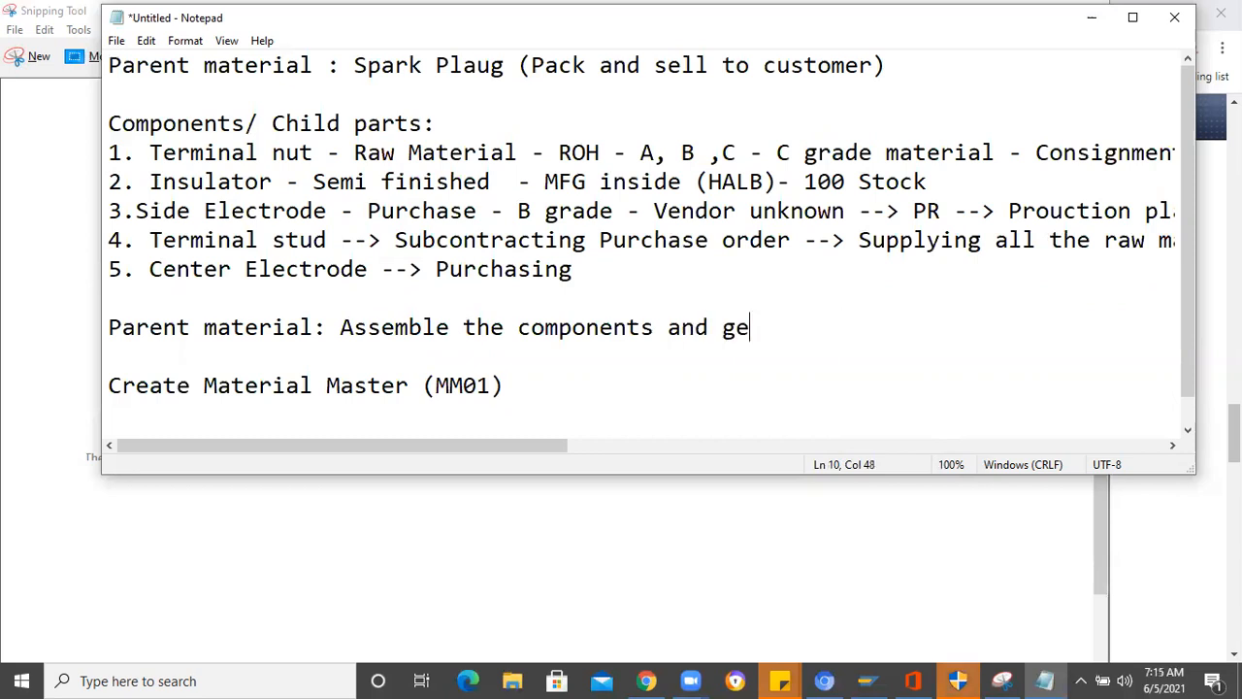
- Continue the new Parent material line with "and get final product"
{"action": "type", "text": "t final pr"}
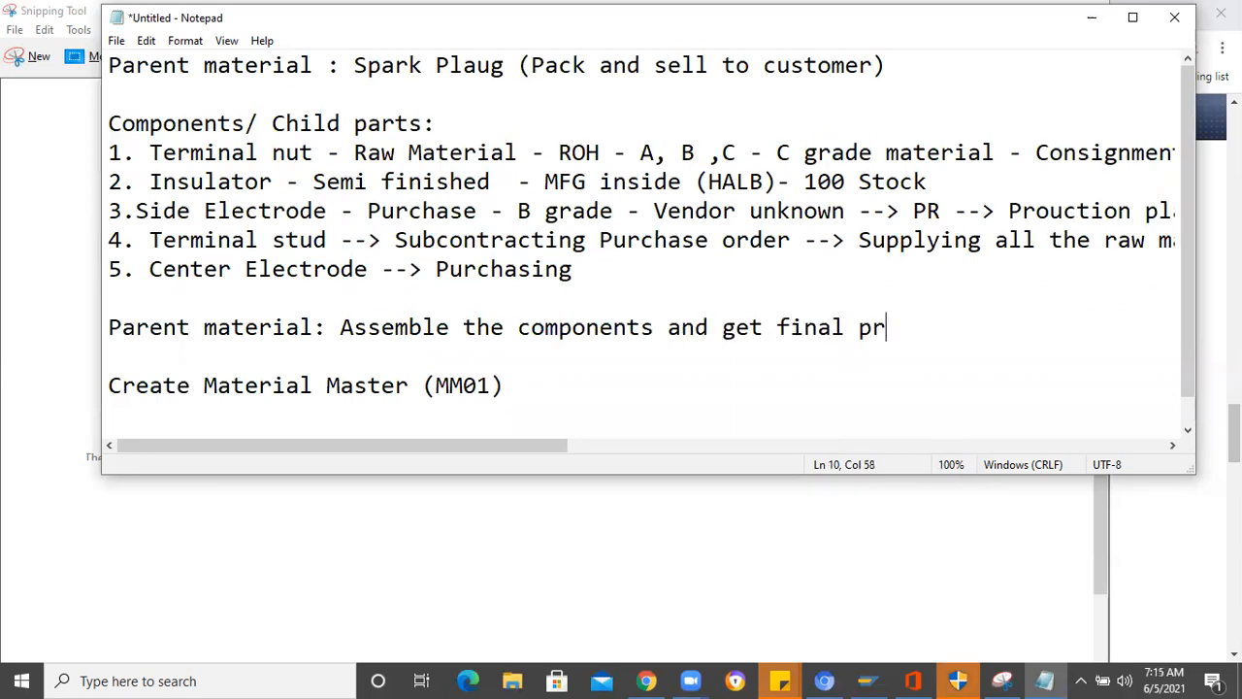
{"action": "type", "text": "oduct --> Produc"}
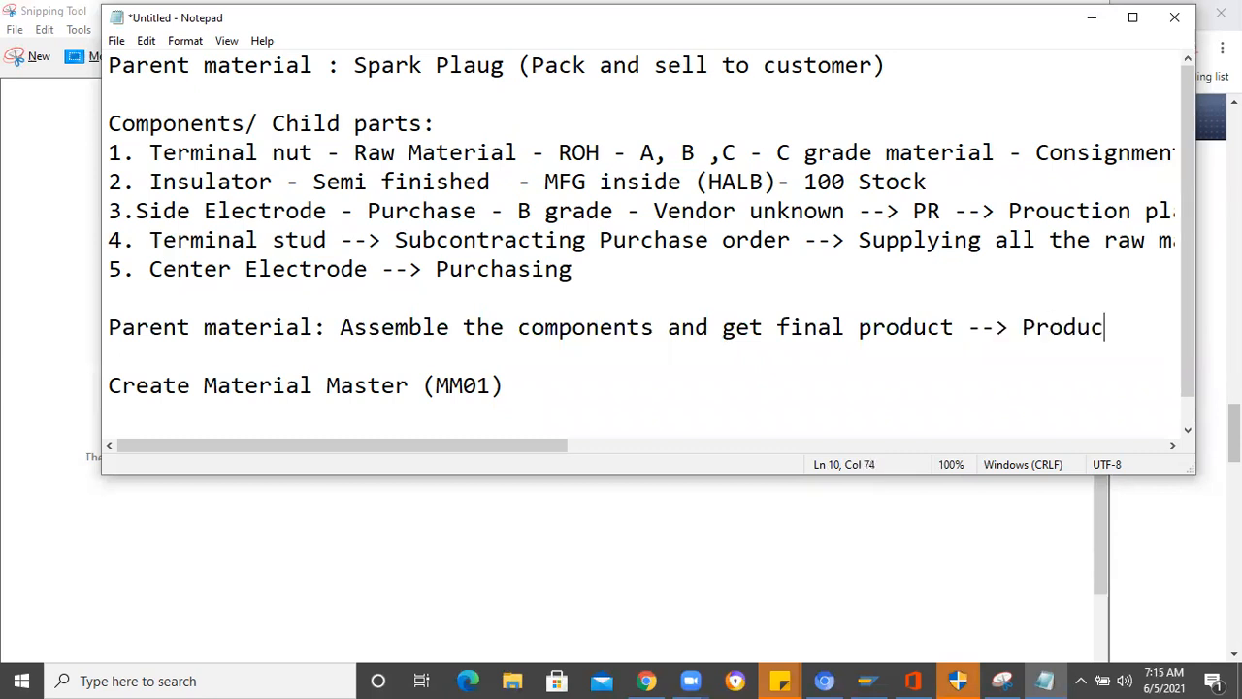
{"action": "type", "text": "tion order --"}
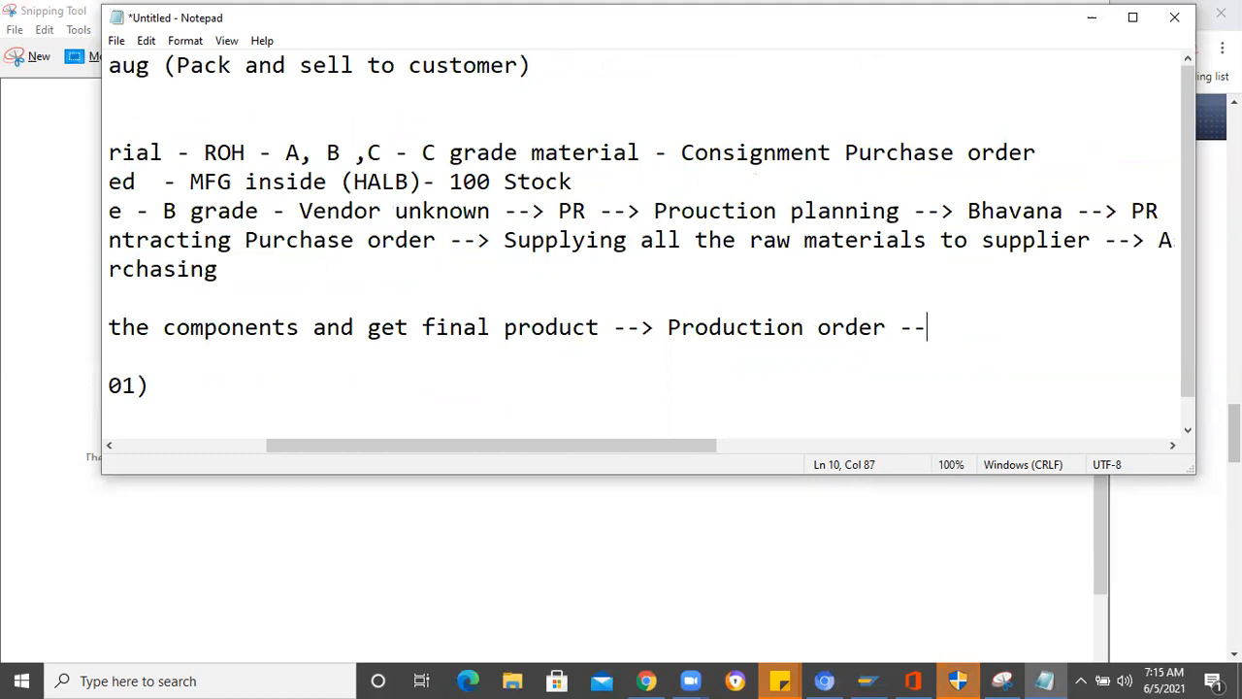
- Extend the new Parent material line after "Production order" with "--> Consider storage location"
{"action": "type", "text": ">"}
{"action": "type", "text": " Co"}
{"action": "type", "text": "nsider "}
{"action": "type", "text": "st"}
{"action": "type", "text": "pra"}
{"action": "key", "text": "BackSpace"}
{"action": "key", "text": "BackSpace"}
{"action": "key", "text": "BackSpace"}
{"action": "type", "text": "orage location"}
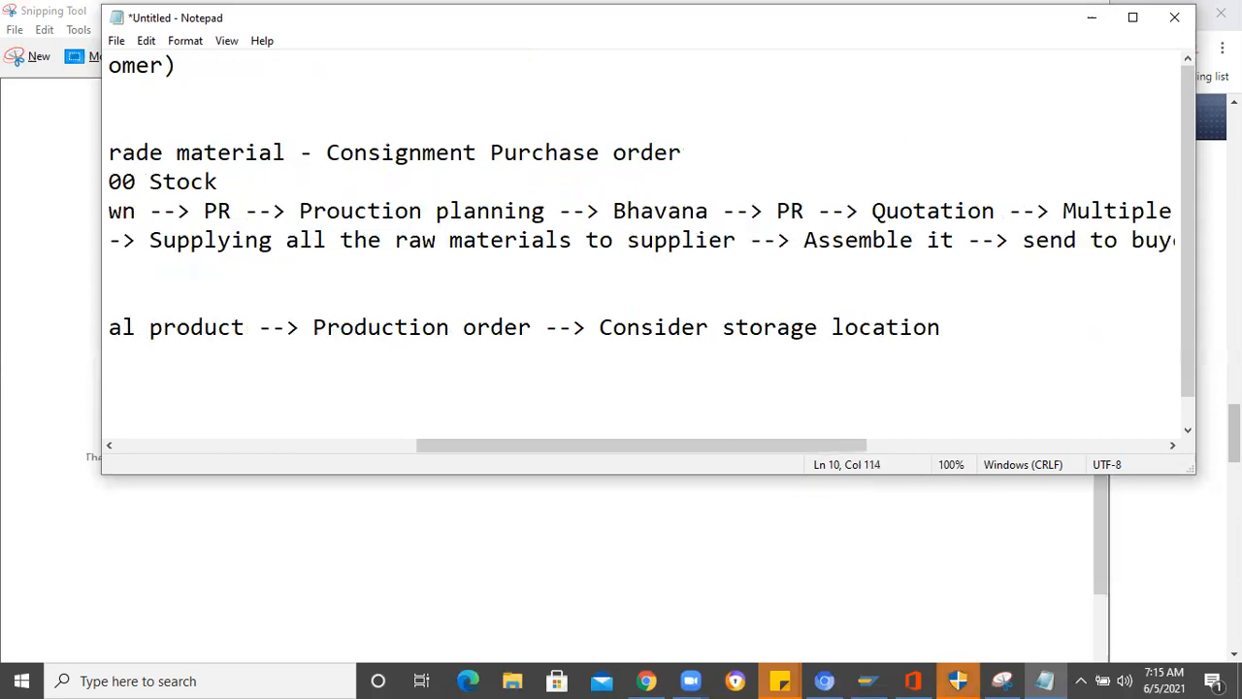
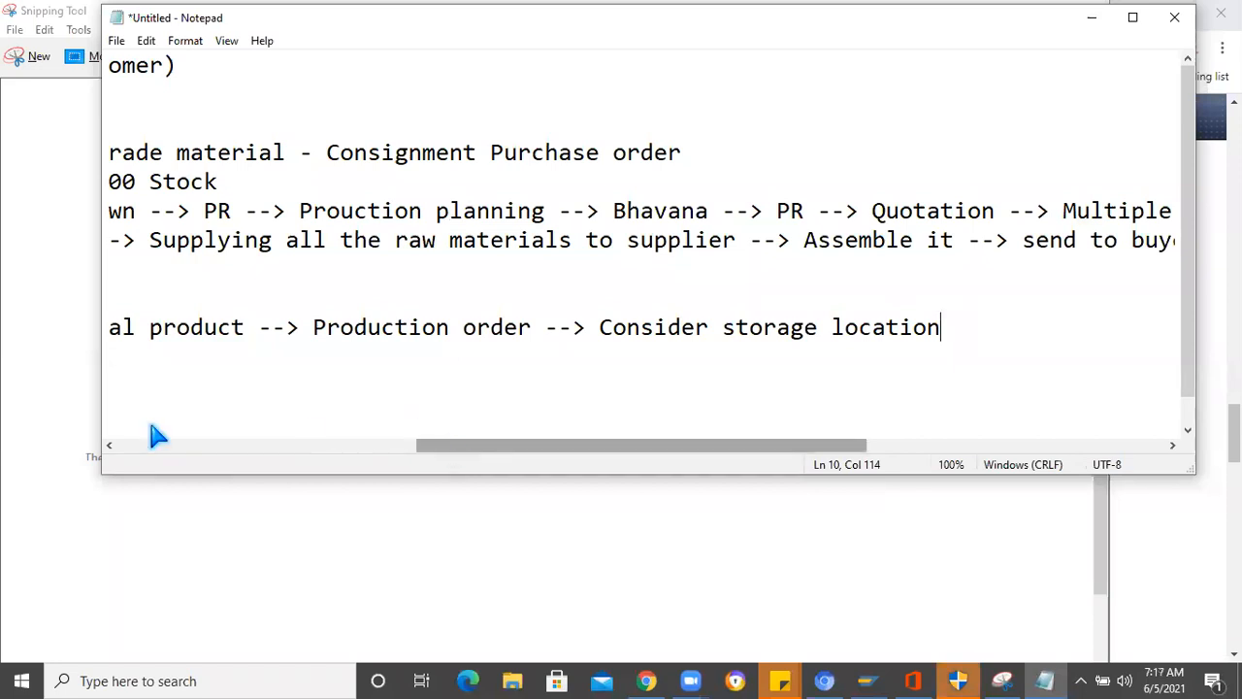
- Correct the parent material's name in the first line to "Spark Plug" and maximize the Notepad window
{"action": "scroll", "coordinate": [135, 421], "scroll_direction": "left", "scroll_amount": 5}
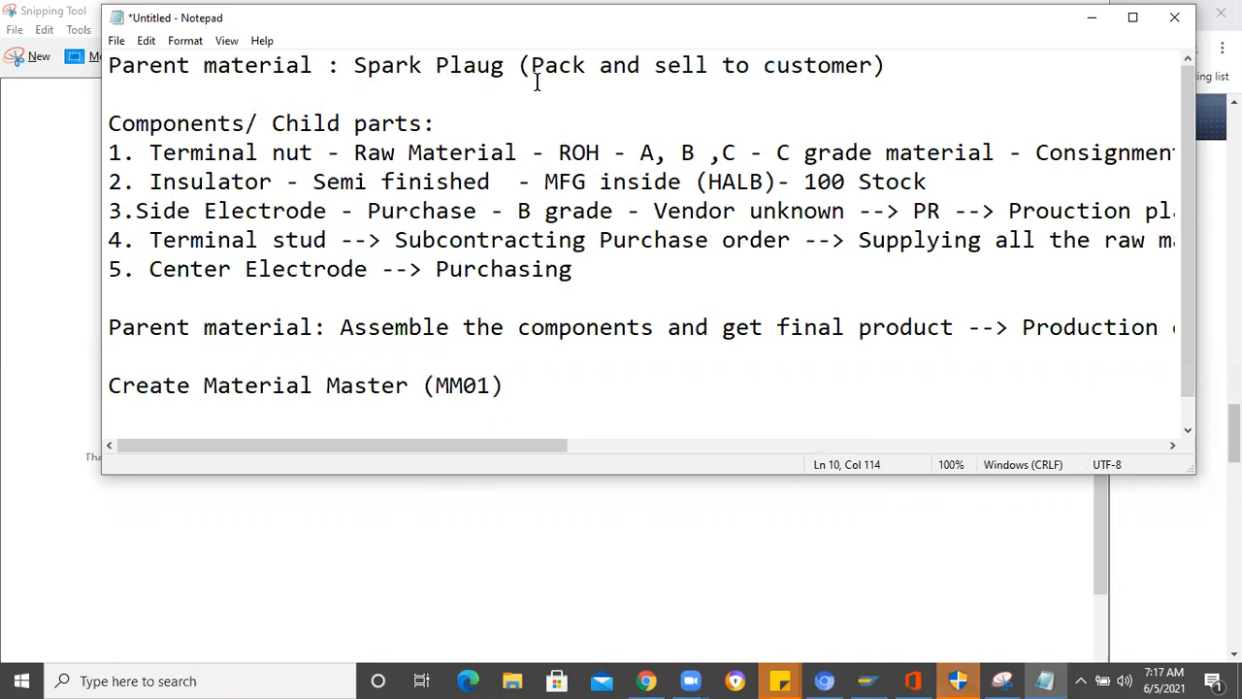
{"action": "left_click", "coordinate": [480, 68]}
{"action": "key", "text": "BackSpace"}
{"action": "left_click", "coordinate": [551, 393]}
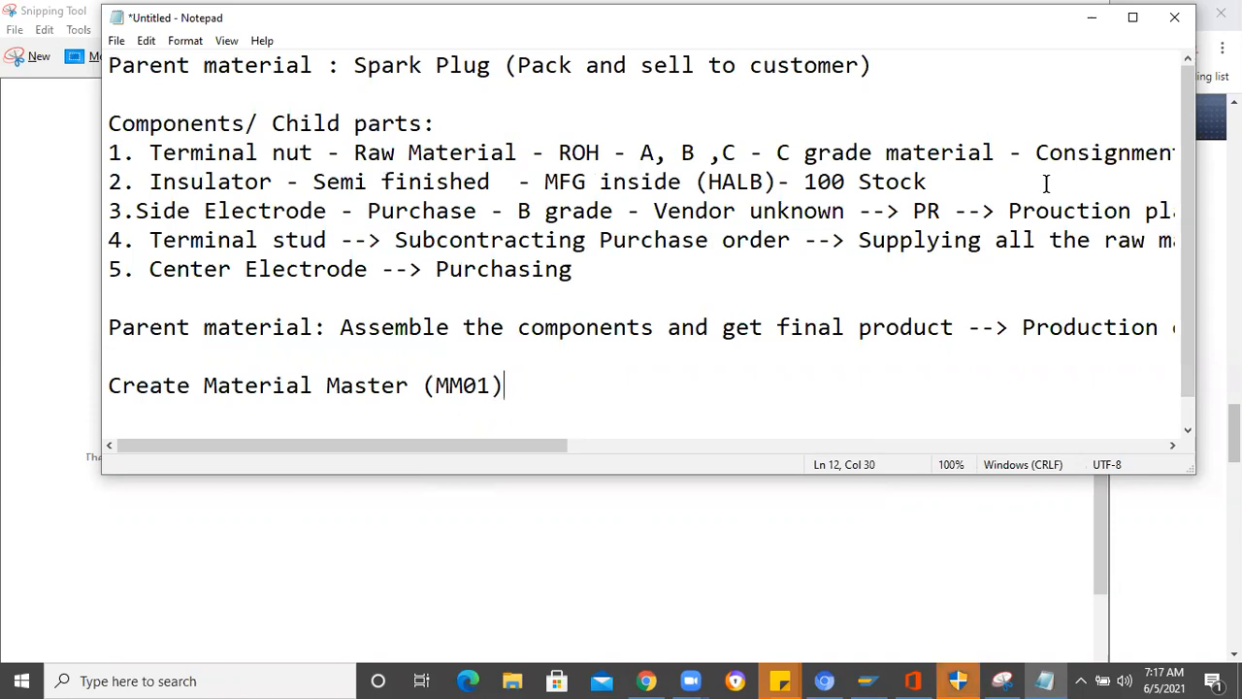
{"action": "left_click", "coordinate": [1131, 24]}
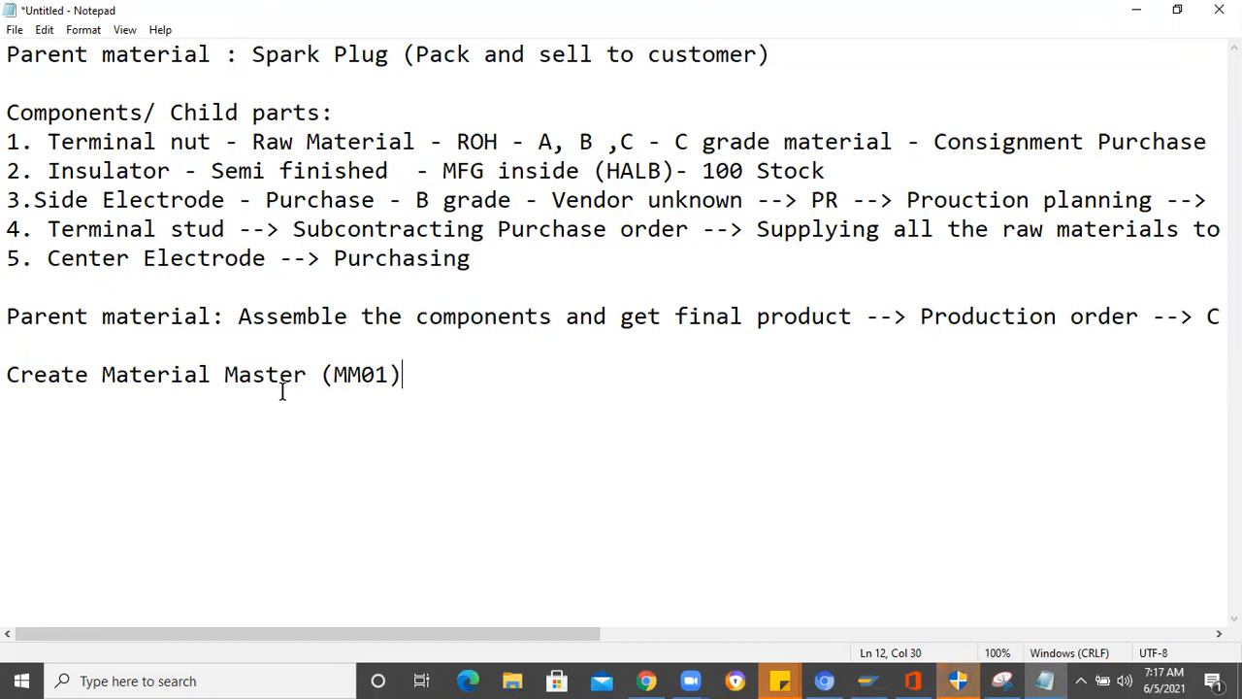
{"action": "left_click", "coordinate": [524, 483]}
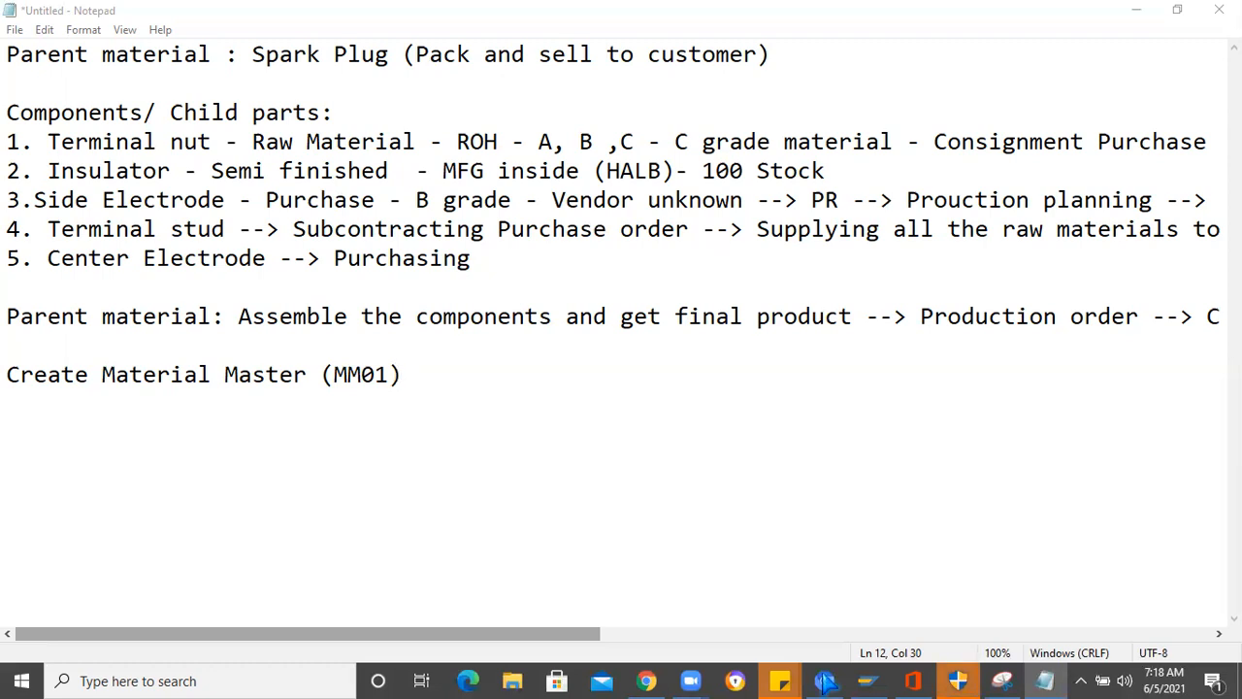
- Switch to SAP Logon, open the saved connection and log on to client 800 with the user name and account password
{"action": "left_click", "coordinate": [871, 682]}
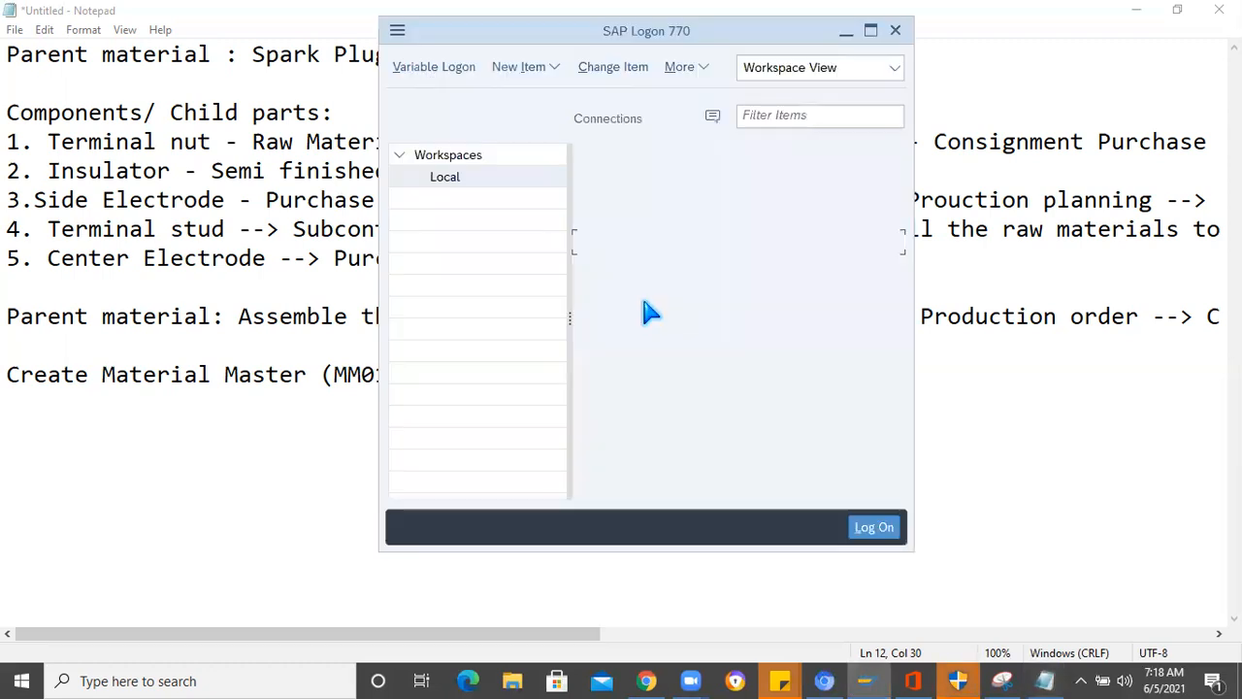
{"action": "left_click", "coordinate": [656, 250]}
{"action": "double_click", "coordinate": [656, 251]}
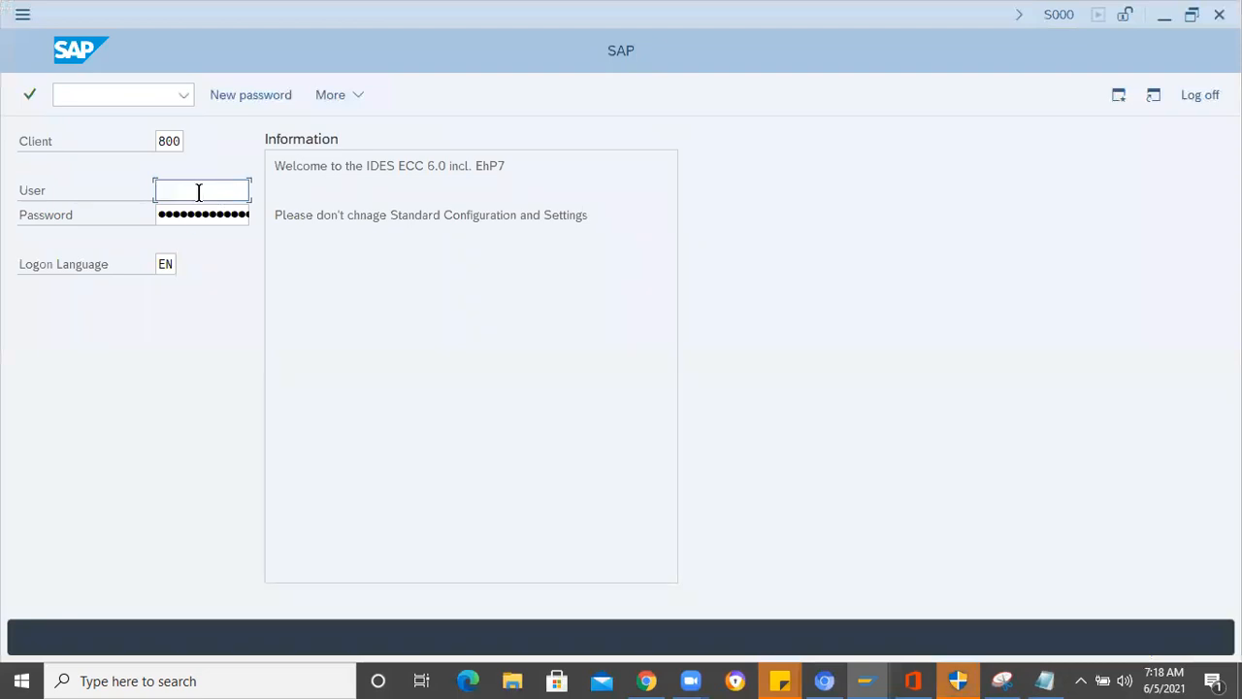
{"action": "left_click", "coordinate": [198, 192]}
{"action": "left_click", "coordinate": [189, 213]}
{"action": "type", "text": "•••••••"}
{"action": "key", "text": "Return"}
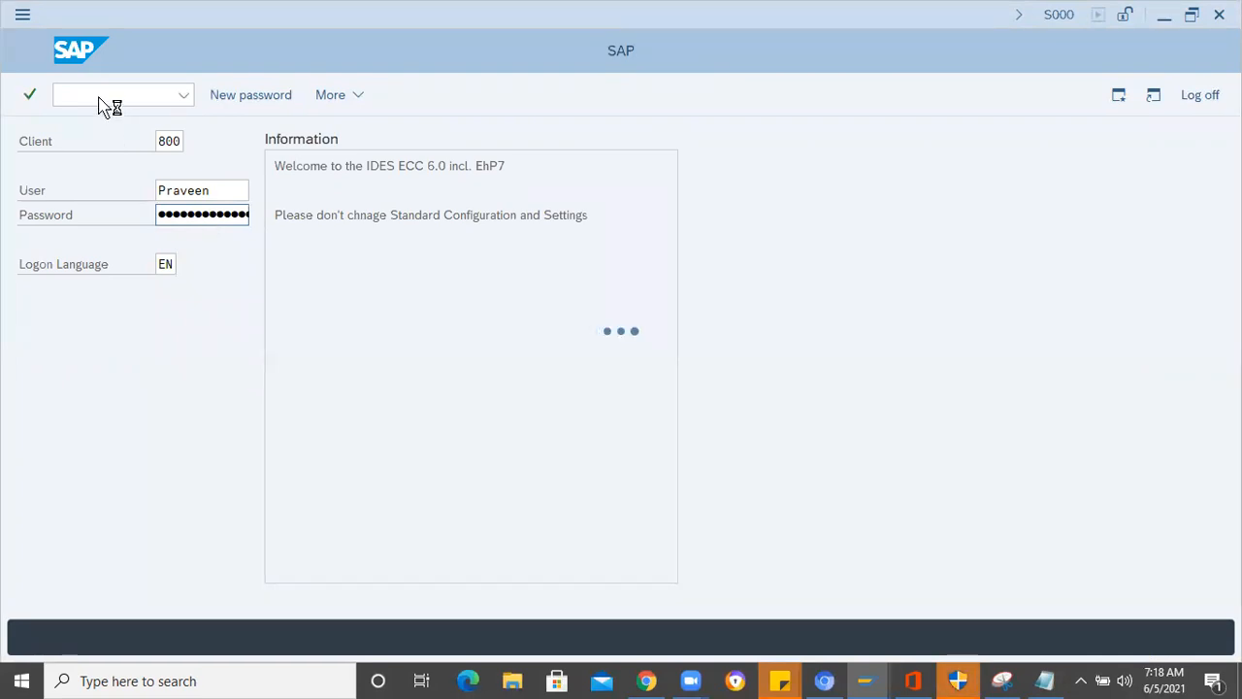
- Start transaction MM01 for creating a material
{"action": "type", "text": "mm01"}
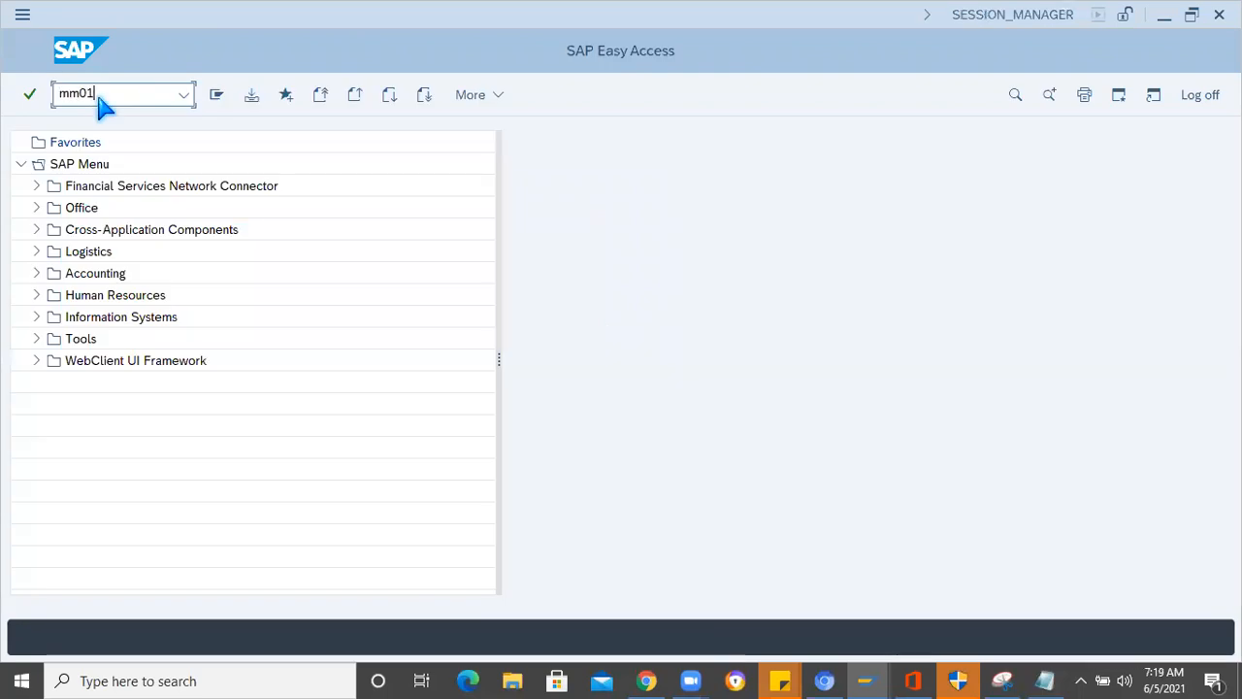
{"action": "key", "text": "Return"}
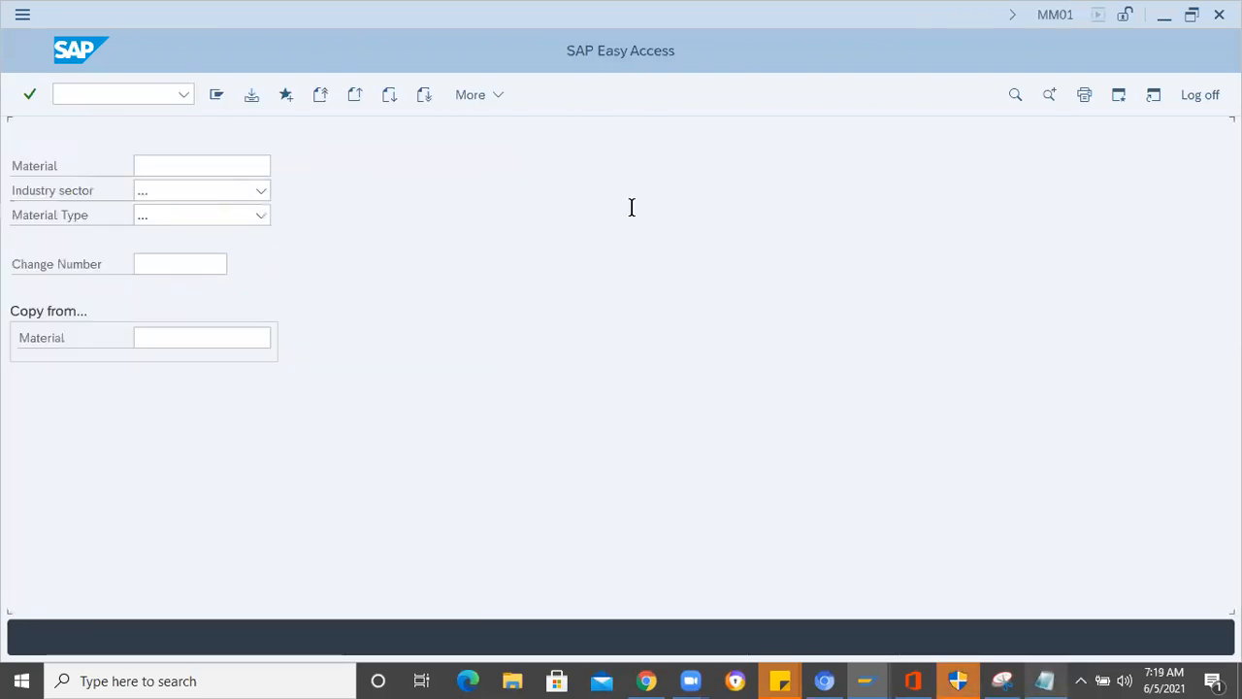
- Copy "Terminal nut" from the Notepad component list into the Material field of the SAP material creation screen
{"action": "key", "text": "alt+Tab"}
{"action": "double_click", "coordinate": [180, 142]}
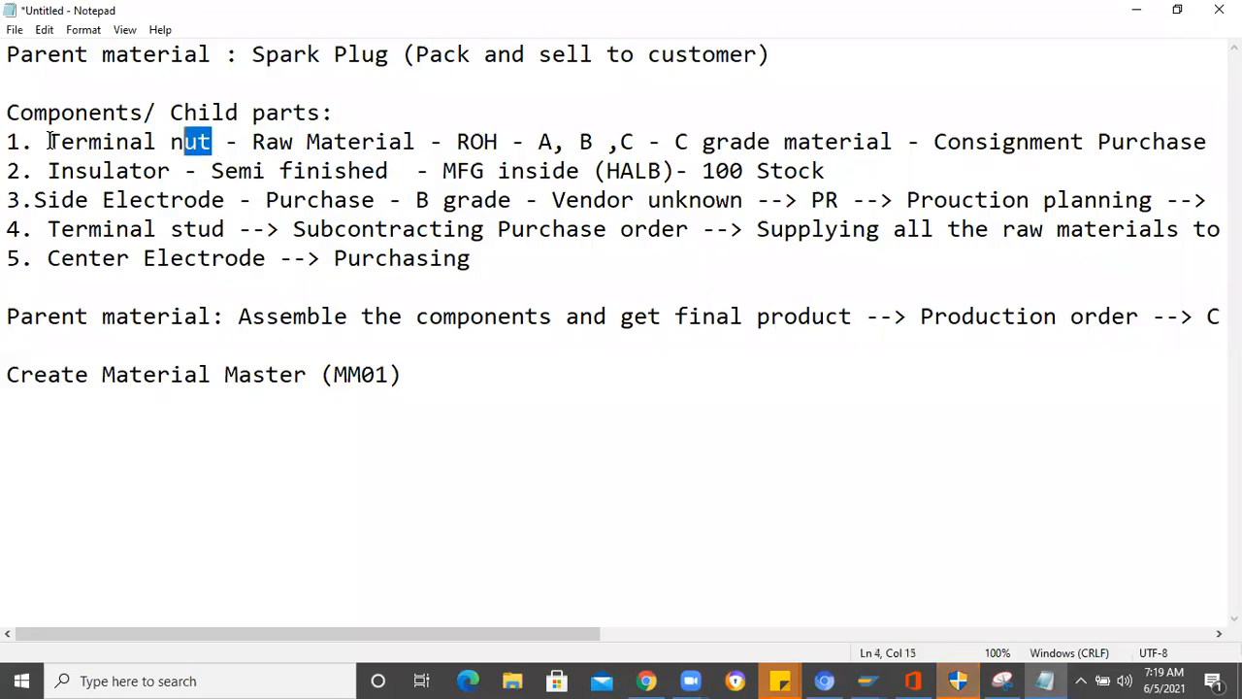
{"action": "left_click", "coordinate": [48, 141], "text": "shift"}
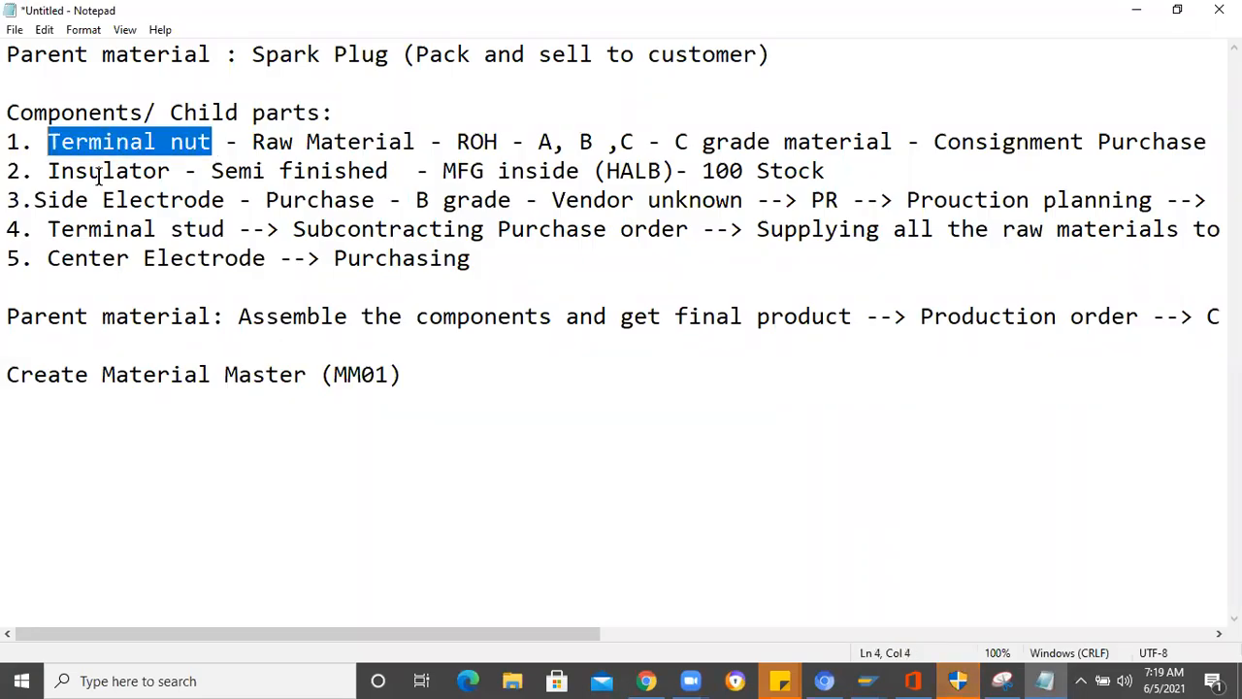
{"action": "key", "text": "alt+Tab"}
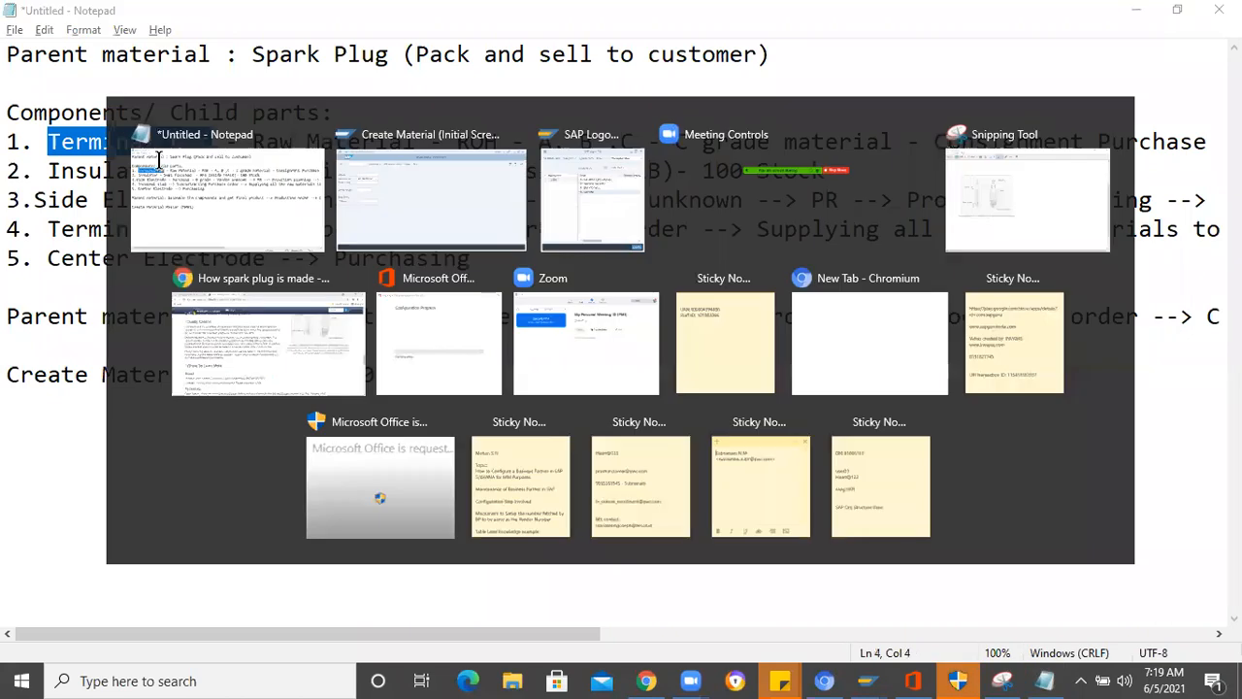
{"action": "type", "text": "Terminal nut"}
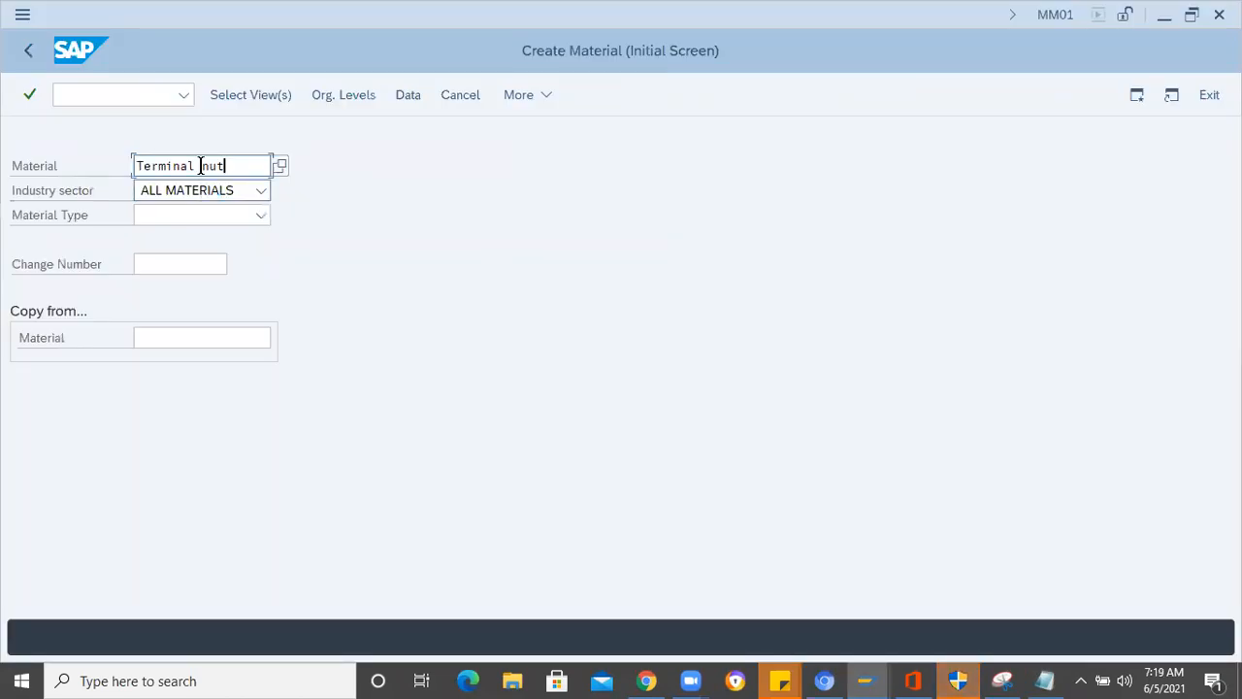
- Change the entered material name to "Terminal NUT"
{"action": "key", "text": "Left"}
{"action": "key", "text": "Left"}
{"action": "key", "text": "Left"}
{"action": "key", "text": "BackSpace"}
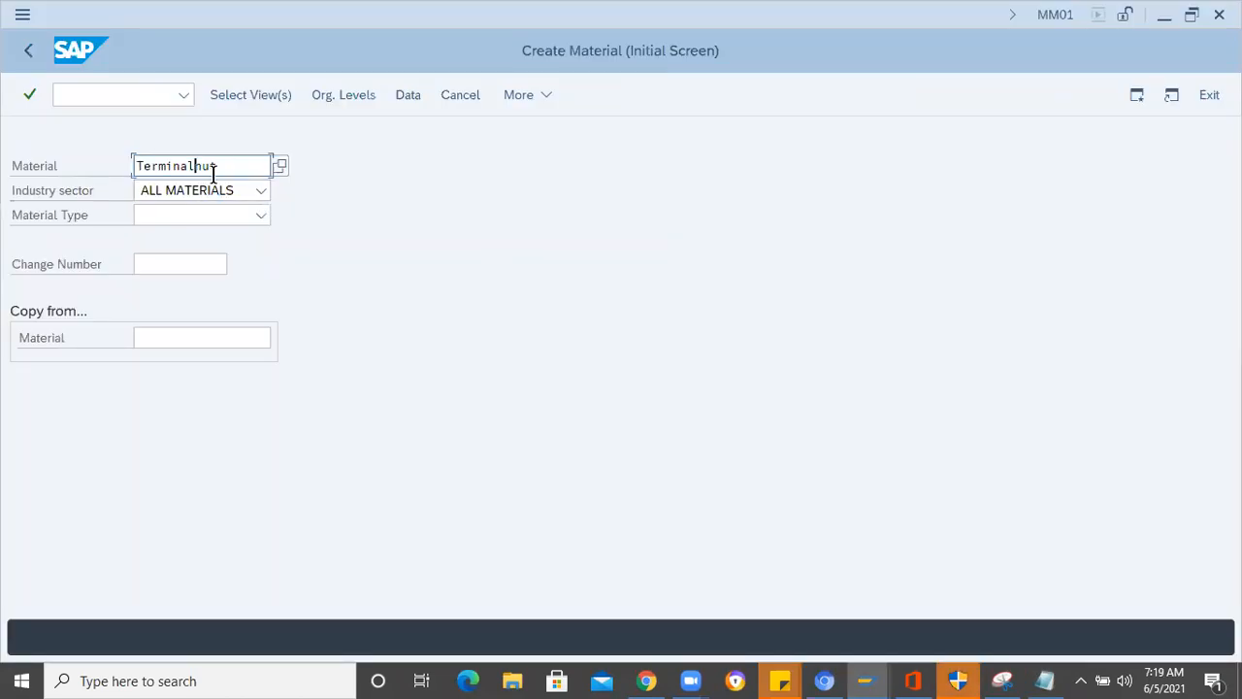
{"action": "key", "text": "End"}
{"action": "key", "text": "BackSpace"}
{"action": "key", "text": "BackSpace"}
{"action": "key", "text": "BackSpace"}
{"action": "type", "text": "NUT"}
- Set the industry sector of the new material to Automobile industry, key "/"
{"action": "left_click", "coordinate": [265, 199]}
{"action": "scroll", "coordinate": [266, 204], "scroll_direction": "down", "scroll_amount": 2}
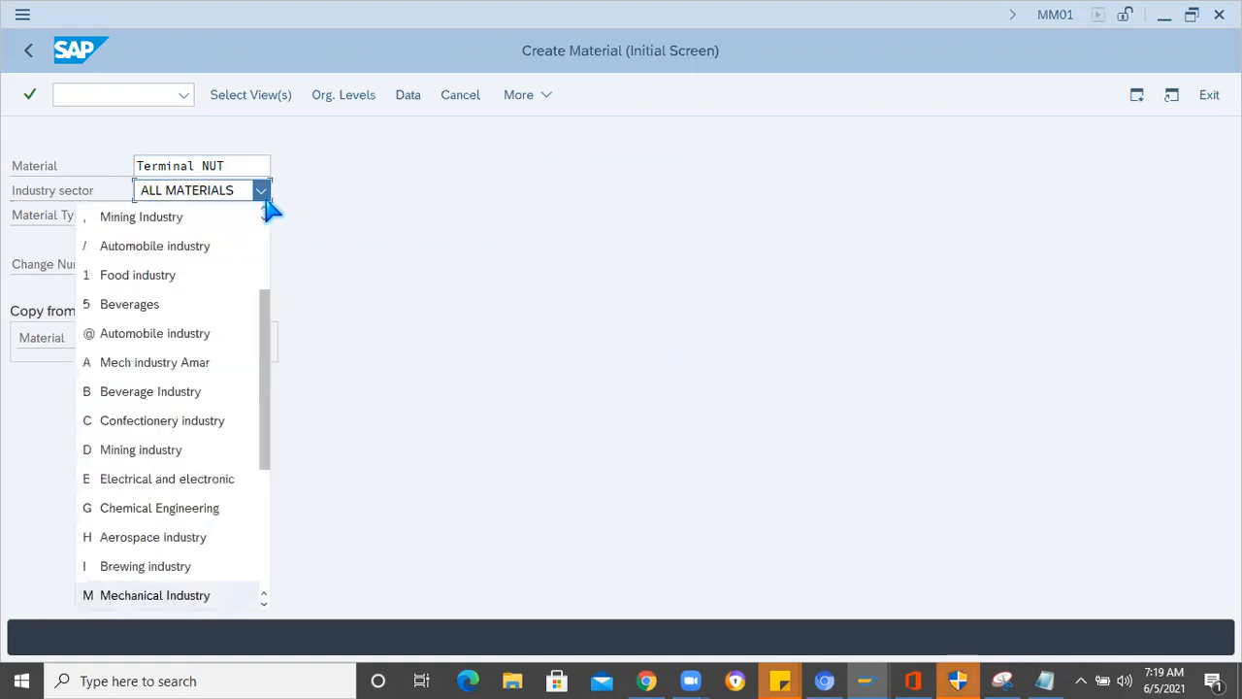
{"action": "left_click", "coordinate": [199, 248]}
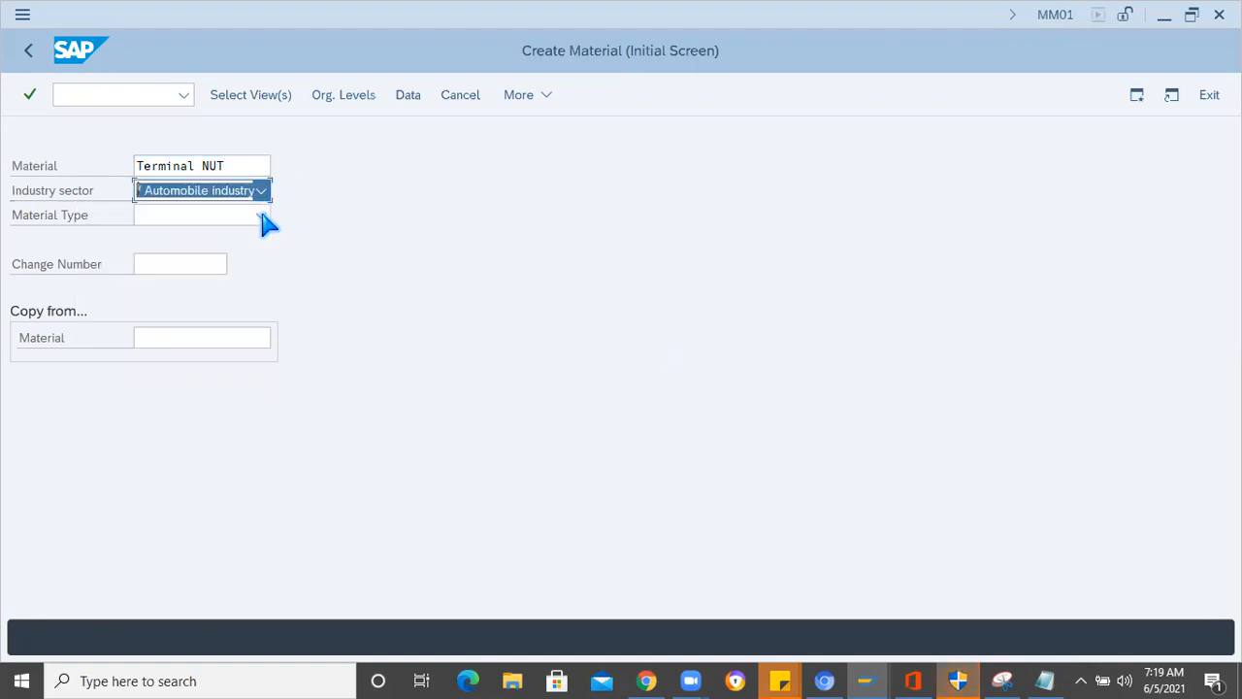
- Set the material type to ROH RAW MATERIAL STANDARD and proceed to the view selection
{"action": "left_click", "coordinate": [263, 217]}
{"action": "scroll", "coordinate": [263, 222], "scroll_direction": "down", "scroll_amount": 5}
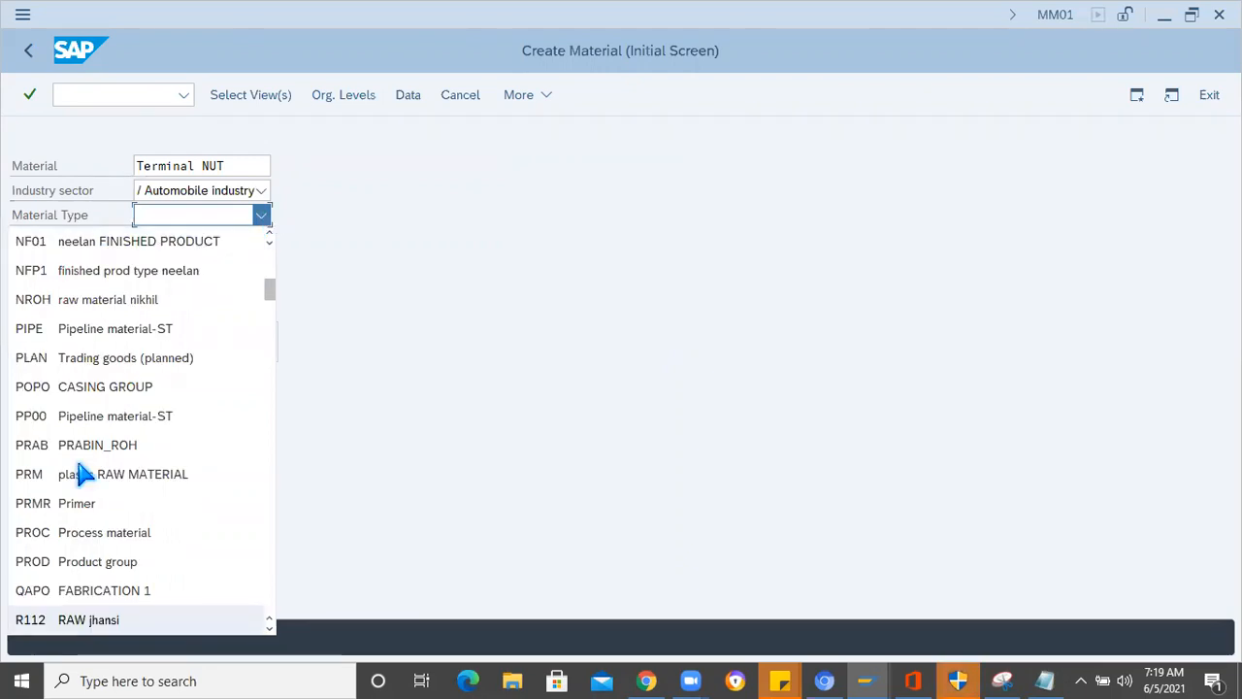
{"action": "scroll", "coordinate": [78, 549], "scroll_direction": "down", "scroll_amount": 1}
{"action": "scroll", "coordinate": [78, 549], "scroll_direction": "down", "scroll_amount": 1}
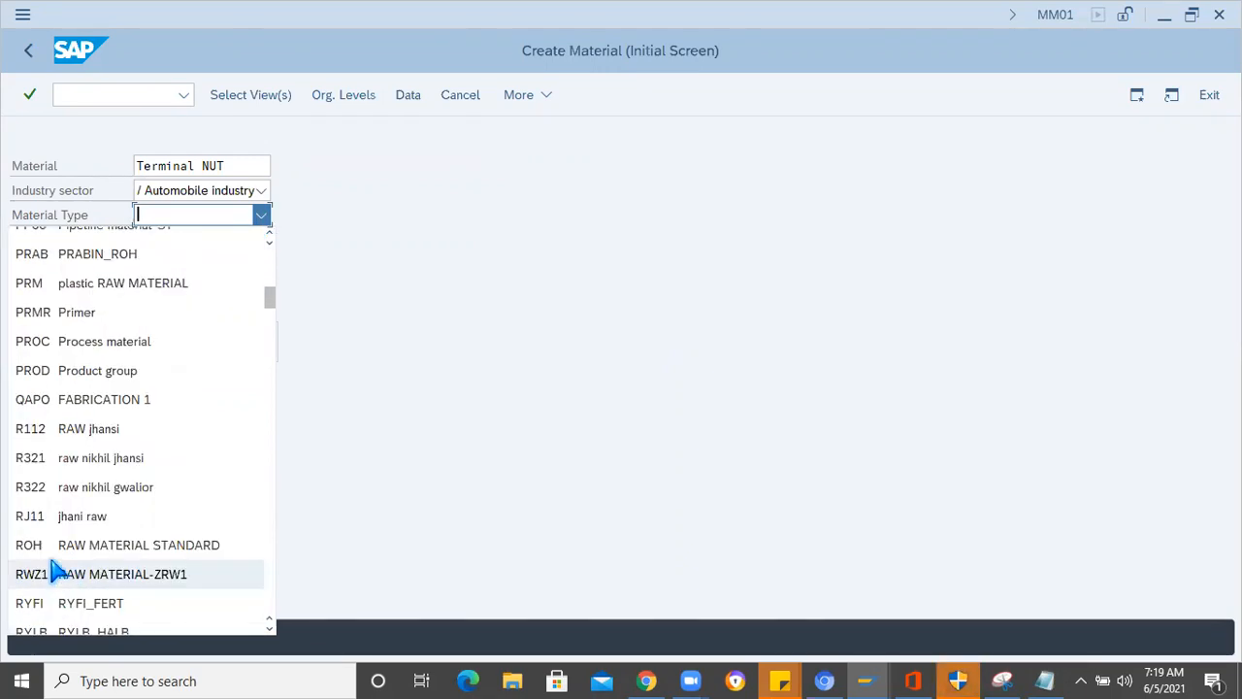
{"action": "scroll", "coordinate": [29, 524], "scroll_direction": "down", "scroll_amount": 2}
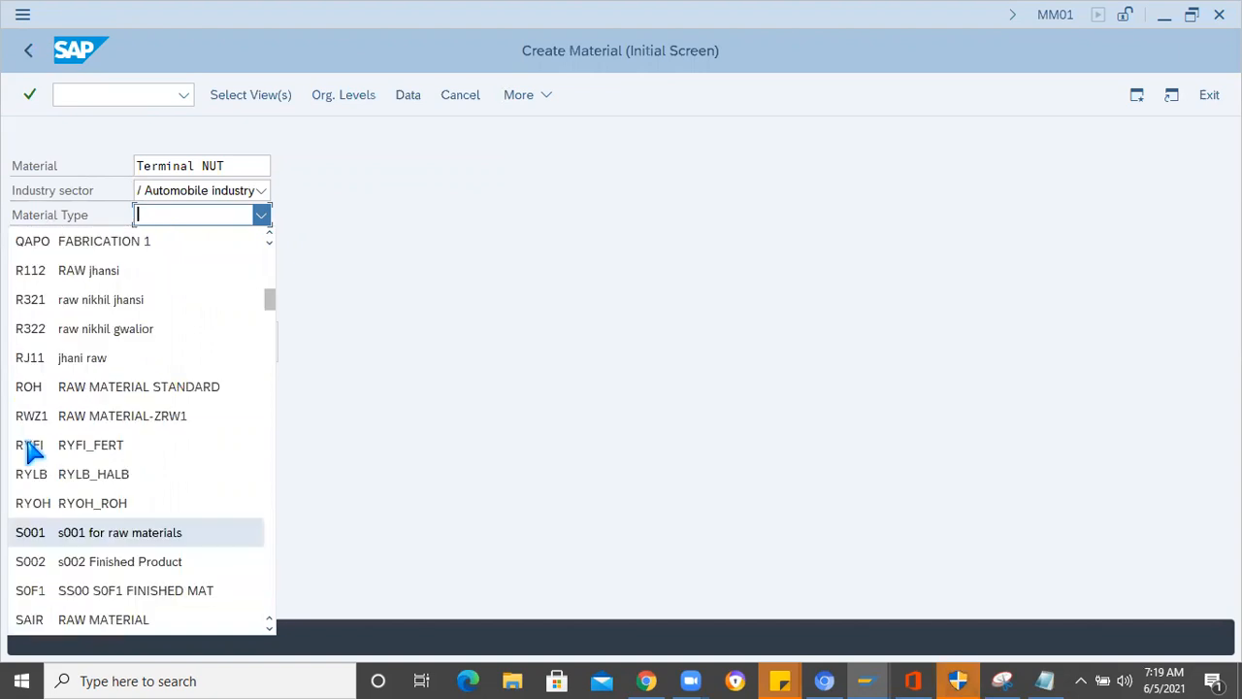
{"action": "left_click", "coordinate": [33, 388]}
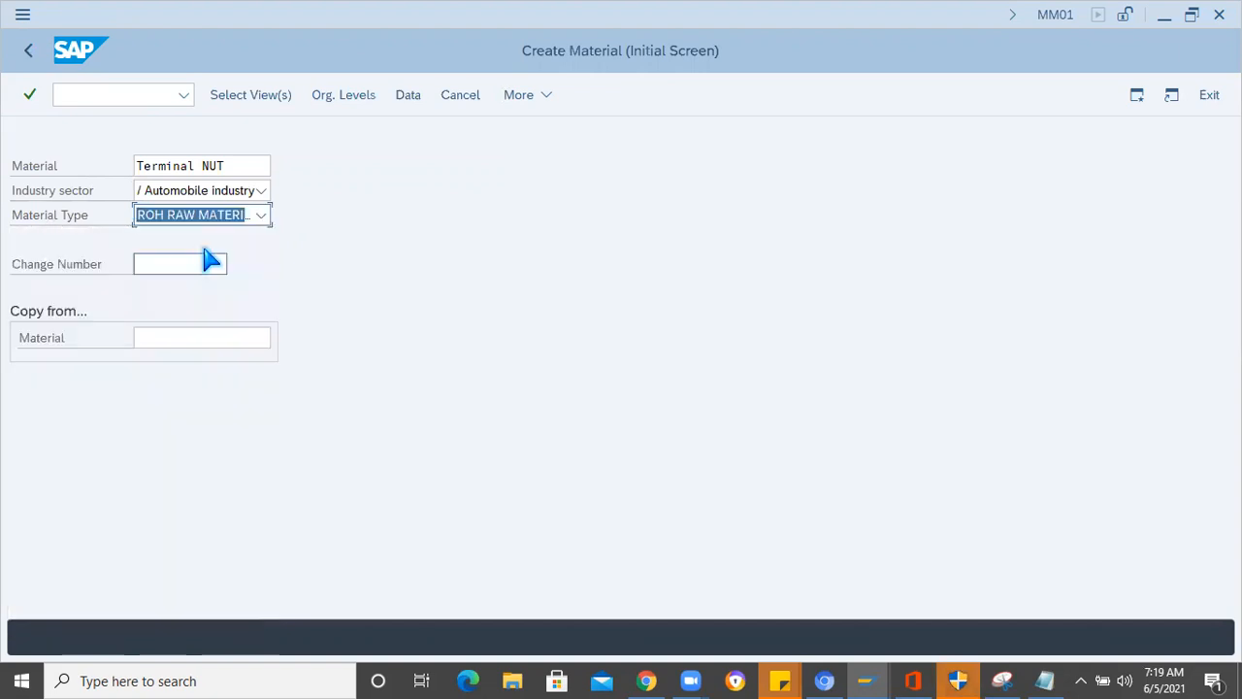
{"action": "left_click", "coordinate": [260, 218]}
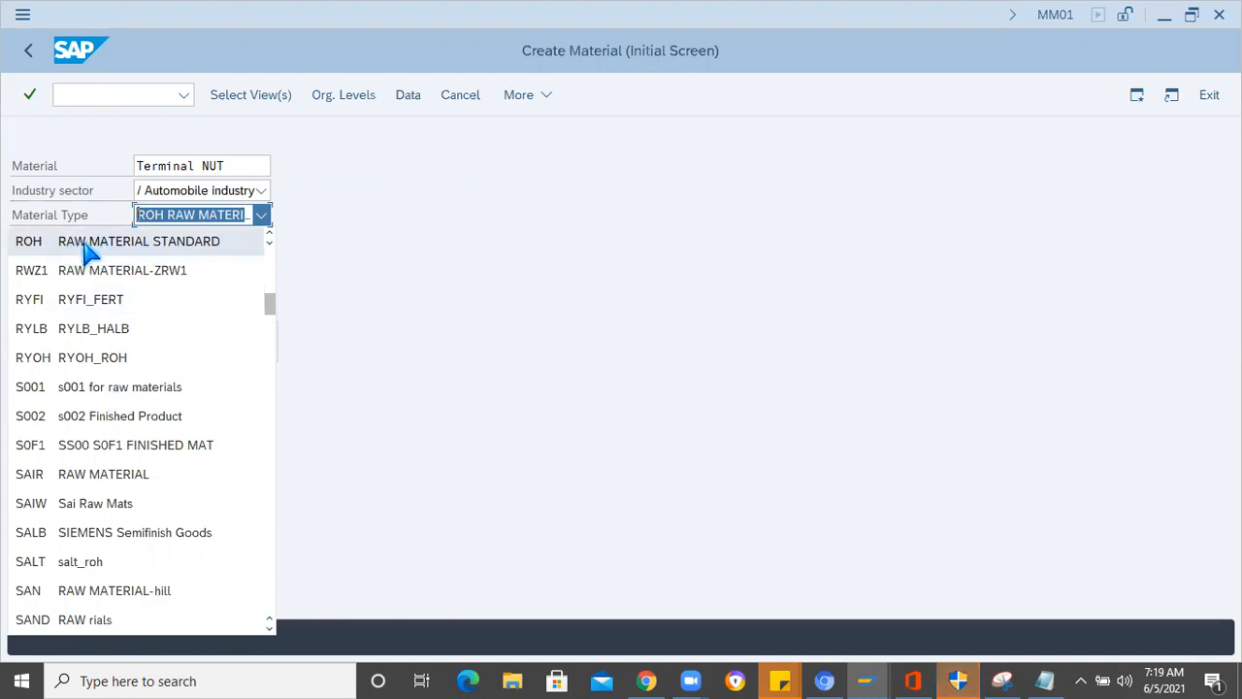
{"action": "left_click", "coordinate": [433, 298]}
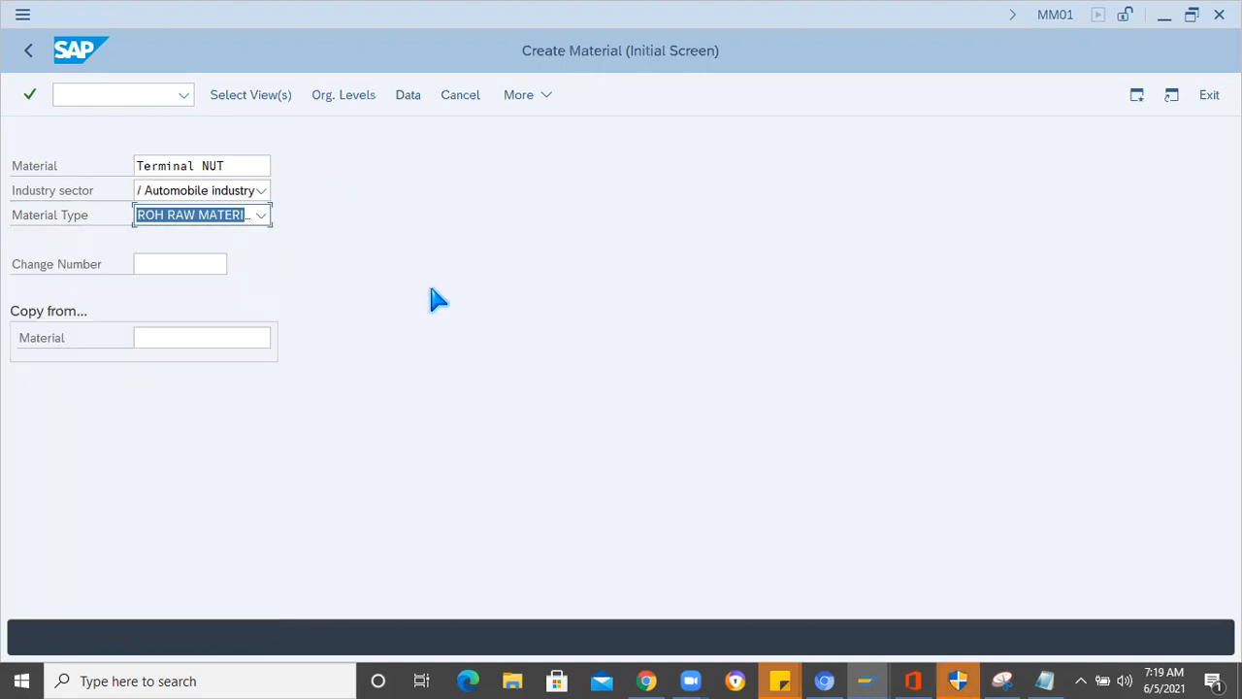
{"action": "key", "text": "Return"}
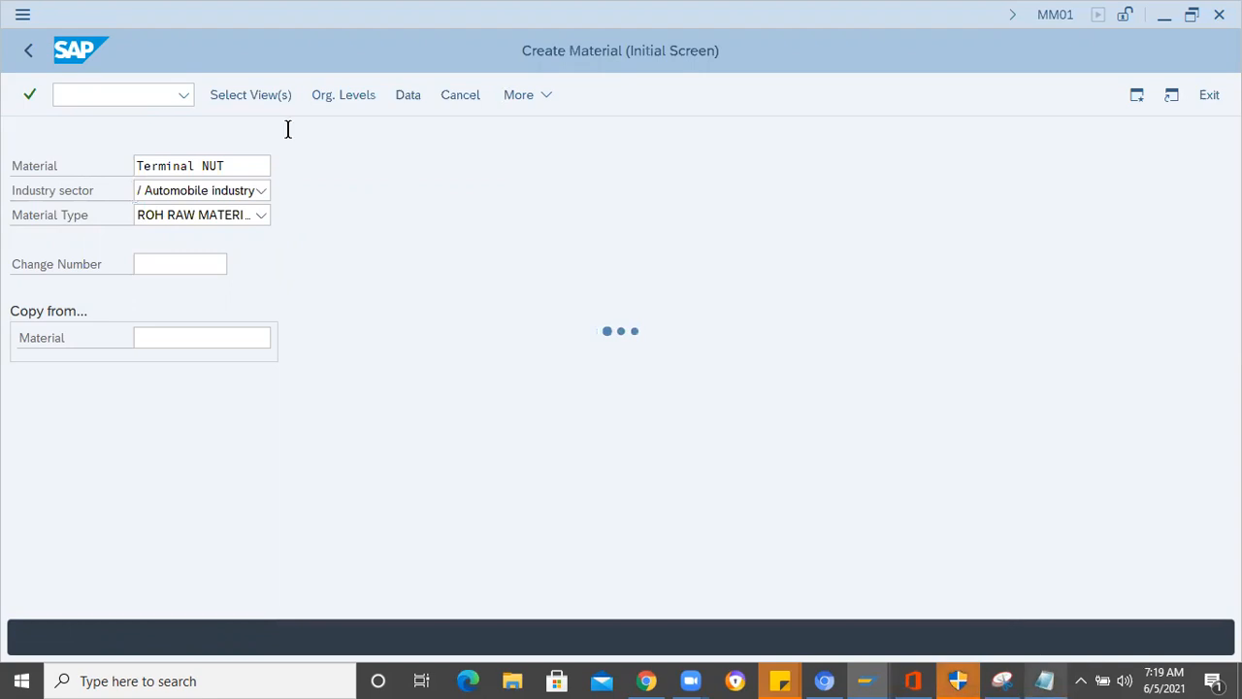
- Add the MRP 1, MRP 2, MRP 3 and MRP 4 views to the preselected views and confirm the selection
{"action": "key", "text": "alt+Tab"}
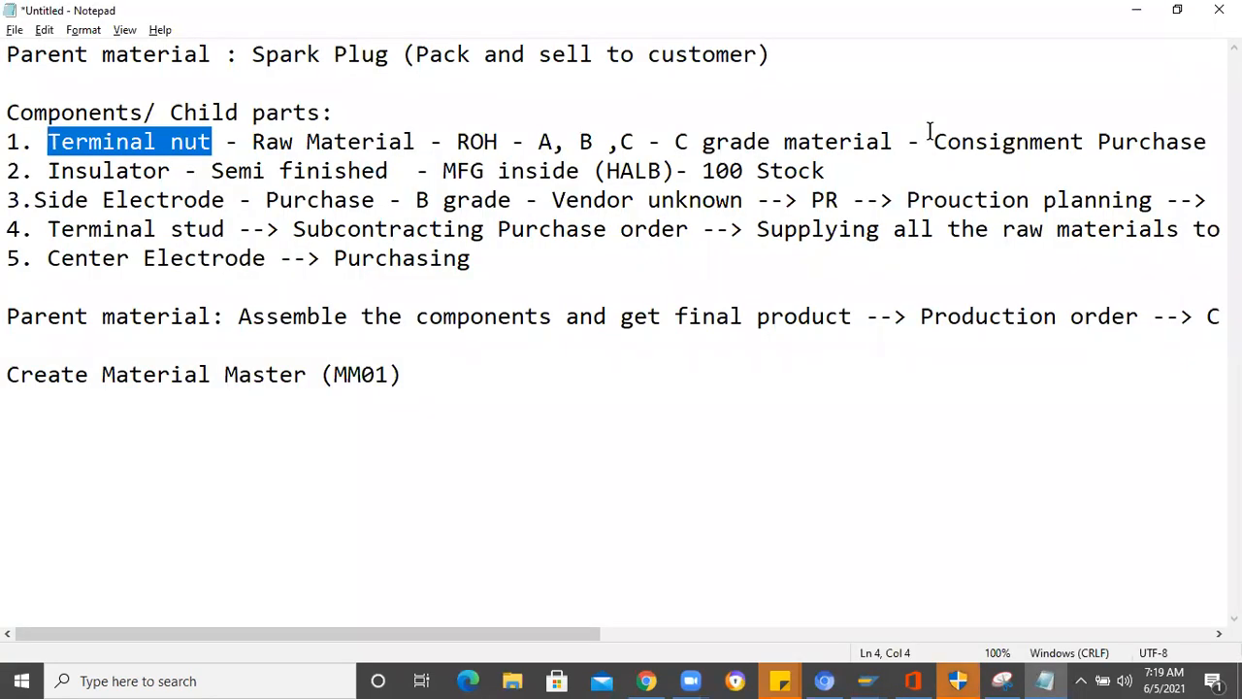
{"action": "key", "text": "alt+Tab"}
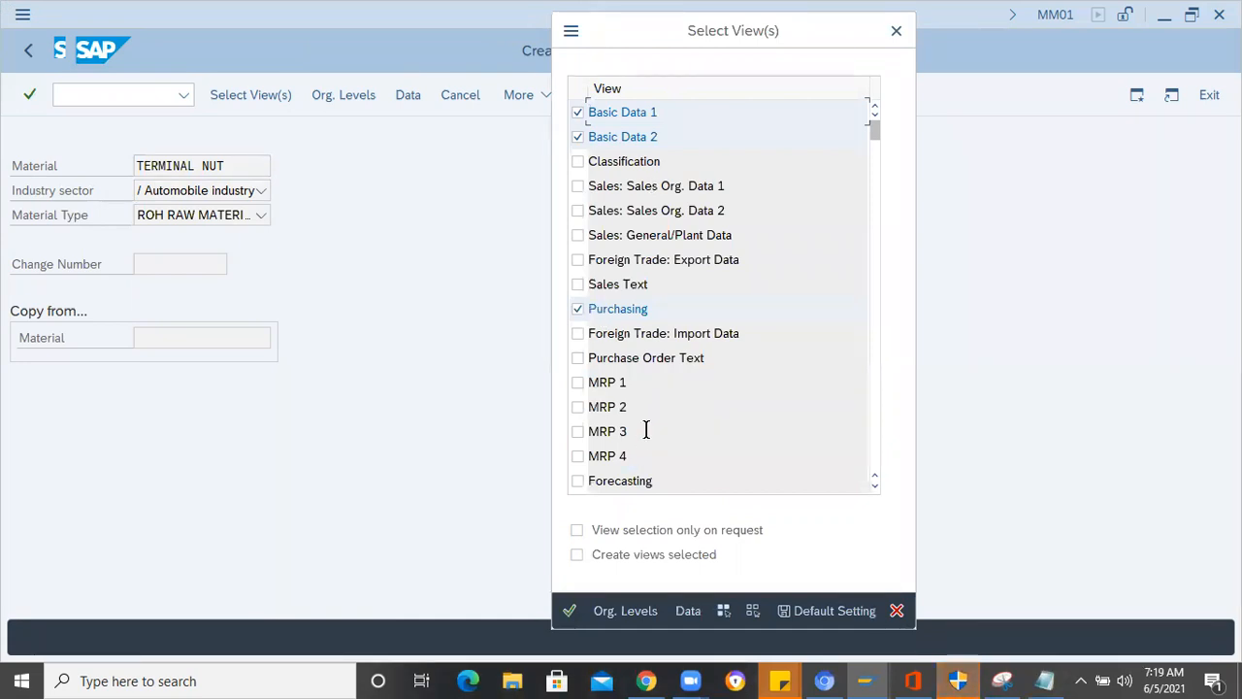
{"action": "scroll", "coordinate": [590, 437], "scroll_direction": "down", "scroll_amount": 1}
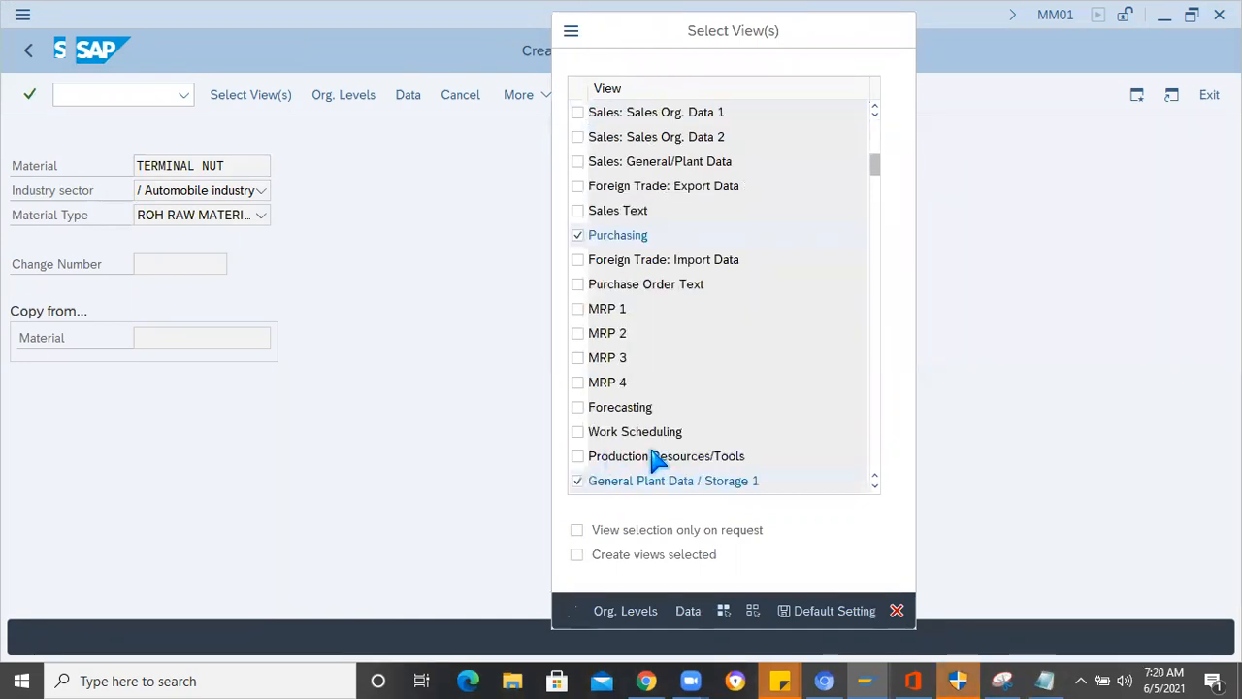
{"action": "scroll", "coordinate": [654, 460], "scroll_direction": "down", "scroll_amount": 1}
{"action": "left_click", "coordinate": [580, 480]}
{"action": "scroll", "coordinate": [583, 447], "scroll_direction": "down", "scroll_amount": 1}
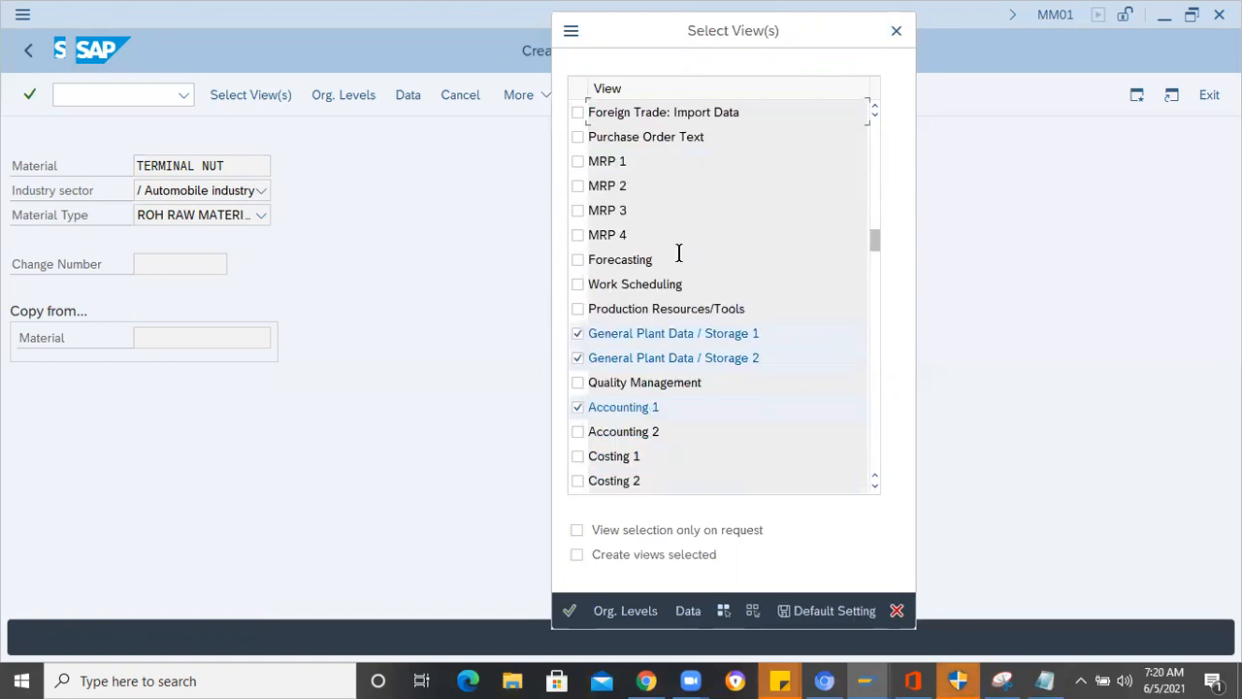
{"action": "left_click", "coordinate": [579, 162]}
{"action": "left_click", "coordinate": [578, 186]}
{"action": "left_click", "coordinate": [578, 209]}
{"action": "left_click", "coordinate": [580, 234]}
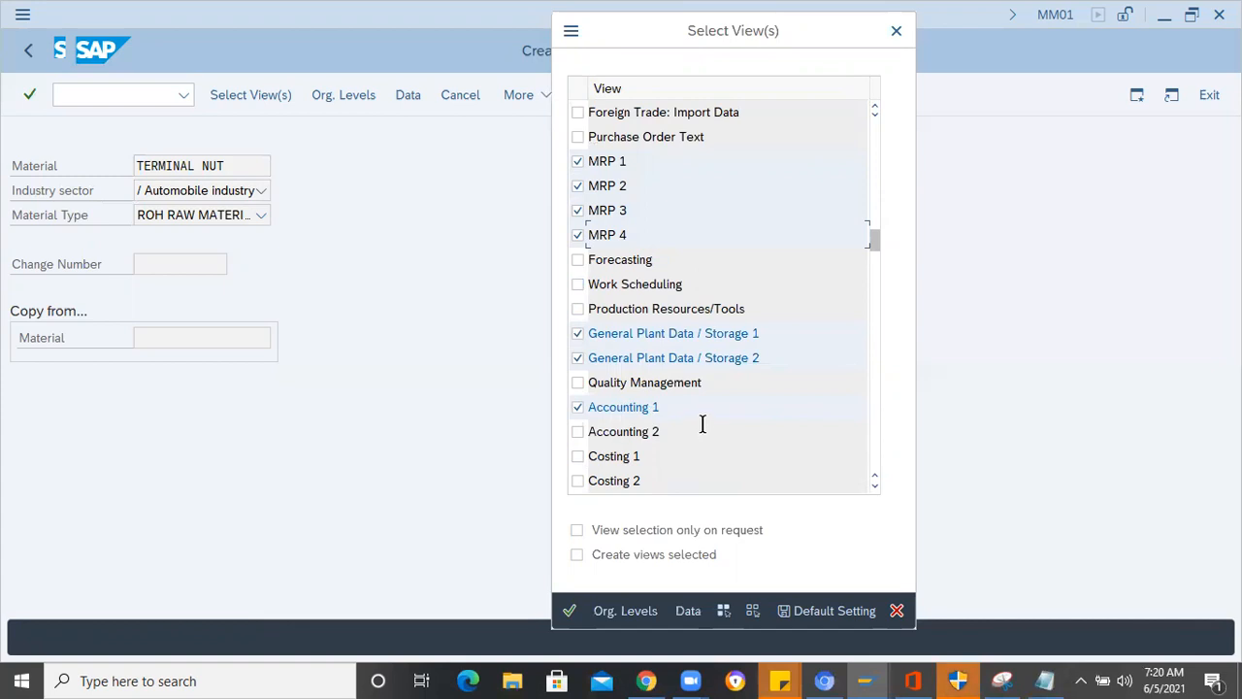
{"action": "key", "text": "Return"}
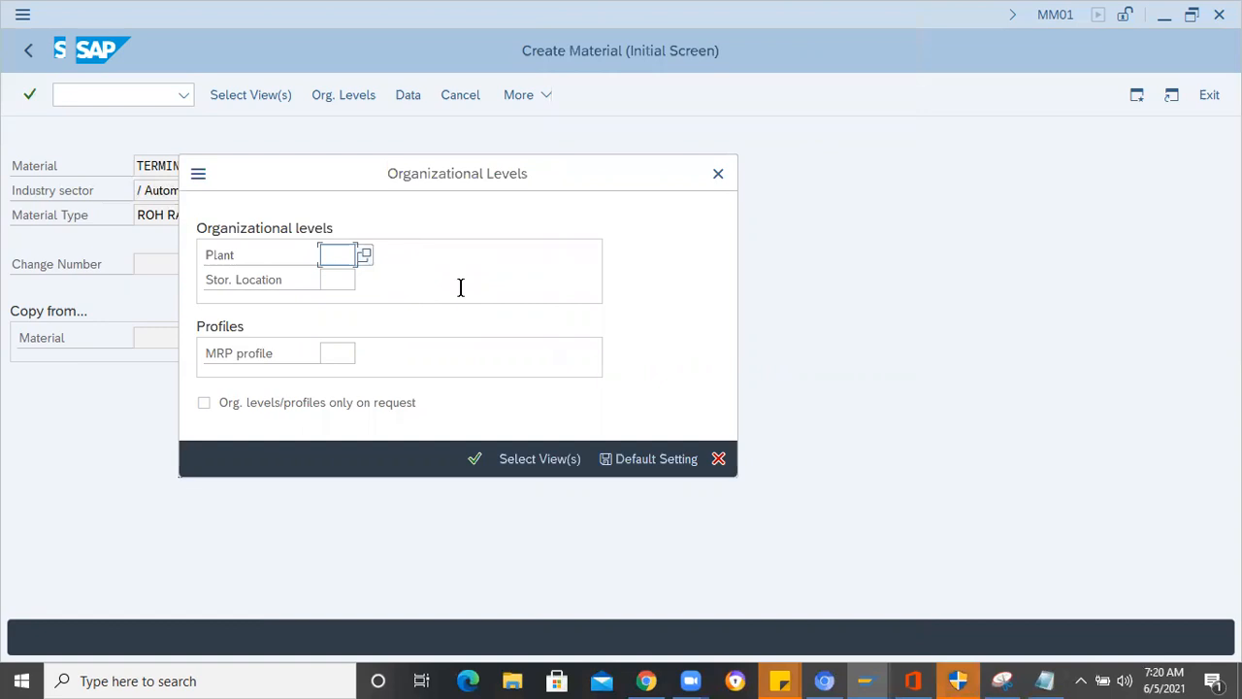
- Assign plant 1000 and storage location 0001 as the organizational levels and confirm them
{"action": "type", "text": "1000"}
{"action": "key", "text": "Tab"}
{"action": "type", "text": "0001"}
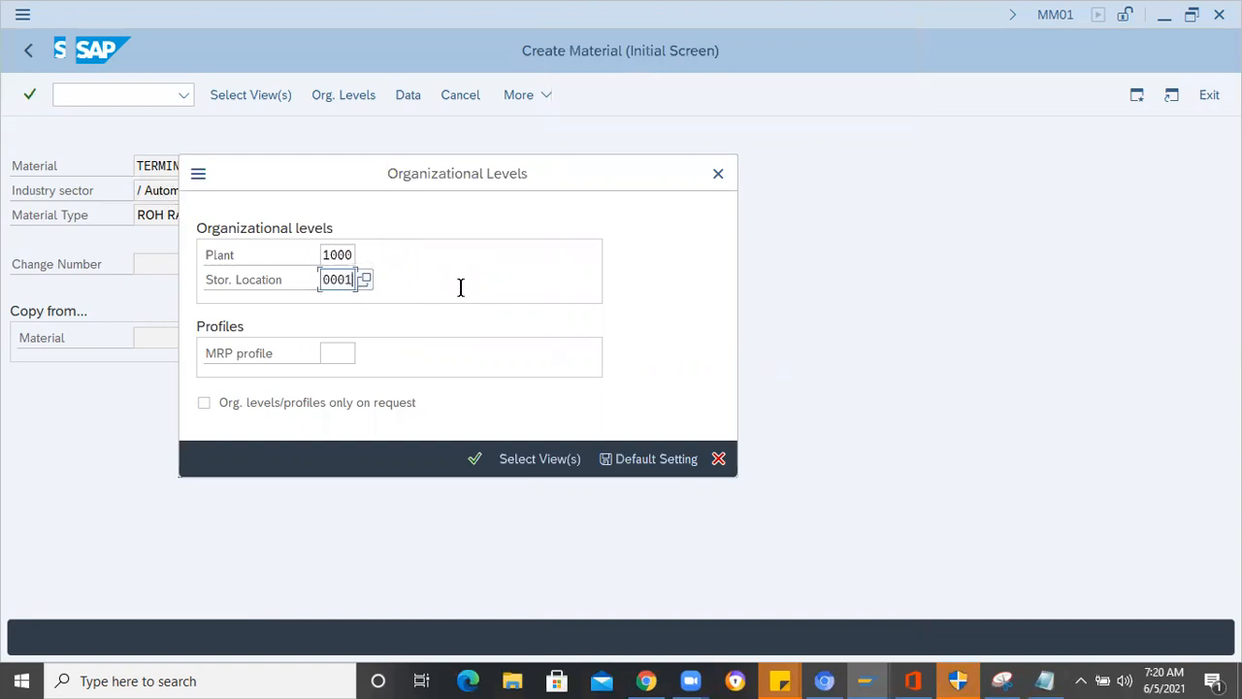
{"action": "key", "text": "Return"}
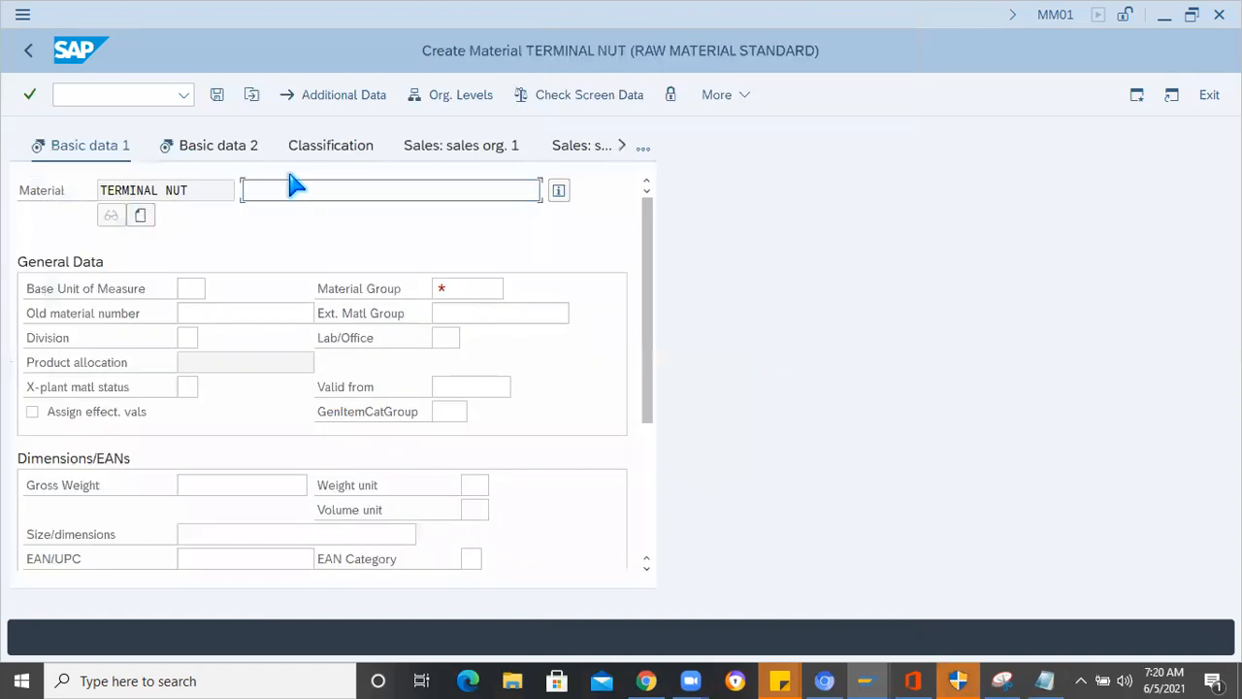
- Enter the material description "TERMINAL NUT 2mm length" and set the base unit of measure to EA
{"action": "left_click_drag", "start_coordinate": [193, 189], "coordinate": [55, 189]}
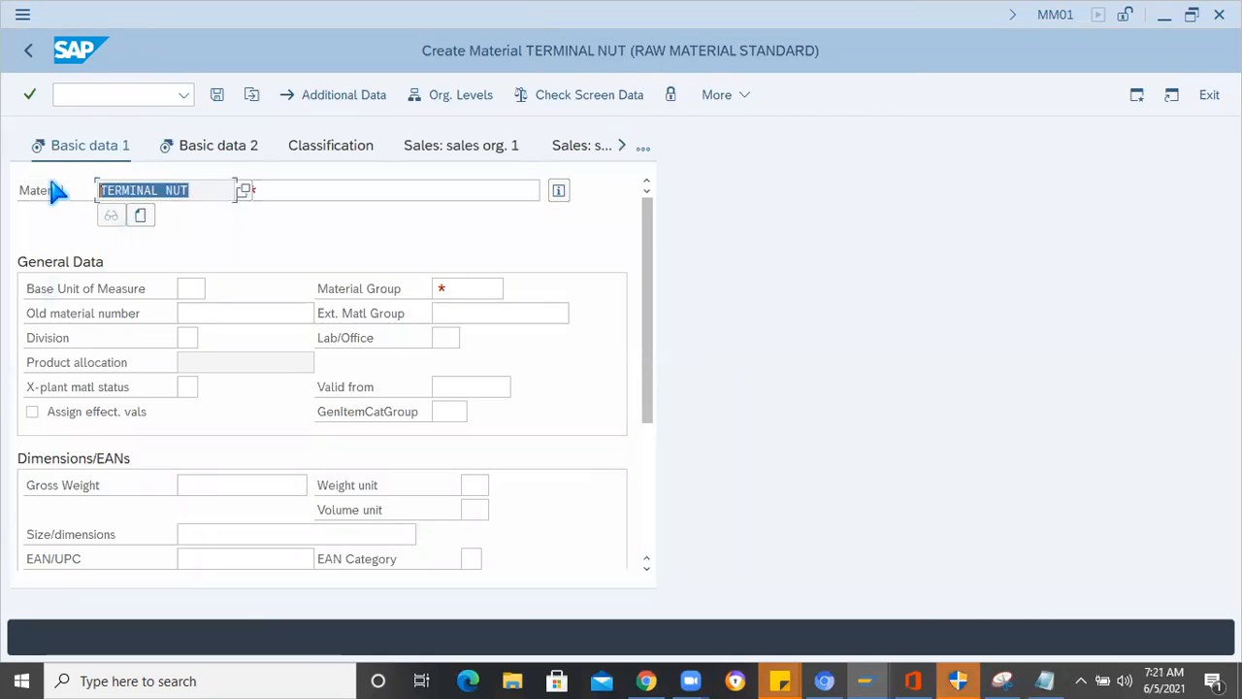
{"action": "left_click", "coordinate": [297, 190]}
{"action": "type", "text": "TERMINAL NUT"}
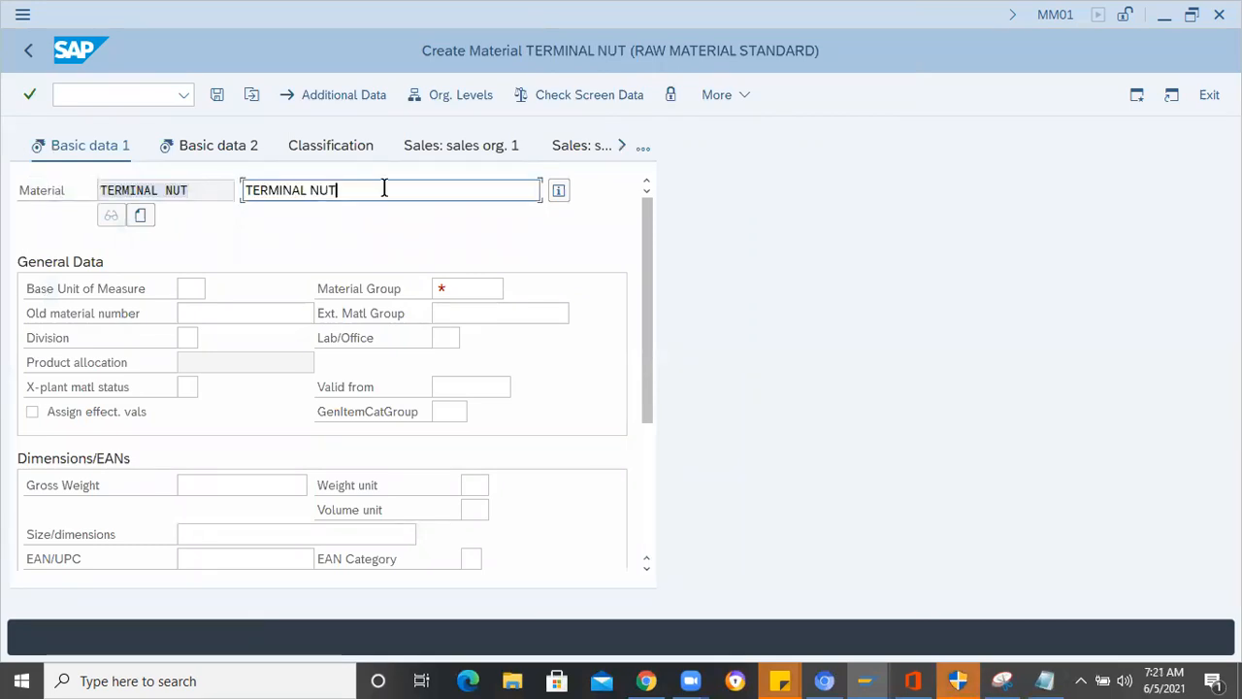
{"action": "type", "text": "2mm length"}
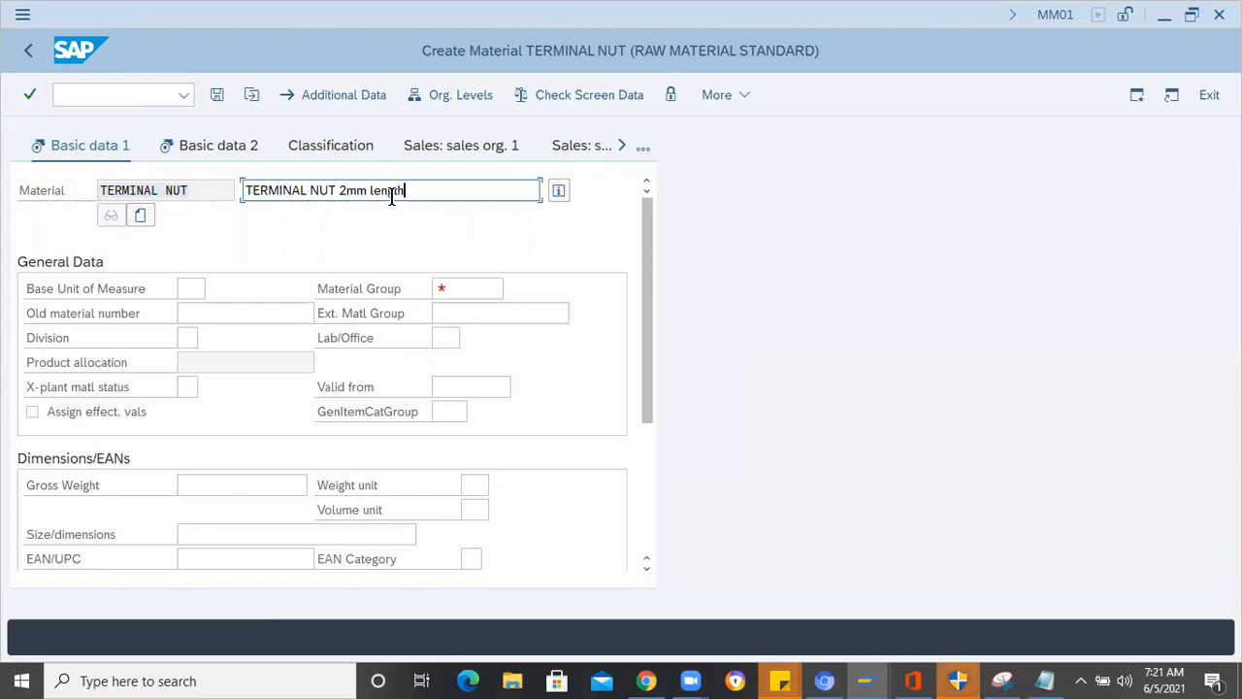
{"action": "left_click", "coordinate": [192, 293]}
{"action": "type", "text": "EA"}
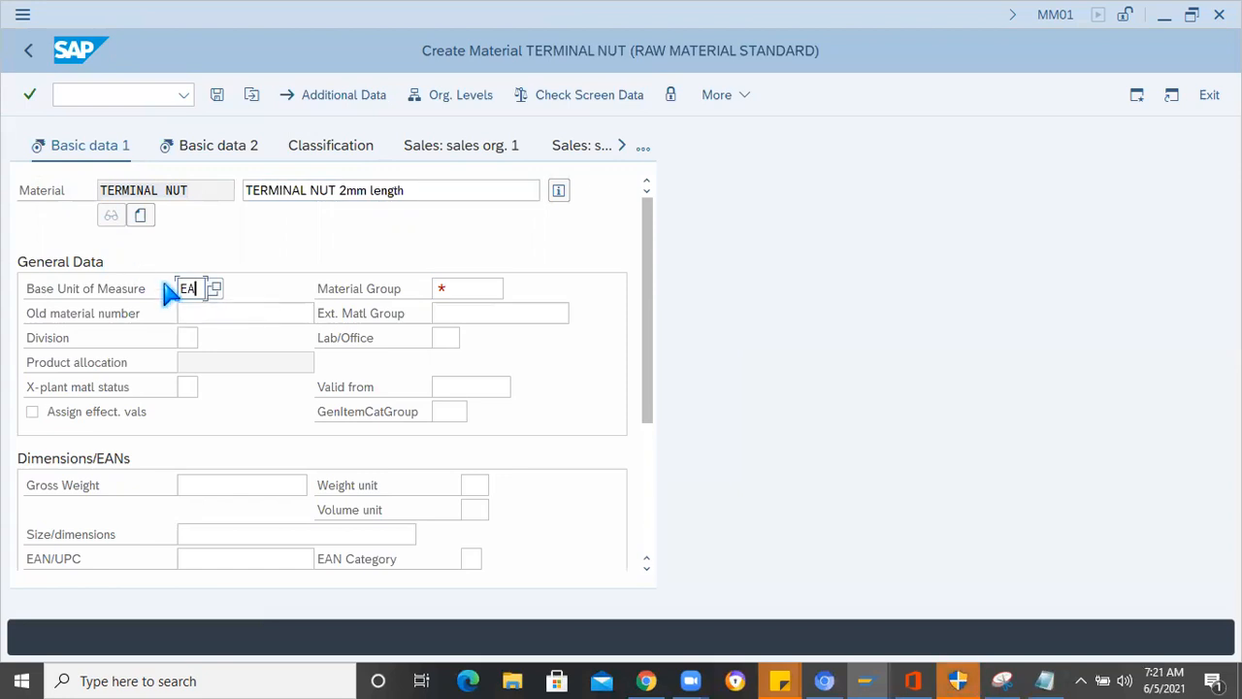
- Assign material group 00101 (Steels) in the basic data and proceed through Basic data 2 to the purchasing view
{"action": "left_click", "coordinate": [467, 289]}
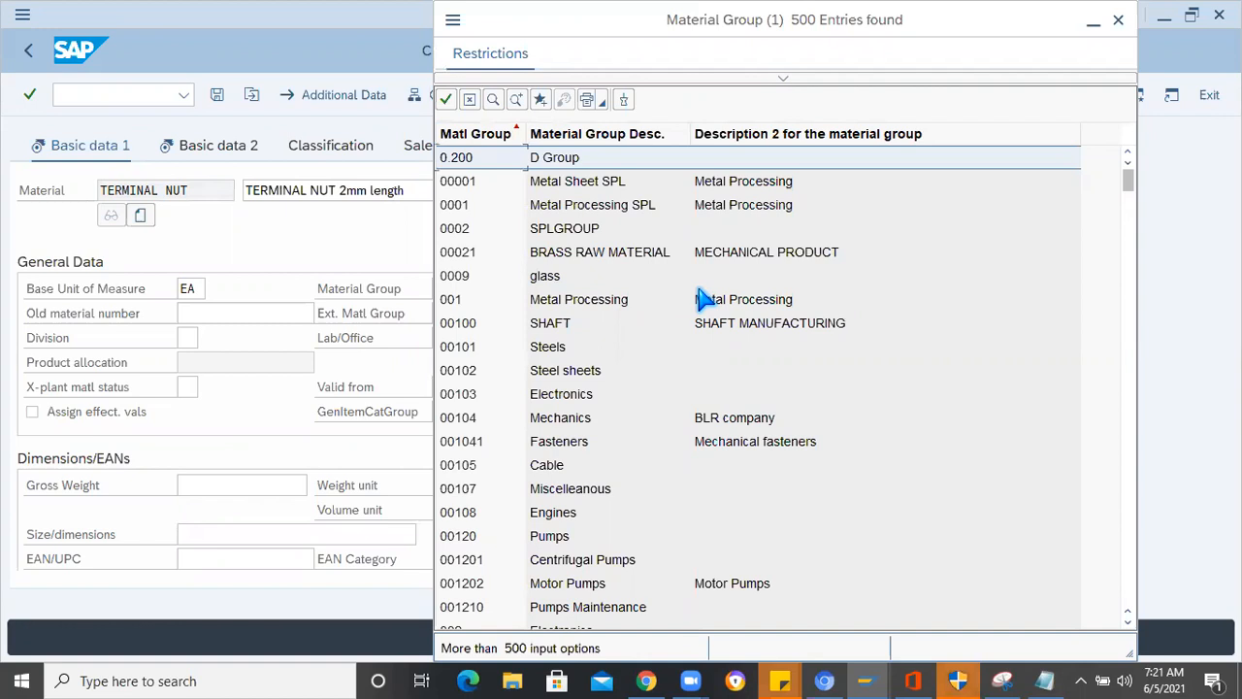
{"action": "left_click", "coordinate": [558, 357]}
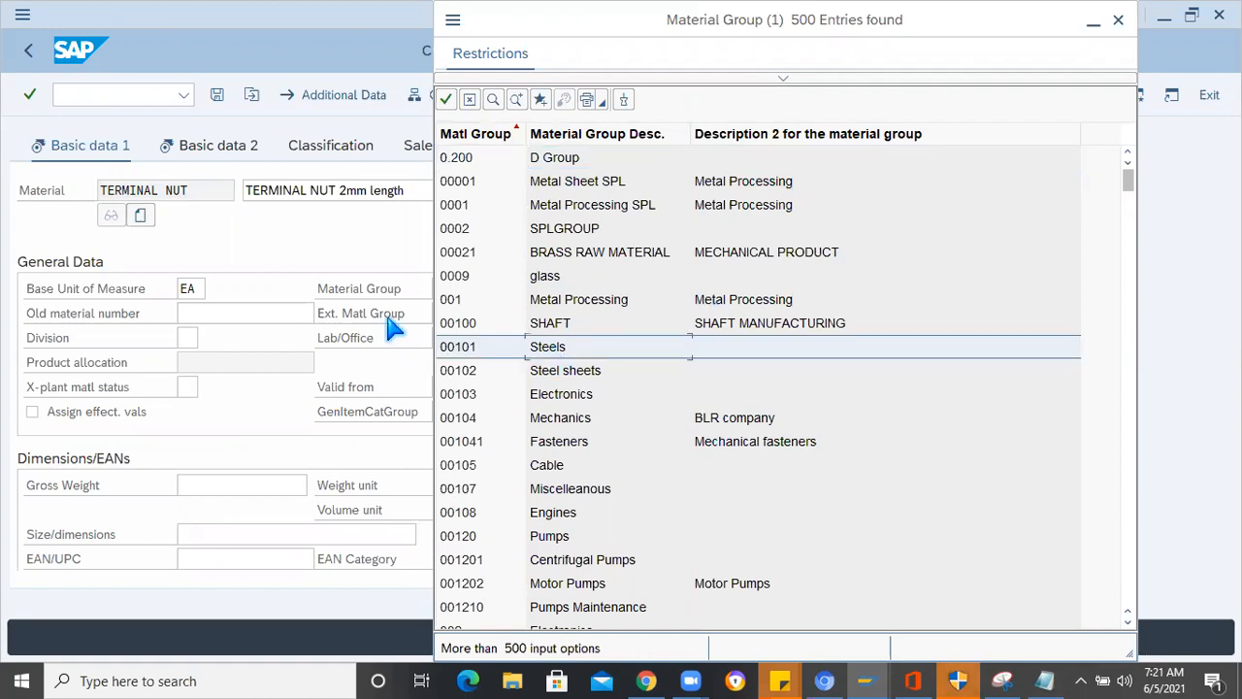
{"action": "key", "text": "Return"}
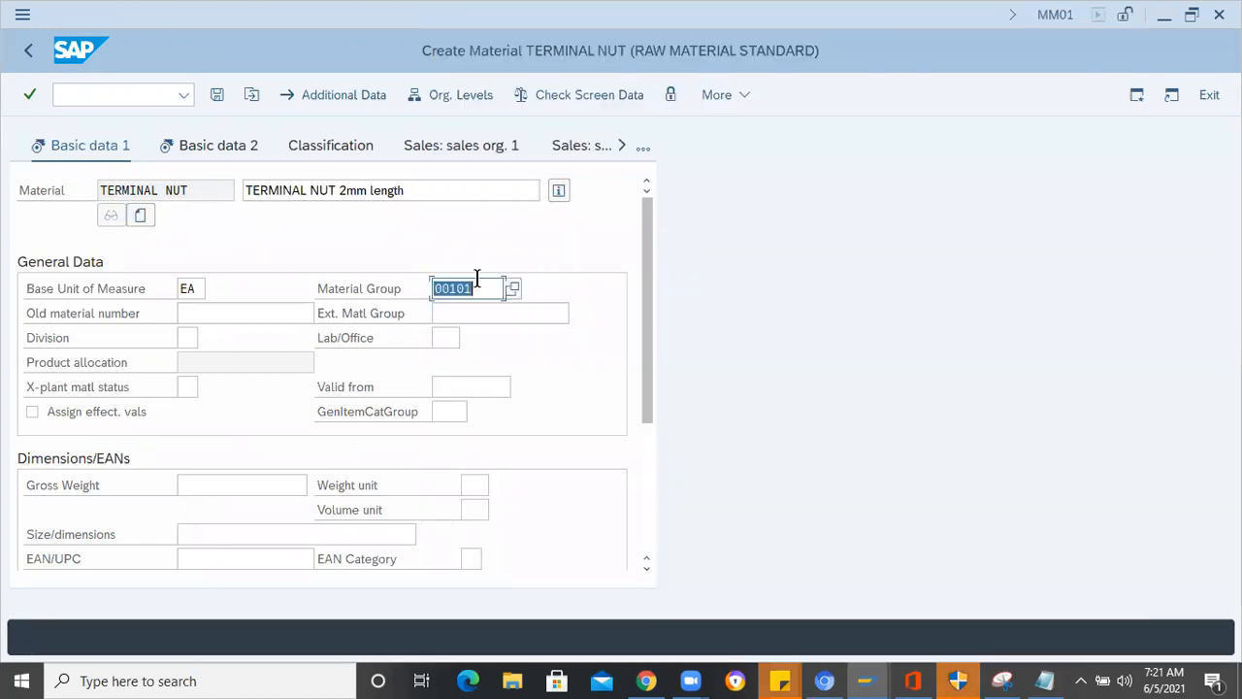
{"action": "left_click", "coordinate": [641, 252]}
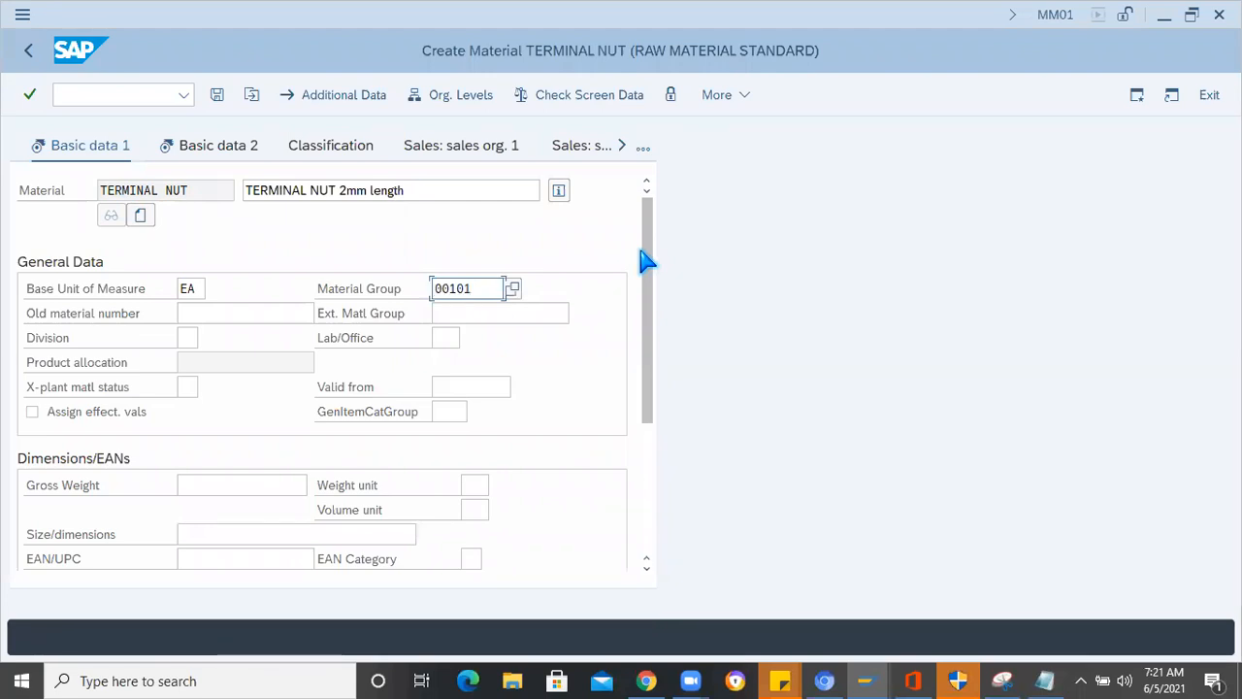
{"action": "key", "text": "Return"}
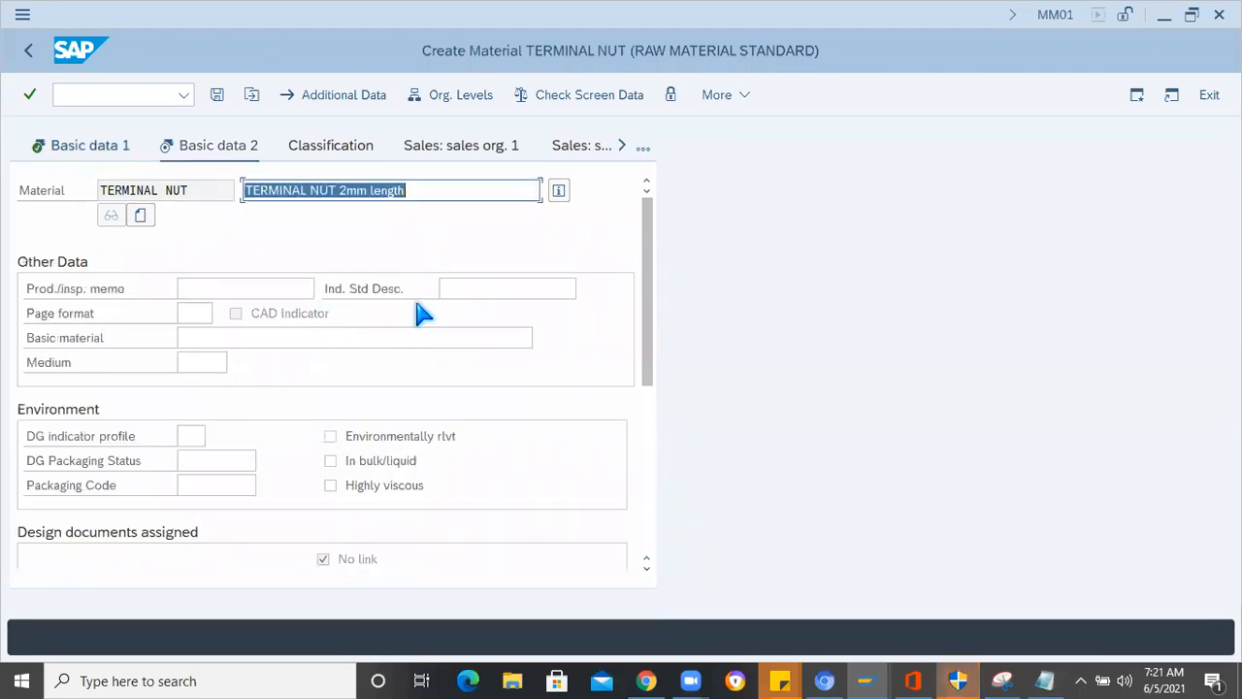
{"action": "key", "text": "Return"}
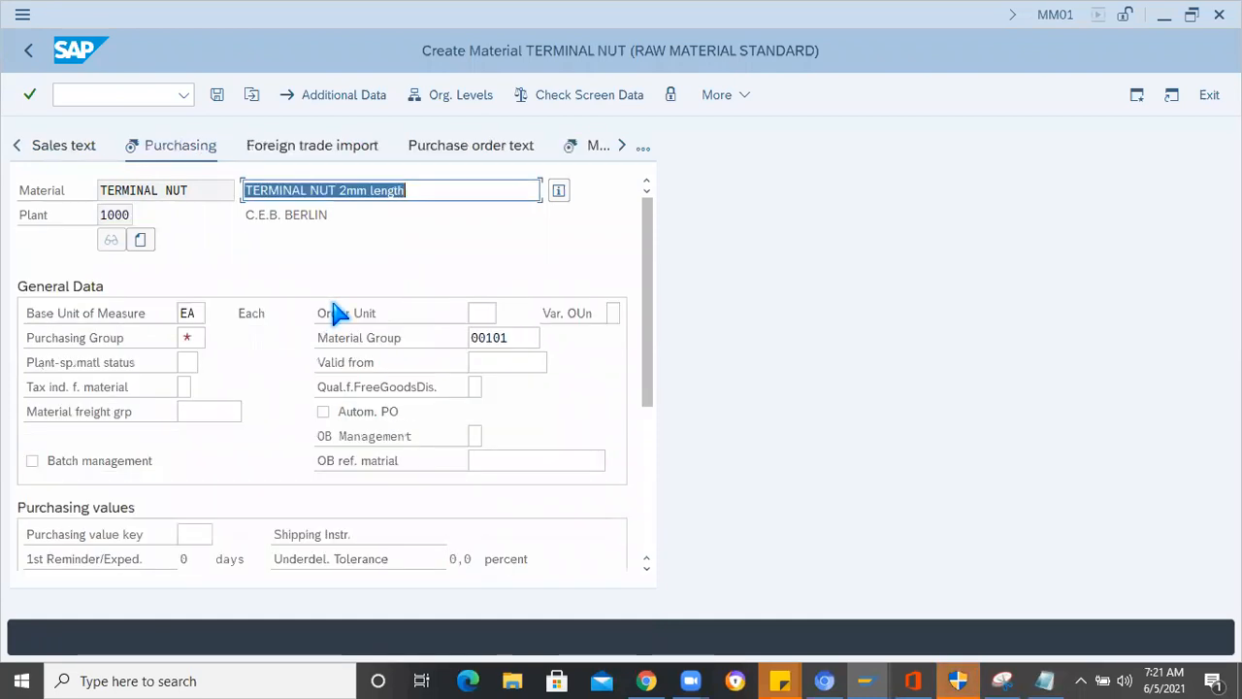
- Assign purchasing group 10 from the list of available groups and proceed to the MRP 1 view
{"action": "left_click", "coordinate": [199, 338]}
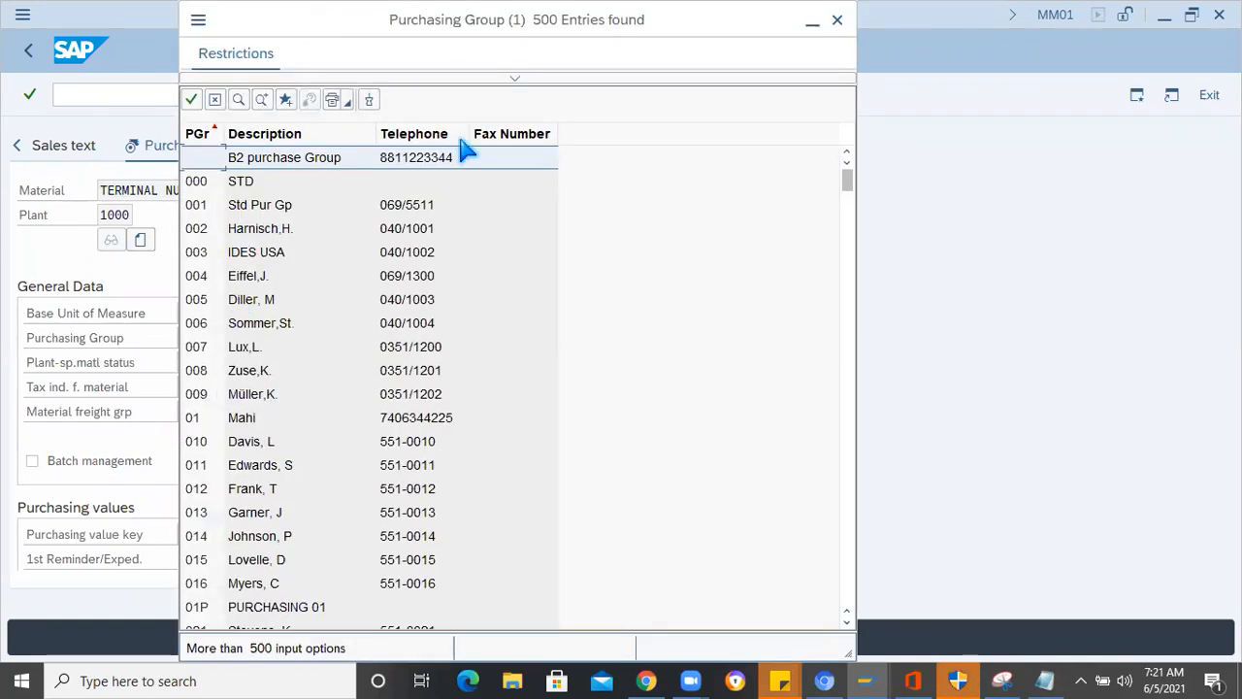
{"action": "scroll", "coordinate": [427, 247], "scroll_direction": "down", "scroll_amount": 1}
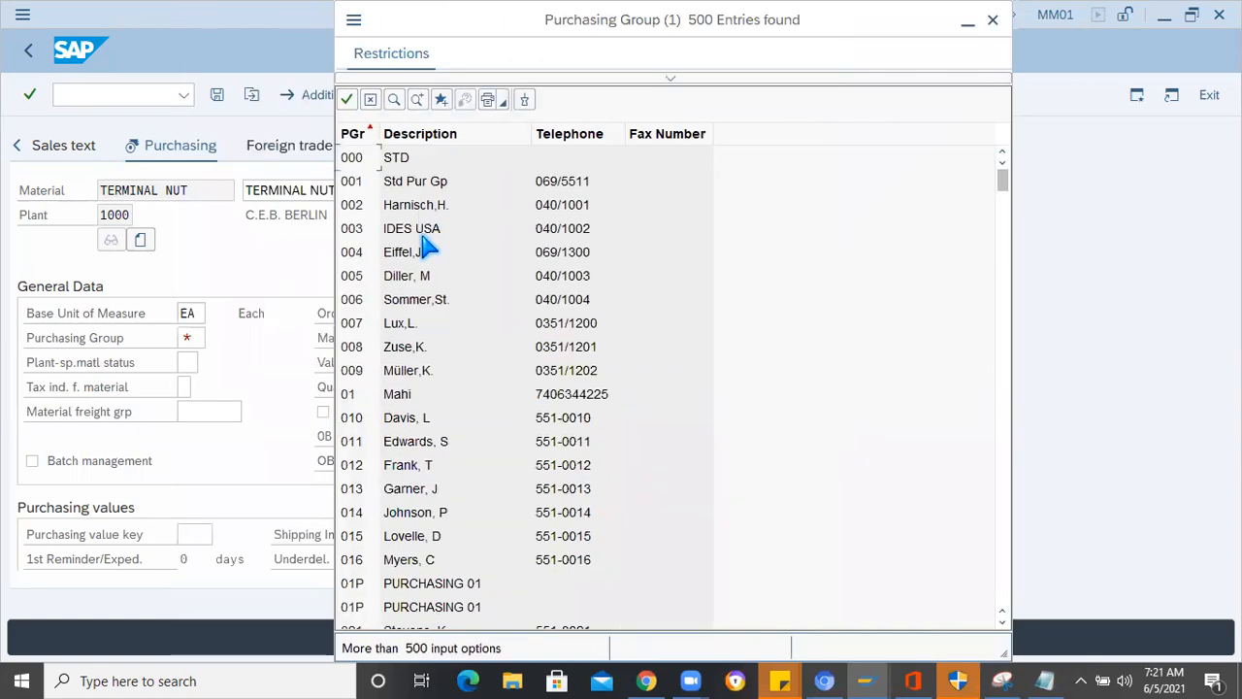
{"action": "scroll", "coordinate": [427, 248], "scroll_direction": "down", "scroll_amount": 6}
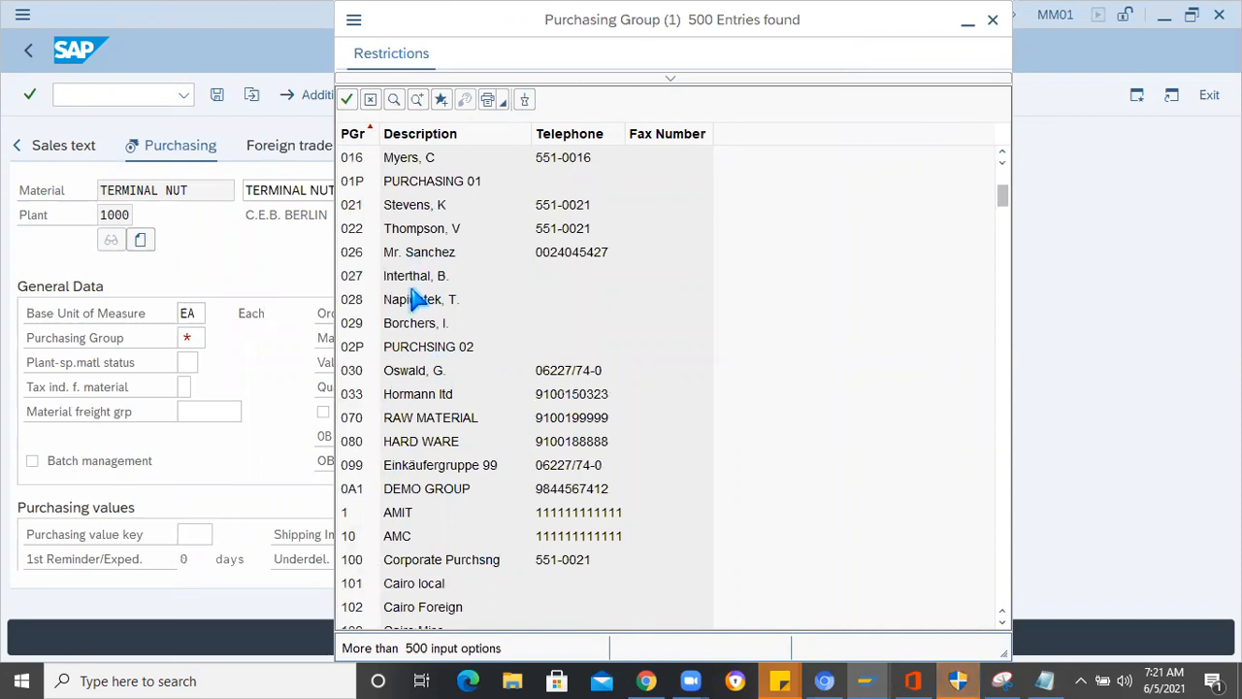
{"action": "scroll", "coordinate": [400, 464], "scroll_direction": "down", "scroll_amount": 1}
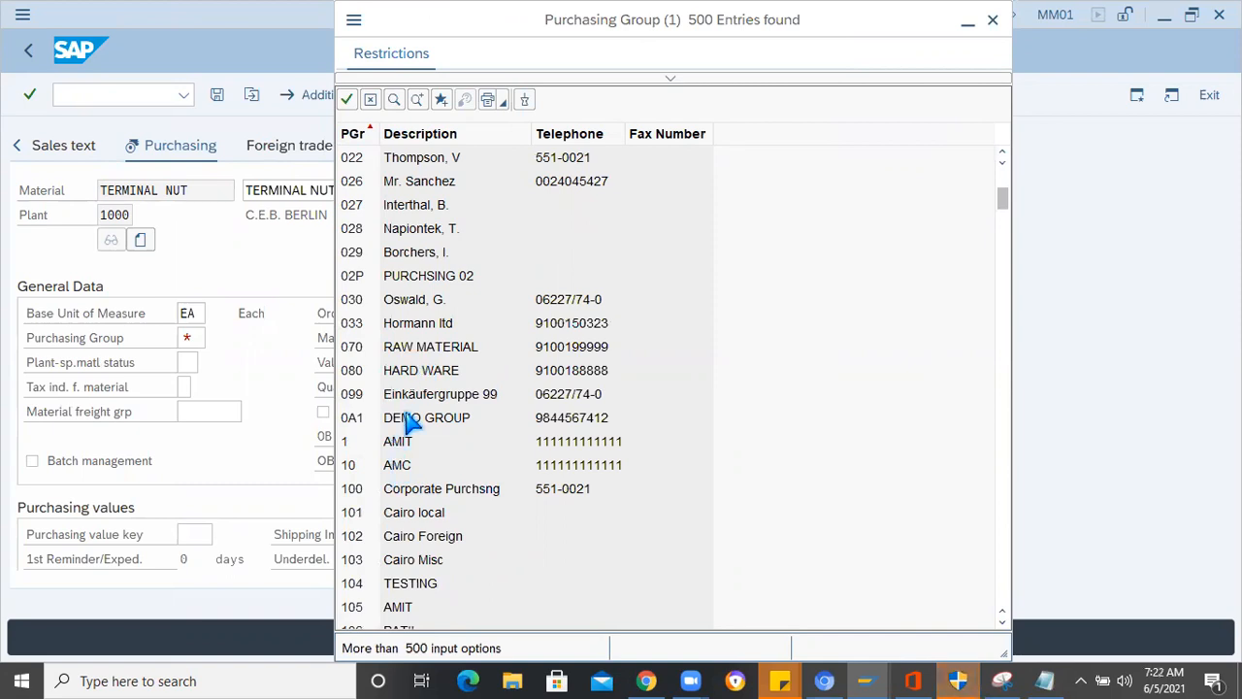
{"action": "double_click", "coordinate": [398, 466]}
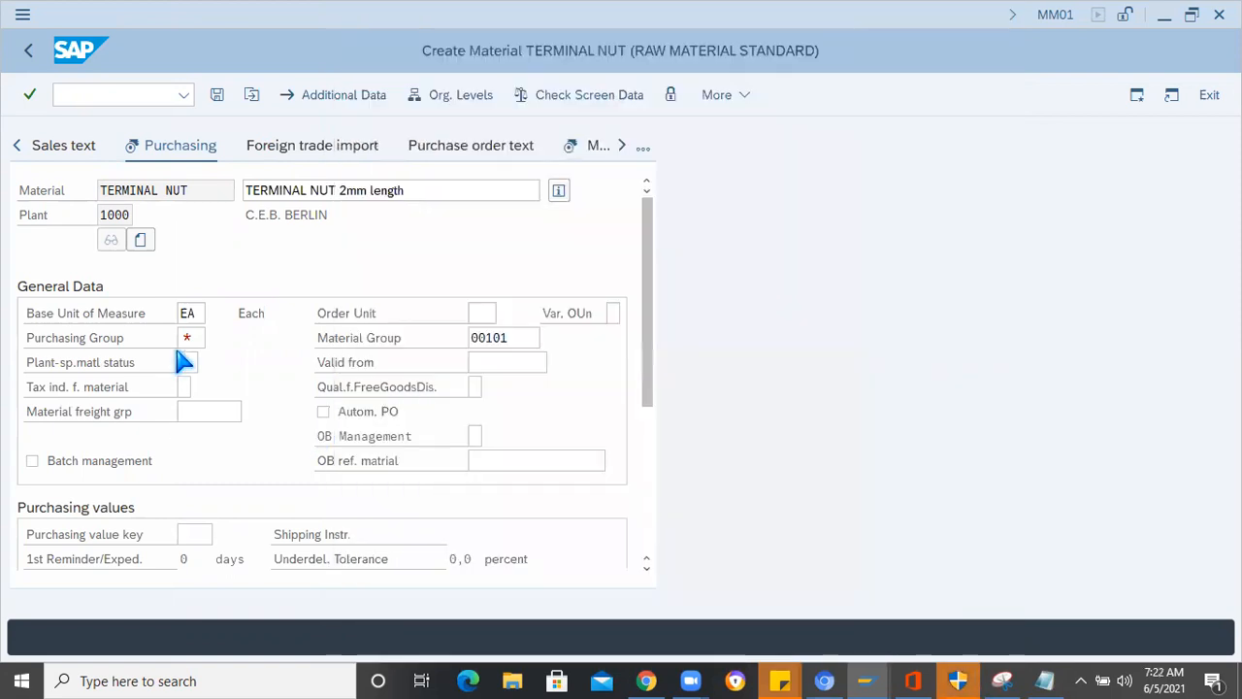
{"action": "key", "text": "Return"}
{"action": "key", "text": "Return"}
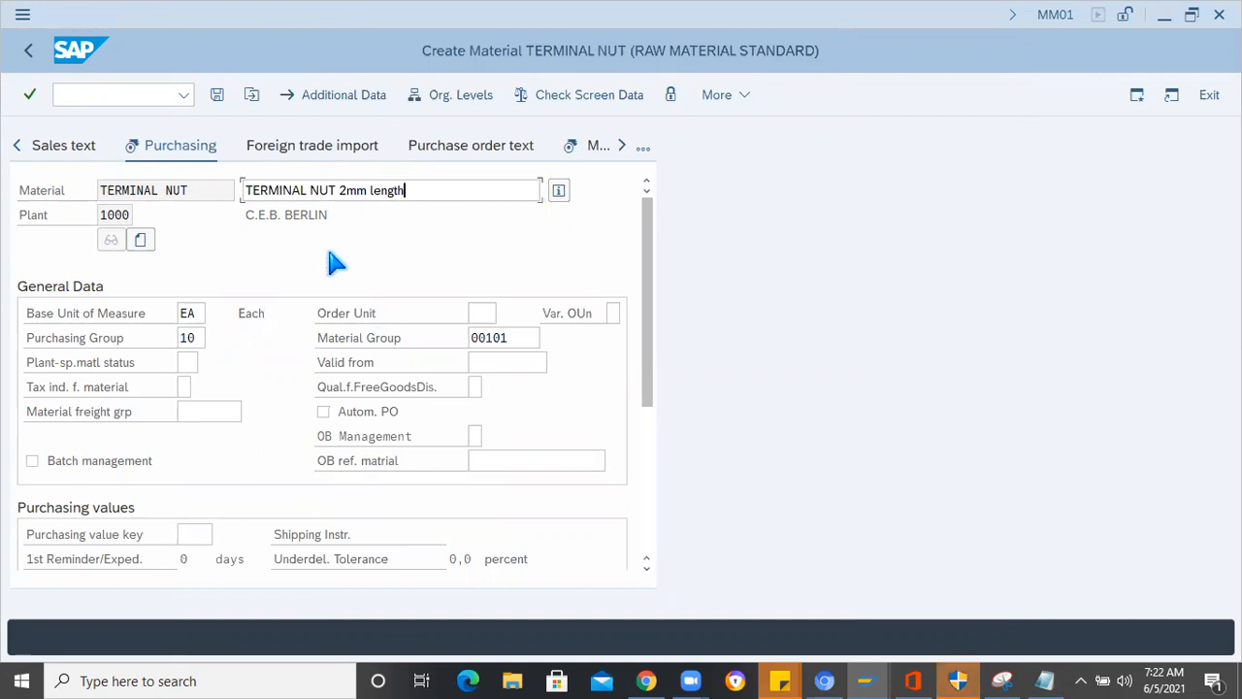
{"action": "key", "text": "Return"}
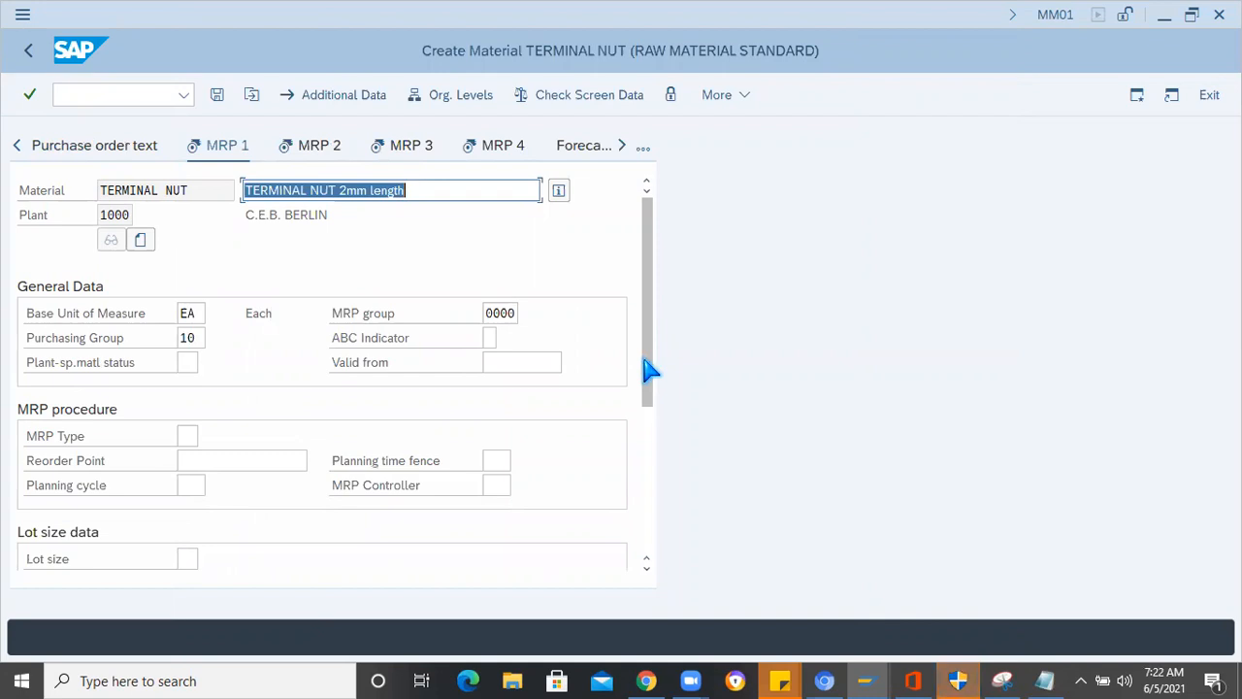
- Find MRP type ND (No planning), assign it in the MRP procedure data, and proceed to the MRP 2 view
{"action": "scroll", "coordinate": [291, 339], "scroll_direction": "down", "scroll_amount": 2}
{"action": "left_click", "coordinate": [186, 312]}
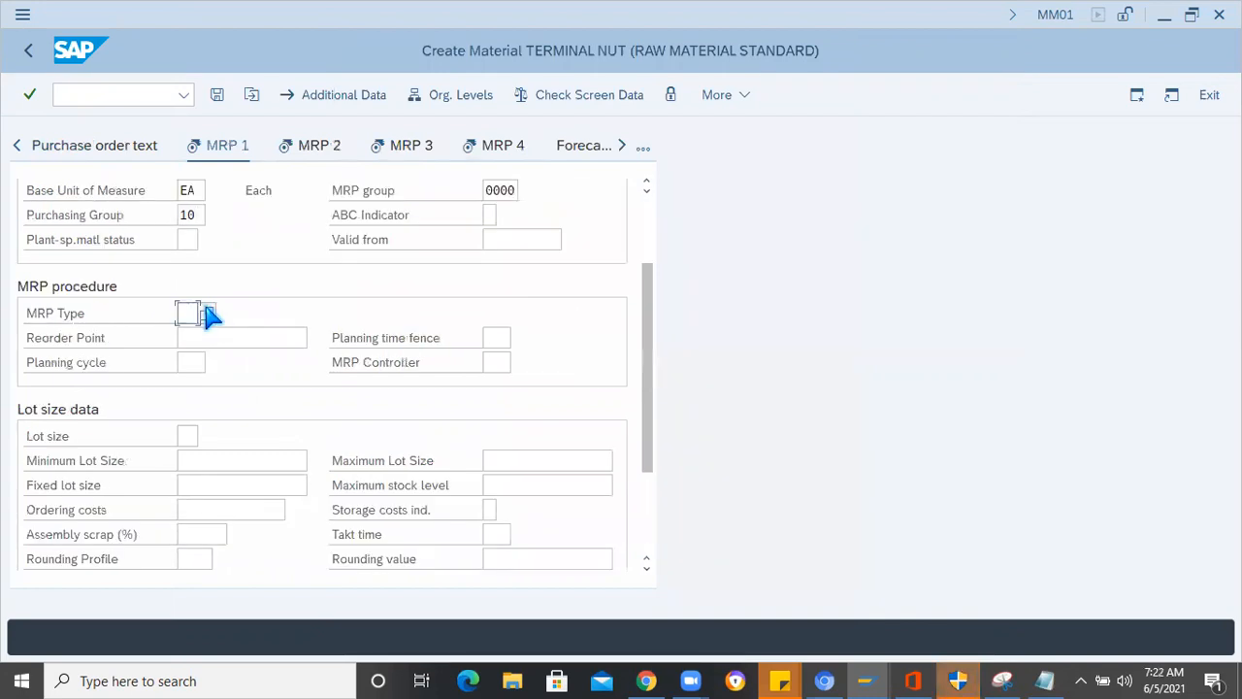
{"action": "left_click", "coordinate": [208, 315]}
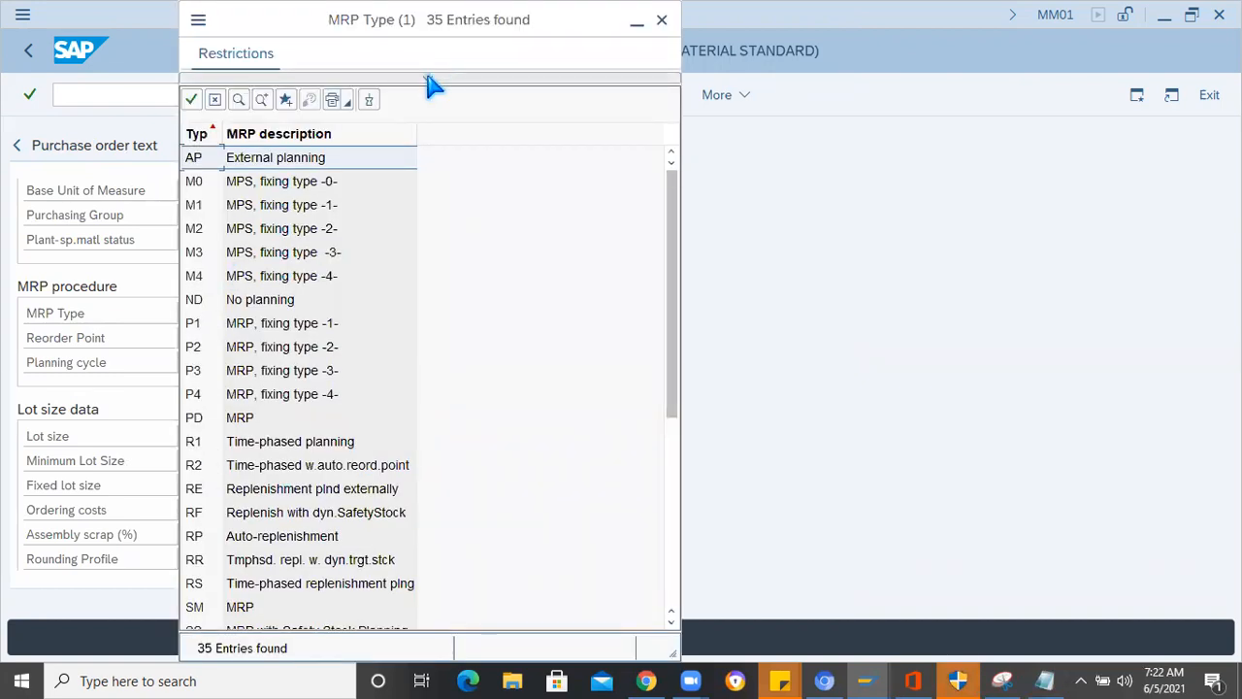
{"action": "left_click", "coordinate": [428, 77]}
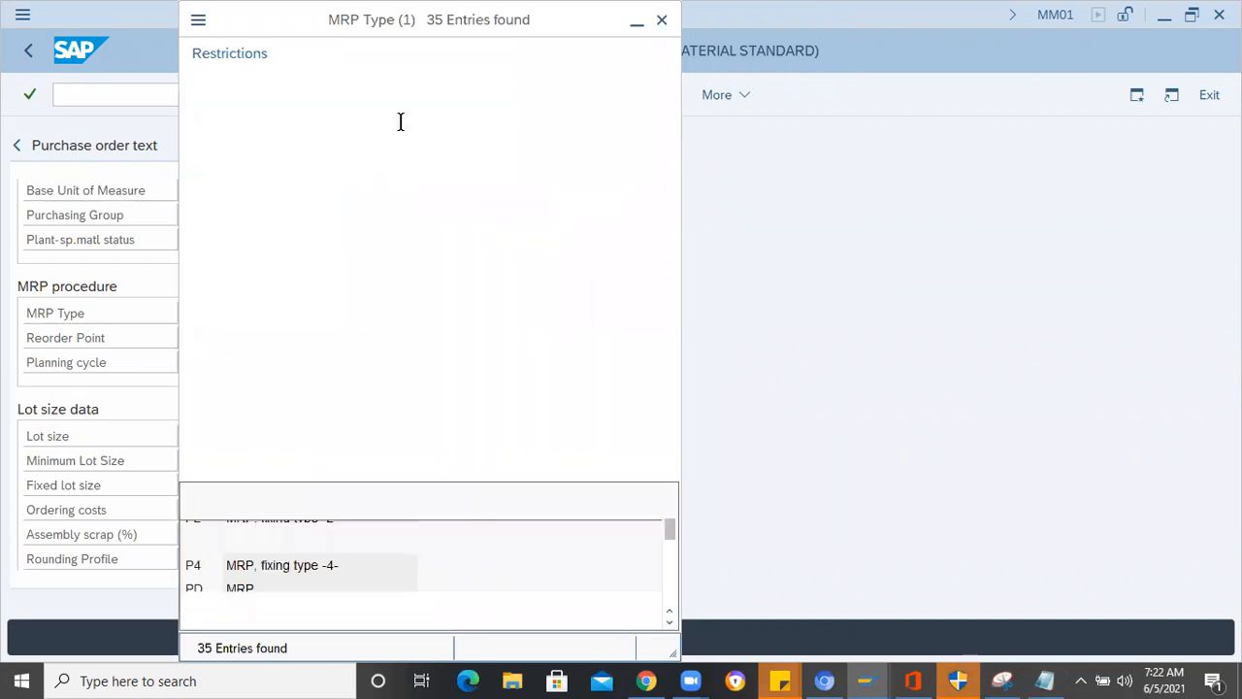
{"action": "type", "text": "ND"}
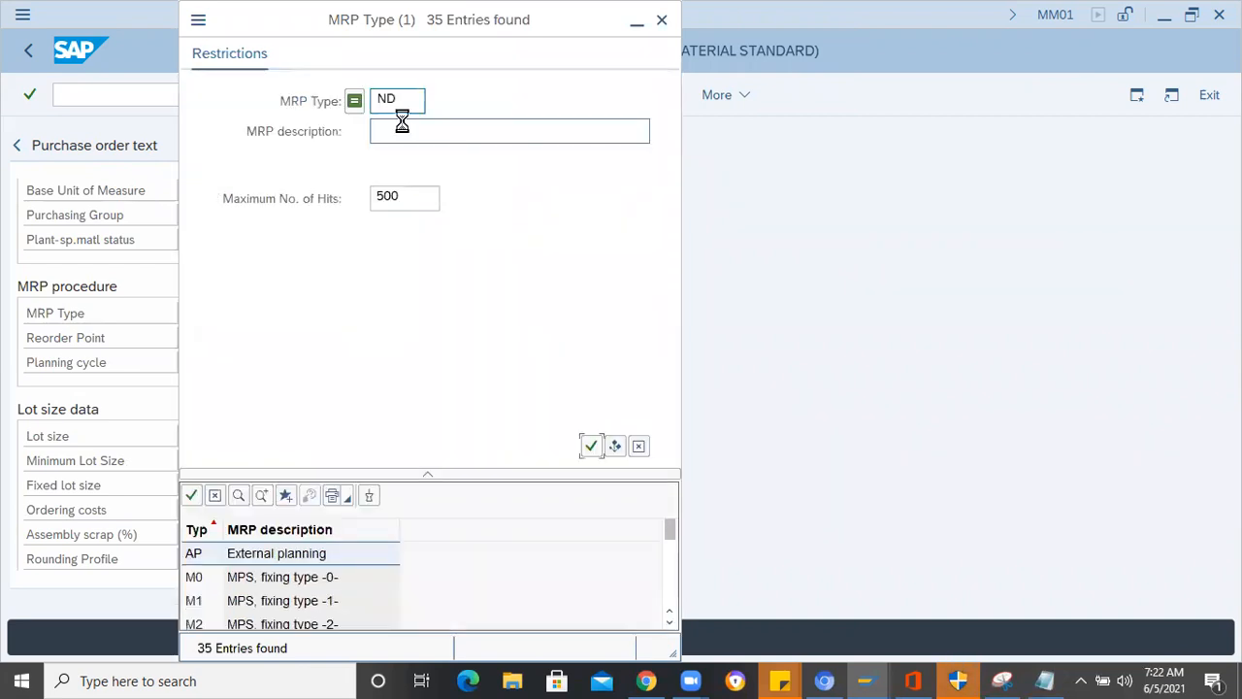
{"action": "key", "text": "Return"}
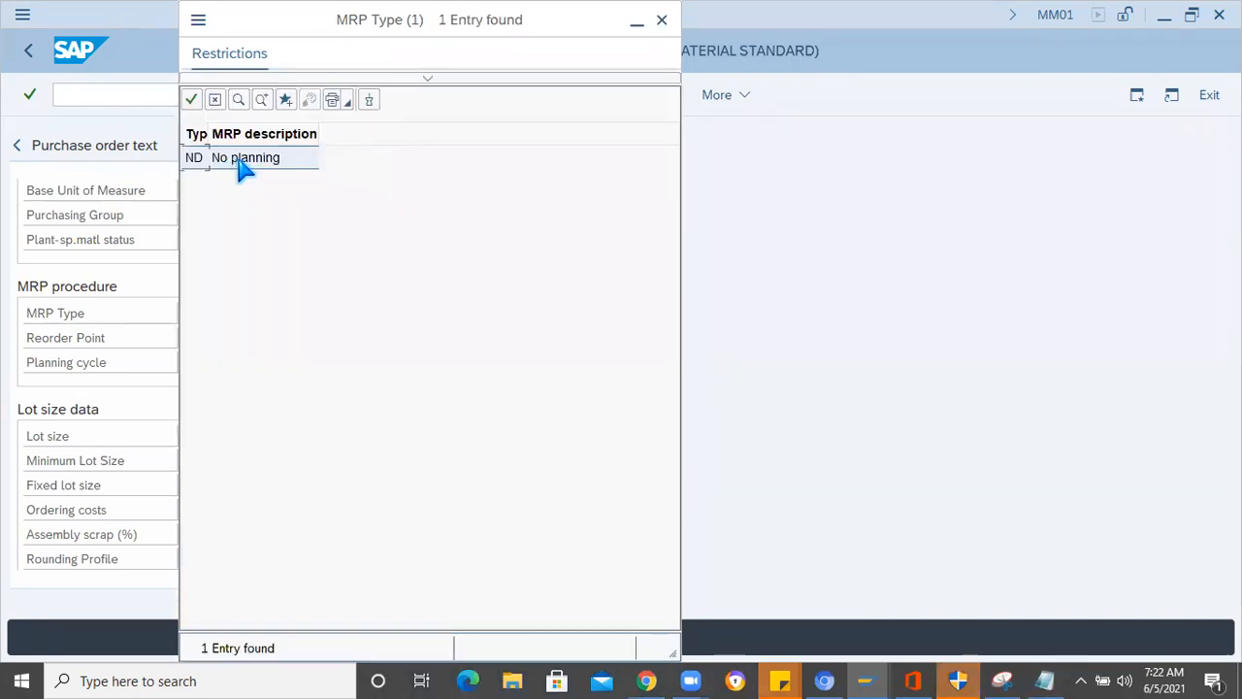
{"action": "double_click", "coordinate": [239, 163]}
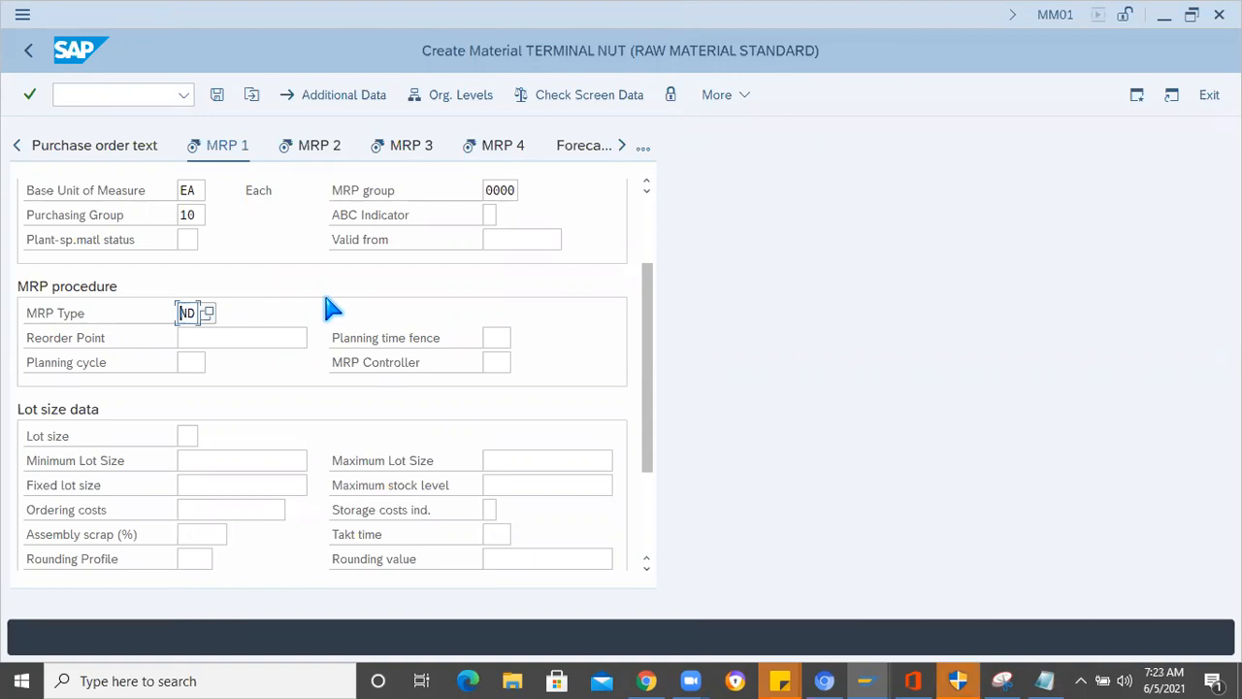
{"action": "left_click", "coordinate": [212, 337]}
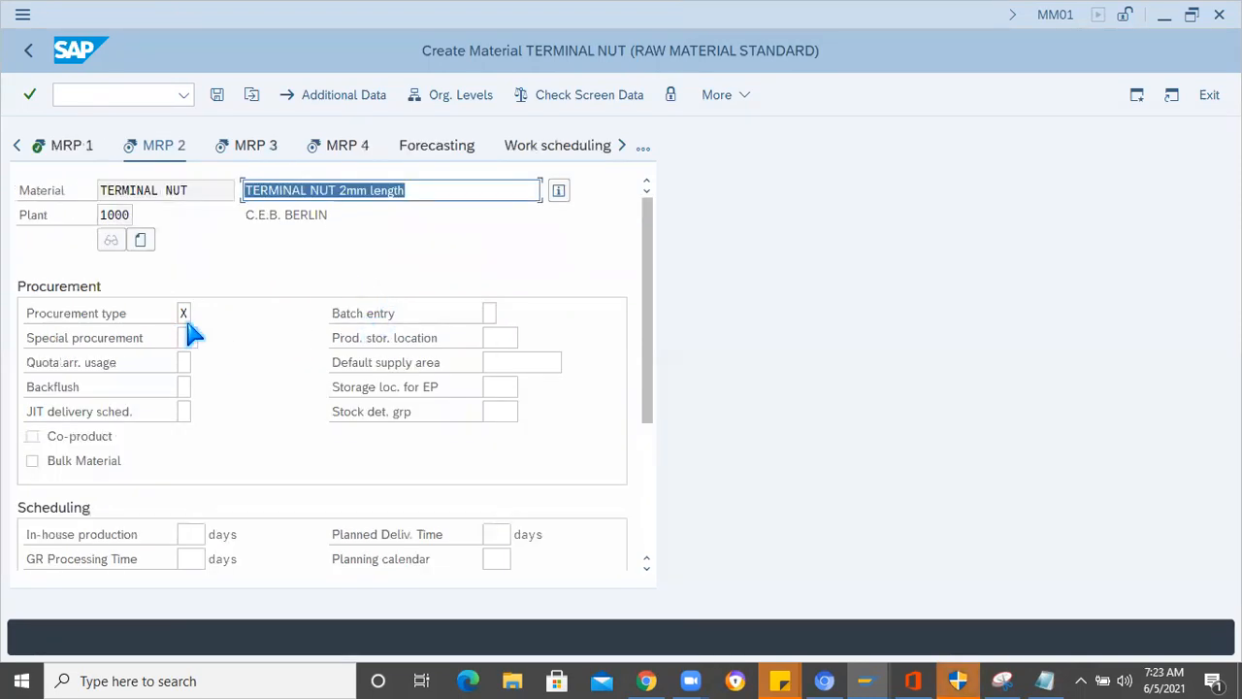
- Set the procurement type to F (External procurement) and proceed to the MRP 3 view
{"action": "left_click", "coordinate": [183, 312]}
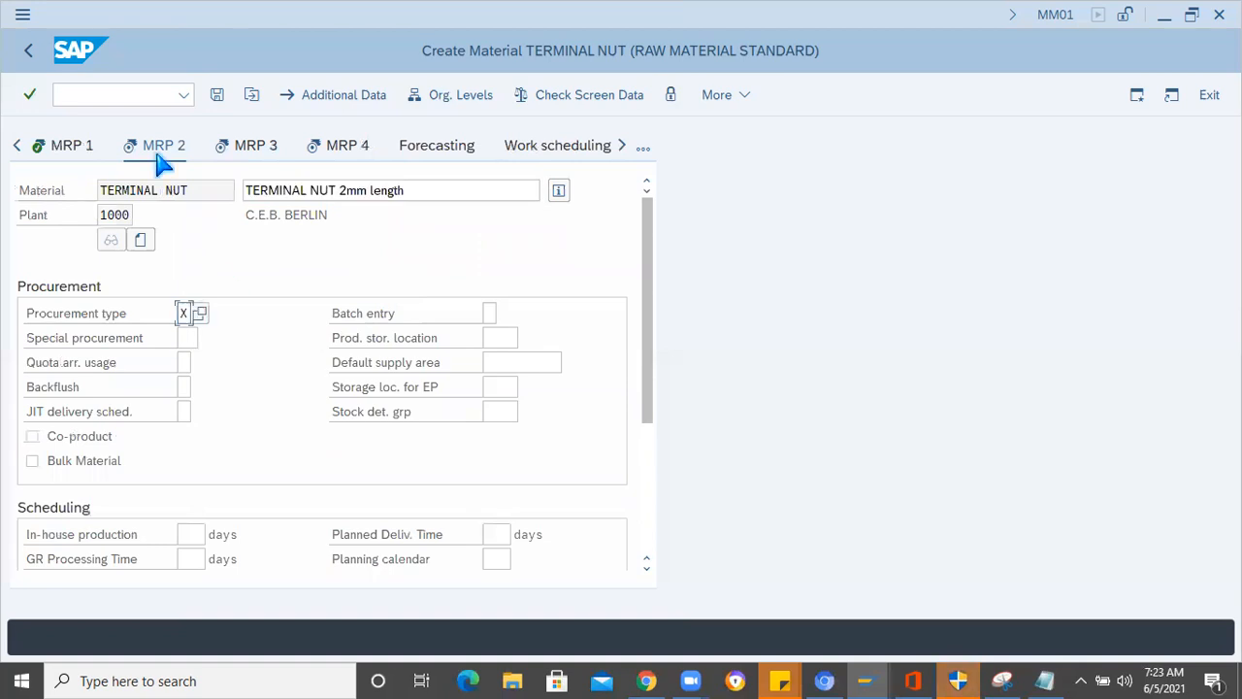
{"action": "left_click", "coordinate": [200, 315]}
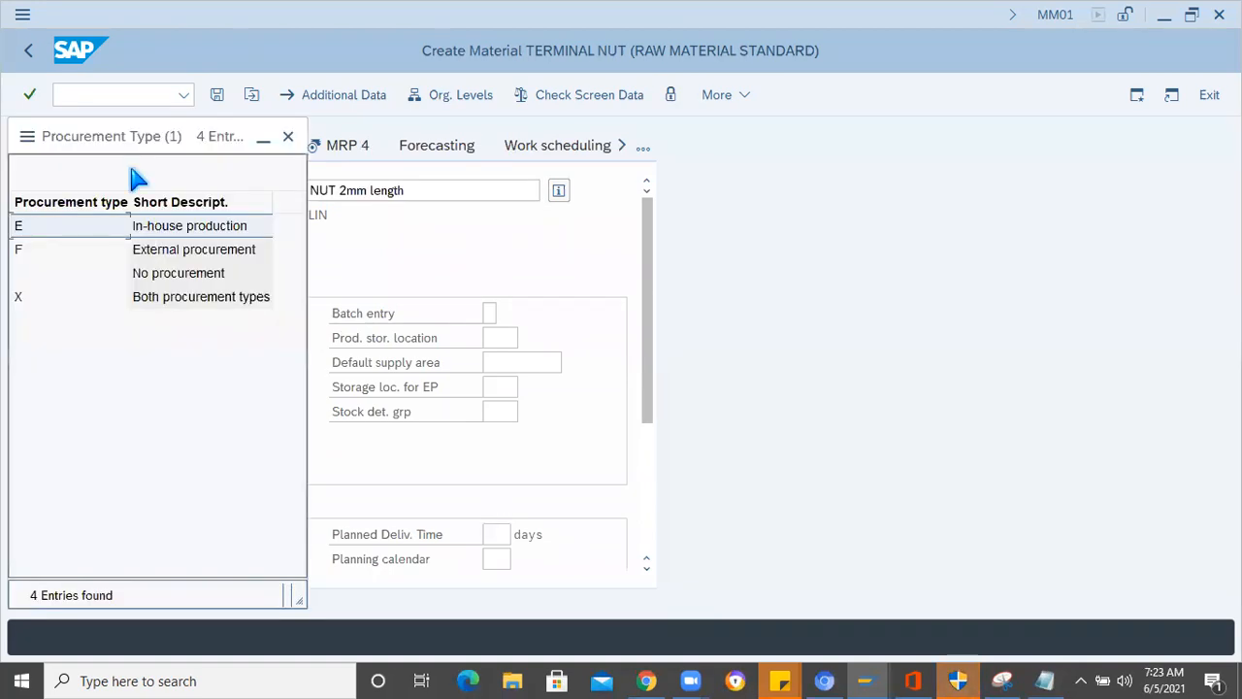
{"action": "left_click_drag", "start_coordinate": [100, 142], "coordinate": [698, 146]}
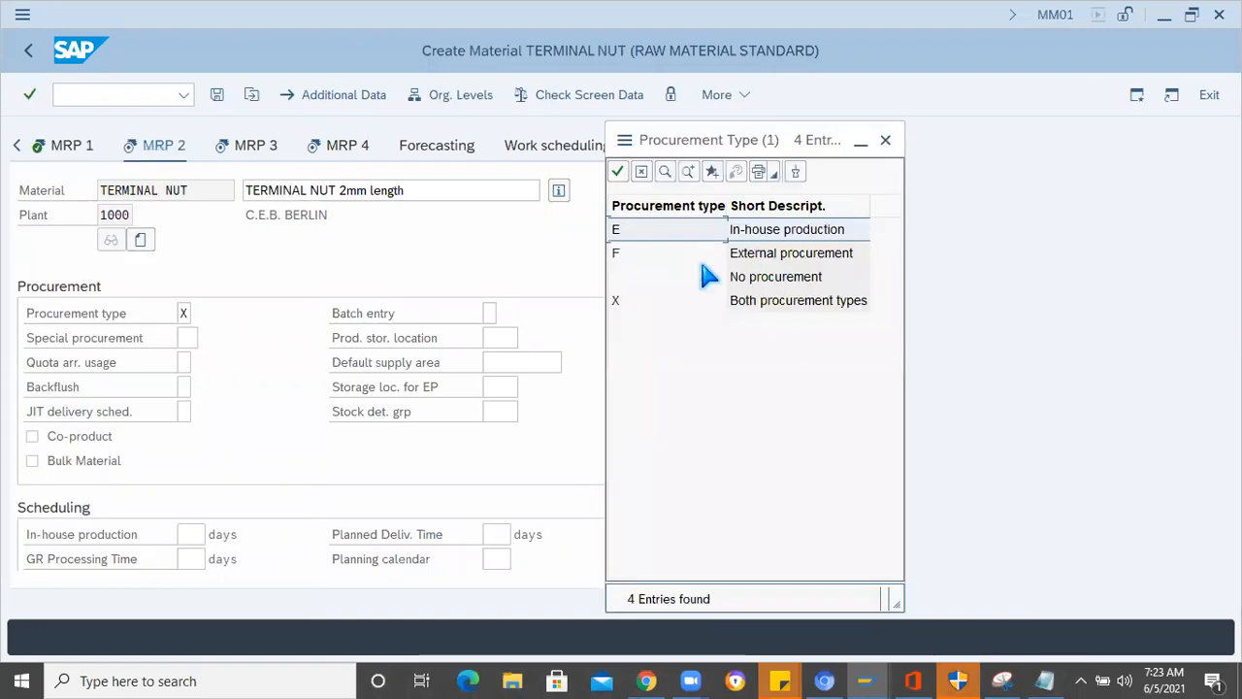
{"action": "left_click", "coordinate": [763, 304]}
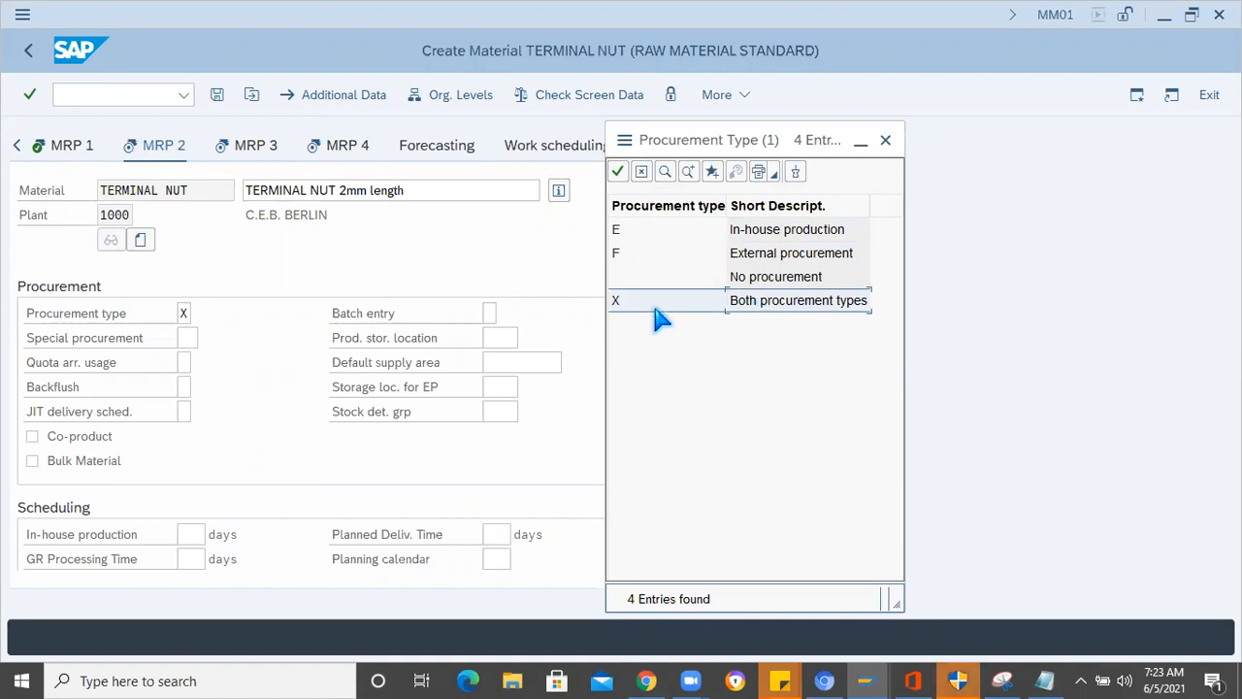
{"action": "left_click", "coordinate": [747, 258]}
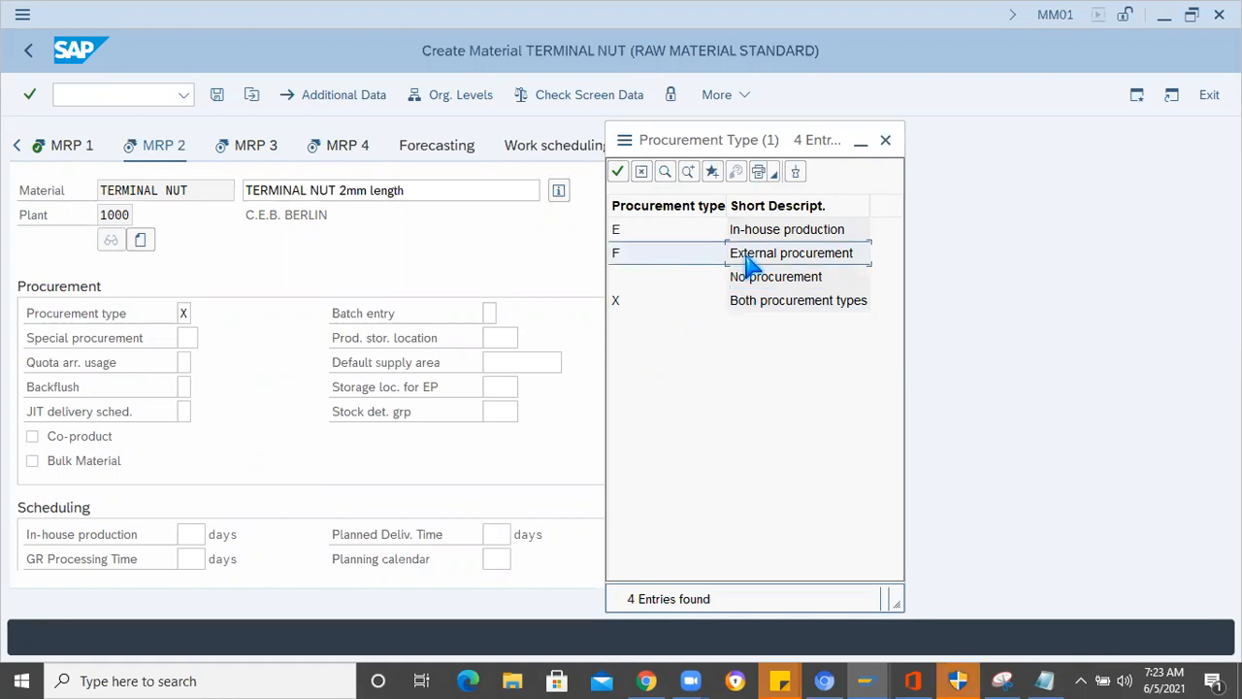
{"action": "left_click", "coordinate": [748, 239]}
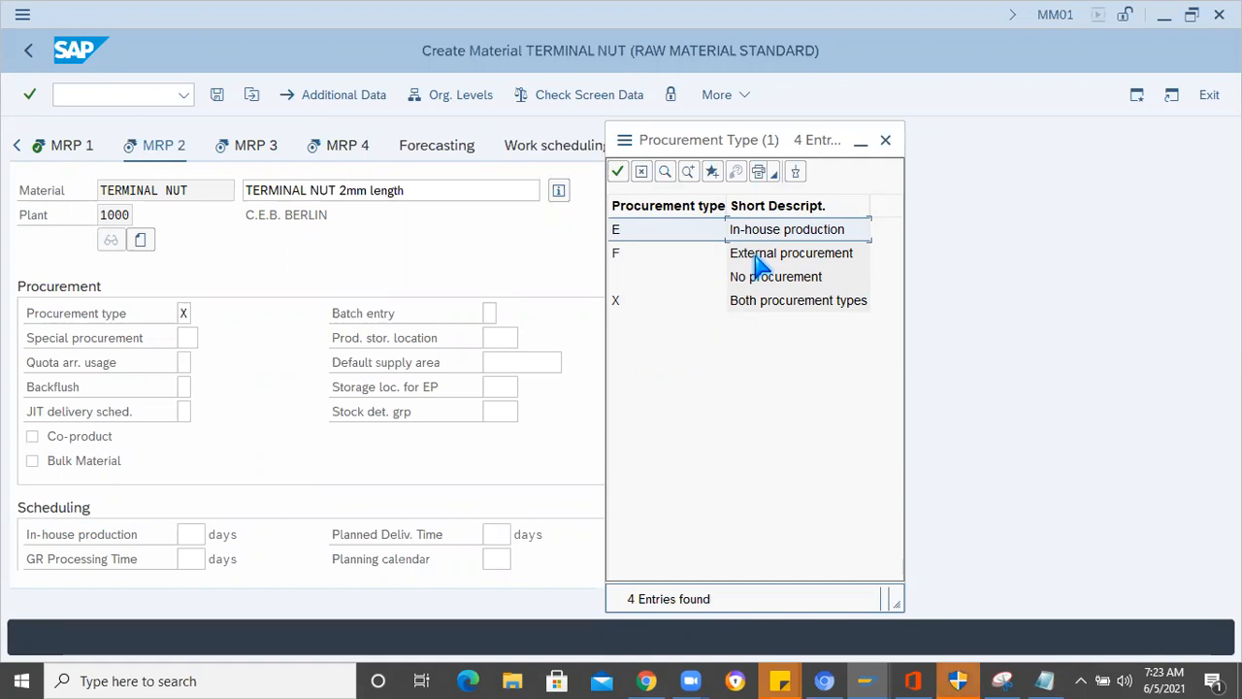
{"action": "double_click", "coordinate": [756, 255]}
{"action": "left_click", "coordinate": [183, 310]}
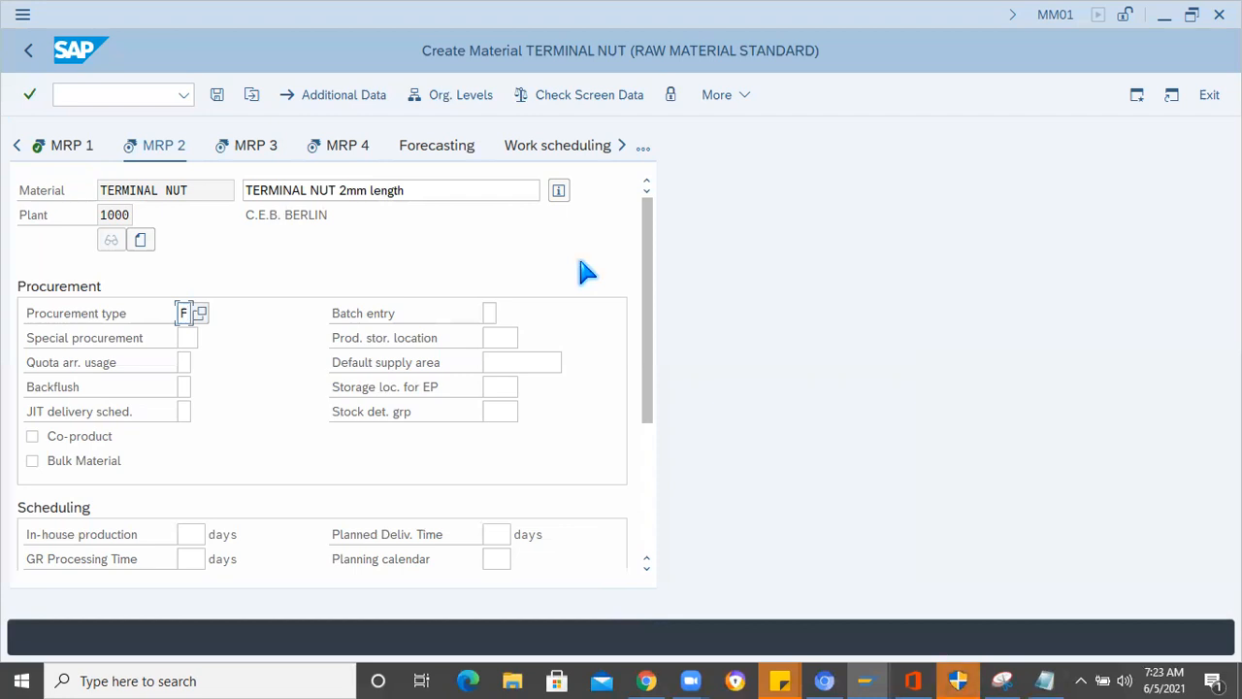
{"action": "left_click", "coordinate": [608, 252]}
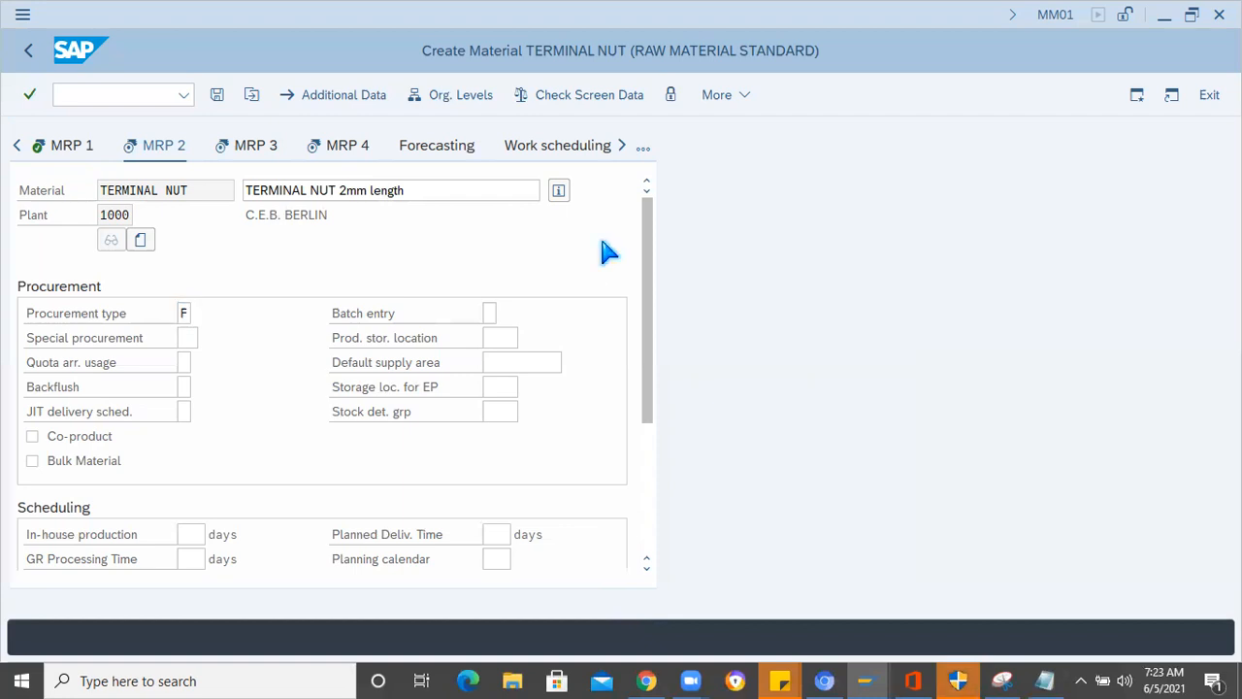
{"action": "key", "text": "Return"}
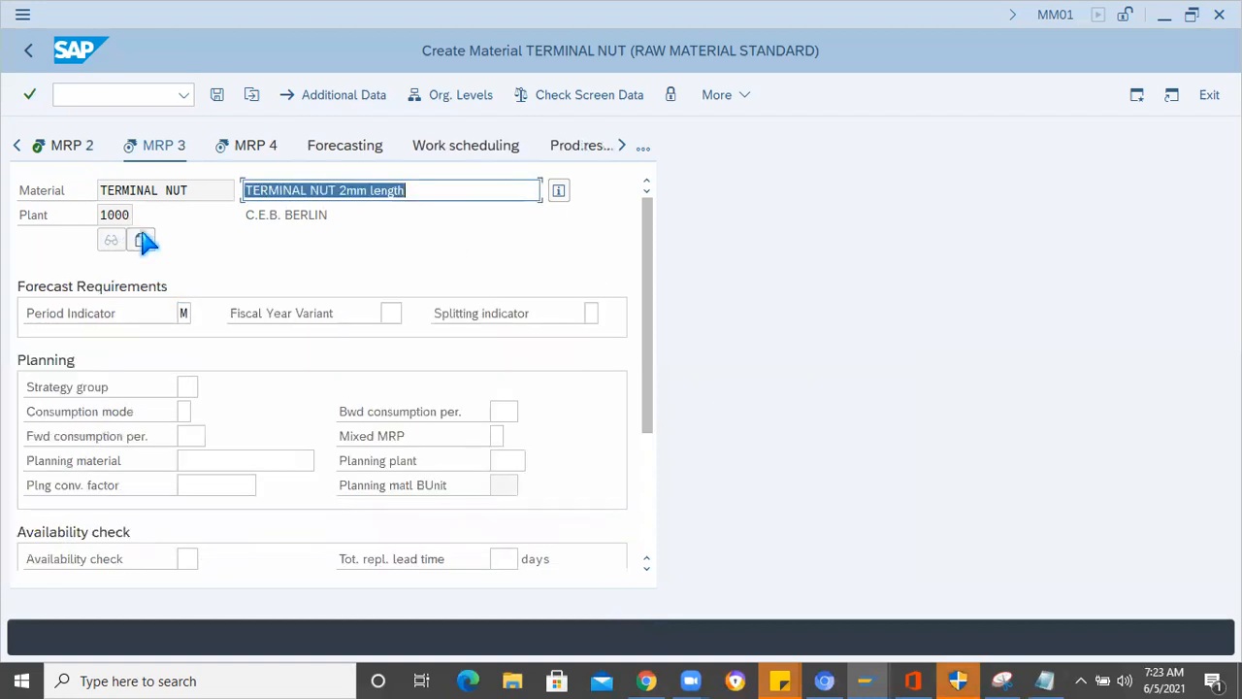
- Accept the MRP 3 data without further entries and save the TERMINAL NUT material master
{"action": "left_click", "coordinate": [476, 271]}
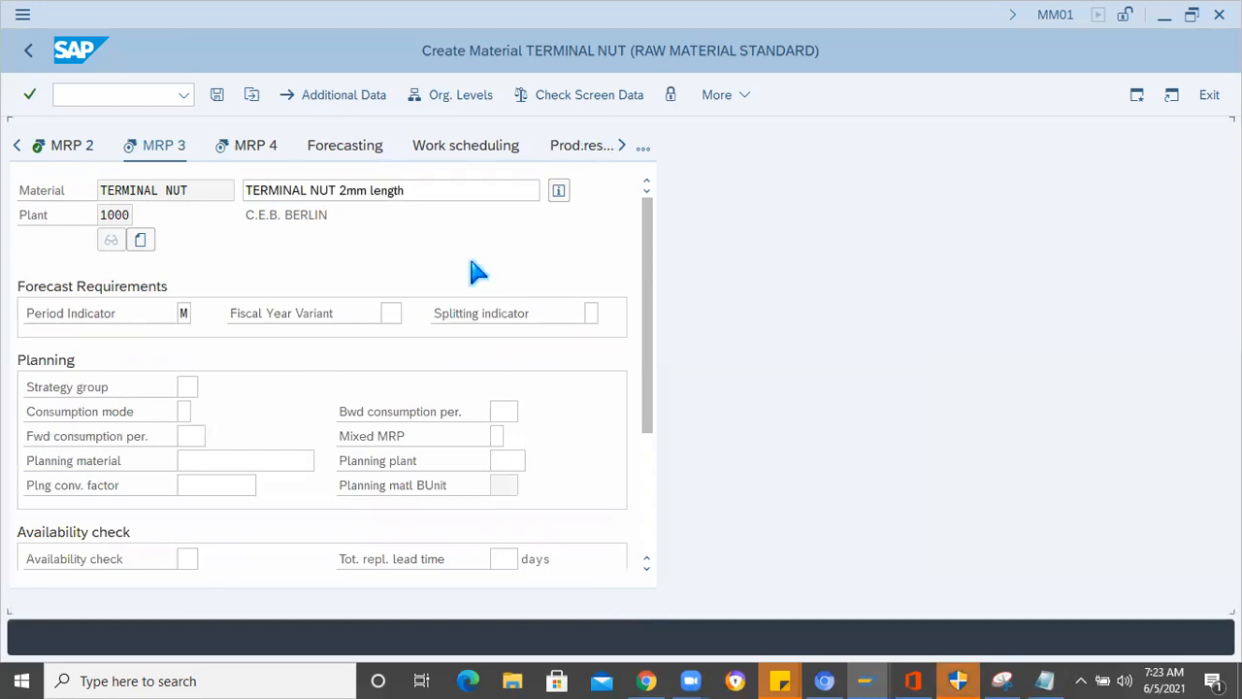
{"action": "key", "text": "Return"}
{"action": "left_click", "coordinate": [218, 94]}
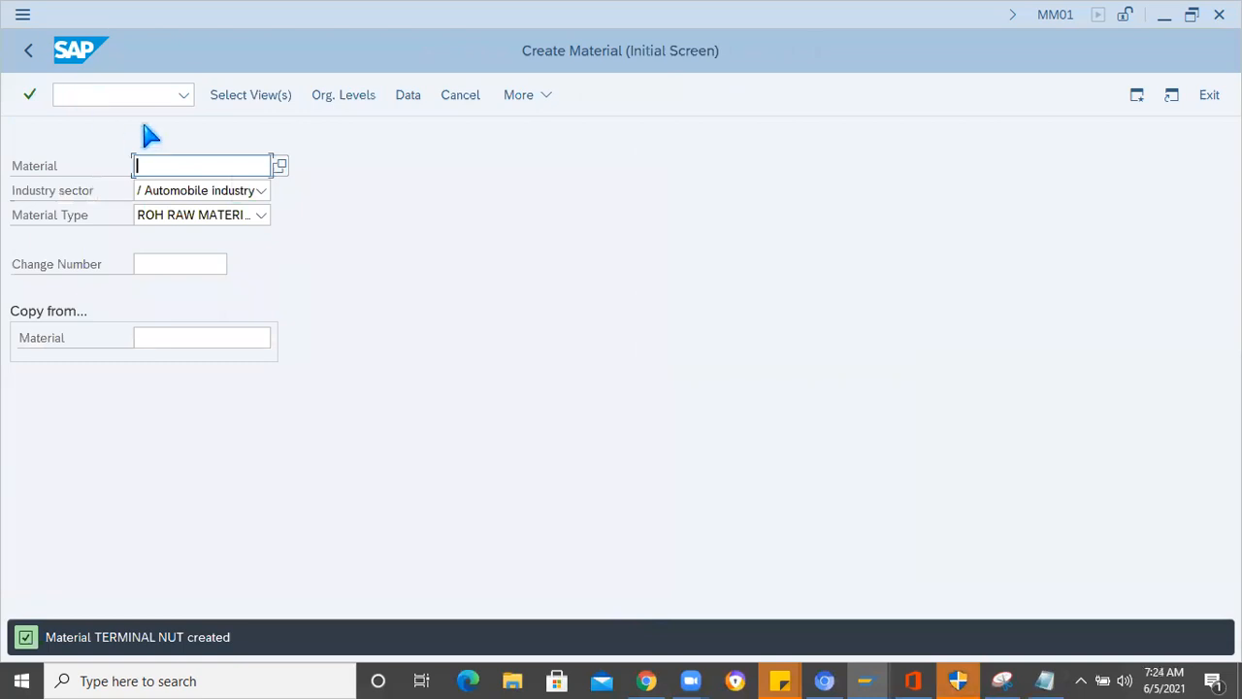
- Open the function for changing a material master immediately from the initial material creation screen
{"action": "left_click", "coordinate": [122, 93]}
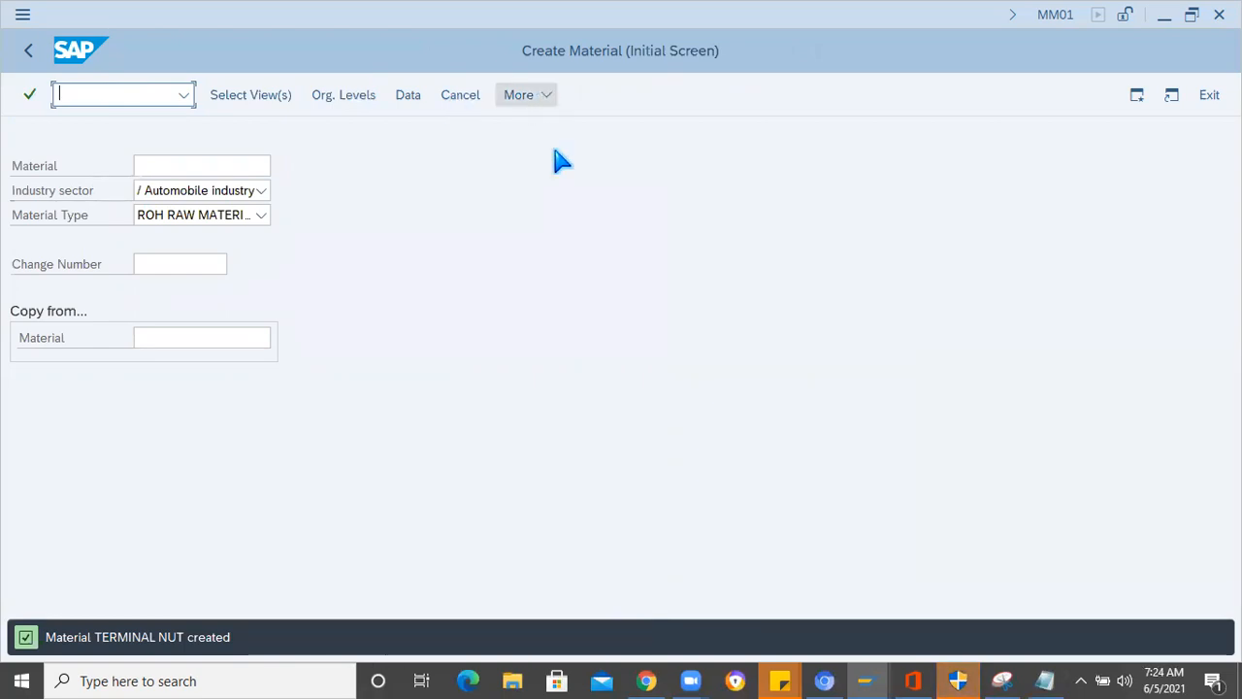
{"action": "left_click", "coordinate": [525, 95]}
{"action": "mouse_move", "coordinate": [596, 186]}
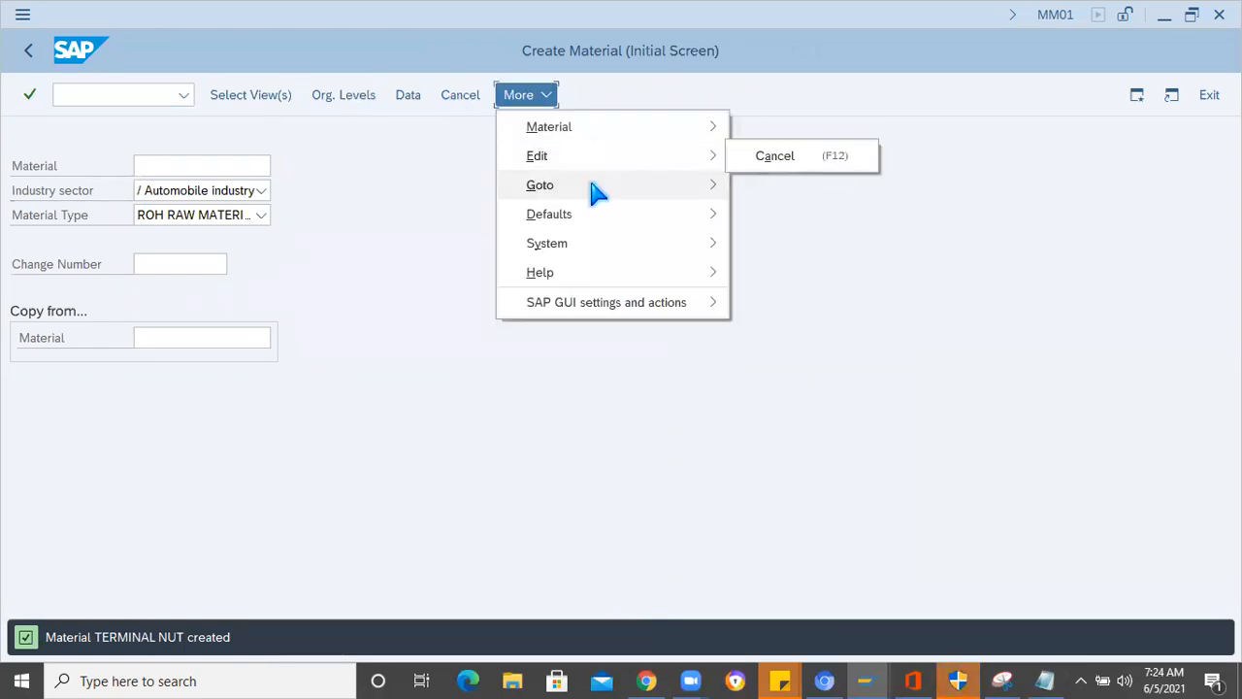
{"action": "mouse_move", "coordinate": [602, 140]}
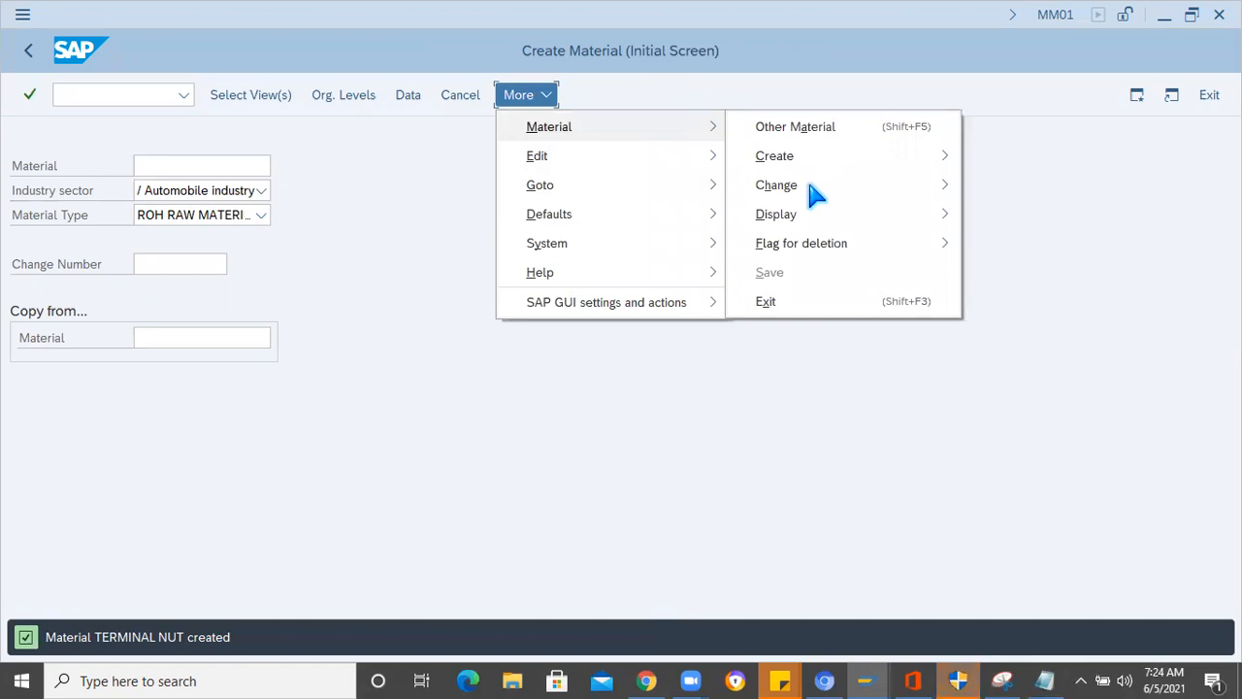
{"action": "mouse_move", "coordinate": [887, 188]}
{"action": "left_click", "coordinate": [1021, 185]}
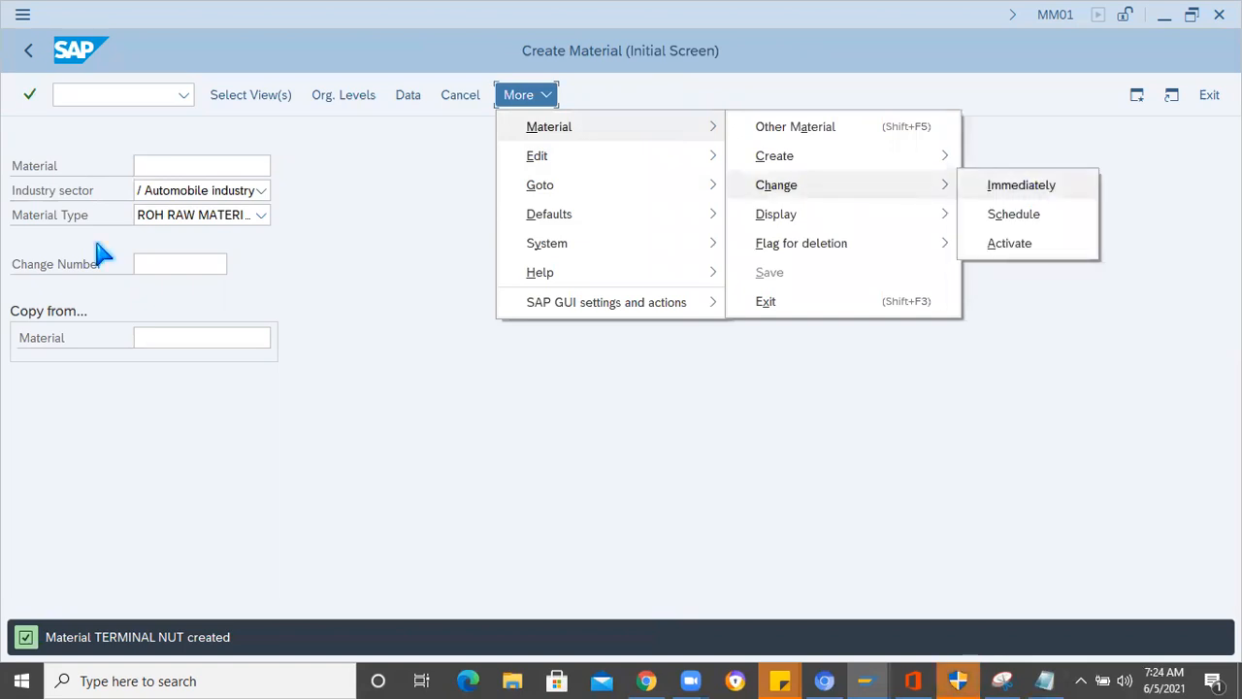
- Open the TERMINAL NUT material for change and add the MRP 1 and MRP 2 views to the selection
{"action": "key", "text": "Return"}
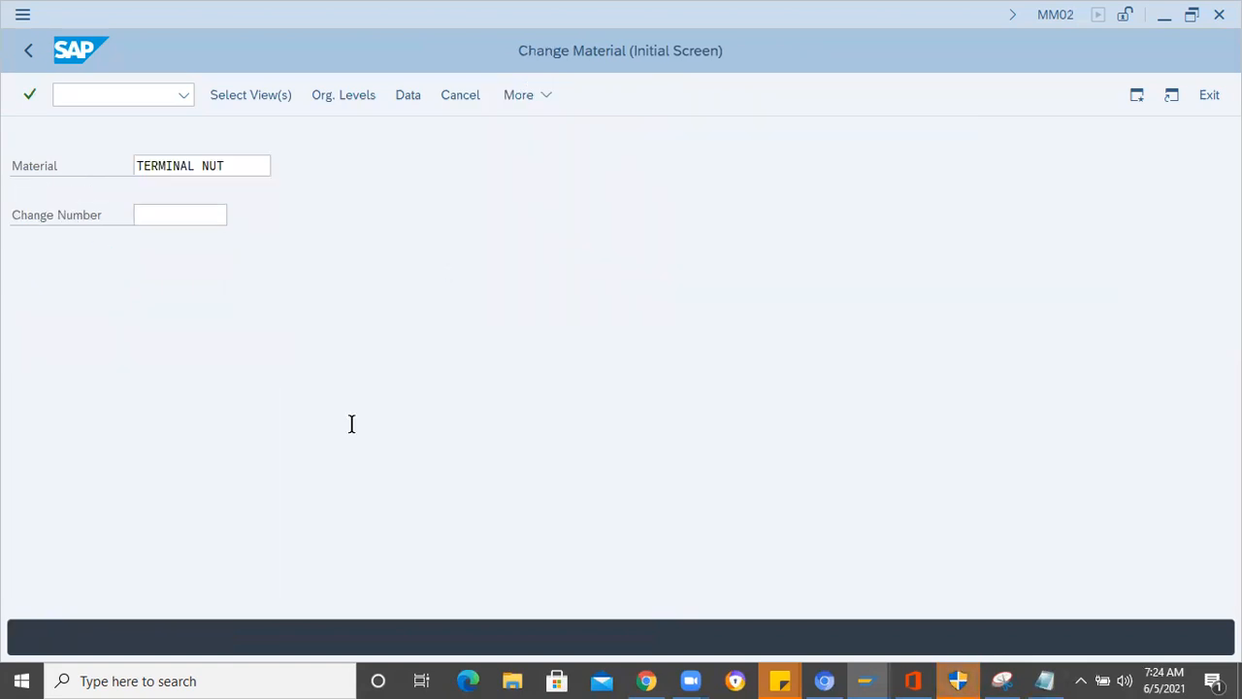
{"action": "left_click", "coordinate": [322, 343]}
{"action": "left_click", "coordinate": [322, 365]}
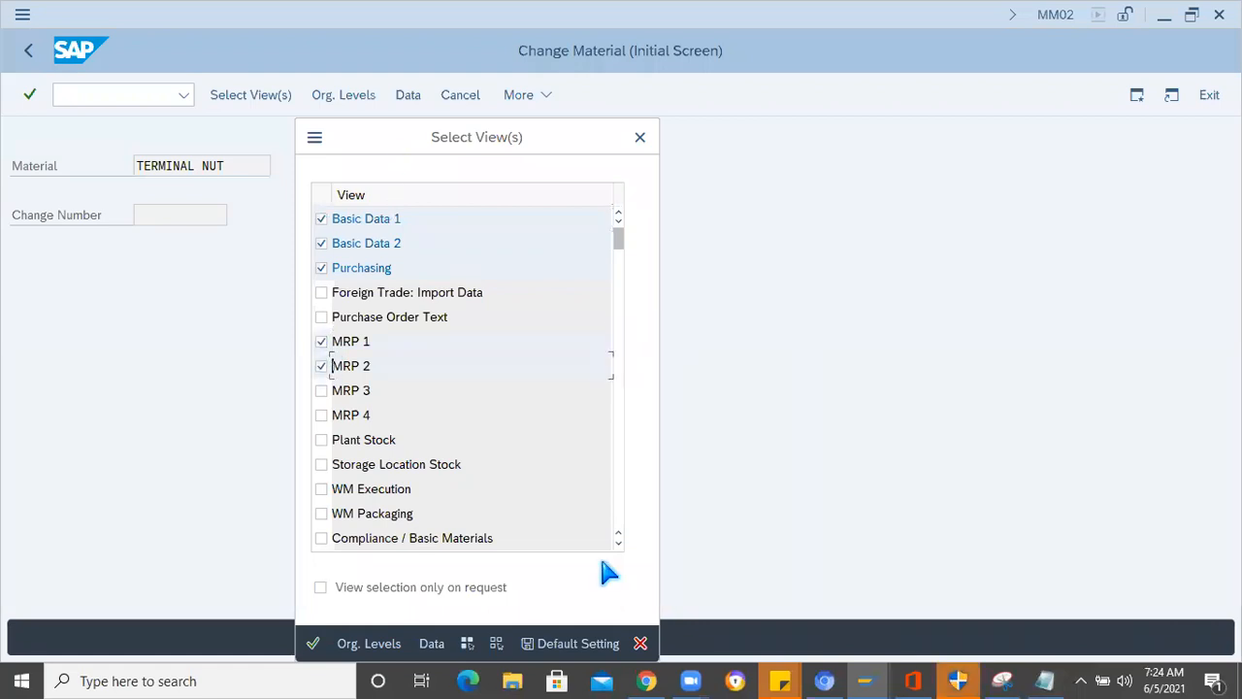
{"action": "key", "text": "Return"}
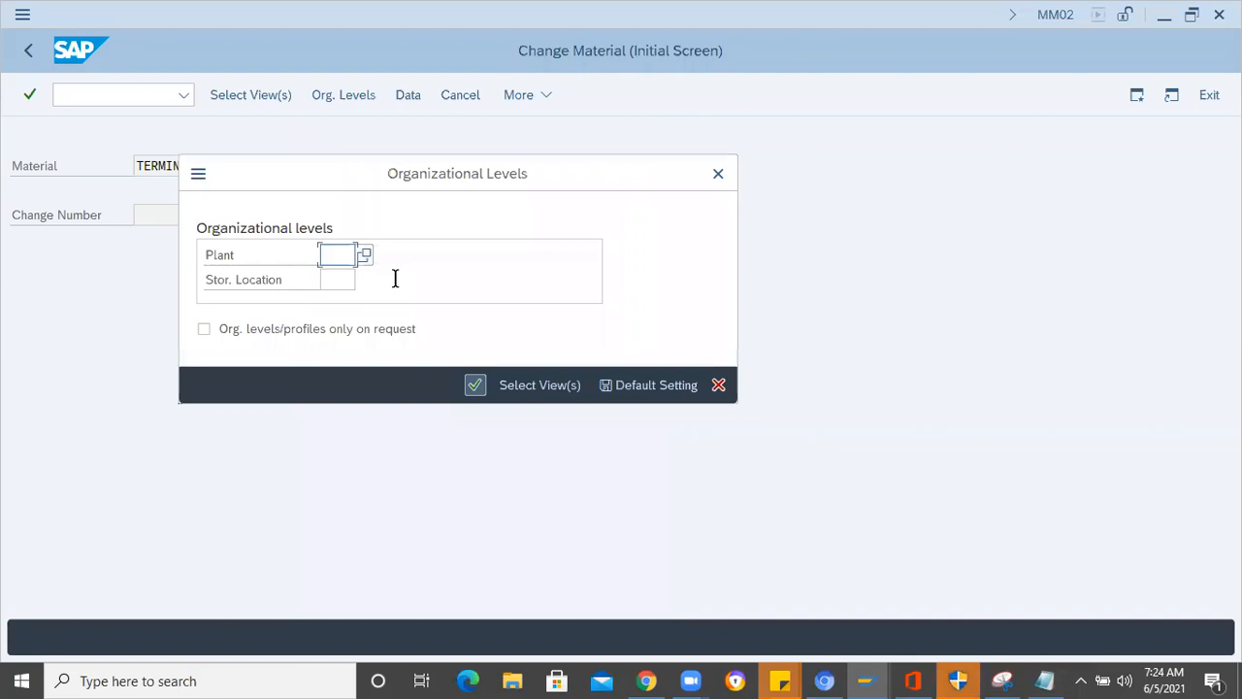
- Set the organizational levels to plant 1000 and storage location 0001 and proceed to the material data
{"action": "type", "text": "1000"}
{"action": "left_click", "coordinate": [333, 284]}
{"action": "type", "text": "0001"}
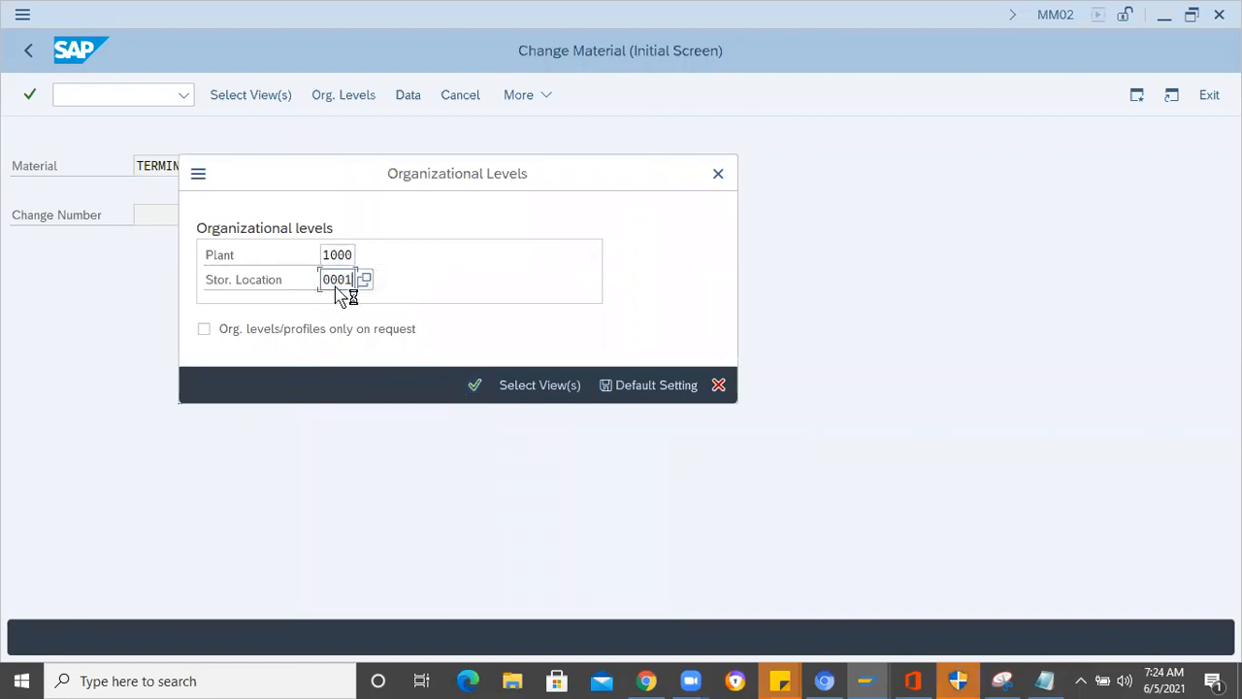
{"action": "key", "text": "Return"}
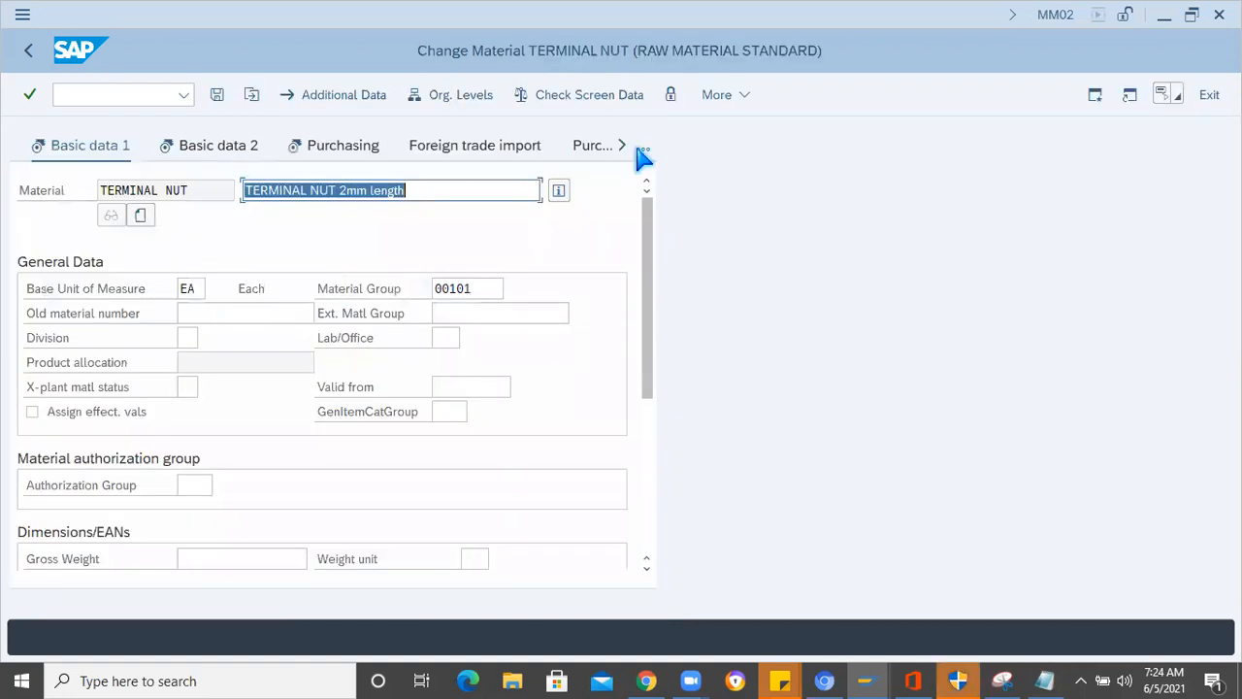
- Go to the MRP 1 view and set the ABC indicator to C (Material - Low Significance)
{"action": "left_click", "coordinate": [692, 315]}
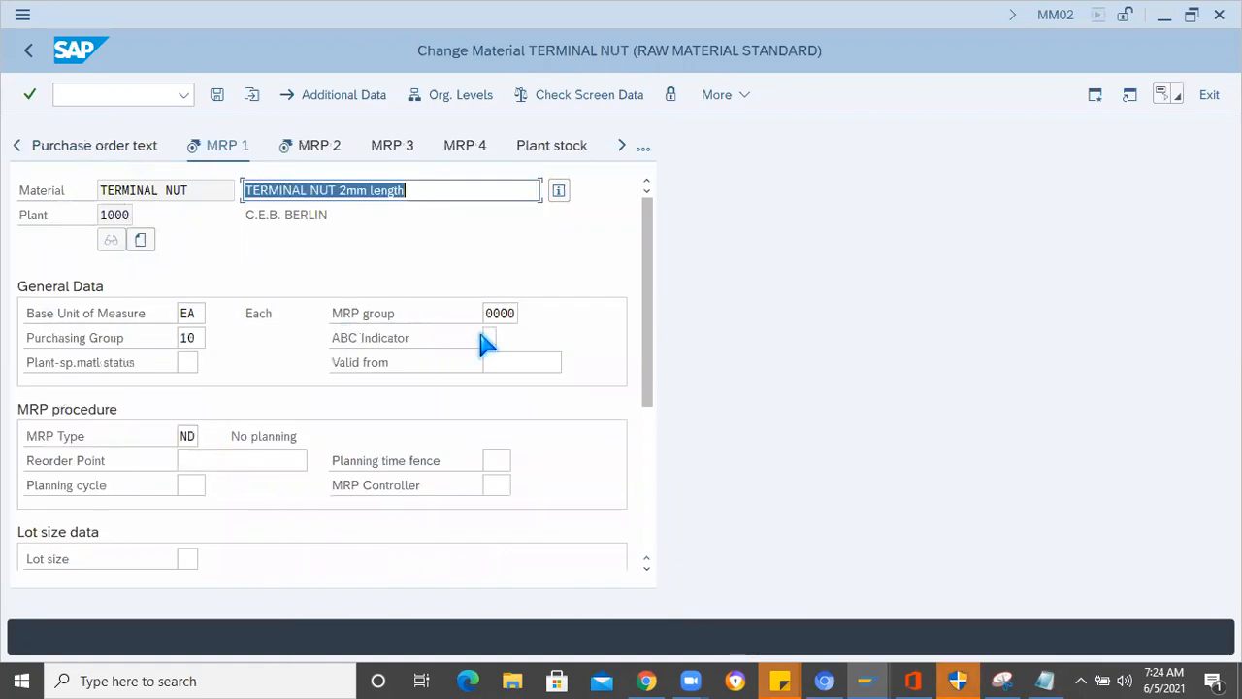
{"action": "left_click", "coordinate": [488, 337]}
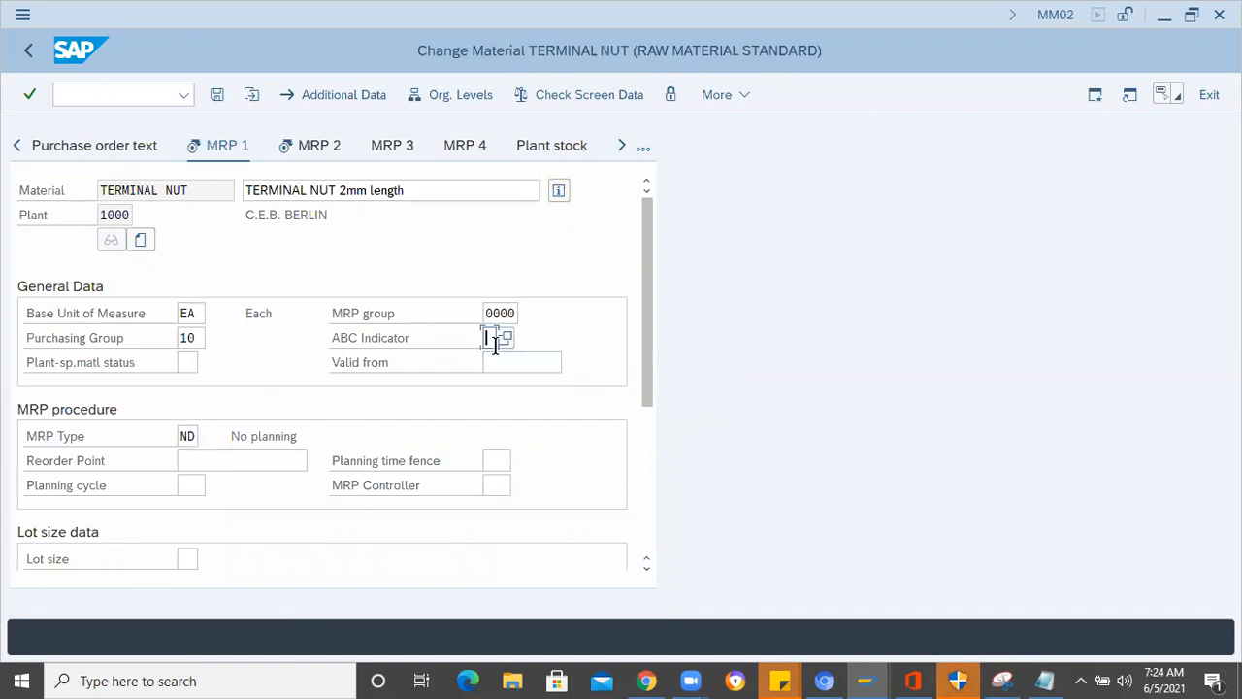
{"action": "left_click", "coordinate": [506, 339]}
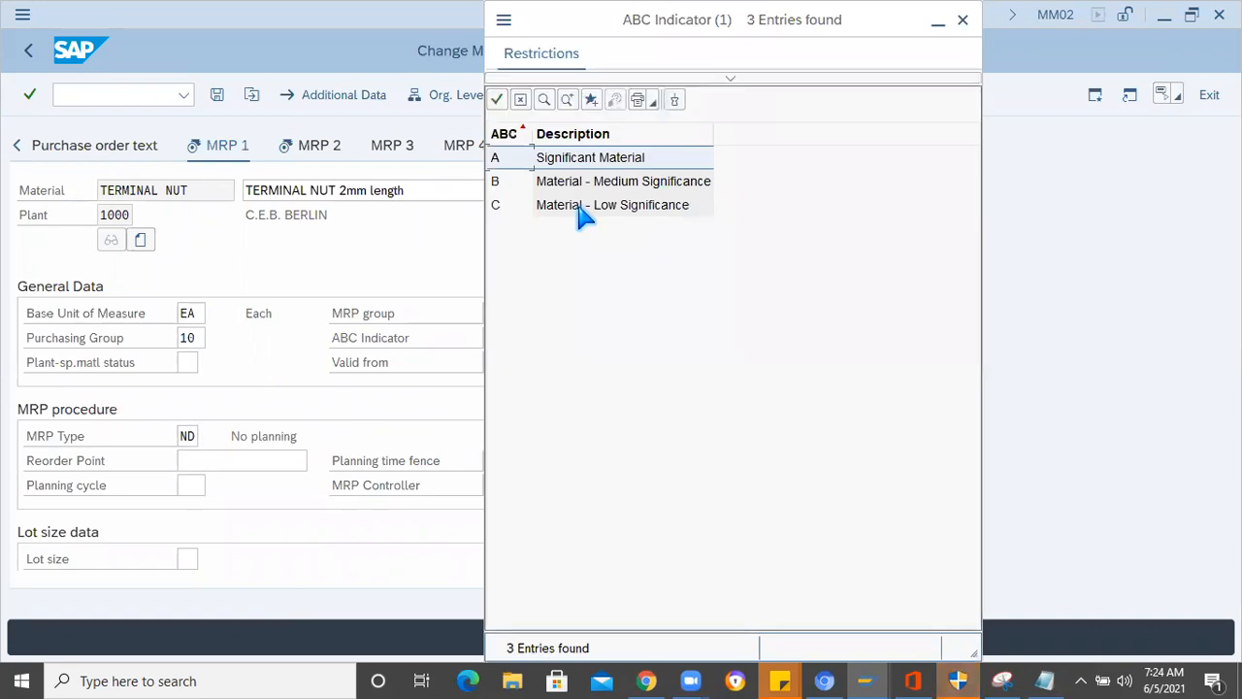
{"action": "left_click", "coordinate": [582, 211]}
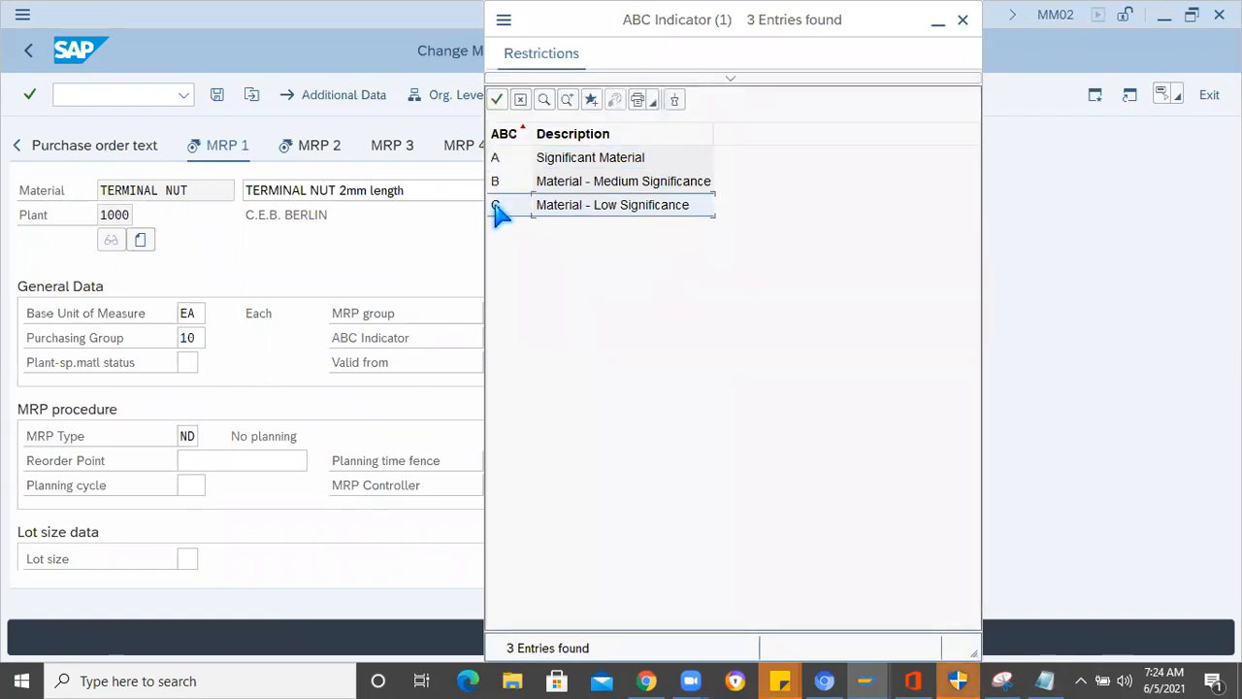
{"action": "left_click", "coordinate": [549, 188]}
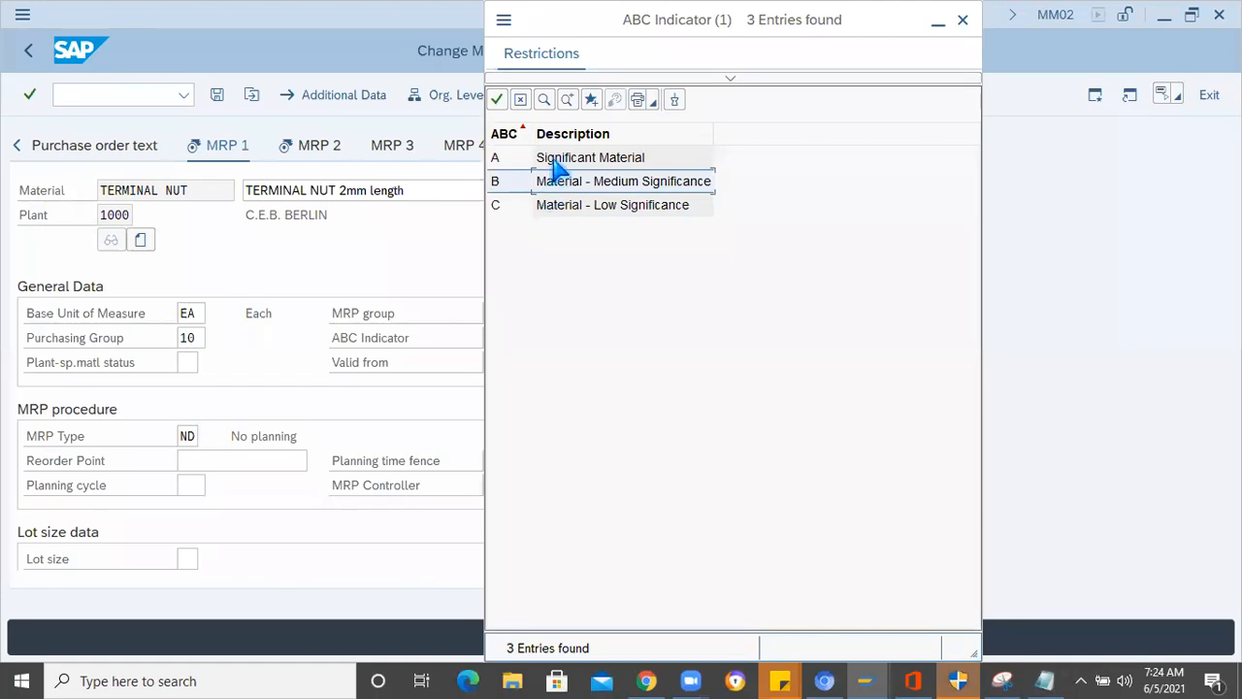
{"action": "left_click", "coordinate": [556, 162]}
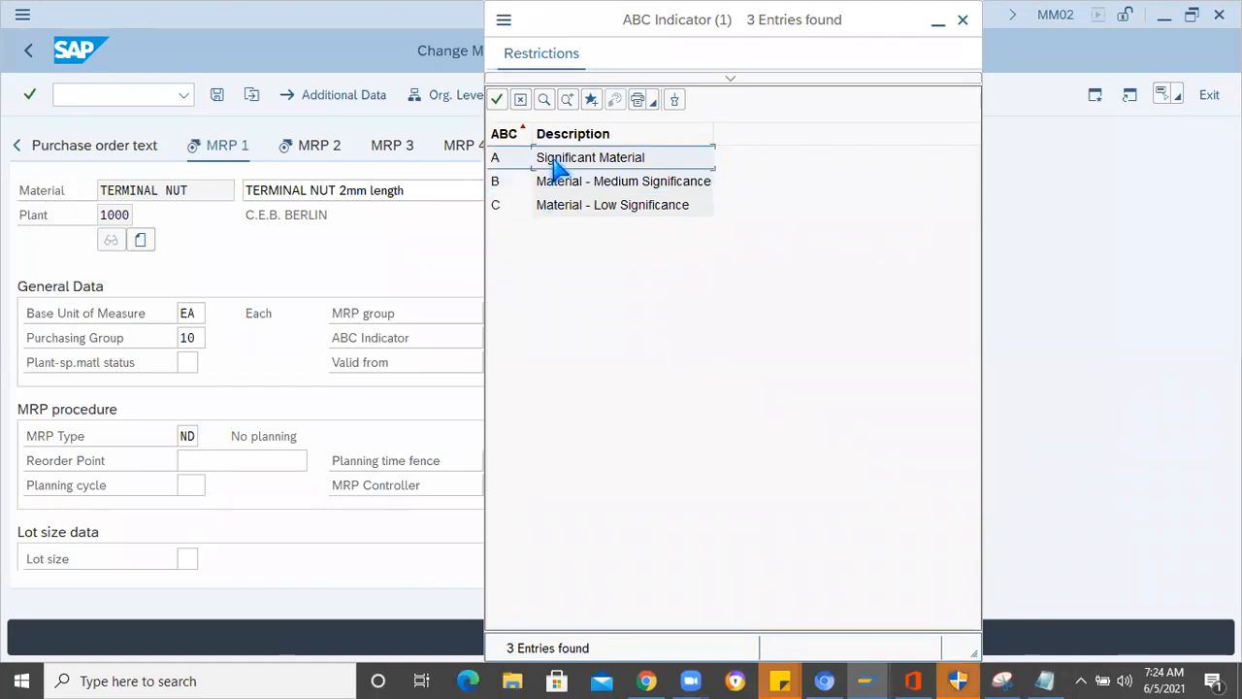
{"action": "left_click", "coordinate": [567, 212]}
{"action": "double_click", "coordinate": [567, 213]}
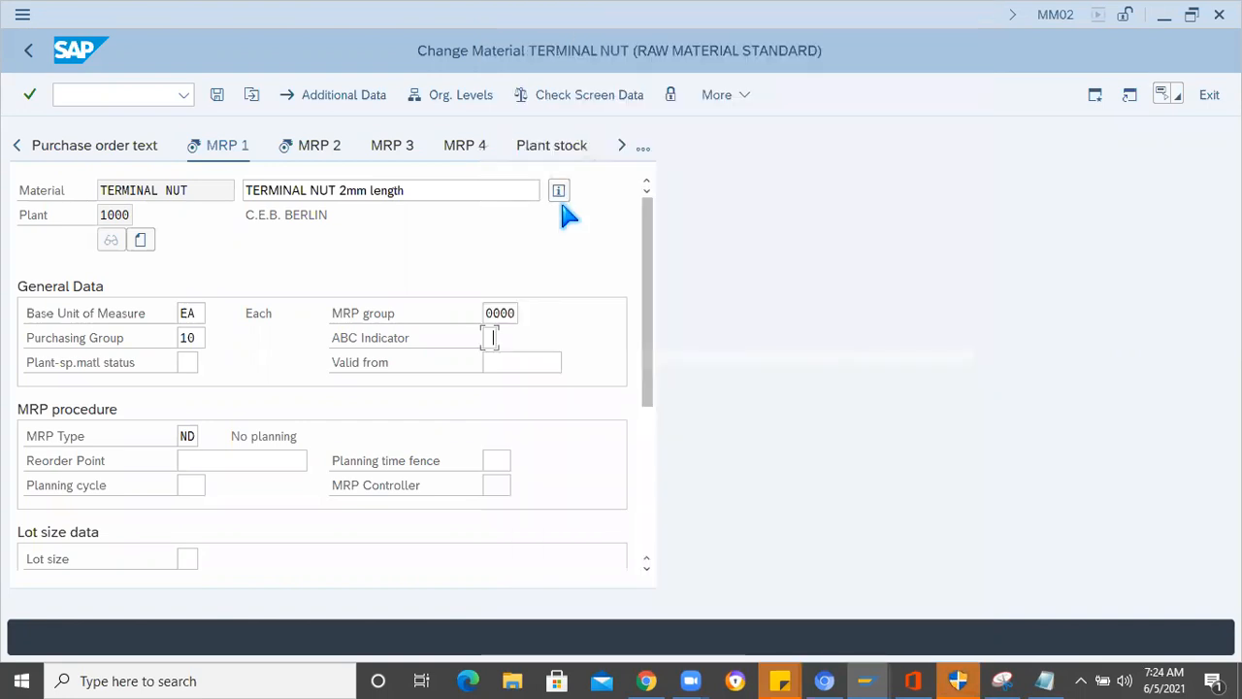
- Proceed to the MRP 2 view and set the special procurement type to 10 (Consignment)
{"action": "left_click", "coordinate": [644, 150]}
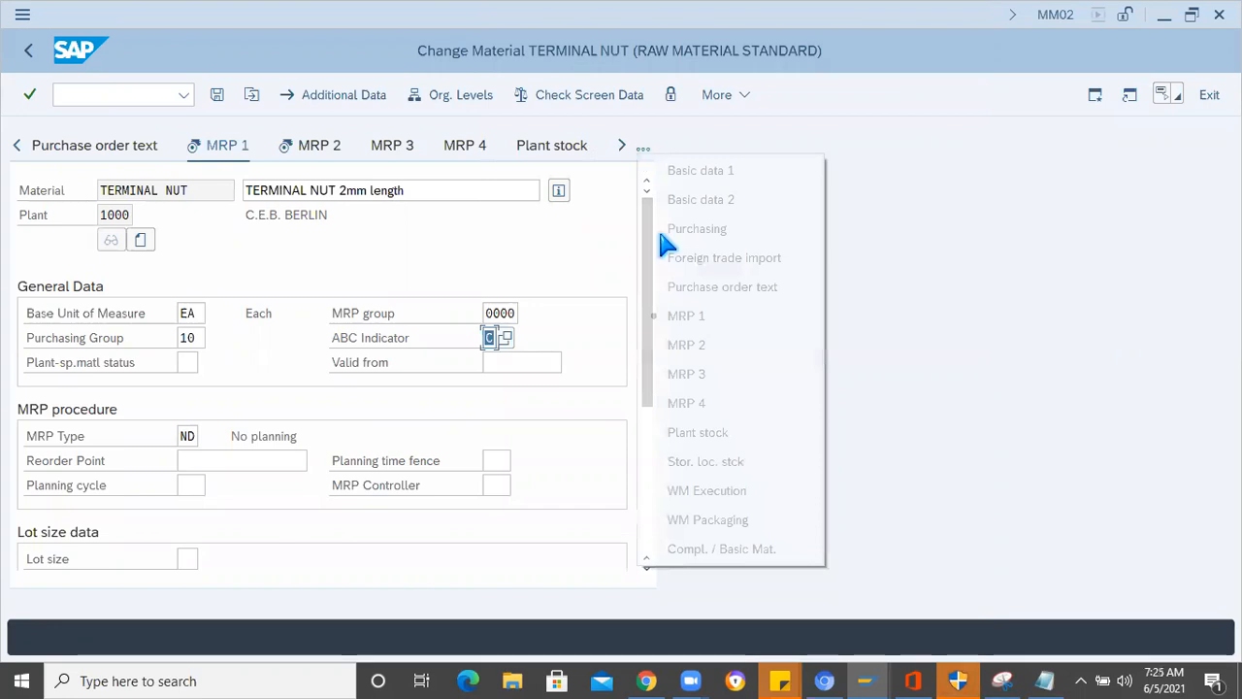
{"action": "left_click", "coordinate": [252, 383]}
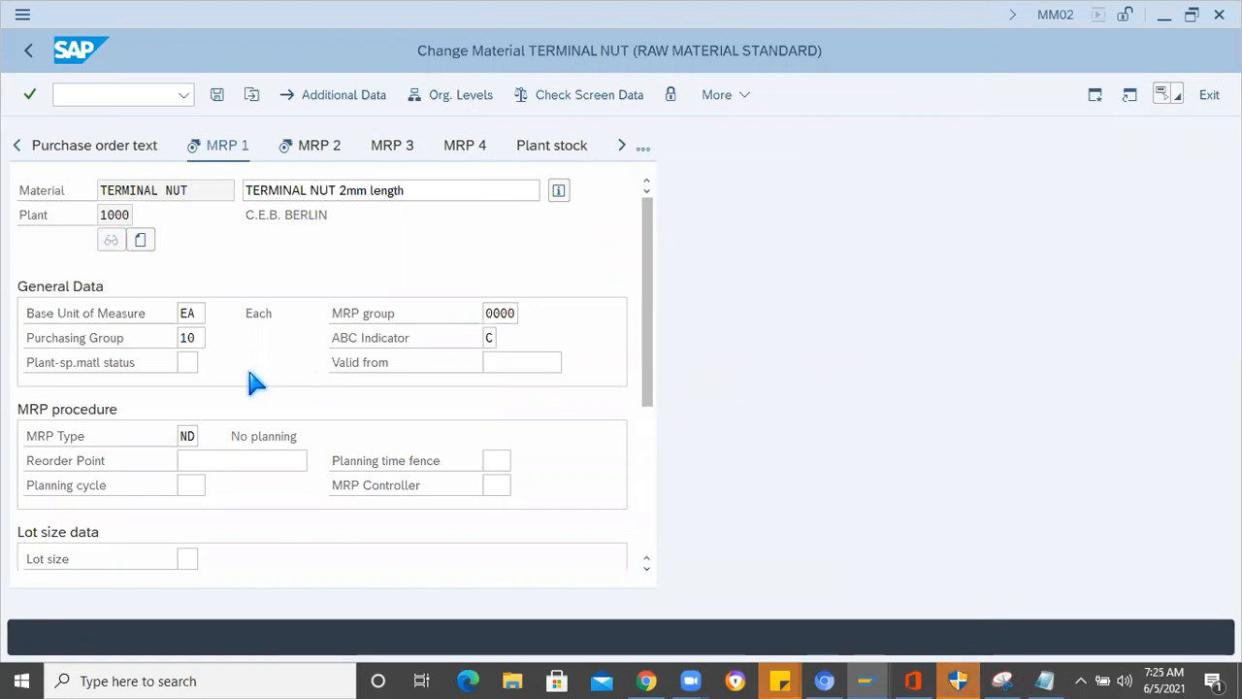
{"action": "key", "text": "Return"}
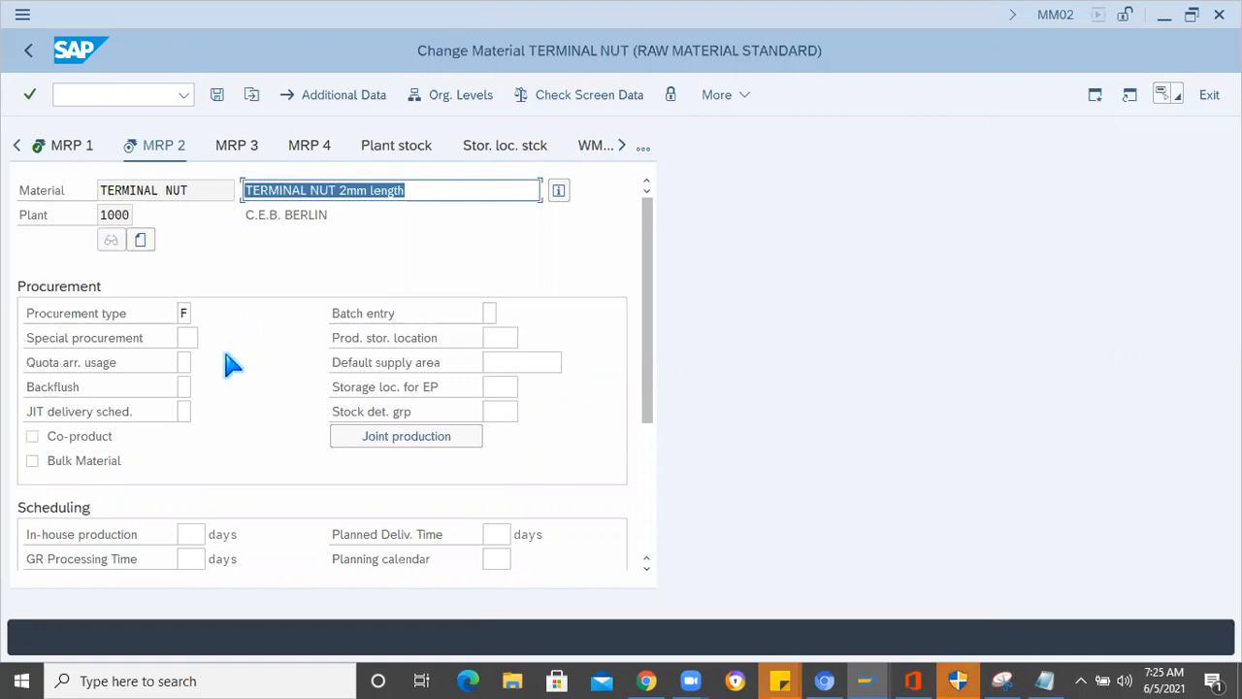
{"action": "left_click", "coordinate": [194, 336]}
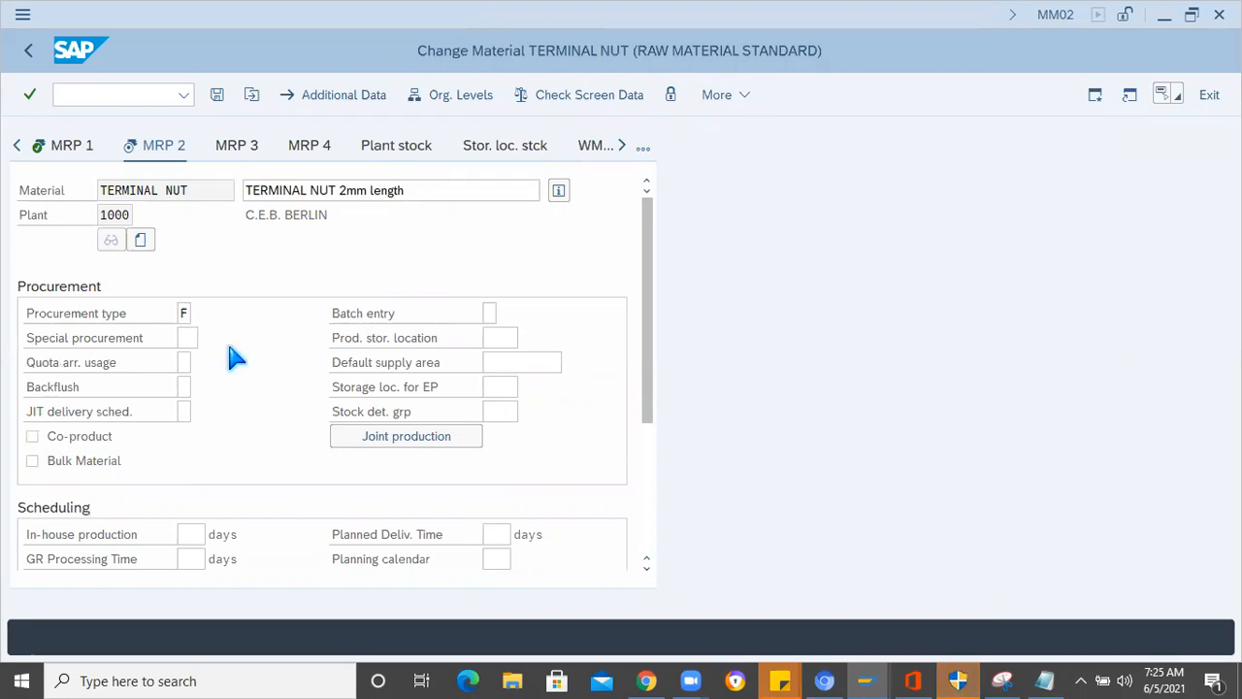
{"action": "key", "text": "F4"}
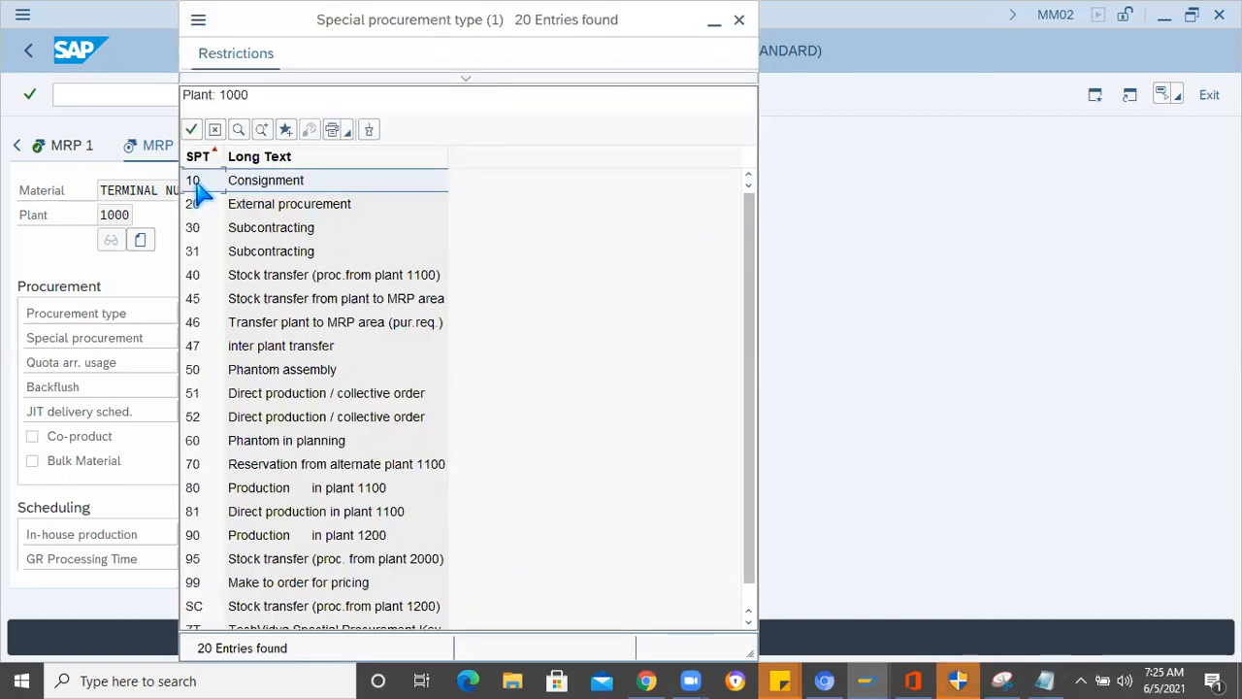
{"action": "key", "text": "Escape"}
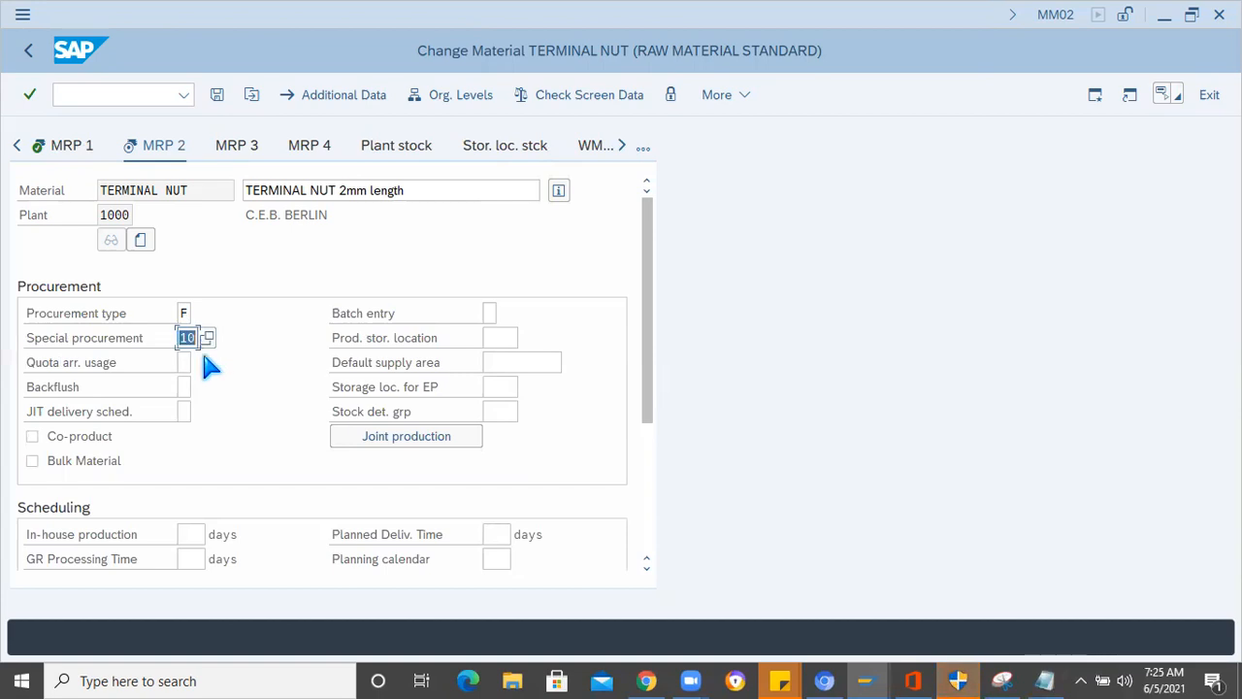
- Recheck the MRP type on MRP 1 and the special procurement on MRP 2, and save the TERMINAL NUT changes
{"action": "left_click", "coordinate": [60, 143]}
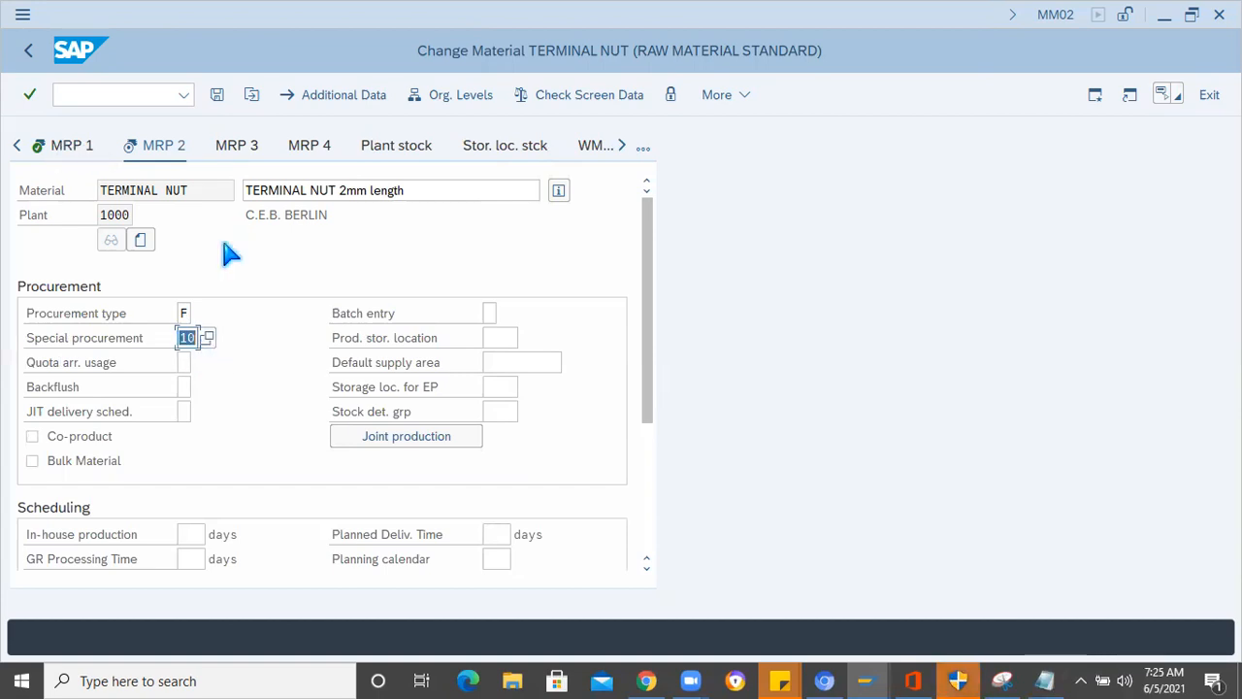
{"action": "left_click", "coordinate": [194, 435]}
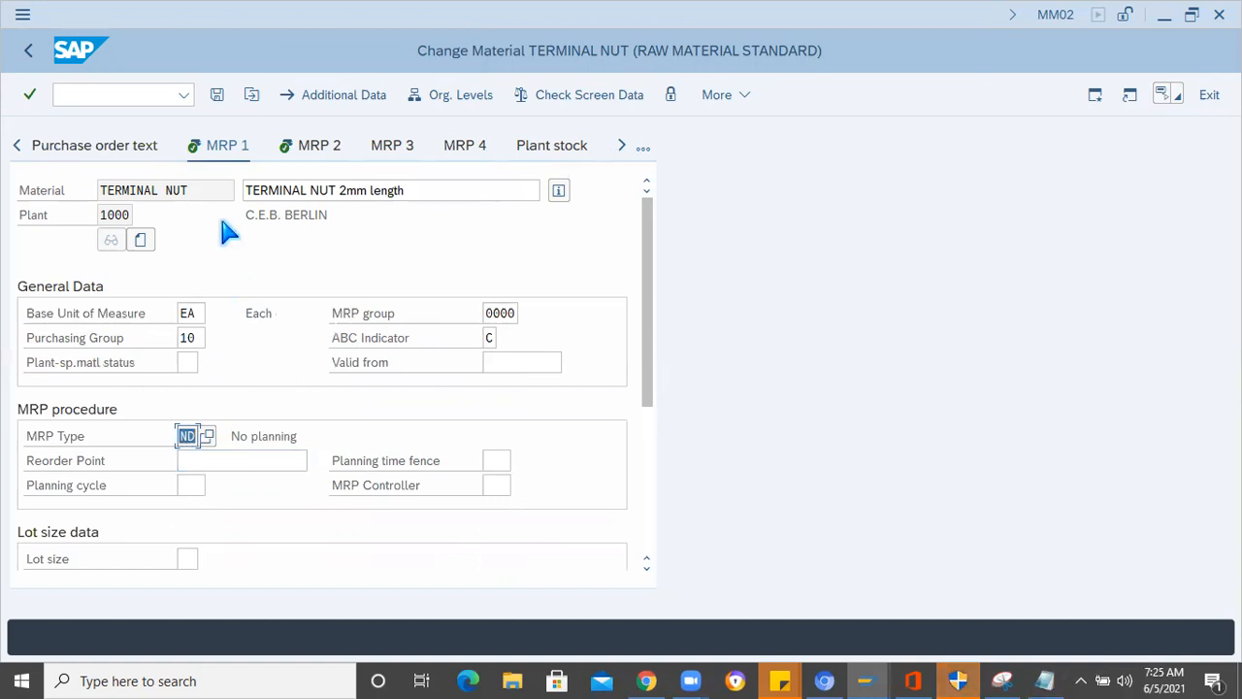
{"action": "left_click", "coordinate": [318, 147]}
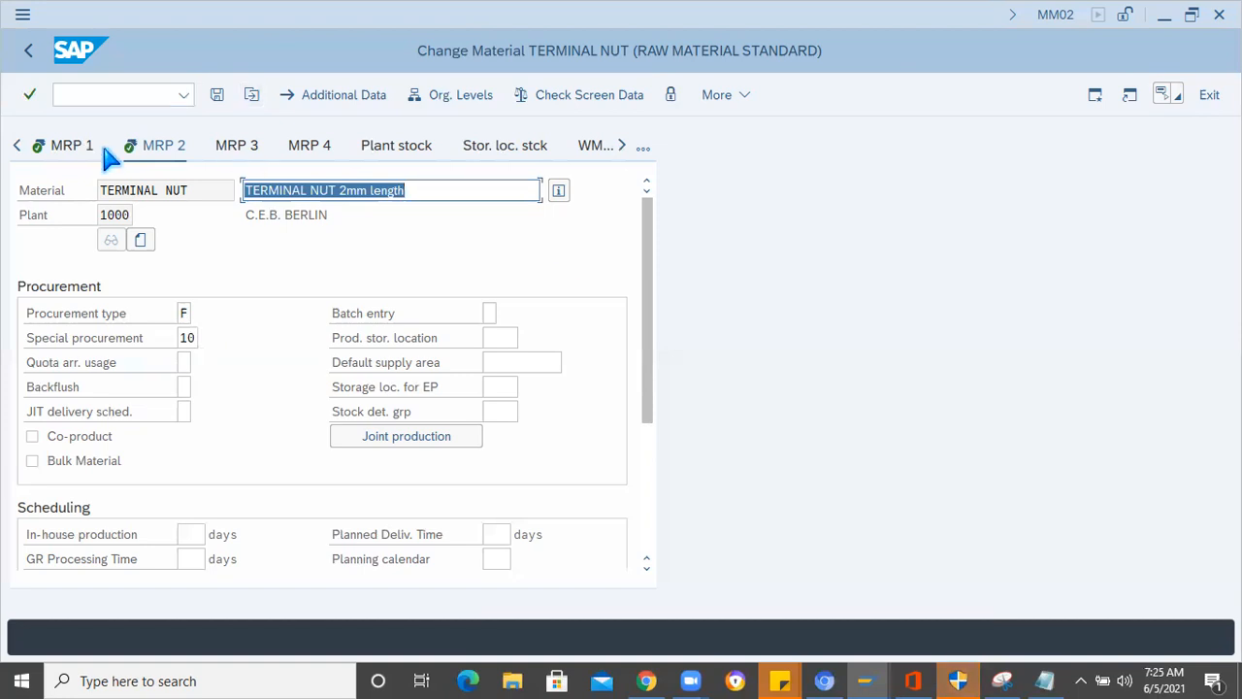
{"action": "left_click", "coordinate": [408, 270]}
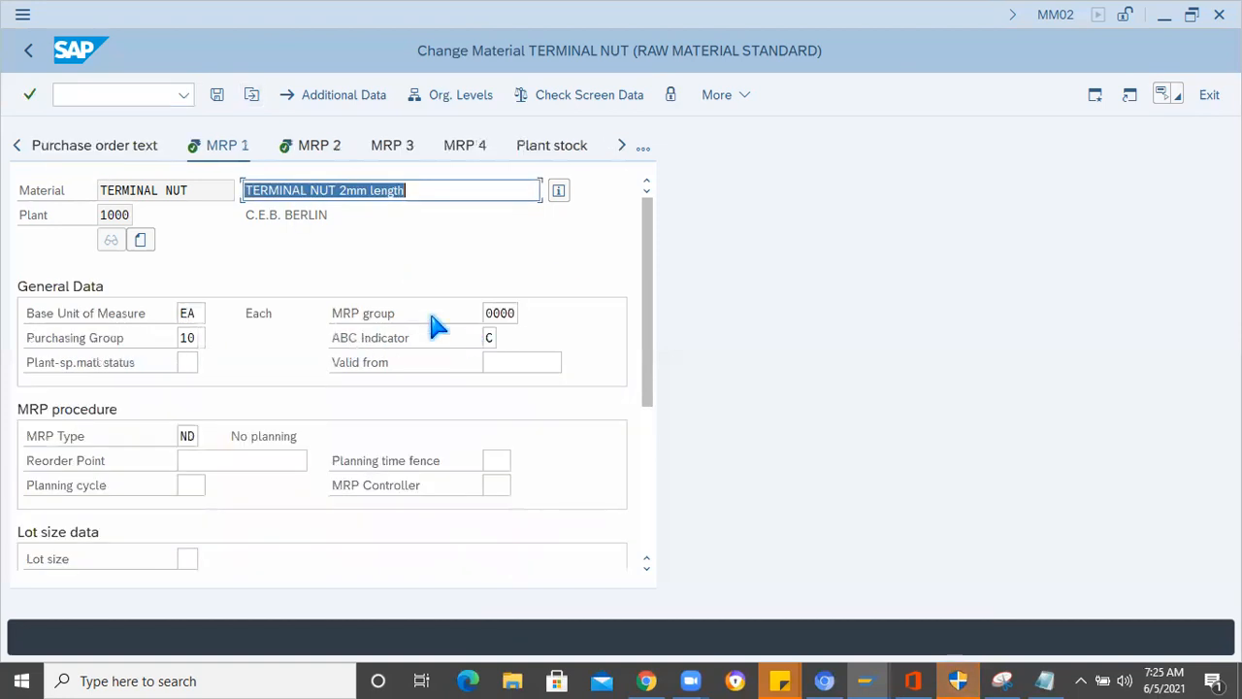
{"action": "left_click", "coordinate": [311, 147]}
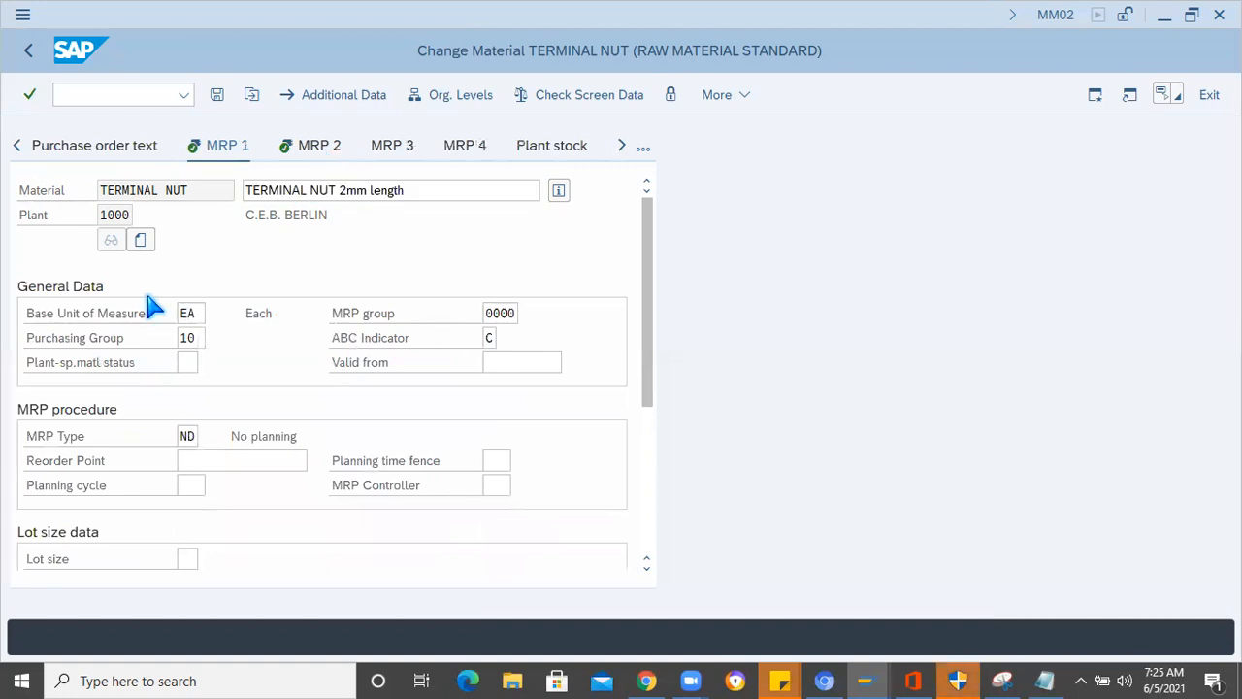
{"action": "left_click", "coordinate": [186, 338]}
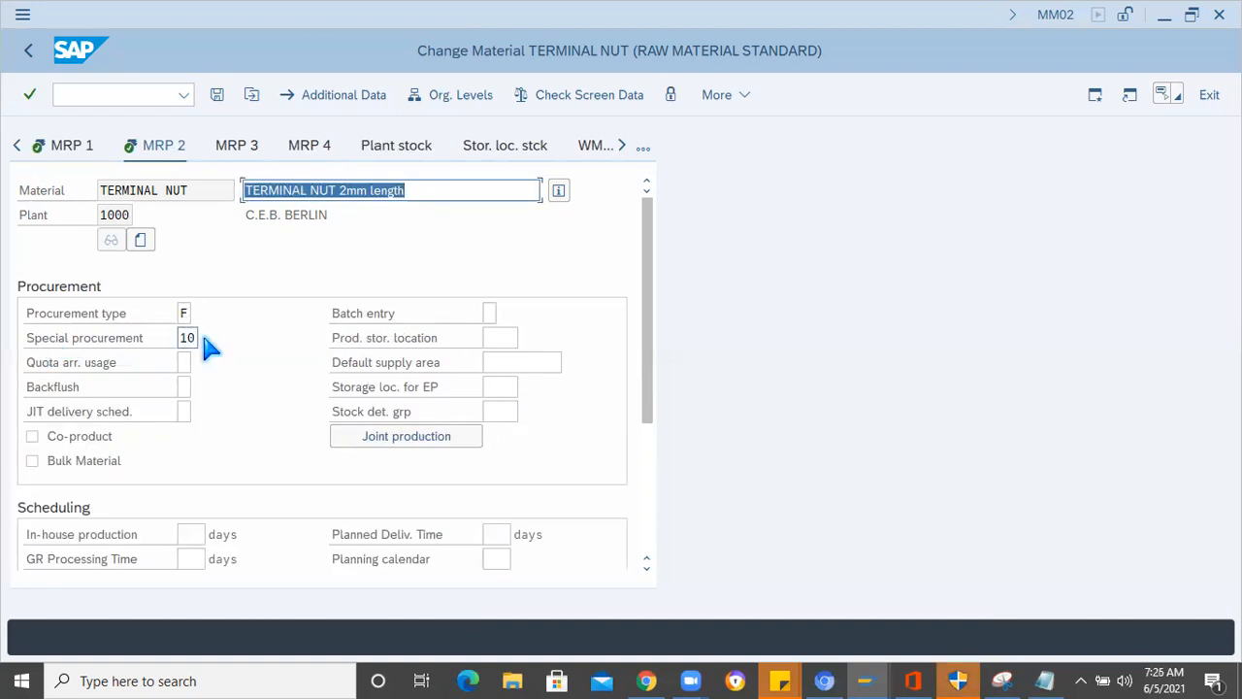
{"action": "left_click", "coordinate": [219, 96]}
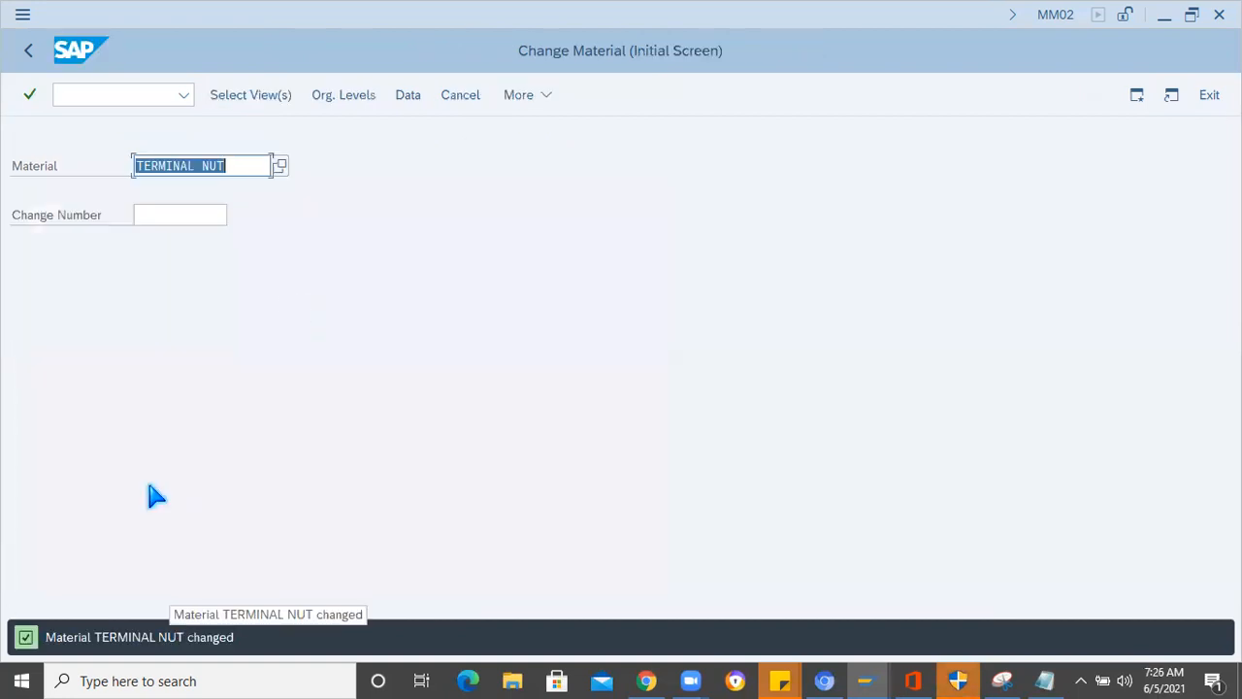
- Check the Insulator line in the Notepad component list and start transaction MM01 in SAP with /nmm01
{"action": "key", "text": "alt+Tab"}
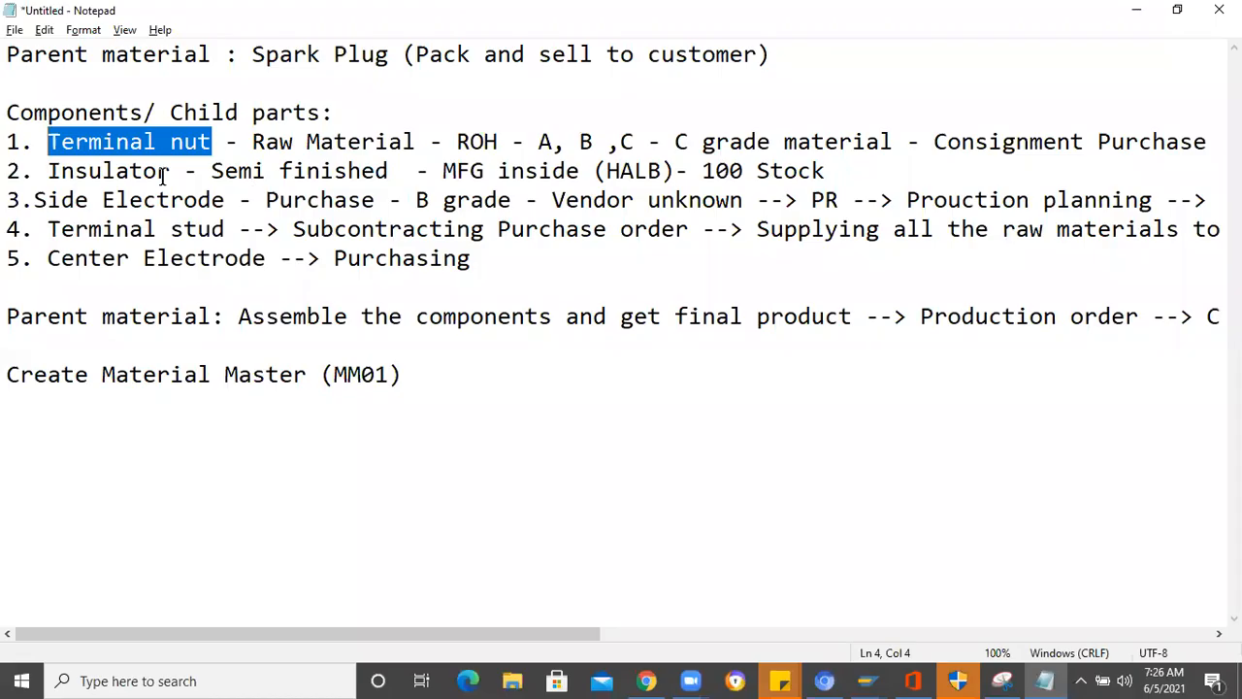
{"action": "left_click_drag", "start_coordinate": [53, 170], "coordinate": [56, 178]}
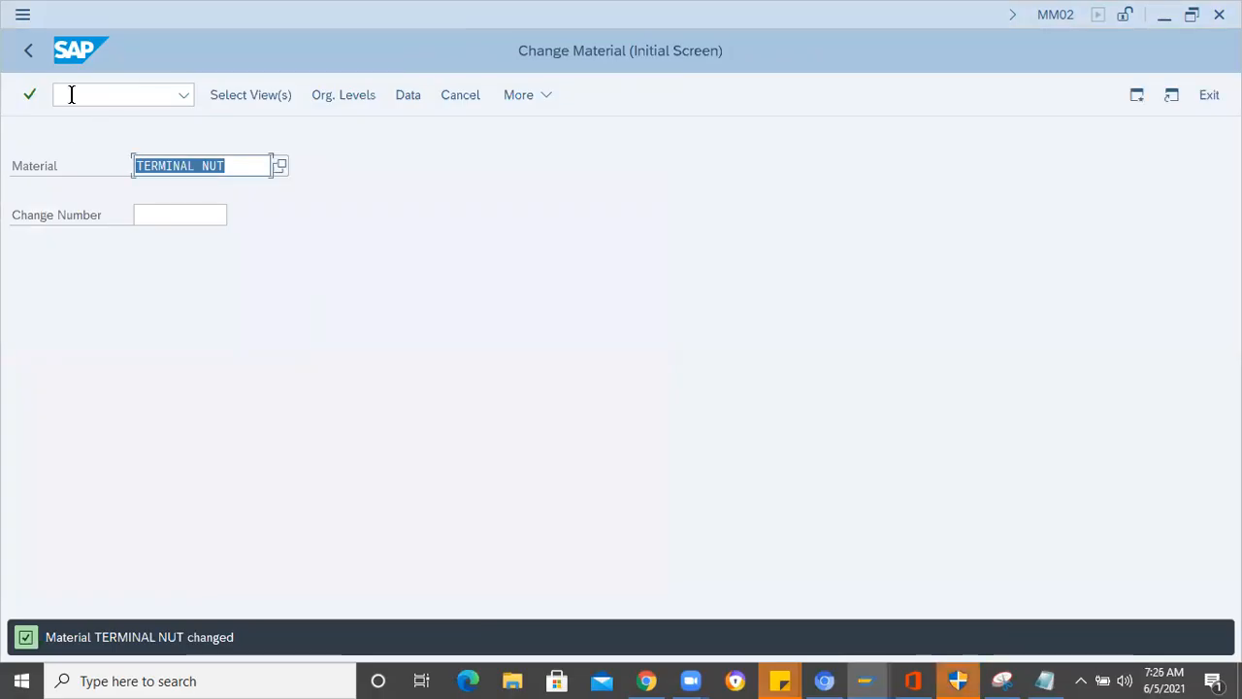
{"action": "left_click", "coordinate": [71, 94]}
{"action": "type", "text": "/nmm01"}
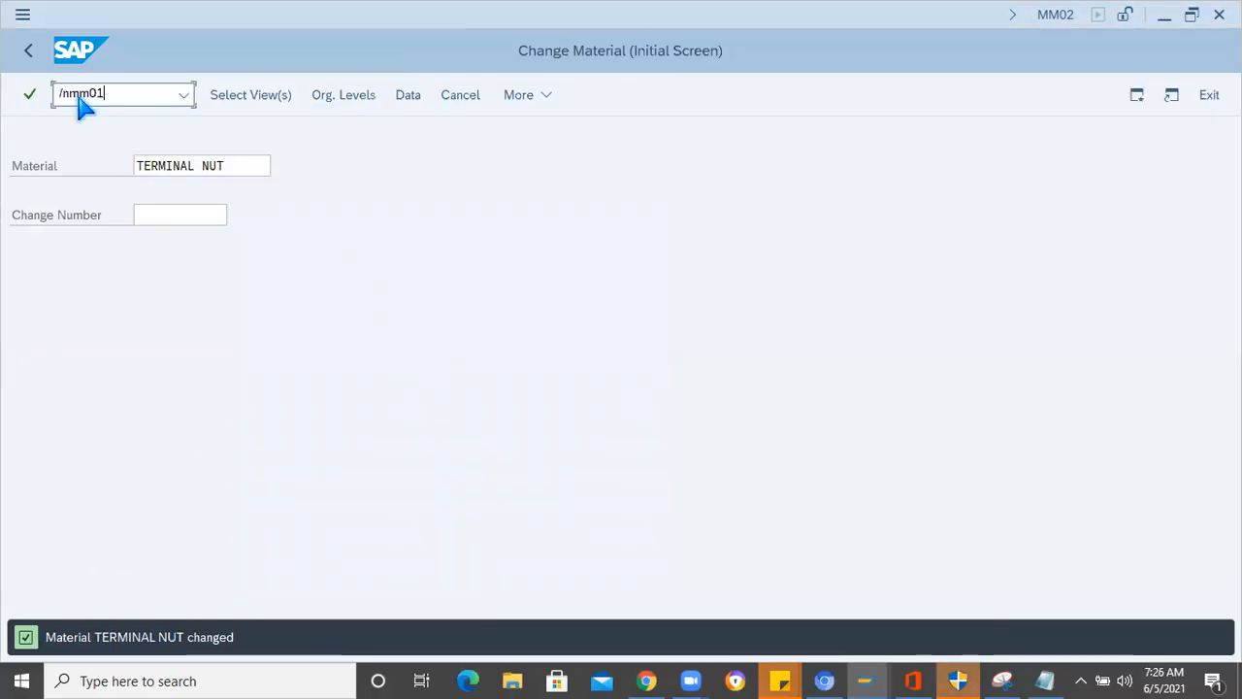
{"action": "key", "text": "Return"}
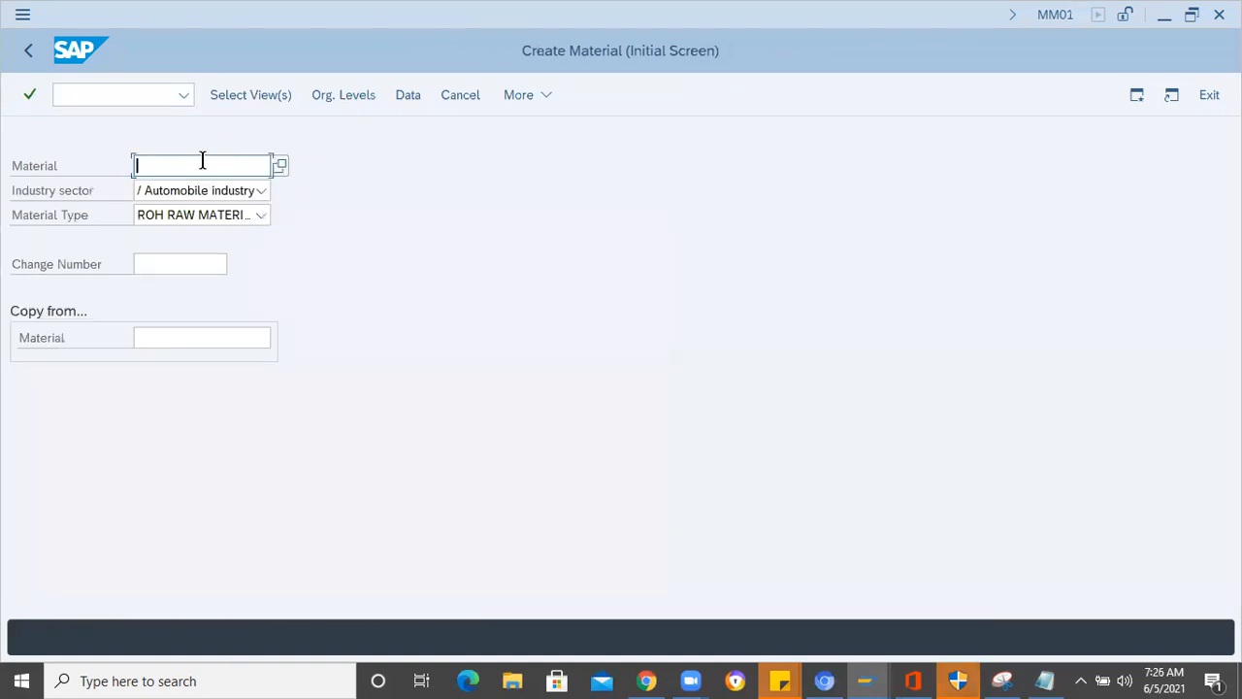
- Enter Insulator as the material, choose material type HALB (Semi finished), and submit the initial data
{"action": "type", "text": "Insulator"}
{"action": "left_click", "coordinate": [262, 216]}
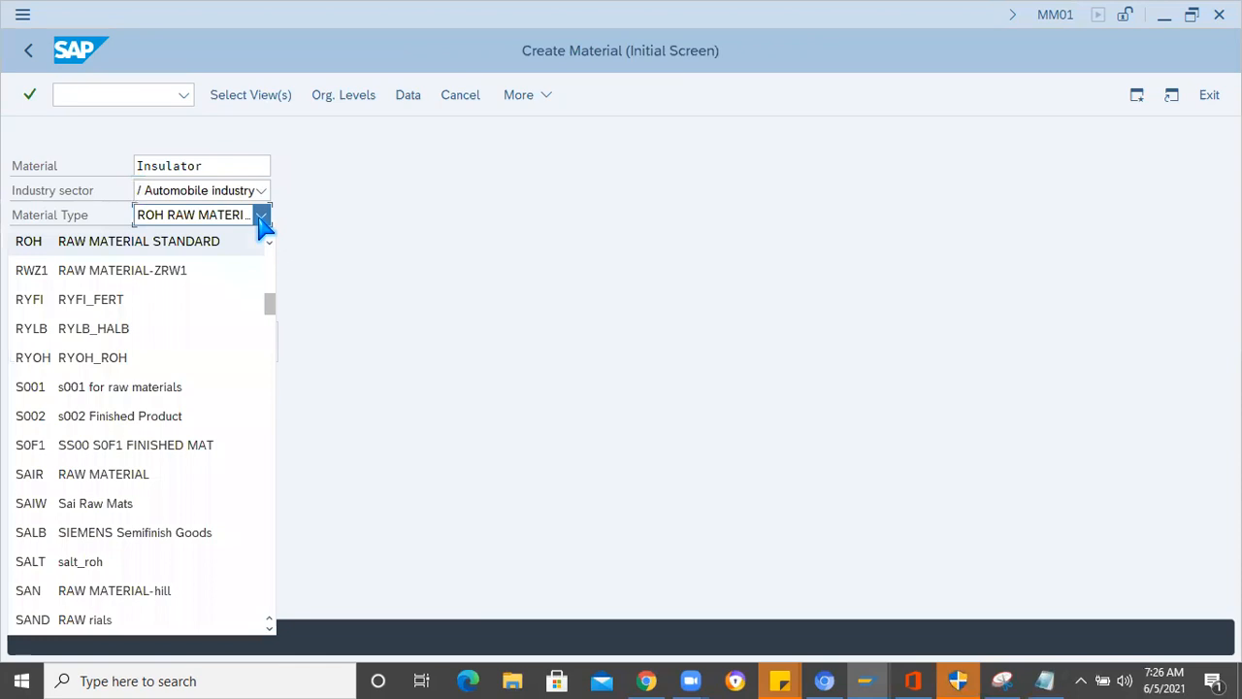
{"action": "key", "text": "h"}
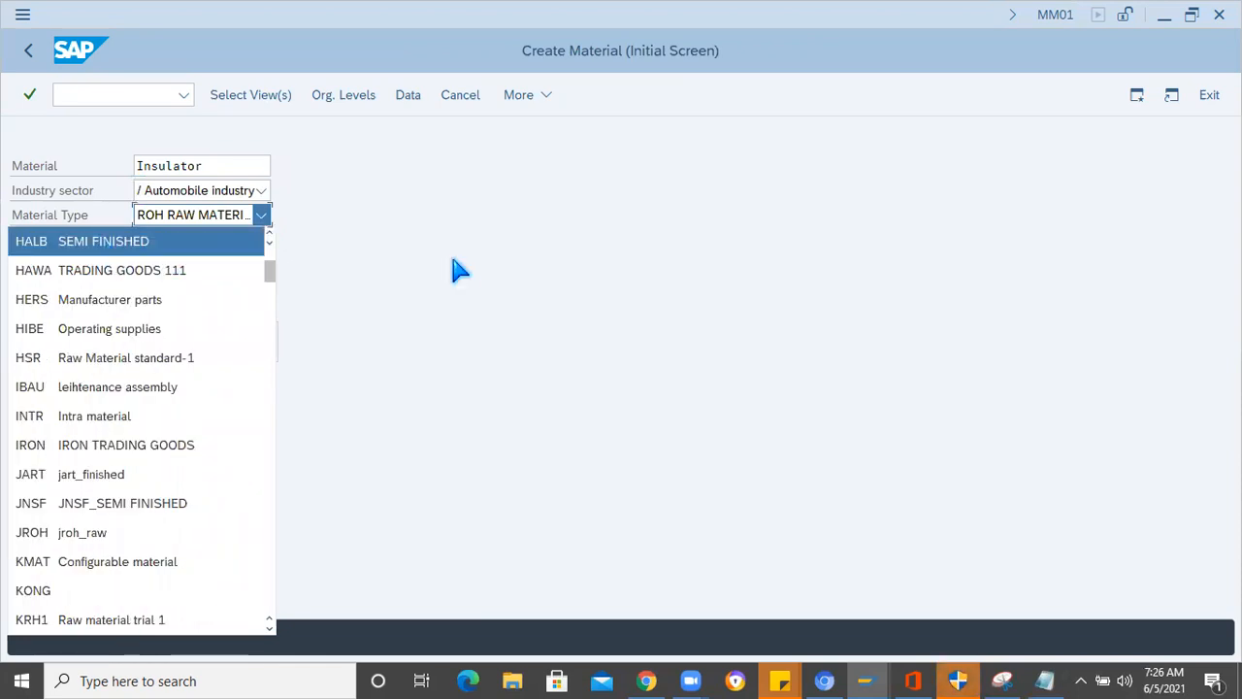
{"action": "key", "text": "Return"}
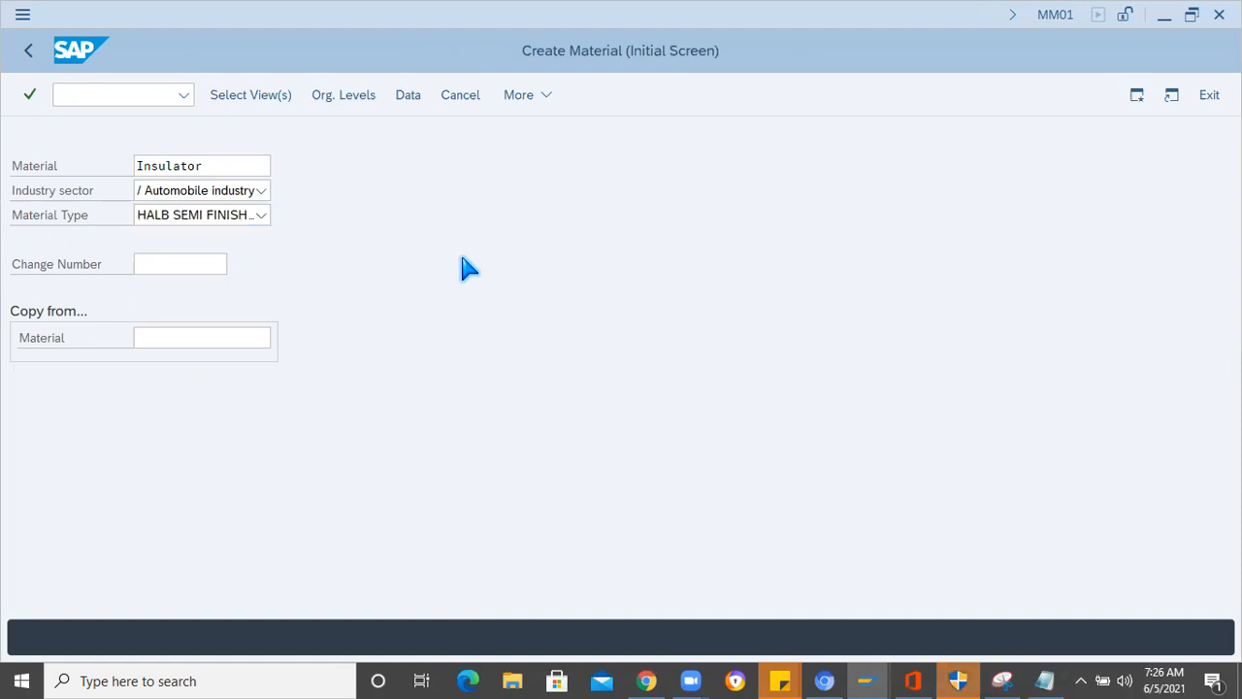
{"action": "key", "text": "Return"}
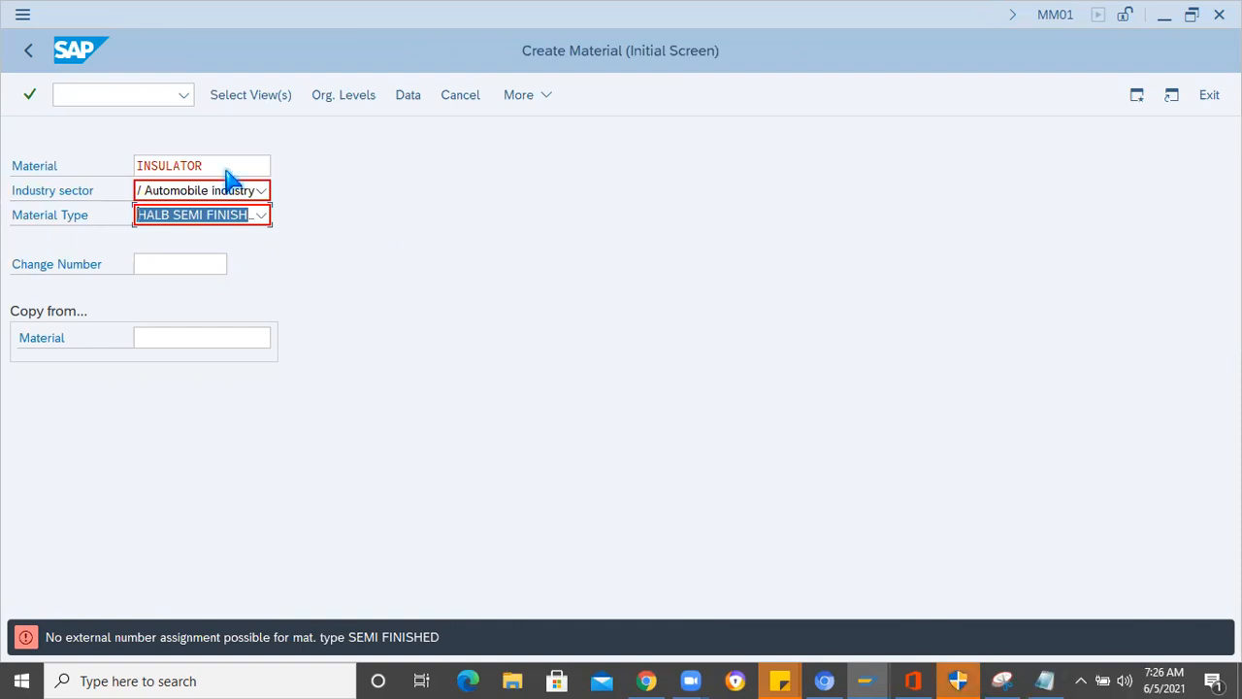
- Clear the INSULATOR entry from the material number field
{"action": "left_click", "coordinate": [150, 165]}
{"action": "key", "text": "shift+End"}
{"action": "left_click_drag", "start_coordinate": [116, 157], "coordinate": [116, 156]}
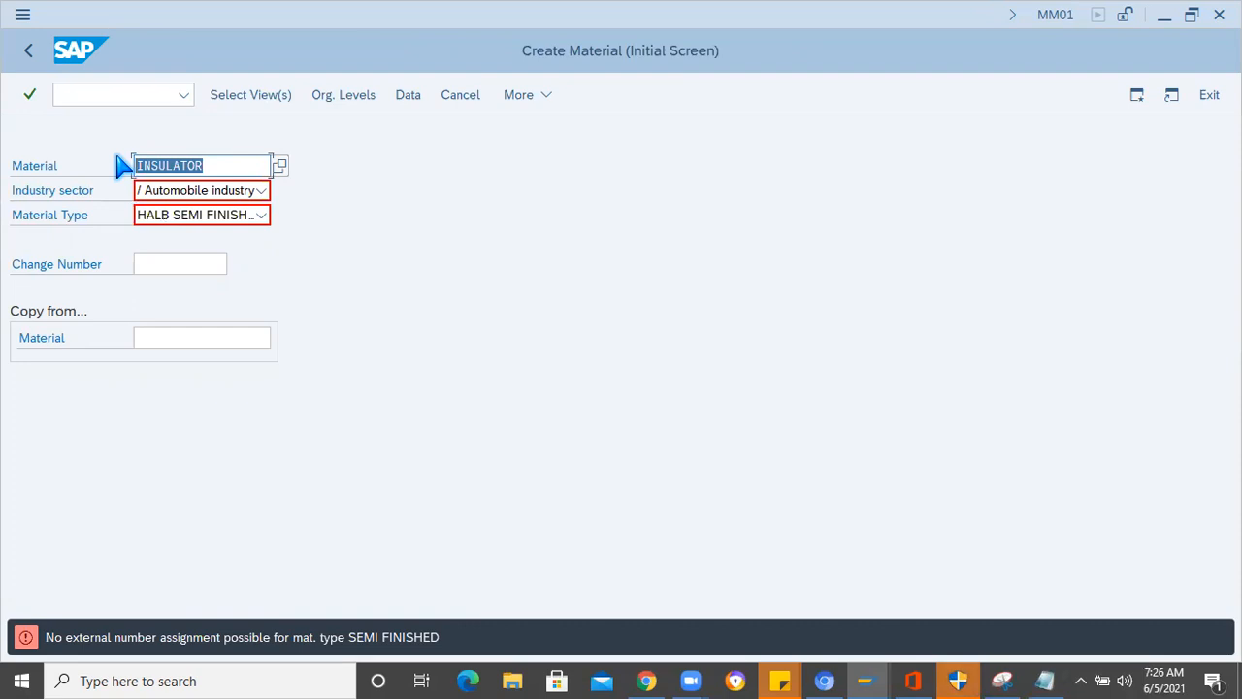
{"action": "key", "text": "BackSpace"}
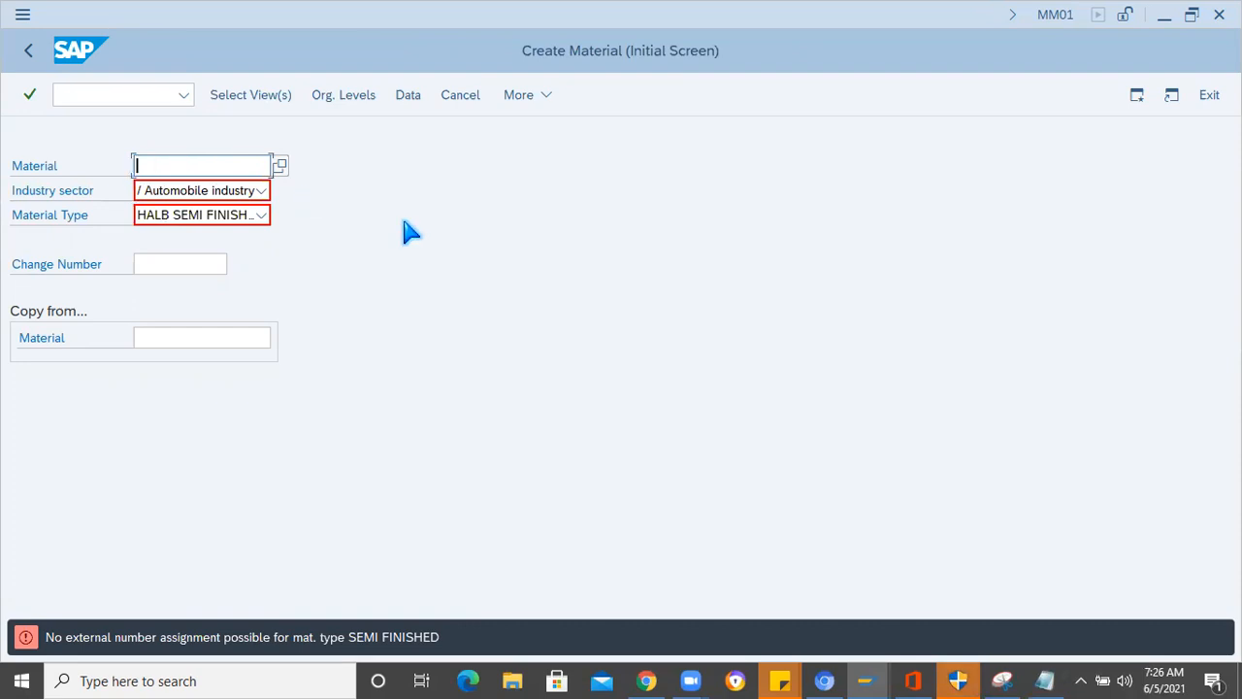
- Open the view selection for the semi-finished material, add MRP 1 to MRP 4, and deselect Purchasing
{"action": "key", "text": "Return"}
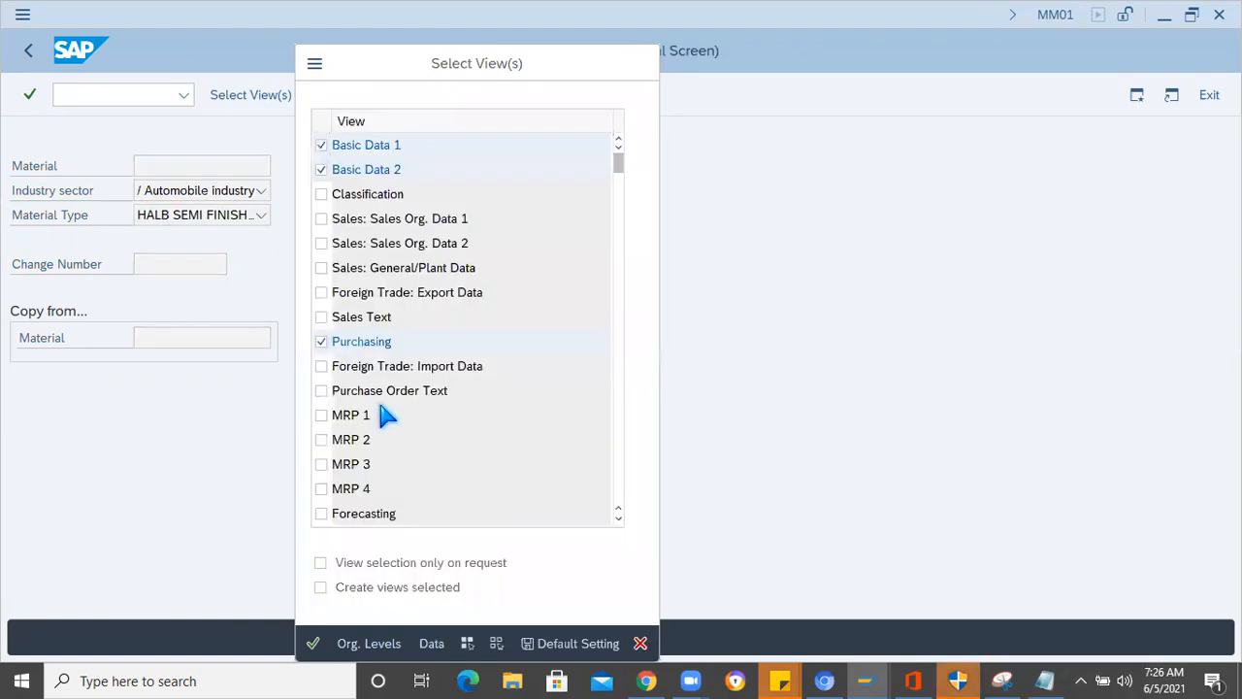
{"action": "scroll", "coordinate": [383, 414], "scroll_direction": "down", "scroll_amount": 2}
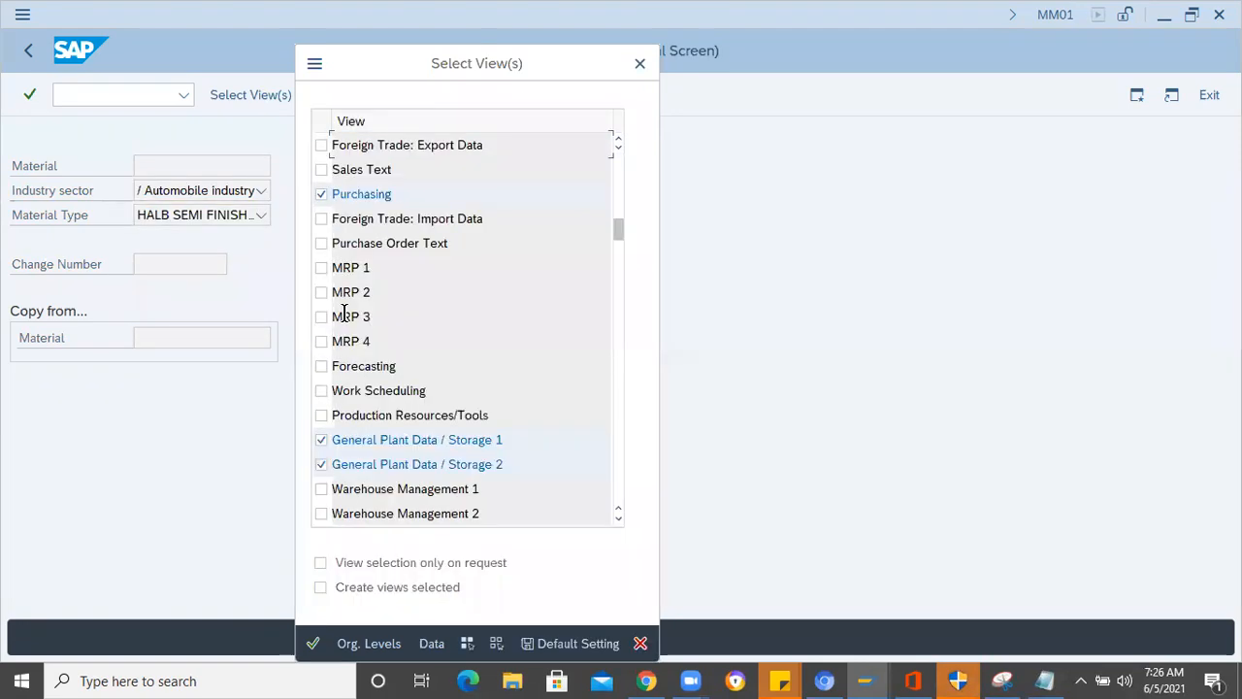
{"action": "left_click", "coordinate": [322, 268]}
{"action": "left_click", "coordinate": [321, 292]}
{"action": "left_click", "coordinate": [321, 317]}
{"action": "left_click", "coordinate": [322, 341]}
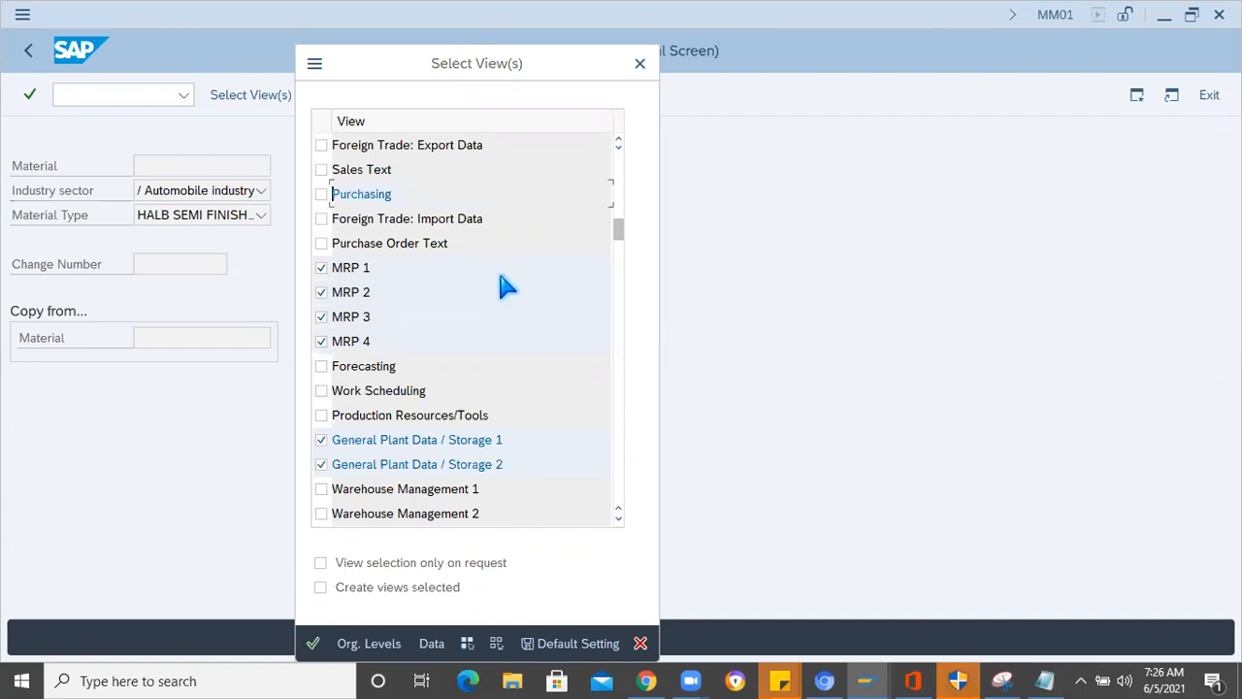
{"action": "scroll", "coordinate": [400, 265], "scroll_direction": "up", "scroll_amount": 1}
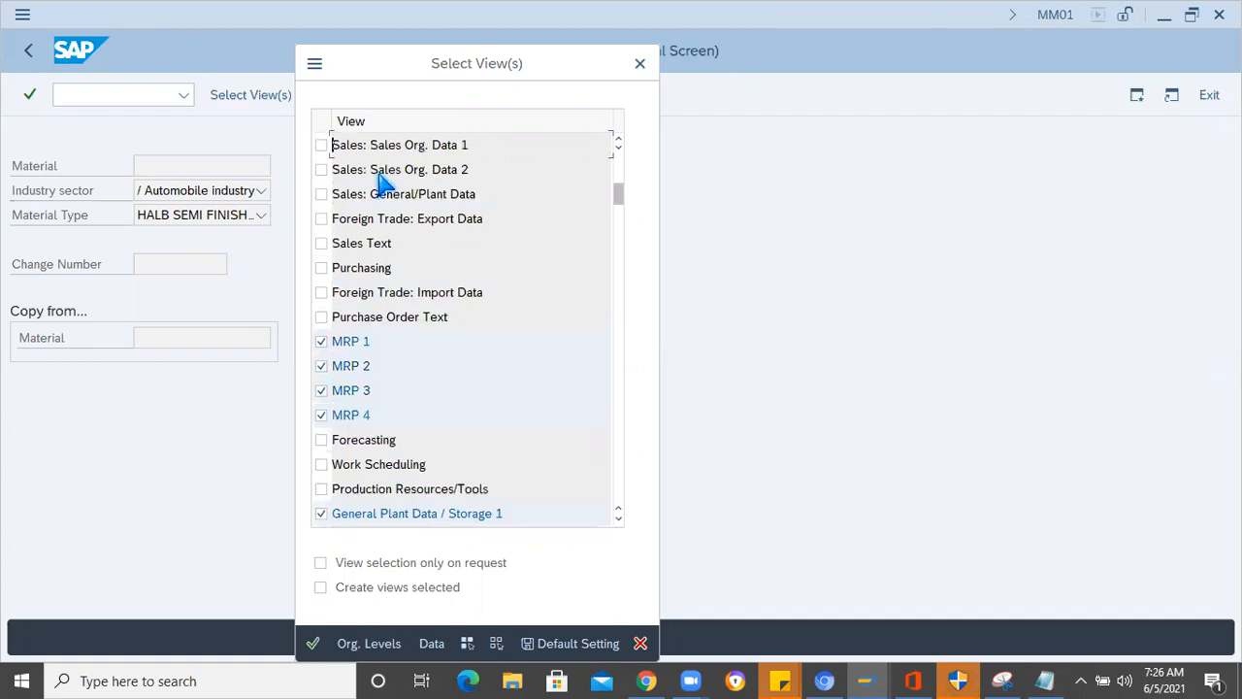
- Review the selected views from Basic Data through Accounting 1 and confirm the selection
{"action": "scroll", "coordinate": [324, 213], "scroll_direction": "up", "scroll_amount": 1}
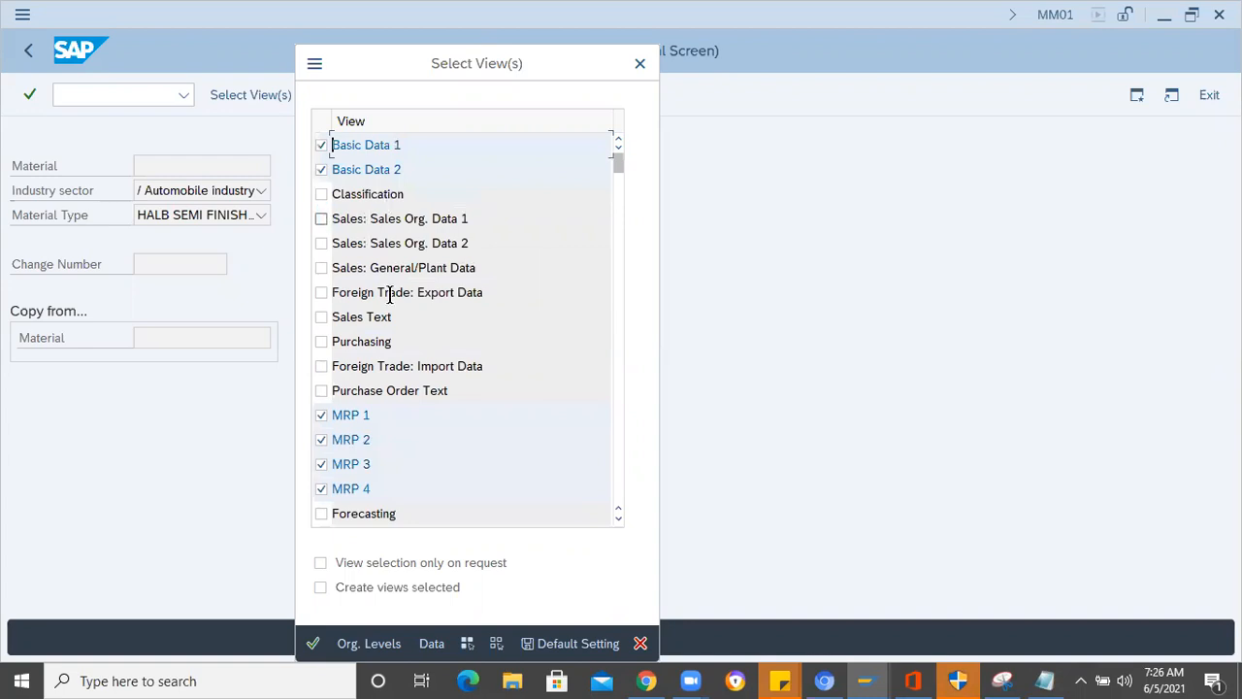
{"action": "scroll", "coordinate": [426, 418], "scroll_direction": "down", "scroll_amount": 1}
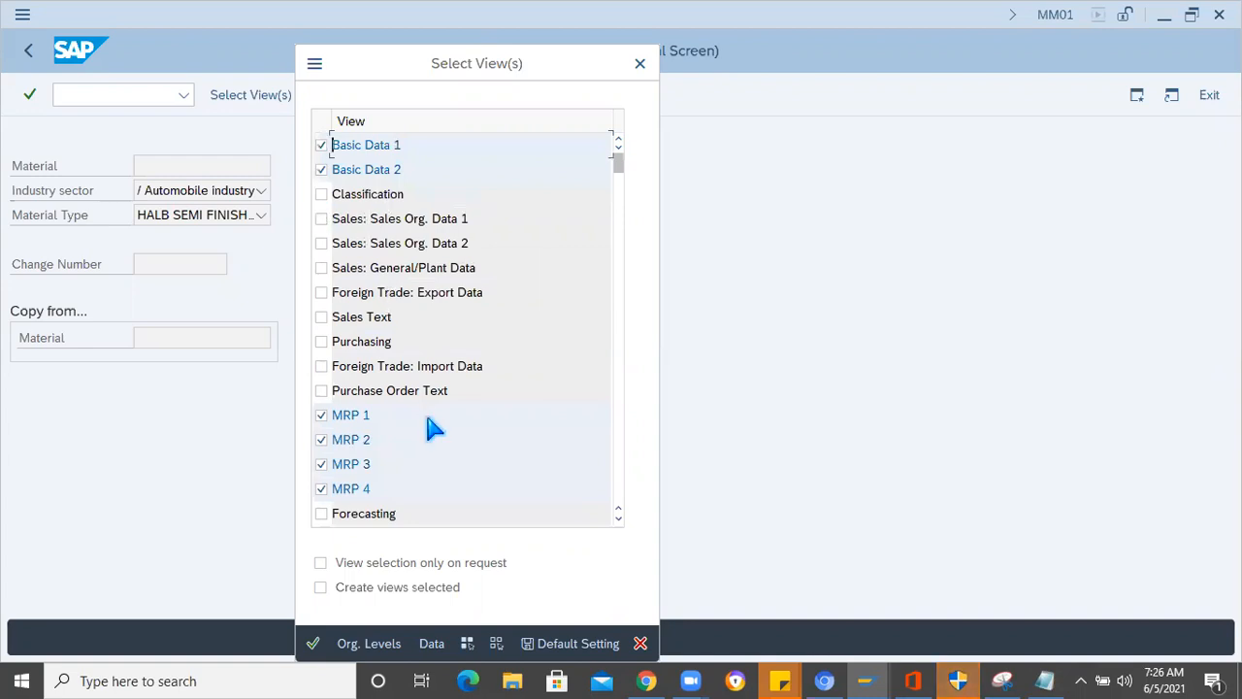
{"action": "scroll", "coordinate": [414, 299], "scroll_direction": "down", "scroll_amount": 1}
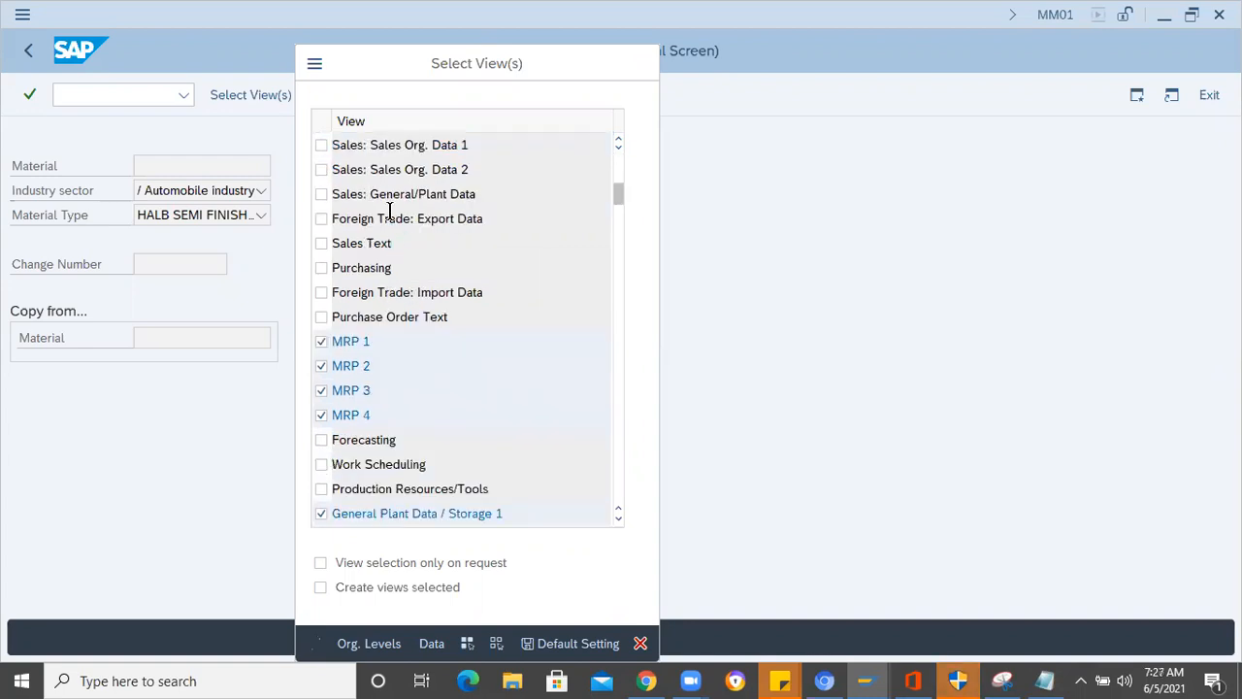
{"action": "scroll", "coordinate": [406, 300], "scroll_direction": "down", "scroll_amount": 1}
{"action": "scroll", "coordinate": [331, 268], "scroll_direction": "down", "scroll_amount": 1}
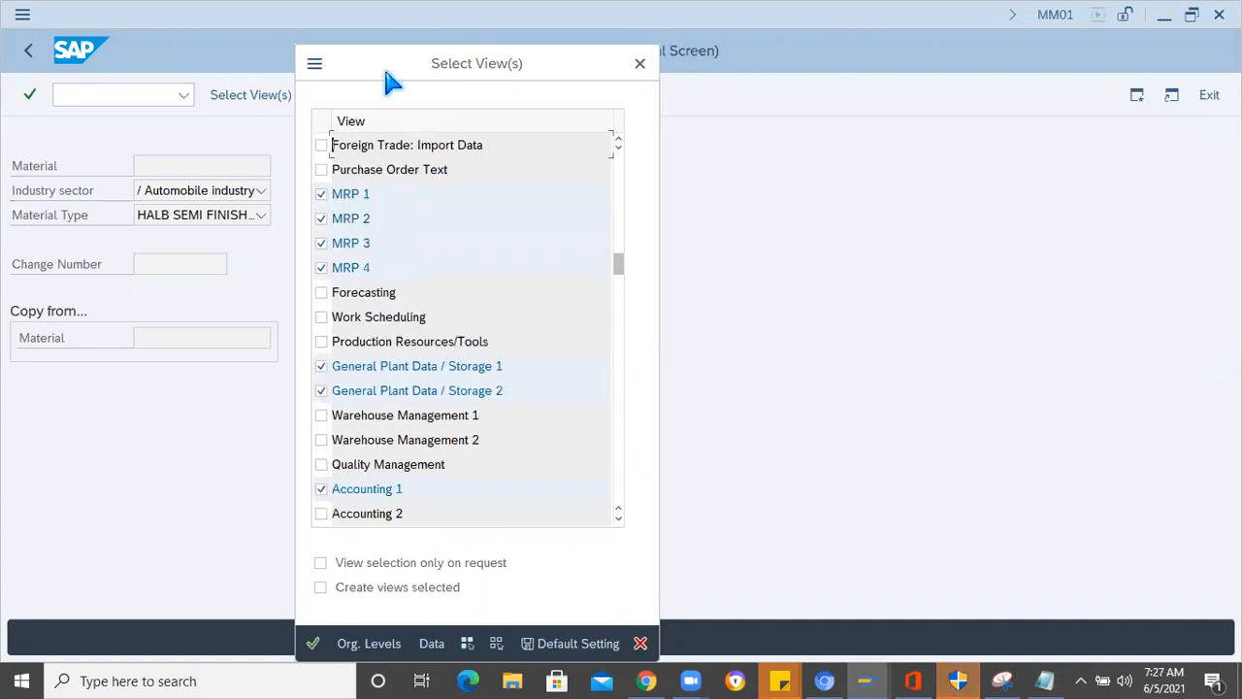
{"action": "left_click_drag", "start_coordinate": [505, 47], "coordinate": [514, 42]}
{"action": "left_click", "coordinate": [405, 599]}
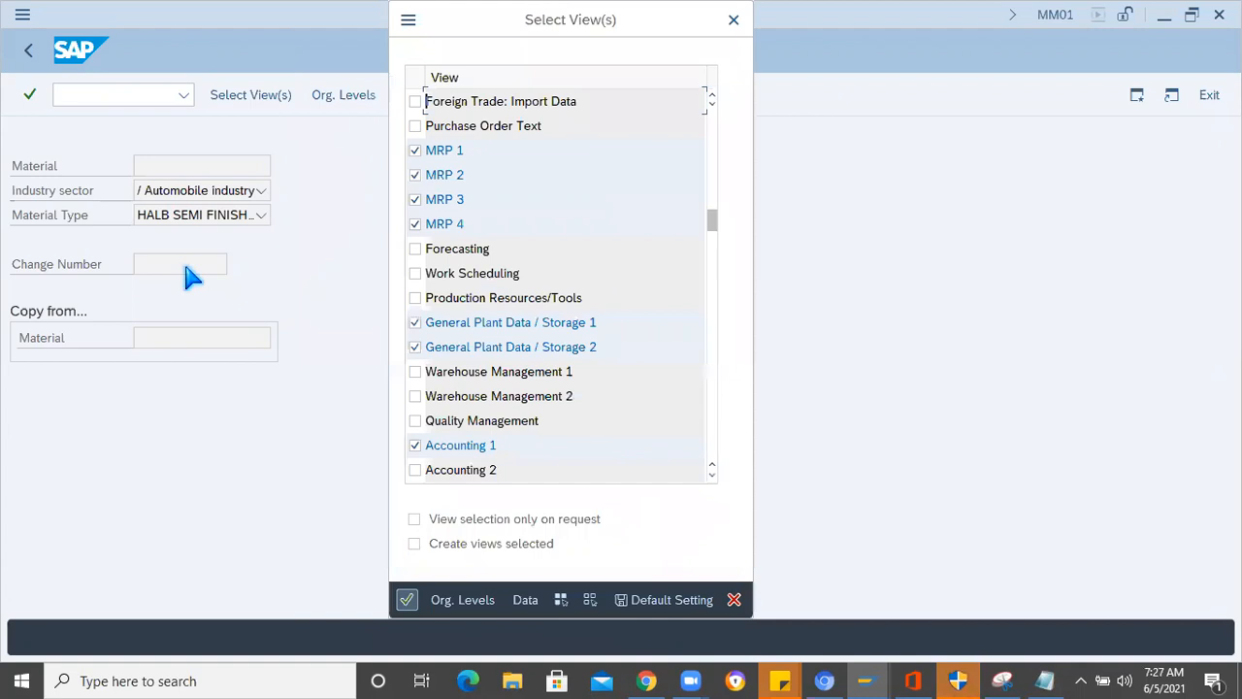
- Set the organizational levels to plant 1000 and storage location 0001, and enter INSULATOR as the material description
{"action": "type", "text": "1000"}
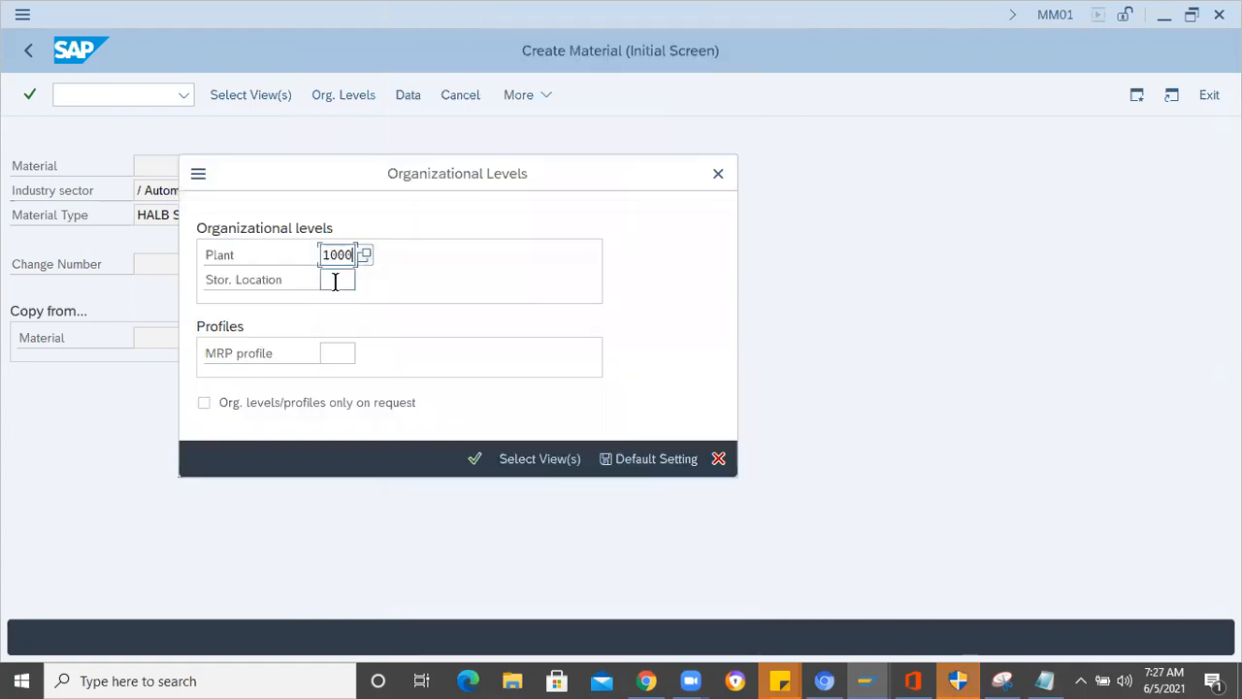
{"action": "key", "text": "Tab"}
{"action": "type", "text": "0001"}
{"action": "key", "text": "Return"}
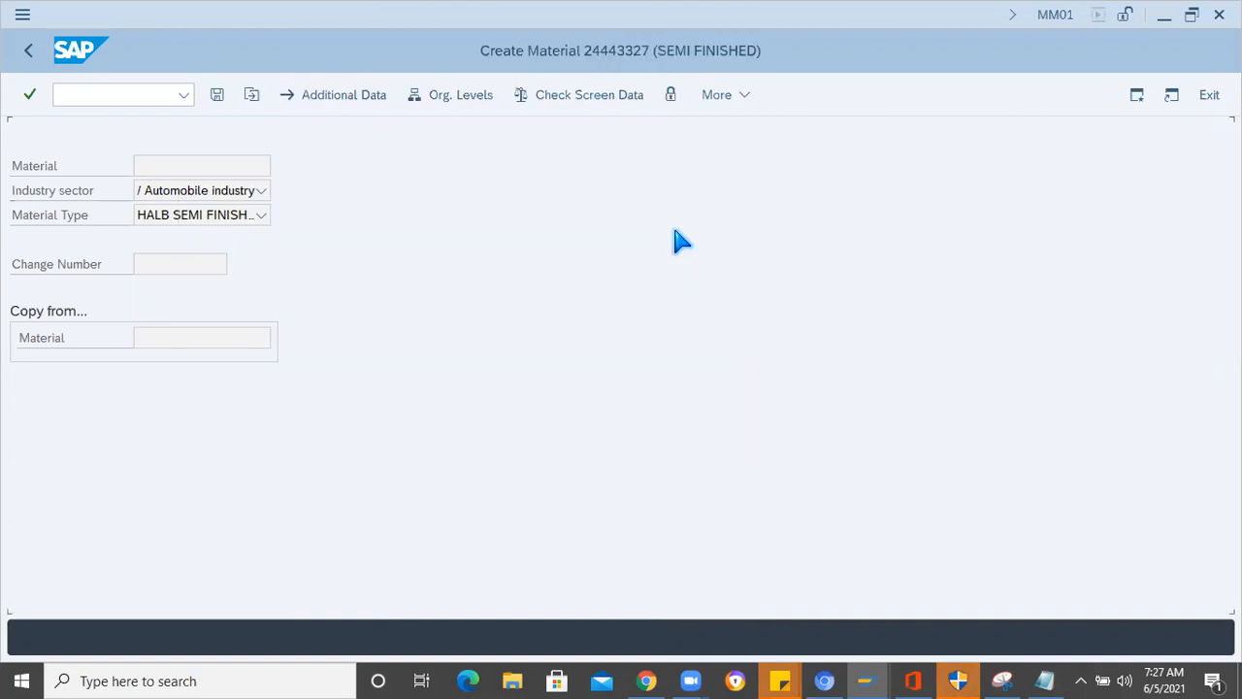
{"action": "type", "text": "INSULATOR"}
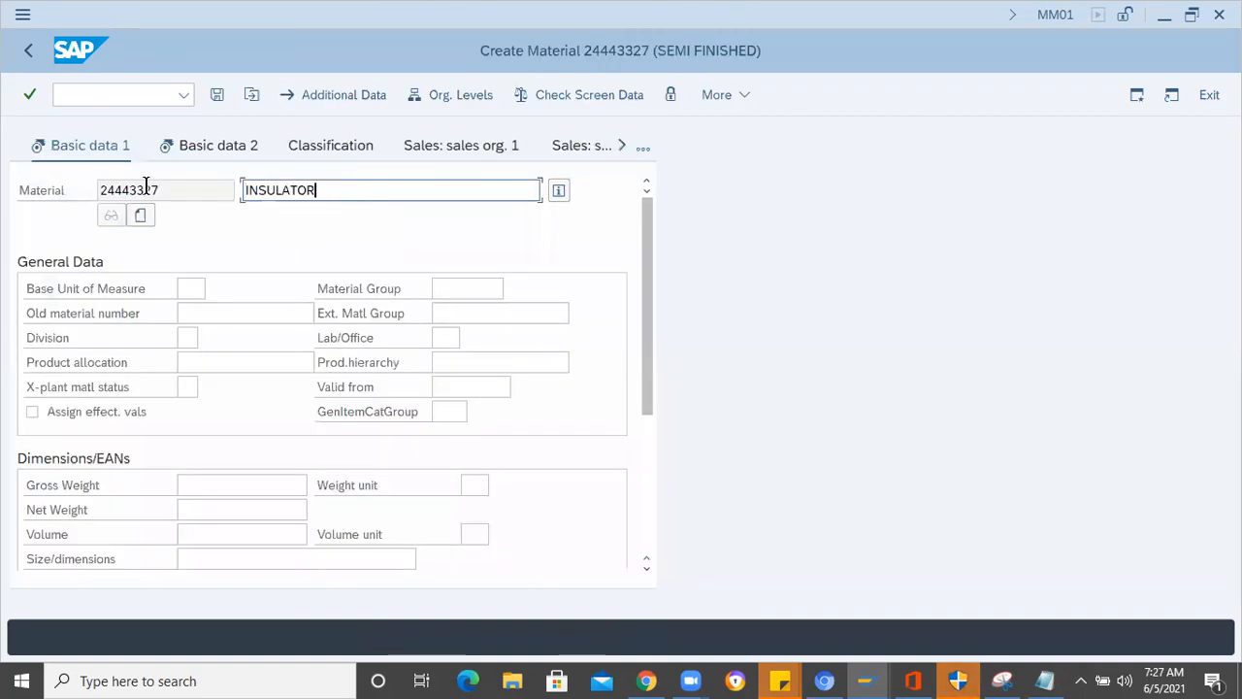
- Copy the new semi-finished material's number into the Notepad notes, a few lines below Create Material Master (MM01)
{"action": "double_click", "coordinate": [180, 201]}
{"action": "key", "text": "ctrl+c"}
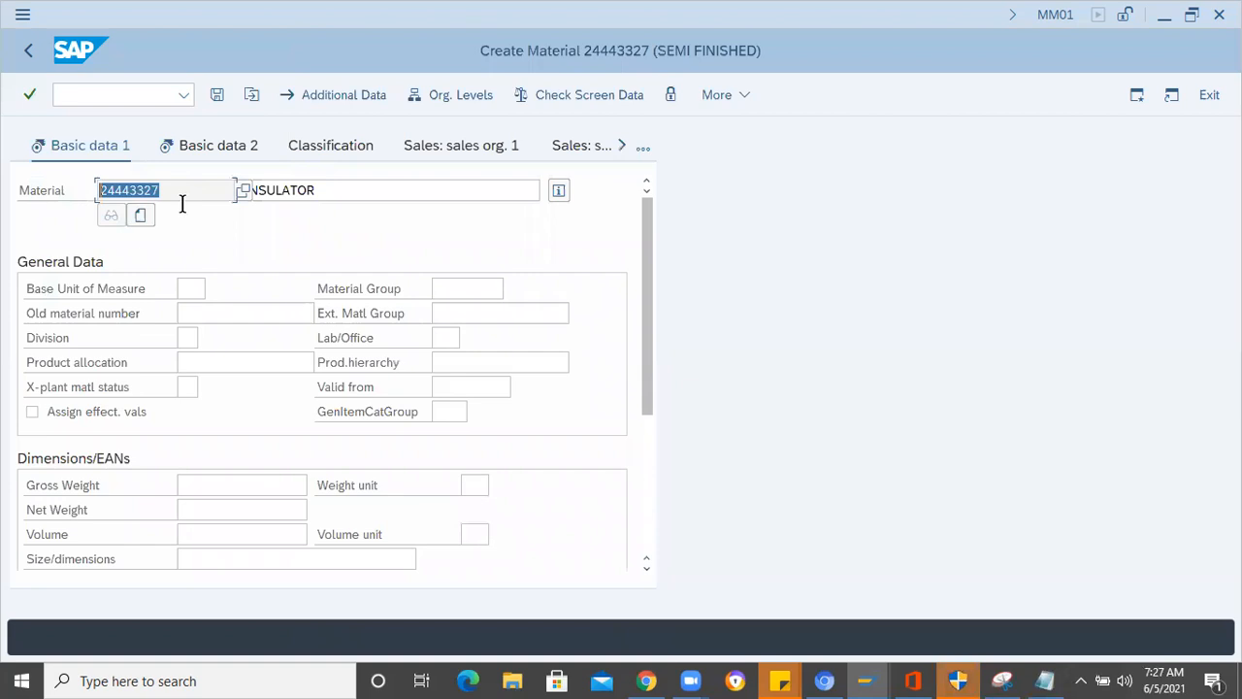
{"action": "left_click", "coordinate": [1044, 680]}
{"action": "left_click", "coordinate": [461, 385]}
{"action": "key", "text": "Return"}
{"action": "key", "text": "Return"}
{"action": "key", "text": "Return"}
{"action": "key", "text": "Return"}
{"action": "key", "text": "ctrl+v"}
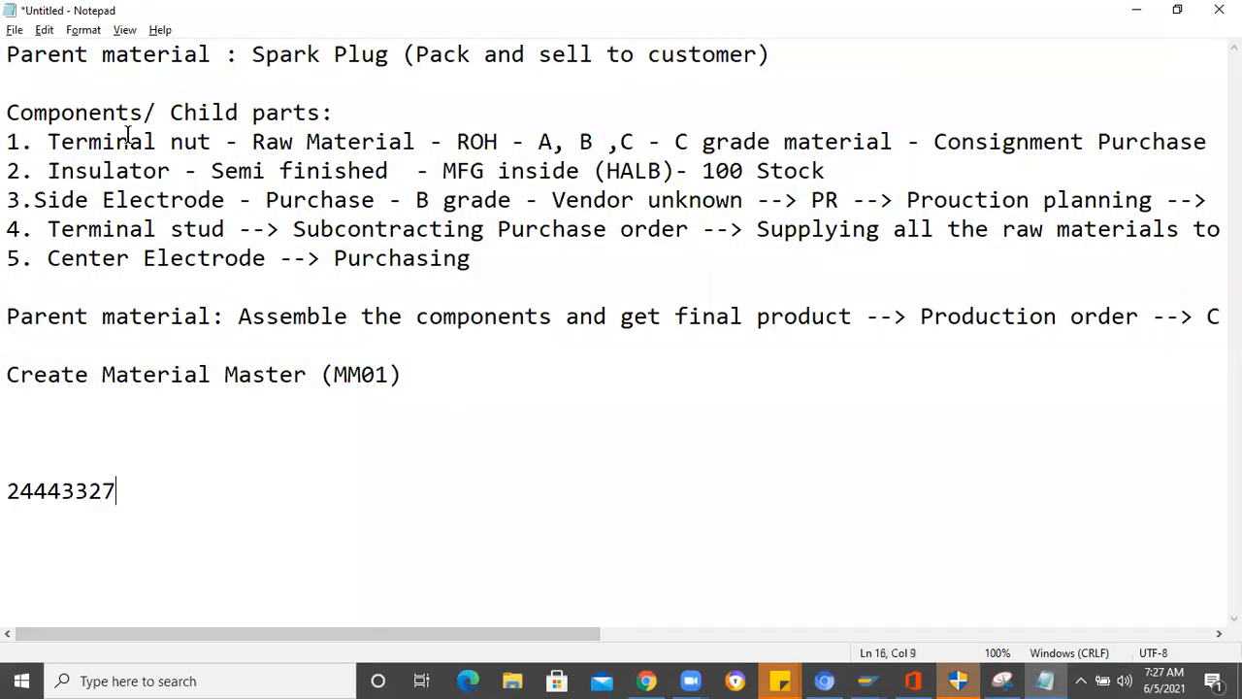
- Copy the text Terminal nut from the component list and paste it above the material number in the notes
{"action": "left_click_drag", "start_coordinate": [213, 143], "coordinate": [62, 145]}
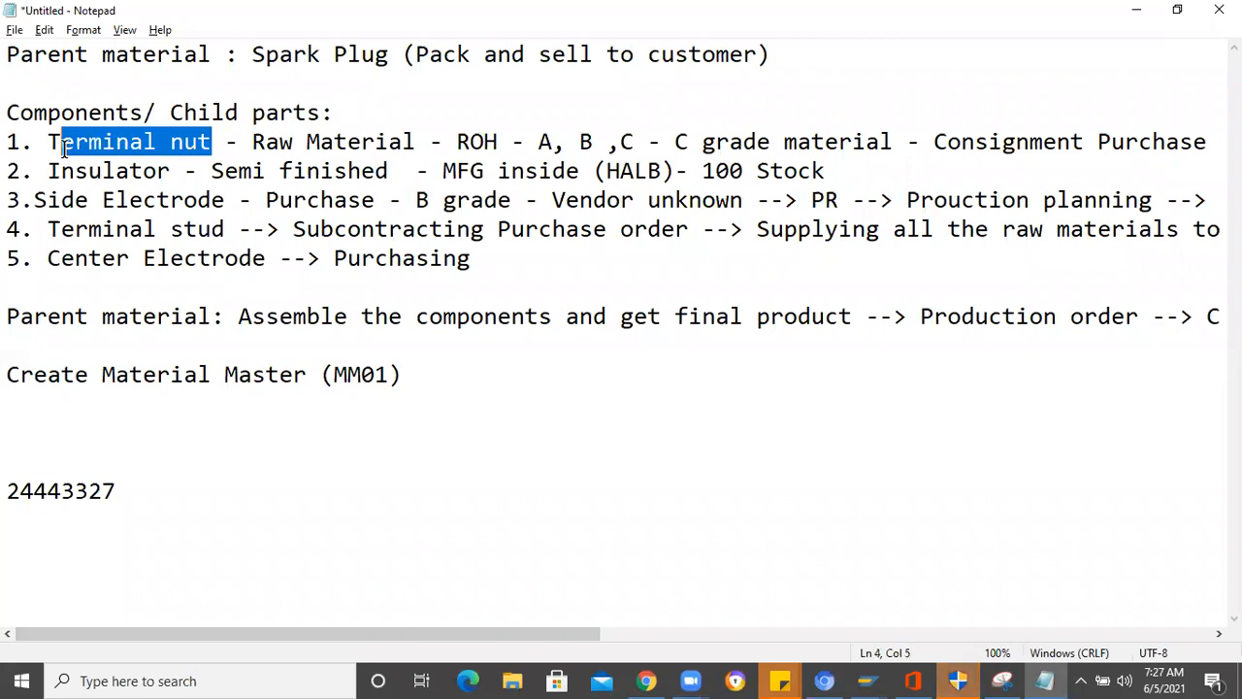
{"action": "key", "text": "Left"}
{"action": "left_click", "coordinate": [218, 141]}
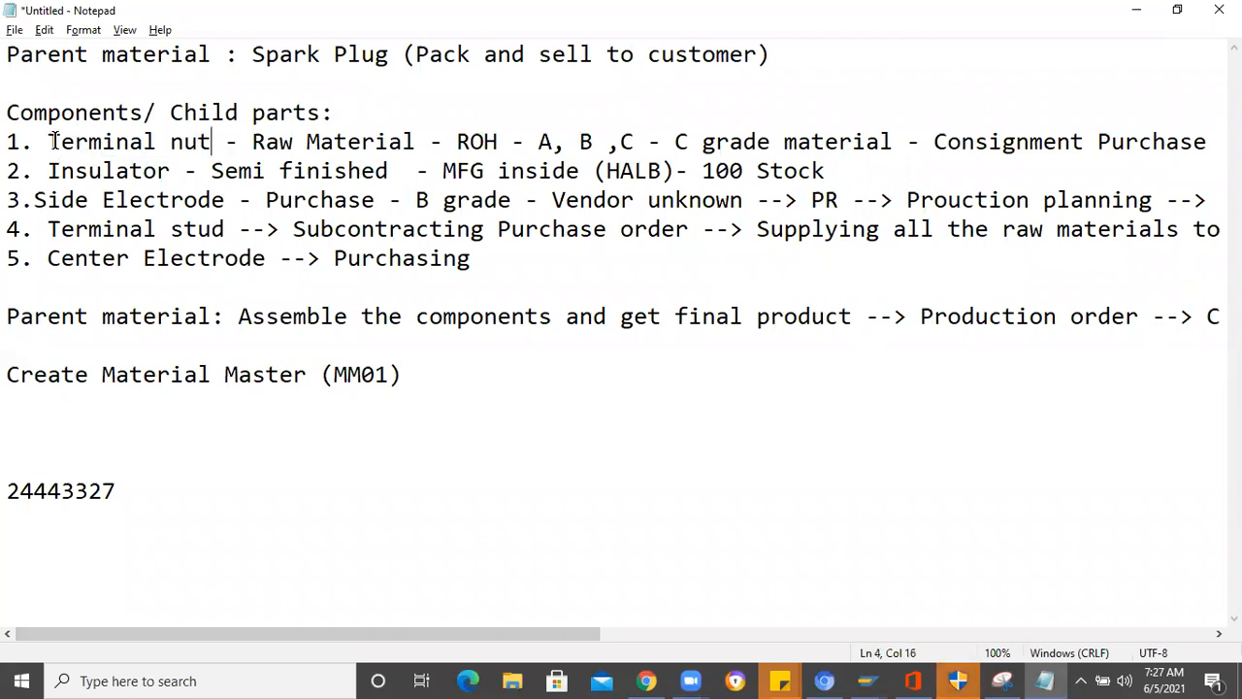
{"action": "left_click", "coordinate": [54, 143], "text": "shift"}
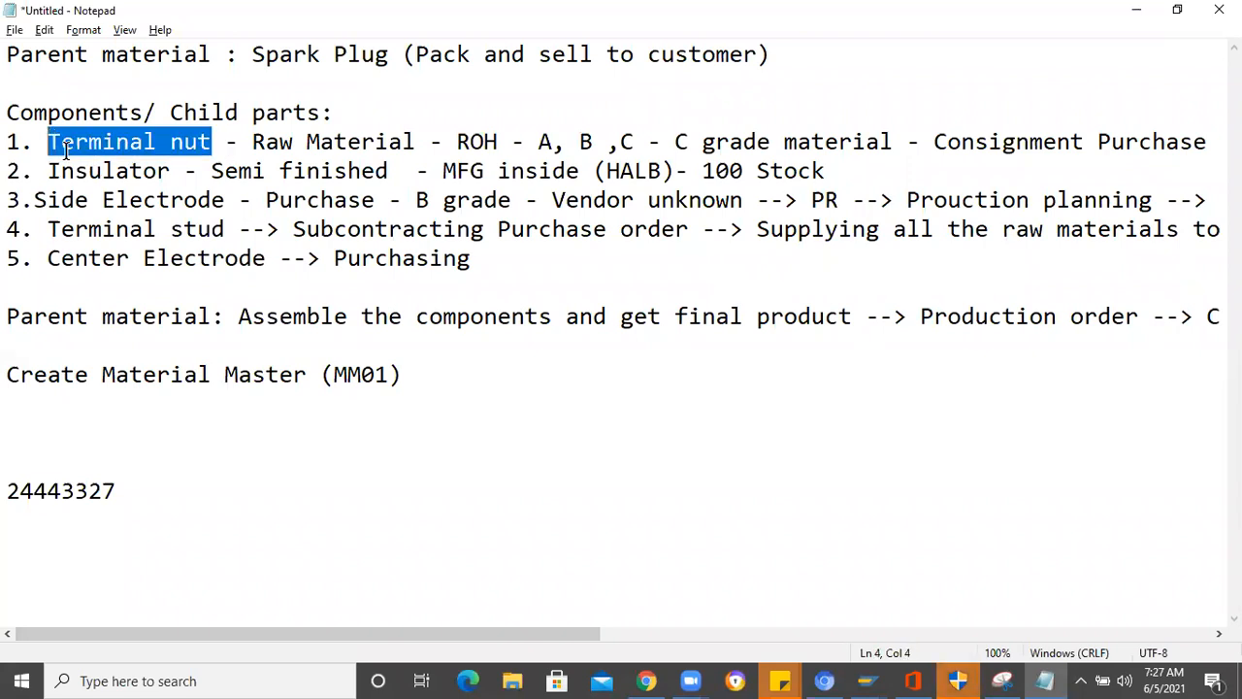
{"action": "left_click", "coordinate": [29, 460]}
{"action": "type", "text": "Terminal nut"}
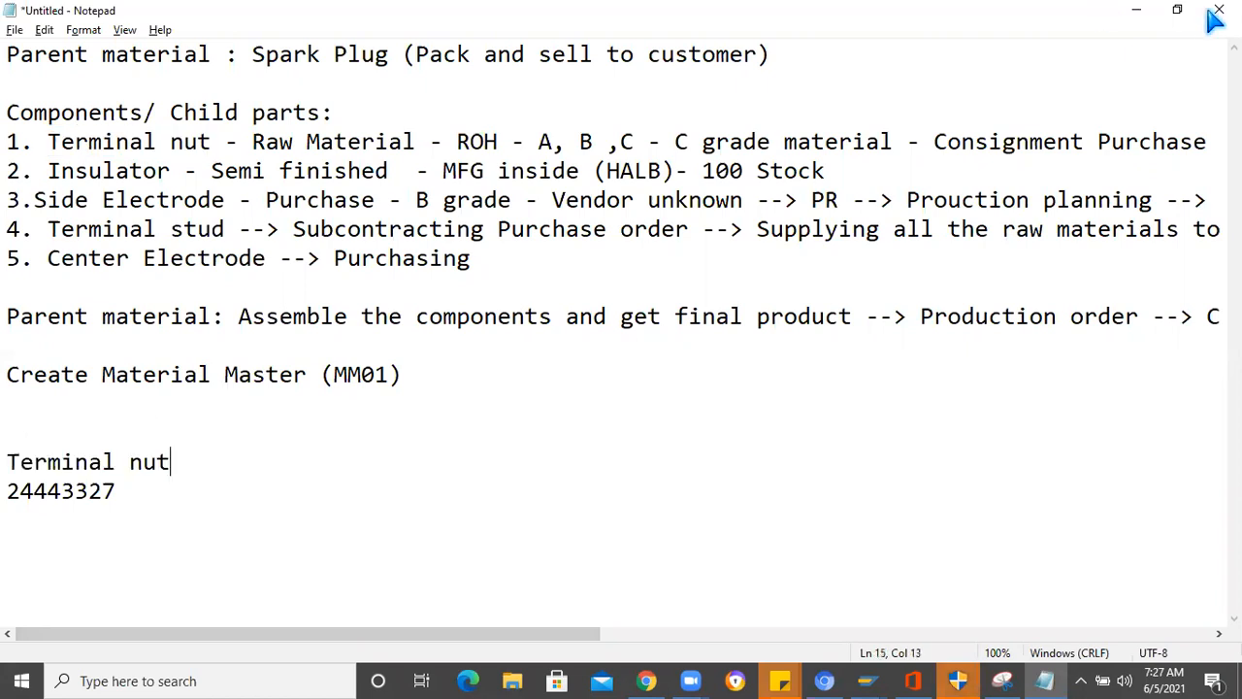
- Back in SAP, set the base unit of measure to EA, choose a material group, and continue to MRP 1
{"action": "key", "text": "alt+Tab"}
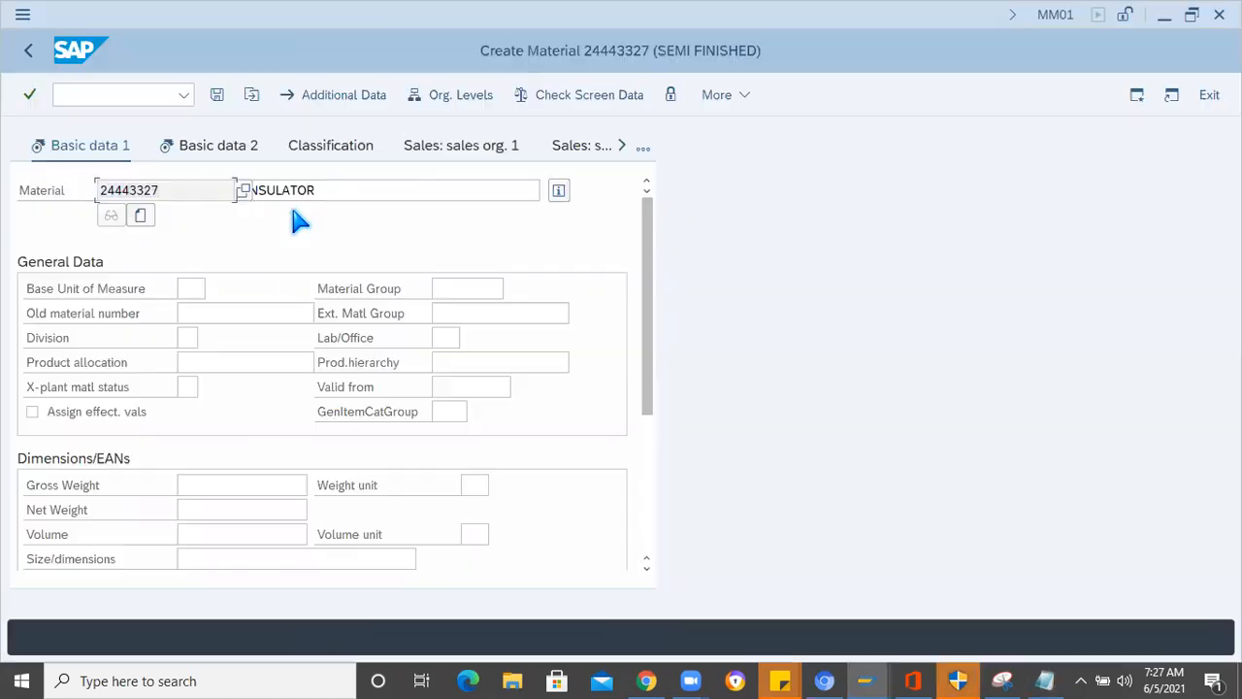
{"action": "left_click", "coordinate": [189, 288]}
{"action": "type", "text": "EA"}
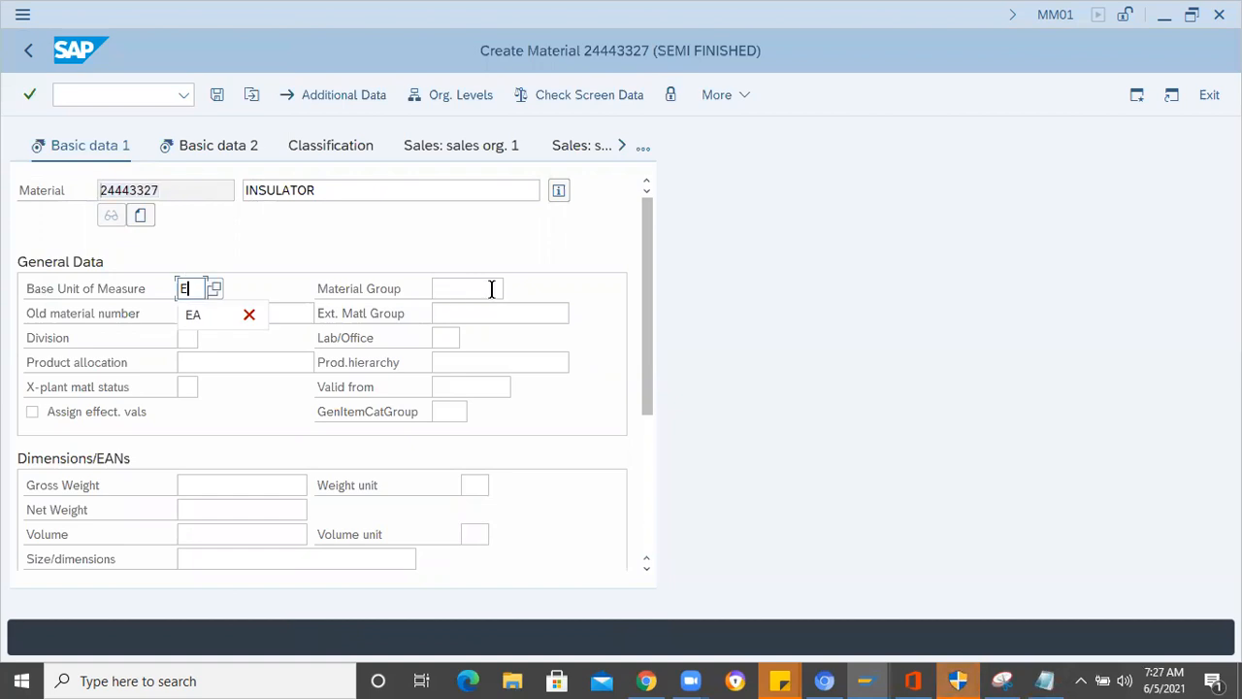
{"action": "left_click", "coordinate": [485, 289]}
{"action": "left_click", "coordinate": [475, 315]}
{"action": "left_click", "coordinate": [483, 320]}
{"action": "key", "text": "Return"}
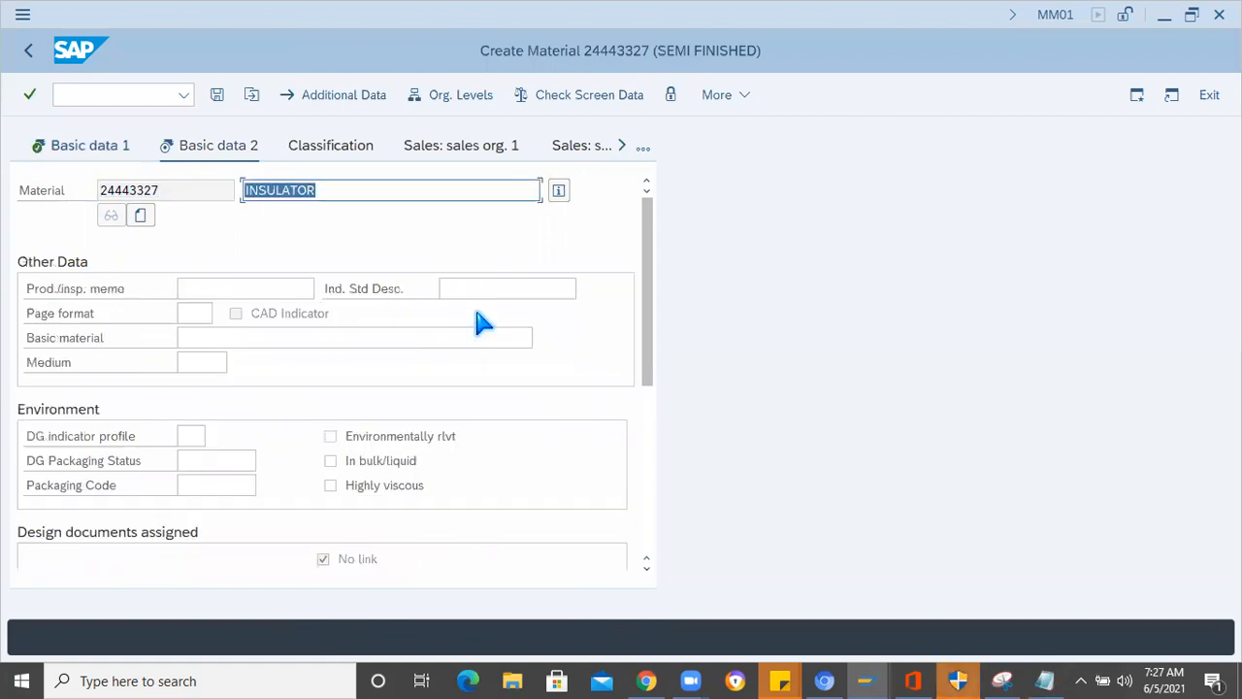
{"action": "key", "text": "Return"}
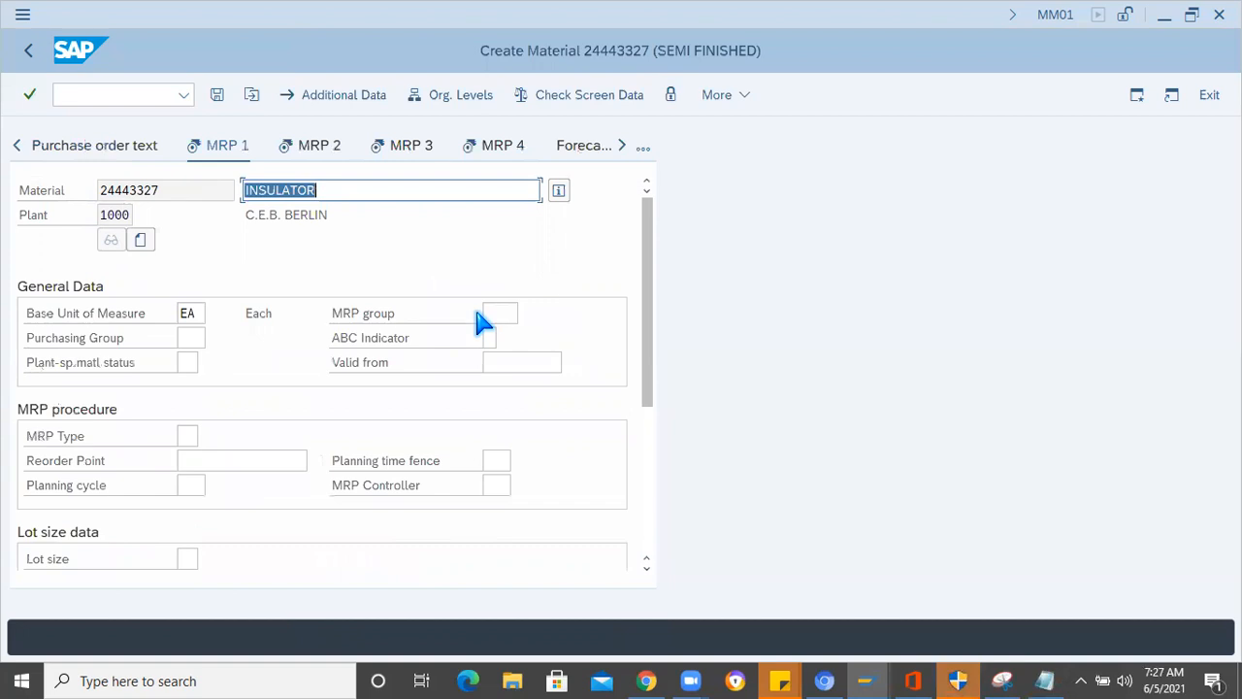
- Set the MRP type to PD and choose ADT as the MRP controller for plant 1000
{"action": "key", "text": "Return"}
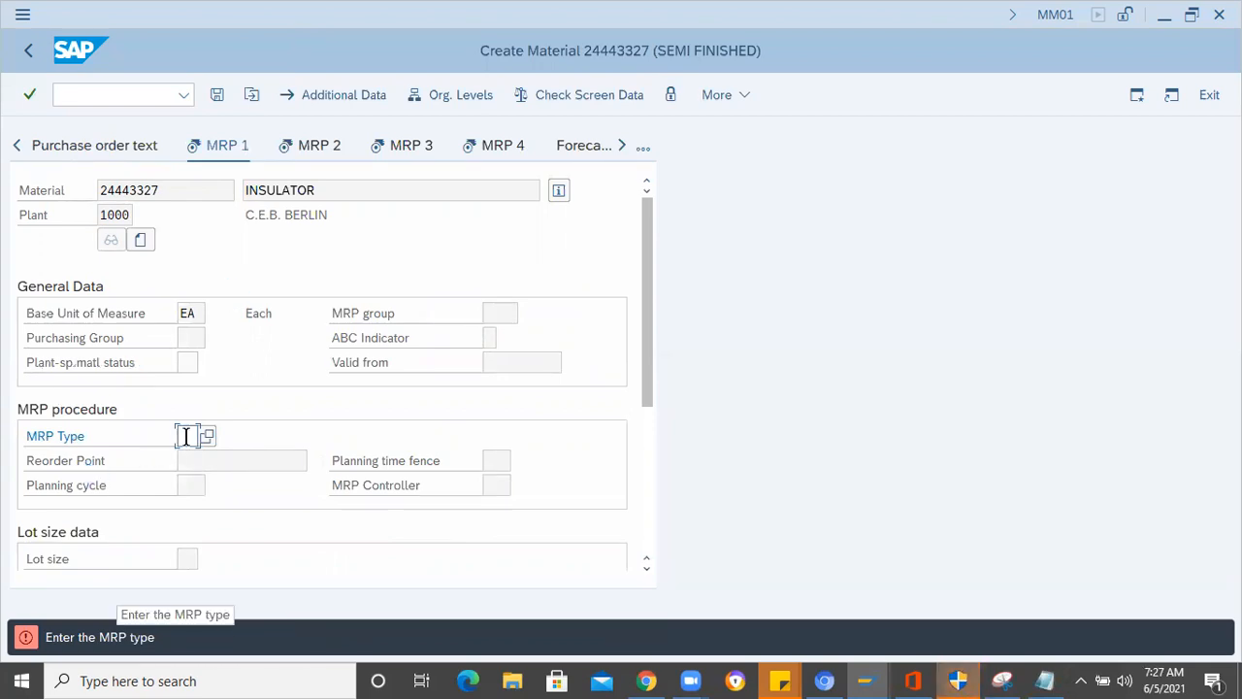
{"action": "type", "text": "PD"}
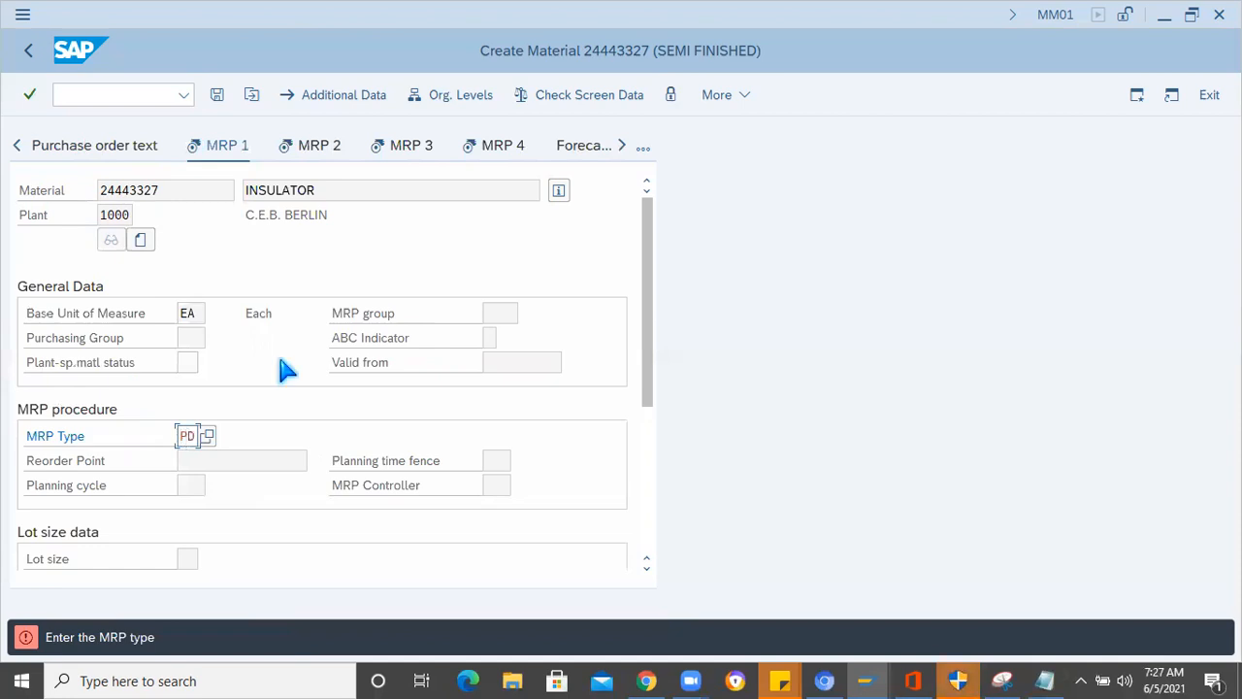
{"action": "key", "text": "Return"}
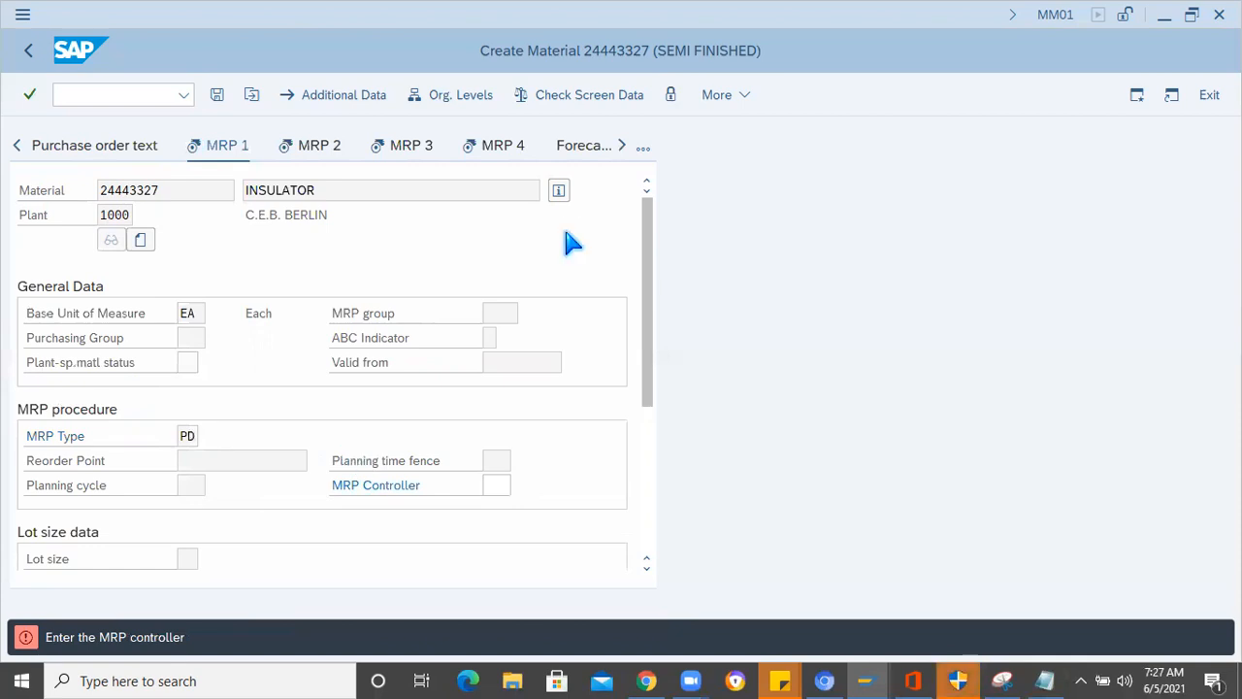
{"action": "key", "text": "F4"}
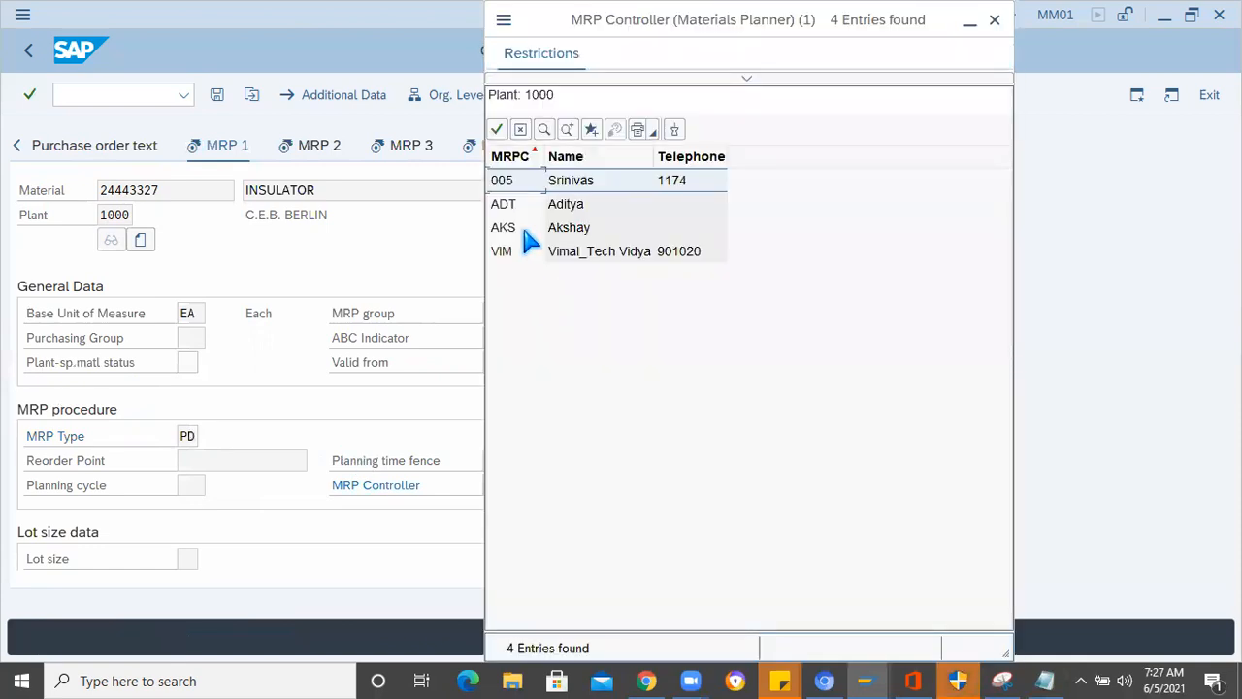
{"action": "left_click", "coordinate": [518, 208]}
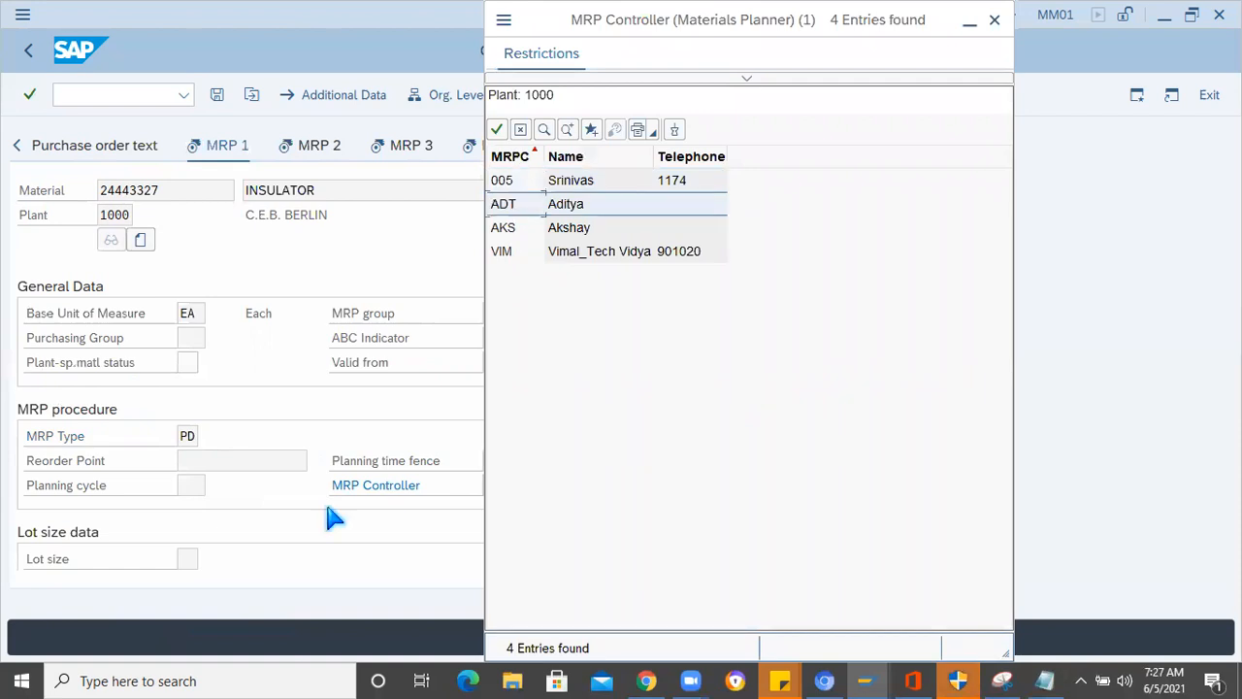
{"action": "key", "text": "Return"}
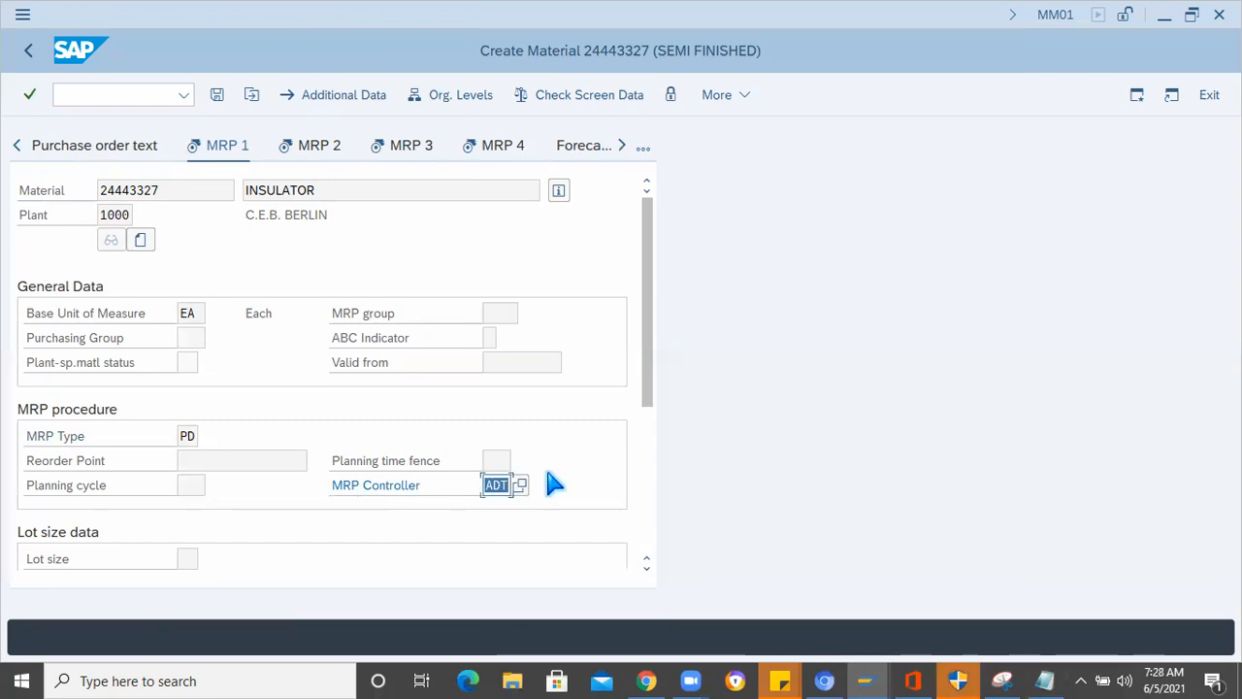
{"action": "left_click", "coordinate": [495, 483]}
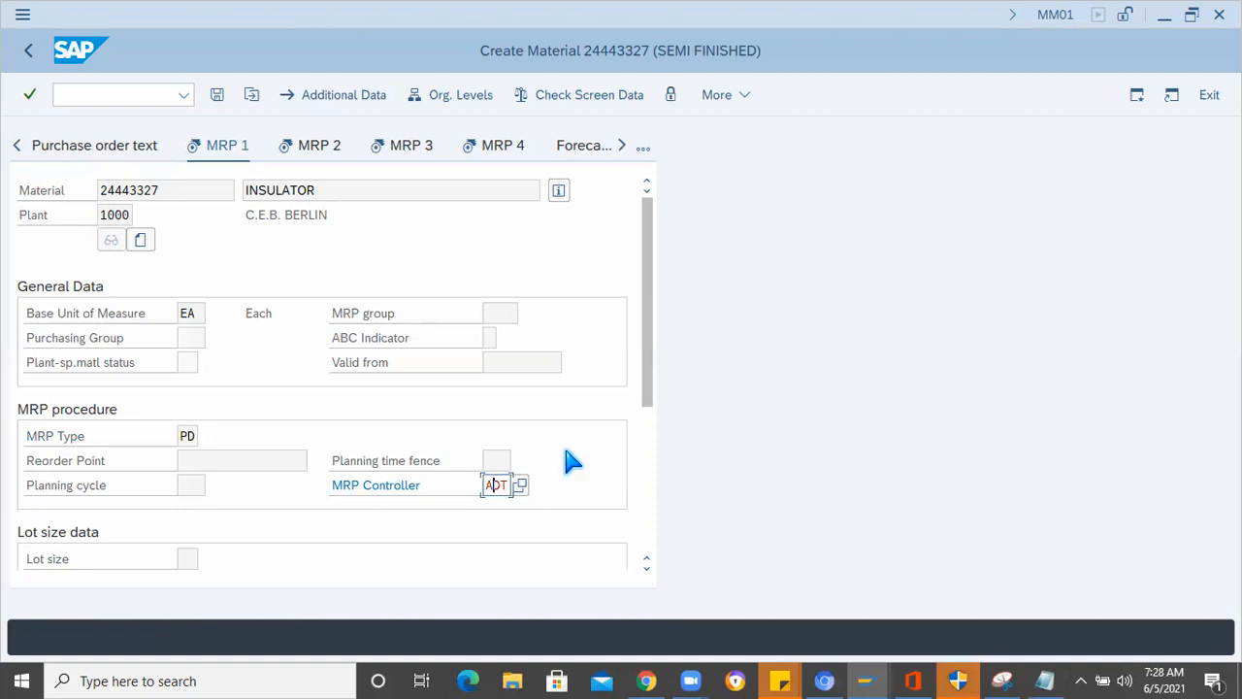
{"action": "key", "text": "Return"}
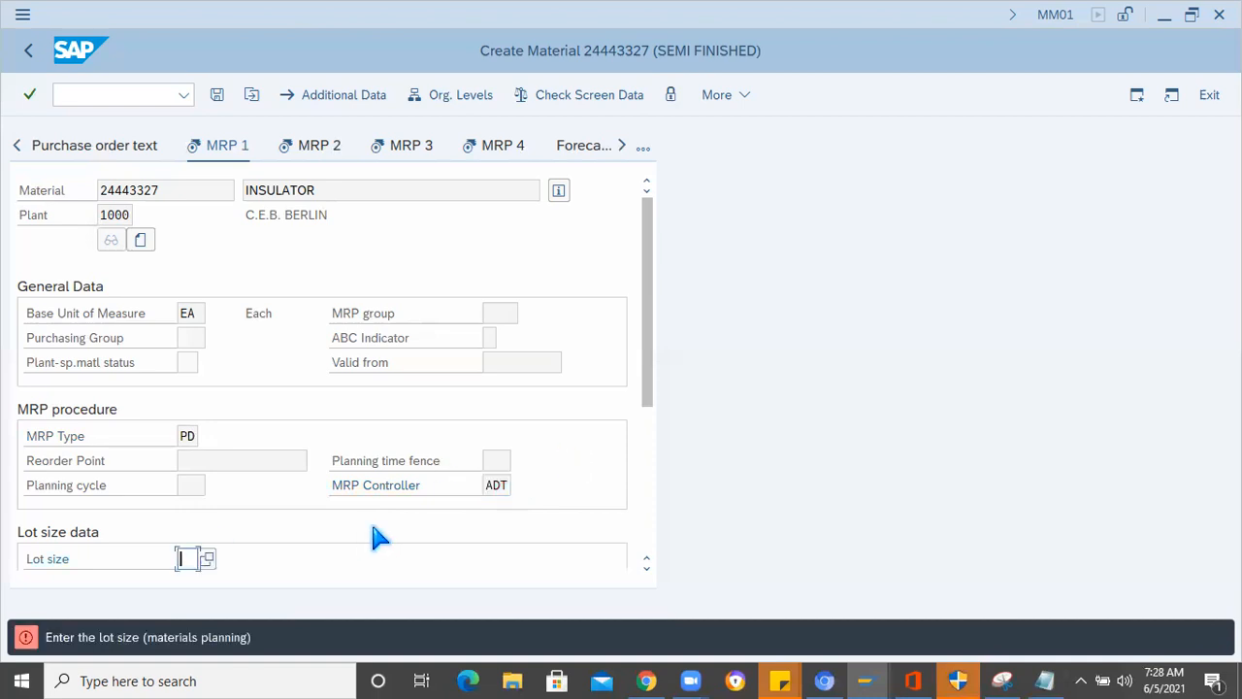
- Choose lot size EX (Lot-for-lot order quantity) and continue to MRP 2
{"action": "scroll", "coordinate": [379, 537], "scroll_direction": "down", "scroll_amount": 2}
{"action": "scroll", "coordinate": [210, 344], "scroll_direction": "down", "scroll_amount": 1}
{"action": "key", "text": "F4"}
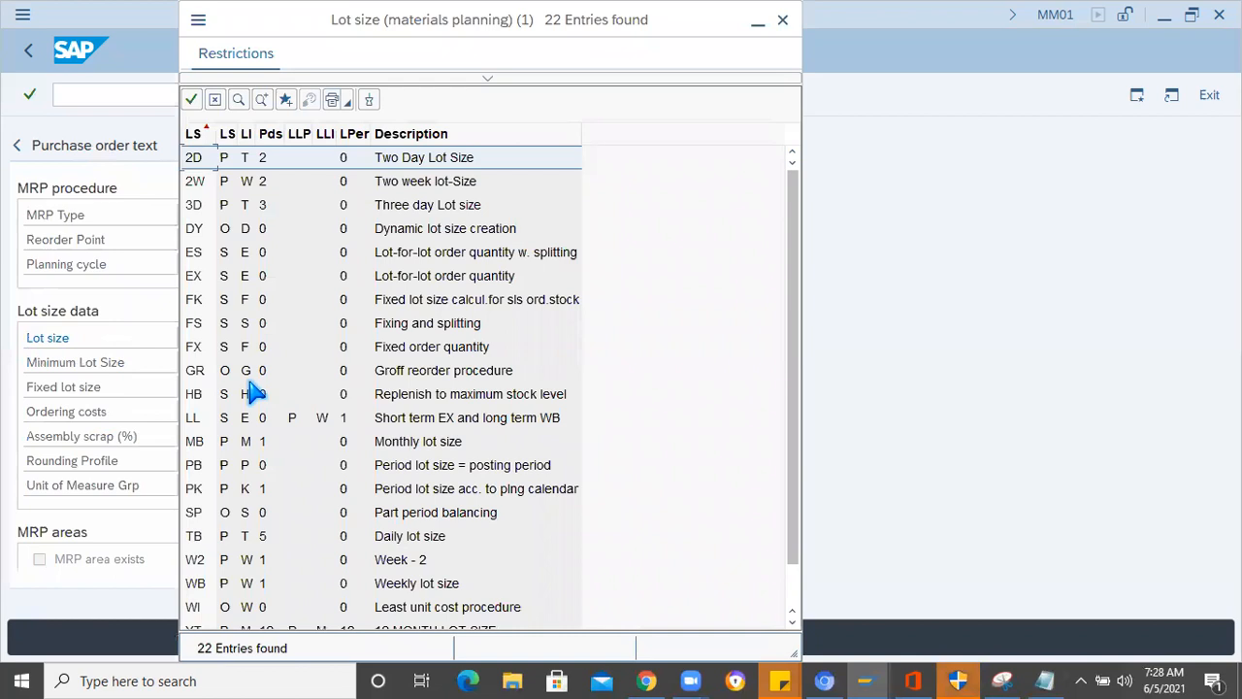
{"action": "left_click", "coordinate": [198, 278]}
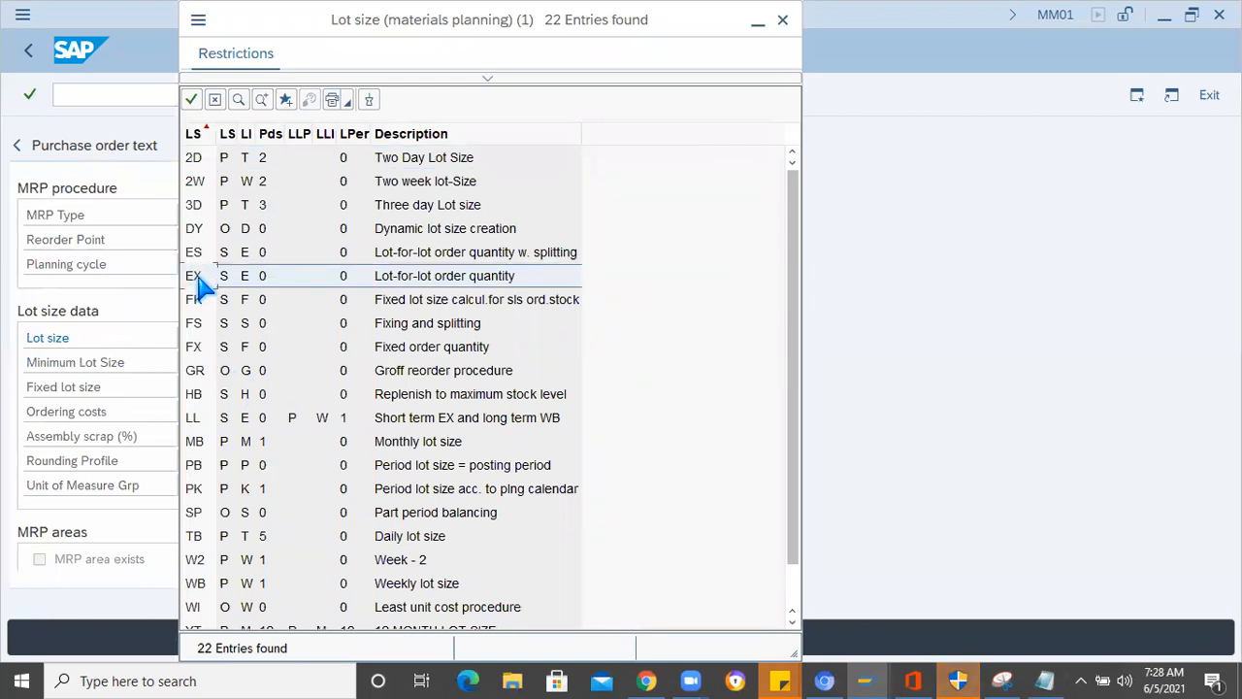
{"action": "double_click", "coordinate": [198, 278]}
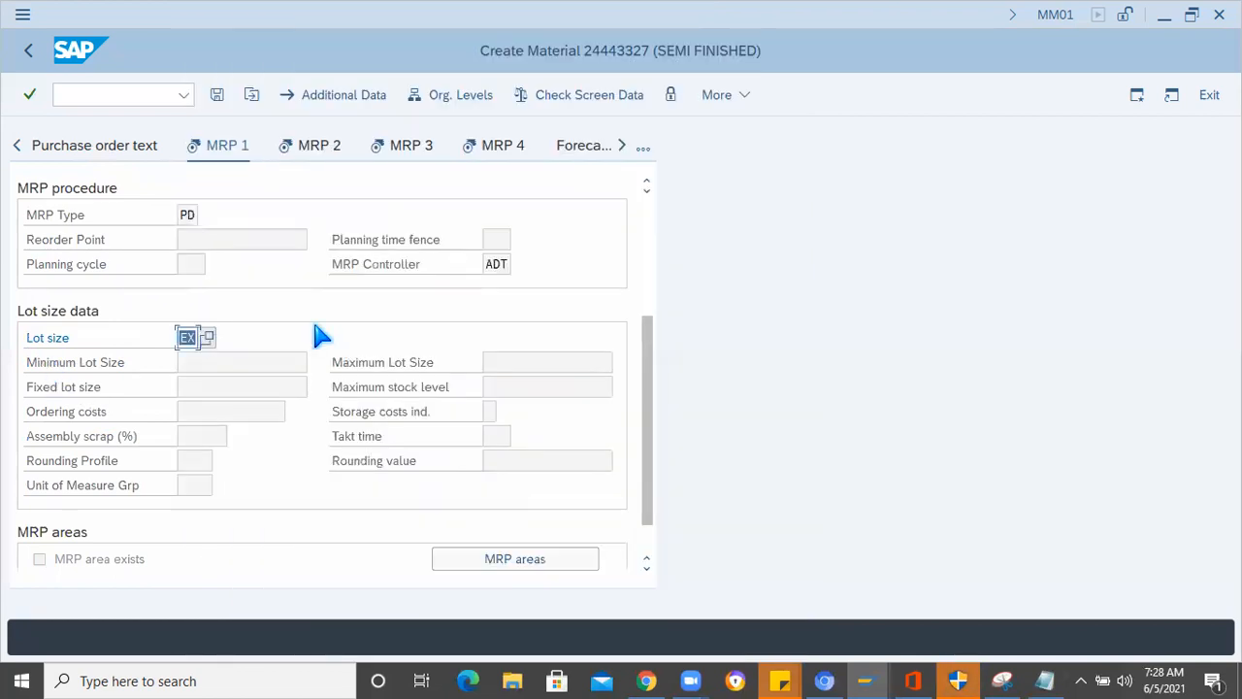
{"action": "key", "text": "Return"}
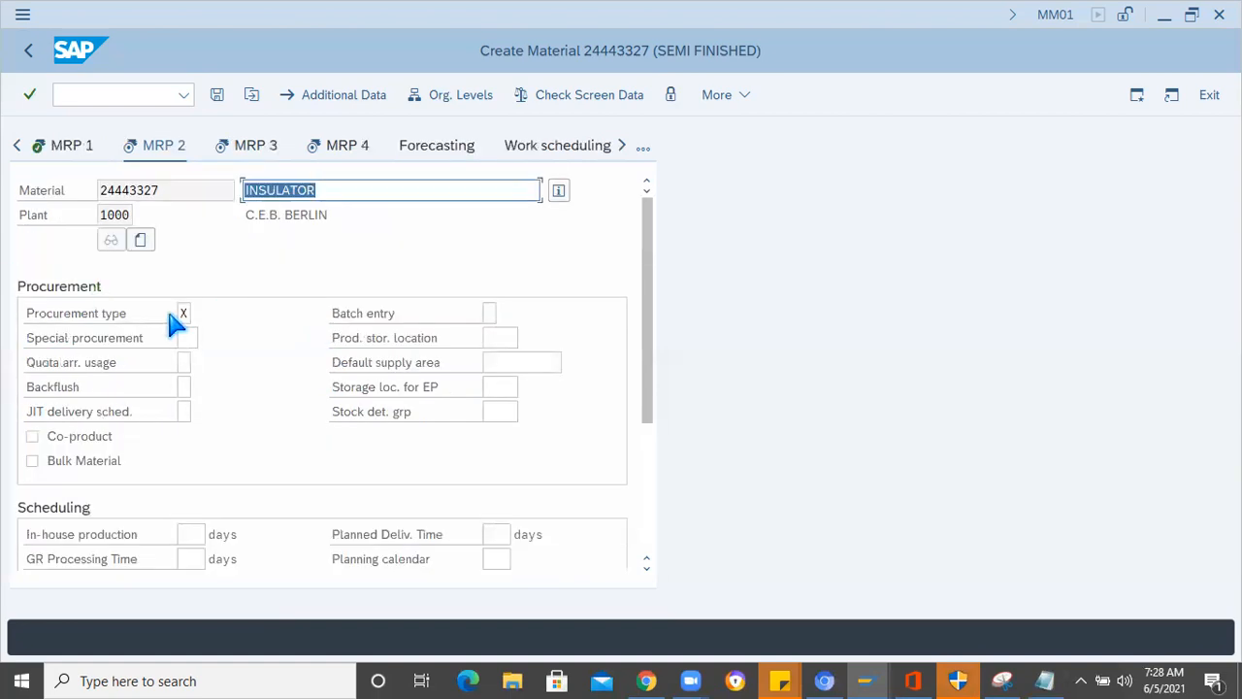
- Set the Insulator's procurement type to E (In-house production) in MRP 2
{"action": "left_click", "coordinate": [183, 315]}
{"action": "key", "text": "Return"}
{"action": "key", "text": "F4"}
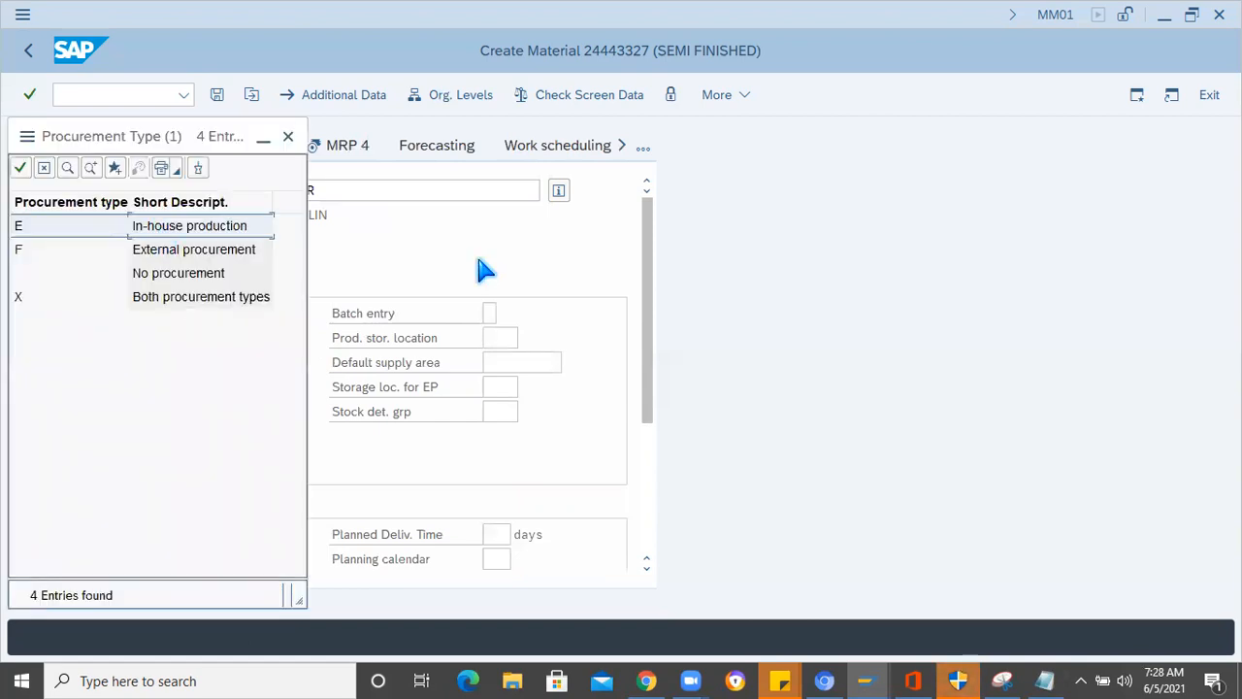
{"action": "key", "text": "Escape"}
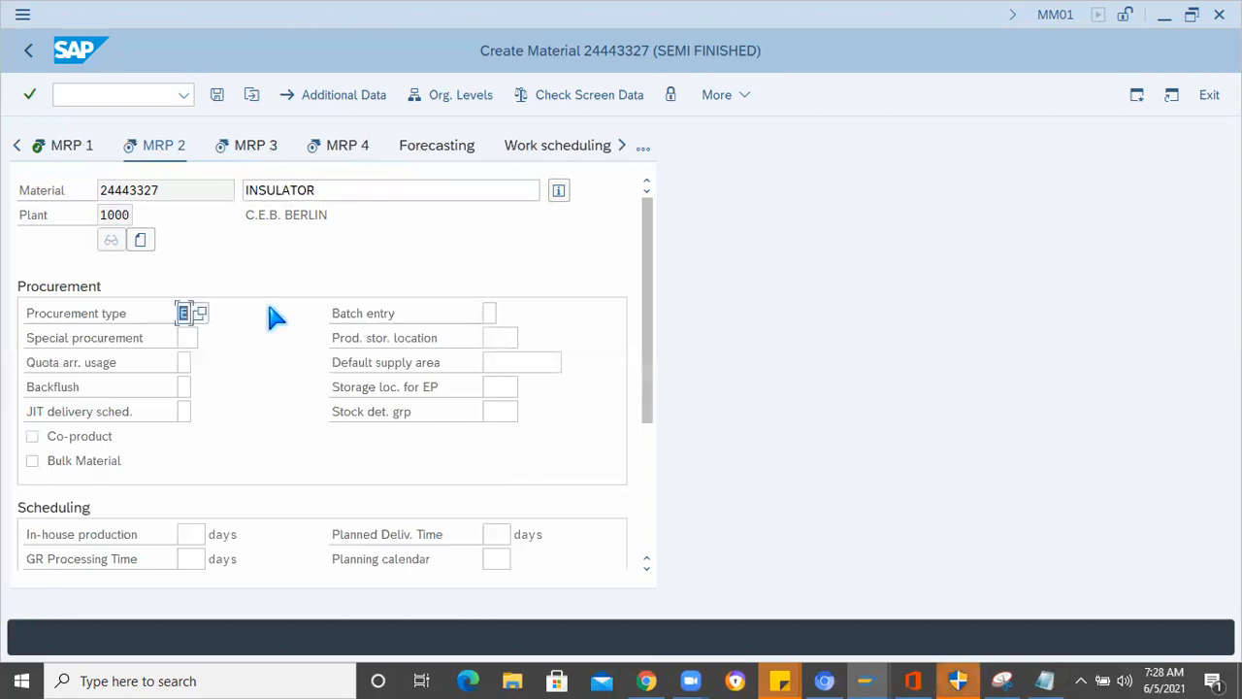
{"action": "type", "text": "E"}
{"action": "key", "text": "Return"}
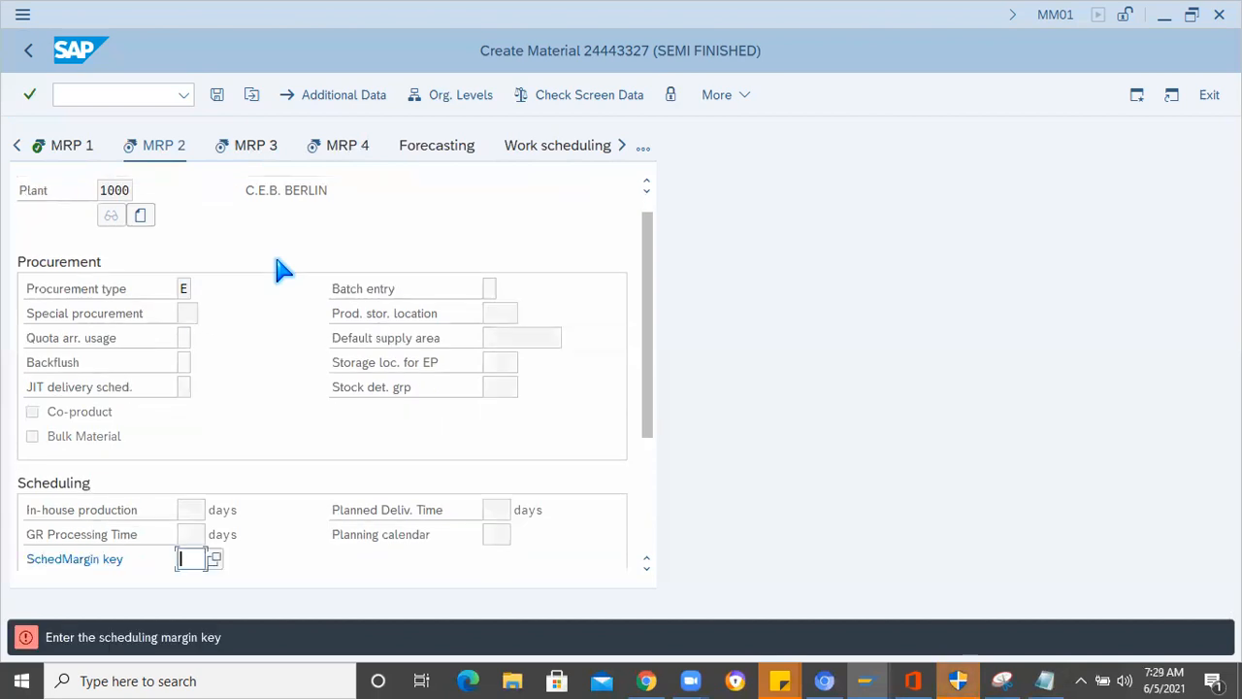
- Choose scheduling margin key 001, set the in-house production time to 2 days, and continue to MRP 3
{"action": "left_click", "coordinate": [215, 571]}
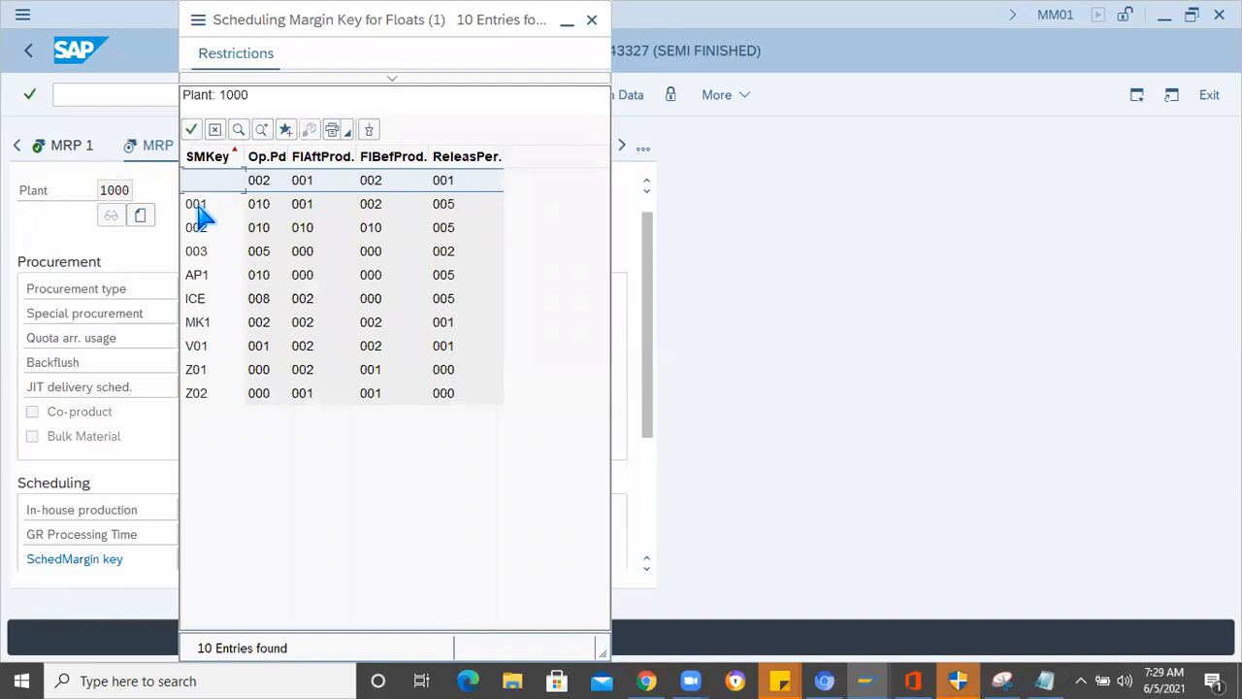
{"action": "left_click", "coordinate": [202, 212]}
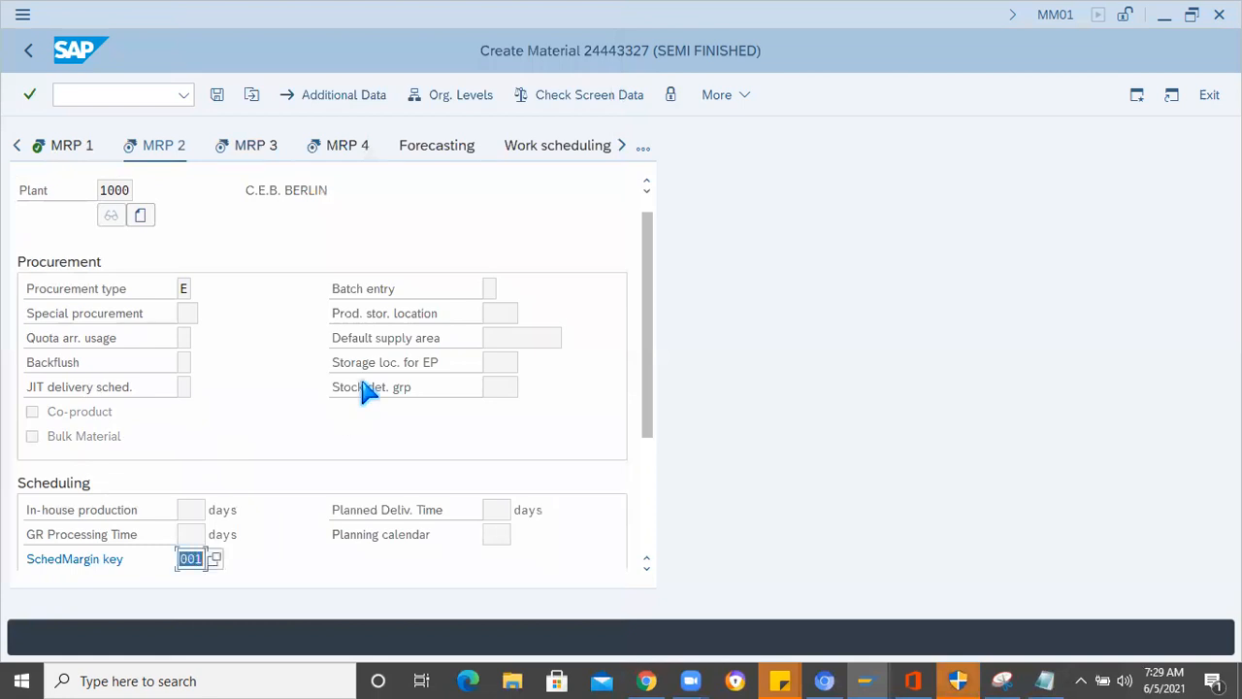
{"action": "key", "text": "Return"}
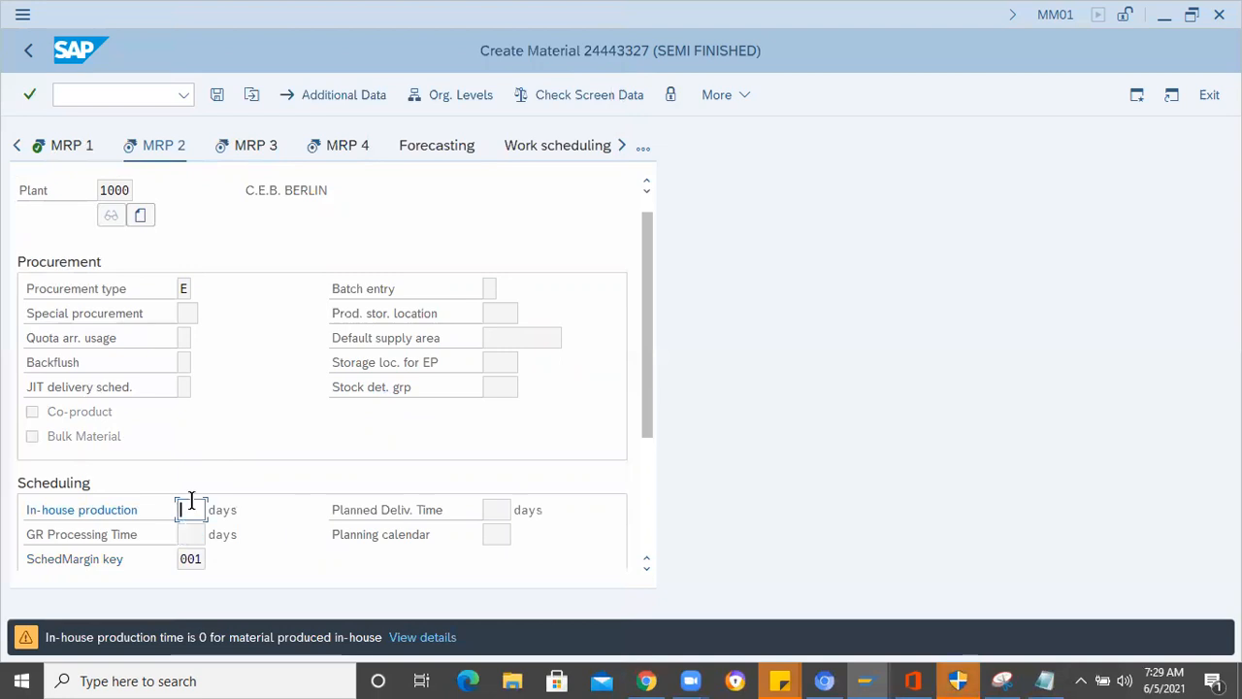
{"action": "type", "text": "2"}
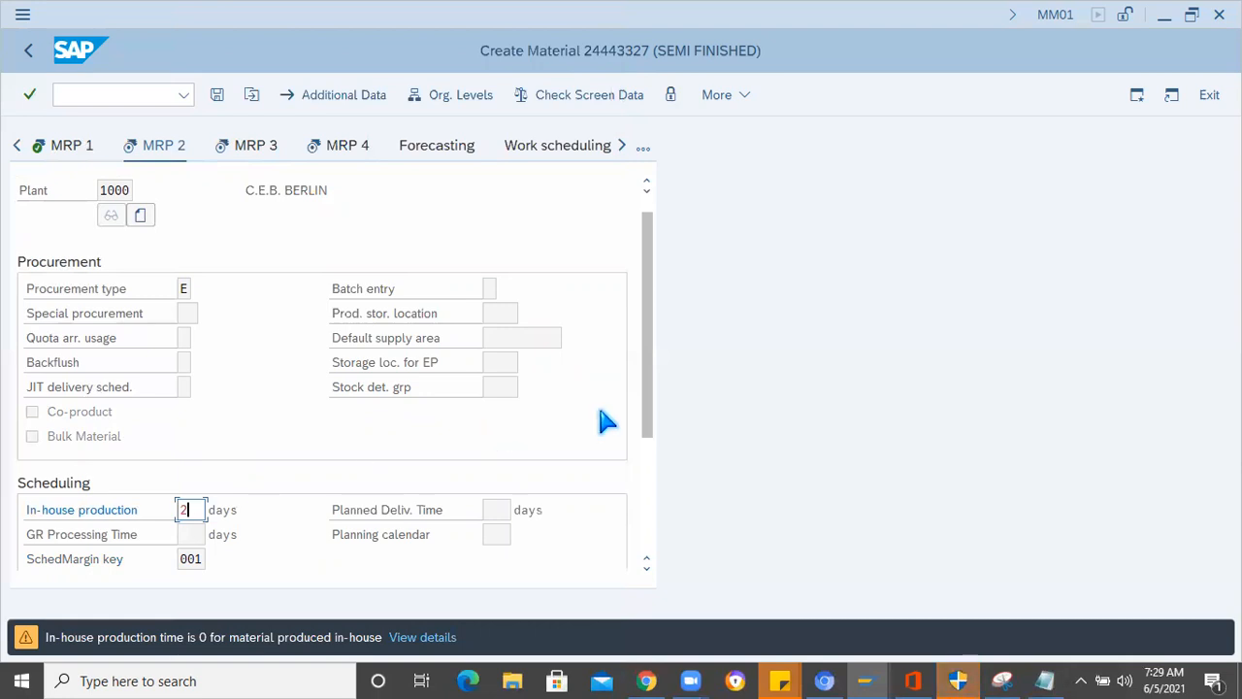
{"action": "key", "text": "Return"}
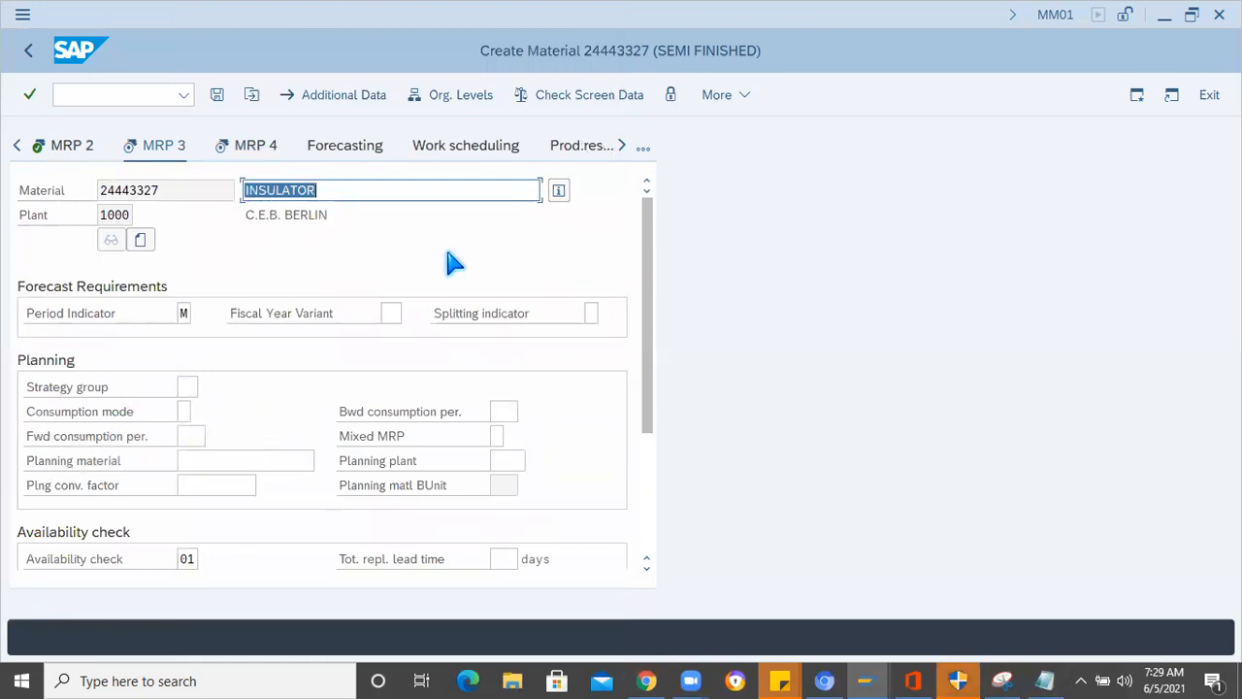
- Accept the MRP 3, MRP 4 and plant data/storage views without changes and advance to Accounting 1
{"action": "left_click", "coordinate": [570, 192]}
{"action": "key", "text": "Return"}
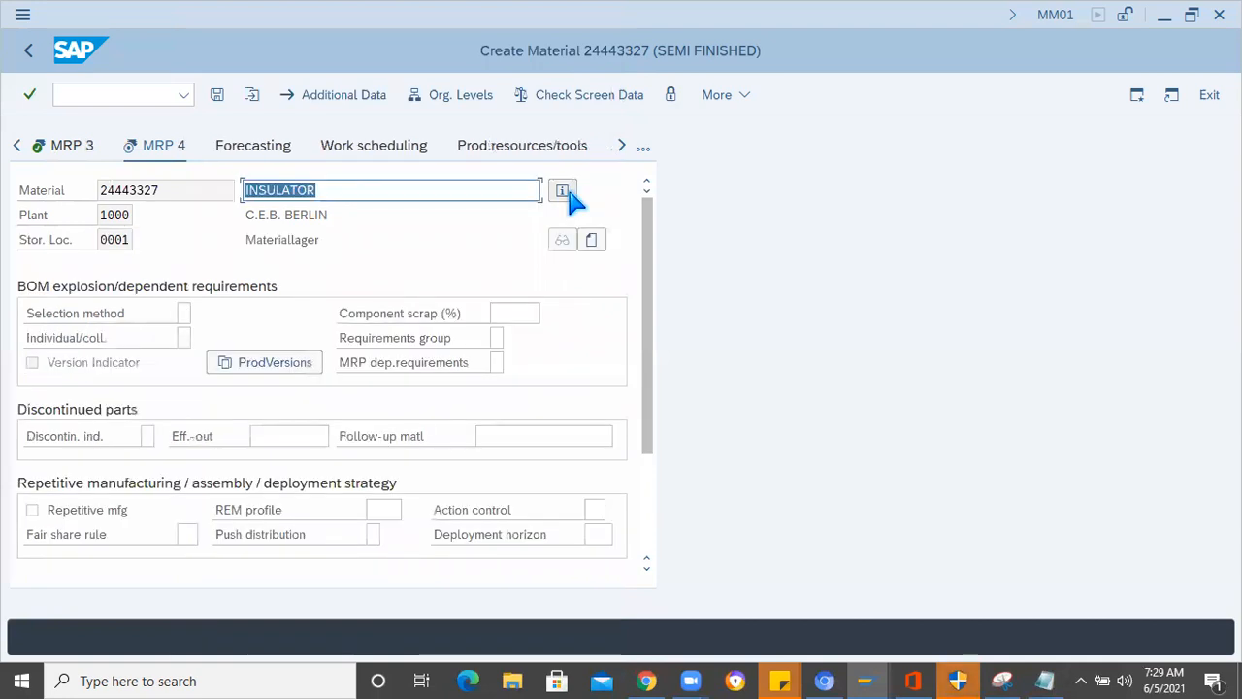
{"action": "key", "text": "Return"}
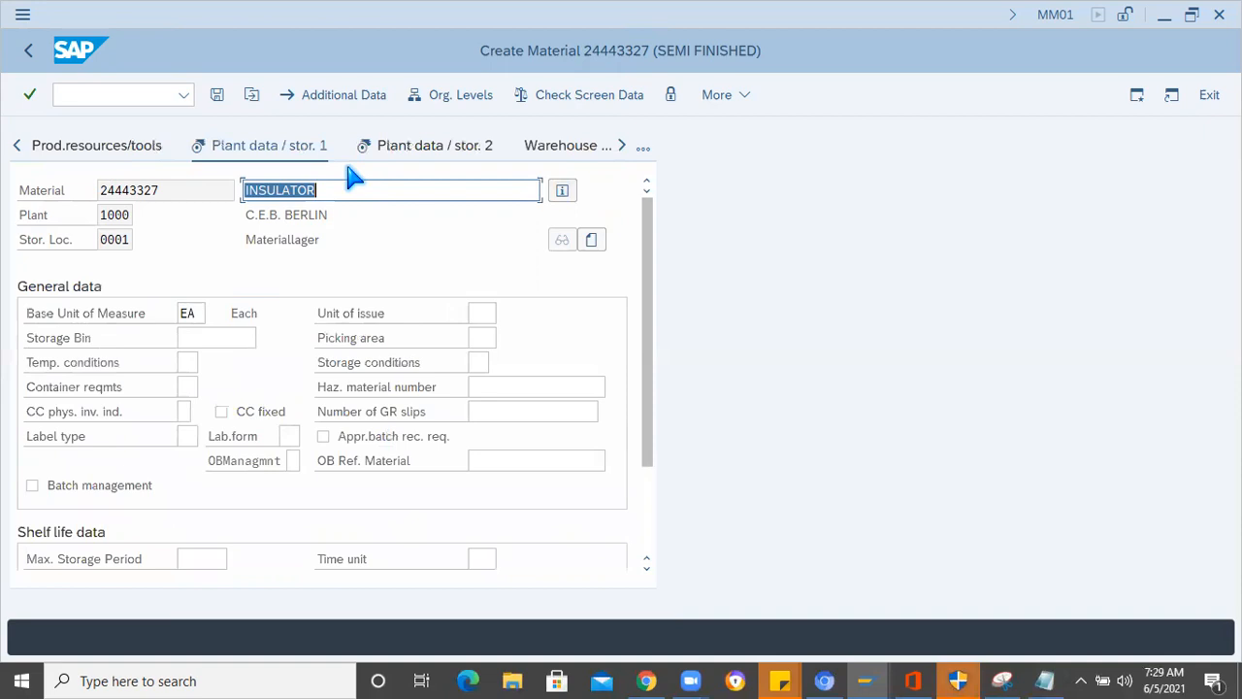
{"action": "key", "text": "Return"}
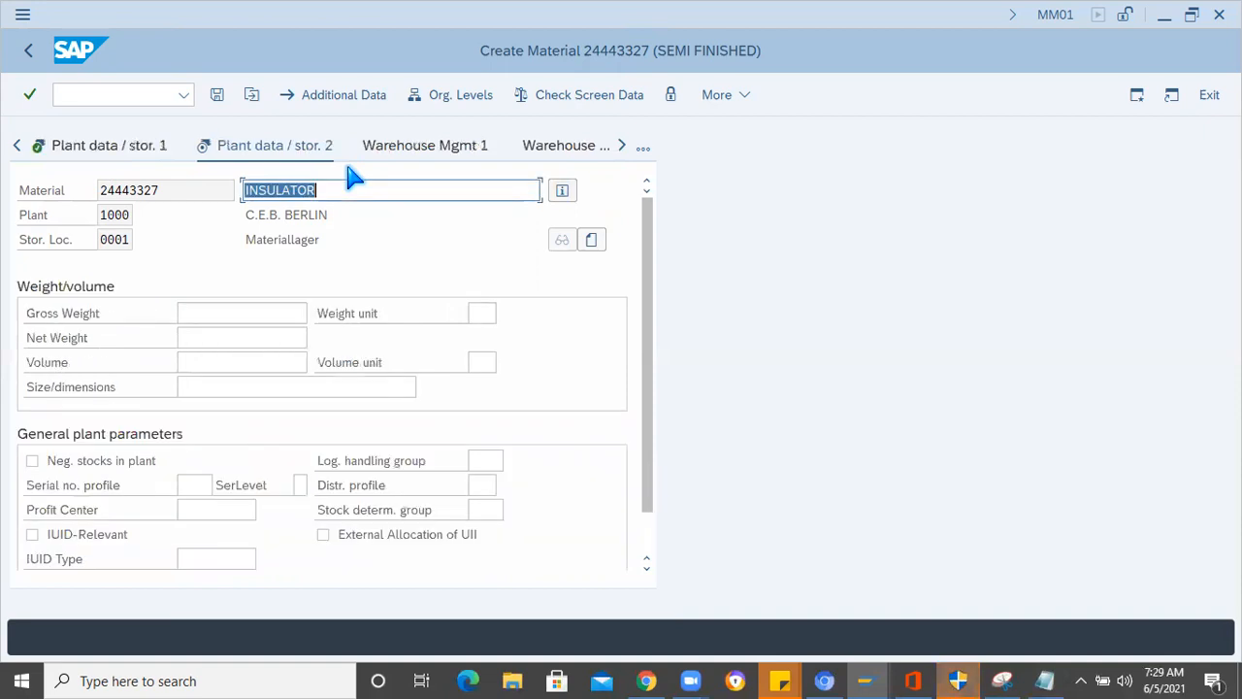
{"action": "key", "text": "Return"}
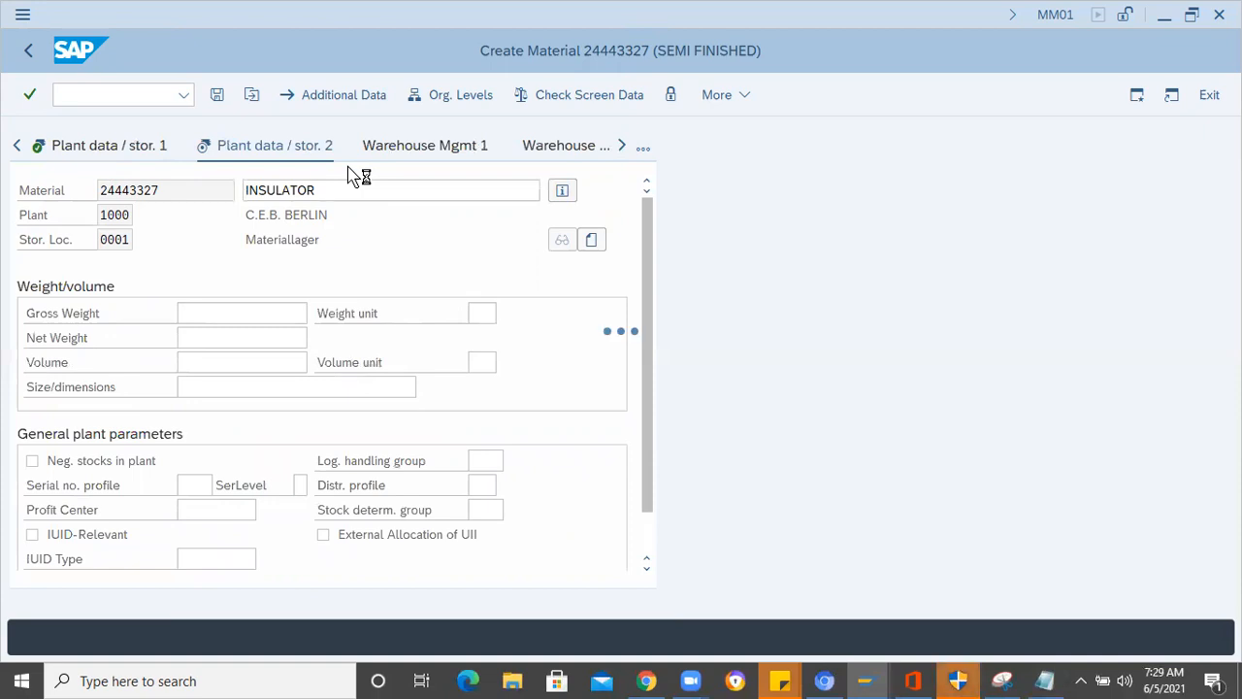
- Choose valuation class 7900 (Semifinished products) and enter a standard price of 30 EUR in company code currency
{"action": "left_click", "coordinate": [178, 410]}
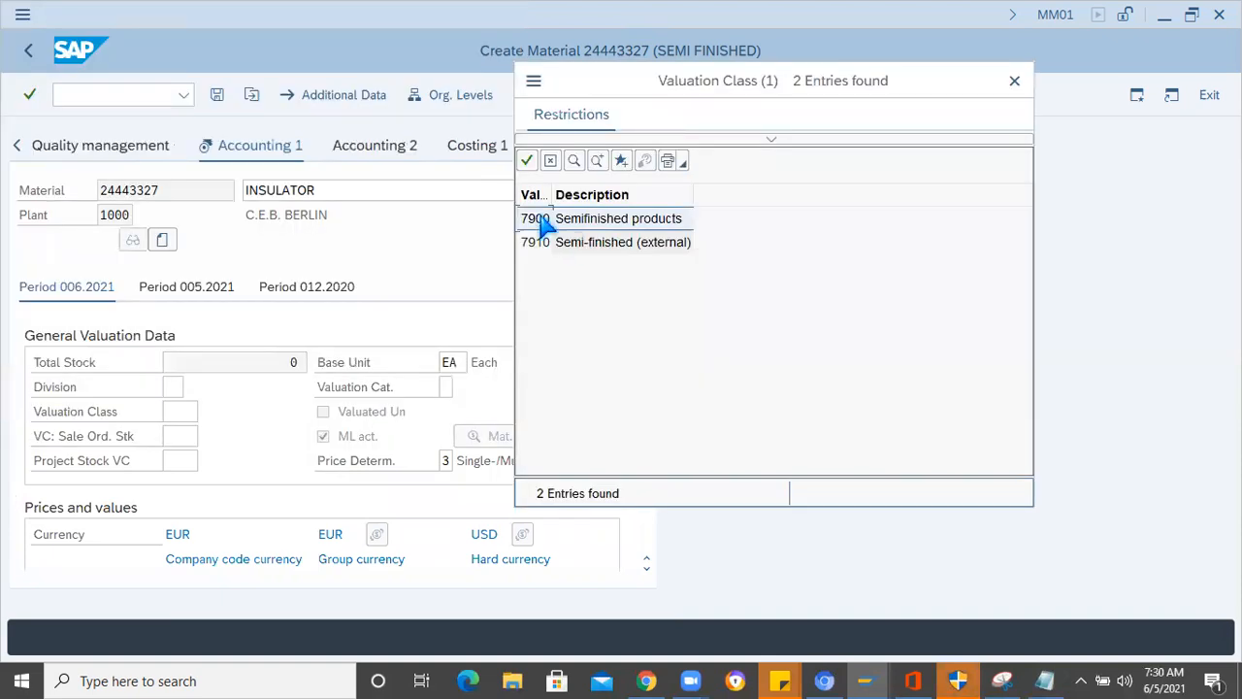
{"action": "double_click", "coordinate": [541, 219]}
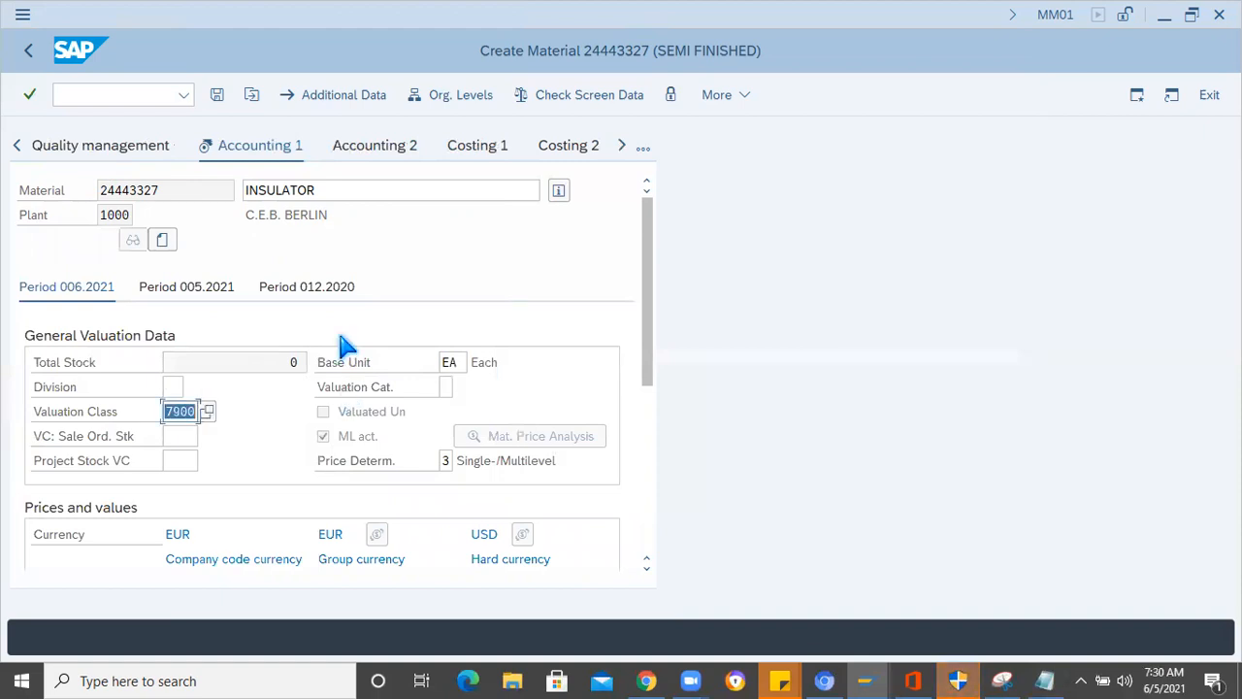
{"action": "key", "text": "Return"}
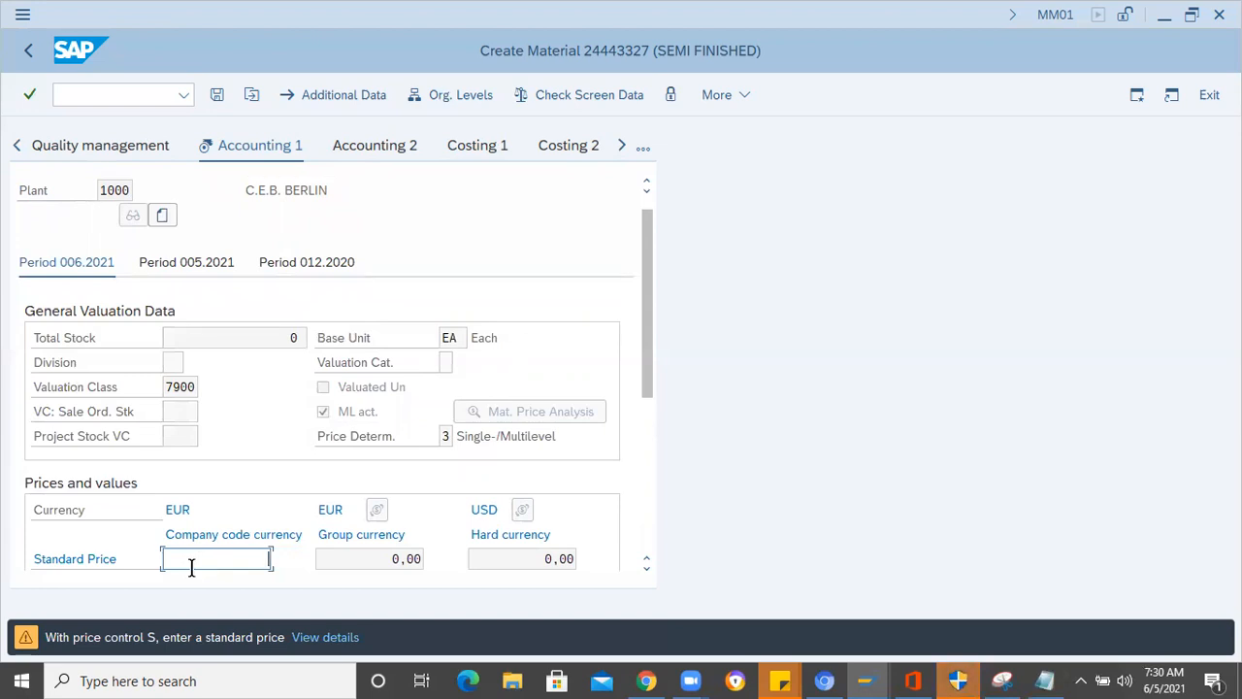
{"action": "type", "text": "30"}
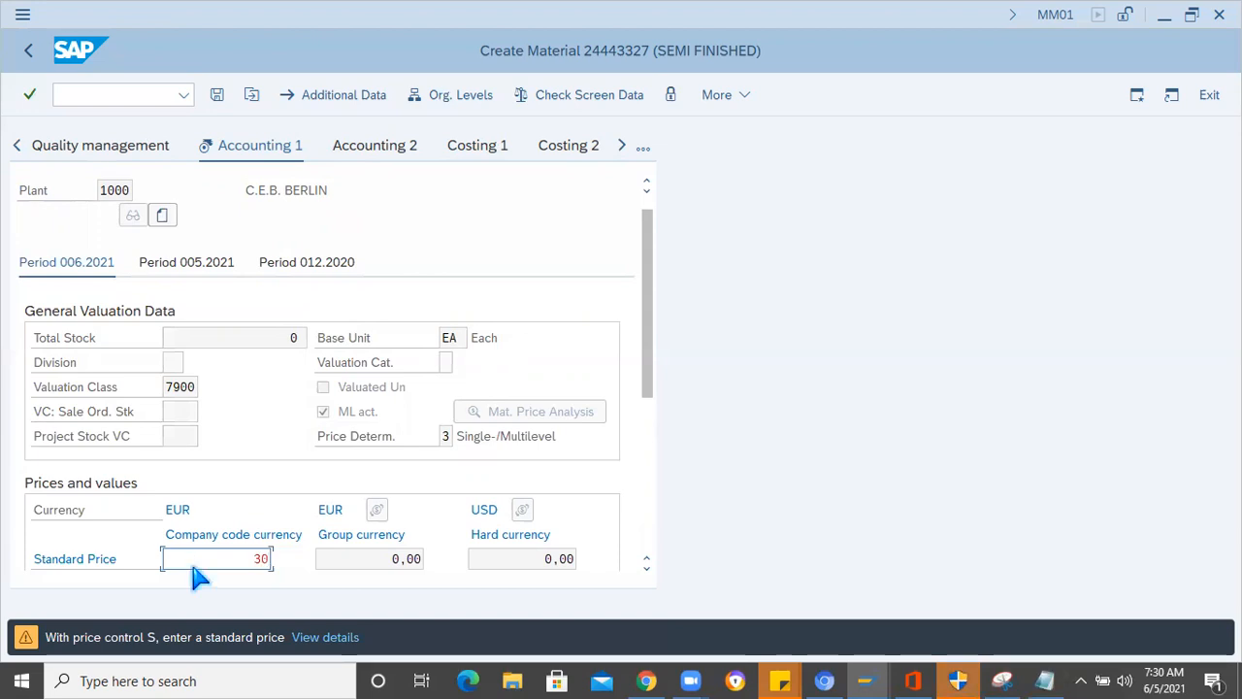
{"action": "key", "text": "Return"}
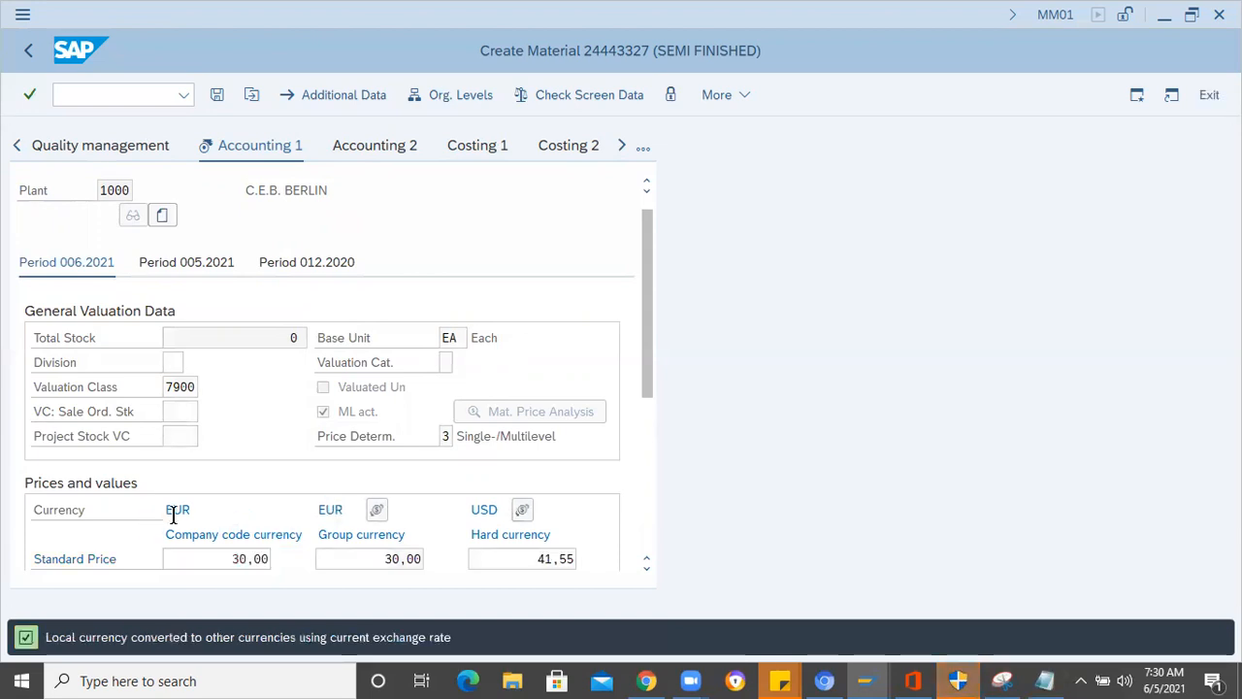
- Change the standard price in company code currency to 5 and save the Insulator material
{"action": "left_click_drag", "start_coordinate": [221, 558], "coordinate": [294, 561]}
{"action": "type", "text": "5"}
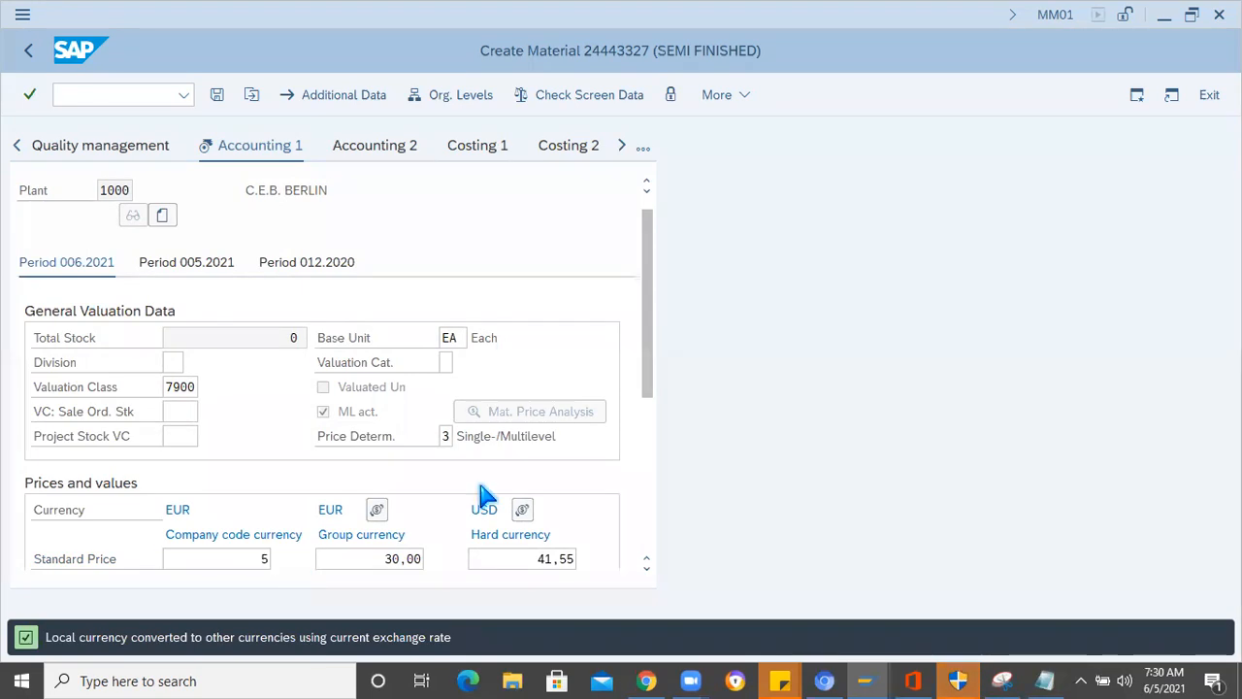
{"action": "key", "text": "Return"}
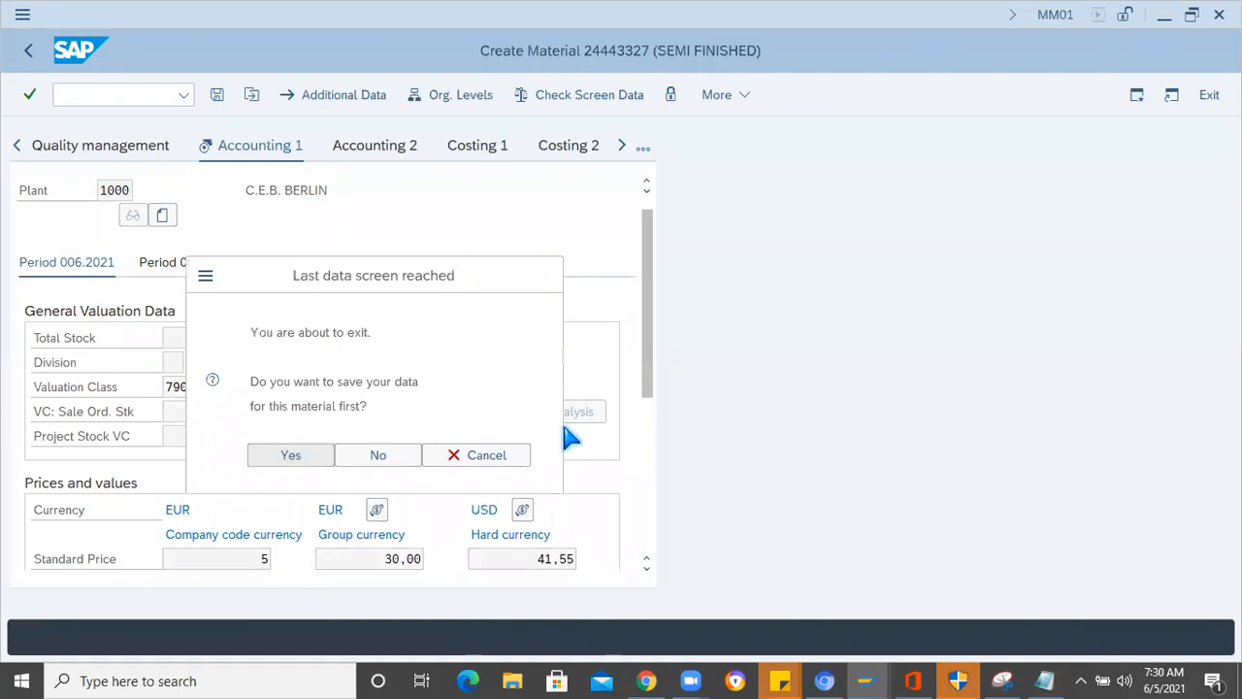
{"action": "key", "text": "Return"}
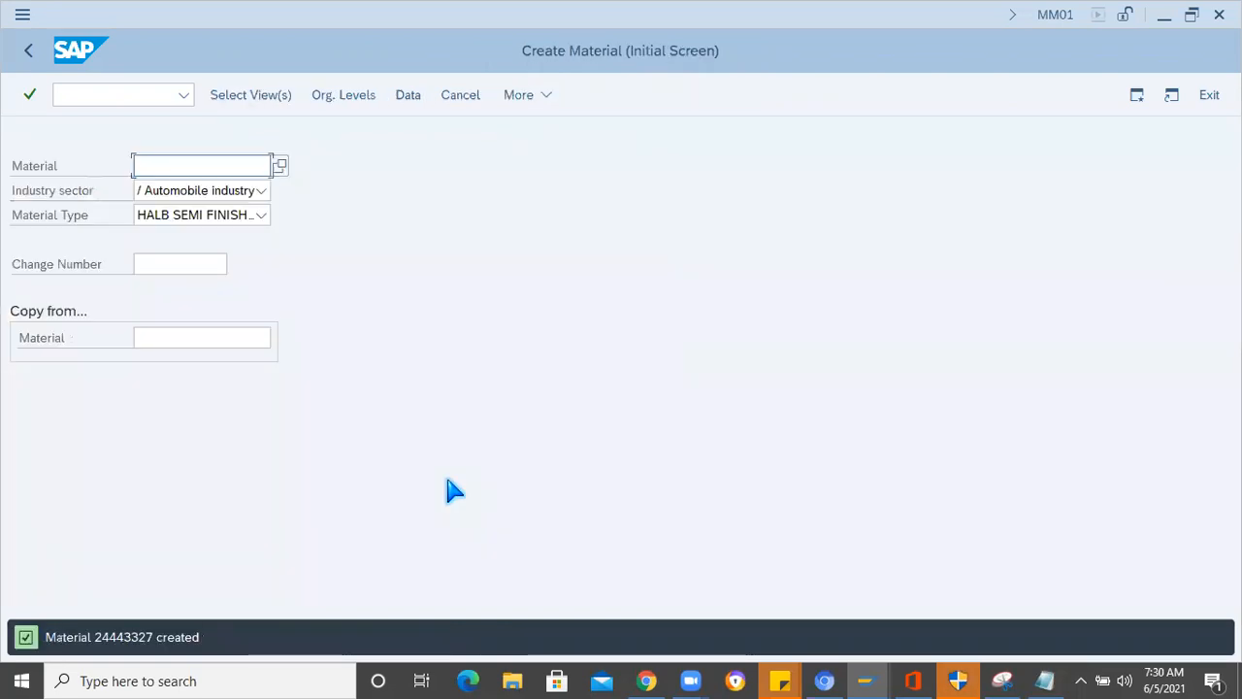
- Copy Side Electrode from the Notepad component list, restart transaction MM01 in SAP, and paste it as the new material
{"action": "left_click", "coordinate": [1044, 682]}
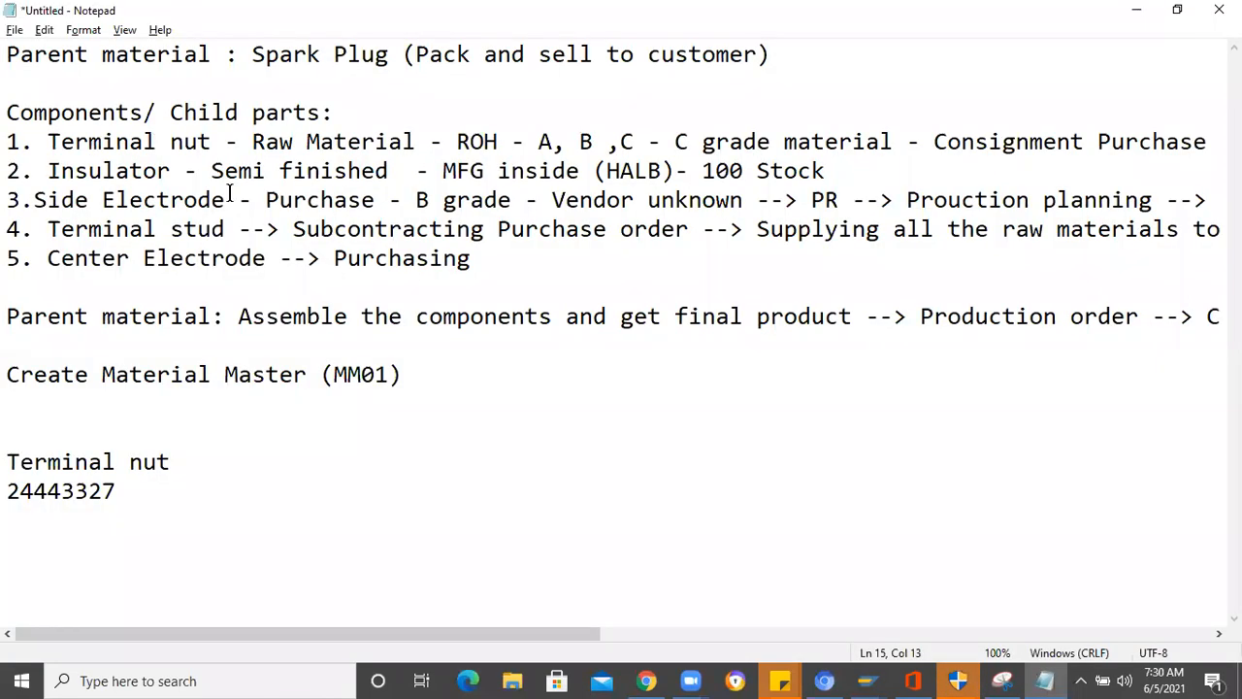
{"action": "left_click_drag", "start_coordinate": [227, 197], "coordinate": [31, 198]}
{"action": "key", "text": "ctrl+c"}
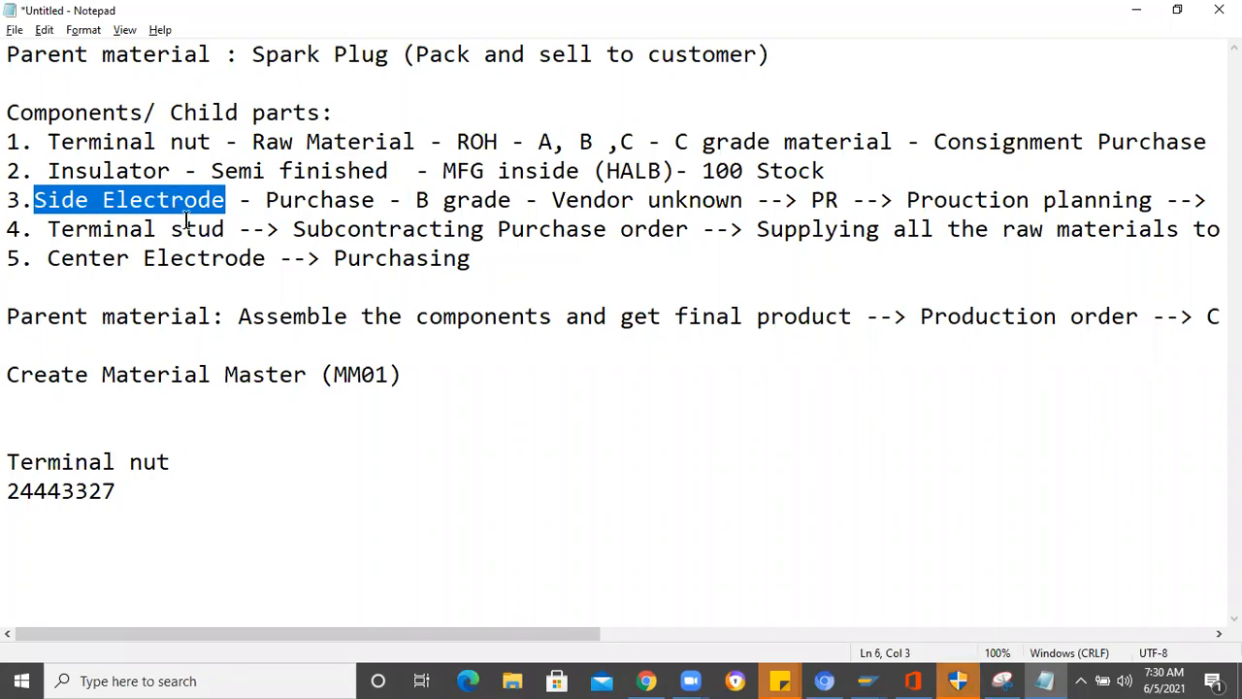
{"action": "key", "text": "alt+Tab"}
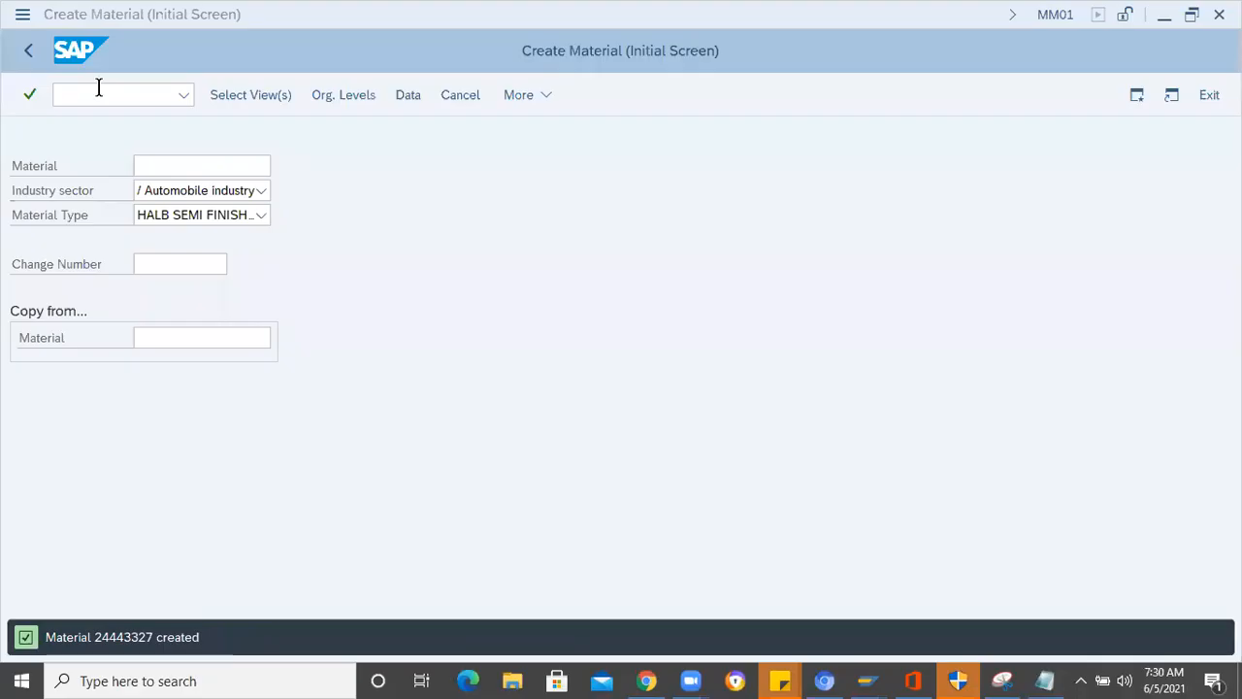
{"action": "type", "text": "/nmm01"}
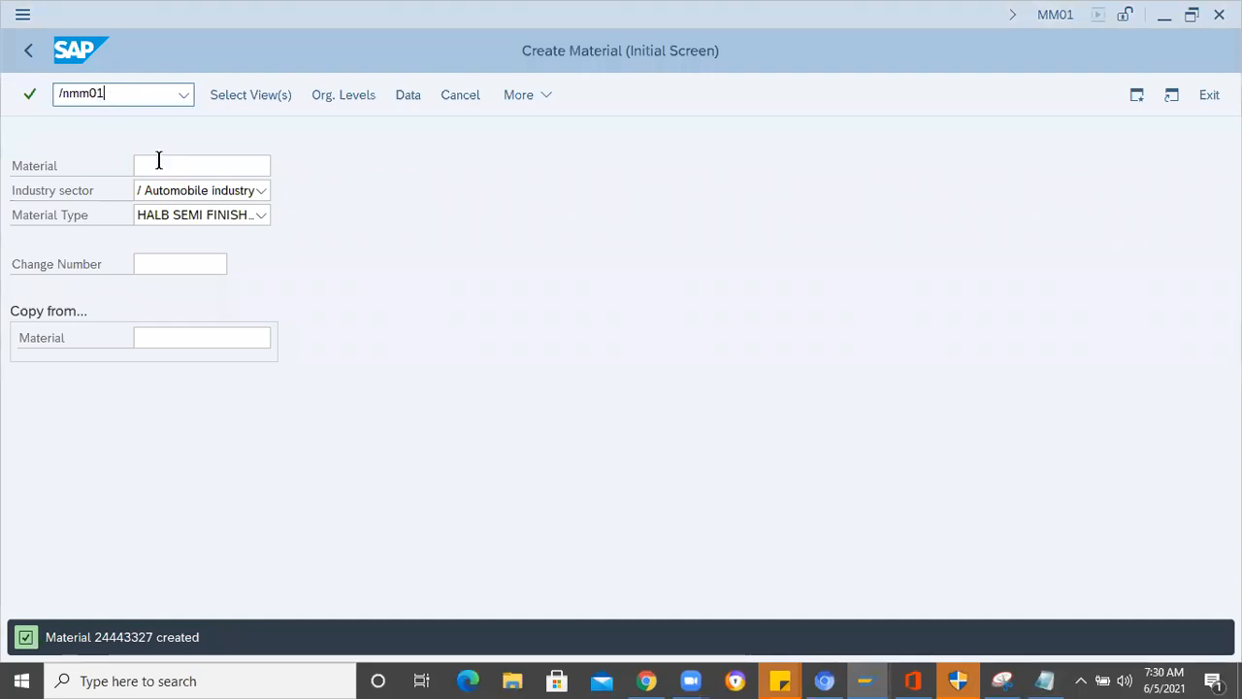
{"action": "key", "text": "Return"}
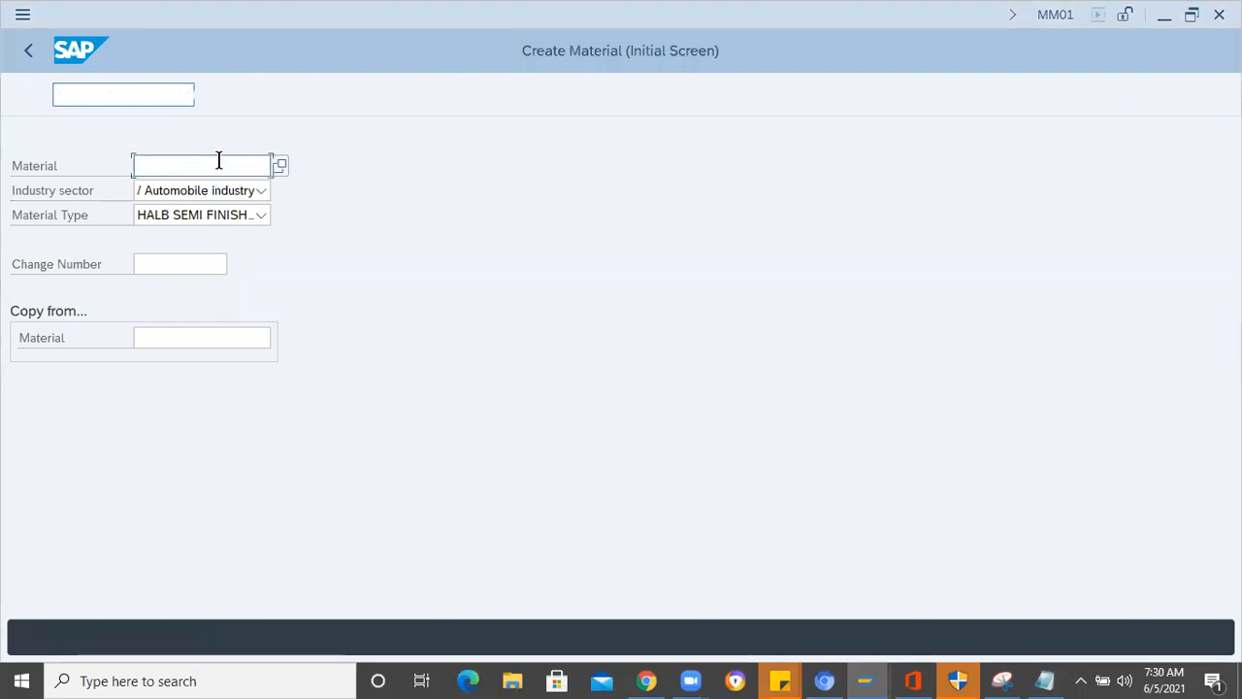
{"action": "key", "text": "ctrl+v"}
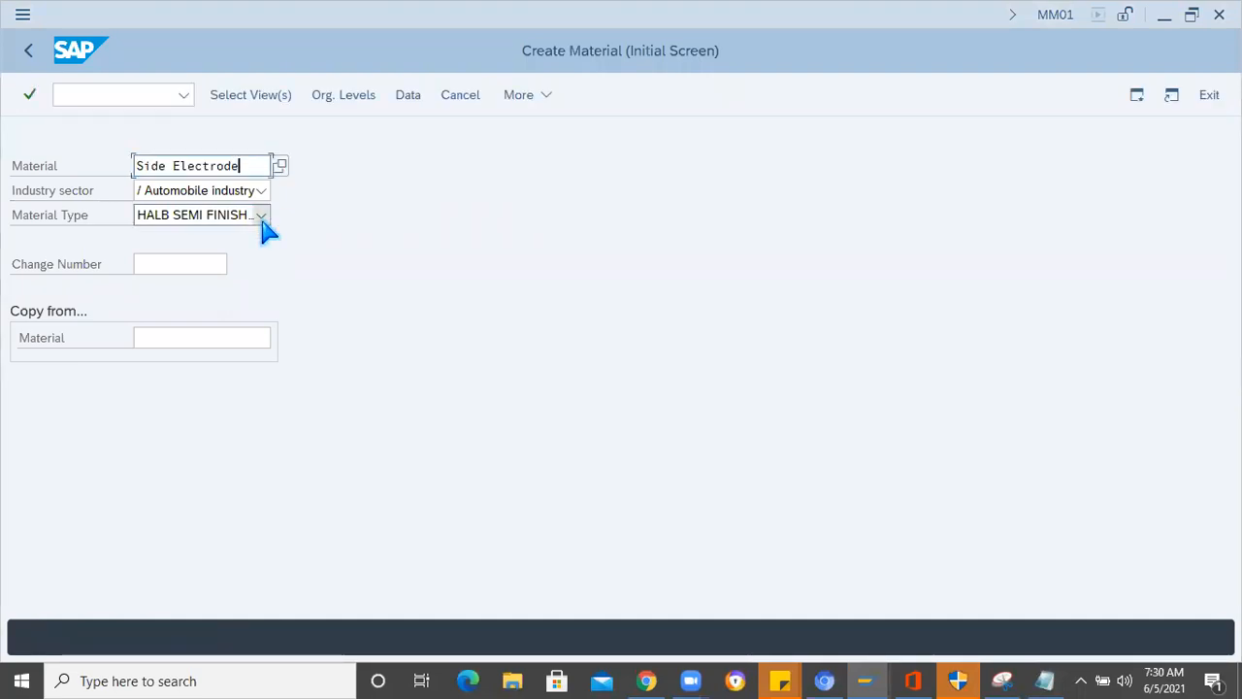
- Set the material type of the Side Electrode to ROH (RAW MATERIAL STANDARD)
{"action": "left_click", "coordinate": [262, 221]}
{"action": "type", "text": "roh"}
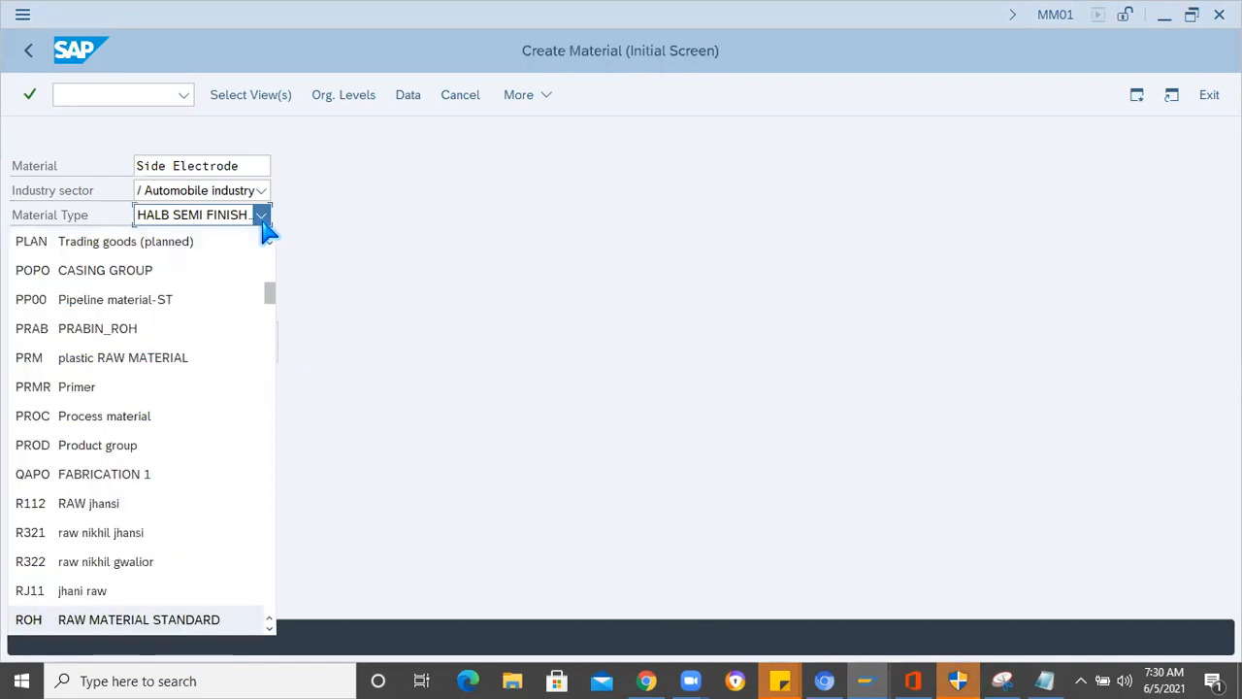
{"action": "key", "text": "Up"}
{"action": "key", "text": "Down"}
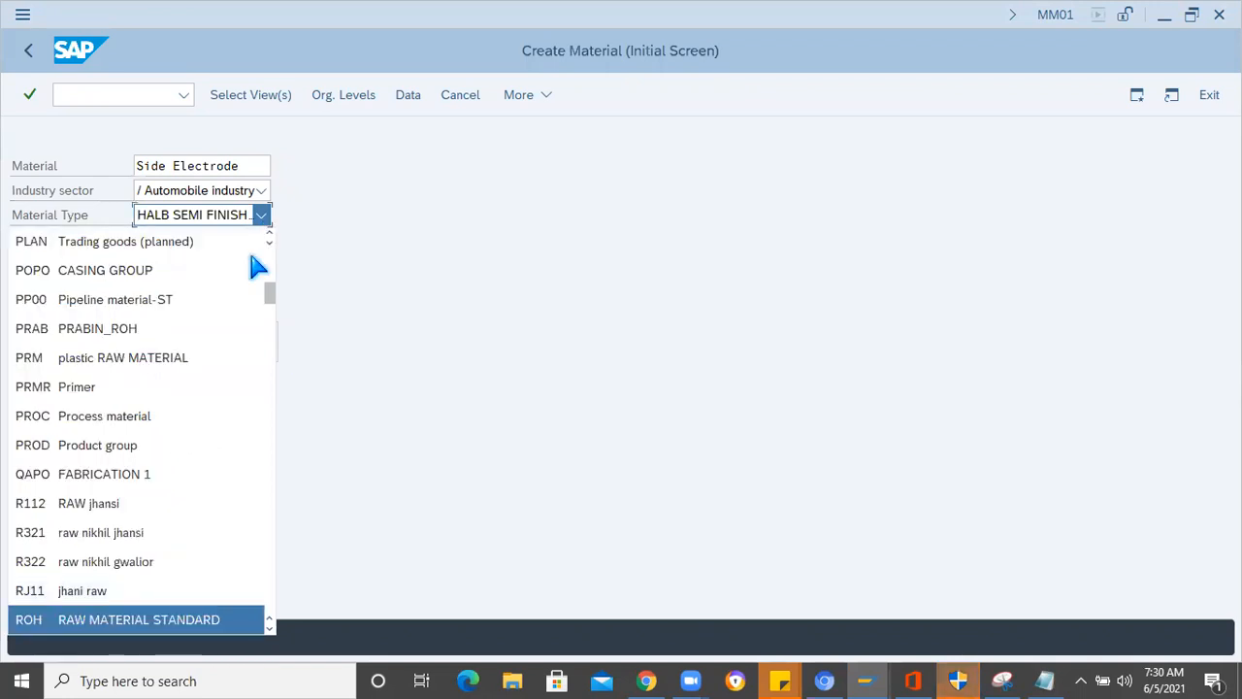
{"action": "key", "text": "Return"}
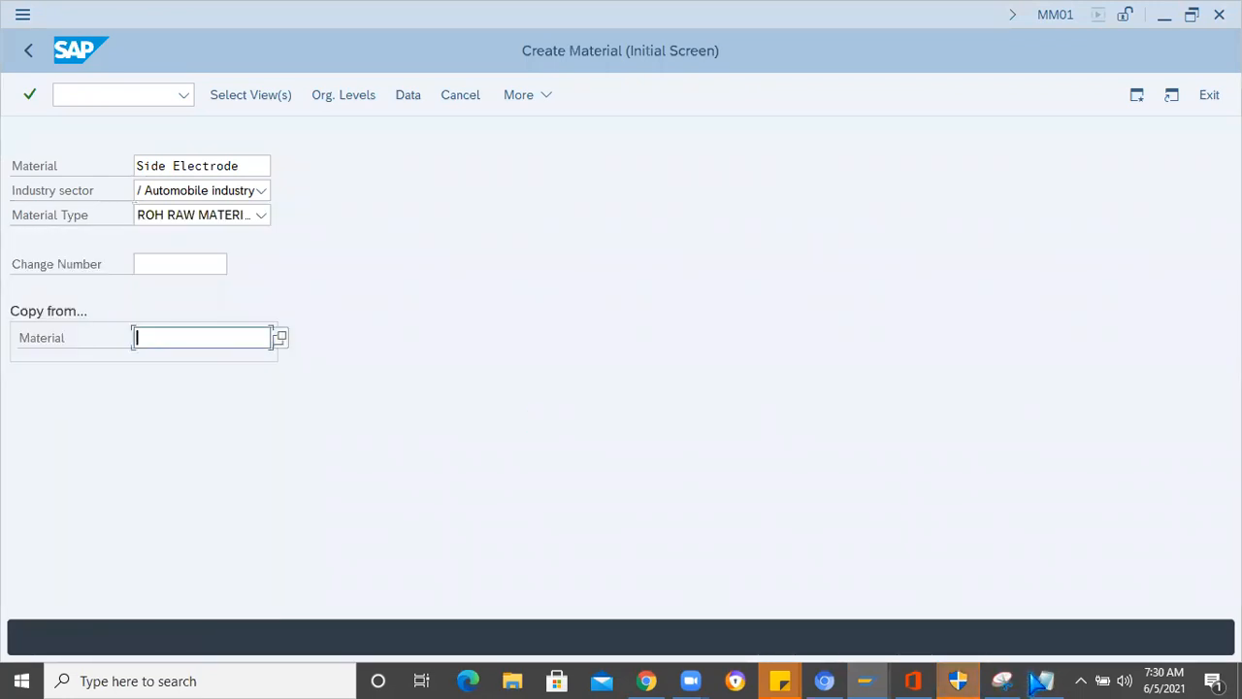
- Copy Terminal nut from the Notepad component list and paste it into SAP as the material to copy from
{"action": "left_click", "coordinate": [1035, 681]}
{"action": "left_click_drag", "start_coordinate": [216, 142], "coordinate": [48, 141]}
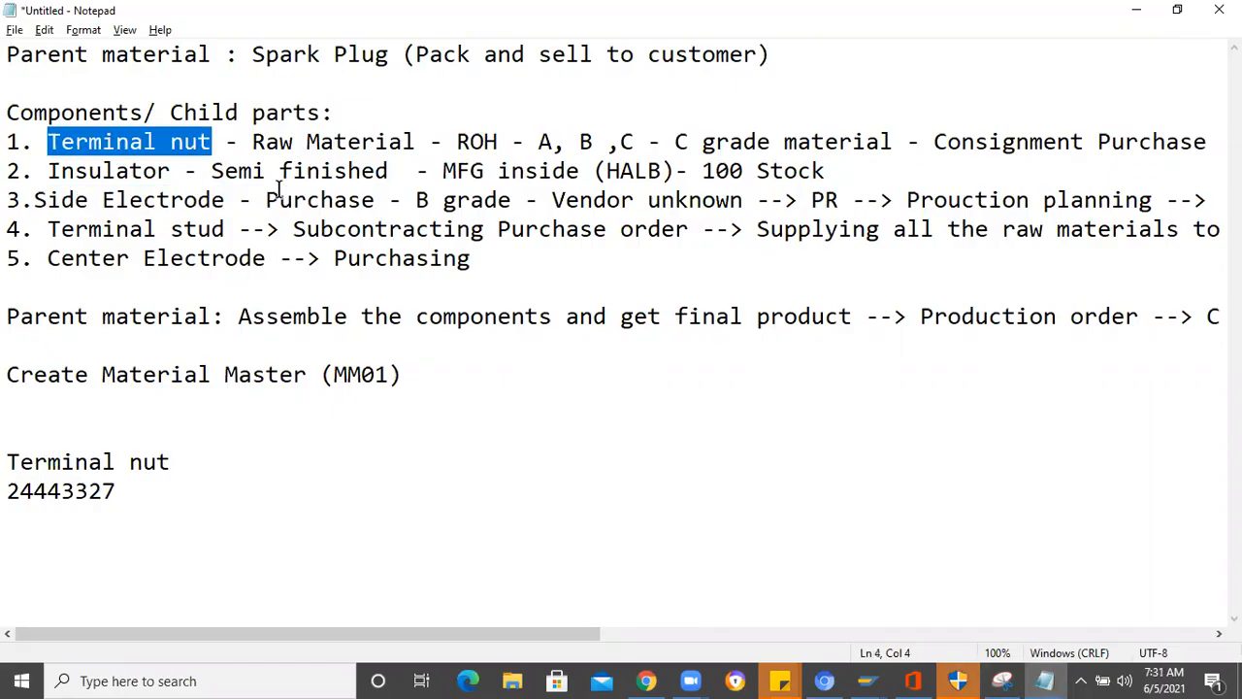
{"action": "key", "text": "alt+Tab"}
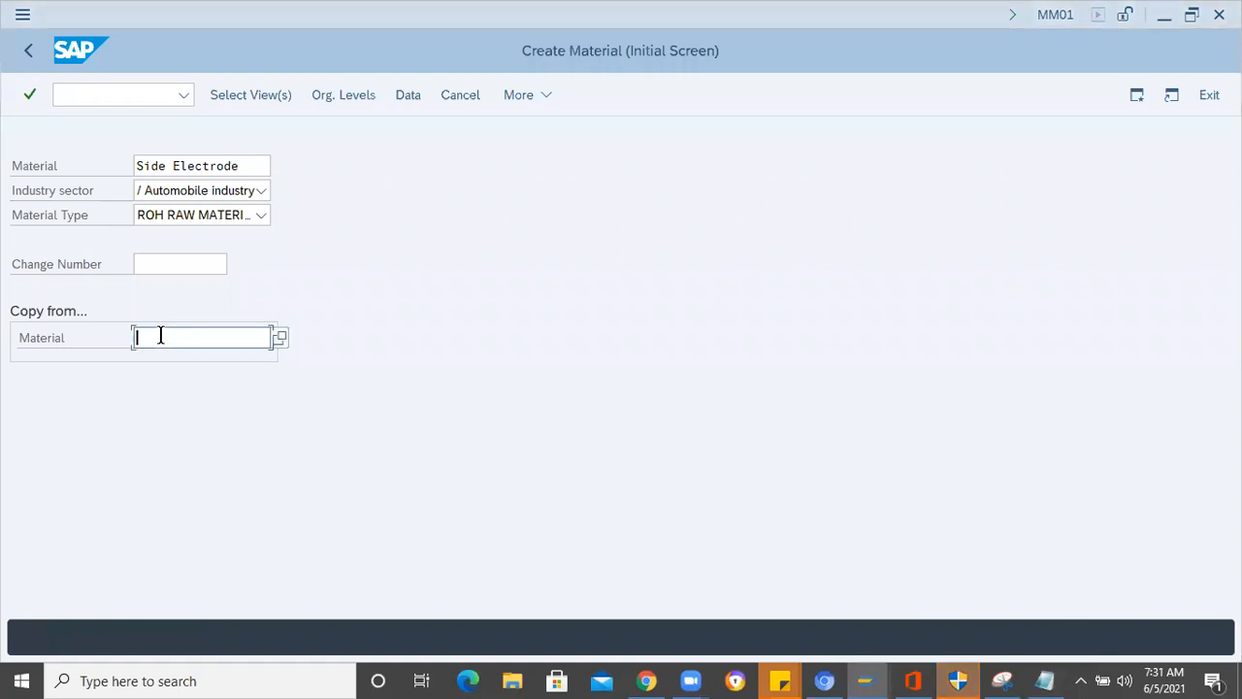
{"action": "type", "text": "Terminal nut"}
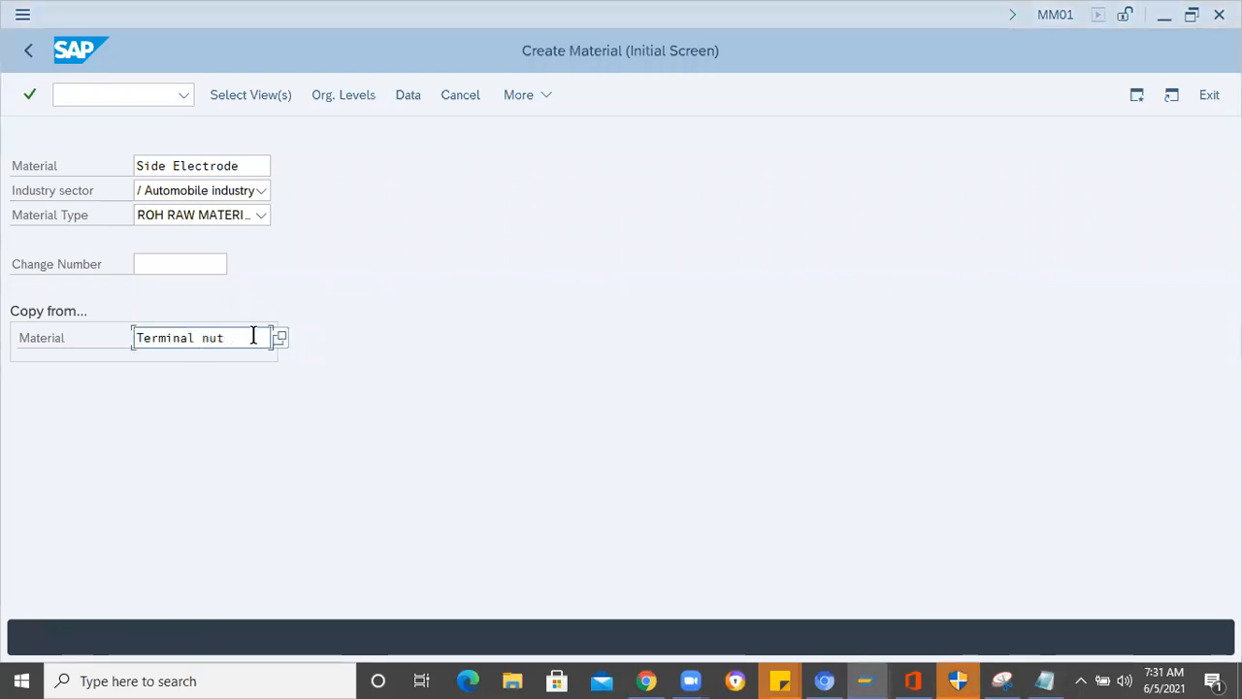
- Search plant materials by description with a Terminal wildcard and choose TERMINAL NUT of plant 1000 as the material to copy from
{"action": "key", "text": "Return"}
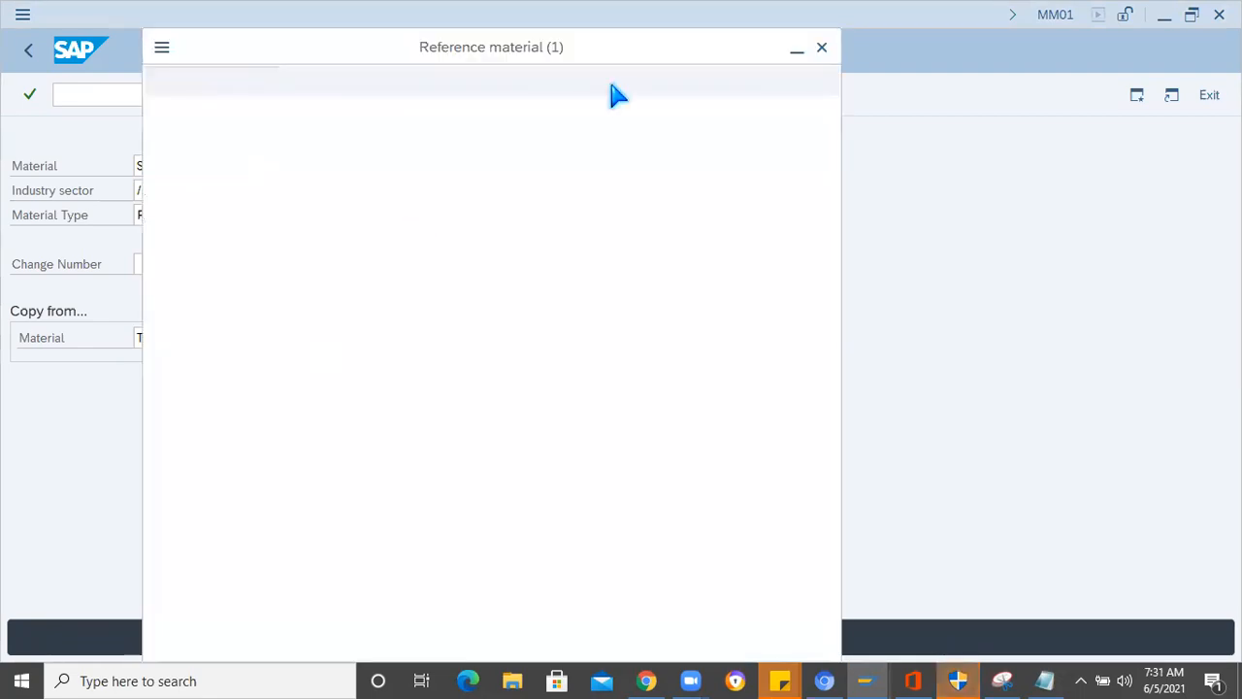
{"action": "left_click", "coordinate": [371, 122]}
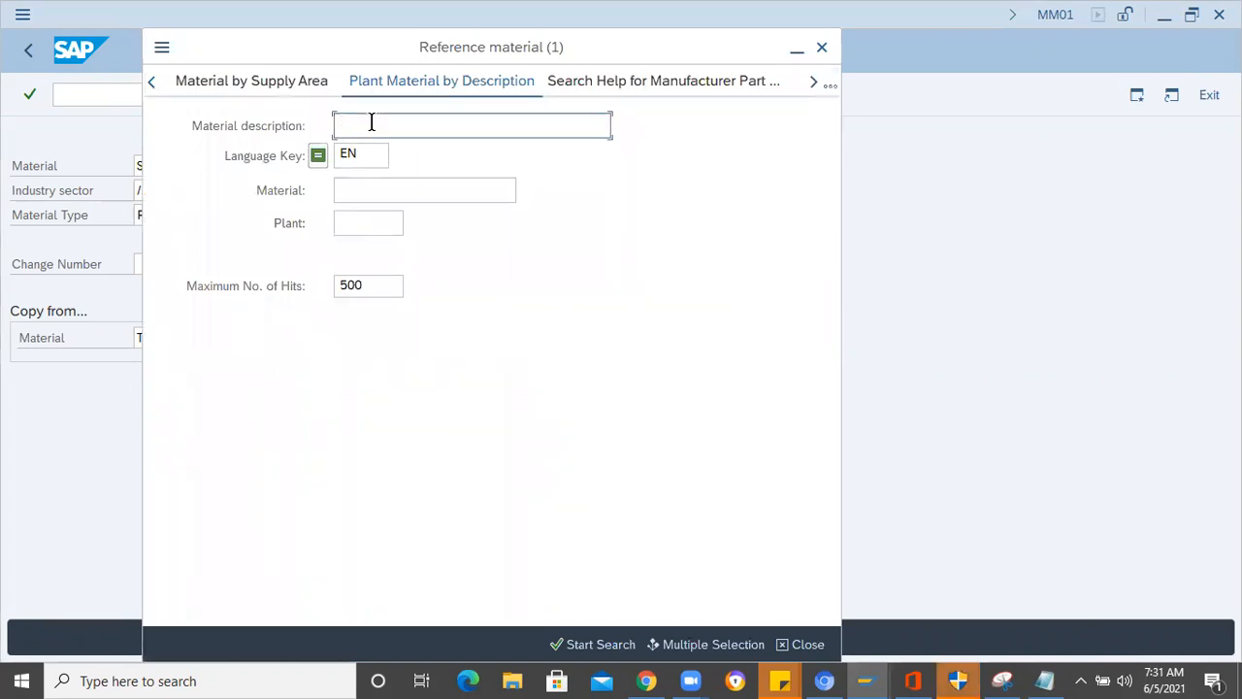
{"action": "type", "text": "Terminal nut"}
{"action": "key", "text": "BackSpace"}
{"action": "key", "text": "BackSpace"}
{"action": "key", "text": "BackSpace"}
{"action": "key", "text": "BackSpace"}
{"action": "type", "text": "*"}
{"action": "key", "text": "Return"}
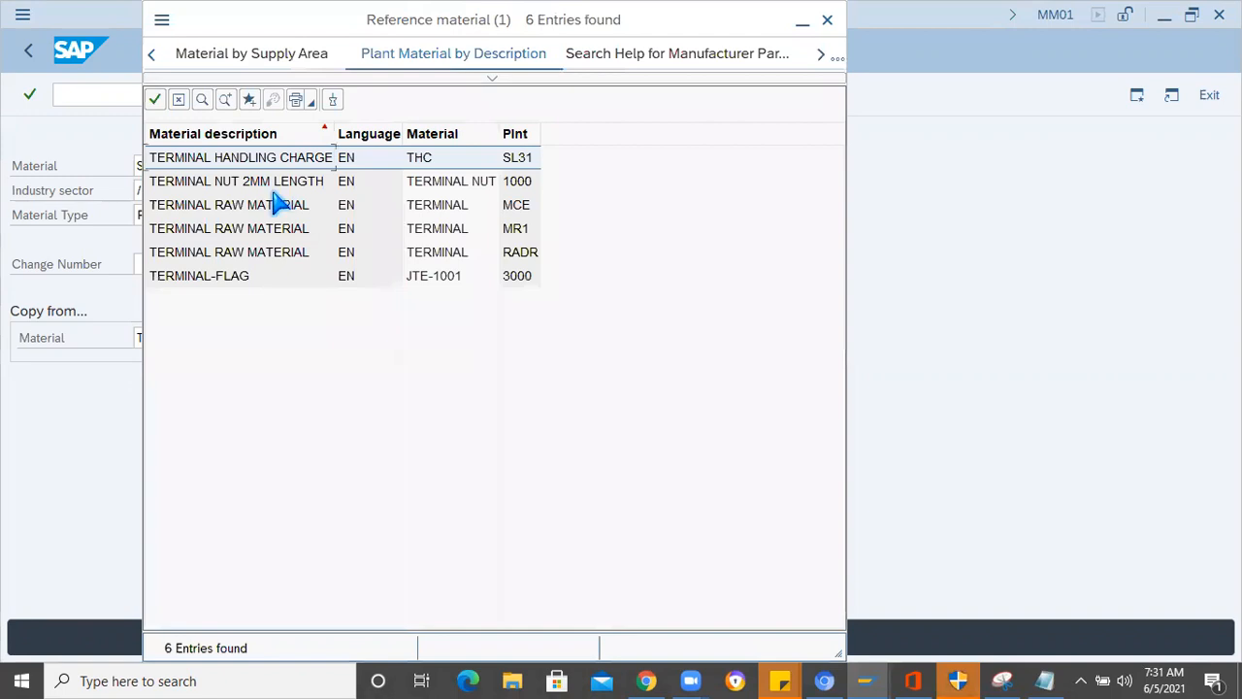
{"action": "left_click", "coordinate": [507, 184]}
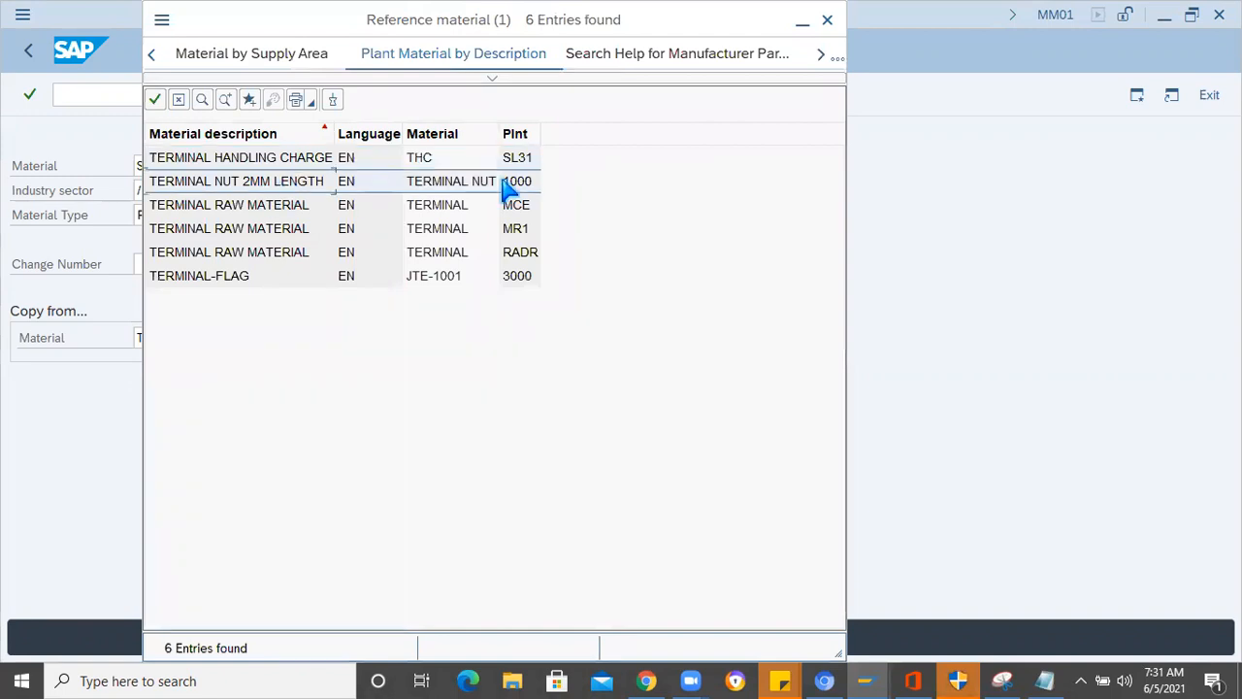
{"action": "double_click", "coordinate": [264, 193]}
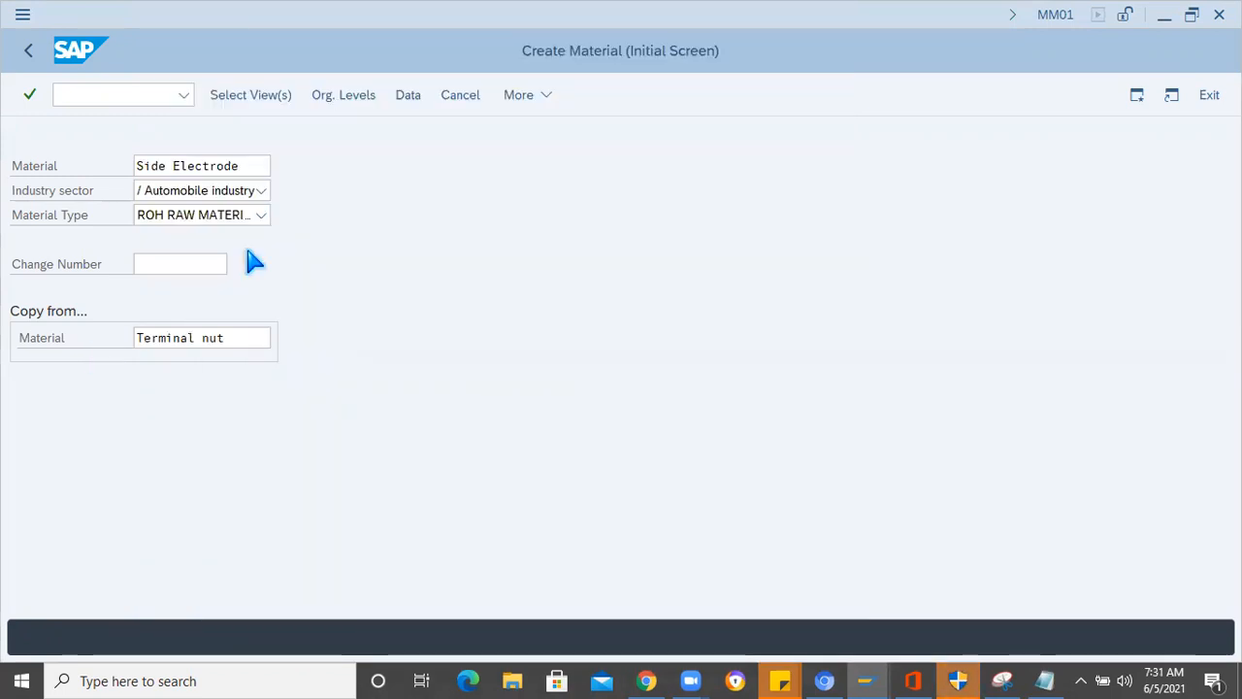
- Confirm the initial data for Side Electrode, check the preselected views and proceed to the organizational levels
{"action": "left_click", "coordinate": [249, 167]}
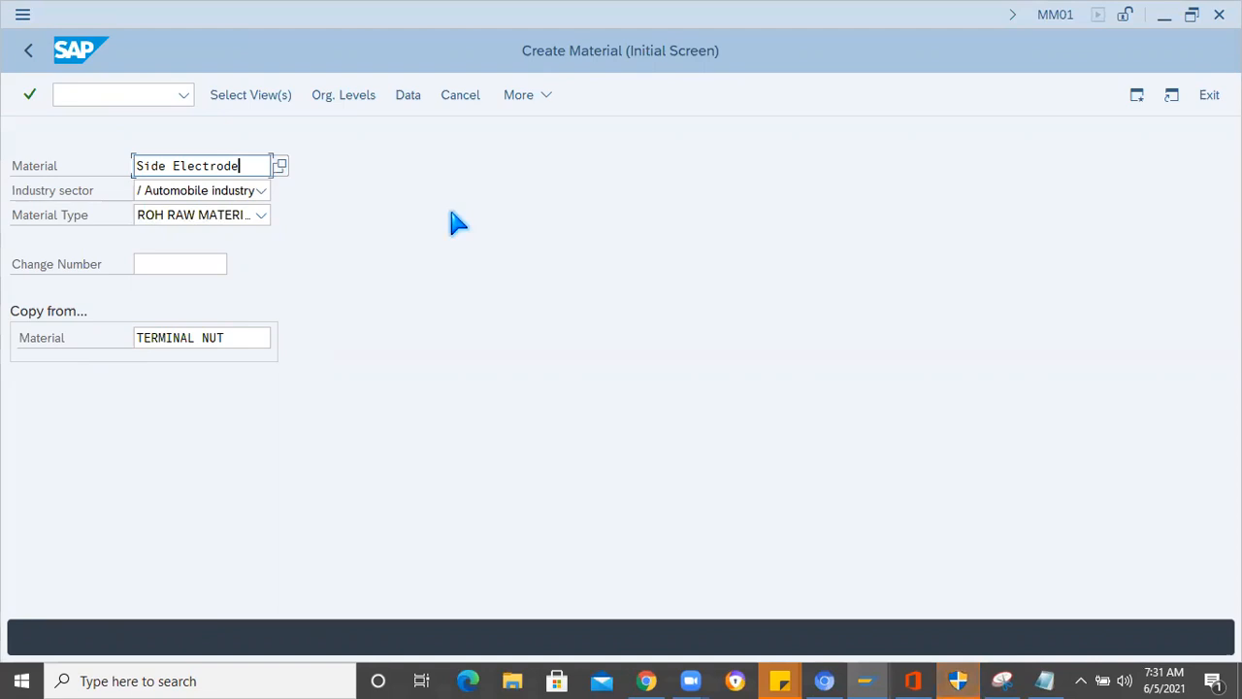
{"action": "key", "text": "Return"}
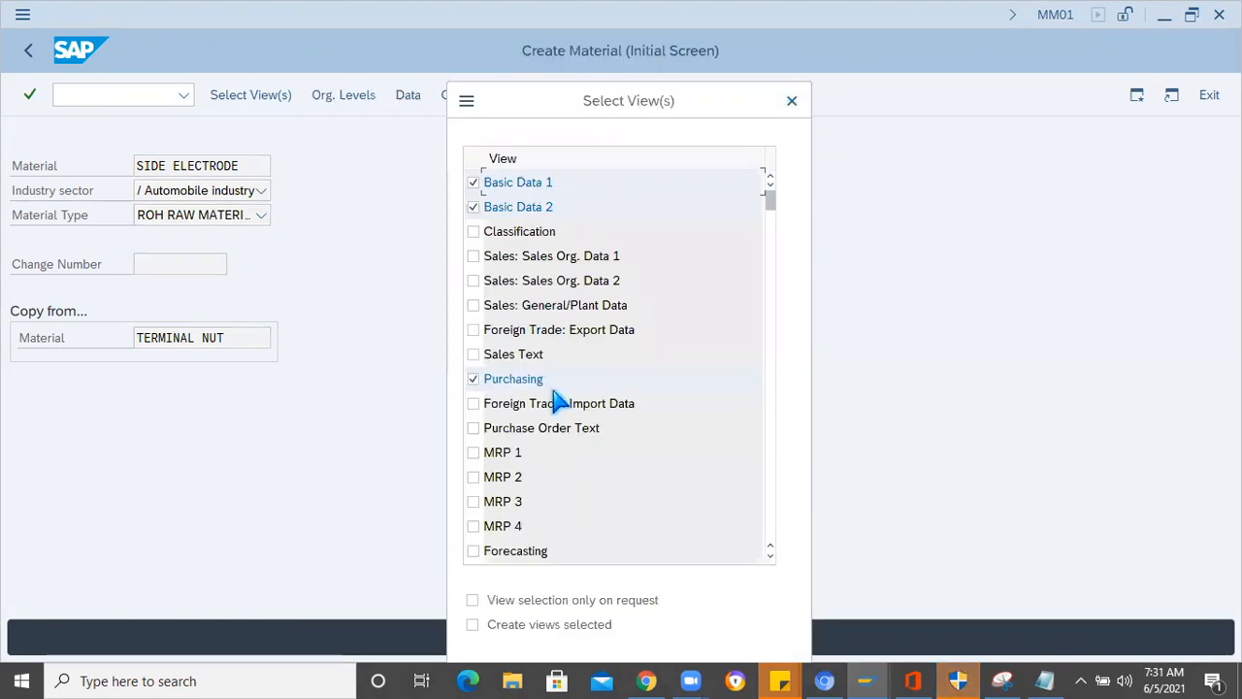
{"action": "scroll", "coordinate": [552, 452], "scroll_direction": "down", "scroll_amount": 1}
{"action": "scroll", "coordinate": [543, 474], "scroll_direction": "down", "scroll_amount": 1}
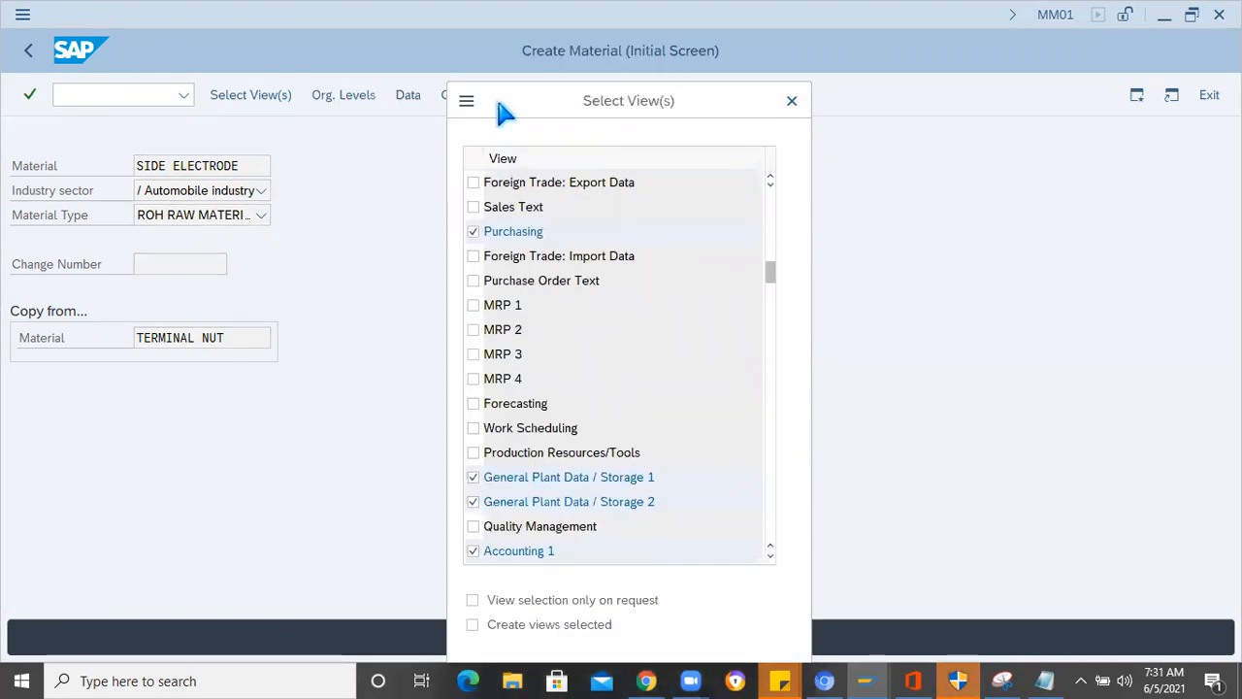
{"action": "scroll", "coordinate": [504, 111], "scroll_direction": "down", "scroll_amount": 4}
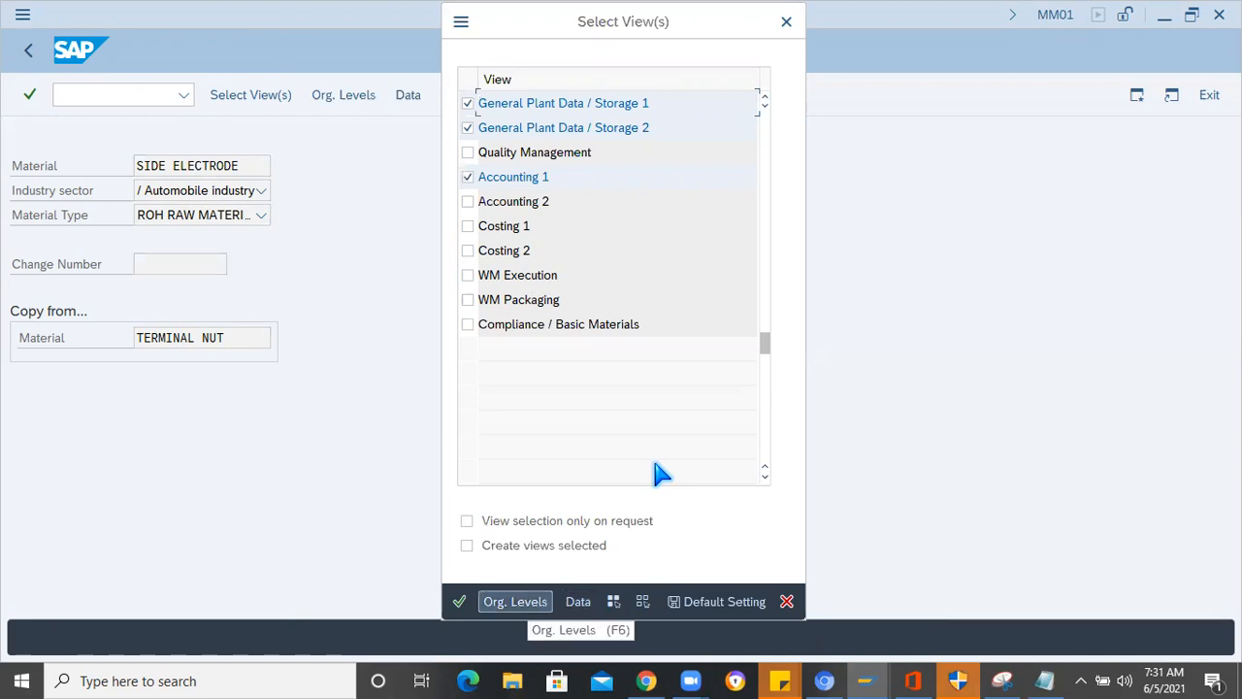
{"action": "left_click", "coordinate": [515, 601]}
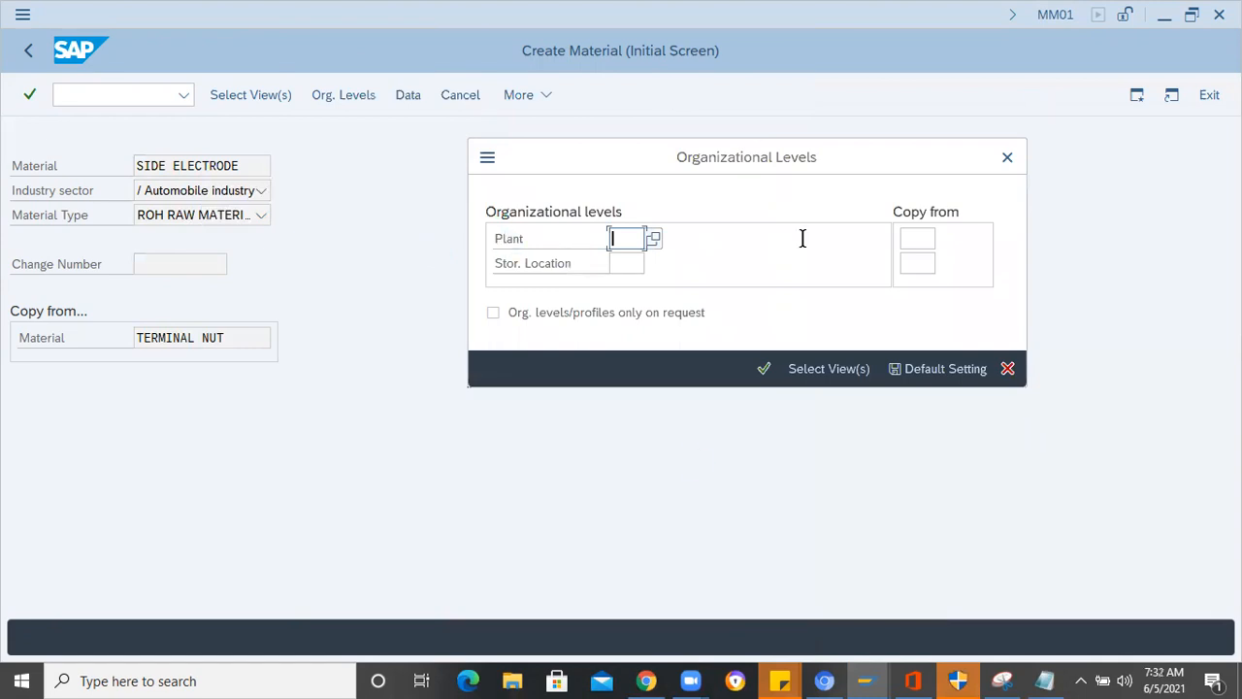
- Enter plant 1000 and storage location 0001 as both the target and the copy-from organizational levels, and confirm them
{"action": "left_click", "coordinate": [918, 238]}
{"action": "type", "text": "1000"}
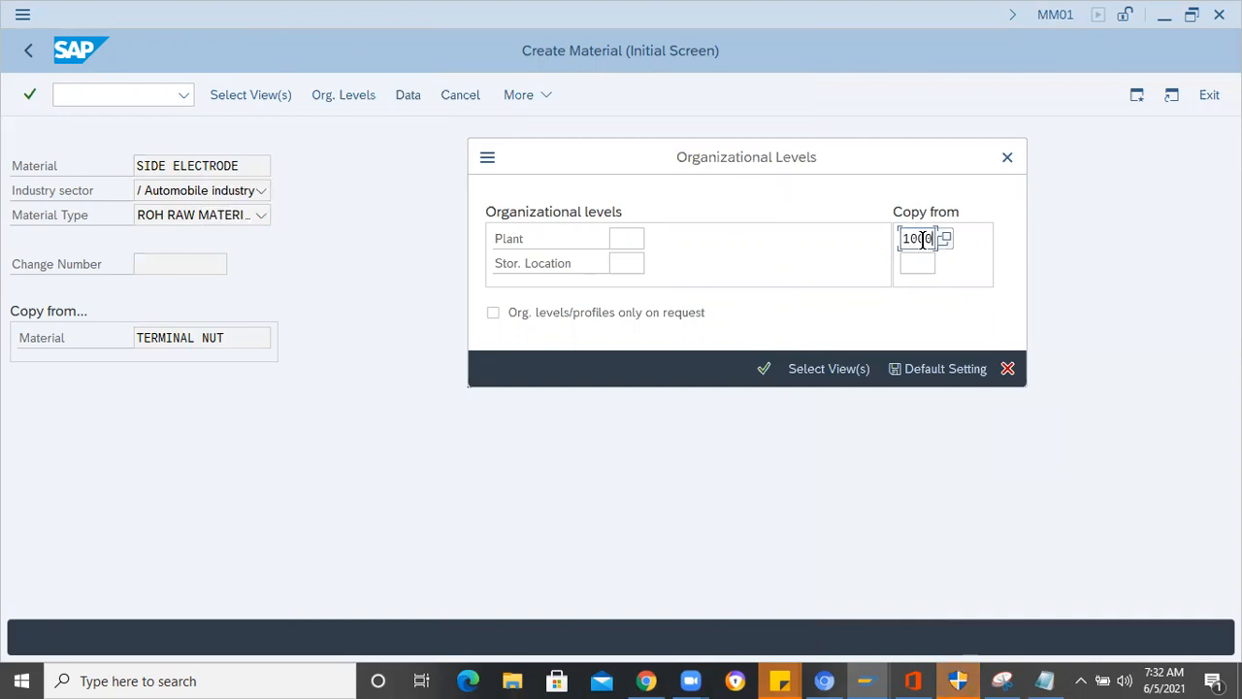
{"action": "left_click", "coordinate": [913, 259]}
{"action": "type", "text": "0001"}
{"action": "left_click", "coordinate": [623, 238]}
{"action": "type", "text": "1000"}
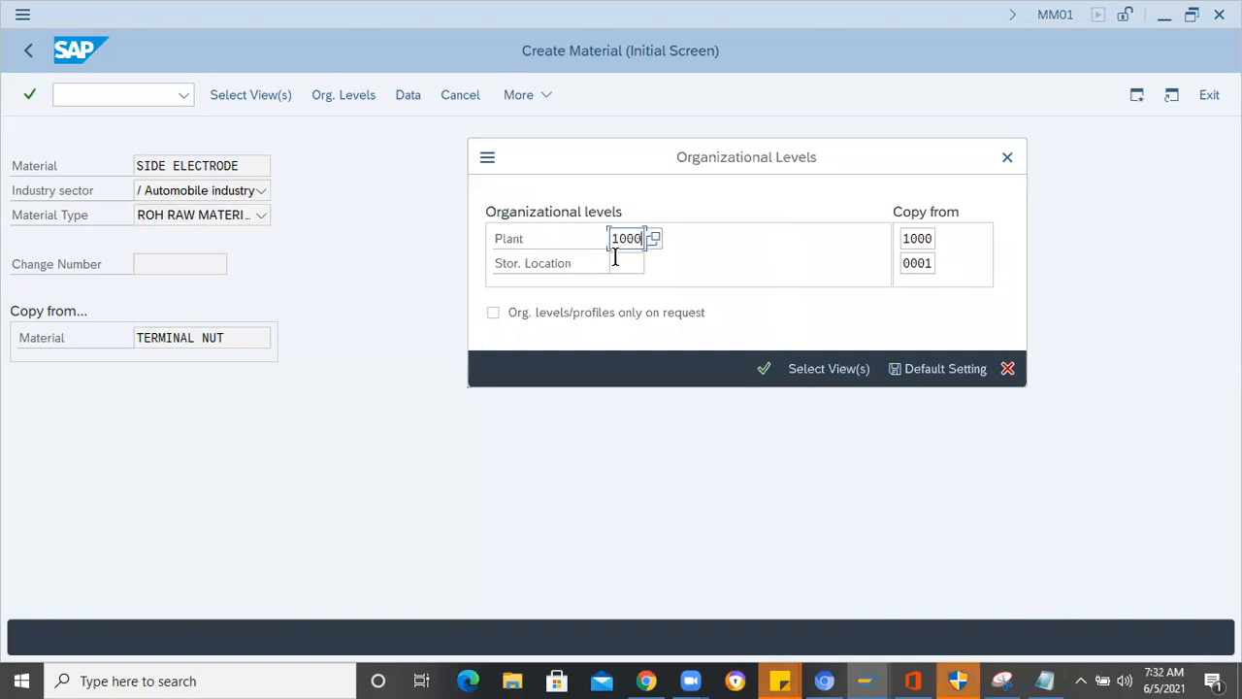
{"action": "left_click", "coordinate": [614, 257]}
{"action": "type", "text": "0001"}
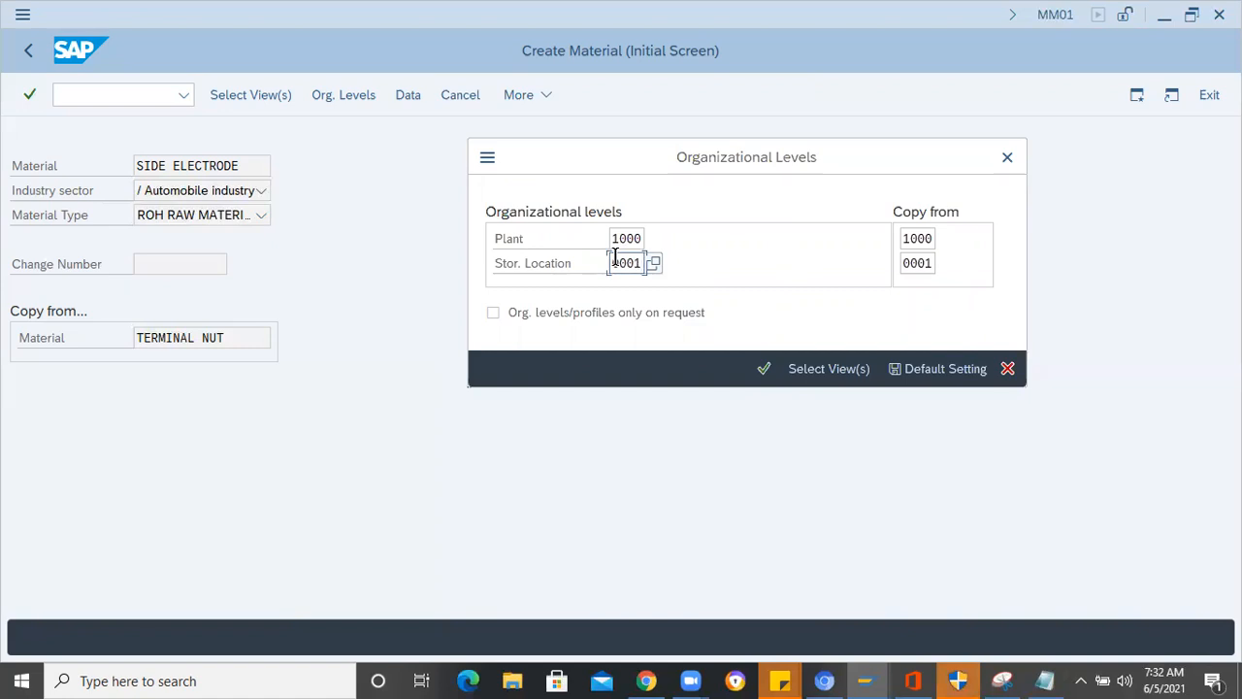
{"action": "key", "text": "Return"}
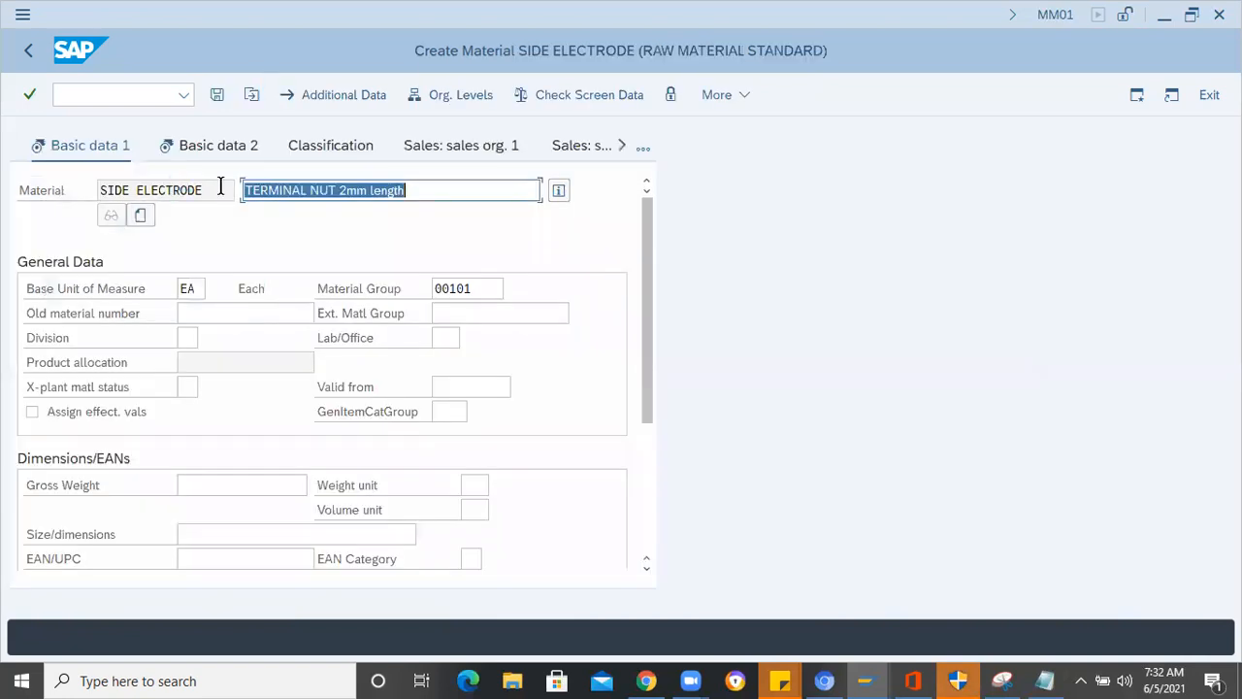
- Replace the copied material description with SIDE ELECTRODE, removing the leftover 2mm length text, and confirm the Basic data 1 view
{"action": "key", "text": "shift+Tab"}
{"action": "key", "text": "ctrl+c"}
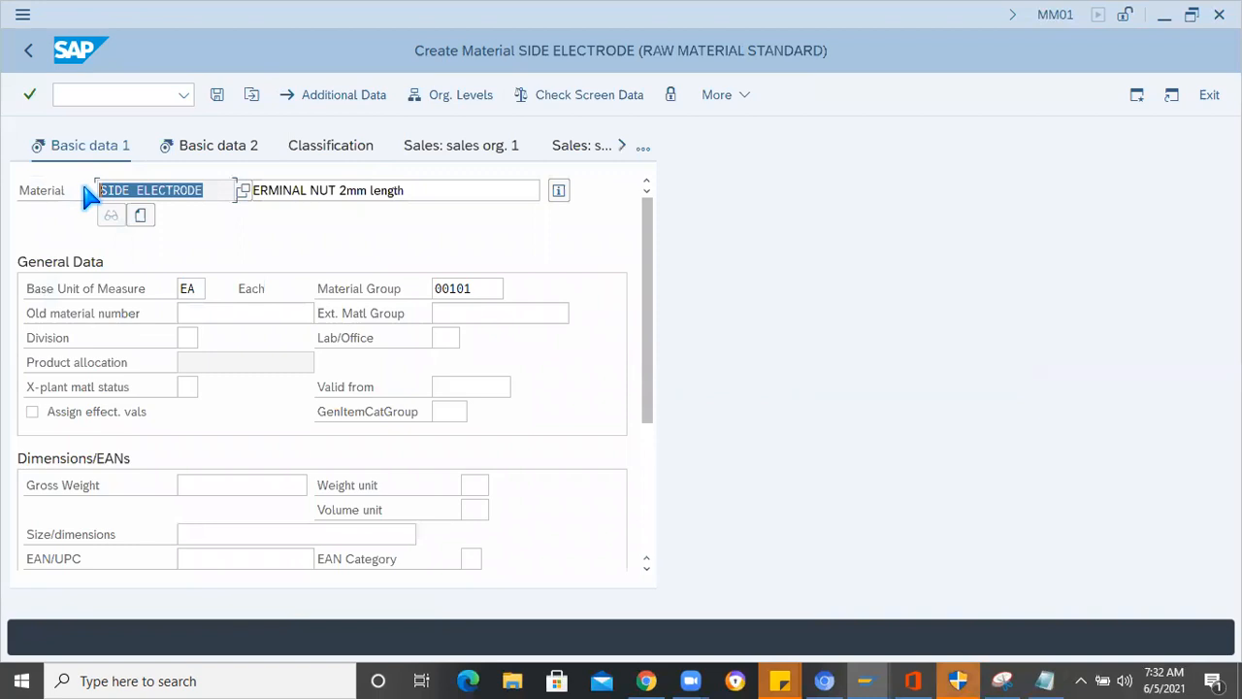
{"action": "left_click", "coordinate": [333, 190]}
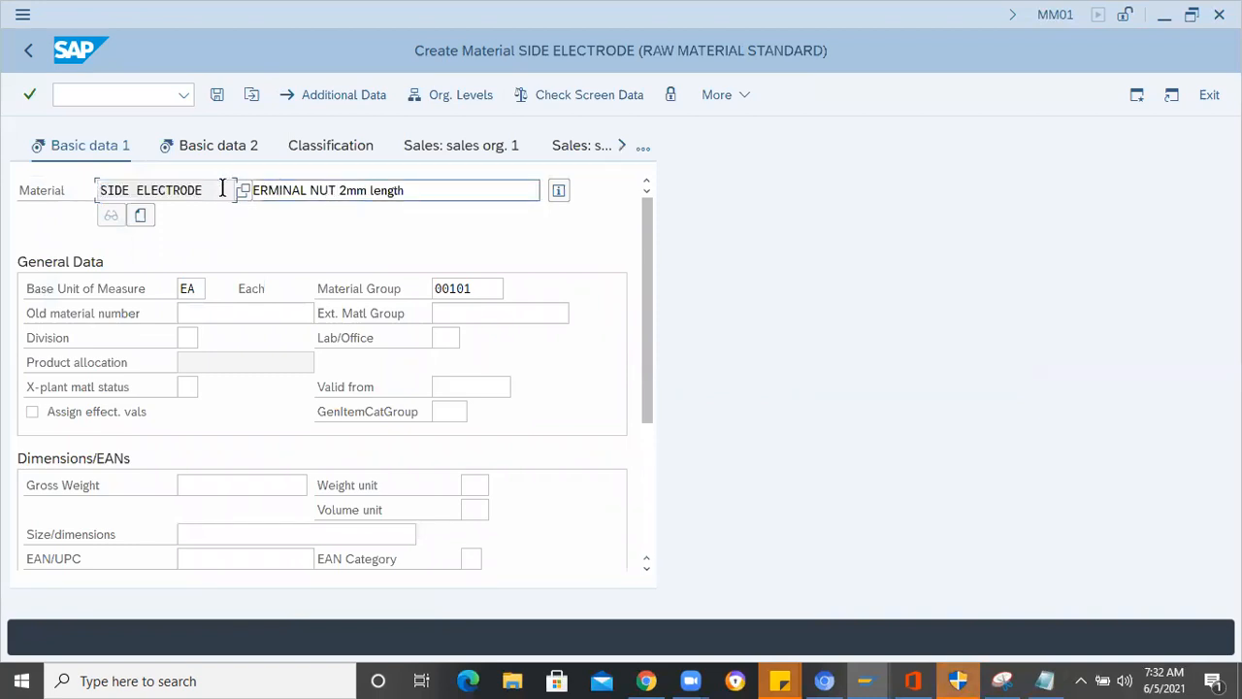
{"action": "key", "text": "Tab"}
{"action": "key", "text": "ctrl+v"}
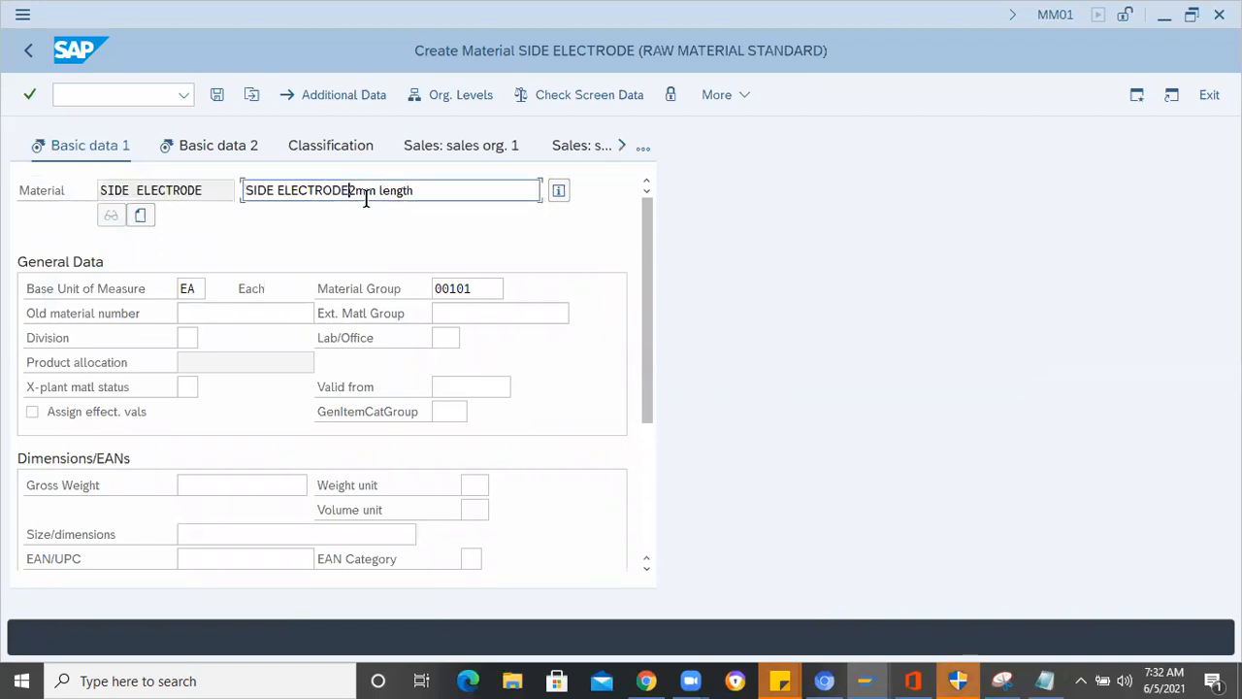
{"action": "key", "text": "shift+End"}
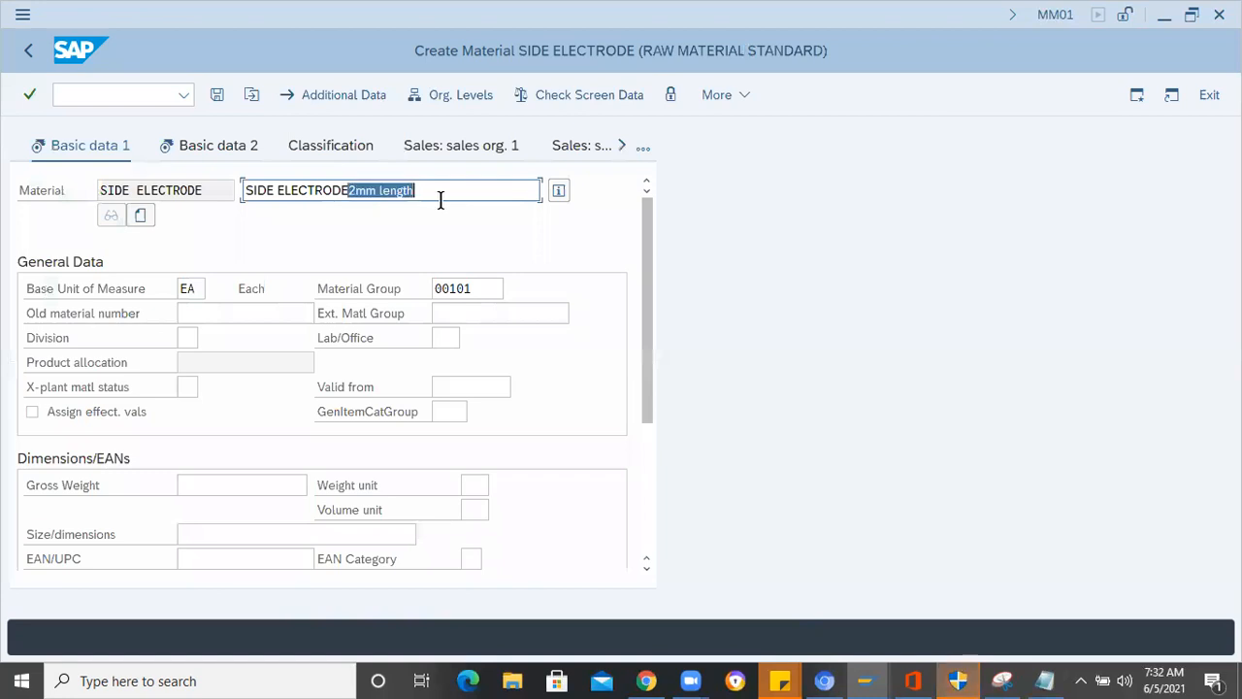
{"action": "key", "text": "Delete"}
{"action": "key", "text": "Return"}
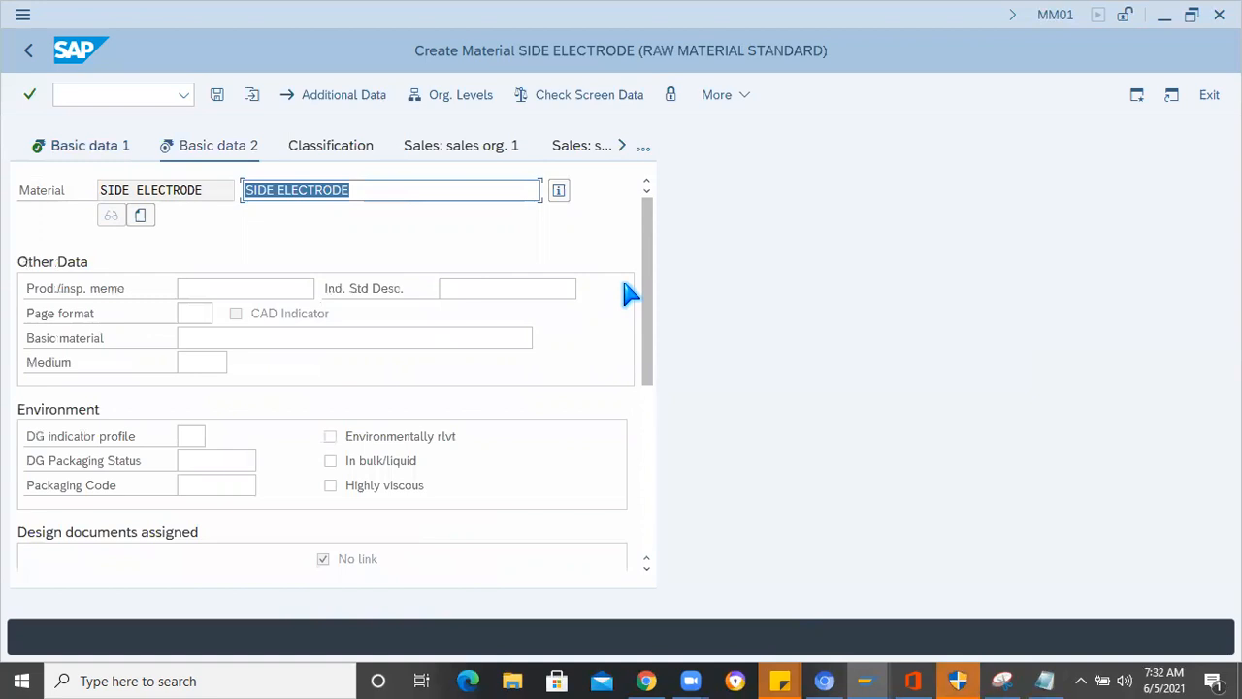
- Advance through the purchasing and plant data views to Accounting 1 and set the valuation class to 3002 (Raw materials 3)
{"action": "key", "text": "Return"}
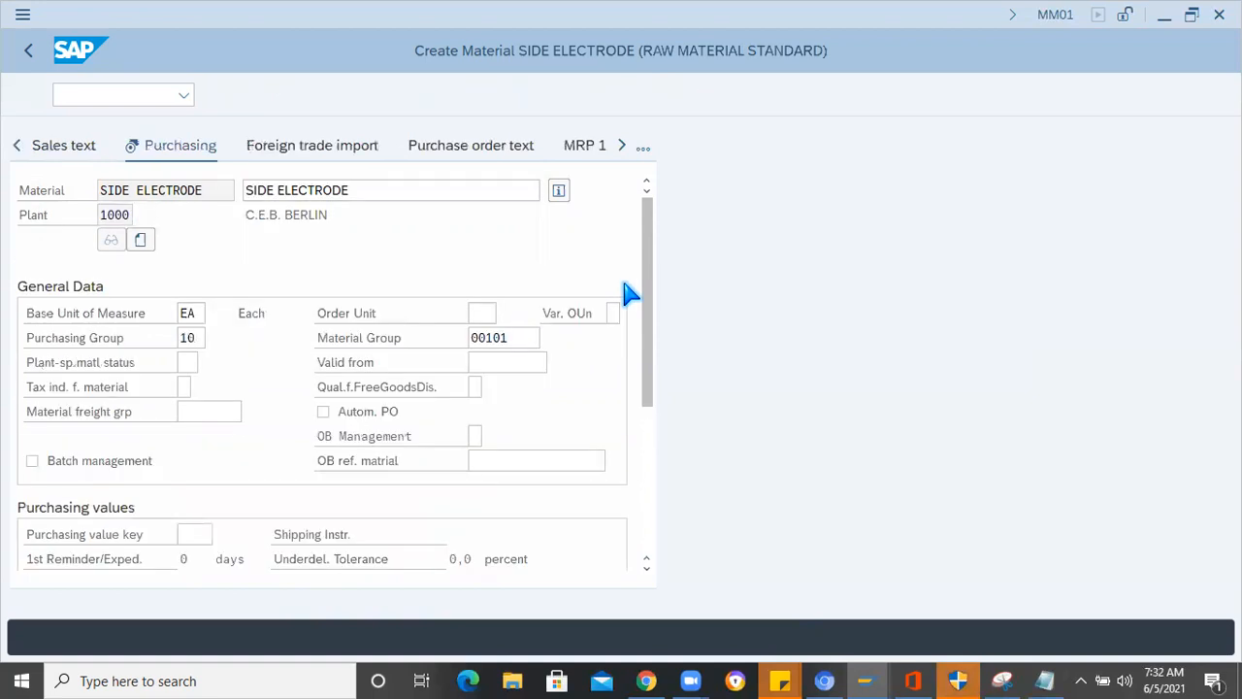
{"action": "key", "text": "Return"}
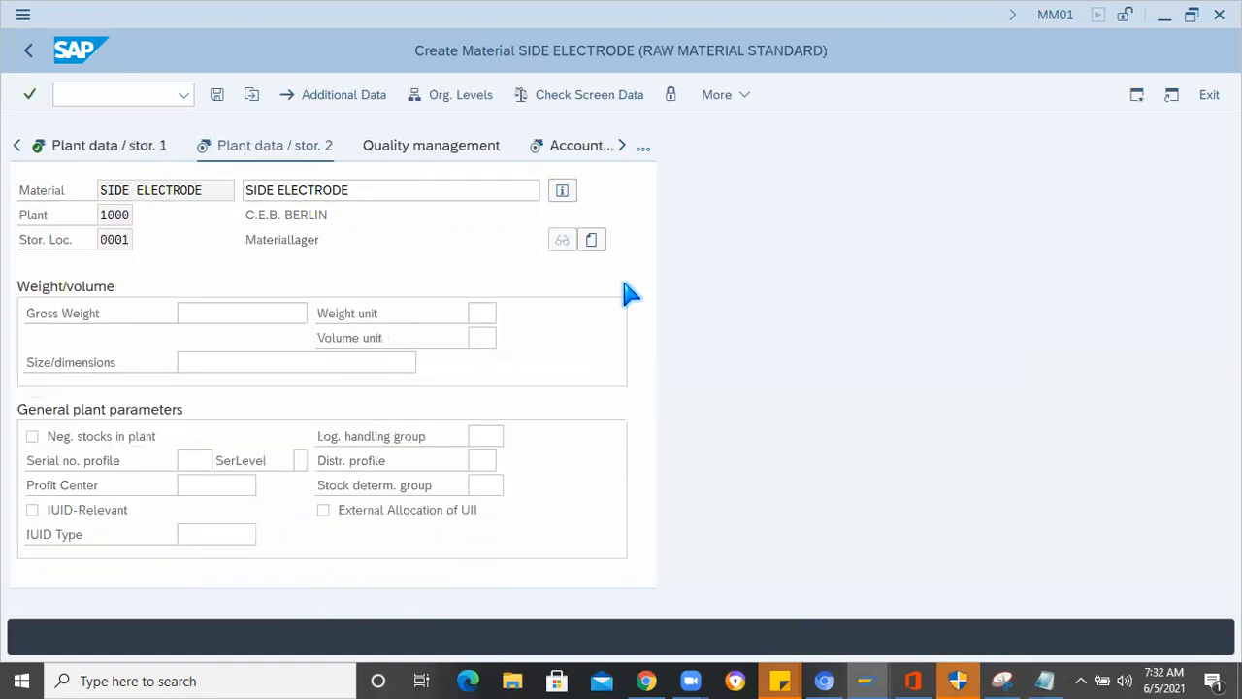
{"action": "key", "text": "Return"}
{"action": "key", "text": "Return"}
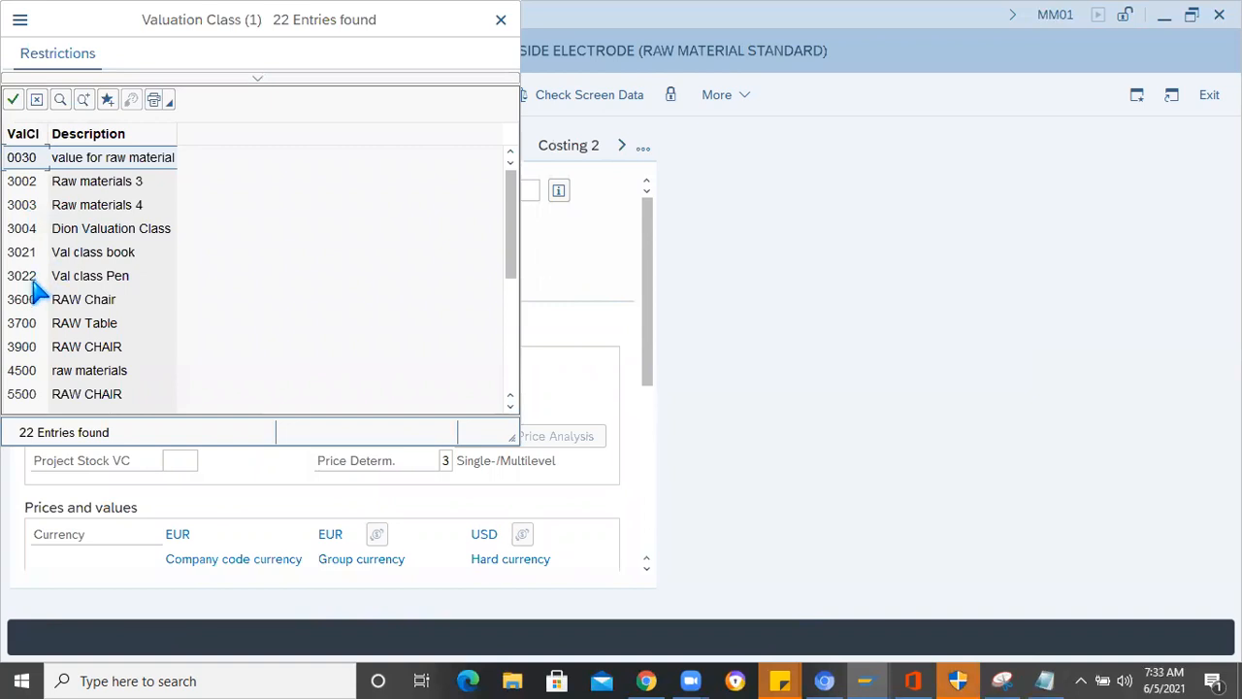
{"action": "scroll", "coordinate": [34, 289], "scroll_direction": "down", "scroll_amount": 2}
{"action": "scroll", "coordinate": [34, 289], "scroll_direction": "down", "scroll_amount": 1}
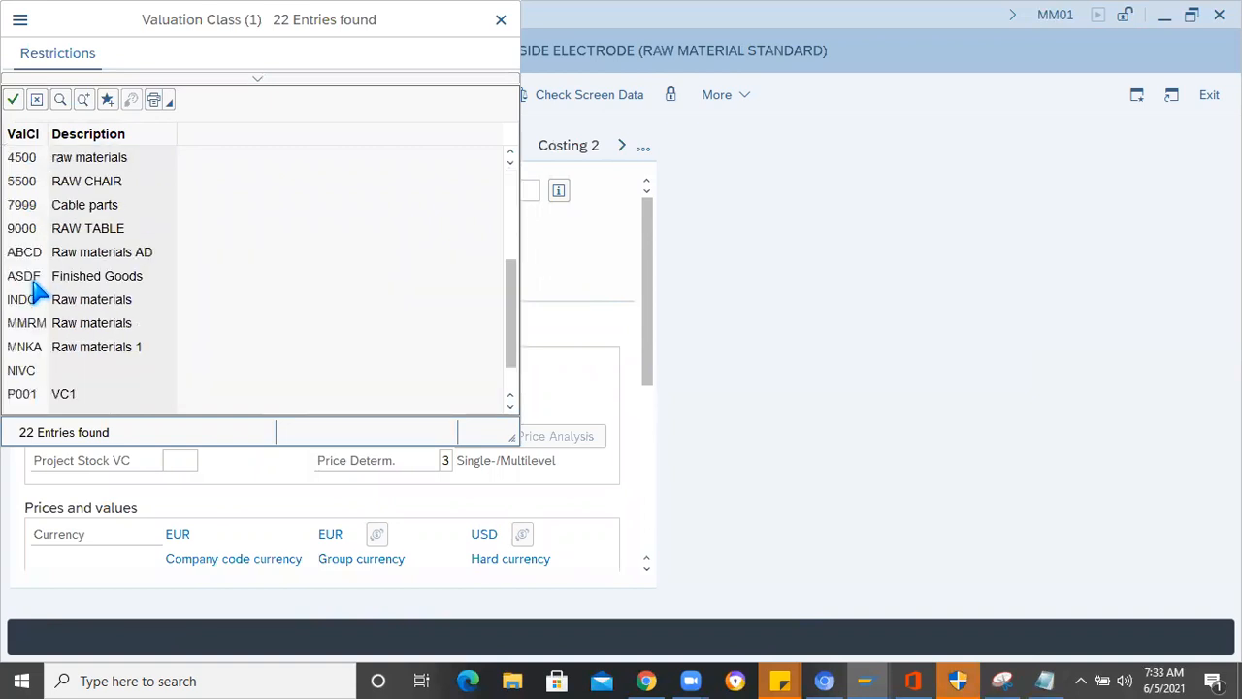
{"action": "scroll", "coordinate": [31, 199], "scroll_direction": "up", "scroll_amount": 3}
{"action": "double_click", "coordinate": [22, 182]}
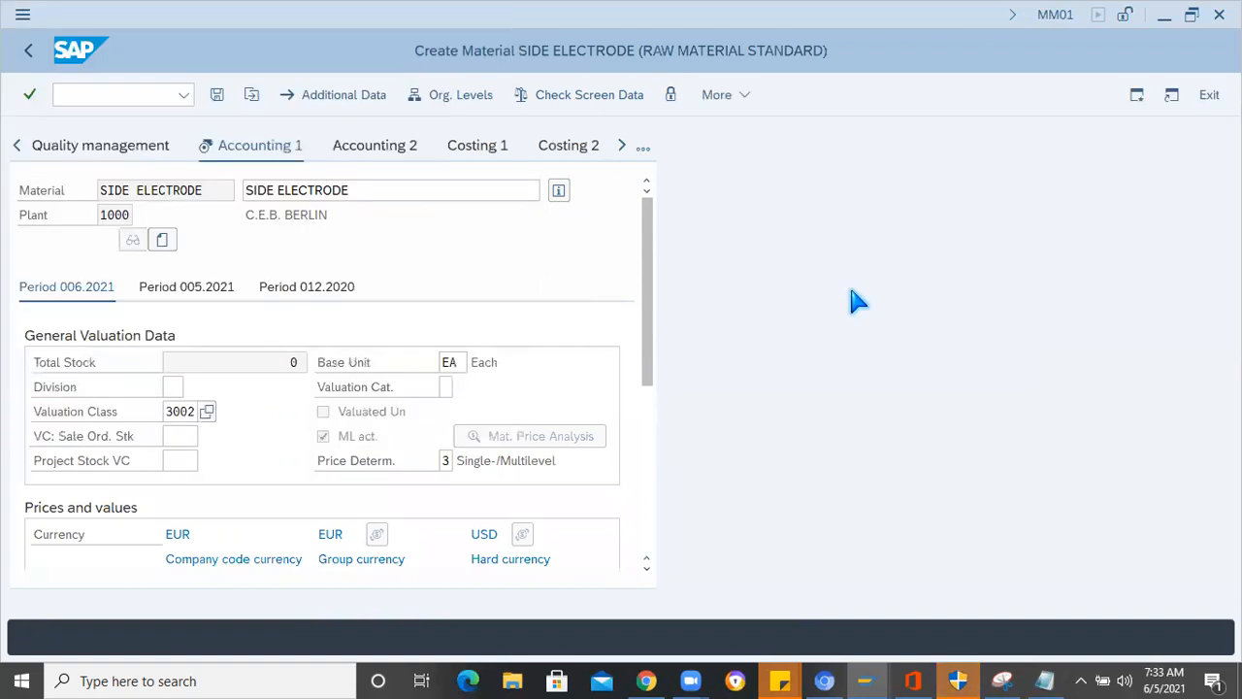
- Set the standard price in company code currency to 6 and save the Side Electrode material
{"action": "key", "text": "Return"}
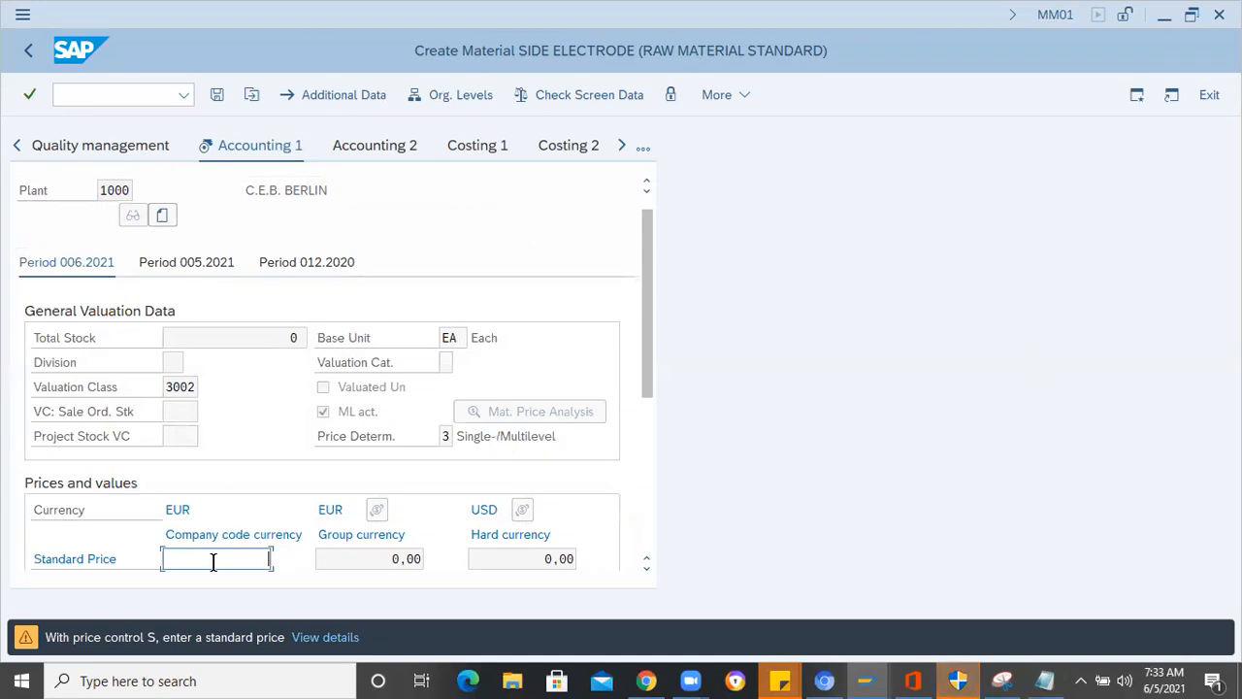
{"action": "type", "text": "6"}
{"action": "key", "text": "Return"}
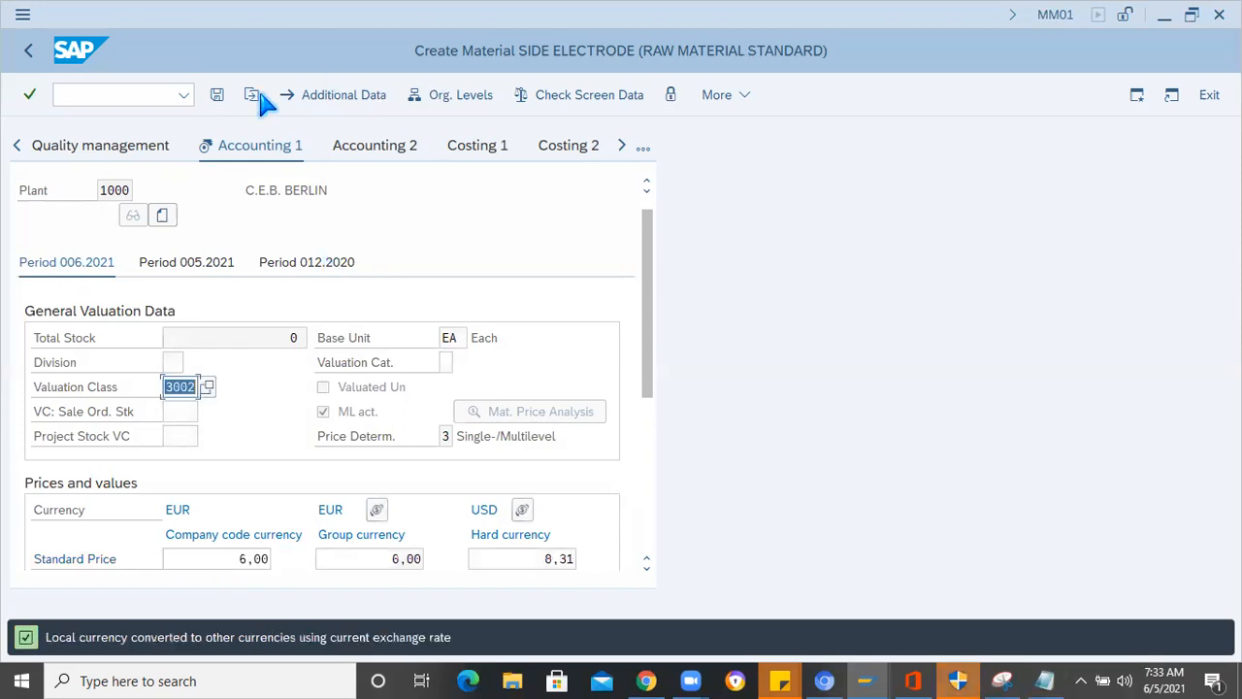
{"action": "left_click", "coordinate": [218, 95]}
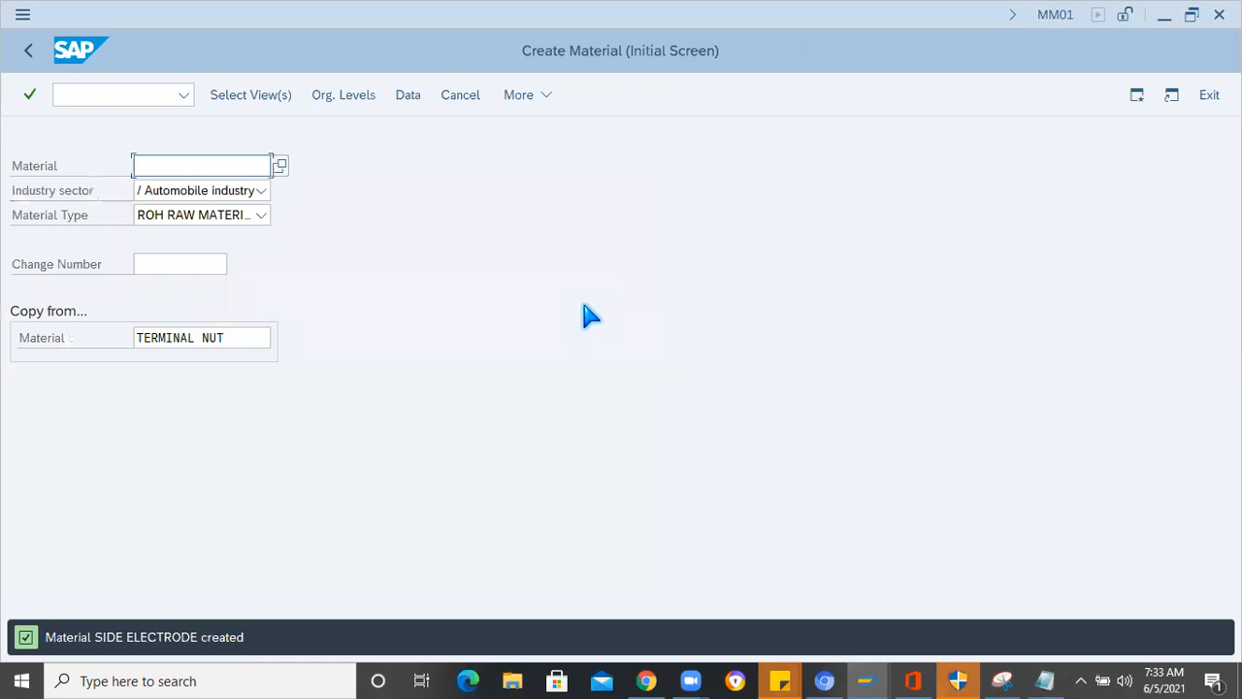
- Copy SIDE ELECTRODE from the details of the creation message and paste it at the end of the Notepad notes, followed by a new line
{"action": "double_click", "coordinate": [176, 636]}
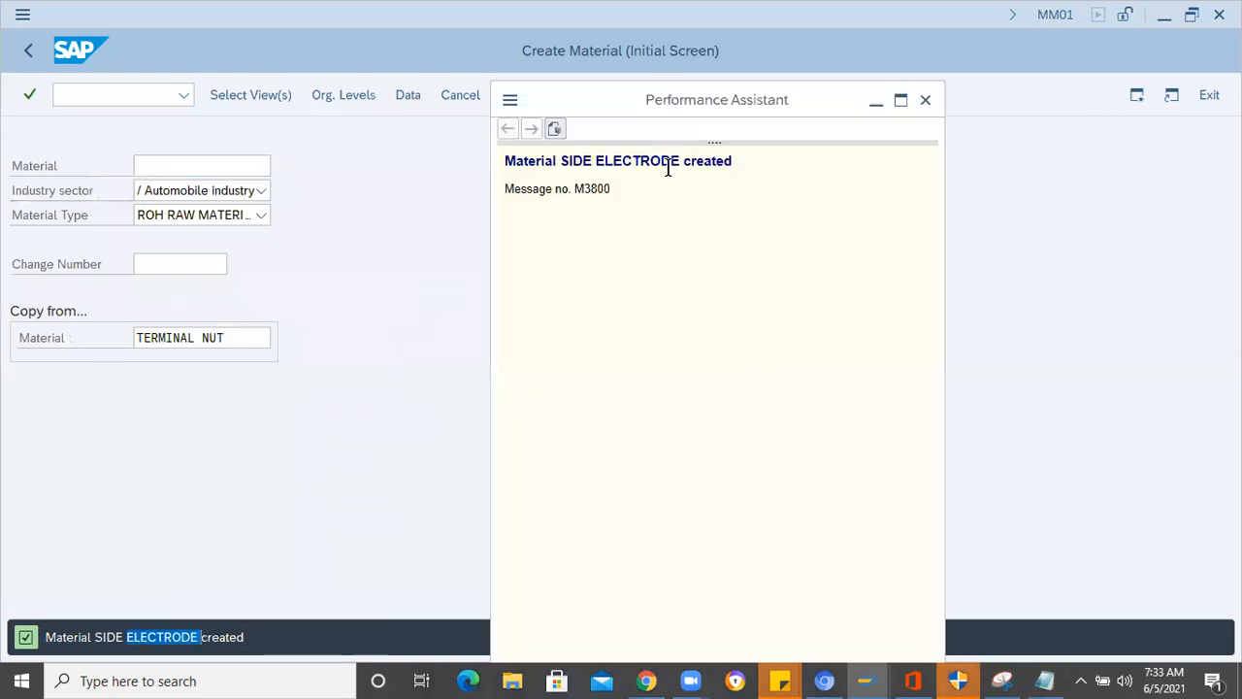
{"action": "left_click_drag", "start_coordinate": [679, 161], "coordinate": [560, 161]}
{"action": "key", "text": "ctrl+c"}
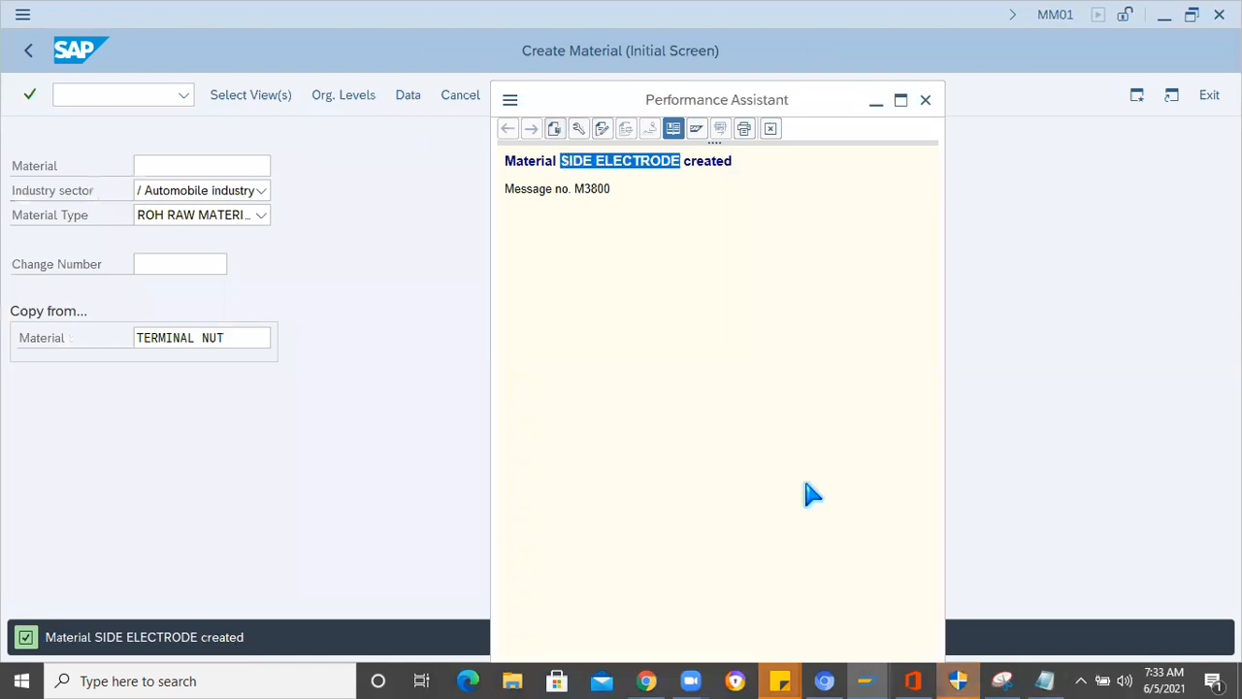
{"action": "left_click", "coordinate": [1046, 682]}
{"action": "key", "text": "ctrl+End"}
{"action": "key", "text": "ctrl+v"}
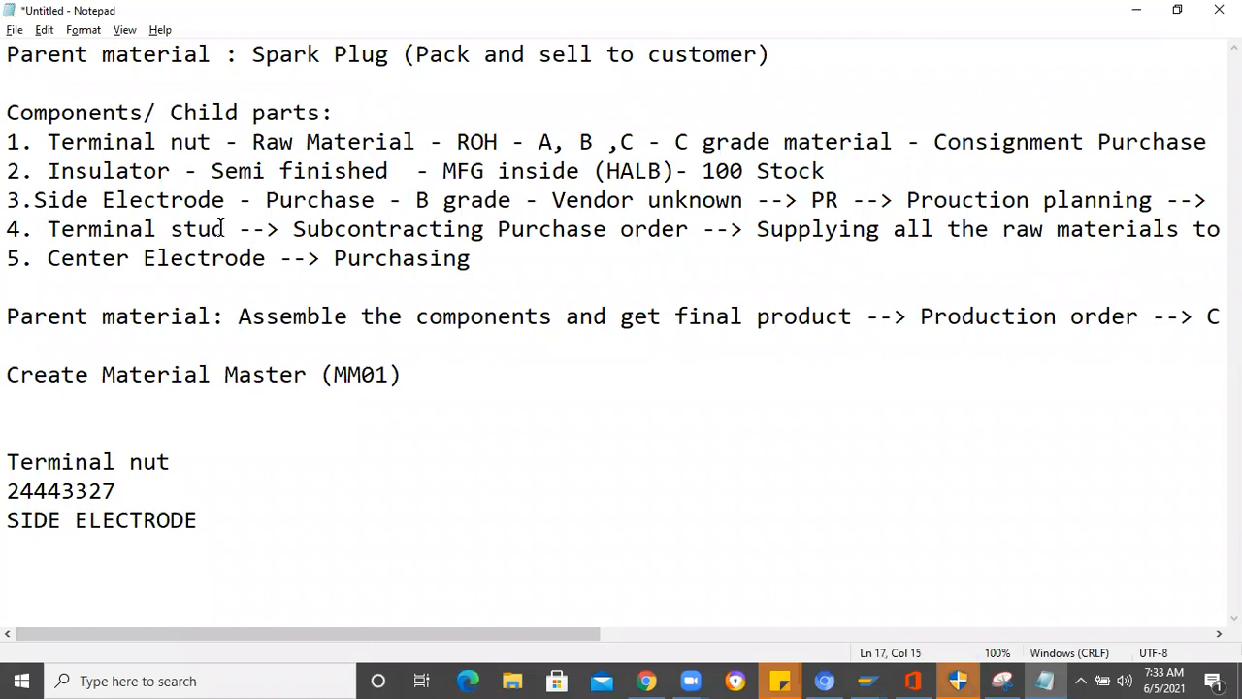
{"action": "key", "text": "Return"}
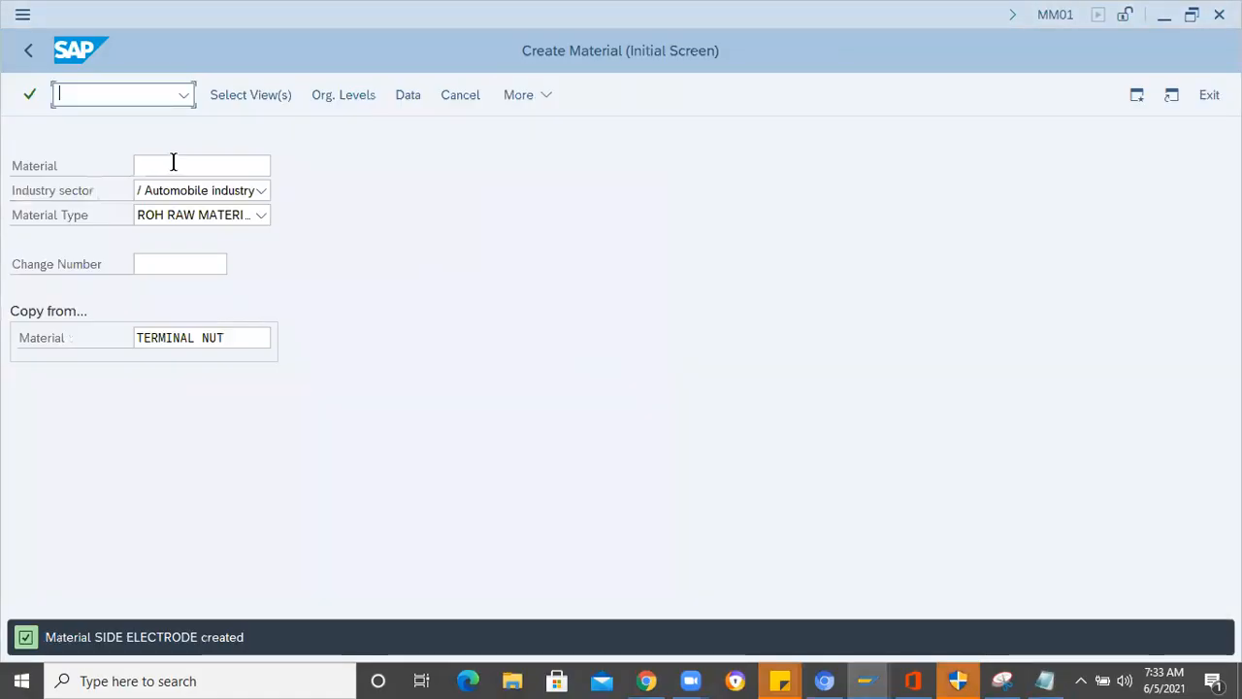
- Switch back to SAP and paste SIDE ELECTRODE as the material on the MM01 initial screen
{"action": "left_click", "coordinate": [174, 163]}
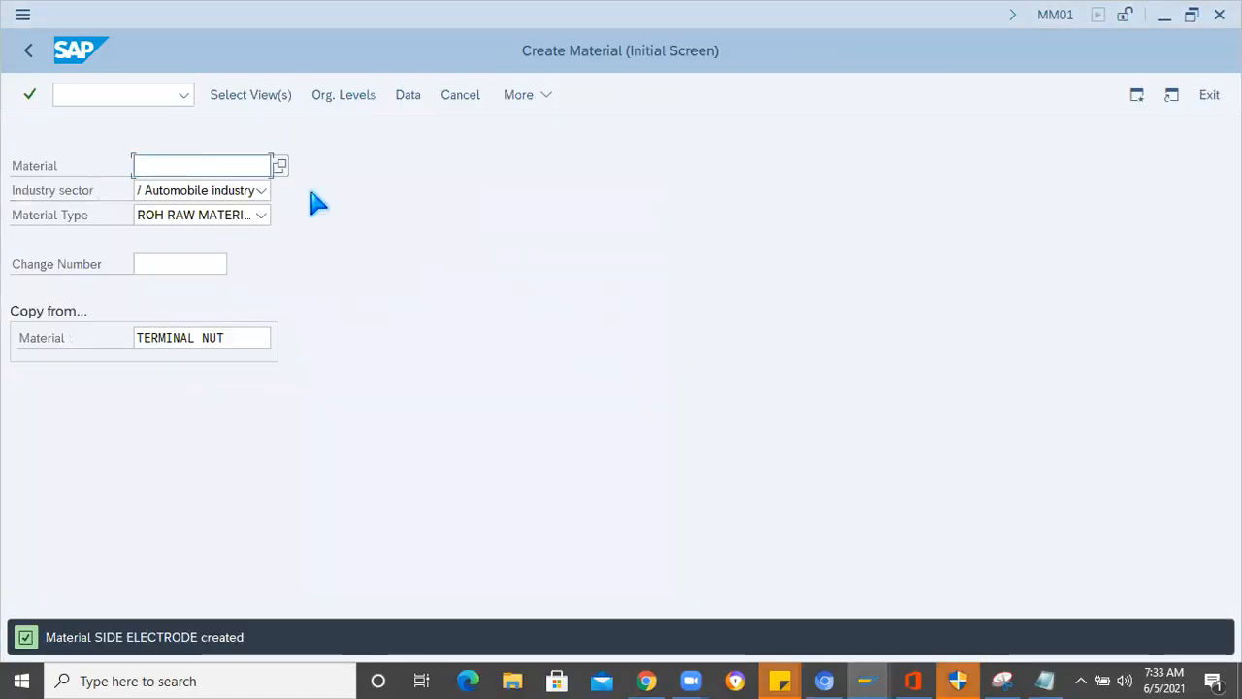
{"action": "key", "text": "ctrl+v"}
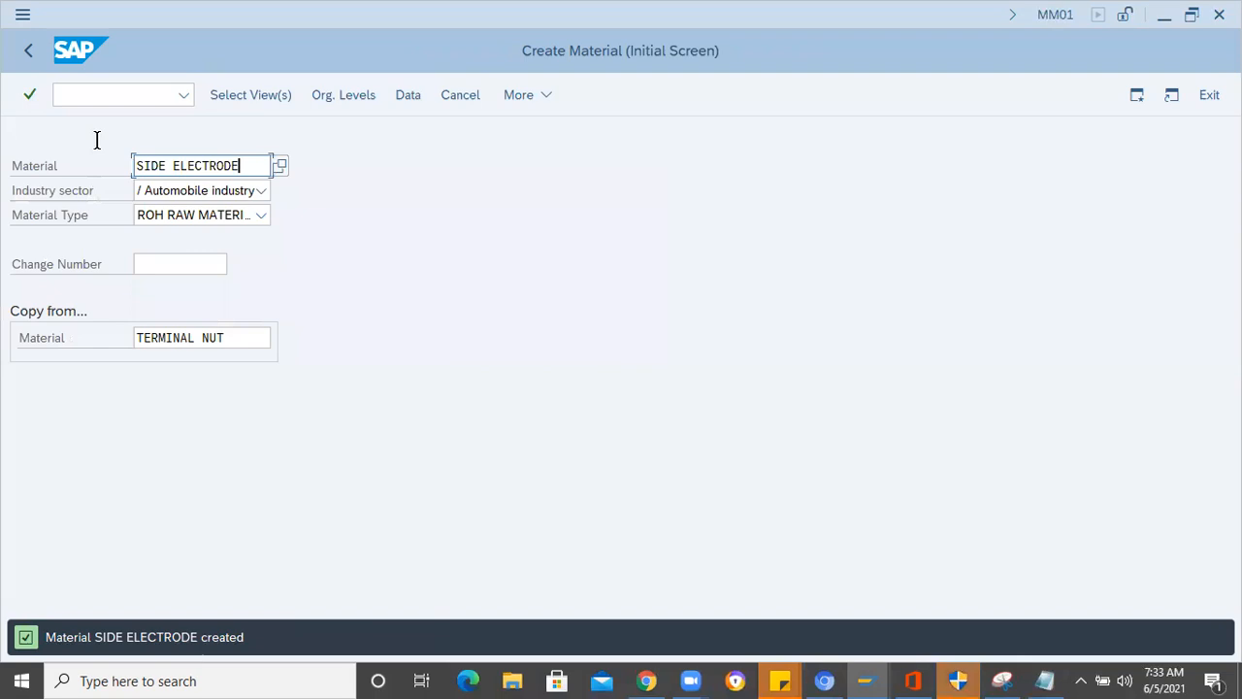
{"action": "key", "text": "alt+Tab"}
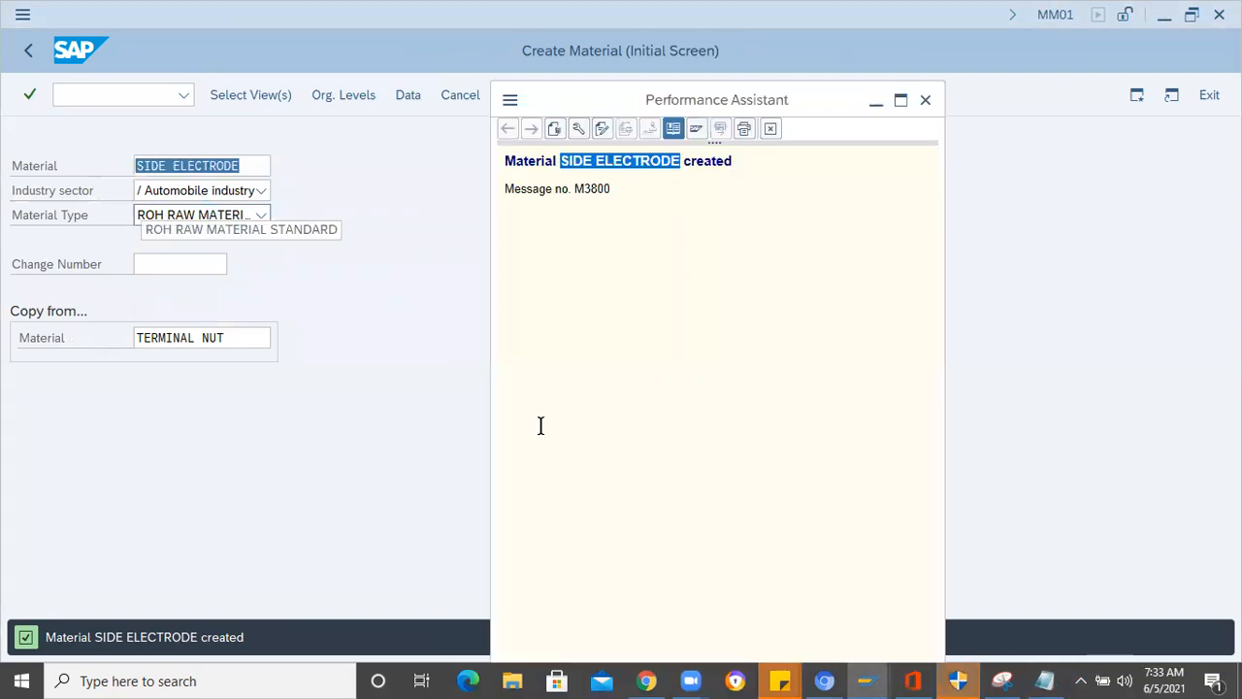
- Copy Terminal stud from the component list in Notepad and paste it as the material on SAP's MM01 initial screen
{"action": "key", "text": "alt+Tab"}
{"action": "left_click_drag", "start_coordinate": [238, 230], "coordinate": [47, 230]}
{"action": "key", "text": "ctrl+c"}
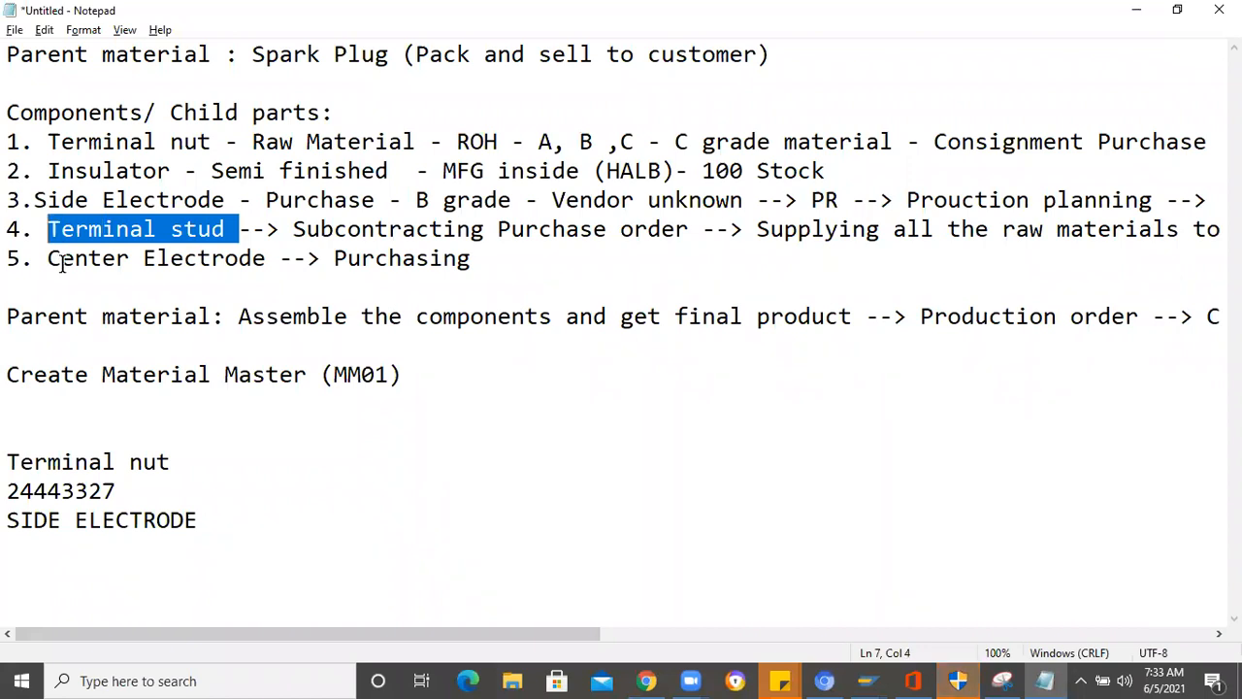
{"action": "key", "text": "alt+Tab"}
{"action": "key", "text": "alt+Tab"}
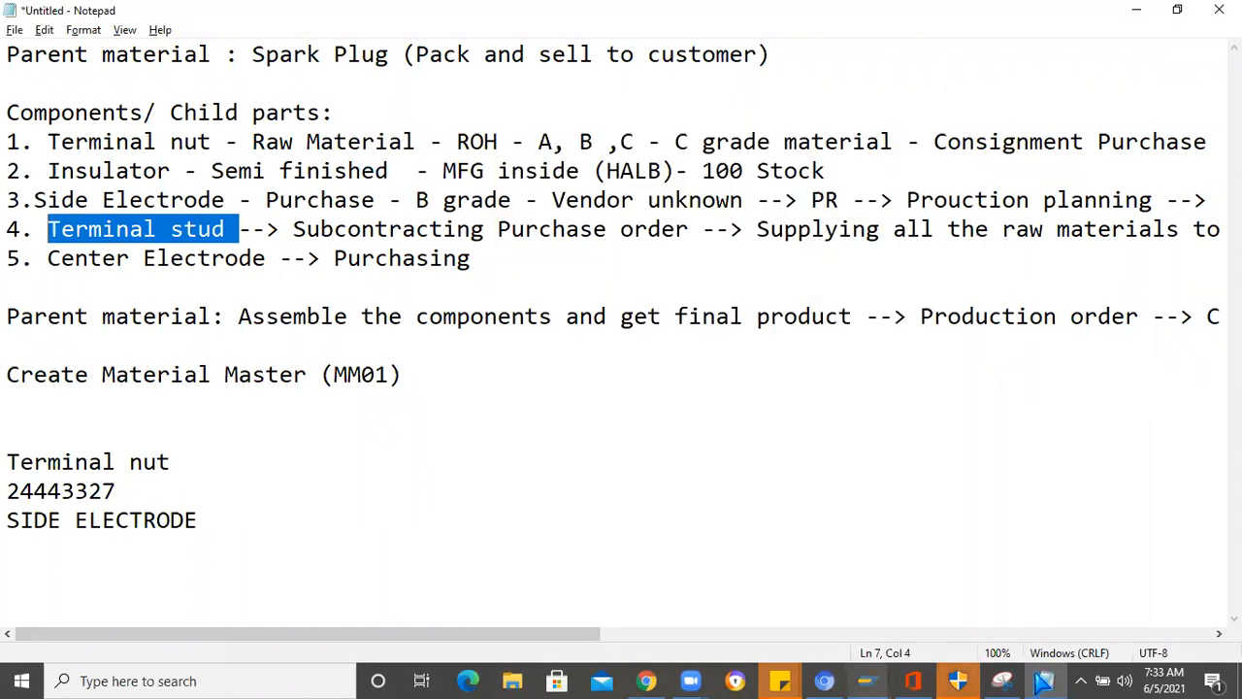
{"action": "left_click", "coordinate": [957, 680]}
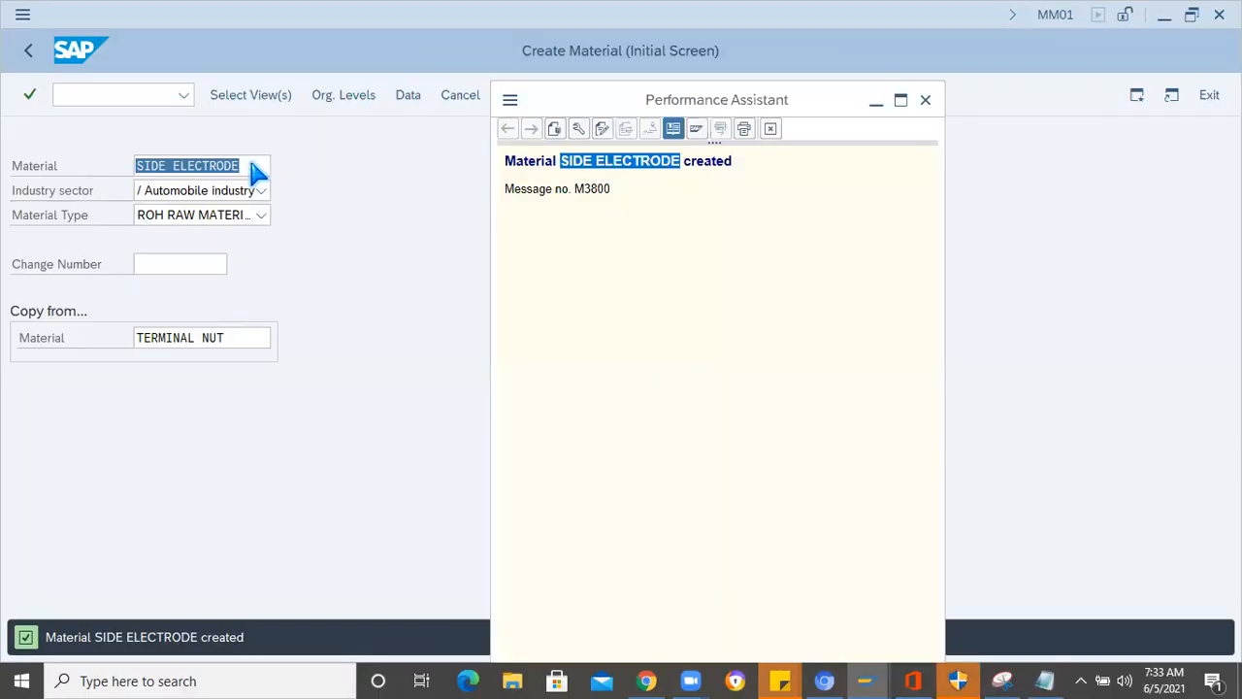
{"action": "left_click", "coordinate": [251, 165]}
{"action": "key", "text": "ctrl+a"}
{"action": "key", "text": "ctrl+v"}
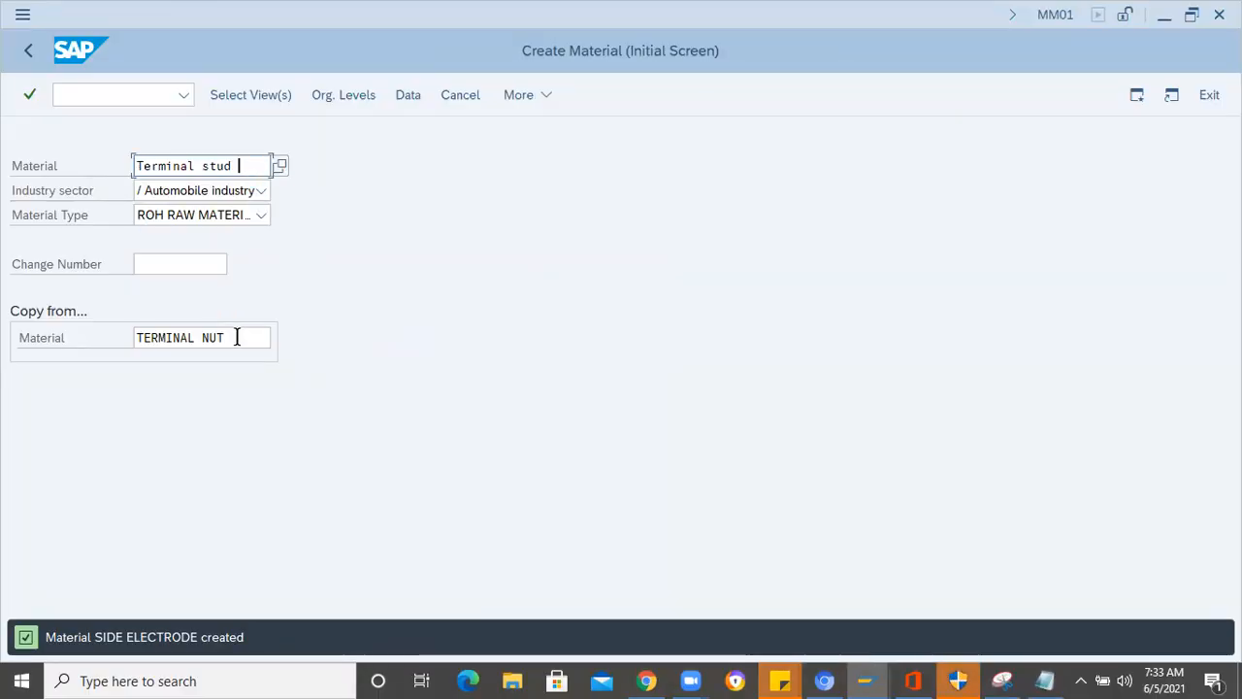
- Copy SIDE ELECTRODE from the Notepad notes and paste it as the copy-from material in SAP
{"action": "left_click", "coordinate": [720, 513]}
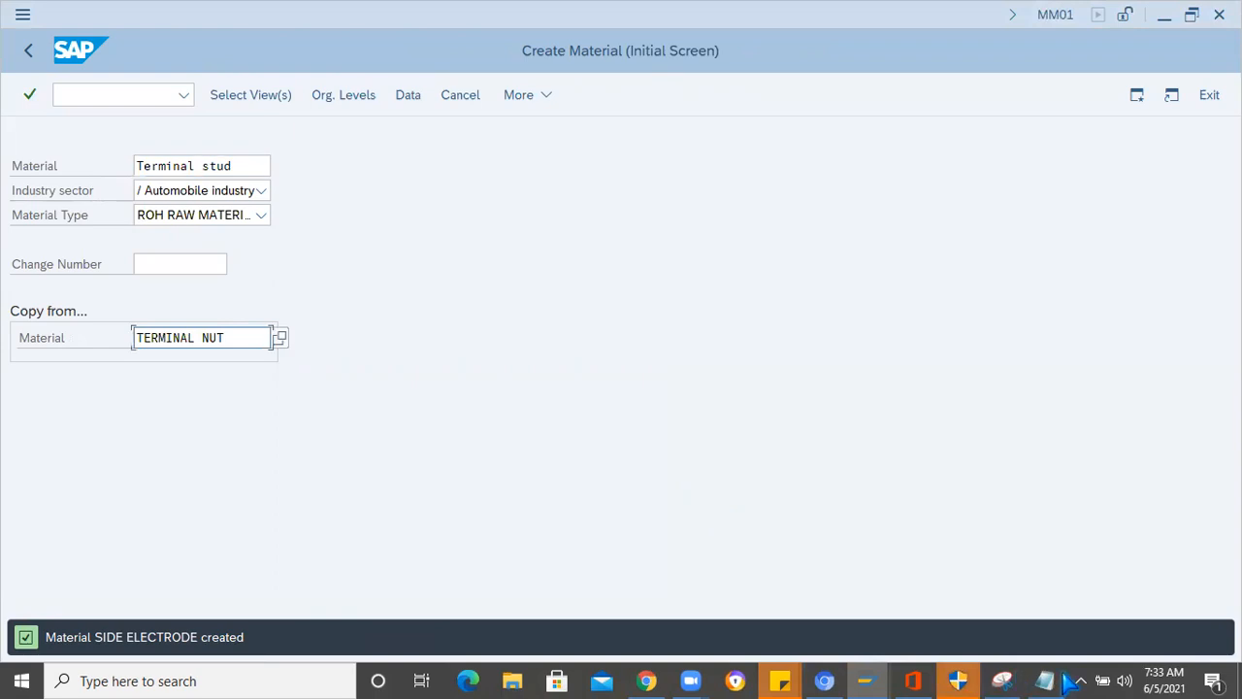
{"action": "key", "text": "alt+Tab"}
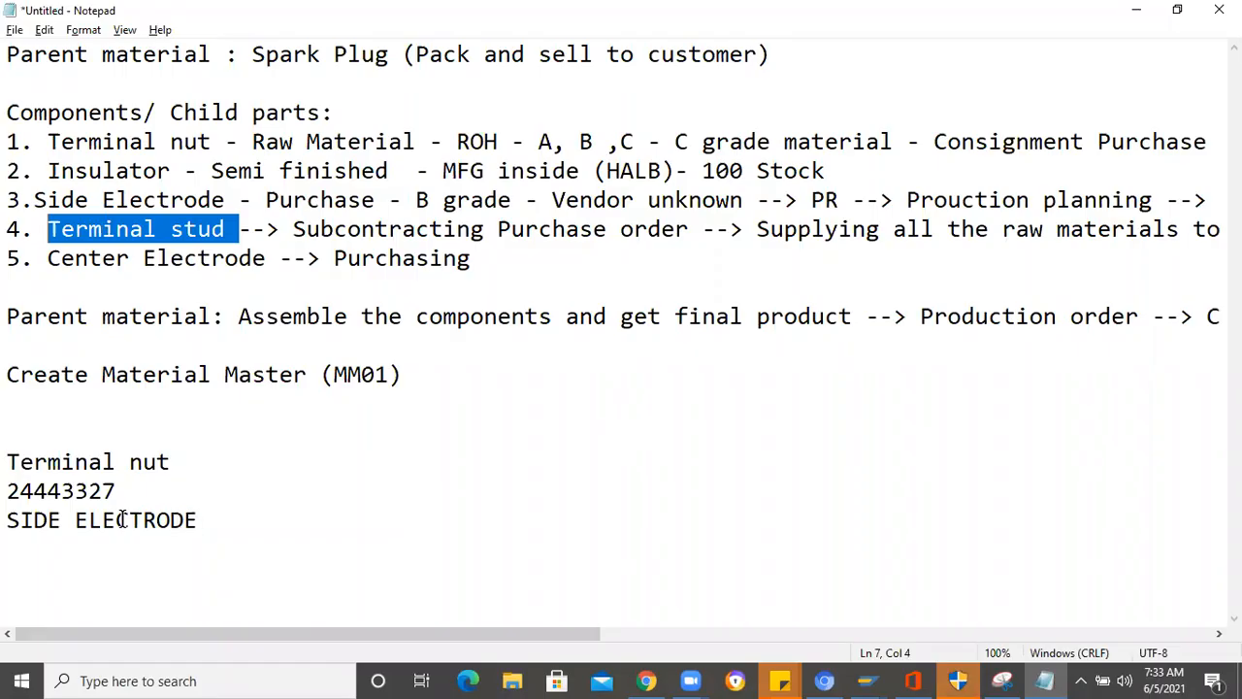
{"action": "left_click_drag", "start_coordinate": [198, 520], "coordinate": [12, 520]}
{"action": "key", "text": "ctrl+c"}
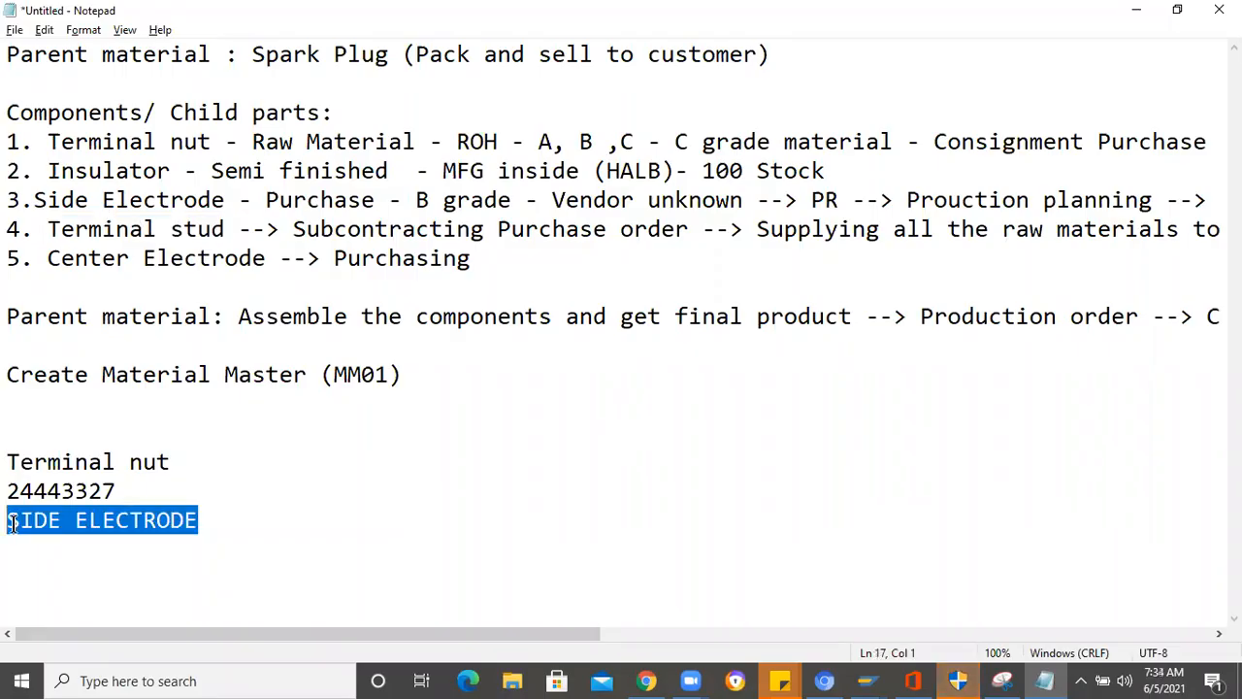
{"action": "key", "text": "alt+Tab"}
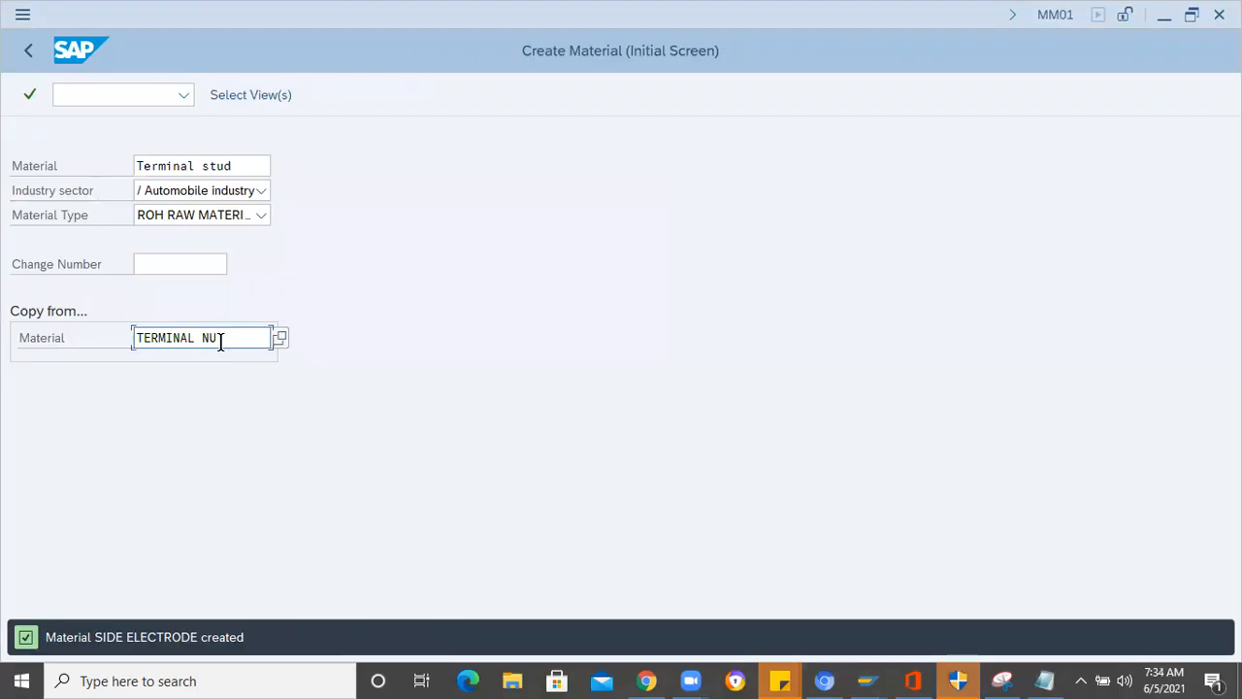
{"action": "triple_click", "coordinate": [135, 337]}
{"action": "key", "text": "ctrl+v"}
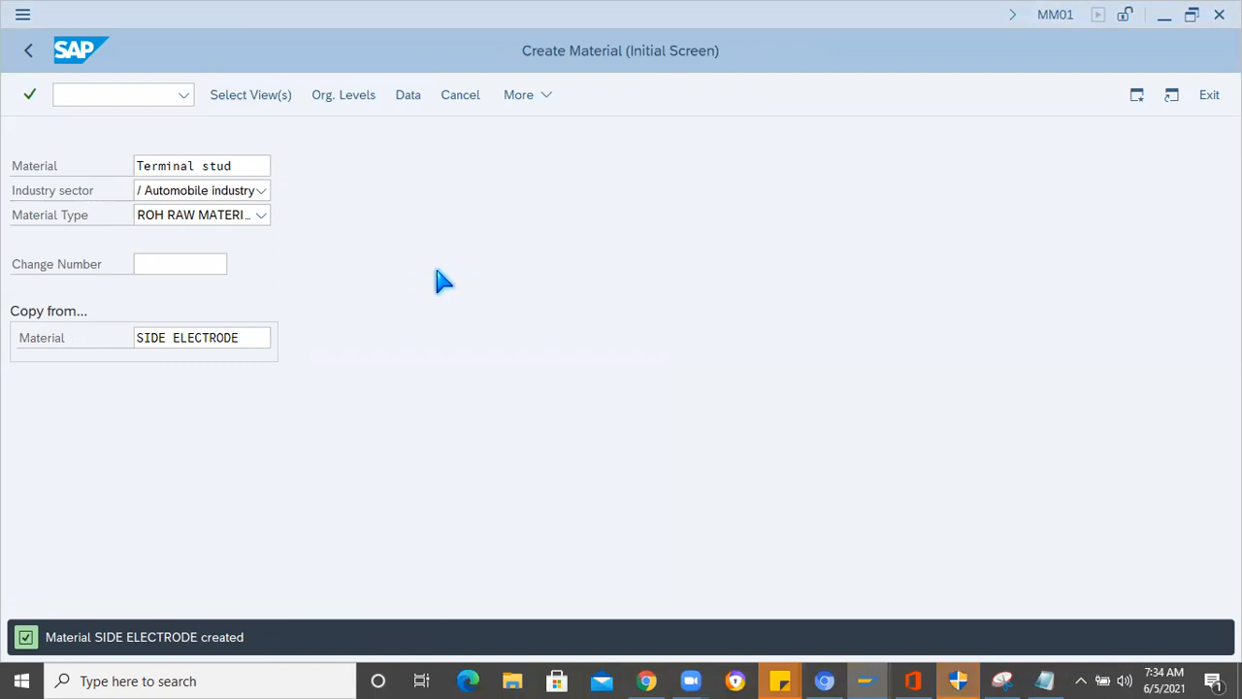
- Accept the preselected views and set plant 1000 and storage location 0001 for both the new material and the copy-from source
{"action": "key", "text": "Return"}
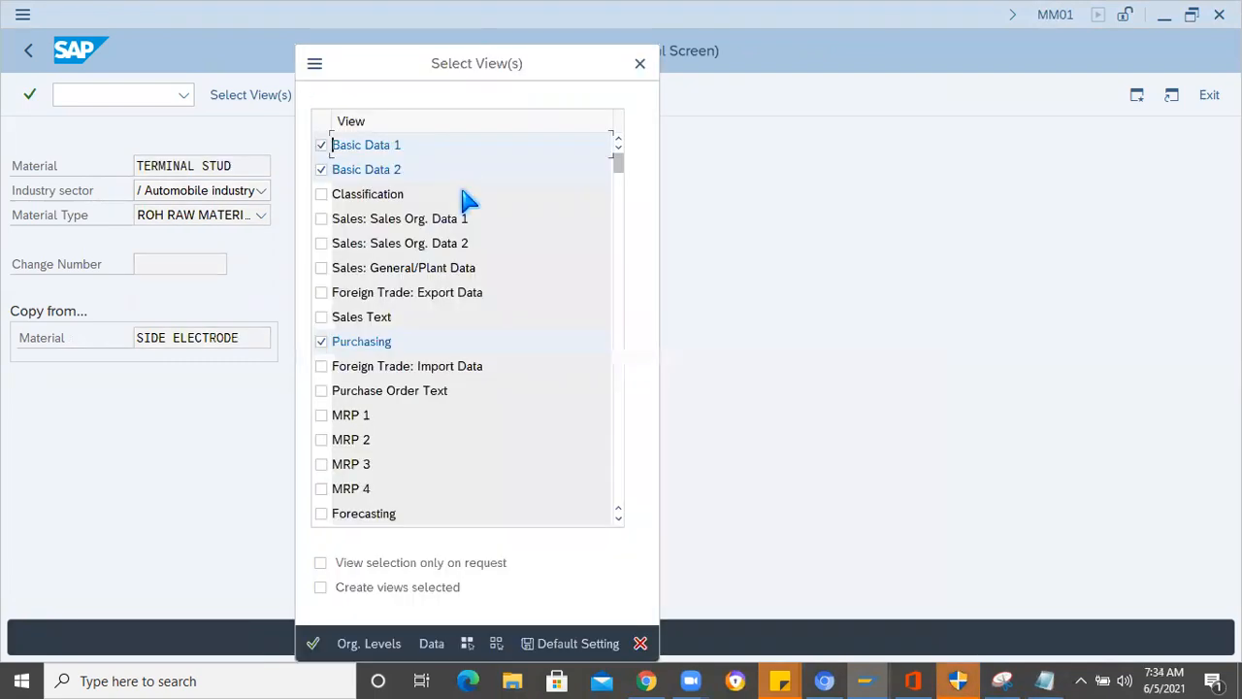
{"action": "key", "text": "Return"}
{"action": "left_click", "coordinate": [641, 254]}
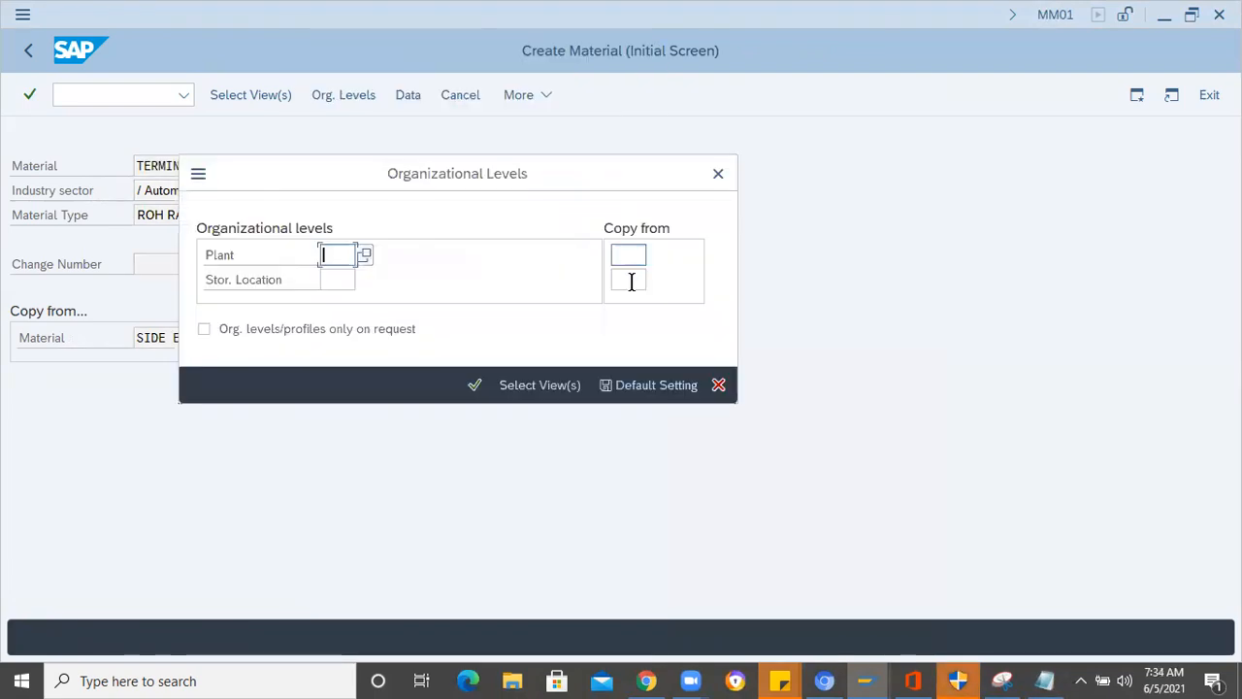
{"action": "type", "text": "1000"}
{"action": "key", "text": "Tab"}
{"action": "type", "text": "0001"}
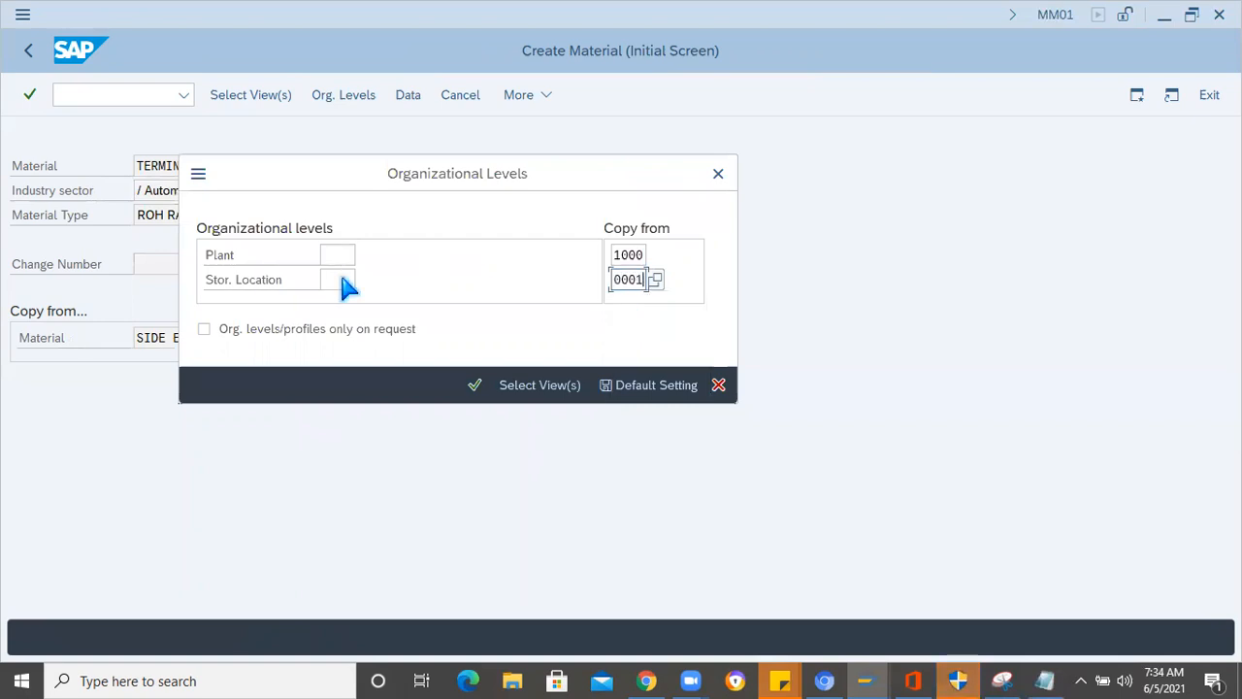
{"action": "left_click", "coordinate": [338, 254]}
{"action": "key", "text": "Return"}
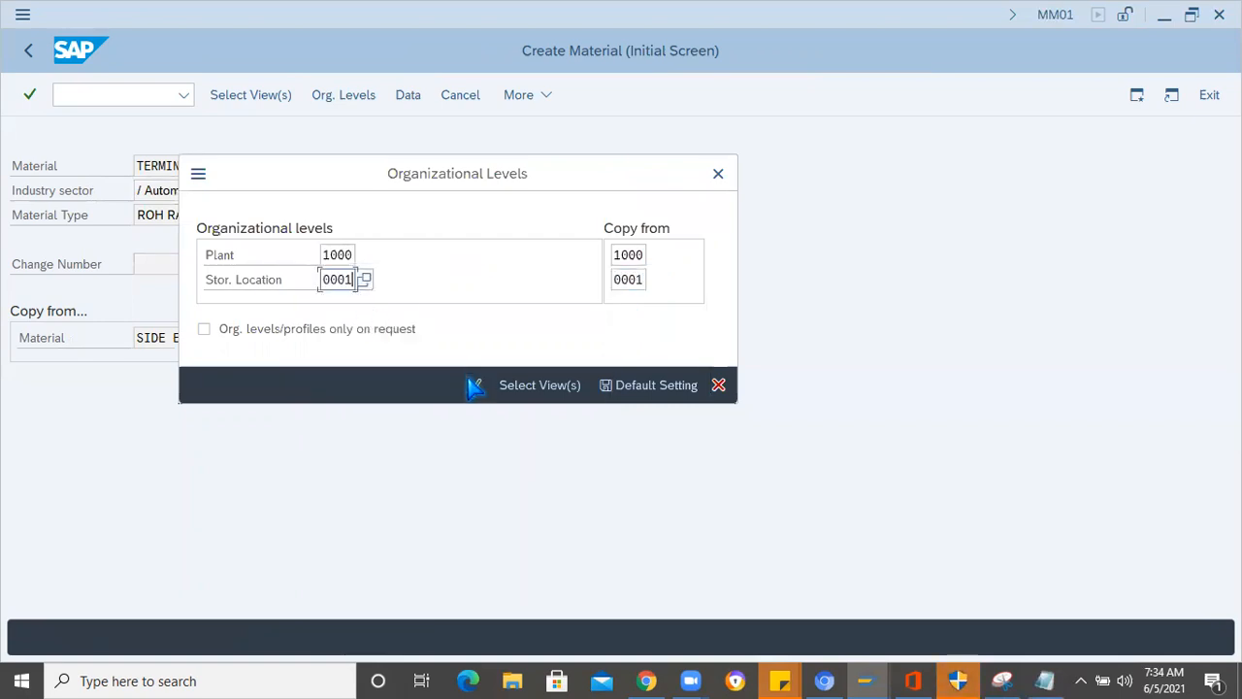
{"action": "key", "text": "Return"}
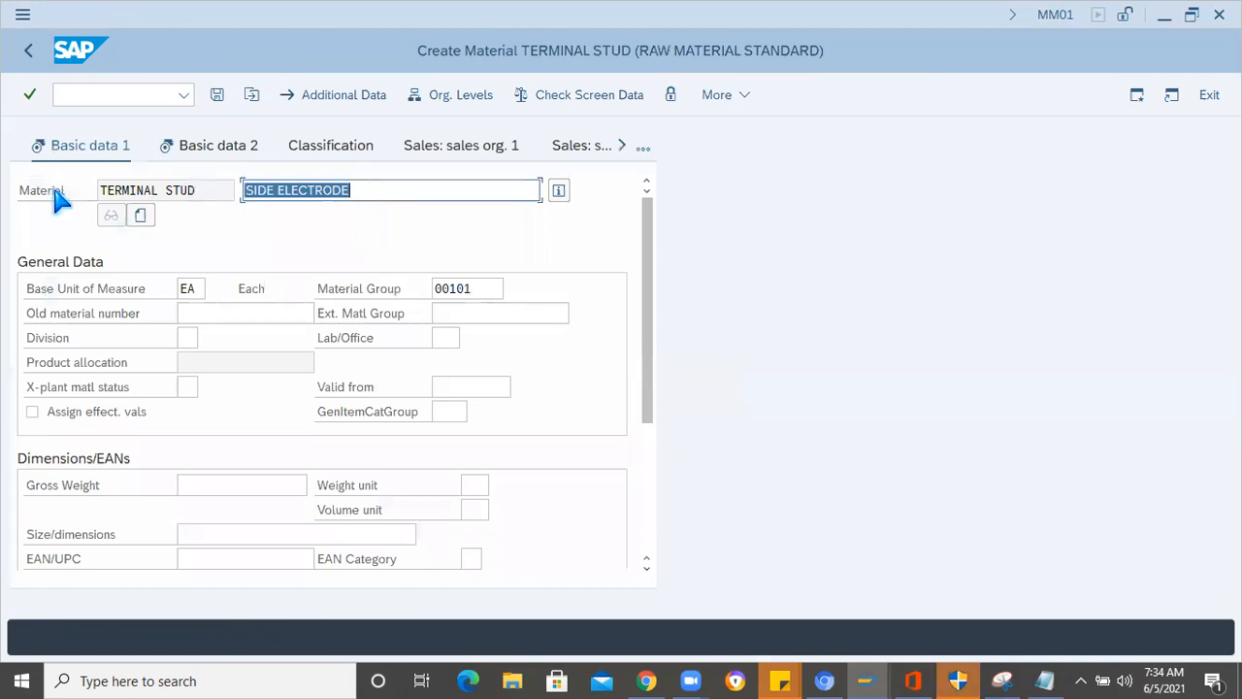
- Set the material description to TERMINAL STUD size 3mm, go to Basic data 2 and save the material
{"action": "left_click_drag", "start_coordinate": [97, 190], "coordinate": [339, 182]}
{"action": "key", "text": "Tab"}
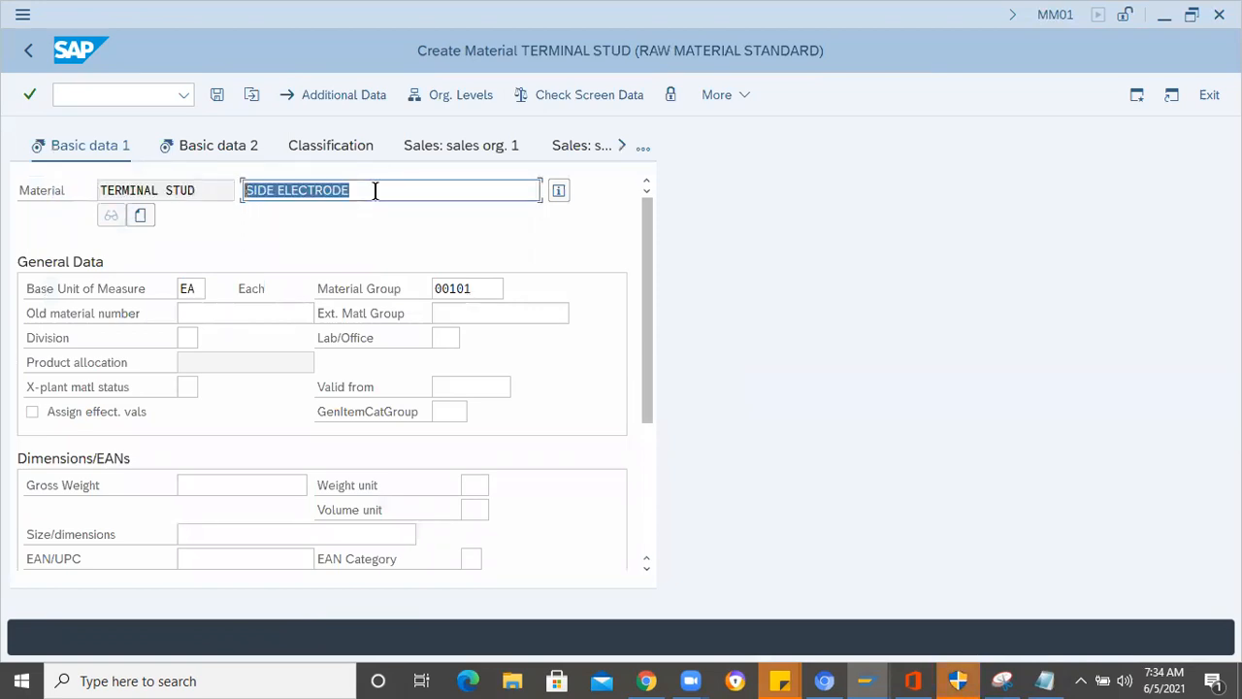
{"action": "type", "text": "TERMINAL STUD"}
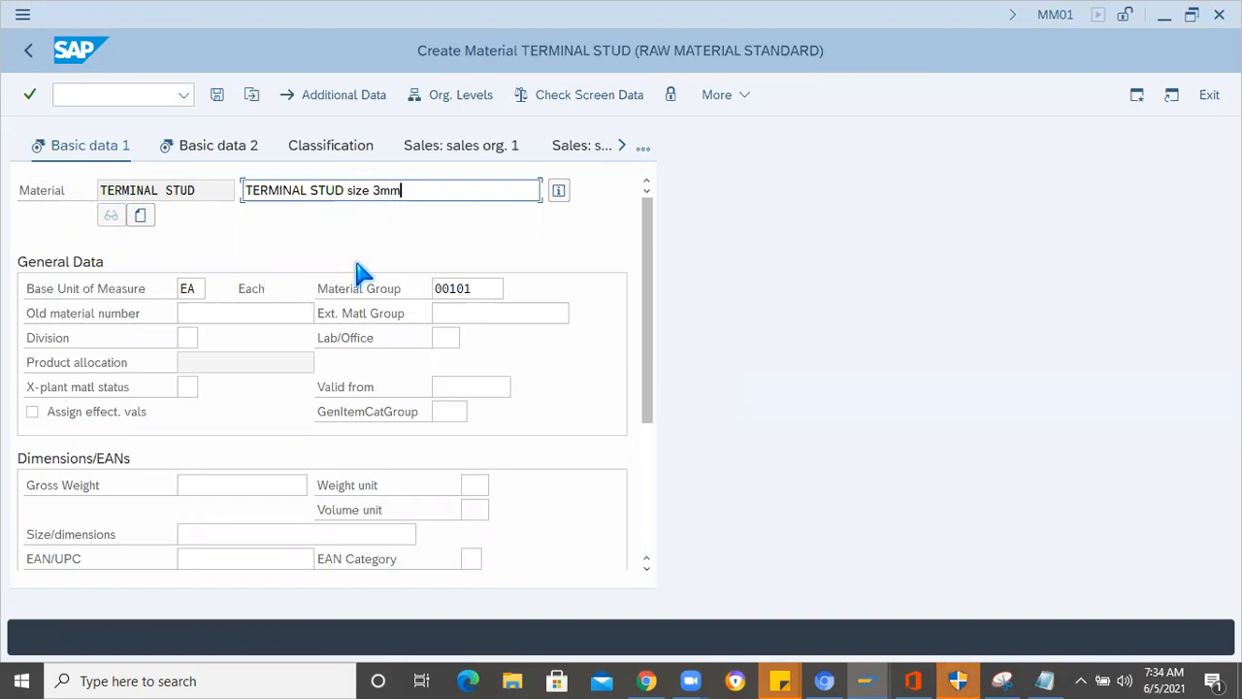
{"action": "left_click", "coordinate": [255, 144]}
{"action": "left_click", "coordinate": [216, 94]}
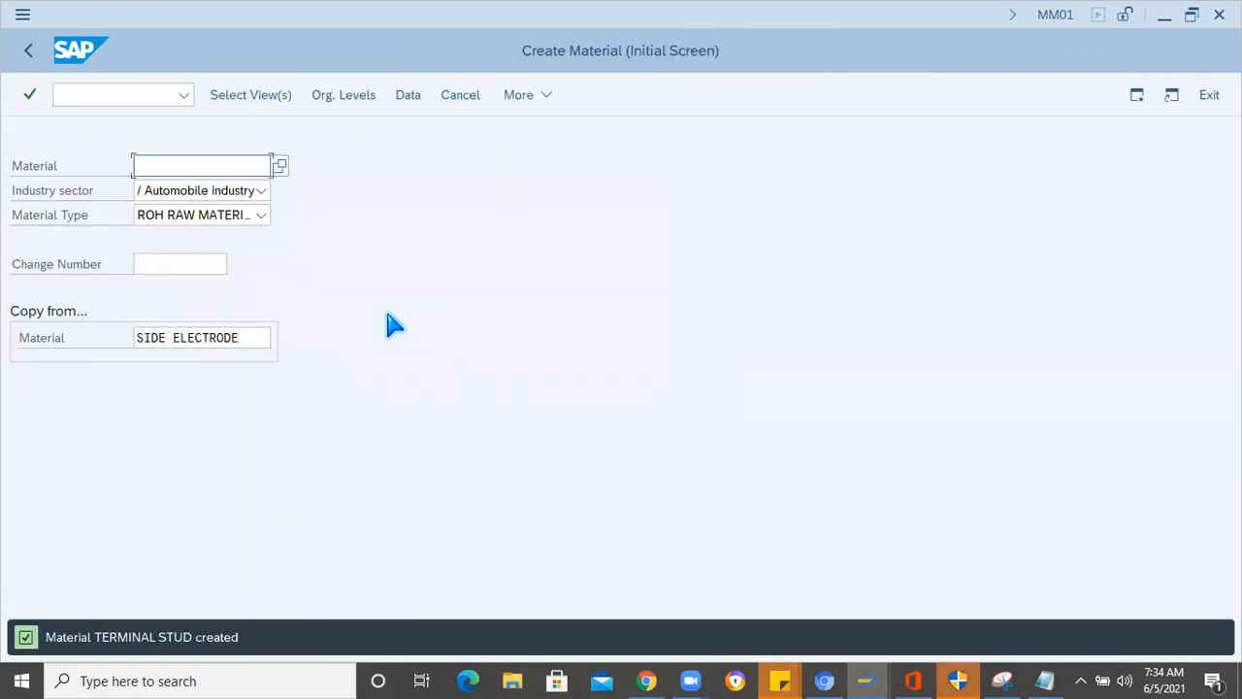
- Copy Center Electrode from the component list in Notepad and paste it as the next material in SAP
{"action": "left_click", "coordinate": [1060, 683]}
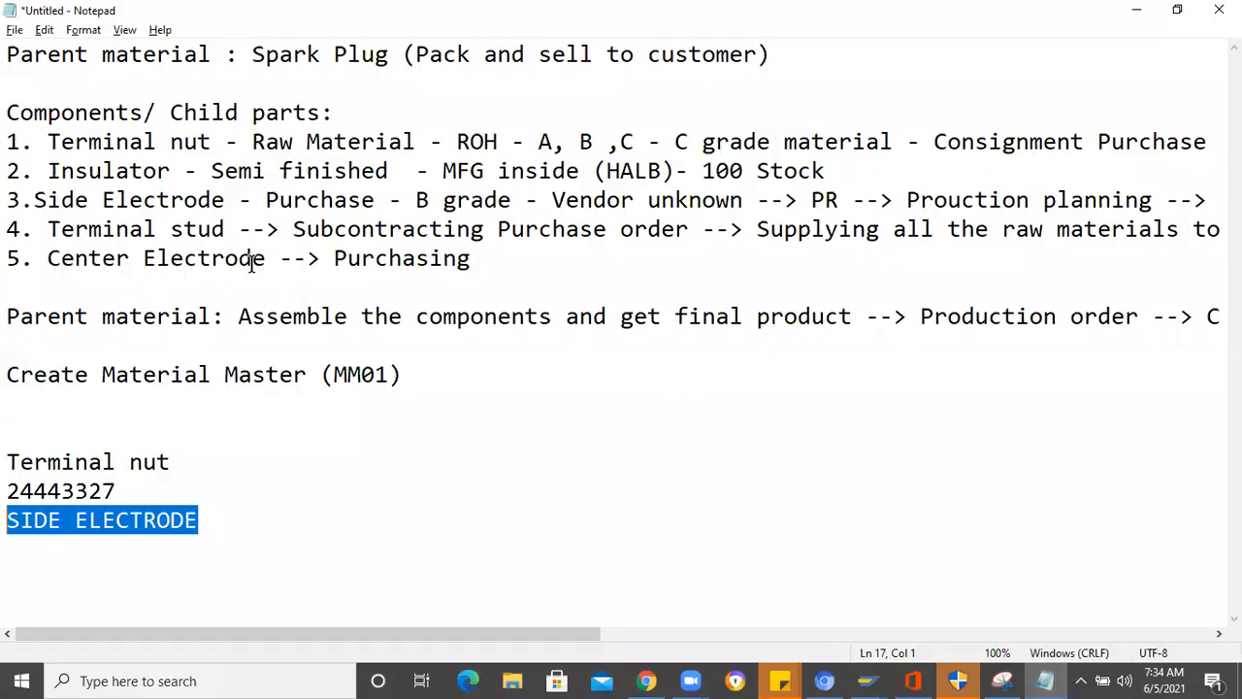
{"action": "left_click_drag", "start_coordinate": [271, 258], "coordinate": [47, 258]}
{"action": "key", "text": "ctrl+c"}
{"action": "key", "text": "alt+Tab"}
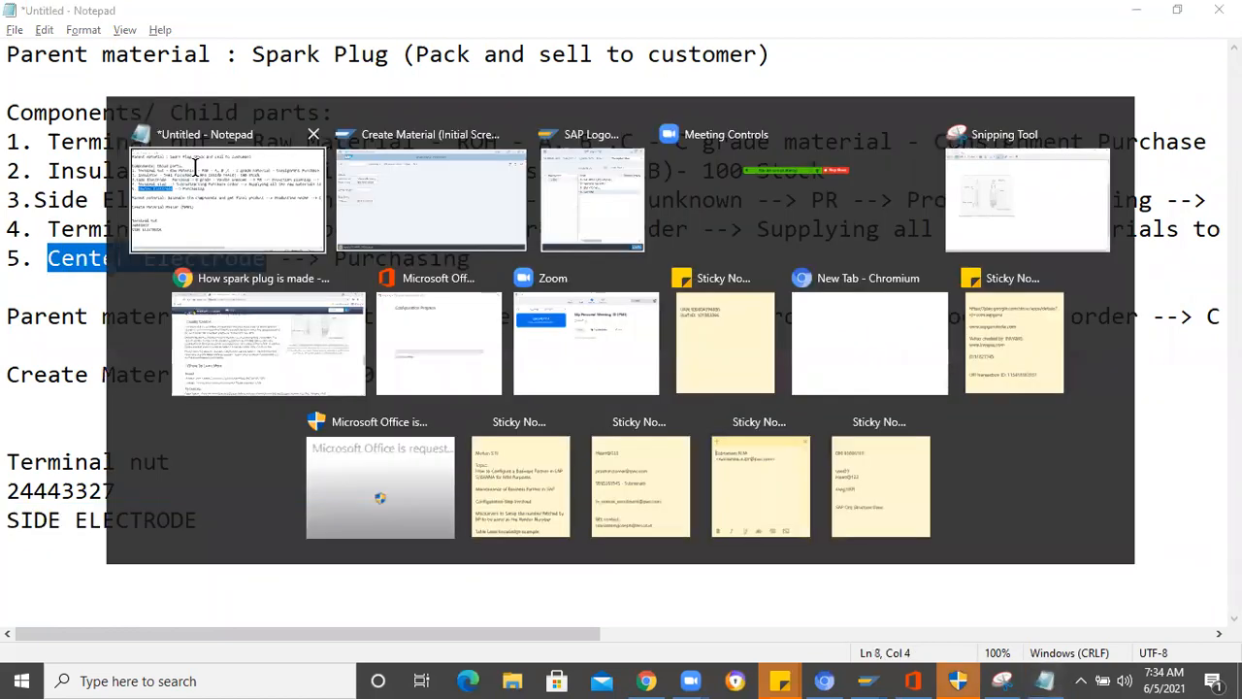
{"action": "key", "text": "ctrl+v"}
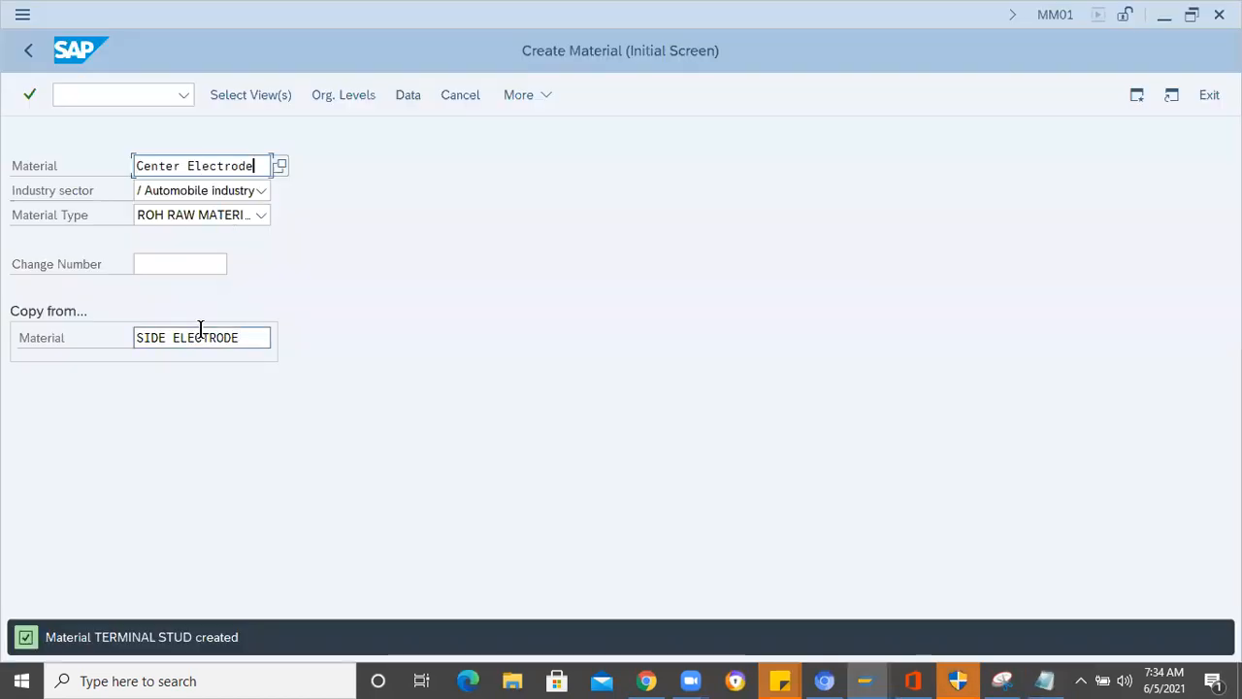
{"action": "left_click_drag", "start_coordinate": [241, 338], "coordinate": [136, 337]}
{"action": "key", "text": "alt+Tab"}
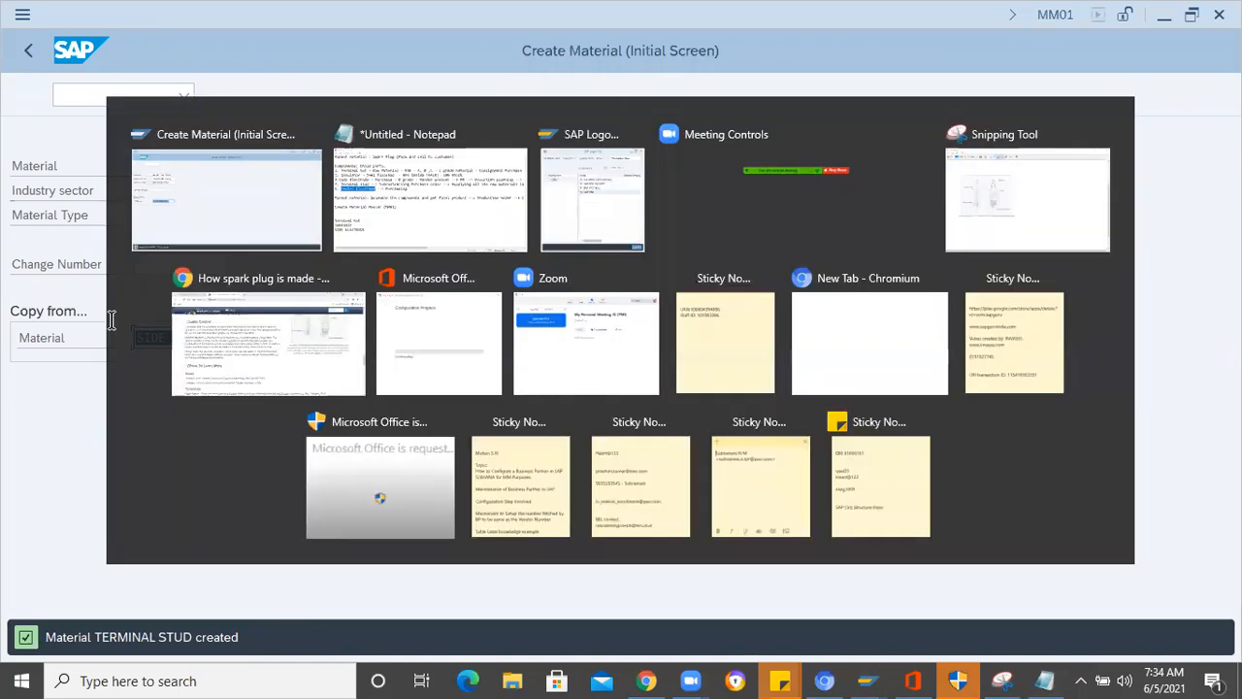
{"action": "left_click_drag", "start_coordinate": [225, 230], "coordinate": [58, 244]}
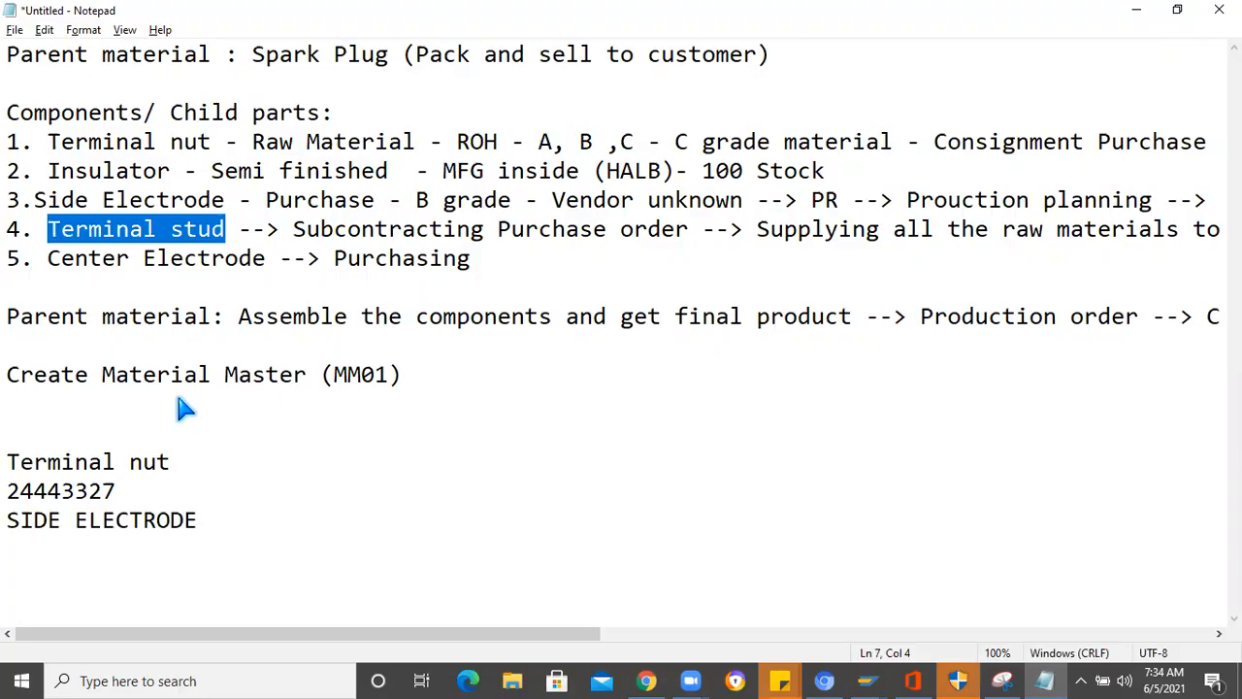
{"action": "key", "text": "alt+Tab"}
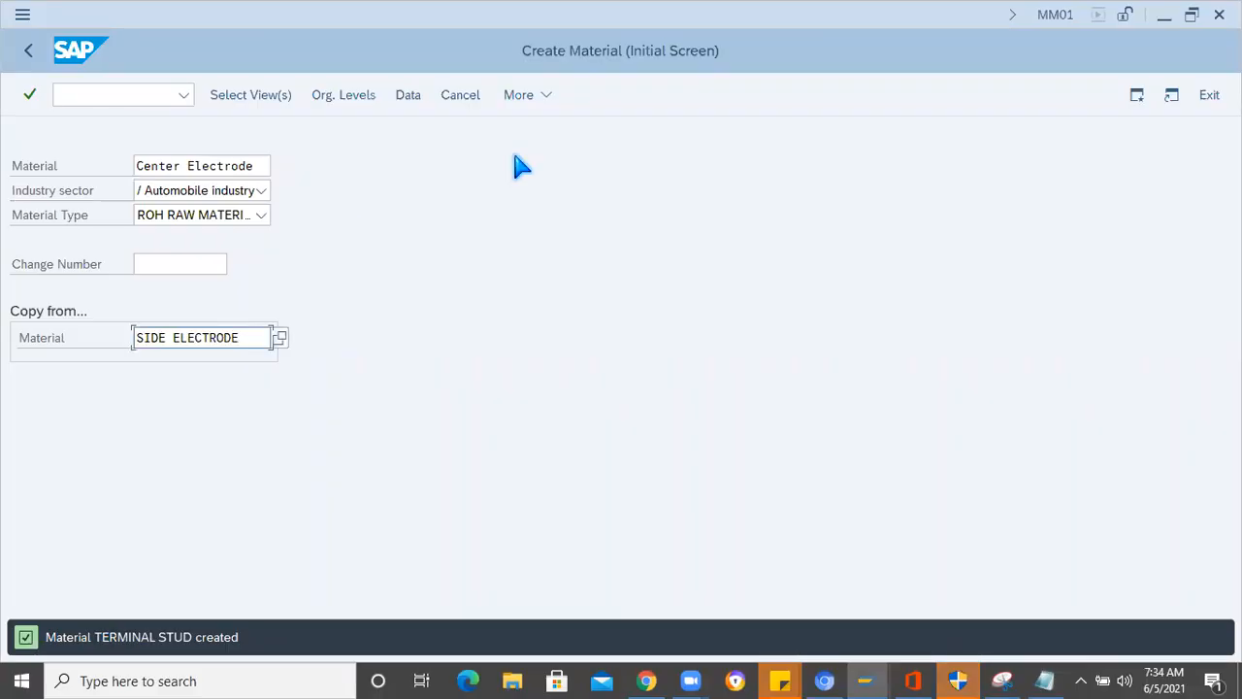
- Accept the views for Center Electrode and set plant 1000 and storage location 0001 as both organizational levels and copy-from levels
{"action": "key", "text": "Return"}
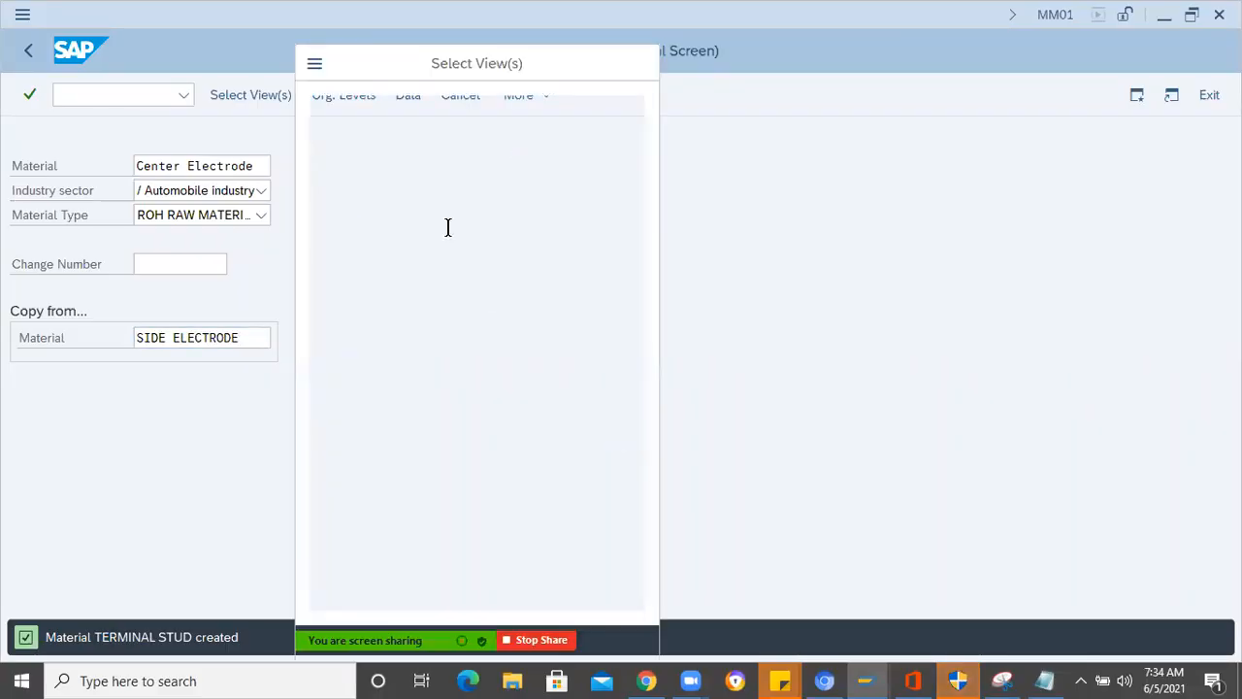
{"action": "key", "text": "Return"}
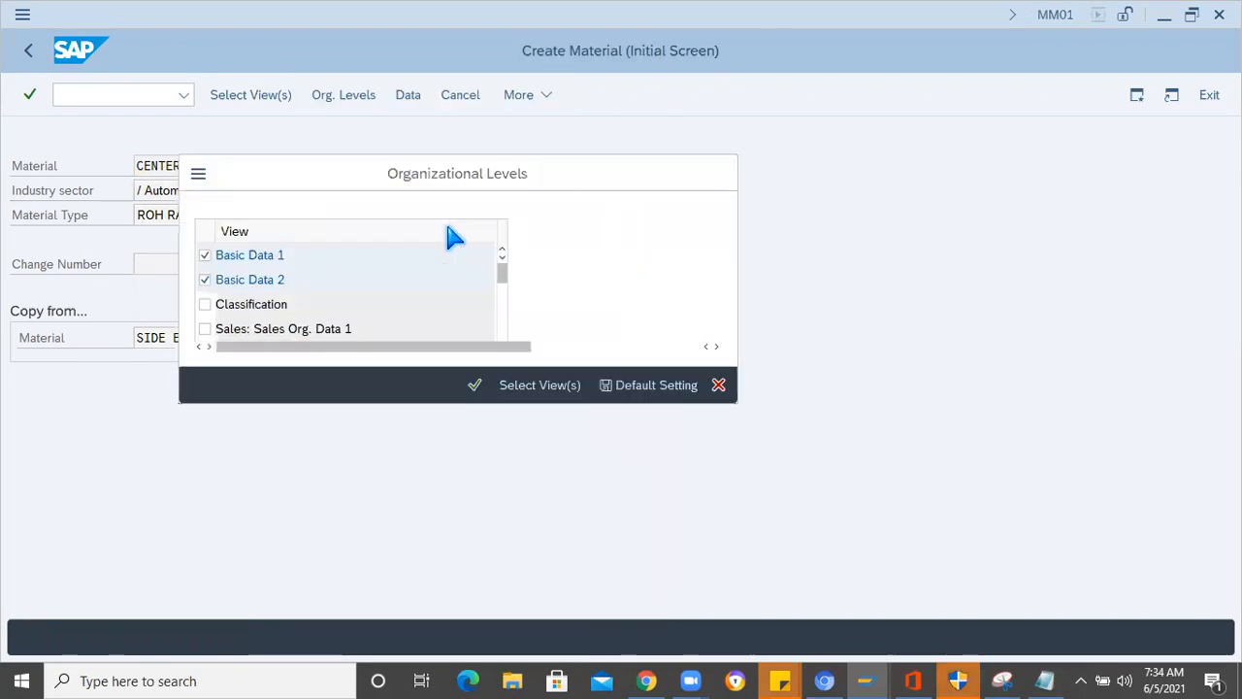
{"action": "left_click", "coordinate": [638, 254]}
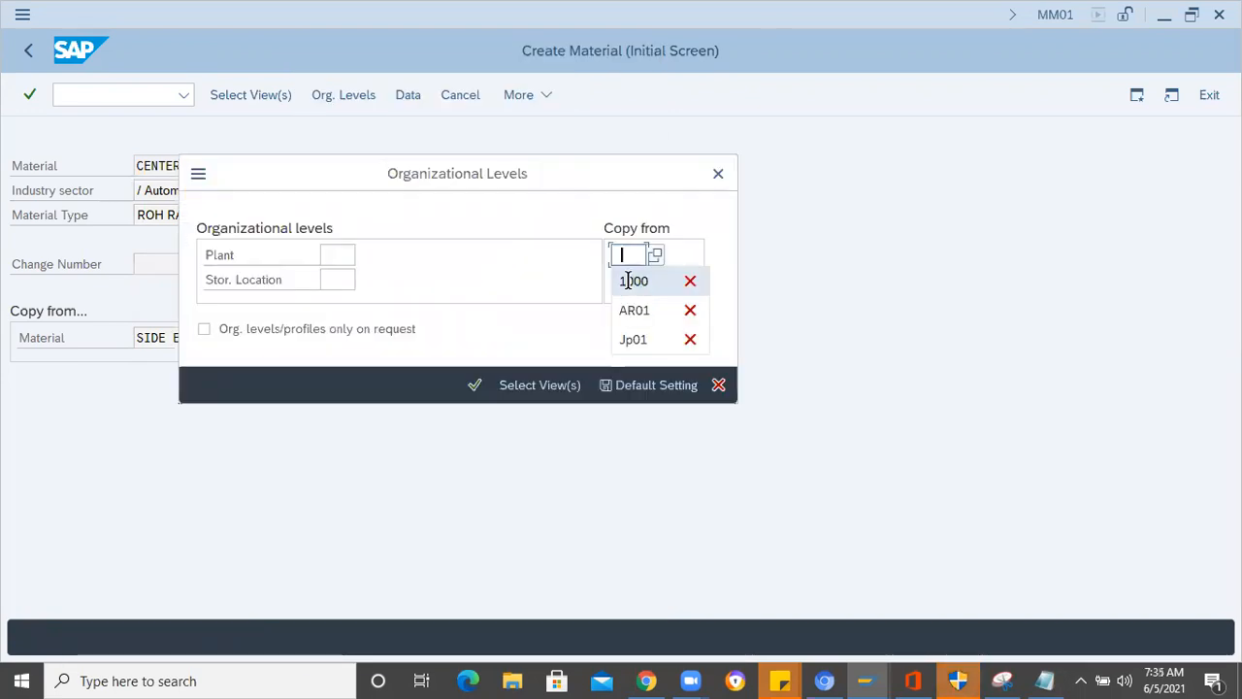
{"action": "left_click", "coordinate": [631, 280]}
{"action": "type", "text": "0001"}
{"action": "left_click", "coordinate": [342, 254]}
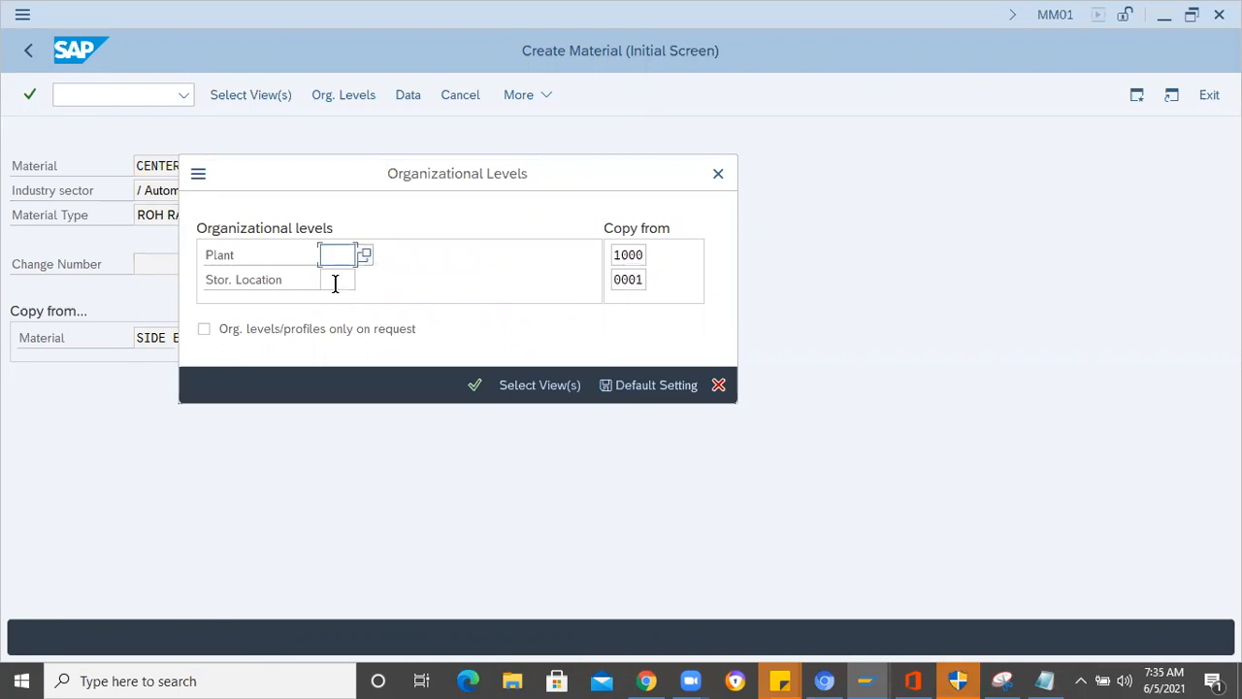
{"action": "type", "text": "1000"}
{"action": "key", "text": "Tab"}
{"action": "type", "text": "0001"}
{"action": "key", "text": "Return"}
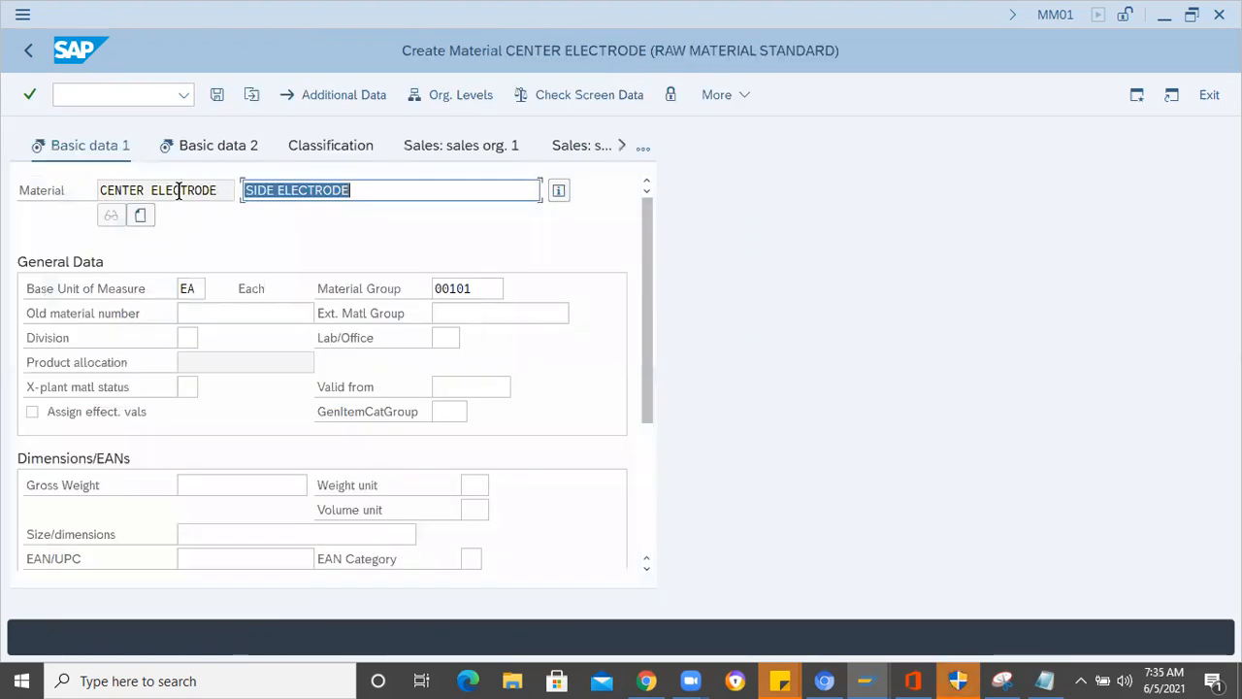
- Replace the copied description with CENTER ELECTRODE, go to Basic data 2 and save the material
{"action": "left_click_drag", "start_coordinate": [222, 190], "coordinate": [66, 198]}
{"action": "left_click", "coordinate": [386, 184]}
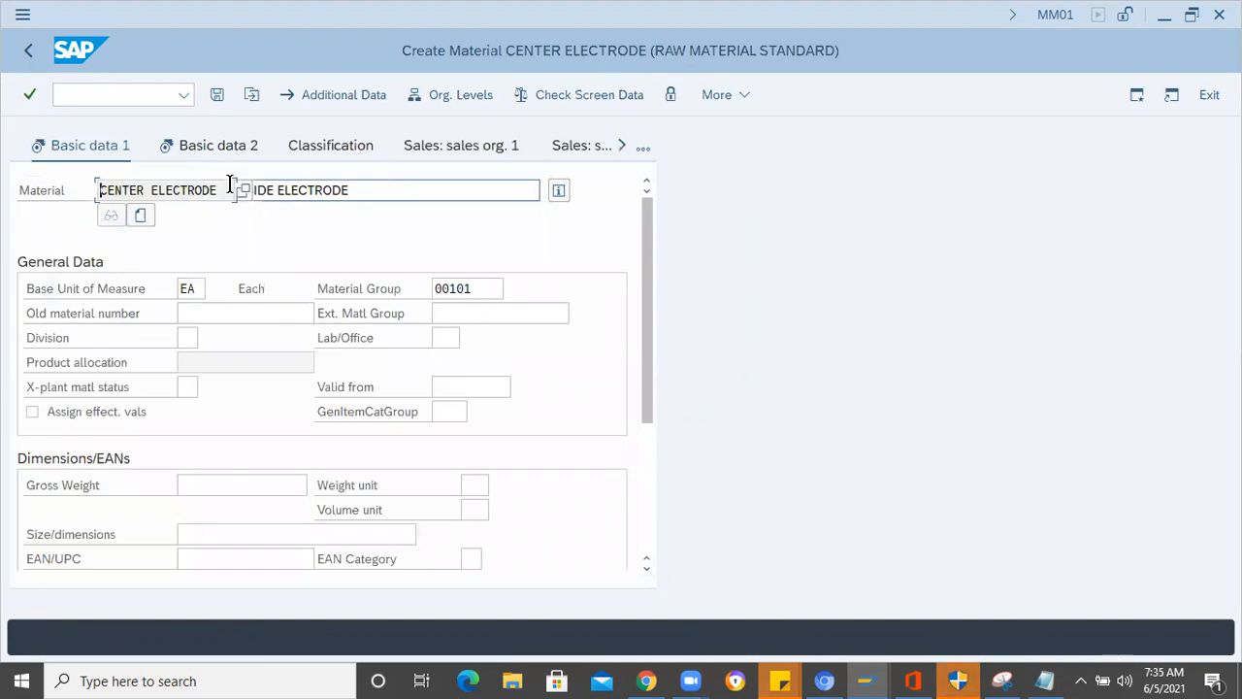
{"action": "left_click_drag", "start_coordinate": [230, 185], "coordinate": [243, 190]}
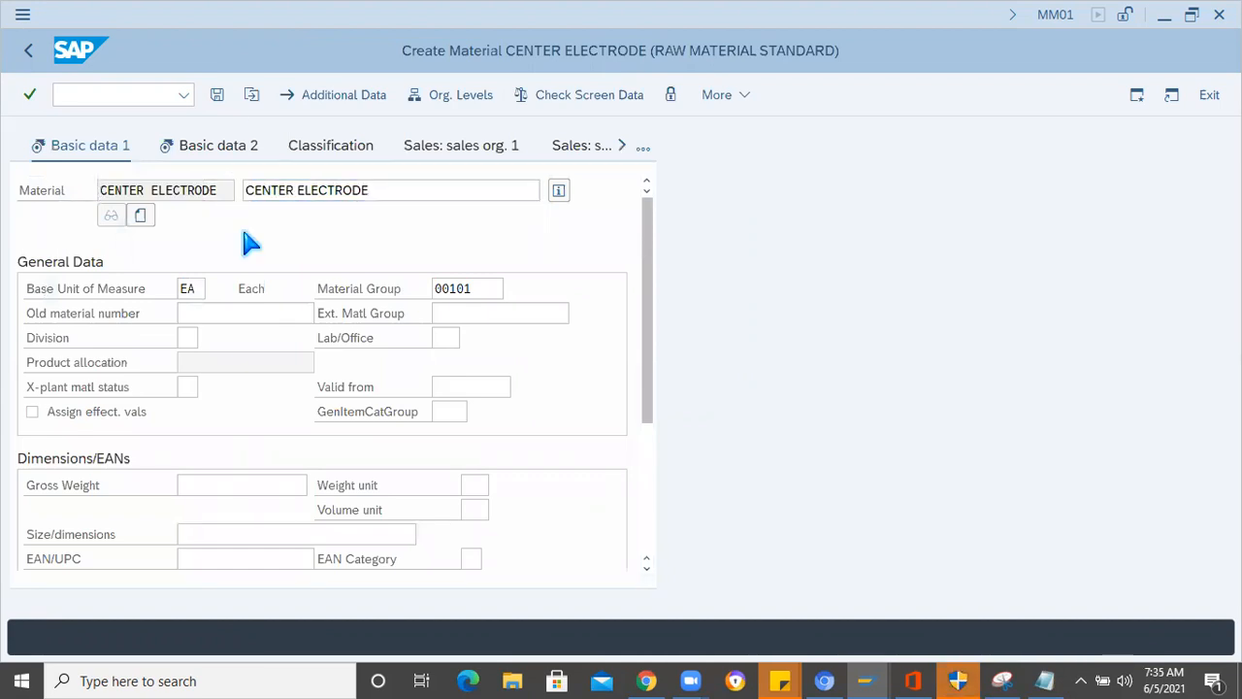
{"action": "left_click", "coordinate": [225, 144]}
{"action": "left_click", "coordinate": [225, 281]}
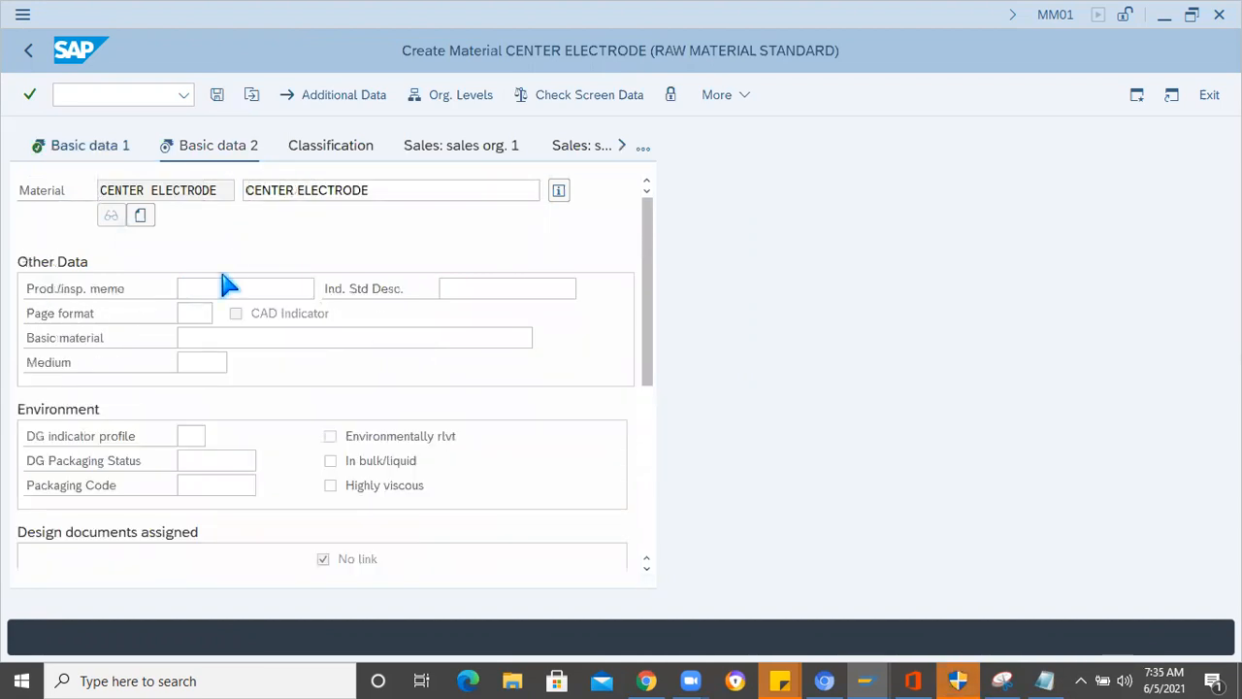
{"action": "key", "text": "ctrl+s"}
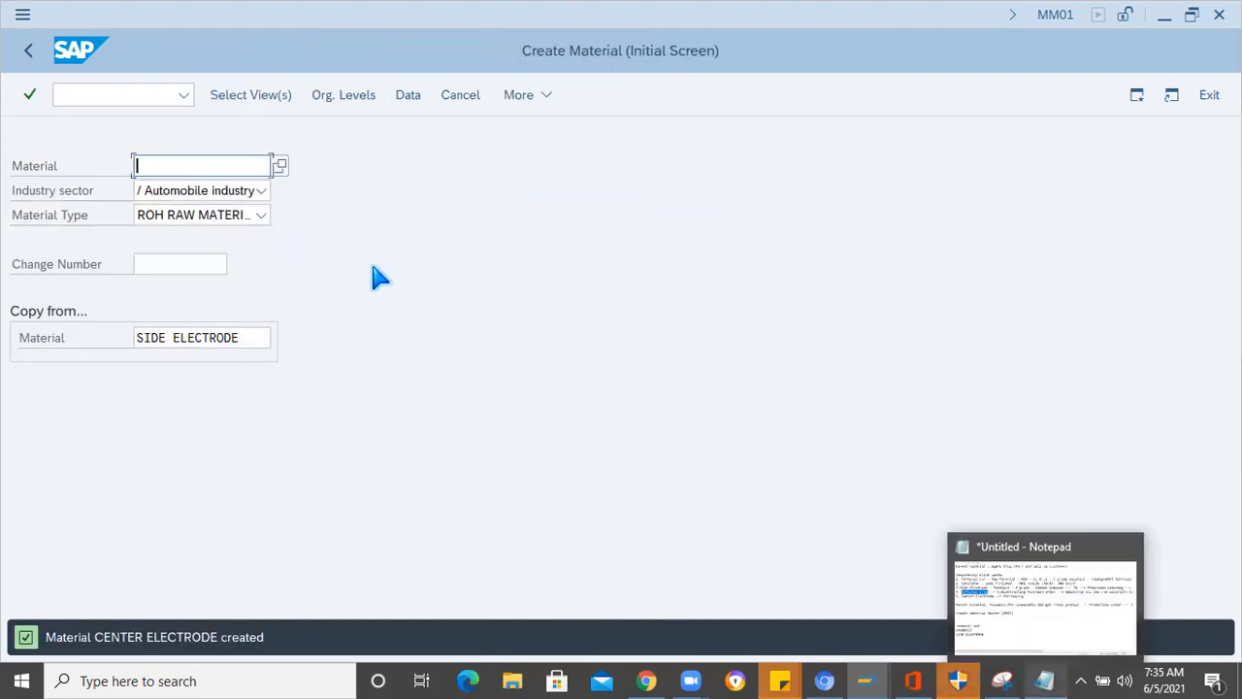
- Open the Materials List report with transaction /nmm60
{"action": "left_click", "coordinate": [81, 97]}
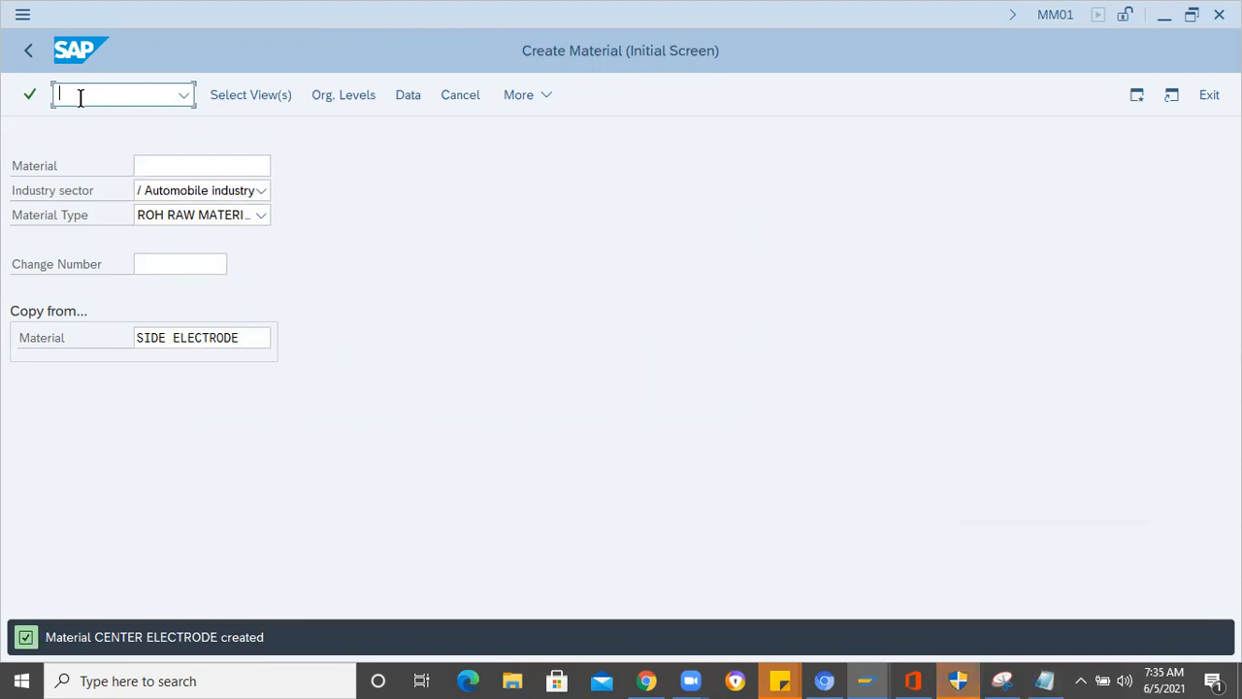
{"action": "type", "text": "/nmm60"}
{"action": "key", "text": "Return"}
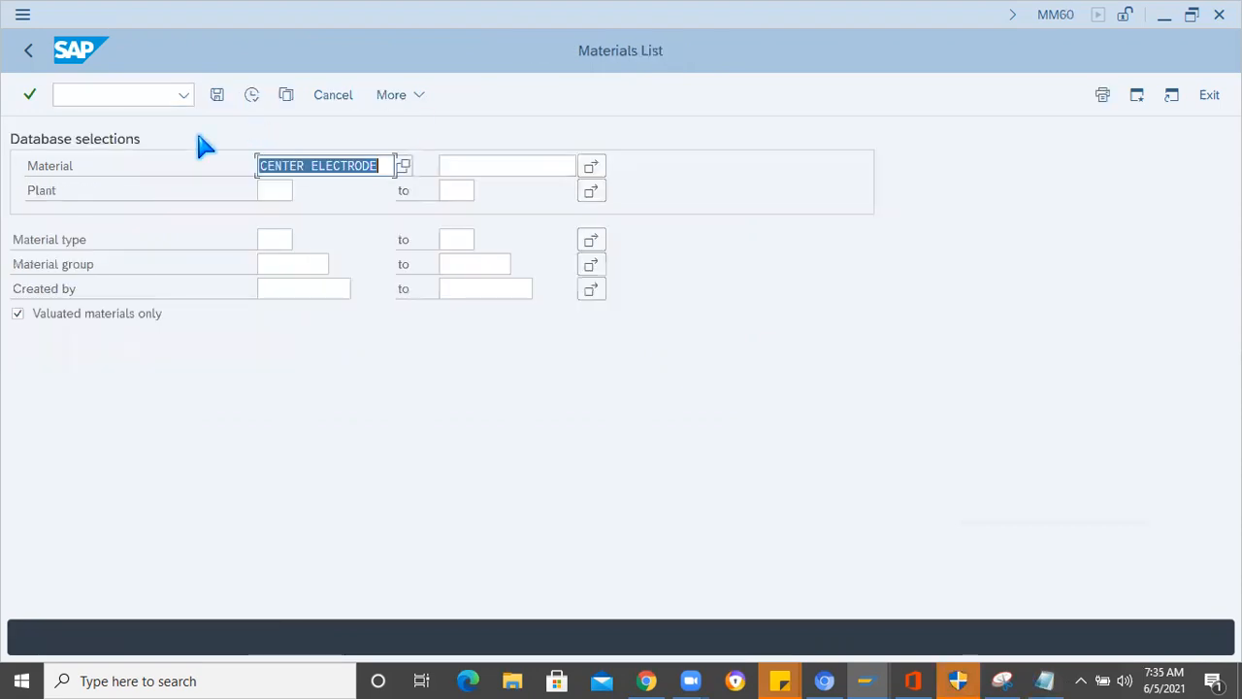
- Enter the creator's user name as the Created by selection and clear the material selection
{"action": "left_click", "coordinate": [292, 289]}
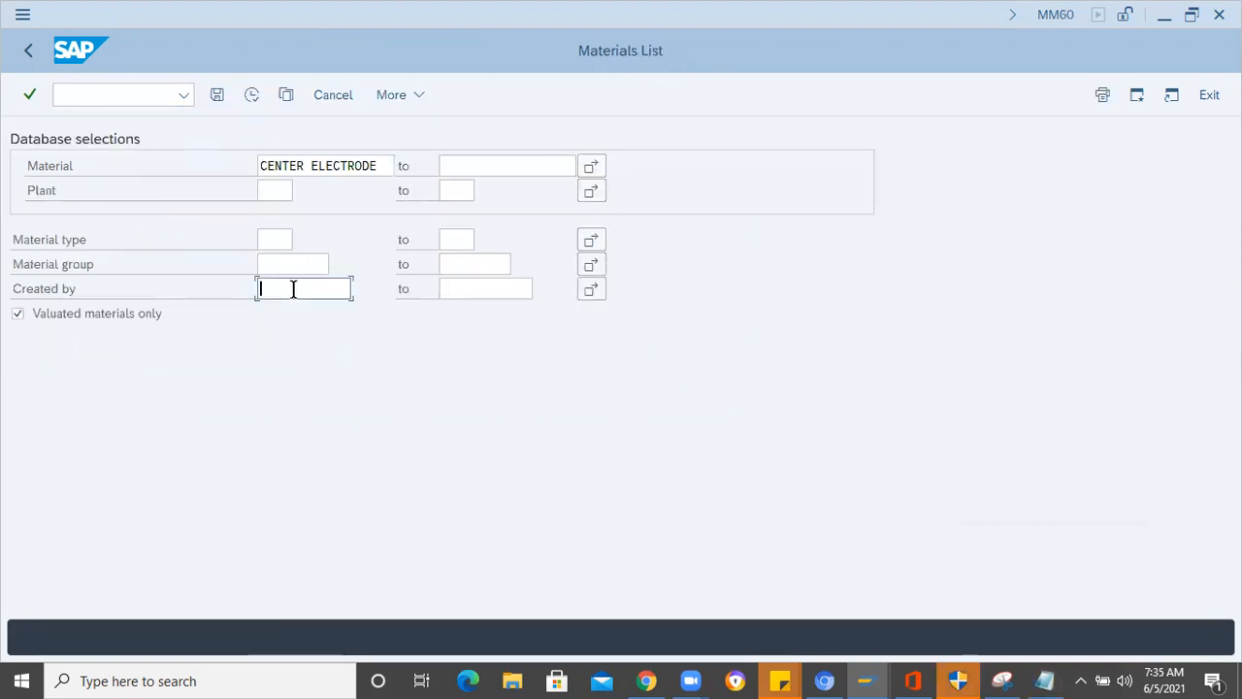
{"action": "type", "text": "PRAVEEN"}
{"action": "left_click", "coordinate": [378, 166]}
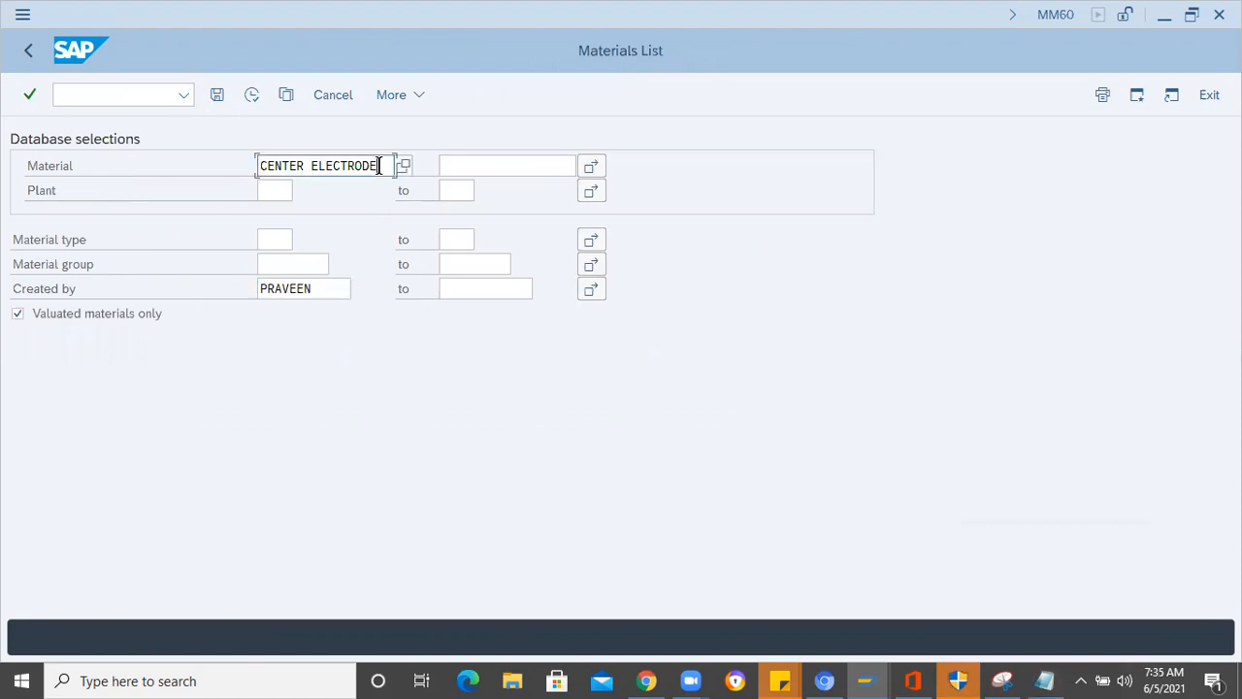
{"action": "double_click", "coordinate": [379, 166]}
{"action": "key", "text": "BackSpace"}
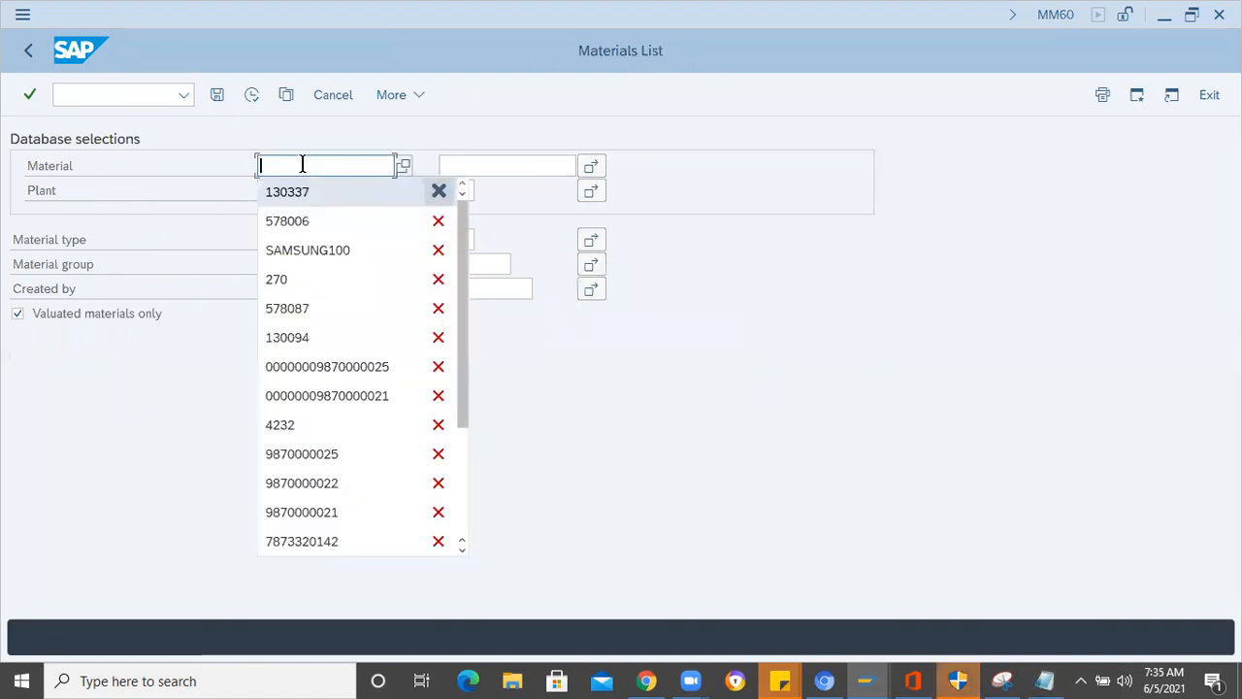
{"action": "left_click", "coordinate": [240, 237]}
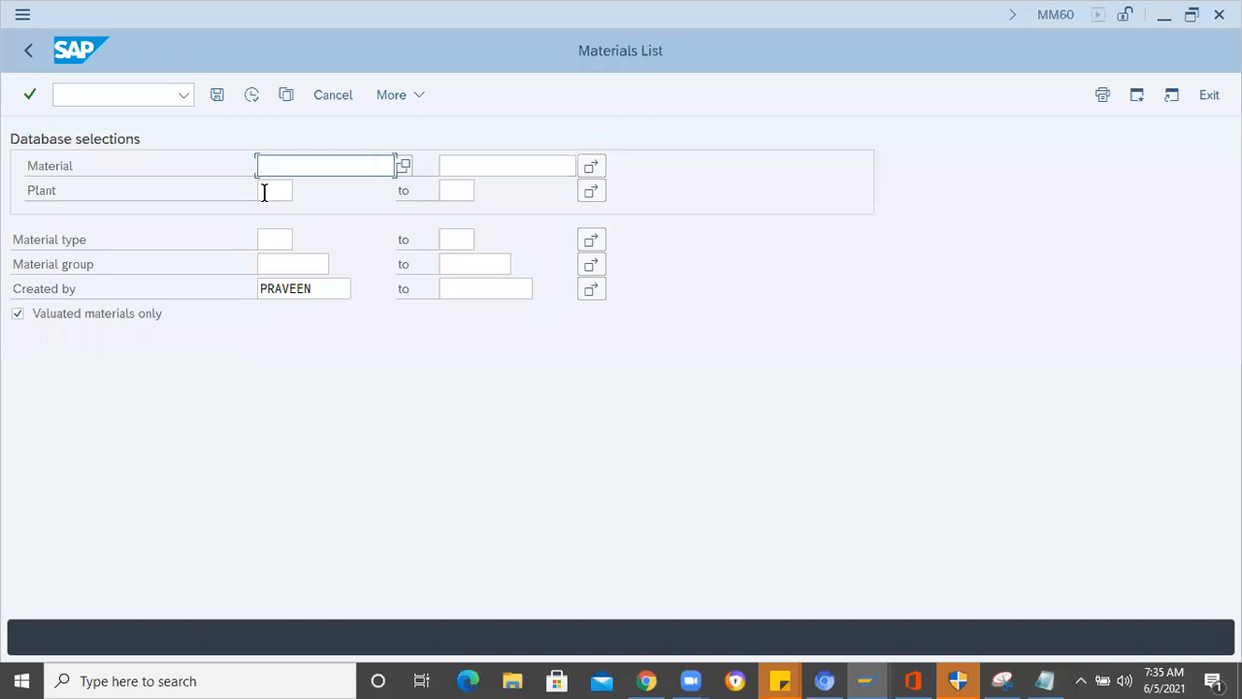
- Restrict the materials list to plant 1000, run the report and widen the Material column
{"action": "left_click", "coordinate": [264, 192]}
{"action": "type", "text": "1000"}
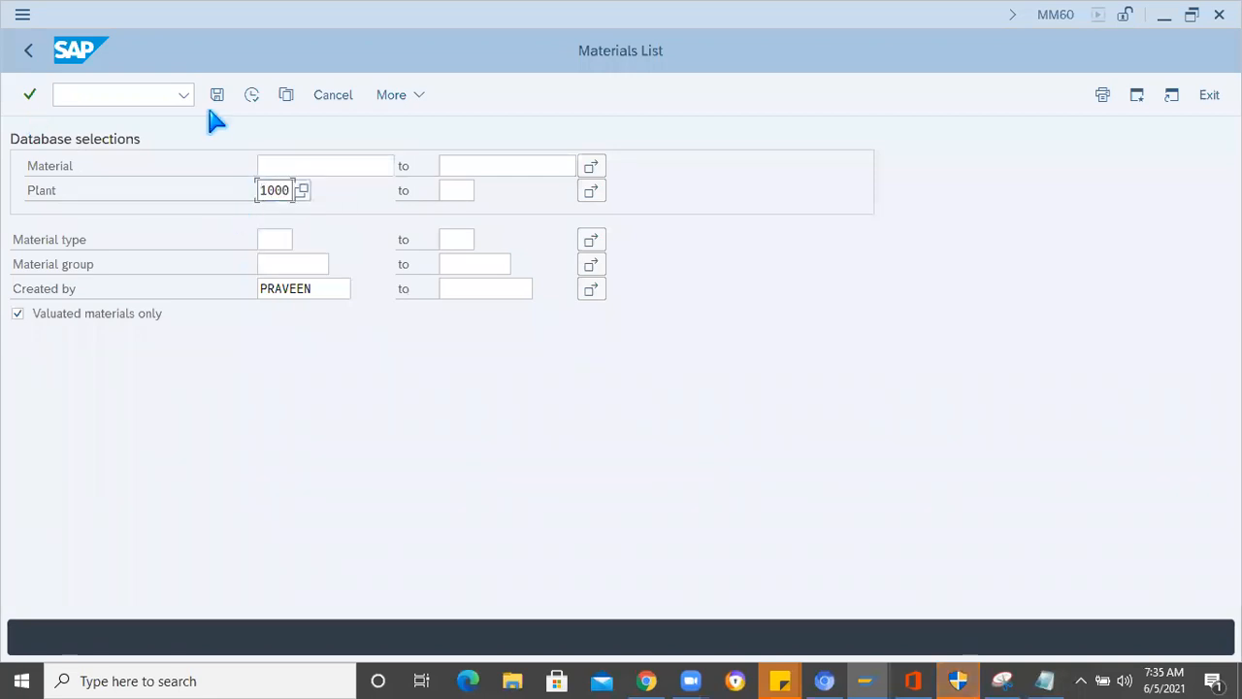
{"action": "key", "text": "F8"}
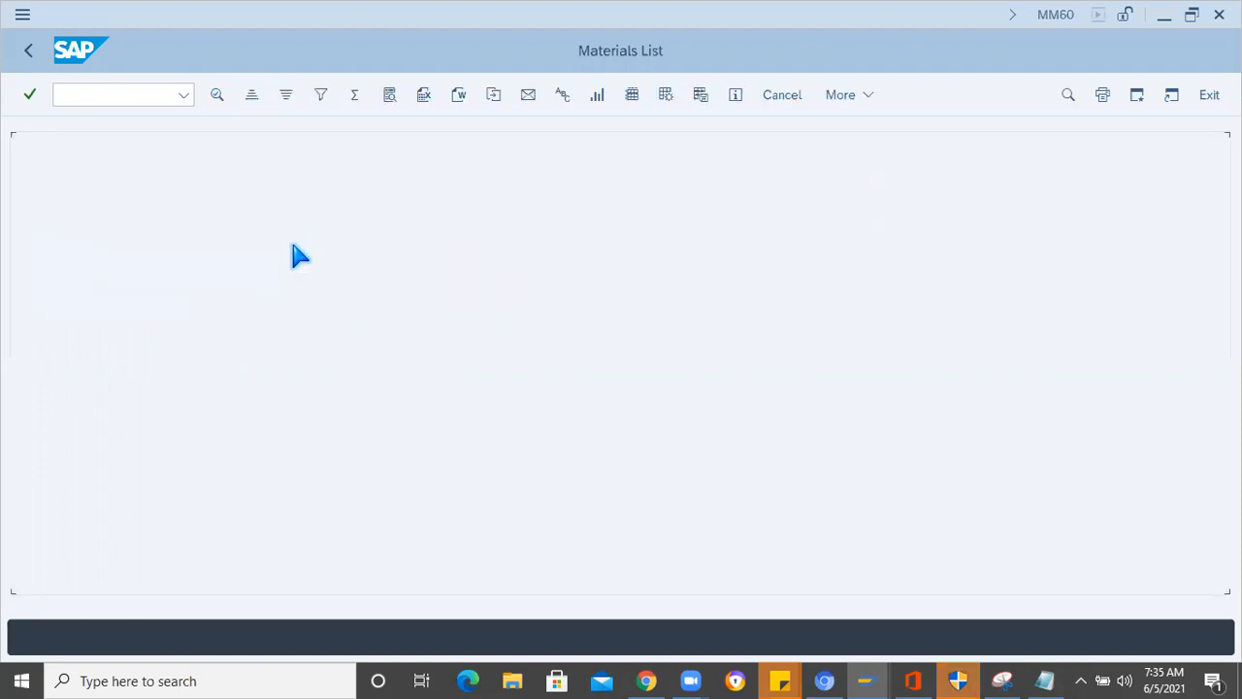
{"action": "left_click_drag", "start_coordinate": [93, 140], "coordinate": [210, 140]}
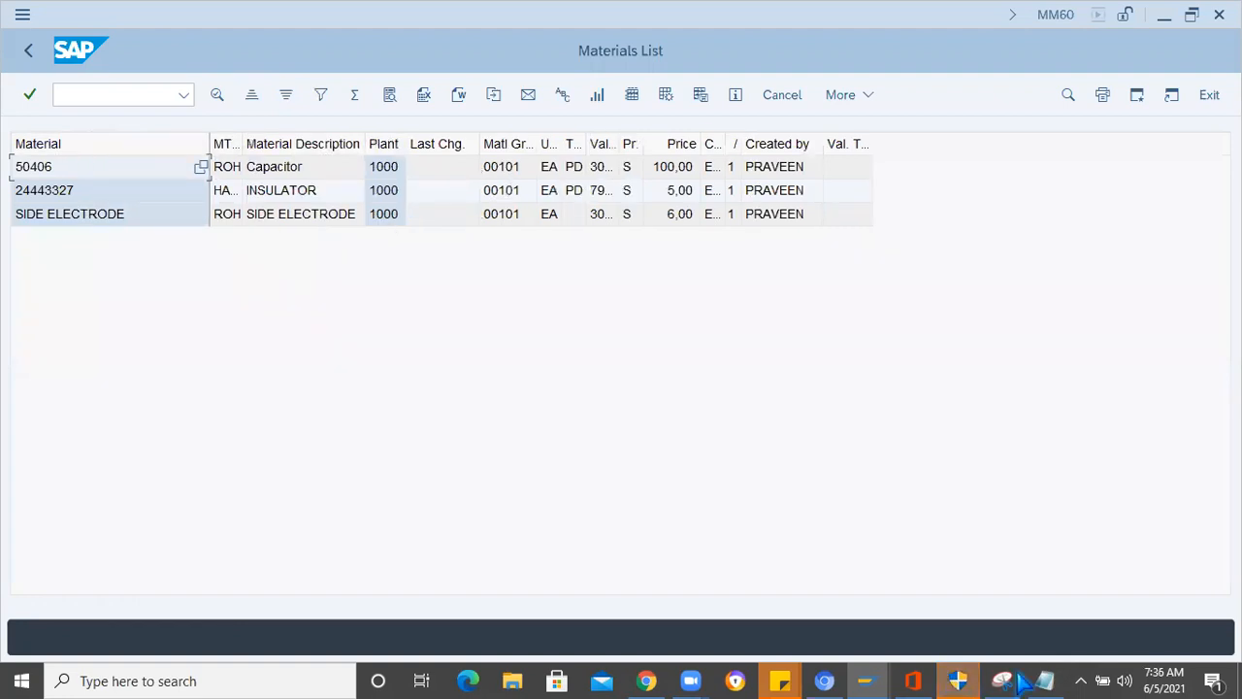
- Compare the listed materials with the spark plug component notes in Notepad
{"action": "key", "text": "alt+Tab"}
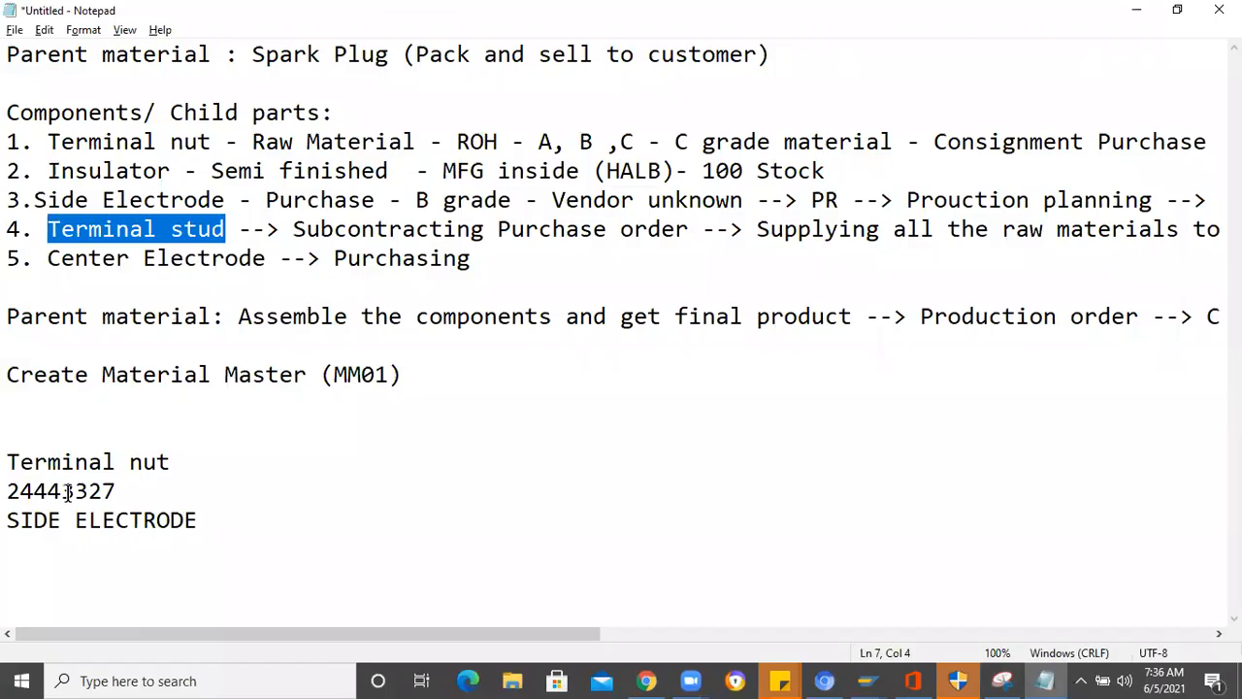
{"action": "key", "text": "alt+Tab"}
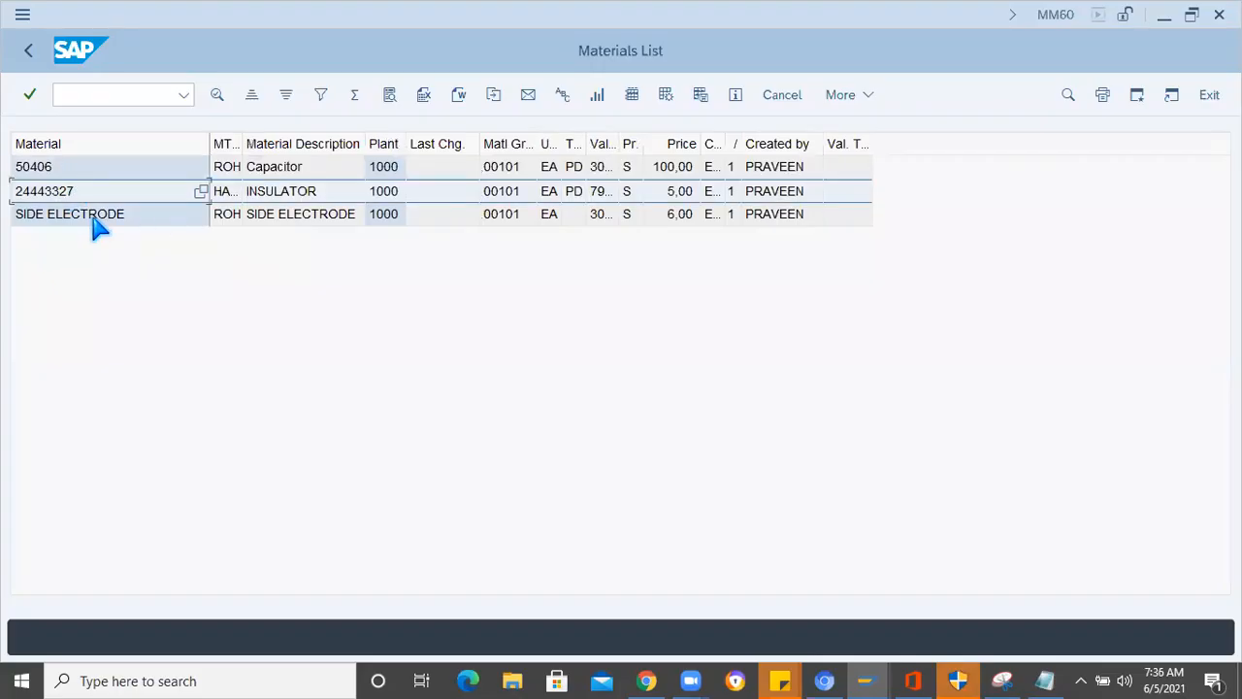
{"action": "left_click", "coordinate": [94, 219]}
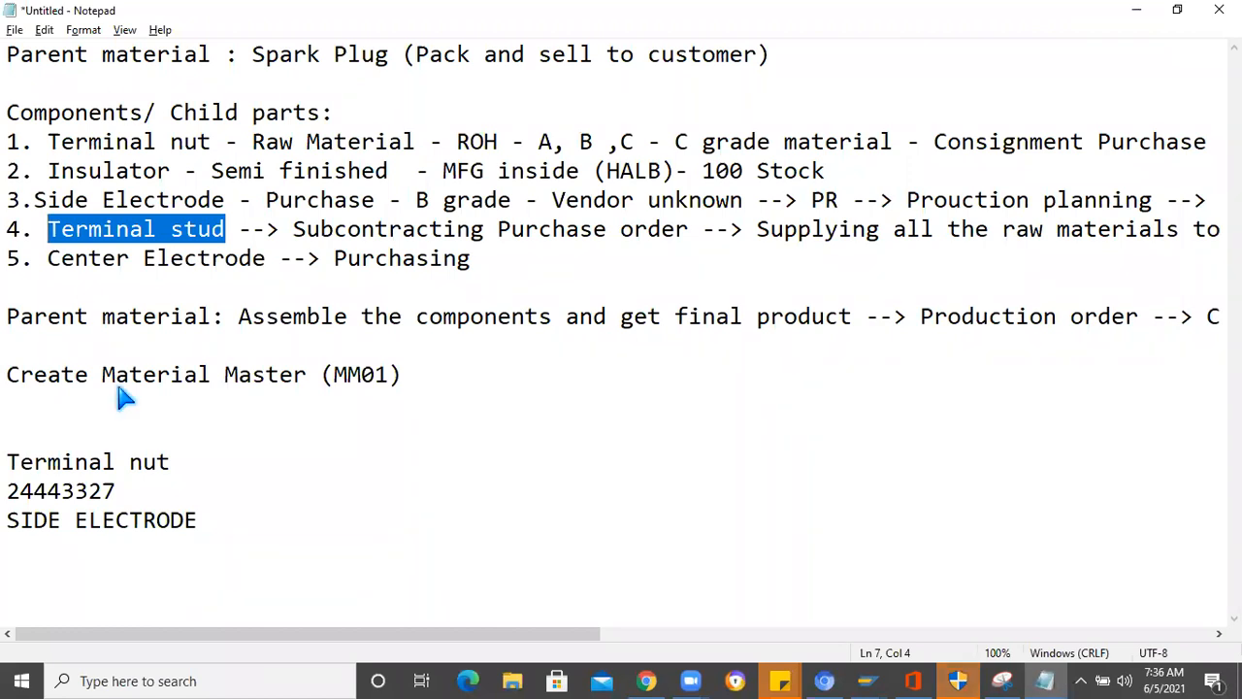
- Rerun the SAP materials list without the valuated-materials-only restriction and widen the price control and material description columns
{"action": "key", "text": "alt+Tab"}
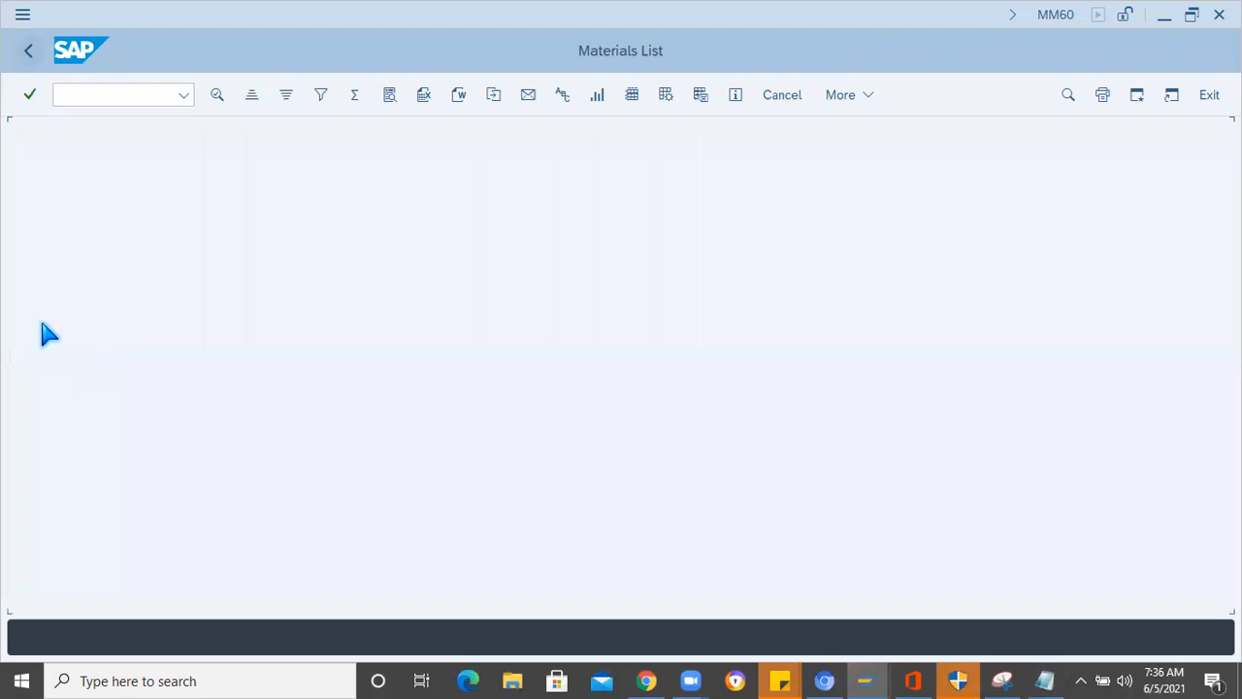
{"action": "left_click", "coordinate": [19, 314]}
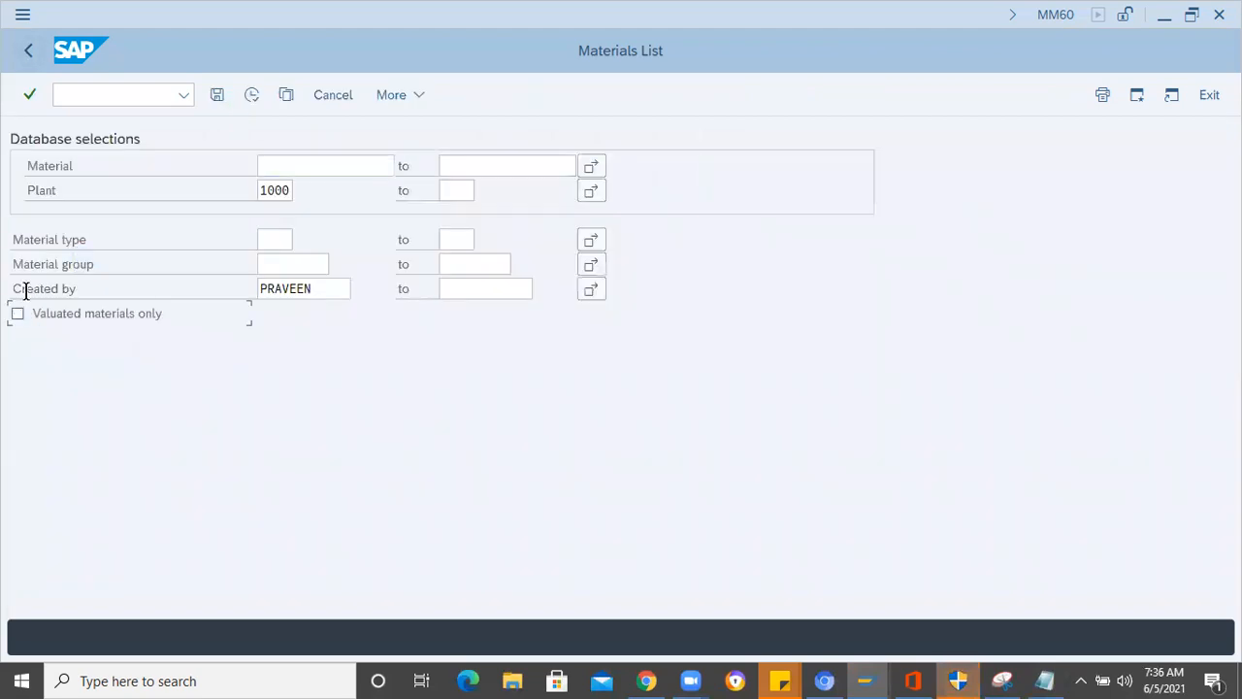
{"action": "left_click", "coordinate": [252, 97]}
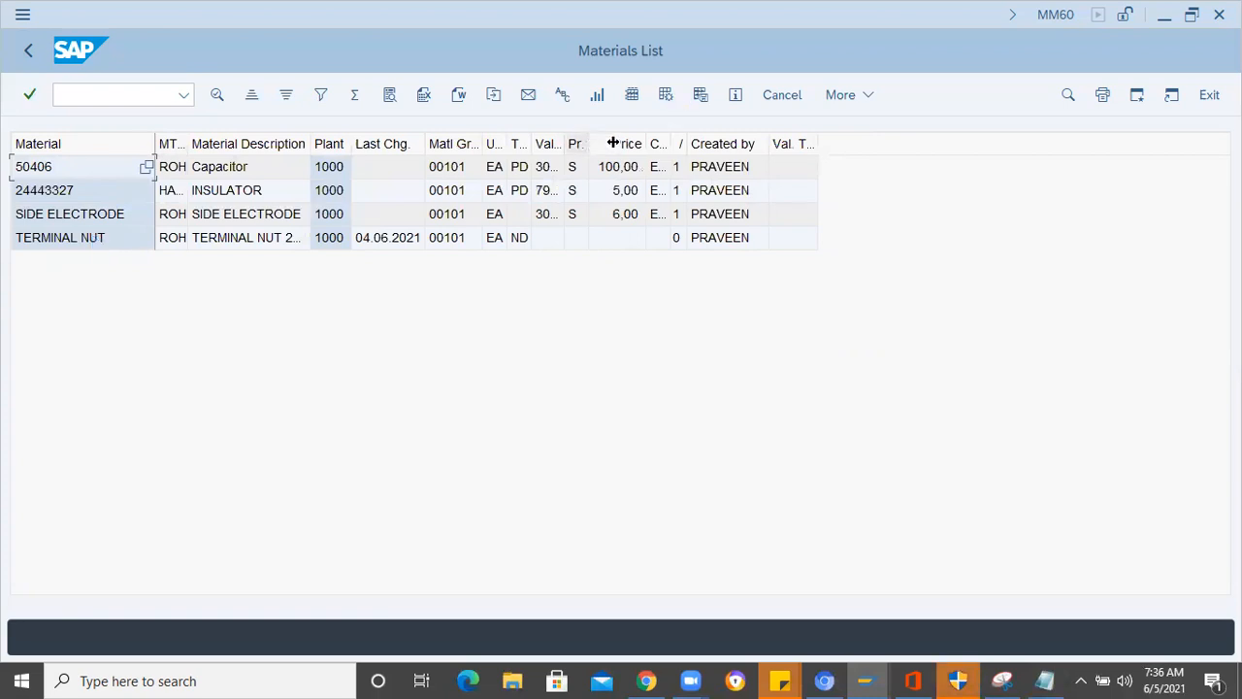
{"action": "left_click_drag", "start_coordinate": [613, 143], "coordinate": [627, 150]}
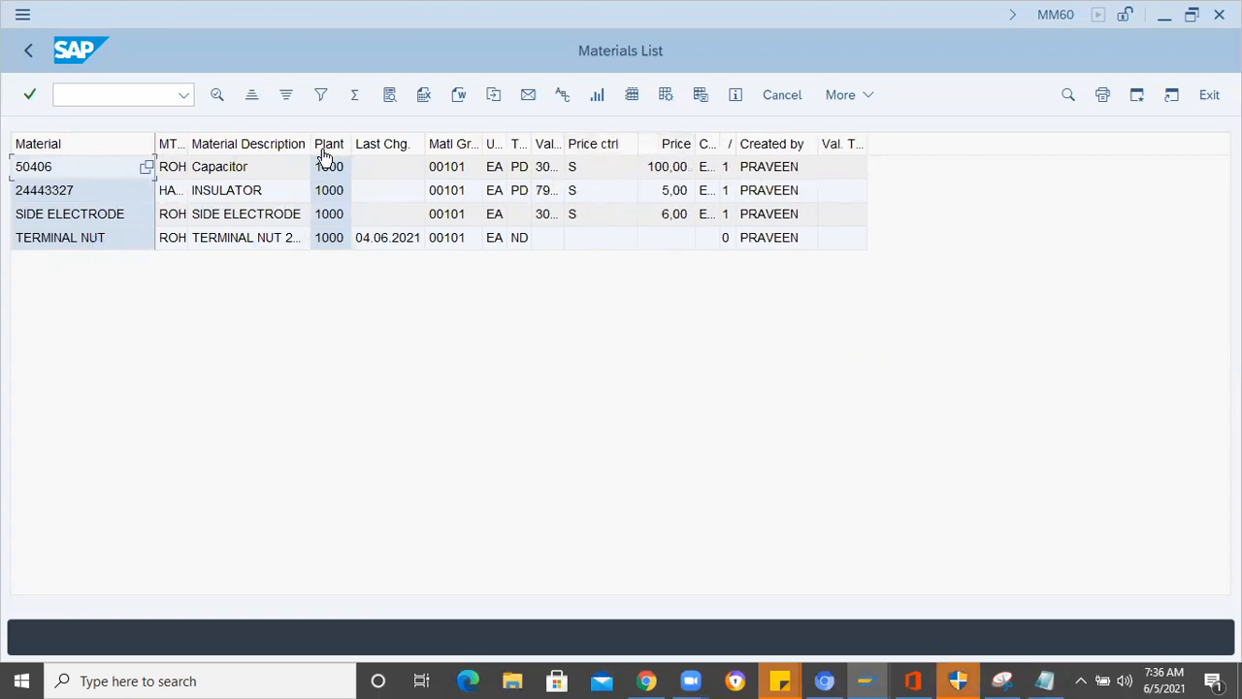
{"action": "left_click_drag", "start_coordinate": [312, 144], "coordinate": [358, 213]}
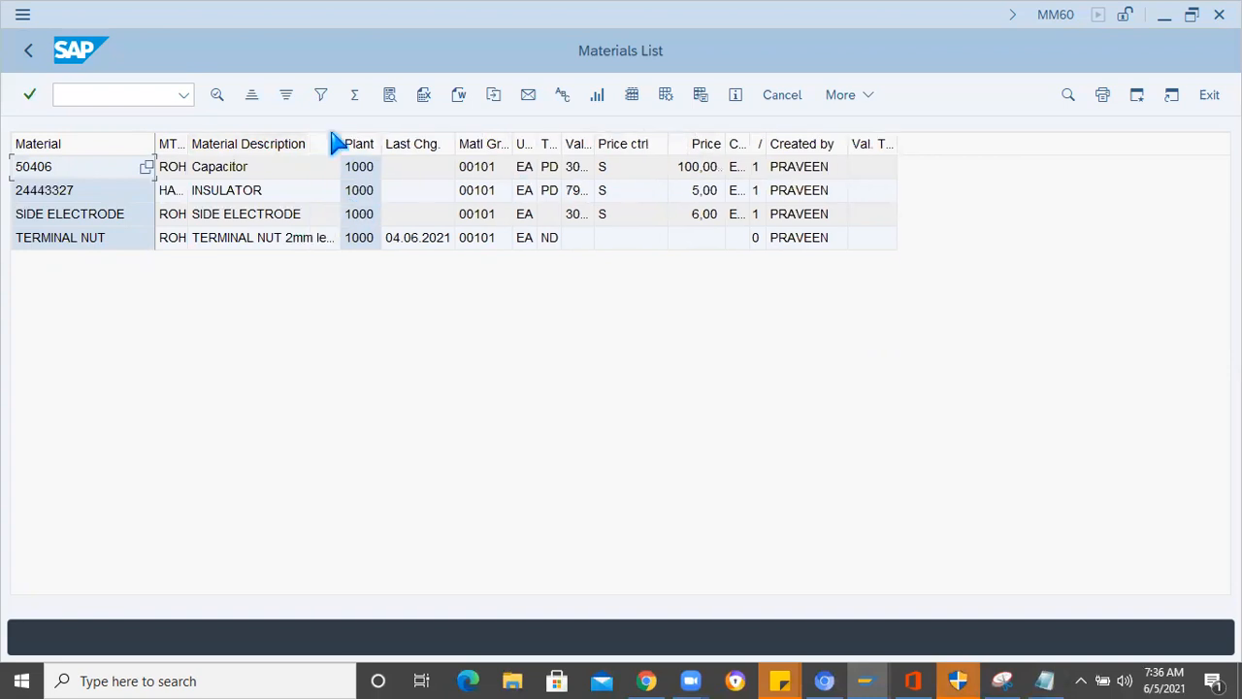
- Leave the Materials List report with /n and return to SAP Easy Access
{"action": "left_click", "coordinate": [82, 90]}
{"action": "type", "text": "/n"}
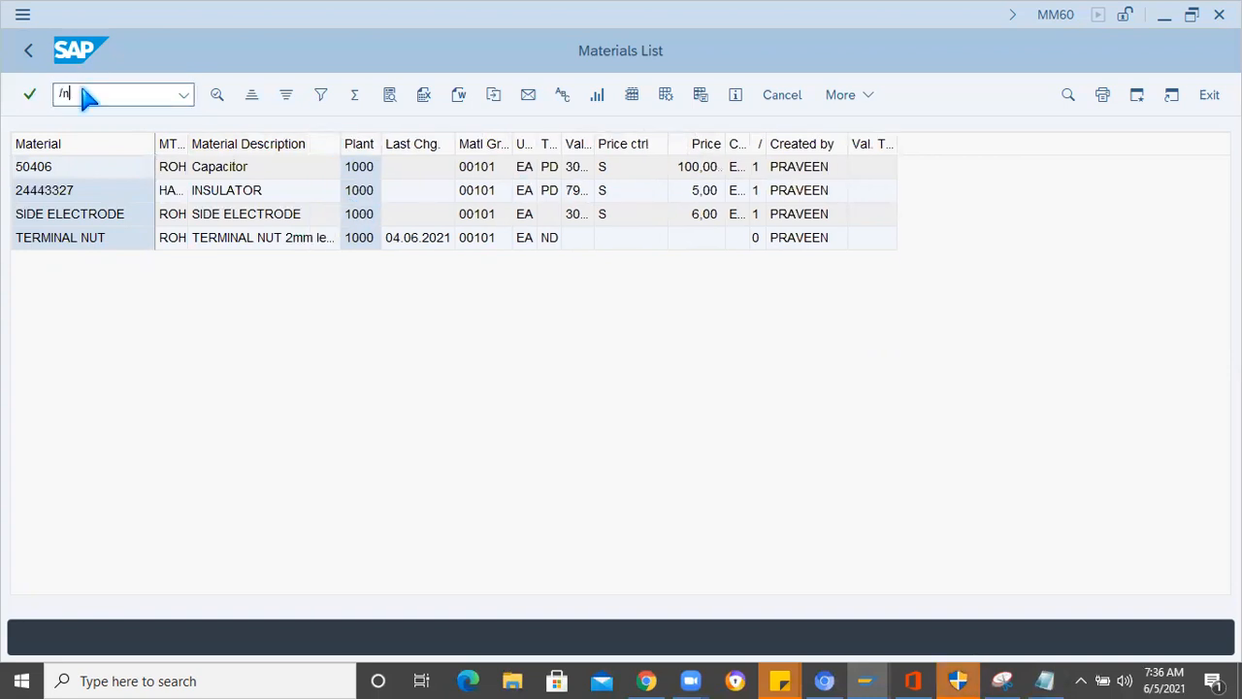
{"action": "key", "text": "Return"}
{"action": "type", "text": "CS01"}
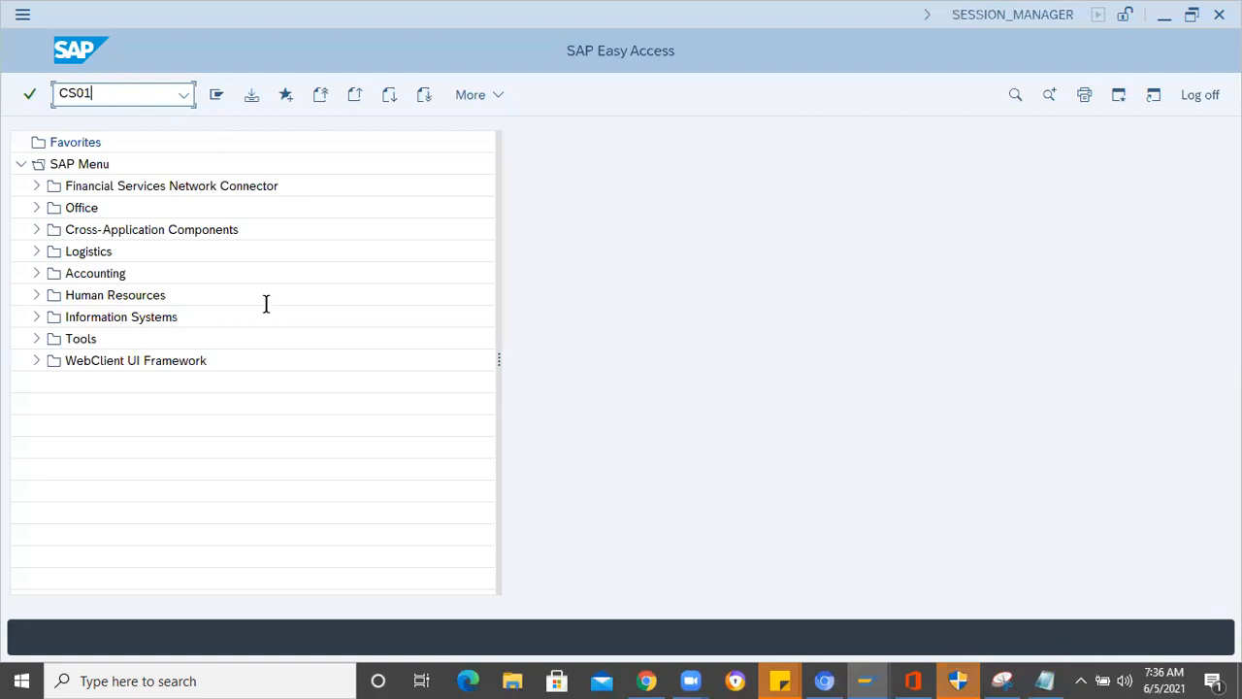
{"action": "key", "text": "alt+Tab"}
{"action": "left_click", "coordinate": [254, 256]}
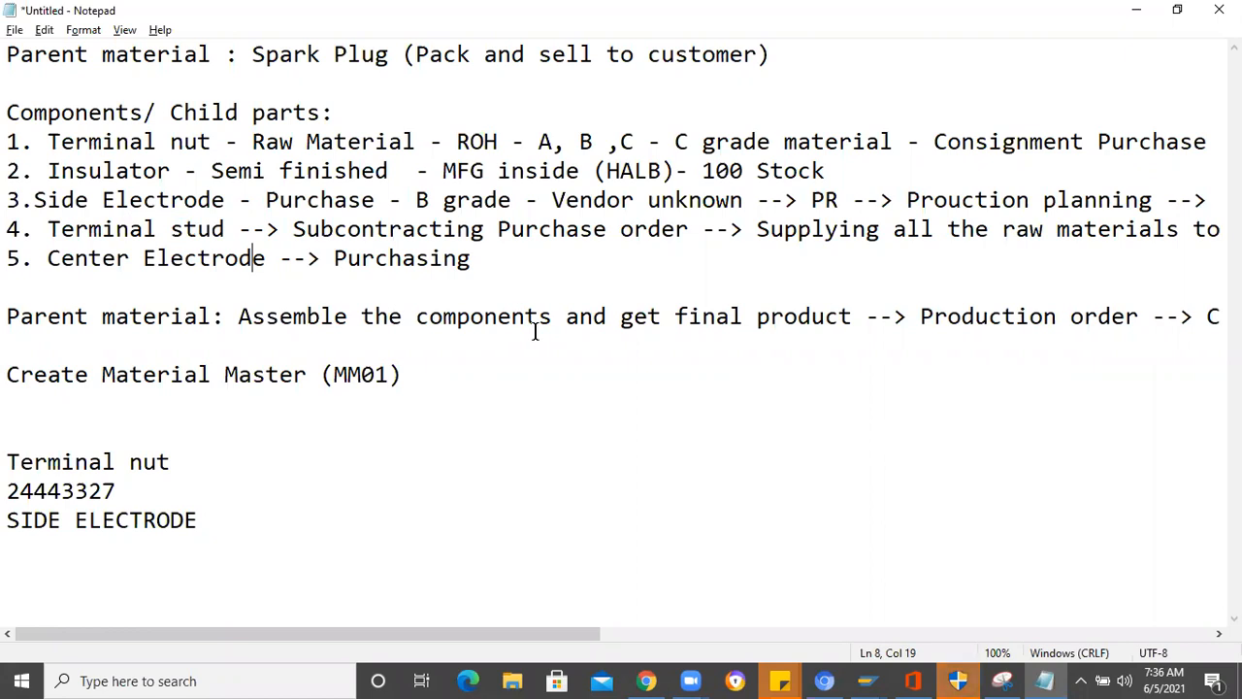
{"action": "key", "text": "alt+Tab"}
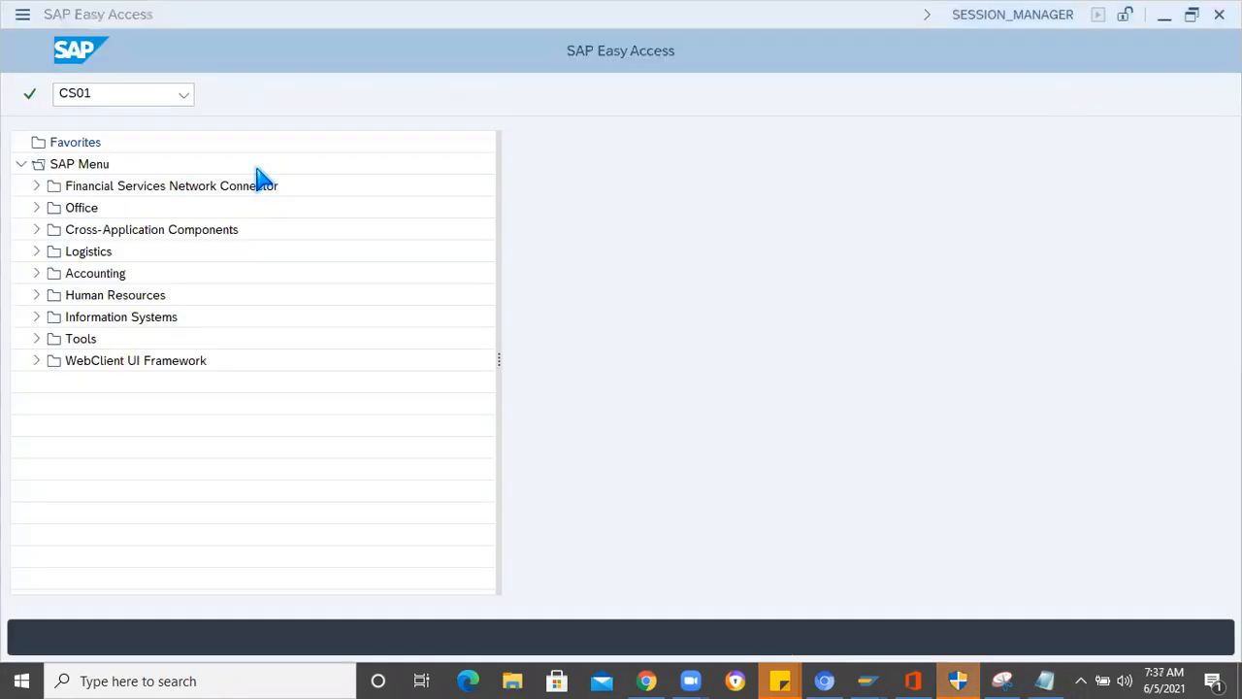
- Open the Create Material initial screen with transaction mm01
{"action": "left_click", "coordinate": [95, 93]}
{"action": "type", "text": "mm01"}
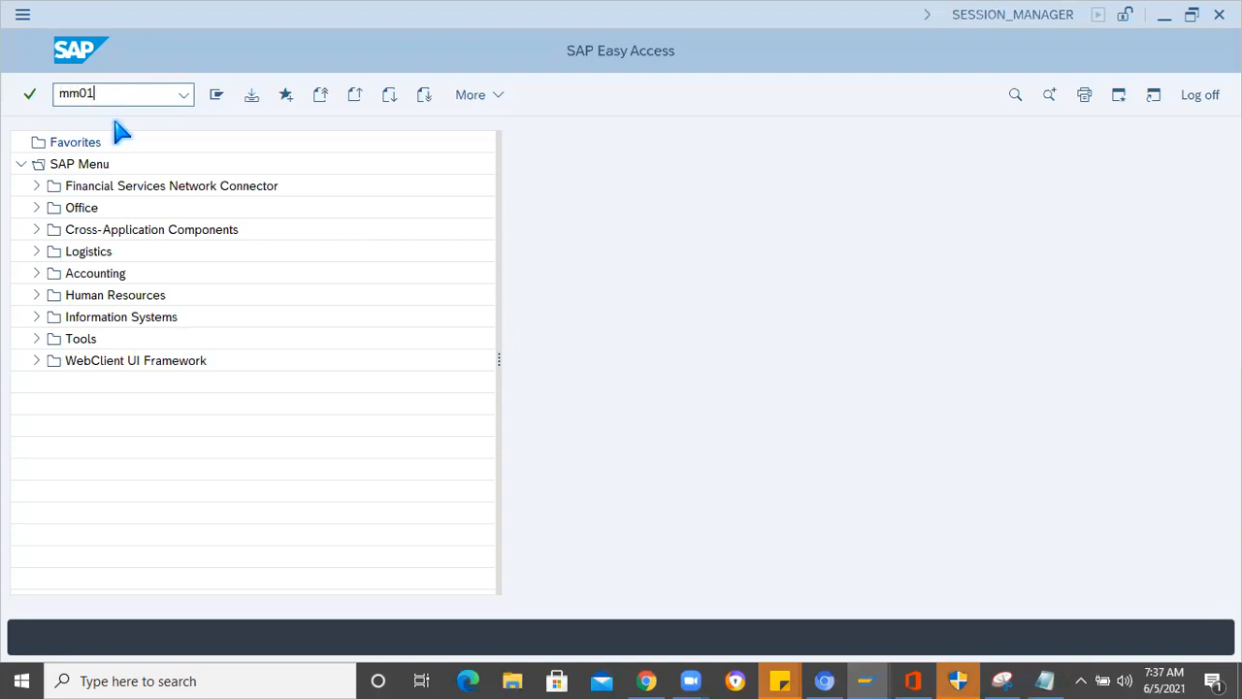
{"action": "key", "text": "Return"}
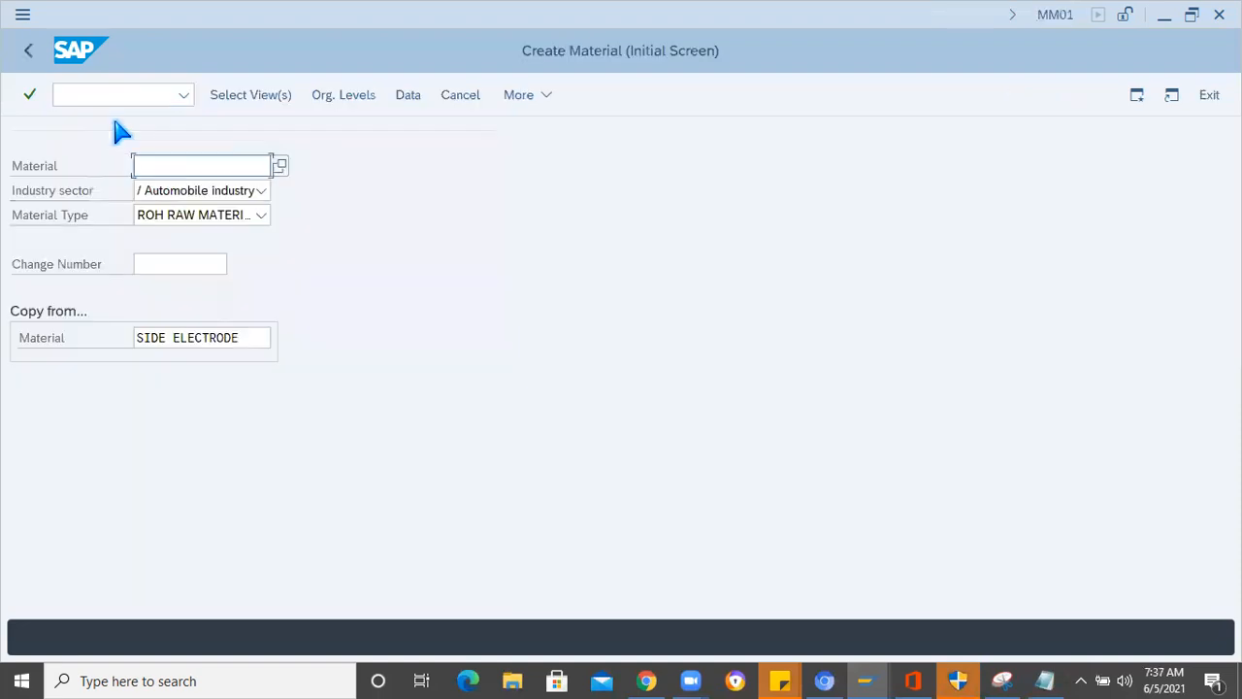
- Set the material type to FERT FINISHED PRODUCT-A1, clear the copy-from material and submit without a material number
{"action": "left_click", "coordinate": [262, 215]}
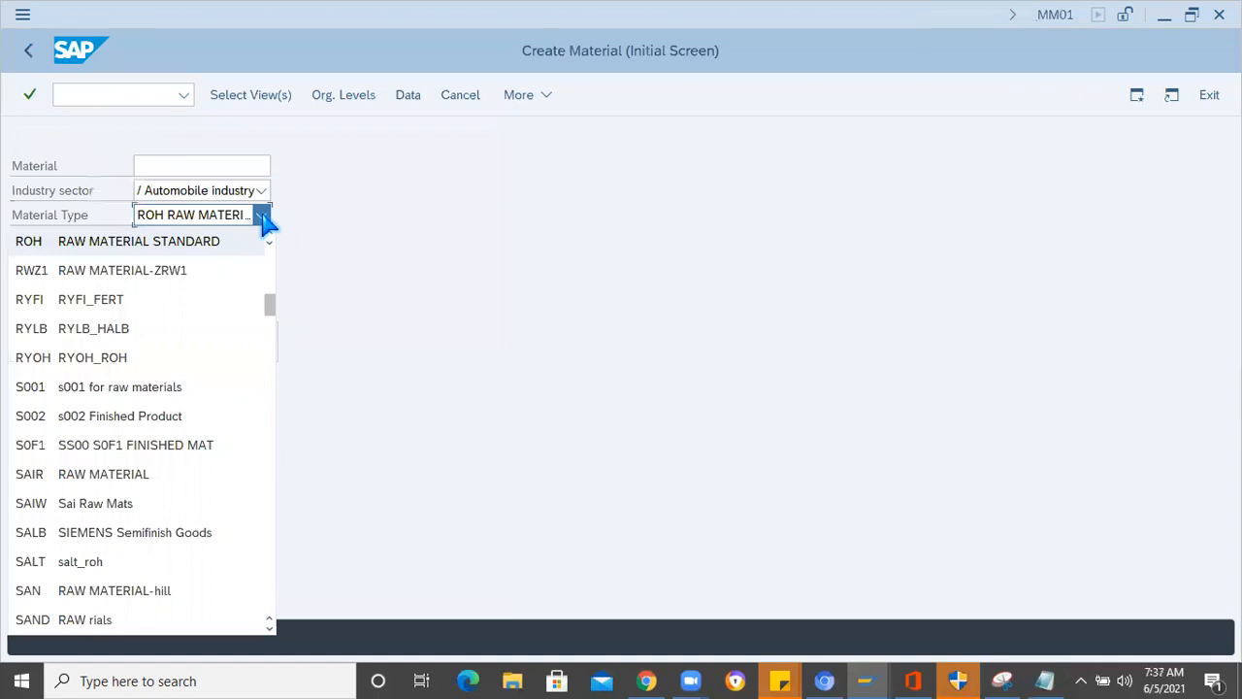
{"action": "key", "text": "f"}
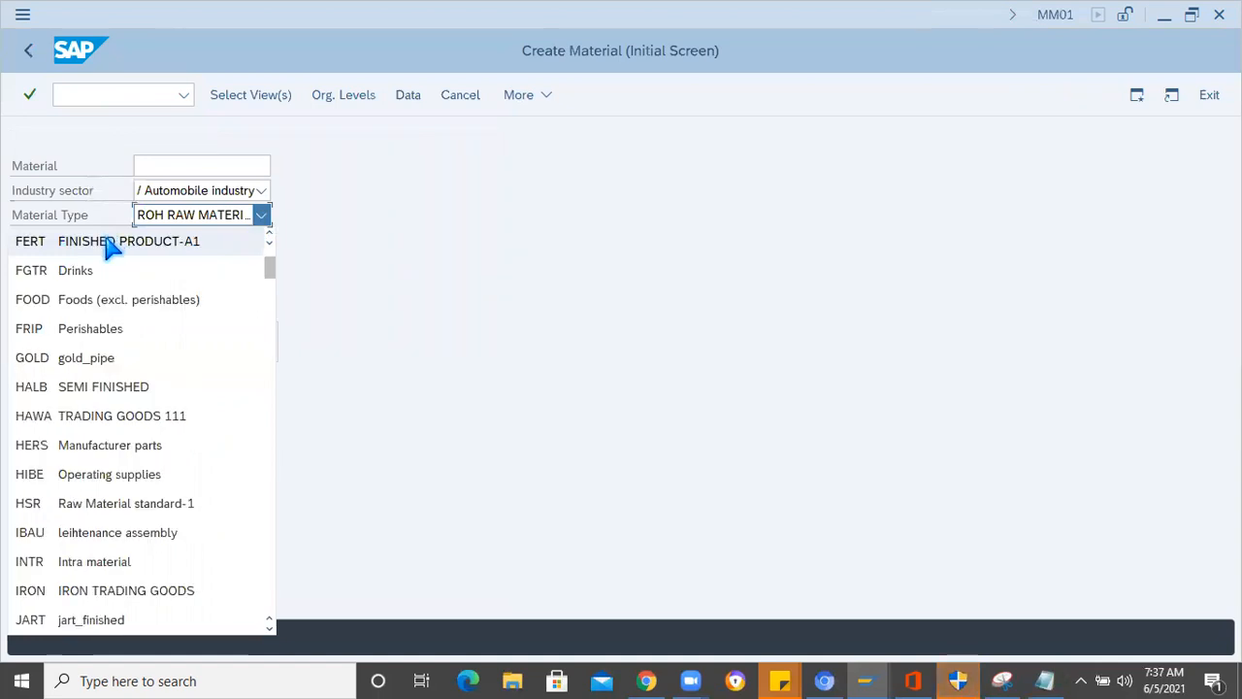
{"action": "left_click", "coordinate": [105, 240]}
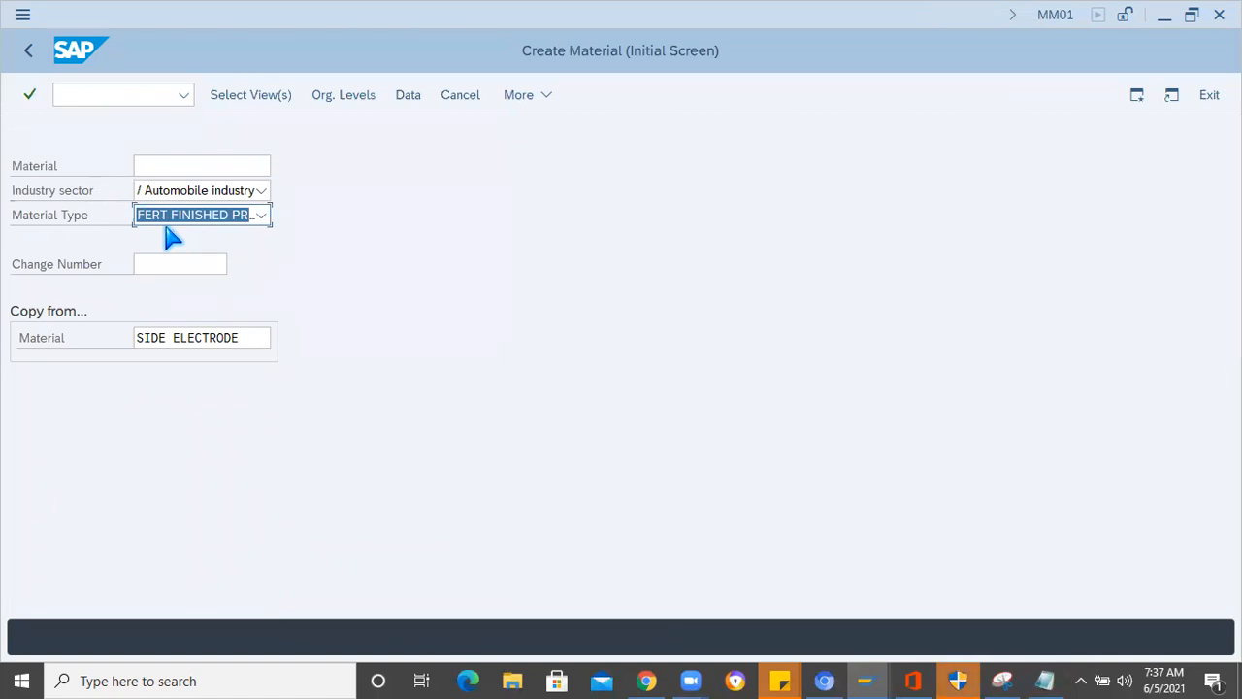
{"action": "left_click", "coordinate": [57, 339]}
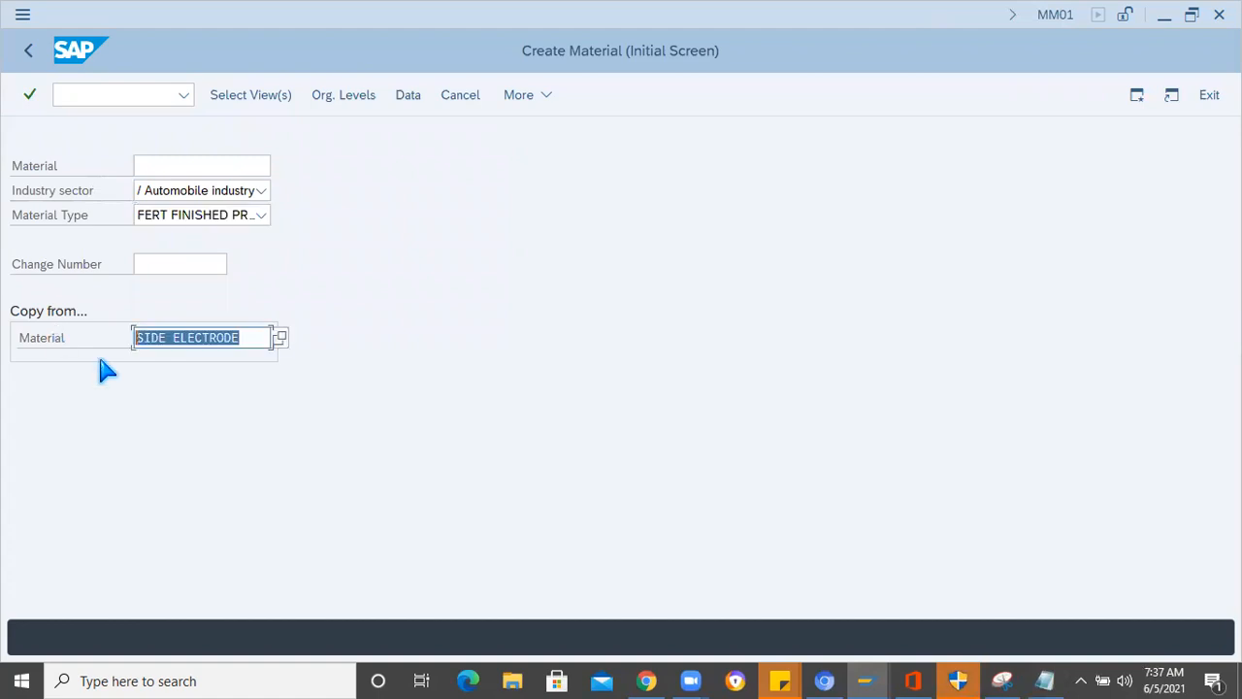
{"action": "key", "text": "BackSpace"}
{"action": "key", "text": "Return"}
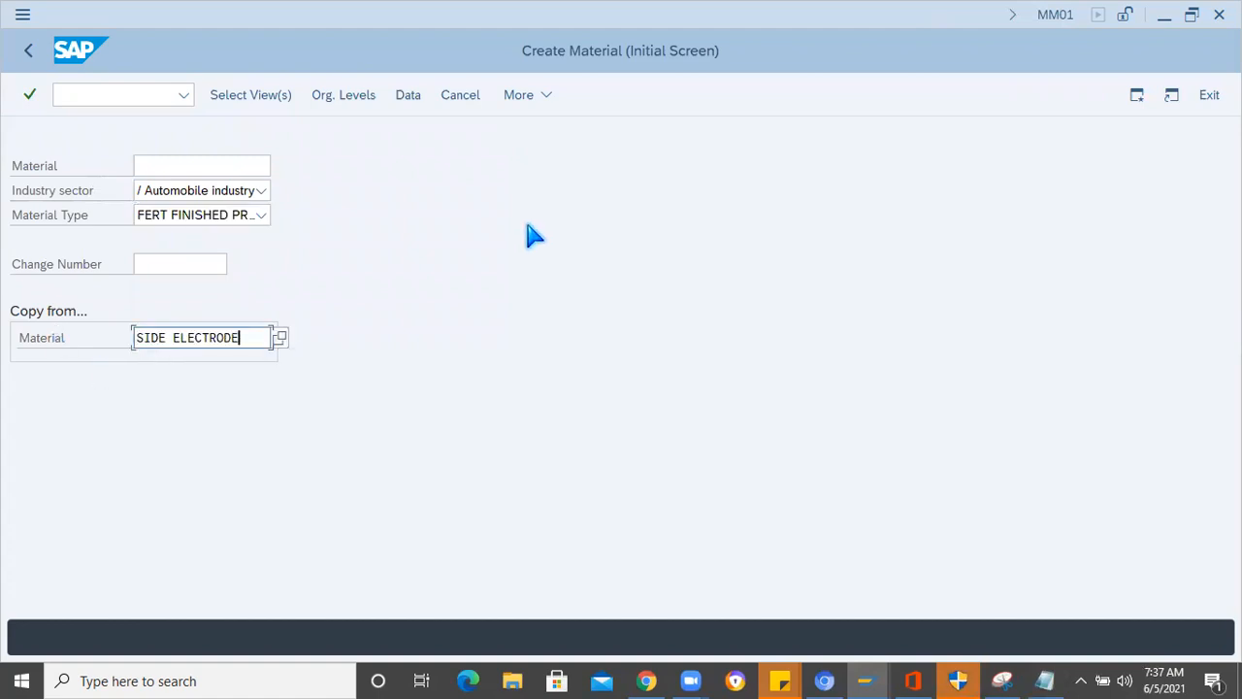
{"action": "left_click", "coordinate": [51, 347]}
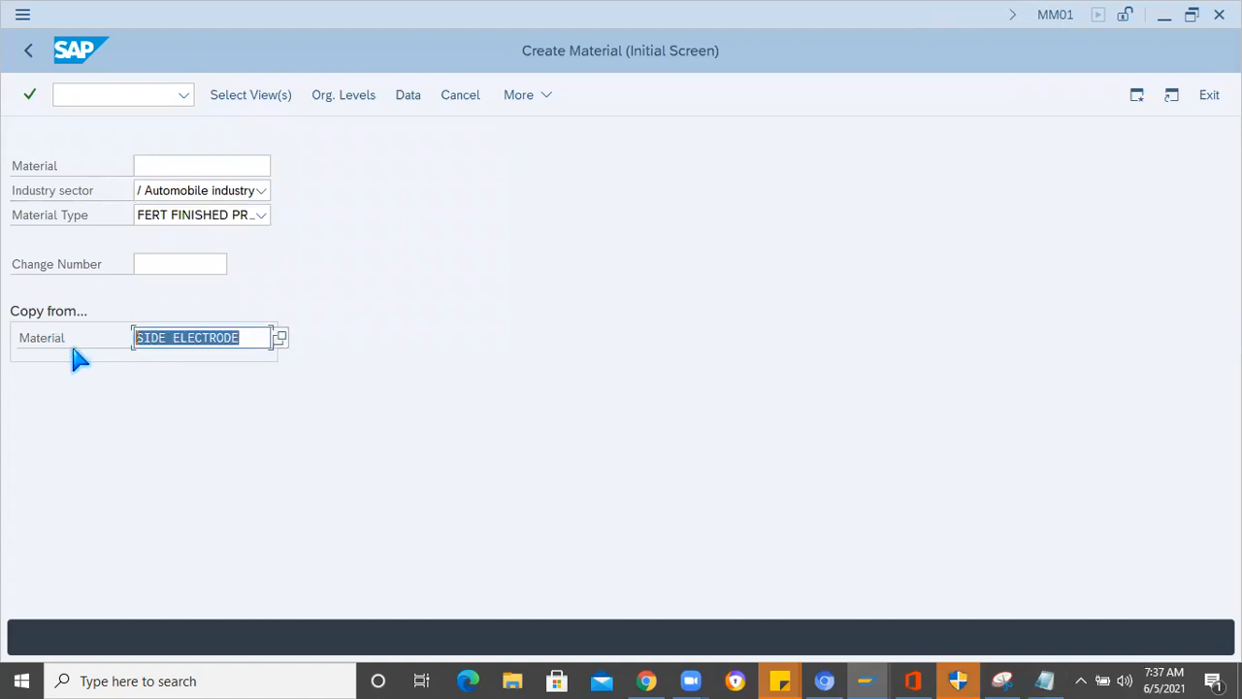
{"action": "key", "text": "BackSpace"}
{"action": "key", "text": "Return"}
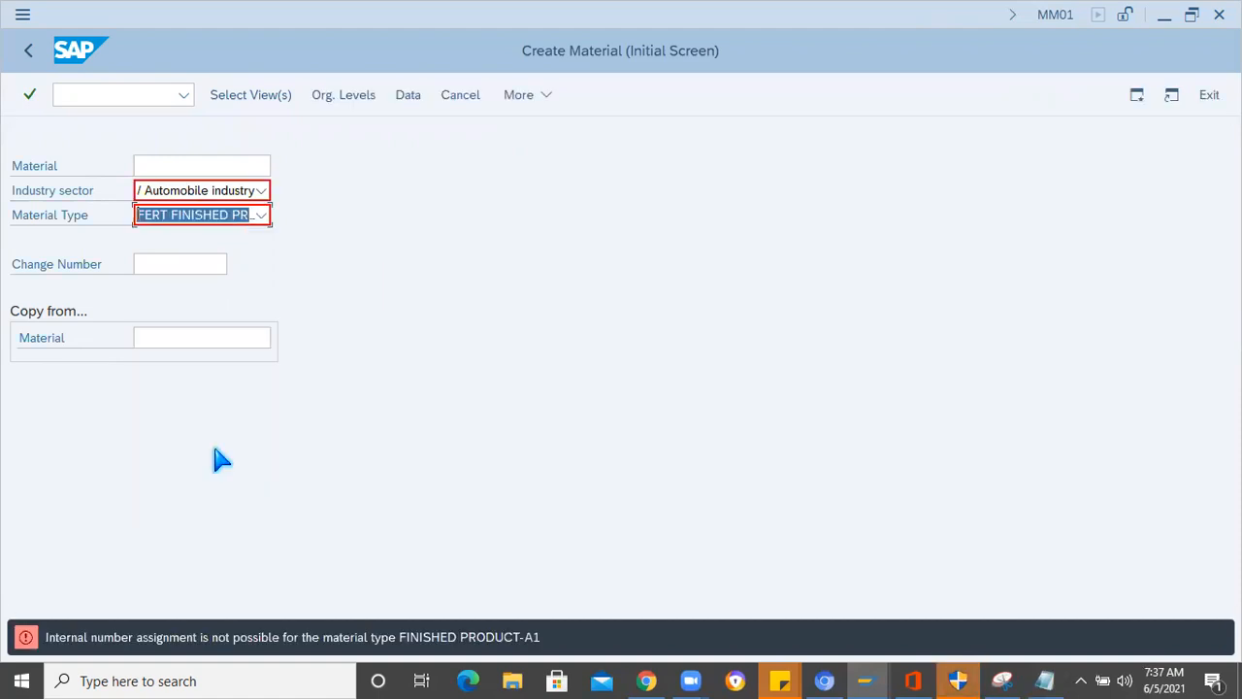
- Read the help for the number assignment error and close it
{"action": "double_click", "coordinate": [167, 638]}
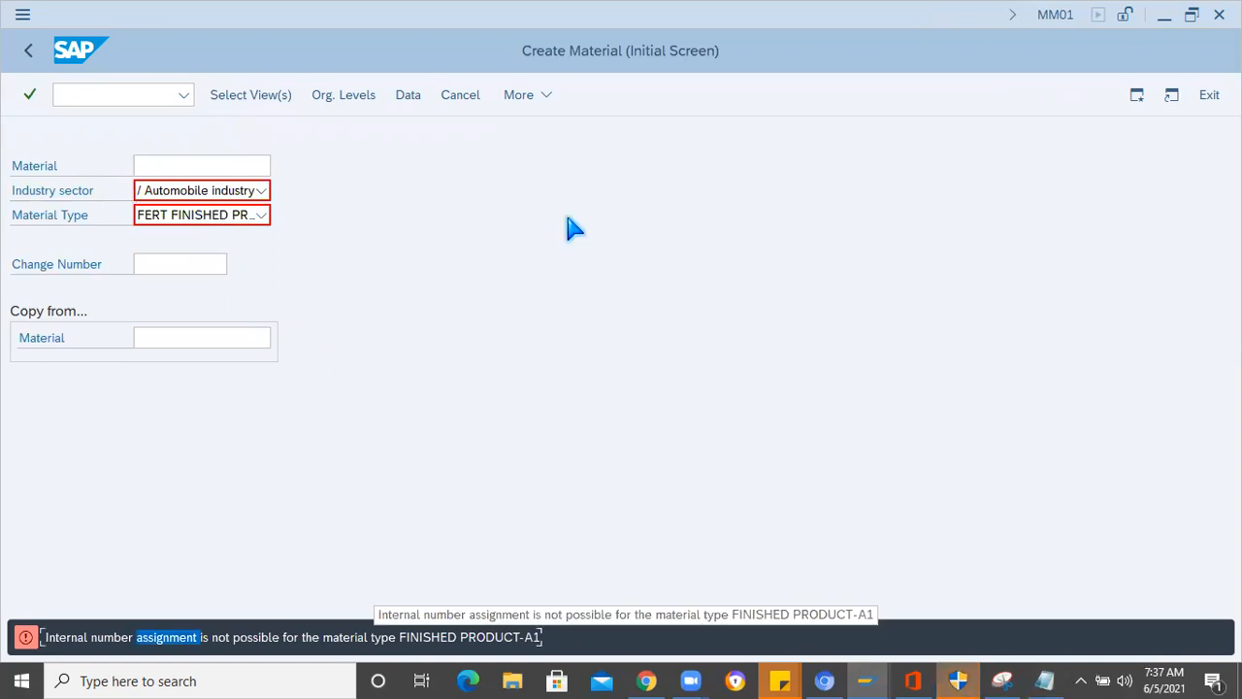
{"action": "left_click", "coordinate": [589, 186]}
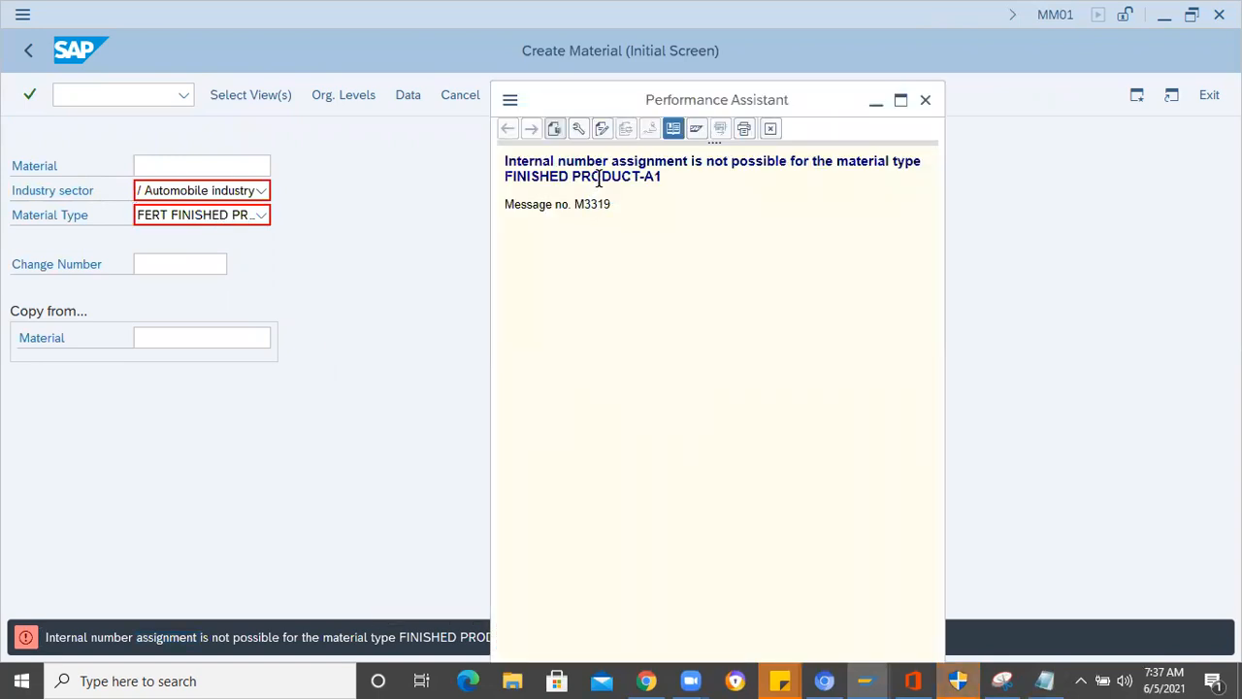
{"action": "left_click", "coordinate": [926, 101]}
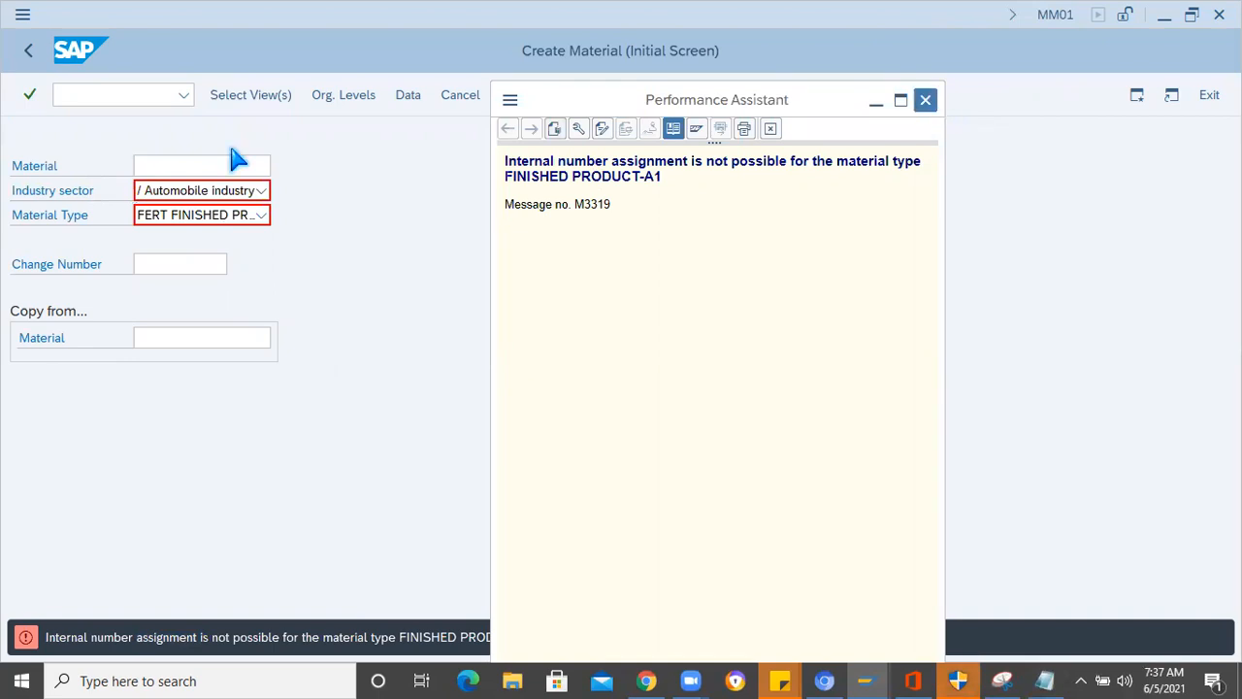
- Try to create the finished product with material number SPARK PLUG, and check the help for the resulting message
{"action": "left_click", "coordinate": [183, 167]}
{"action": "type", "text": "SPARK PLUG"}
{"action": "key", "text": "Return"}
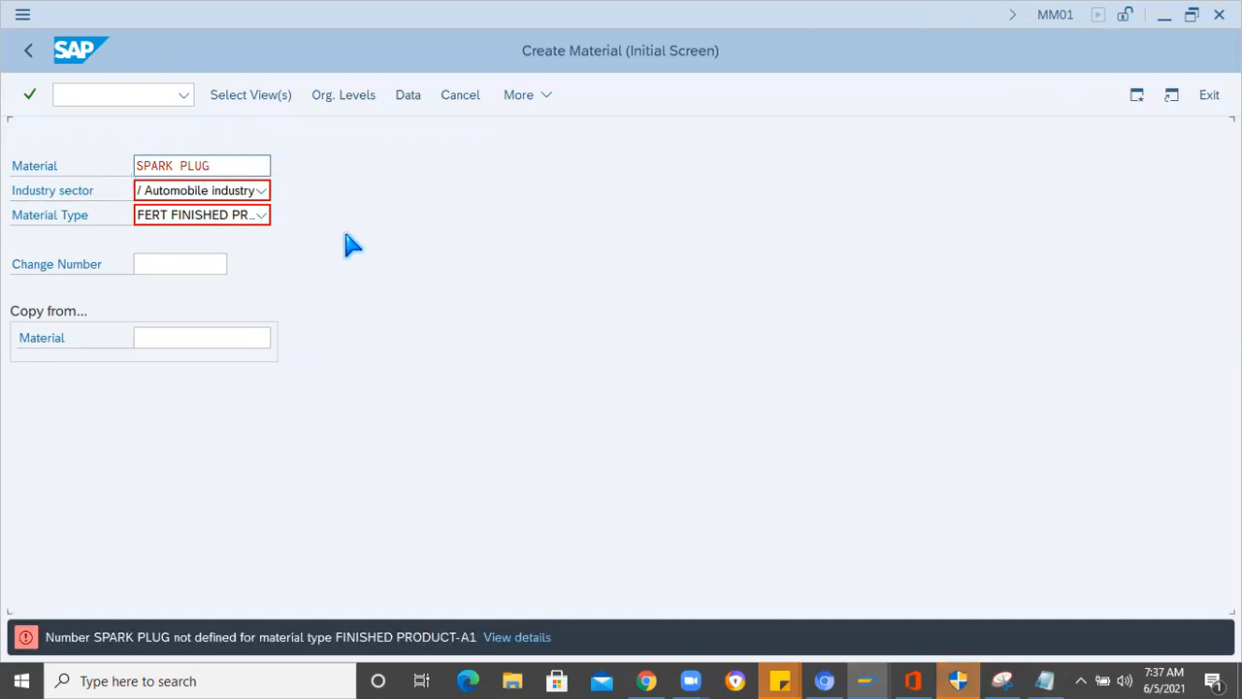
{"action": "key", "text": "F1"}
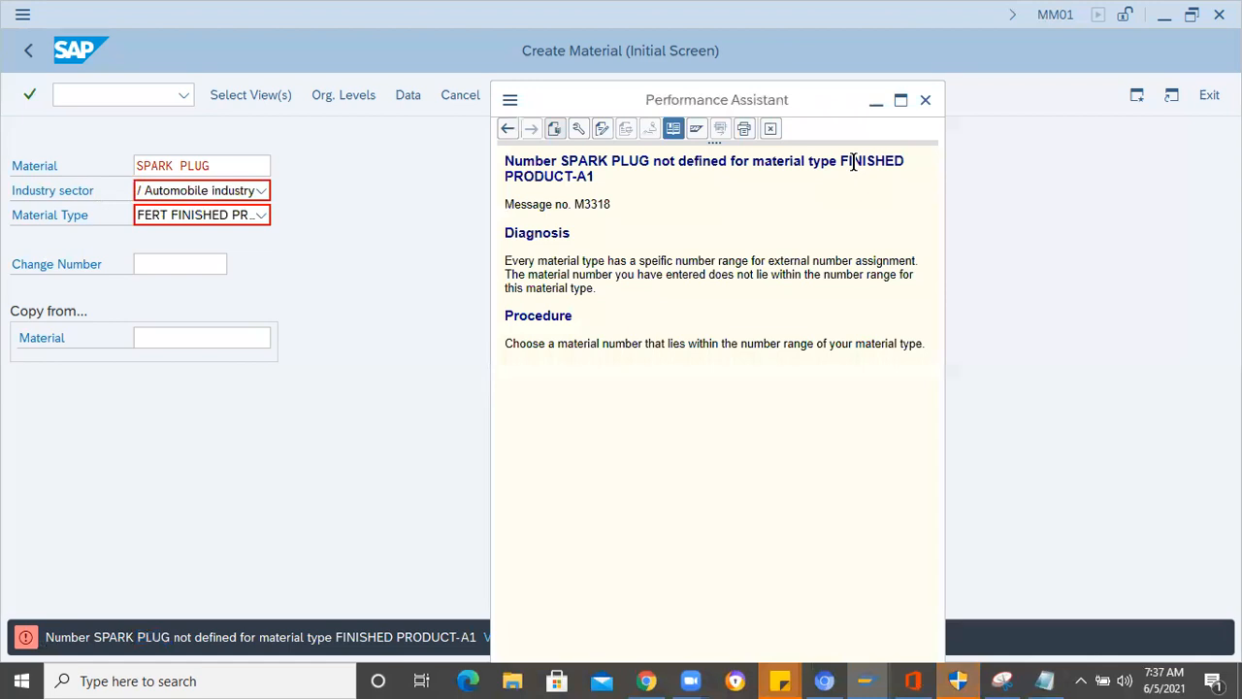
{"action": "left_click", "coordinate": [927, 101]}
- Try to create the finished product with material number 6789_123 instead
{"action": "left_click_drag", "start_coordinate": [219, 165], "coordinate": [43, 170]}
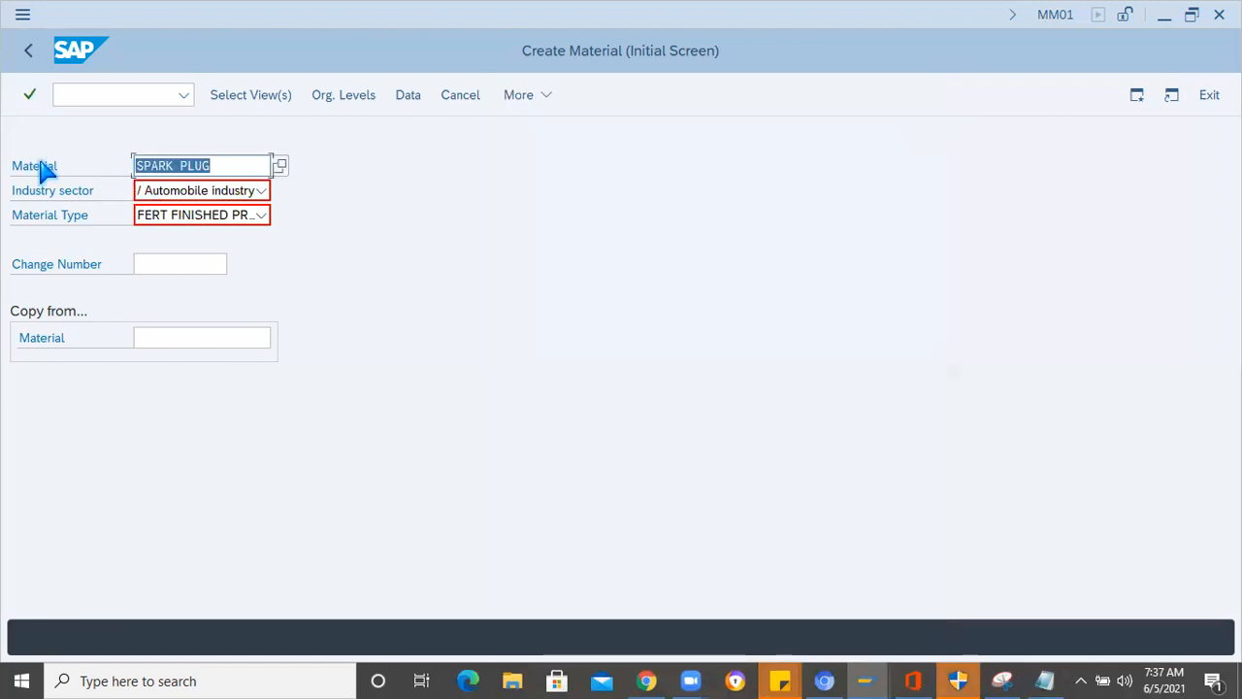
{"action": "type", "text": "6789_123"}
{"action": "key", "text": "Return"}
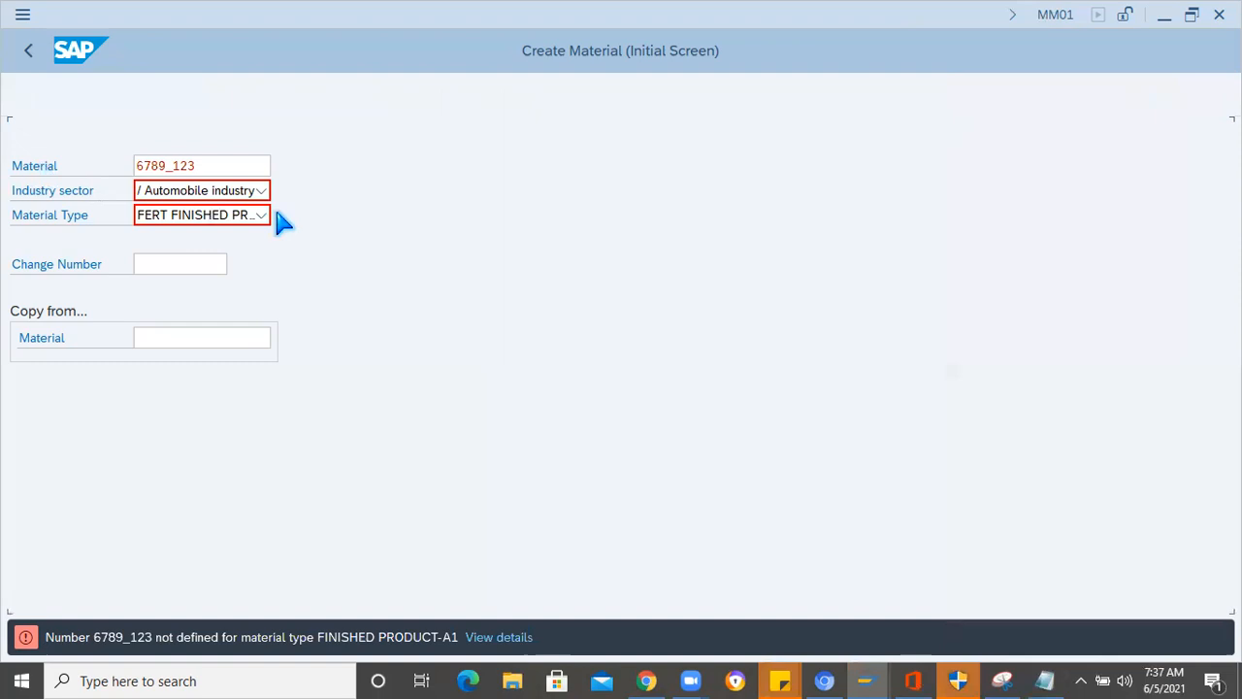
- Try to create the finished product with material number 678090, and read the help for the resulting message
{"action": "left_click", "coordinate": [210, 168]}
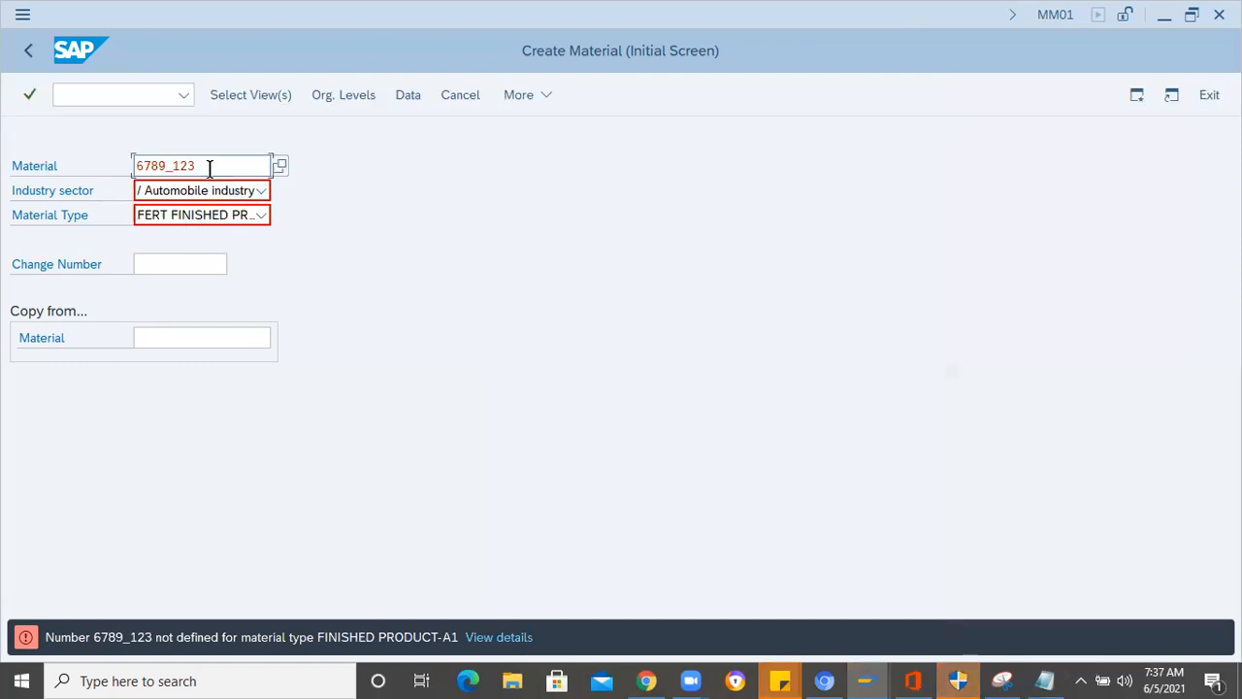
{"action": "key", "text": "BackSpace"}
{"action": "key", "text": "BackSpace"}
{"action": "key", "text": "BackSpace"}
{"action": "key", "text": "BackSpace"}
{"action": "key", "text": "BackSpace"}
{"action": "type", "text": "090"}
{"action": "key", "text": "Return"}
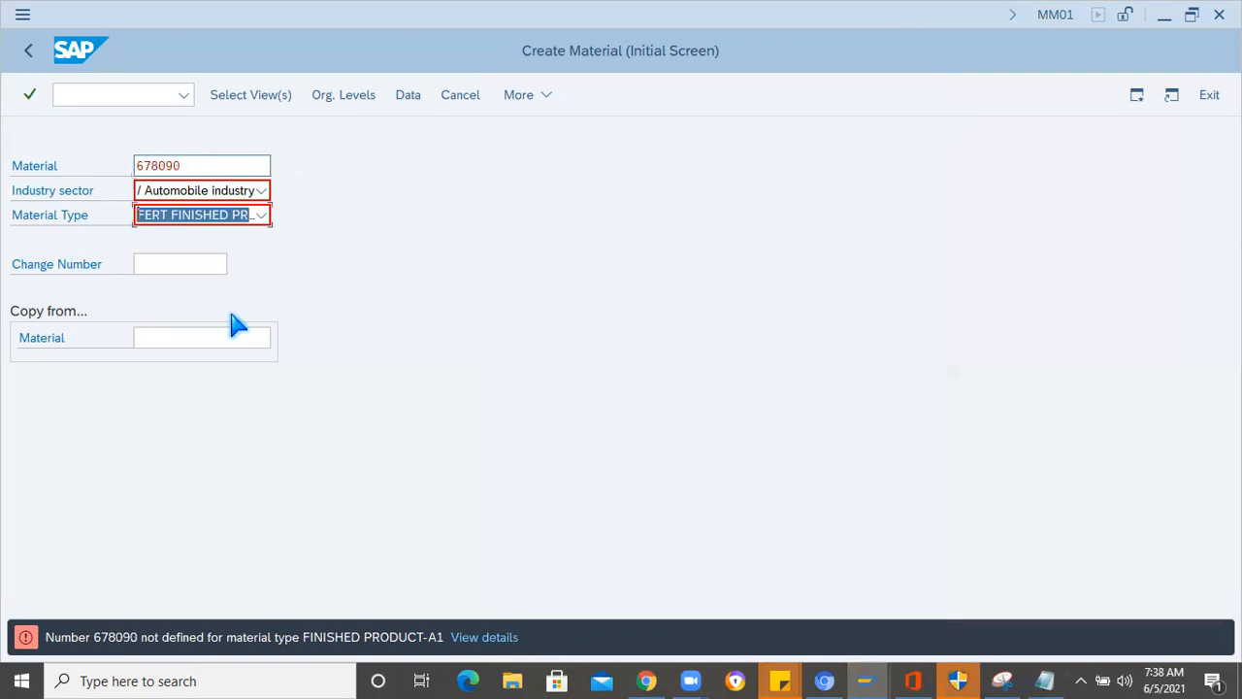
{"action": "double_click", "coordinate": [218, 637]}
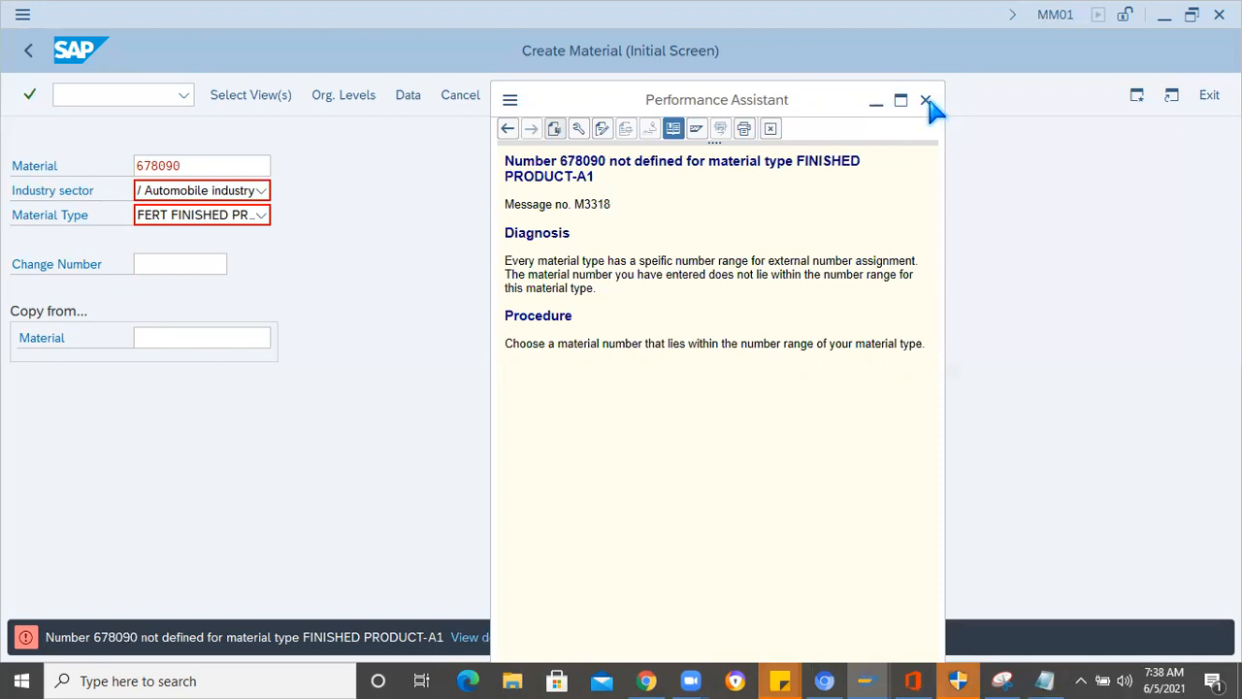
- Clear the material number and leave material creation for the customizing structure with the command /nspro
{"action": "left_click", "coordinate": [191, 165]}
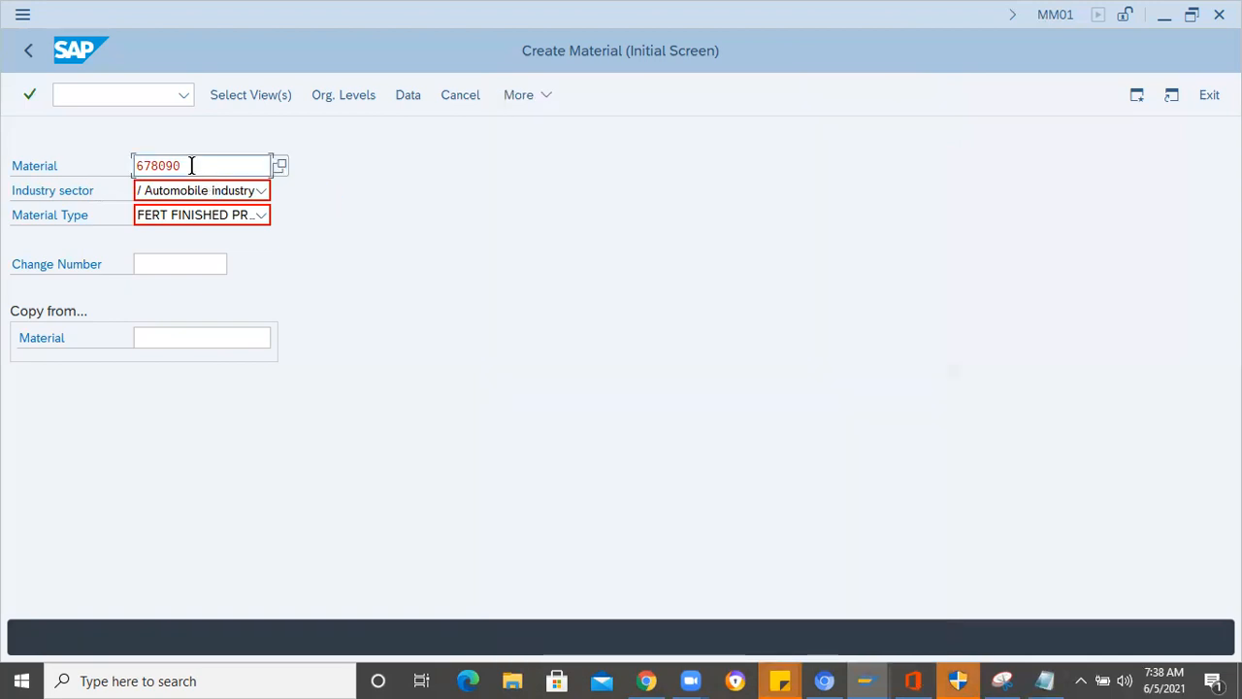
{"action": "key", "text": "BackSpace"}
{"action": "key", "text": "BackSpace"}
{"action": "key", "text": "BackSpace"}
{"action": "key", "text": "BackSpace"}
{"action": "key", "text": "BackSpace"}
{"action": "key", "text": "BackSpace"}
{"action": "left_click", "coordinate": [97, 94]}
{"action": "type", "text": "/nspro"}
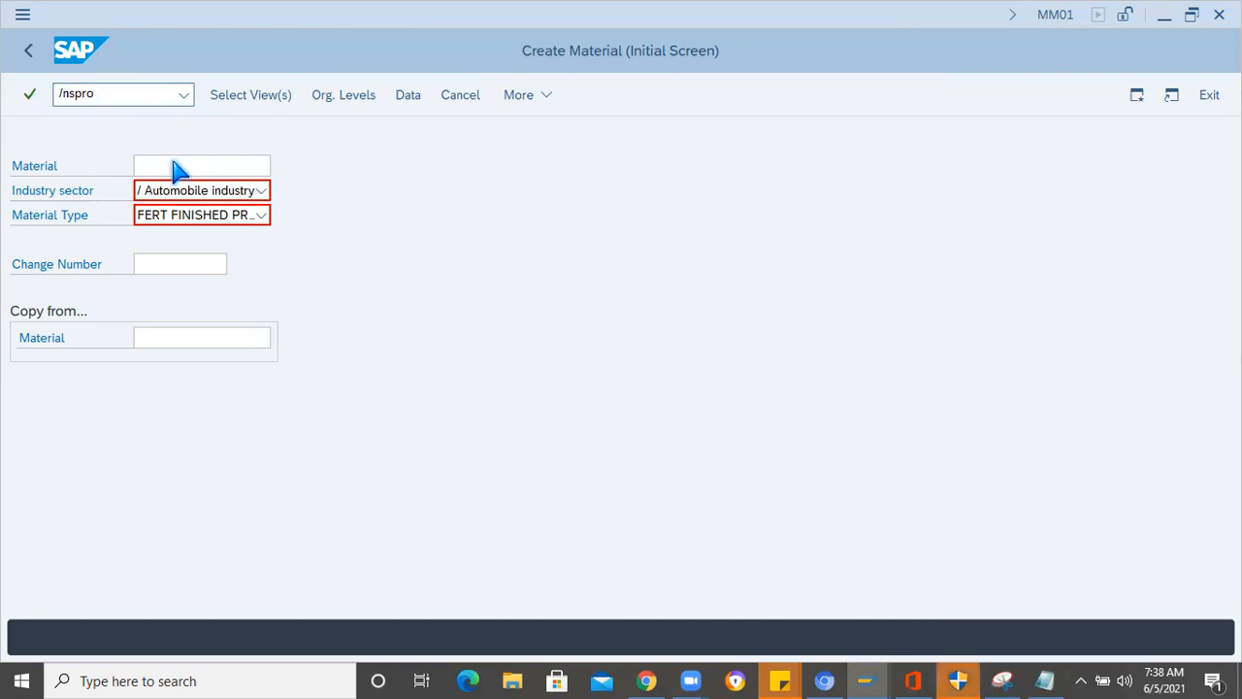
{"action": "key", "text": "Return"}
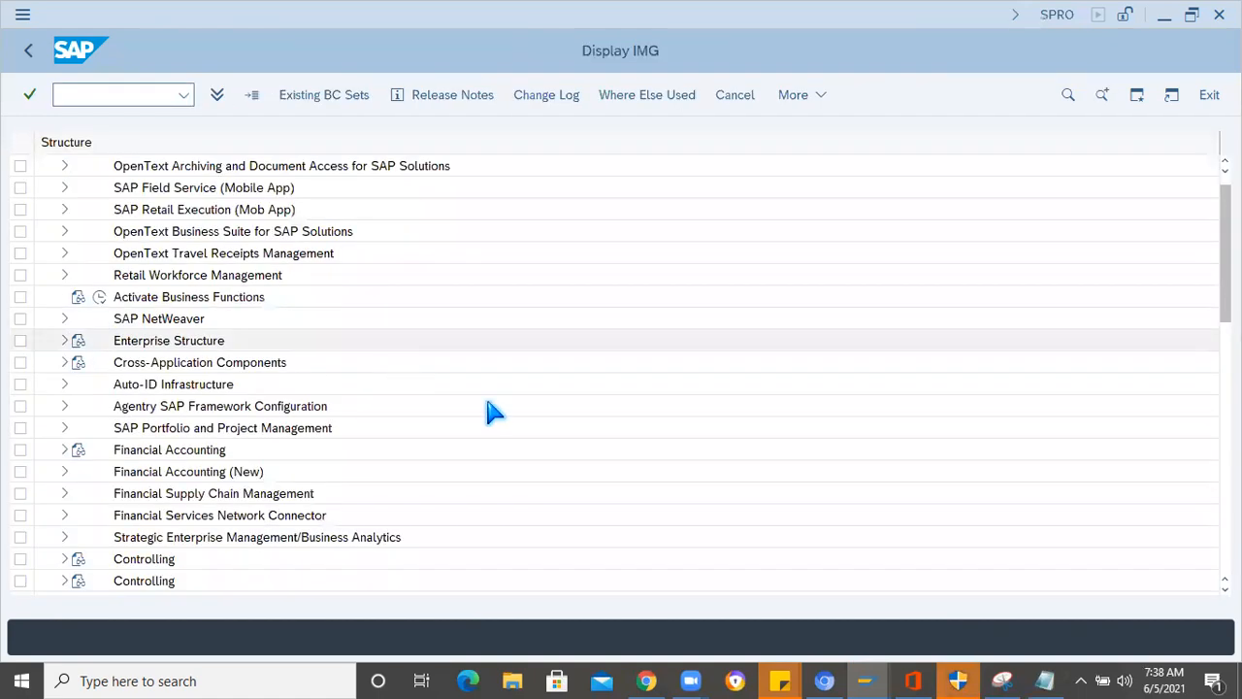
- Expand the Logistics - General node in the IMG structure
{"action": "scroll", "coordinate": [486, 410], "scroll_direction": "down", "scroll_amount": 1}
{"action": "scroll", "coordinate": [84, 443], "scroll_direction": "down", "scroll_amount": 3}
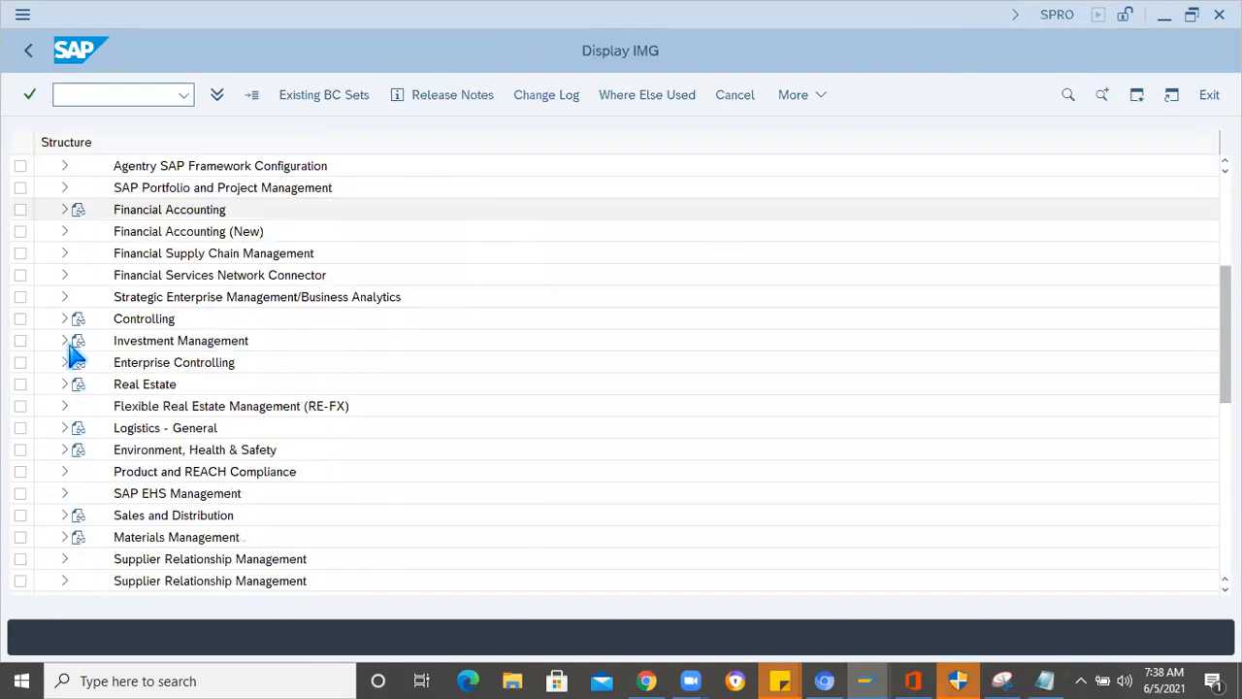
{"action": "scroll", "coordinate": [77, 320], "scroll_direction": "down", "scroll_amount": 2}
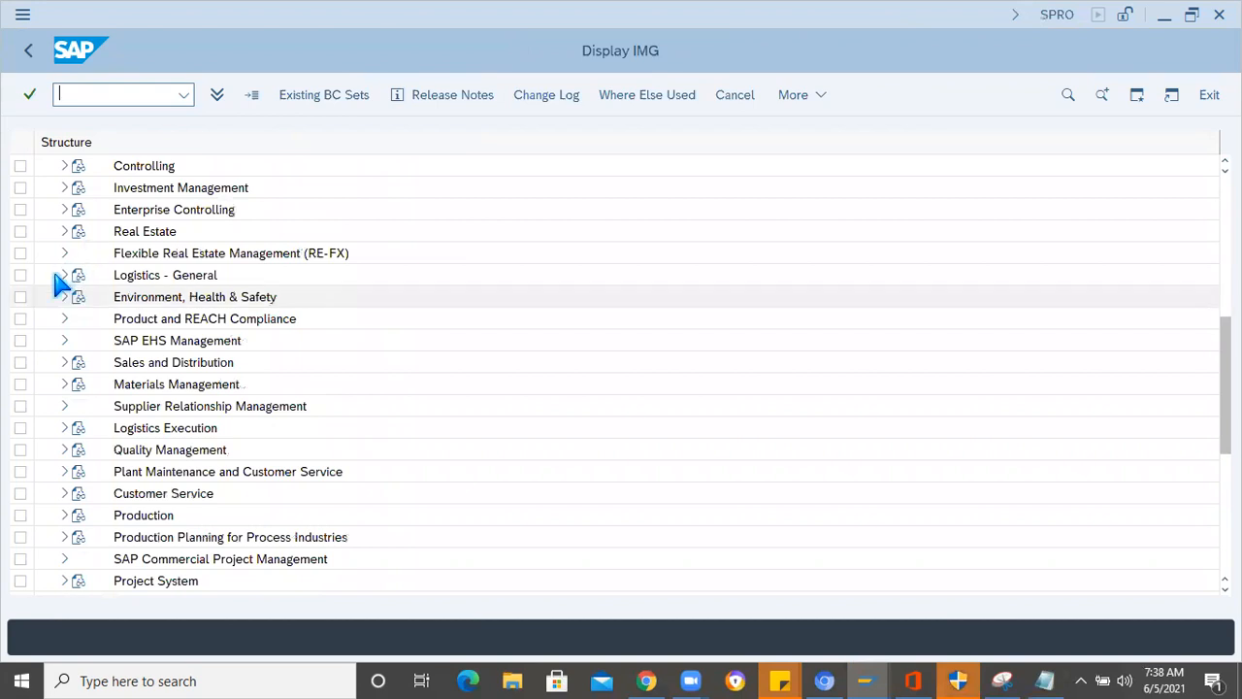
{"action": "left_click", "coordinate": [64, 276]}
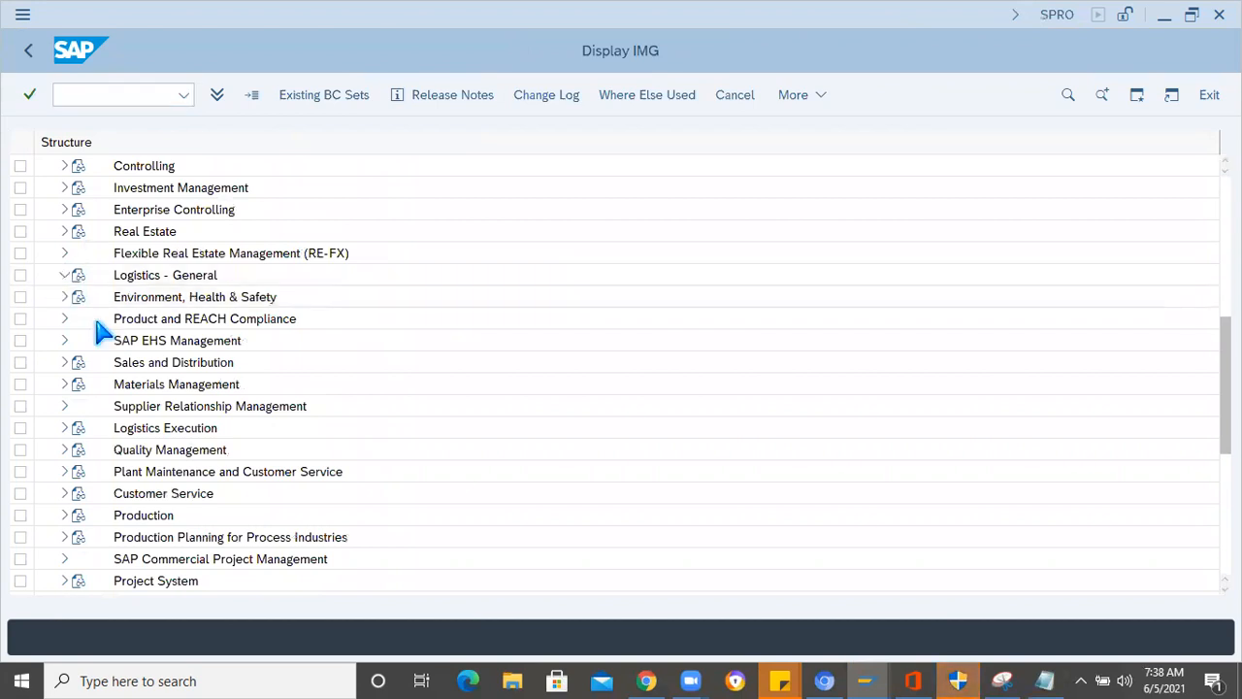
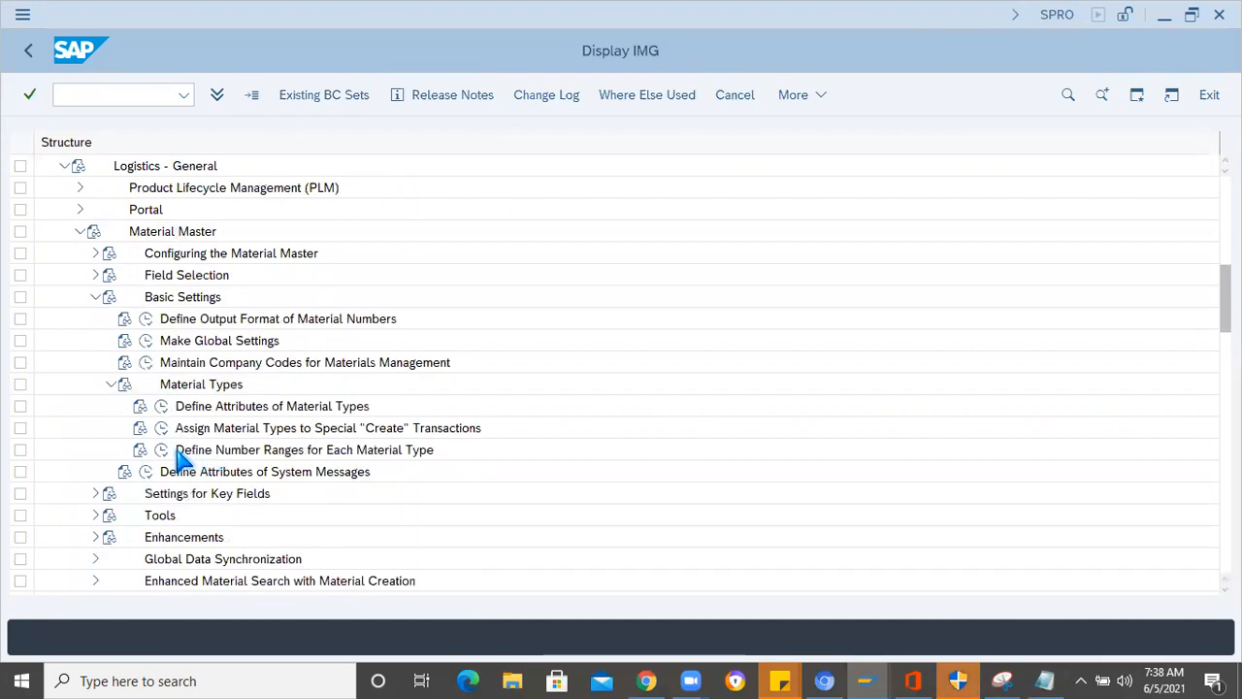
- In the number range groups for material types, search for FERT with a limit of 999 hits and go to the finished product entry
{"action": "left_click", "coordinate": [194, 454]}
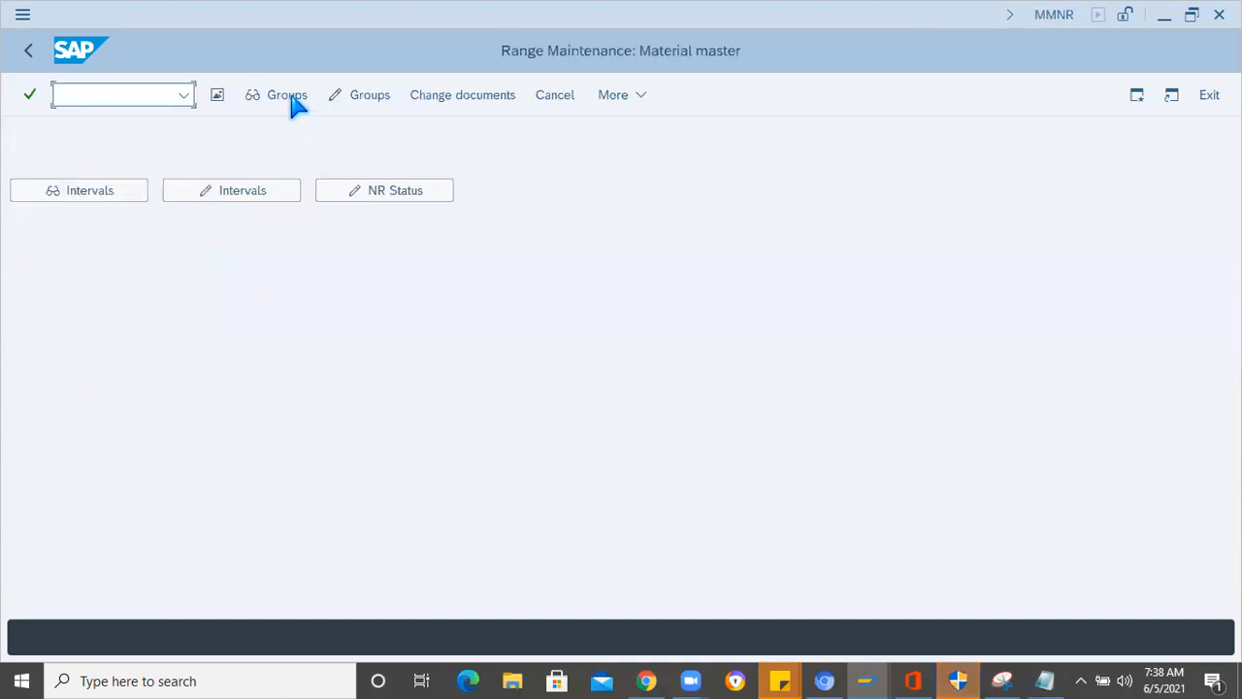
{"action": "left_click", "coordinate": [288, 97]}
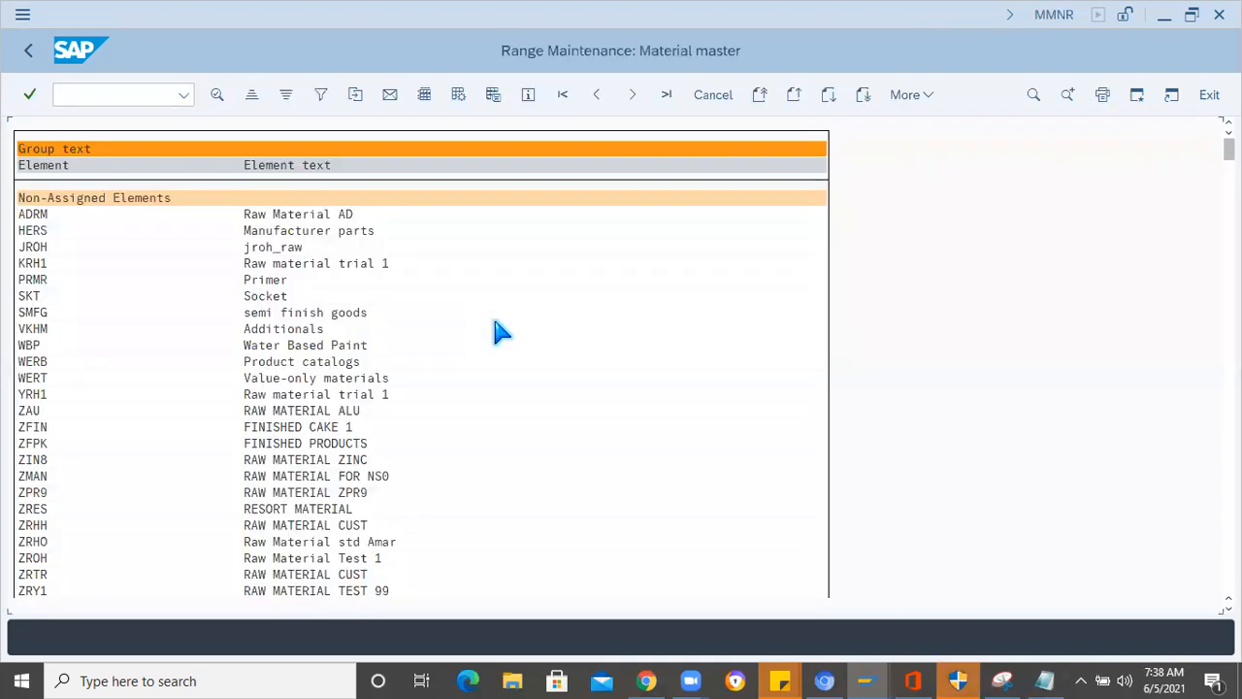
{"action": "key", "text": "ctrl+f"}
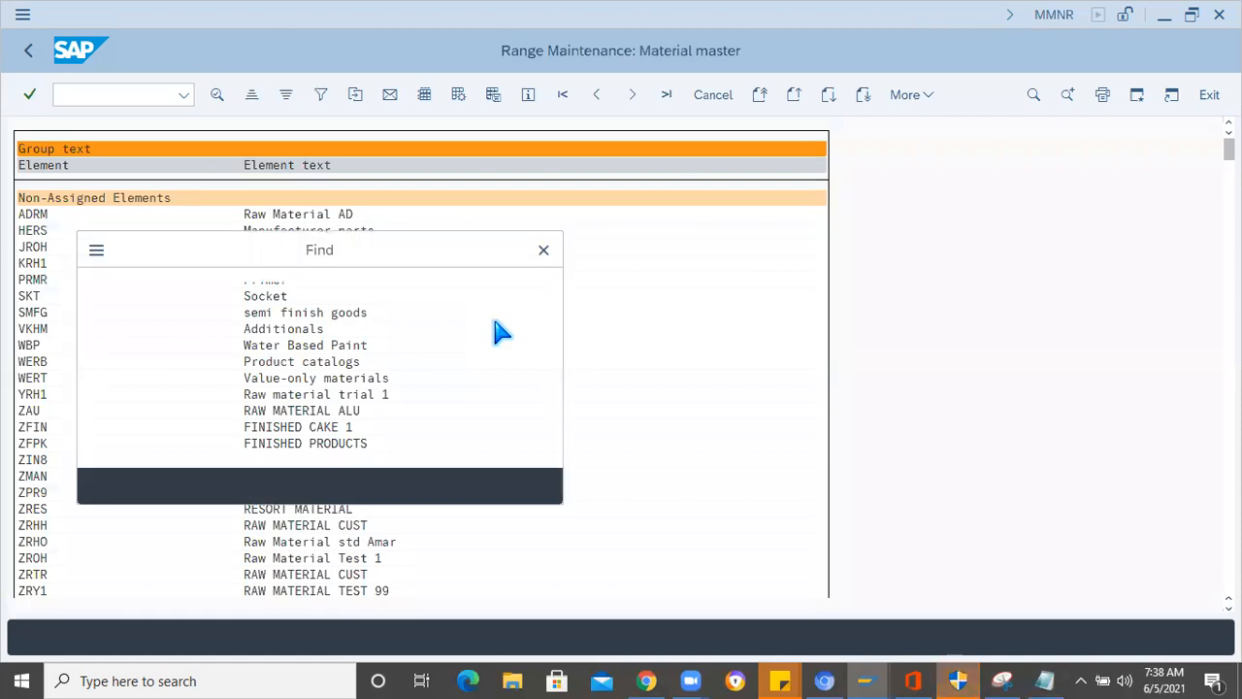
{"action": "type", "text": "FERT"}
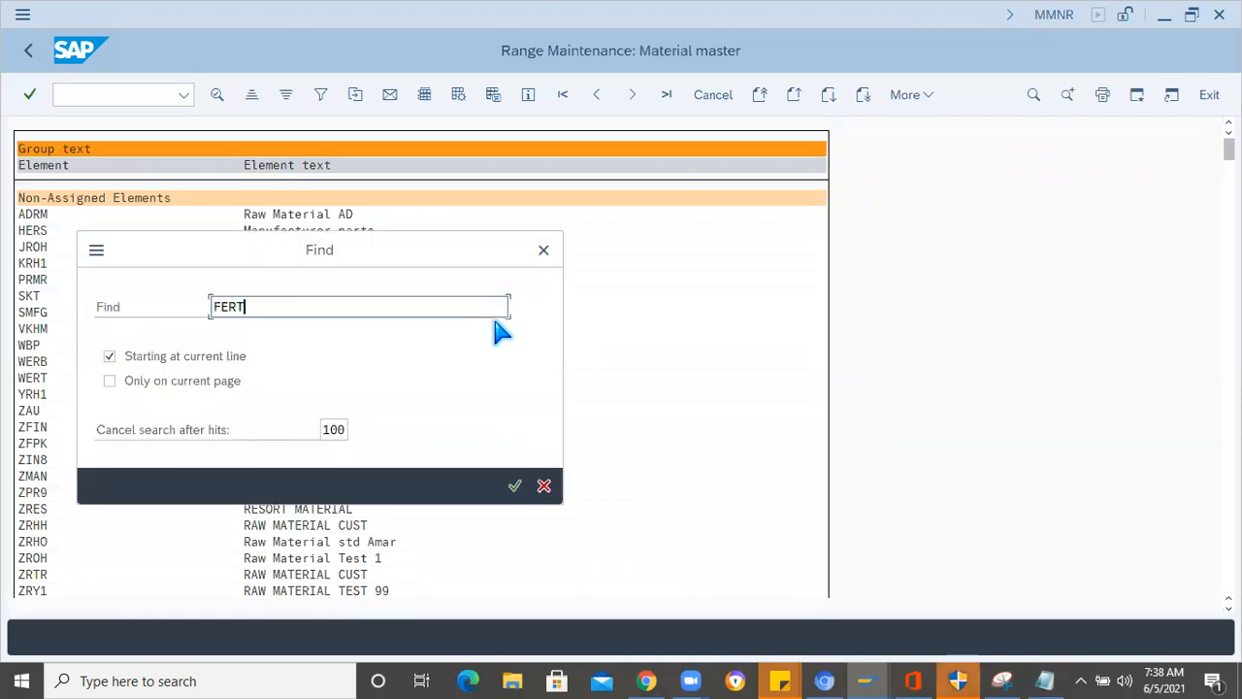
{"action": "double_click", "coordinate": [321, 429]}
{"action": "type", "text": "999"}
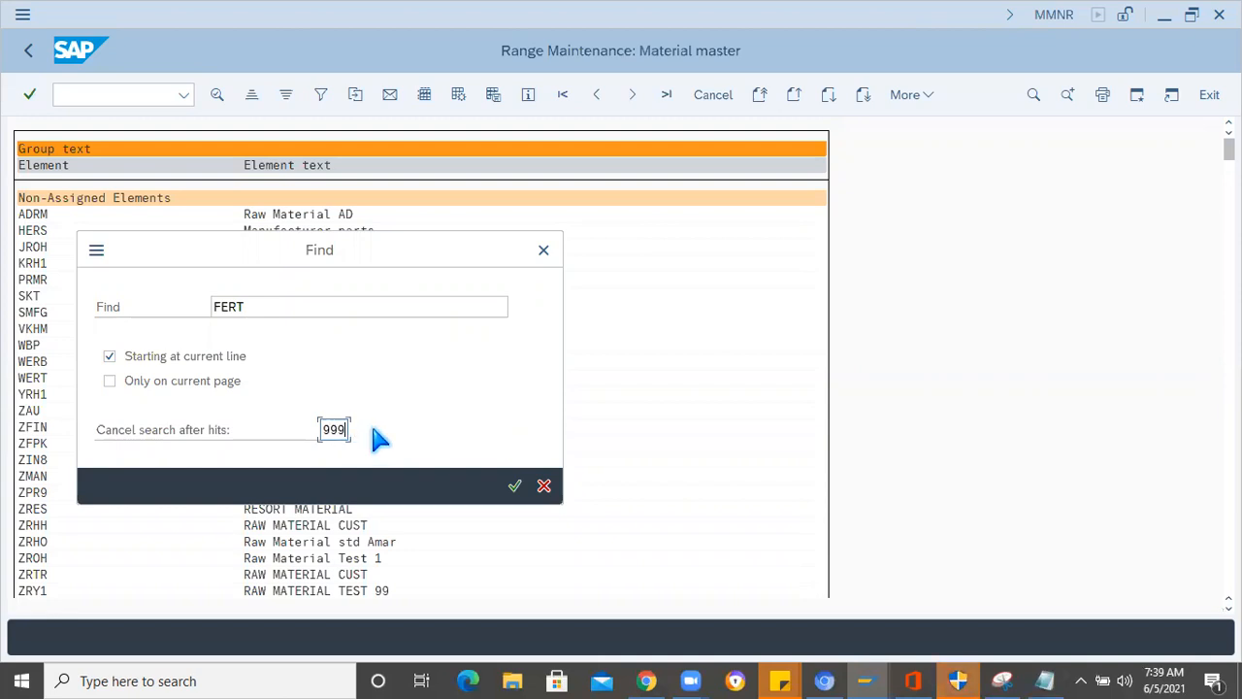
{"action": "key", "text": "Return"}
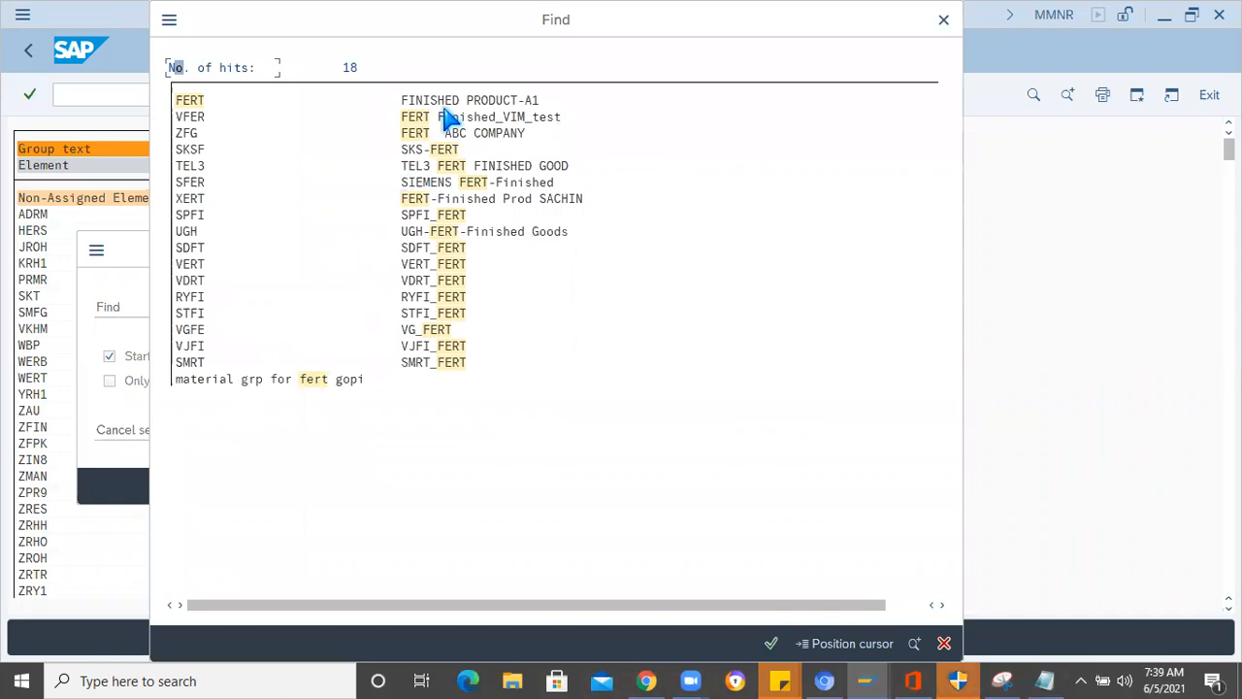
{"action": "left_click", "coordinate": [446, 100]}
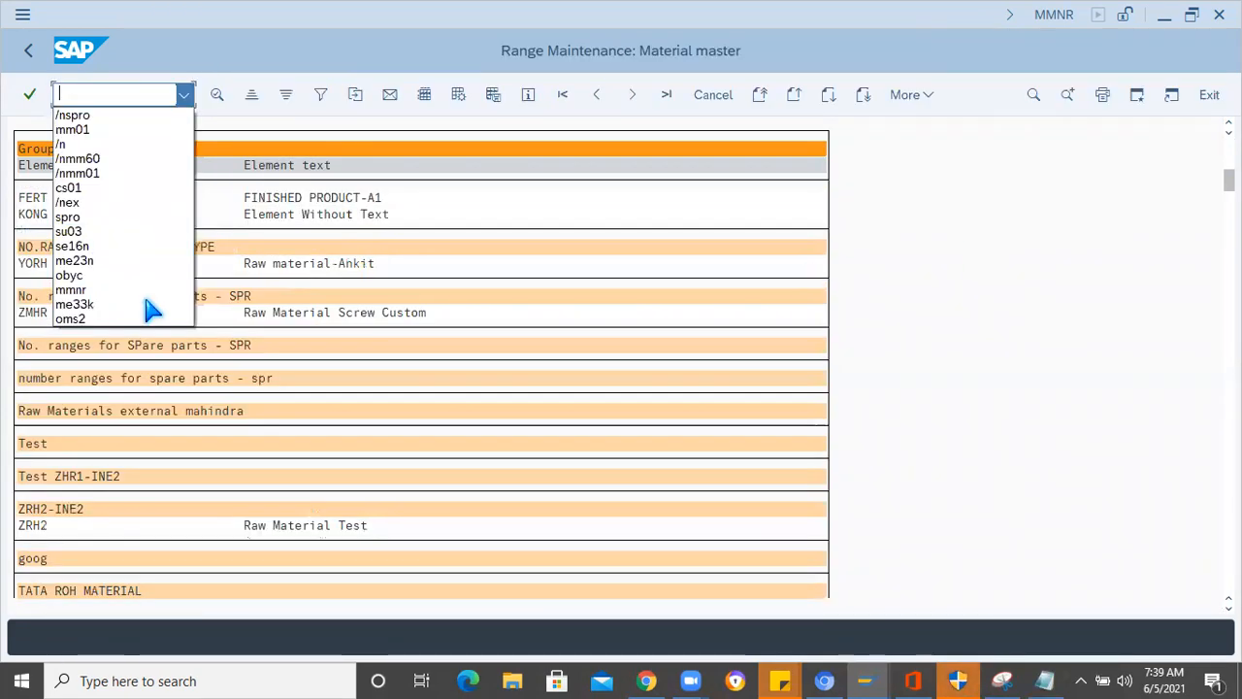
{"action": "key", "text": "Escape"}
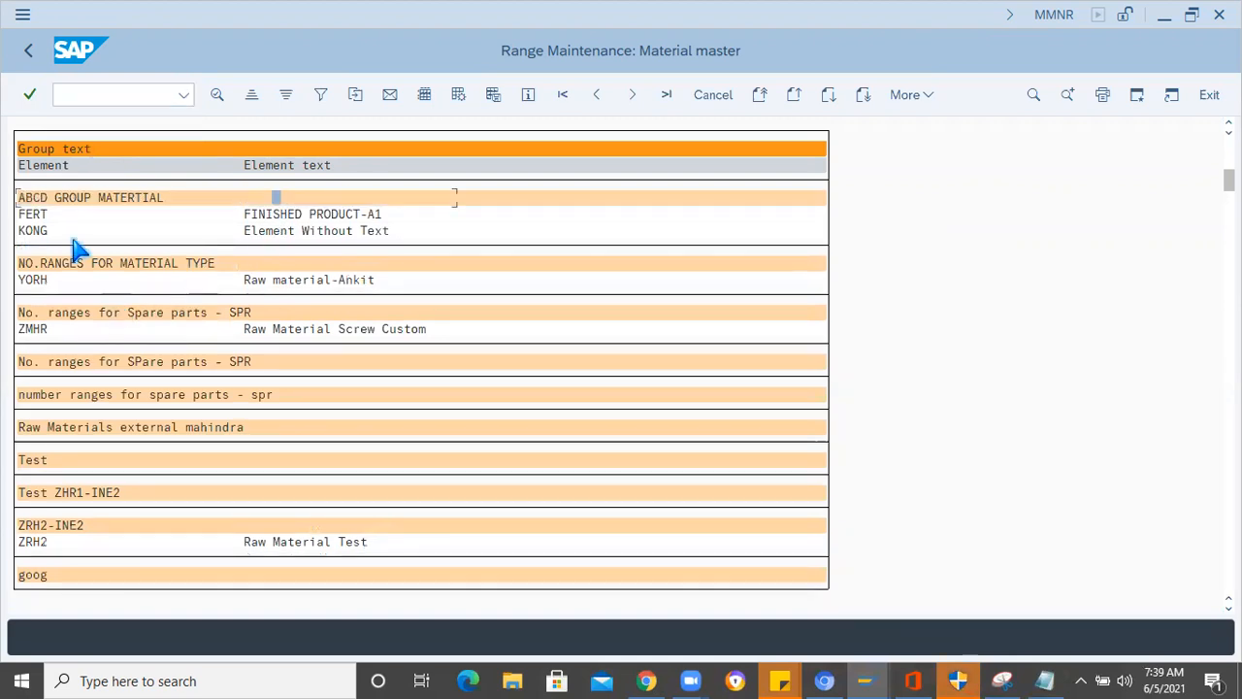
- Display the details of the number range group that FERT belongs to, and return to the group list
{"action": "left_click", "coordinate": [284, 215]}
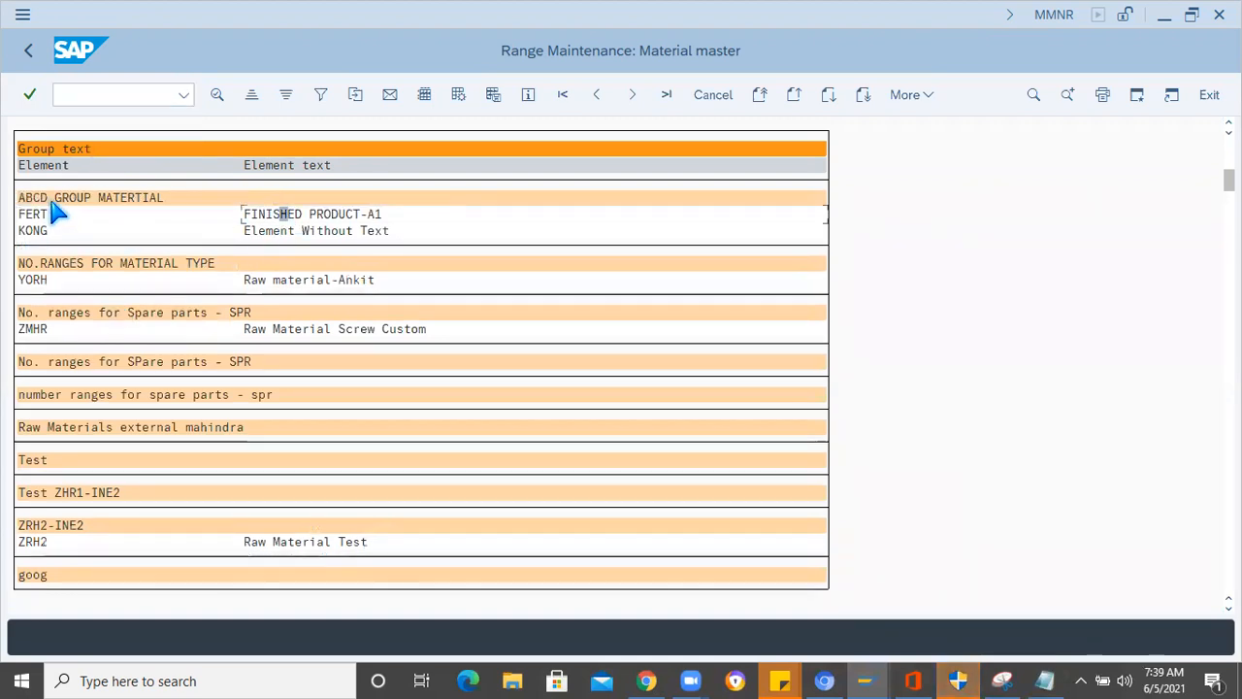
{"action": "left_click", "coordinate": [109, 201]}
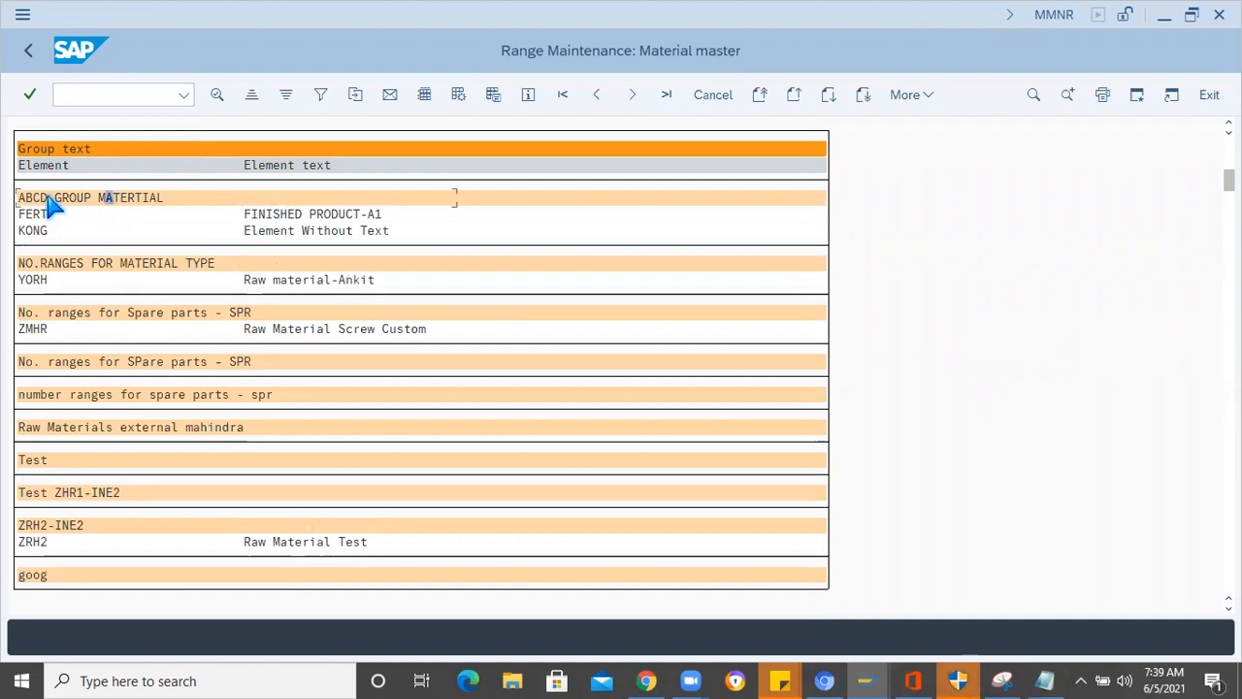
{"action": "left_click", "coordinate": [216, 97]}
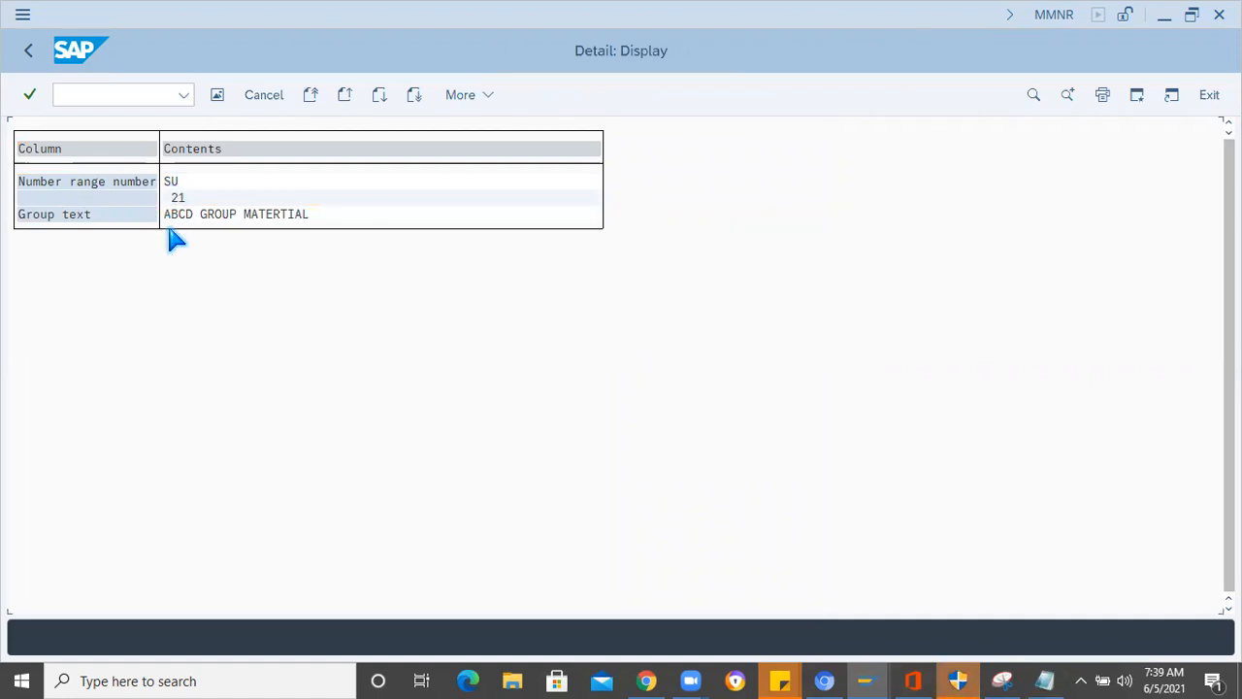
{"action": "left_click", "coordinate": [30, 52]}
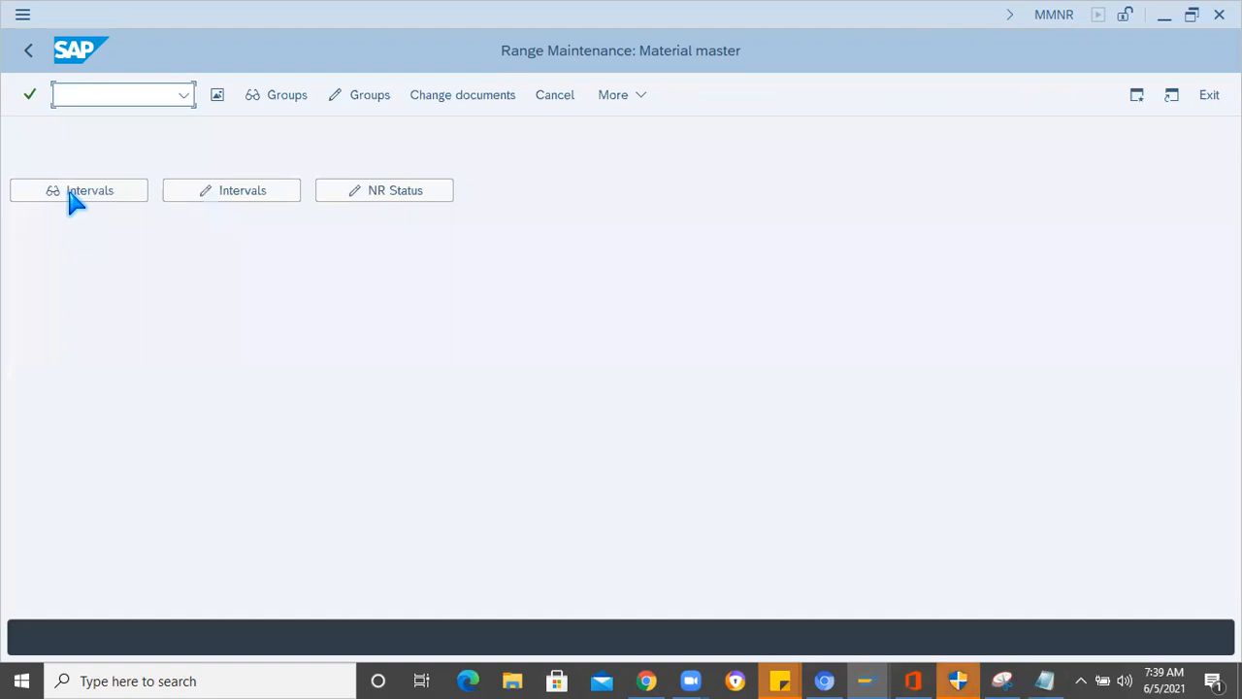
- Display the material master number intervals and locate interval SU
{"action": "left_click", "coordinate": [78, 194]}
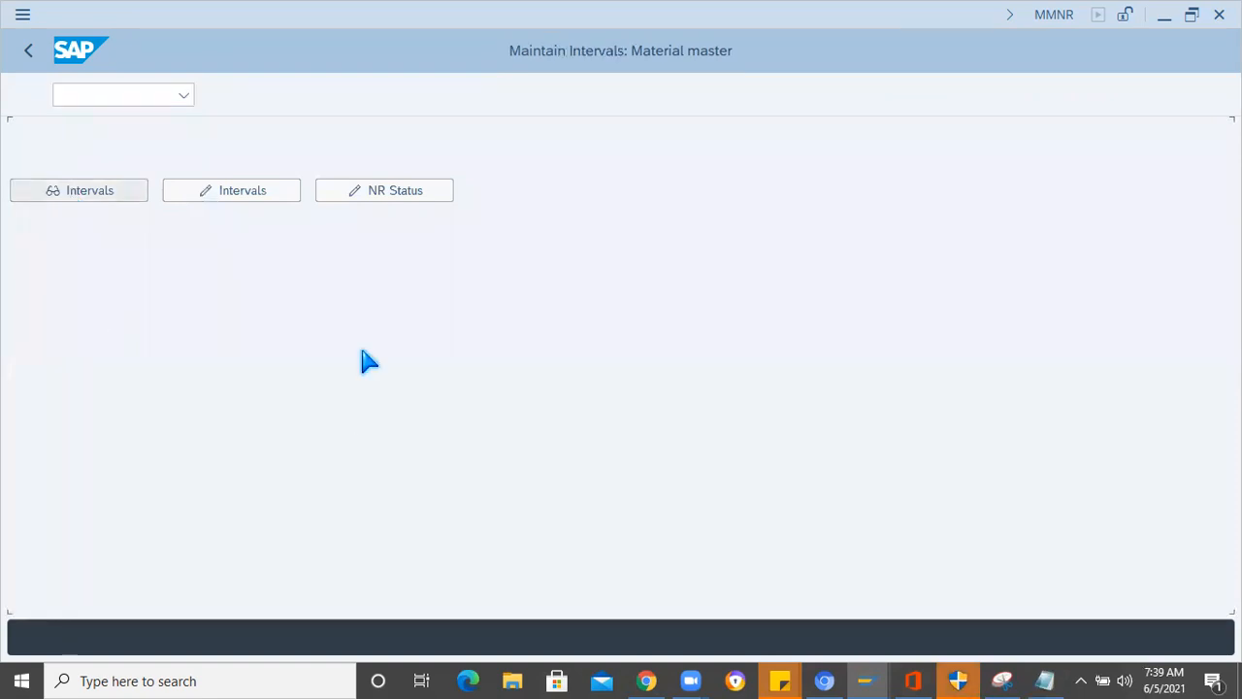
{"action": "scroll", "coordinate": [582, 199], "scroll_direction": "down", "scroll_amount": 4}
{"action": "left_click_drag", "start_coordinate": [586, 187], "coordinate": [596, 426]}
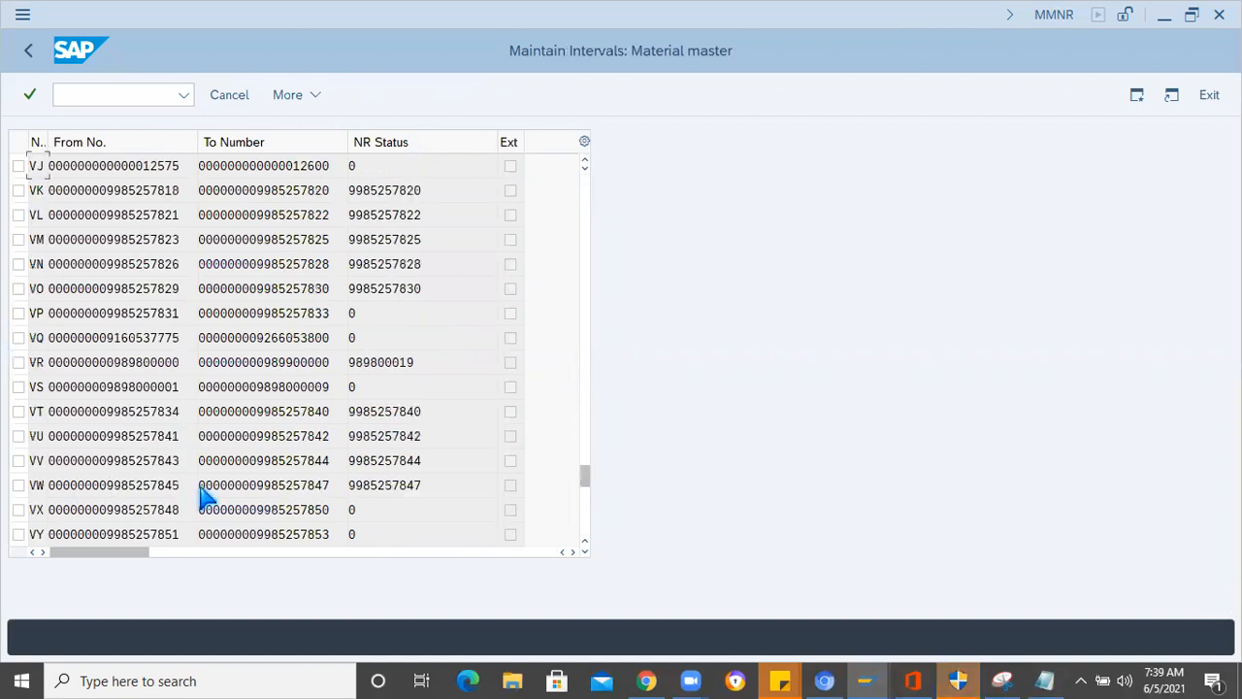
{"action": "scroll", "coordinate": [207, 492], "scroll_direction": "up", "scroll_amount": 4}
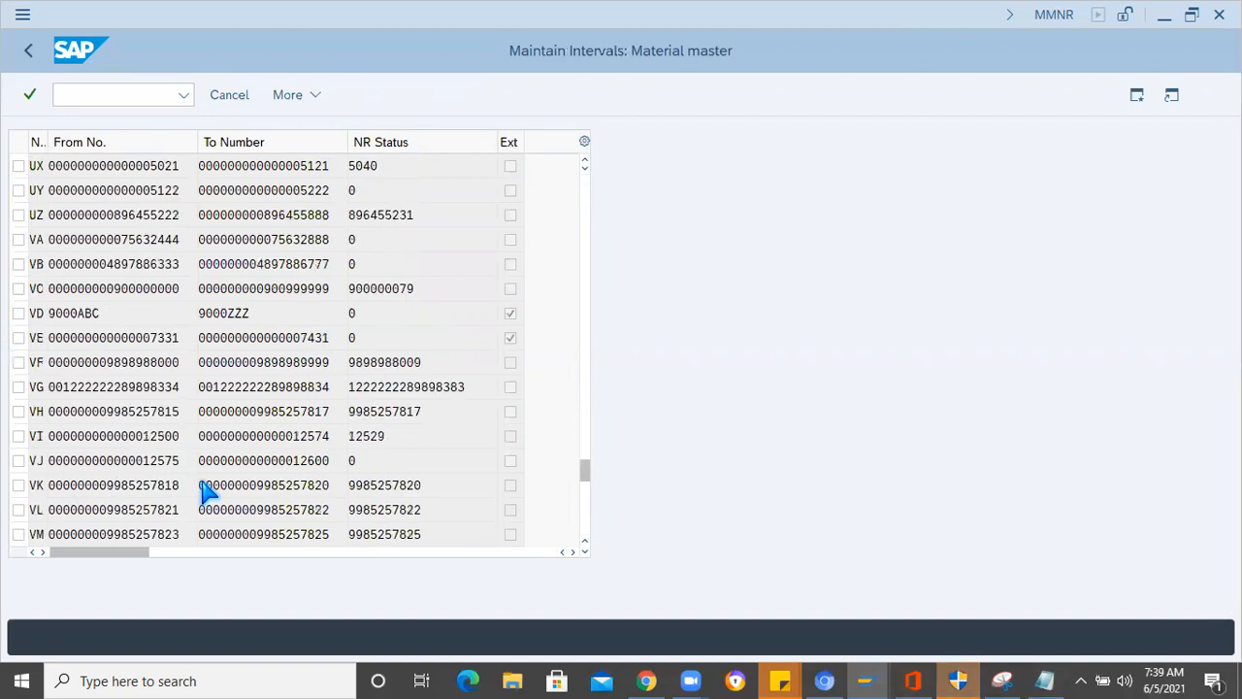
{"action": "scroll", "coordinate": [207, 492], "scroll_direction": "up", "scroll_amount": 7}
{"action": "scroll", "coordinate": [207, 492], "scroll_direction": "up", "scroll_amount": 5}
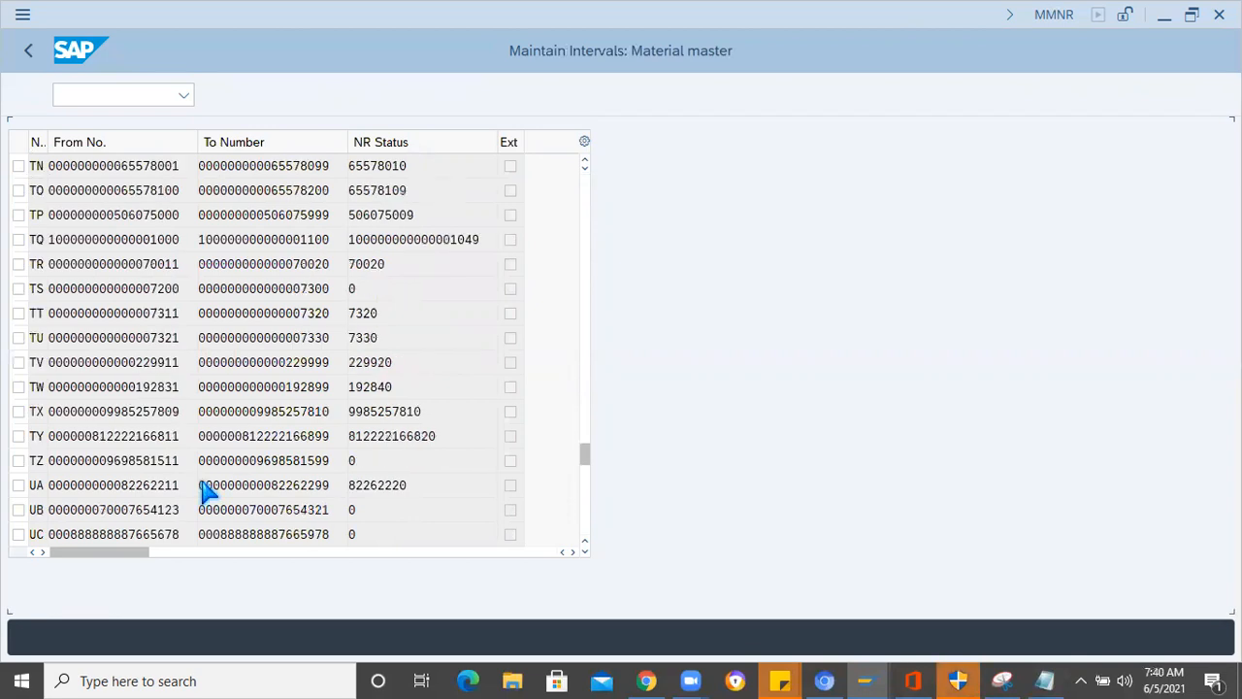
{"action": "scroll", "coordinate": [206, 492], "scroll_direction": "up", "scroll_amount": 2}
{"action": "scroll", "coordinate": [207, 492], "scroll_direction": "up", "scroll_amount": 4}
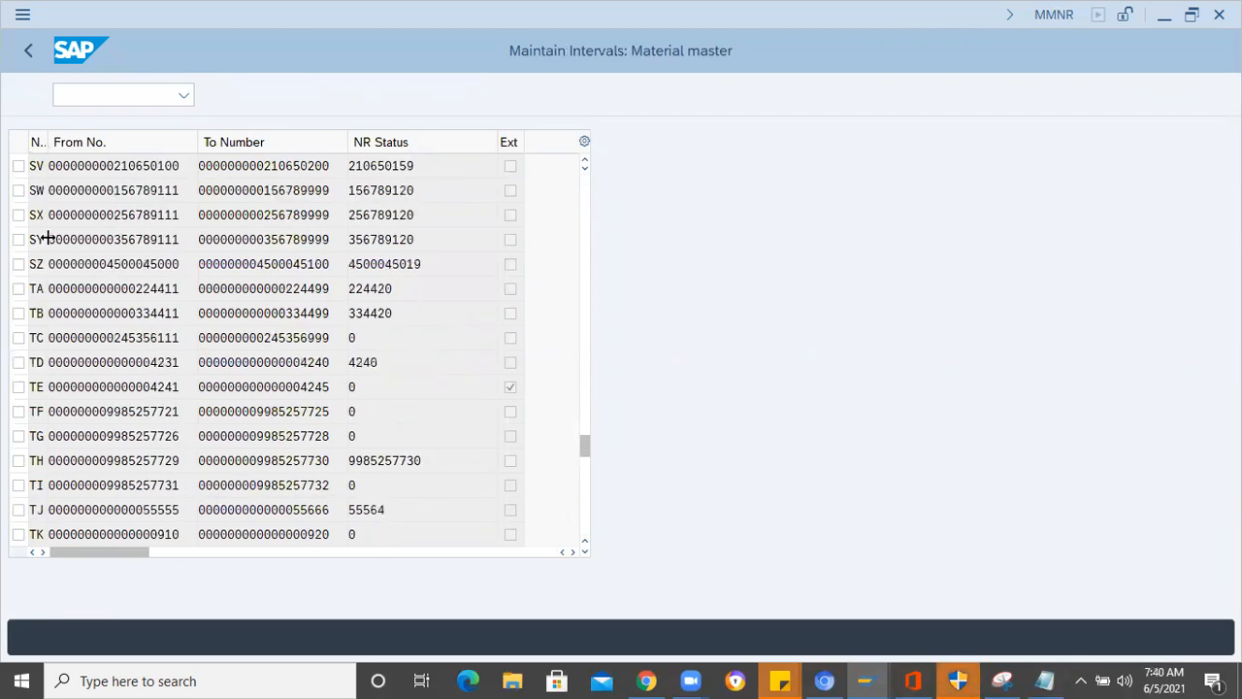
{"action": "scroll", "coordinate": [44, 243], "scroll_direction": "up", "scroll_amount": 5}
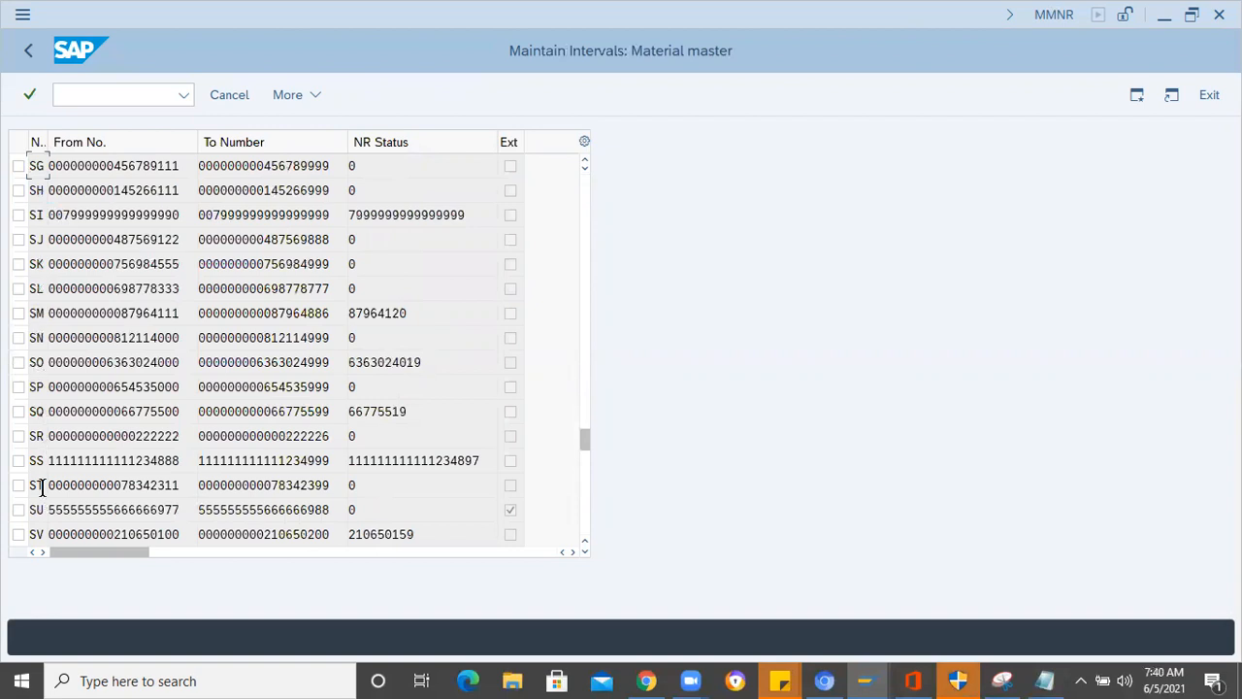
{"action": "left_click", "coordinate": [332, 510]}
- Look through the intervals listed after SU, and return to SU to check its external number assignment
{"action": "left_click_drag", "start_coordinate": [586, 442], "coordinate": [585, 458]}
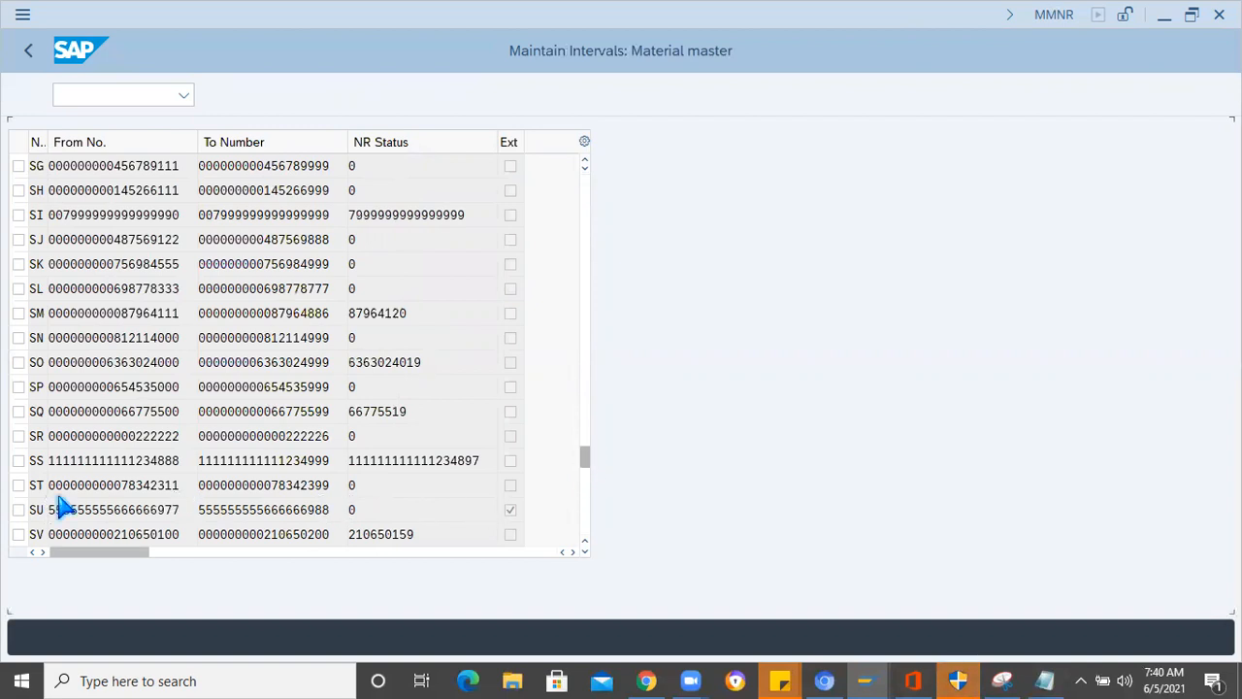
{"action": "scroll", "coordinate": [89, 337], "scroll_direction": "up", "scroll_amount": 2}
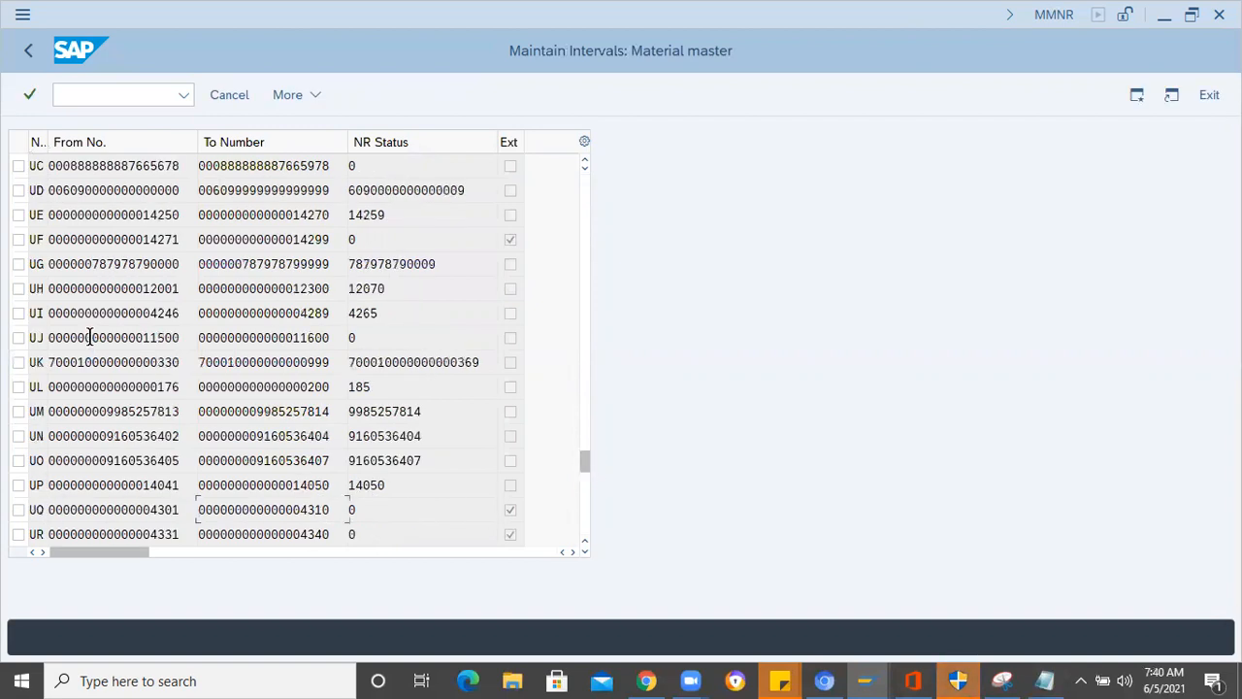
{"action": "scroll", "coordinate": [90, 337], "scroll_direction": "up", "scroll_amount": 1}
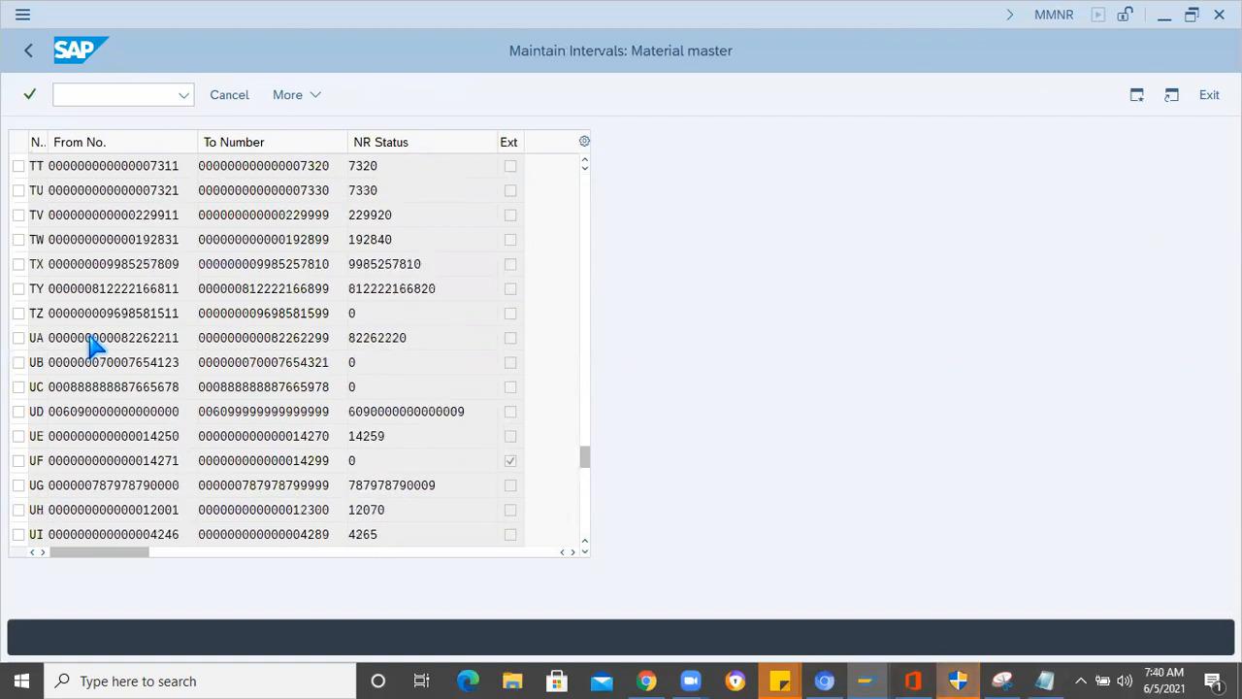
{"action": "scroll", "coordinate": [92, 342], "scroll_direction": "up", "scroll_amount": 3}
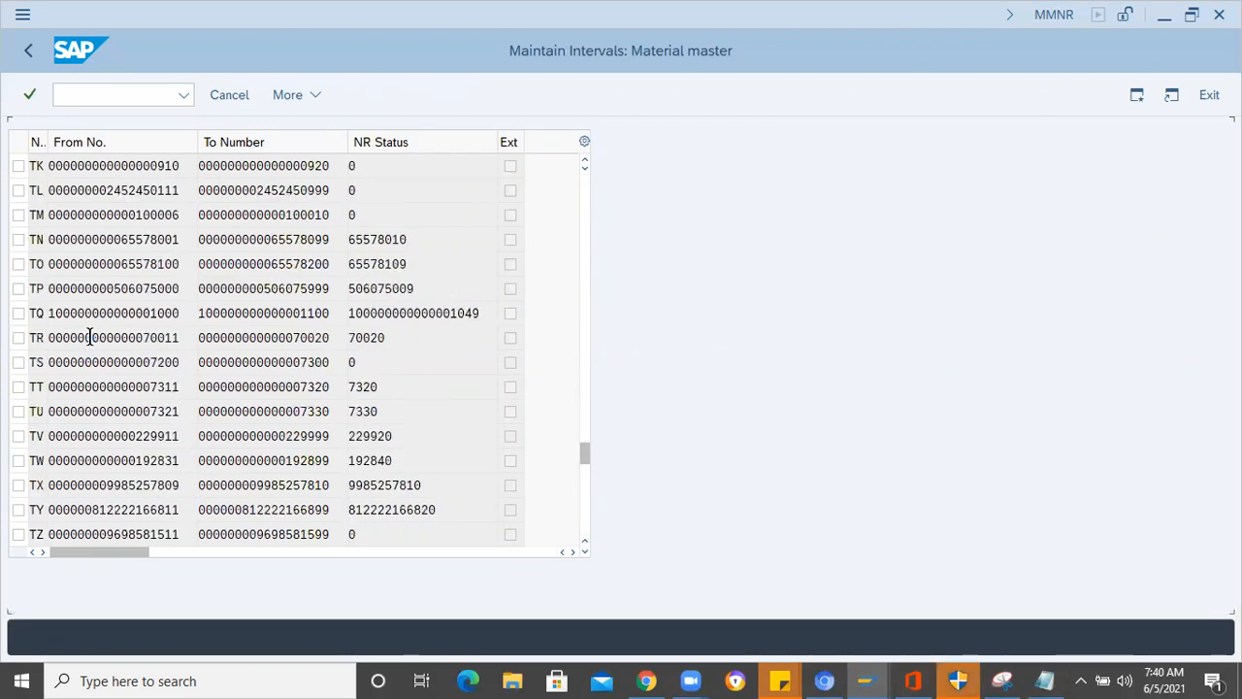
{"action": "scroll", "coordinate": [89, 337], "scroll_direction": "up", "scroll_amount": 3}
{"action": "scroll", "coordinate": [90, 337], "scroll_direction": "up", "scroll_amount": 1}
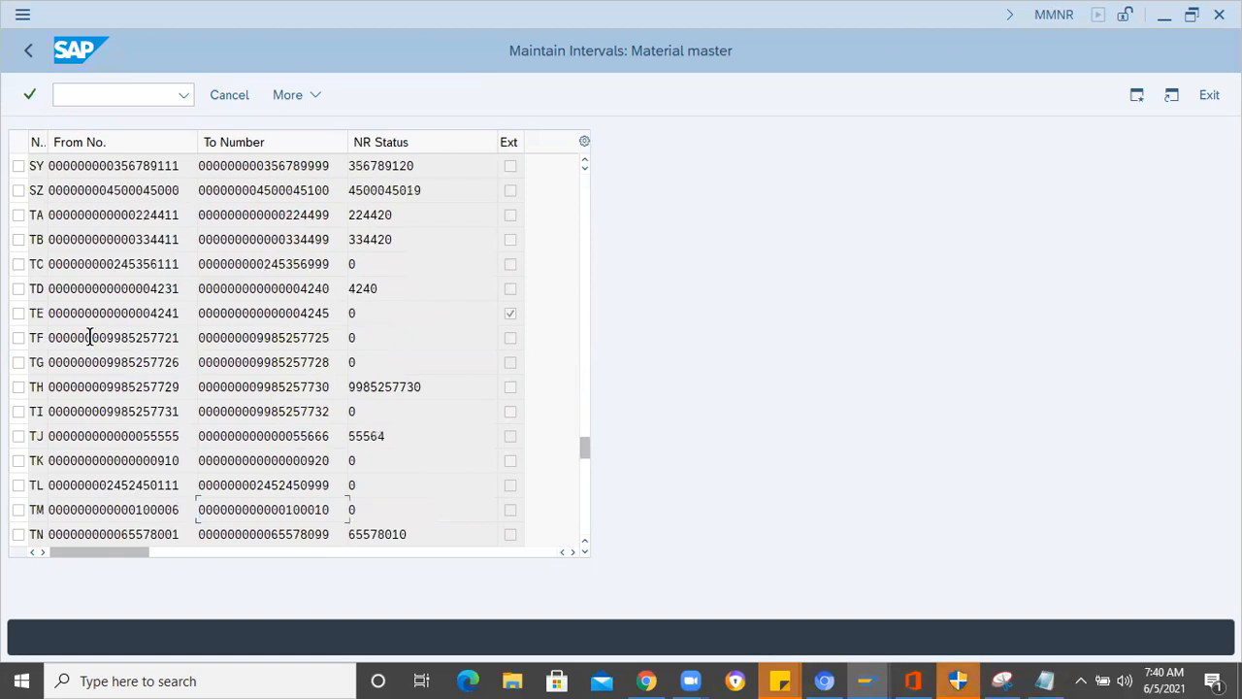
{"action": "scroll", "coordinate": [89, 336], "scroll_direction": "up", "scroll_amount": 3}
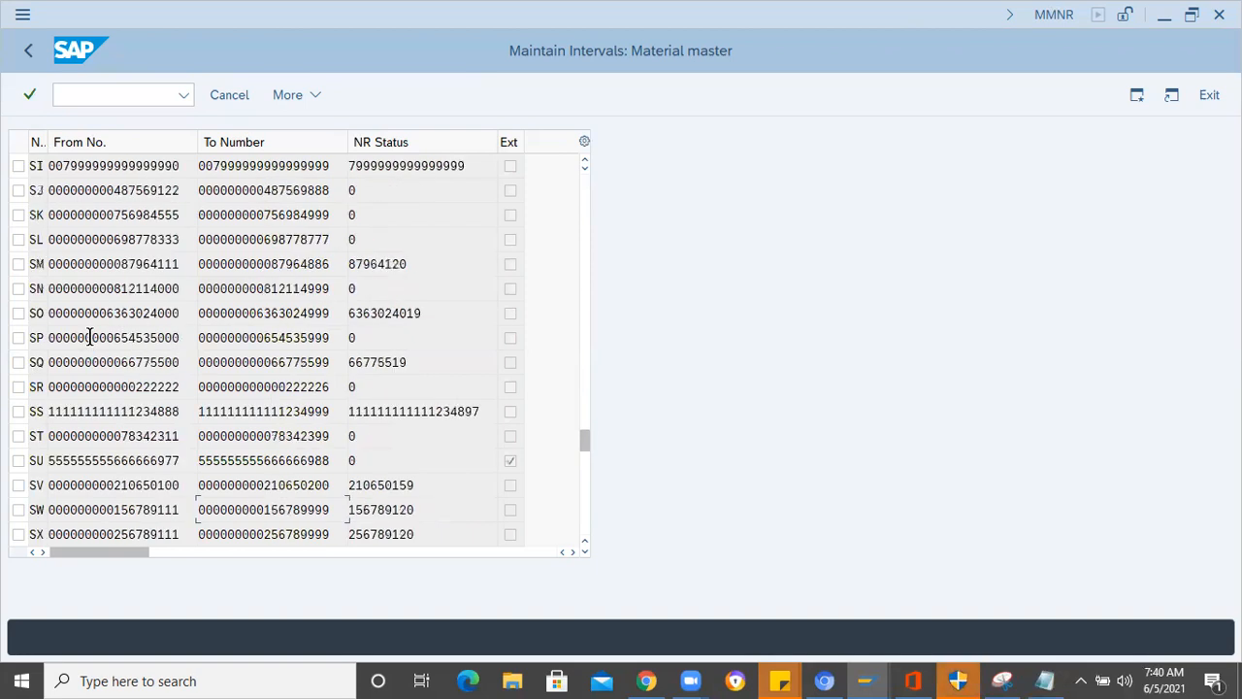
{"action": "left_click", "coordinate": [50, 483]}
{"action": "left_click", "coordinate": [509, 462]}
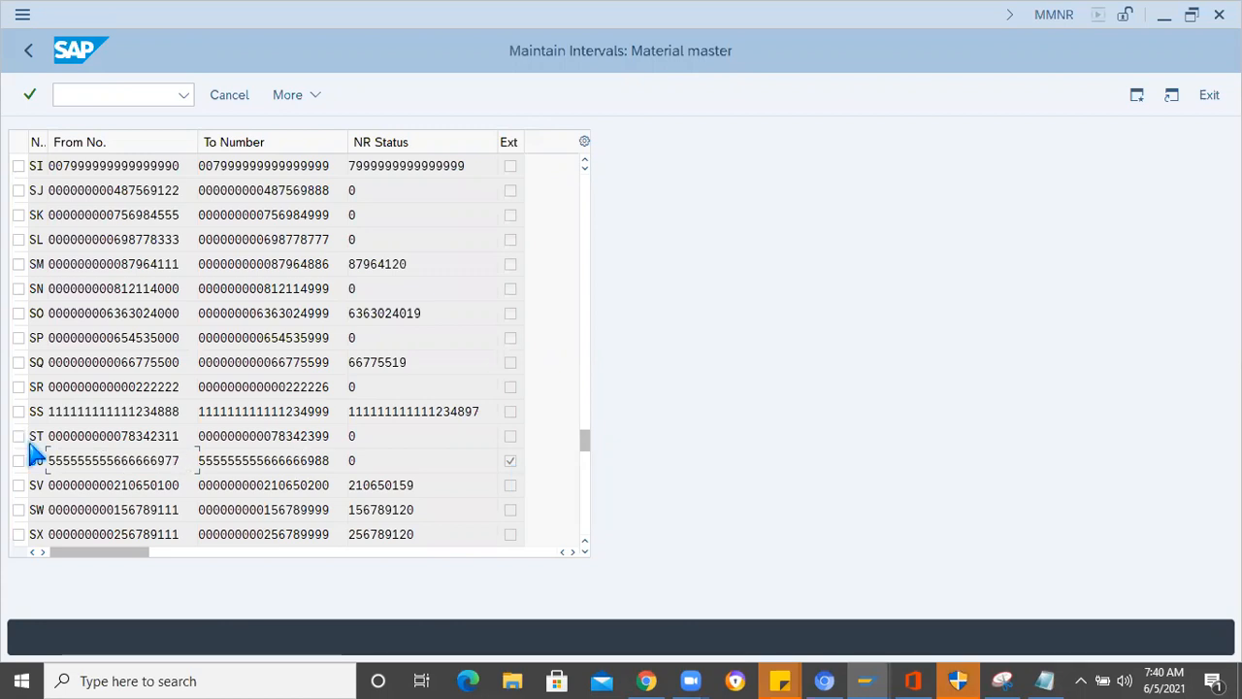
{"action": "left_click_drag", "start_coordinate": [48, 461], "coordinate": [180, 460]}
{"action": "key", "text": "ctrl+c"}
{"action": "left_click", "coordinate": [767, 120]}
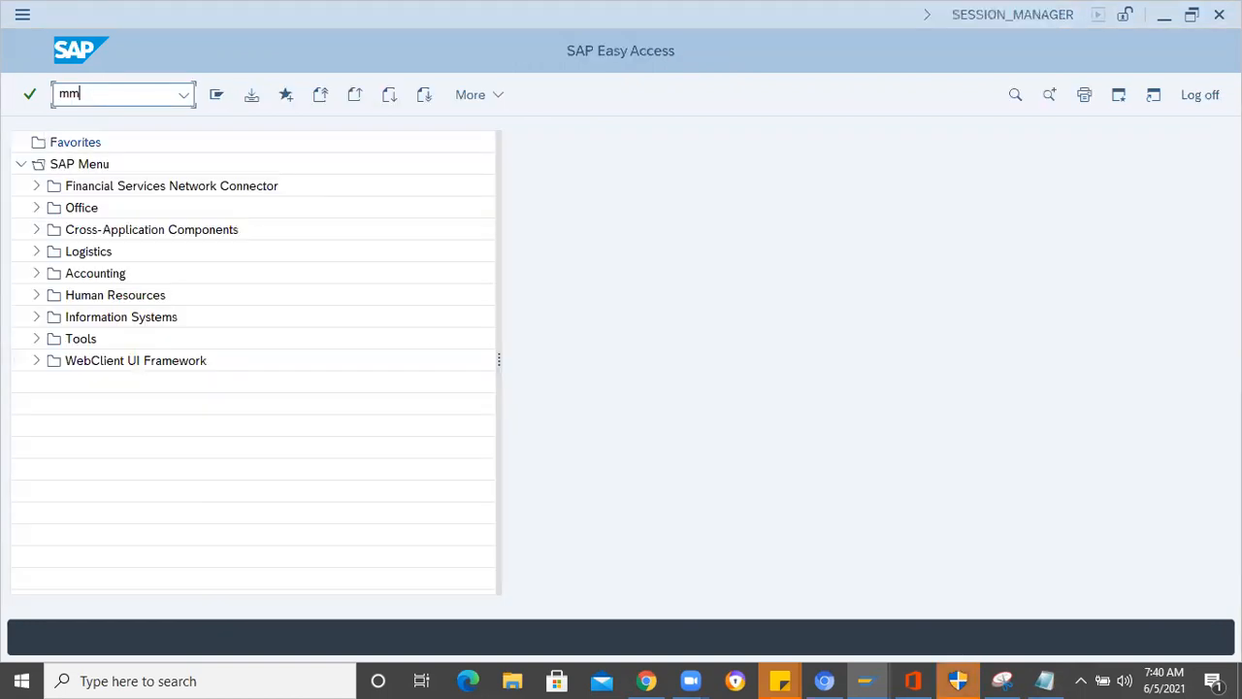
{"action": "type", "text": "01"}
{"action": "key", "text": "Return"}
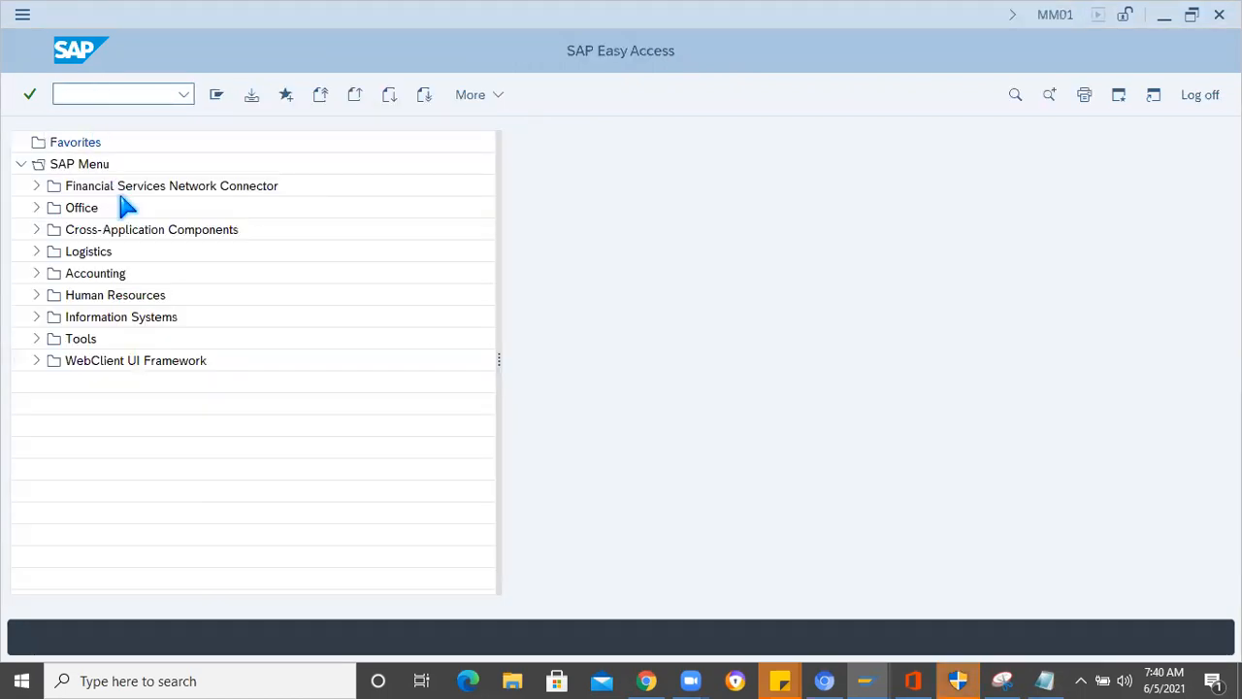
{"action": "key", "text": "ctrl+v"}
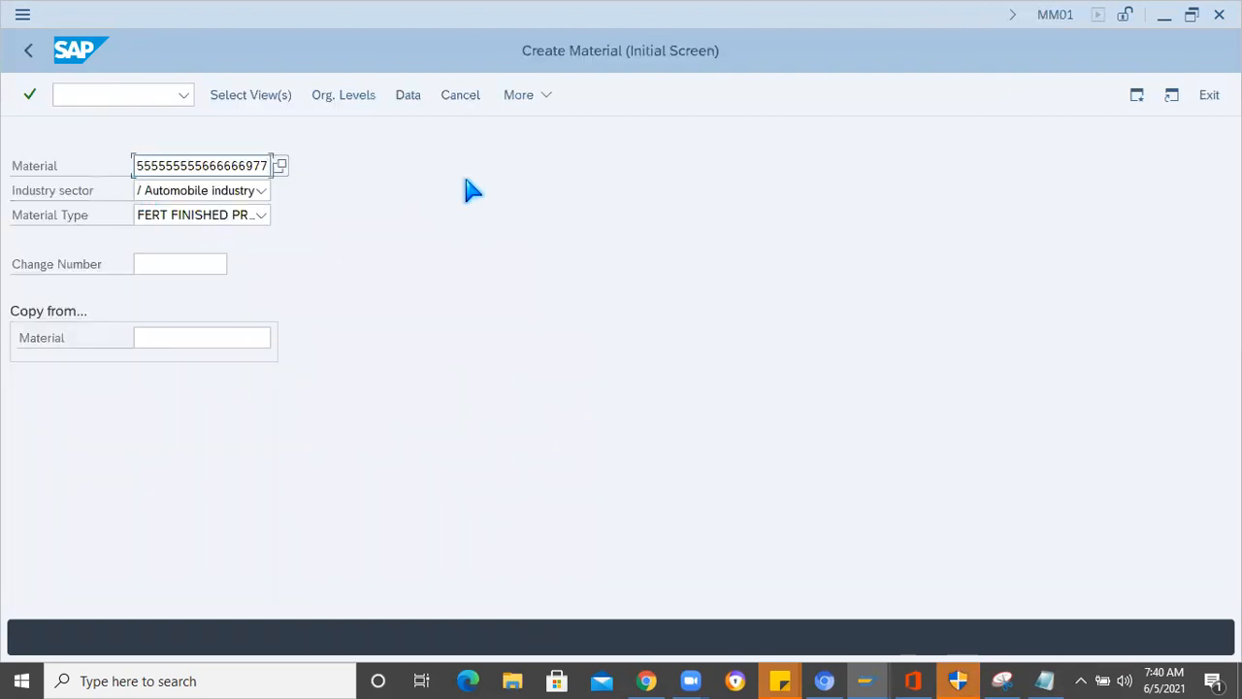
{"action": "key", "text": "Return"}
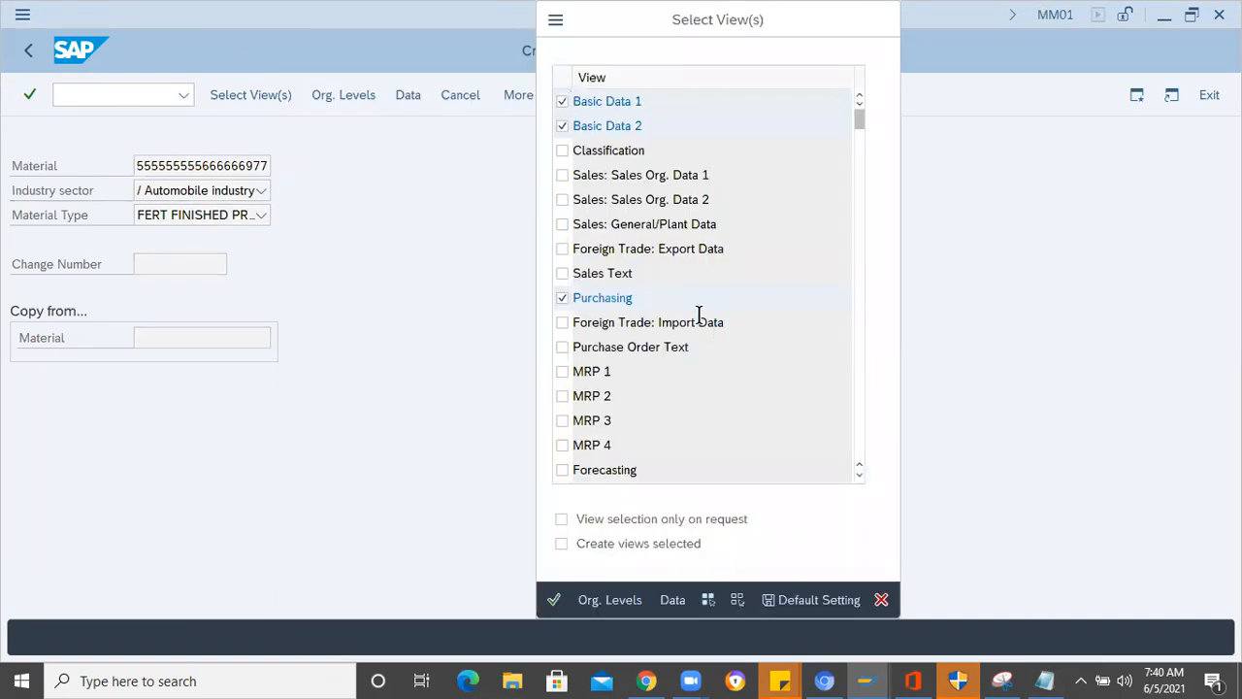
- Add the Sales Org. Data 1, Sales Org. Data 2 and Sales: General/Plant Data views to the material and confirm the selection
{"action": "scroll", "coordinate": [699, 316], "scroll_direction": "down", "scroll_amount": 2}
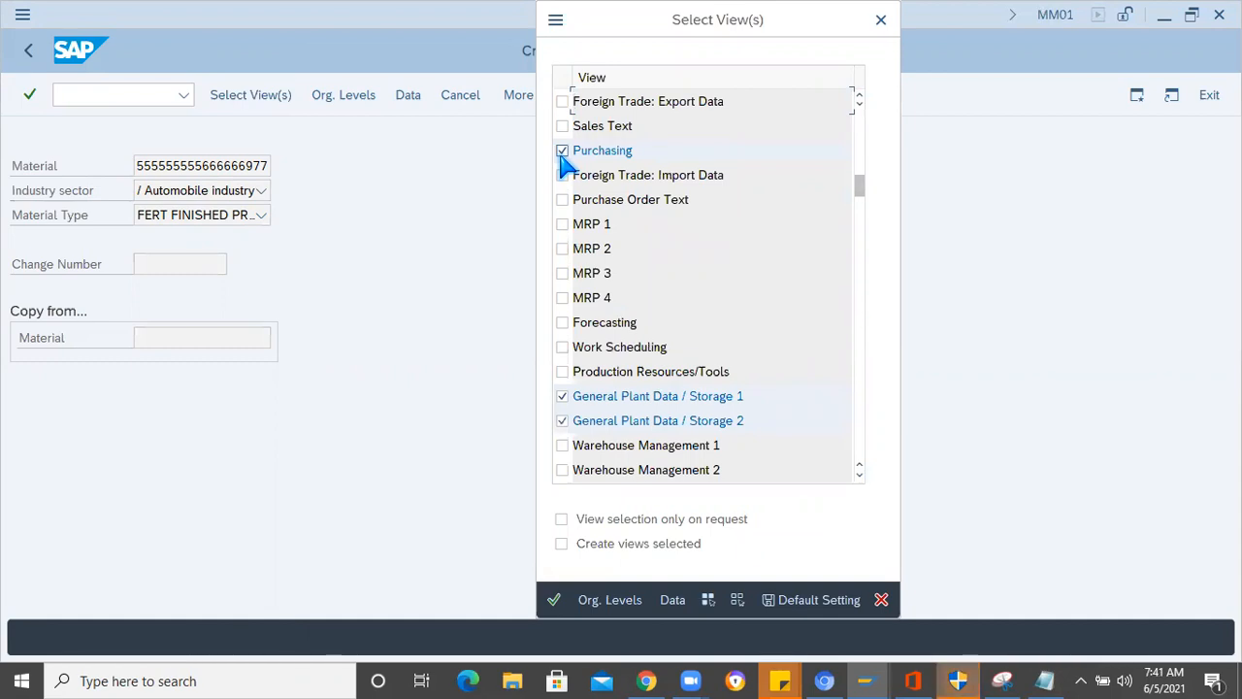
{"action": "scroll", "coordinate": [666, 239], "scroll_direction": "down", "scroll_amount": 2}
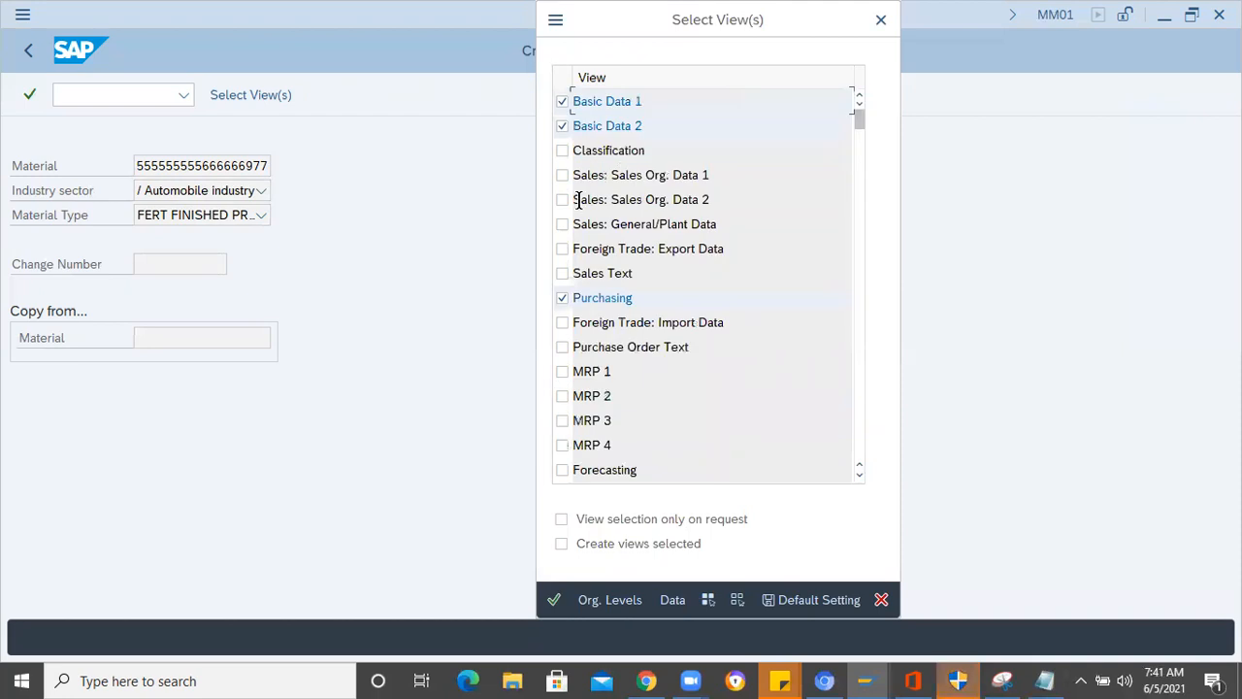
{"action": "left_click", "coordinate": [562, 175]}
{"action": "left_click", "coordinate": [562, 199]}
{"action": "left_click", "coordinate": [562, 224]}
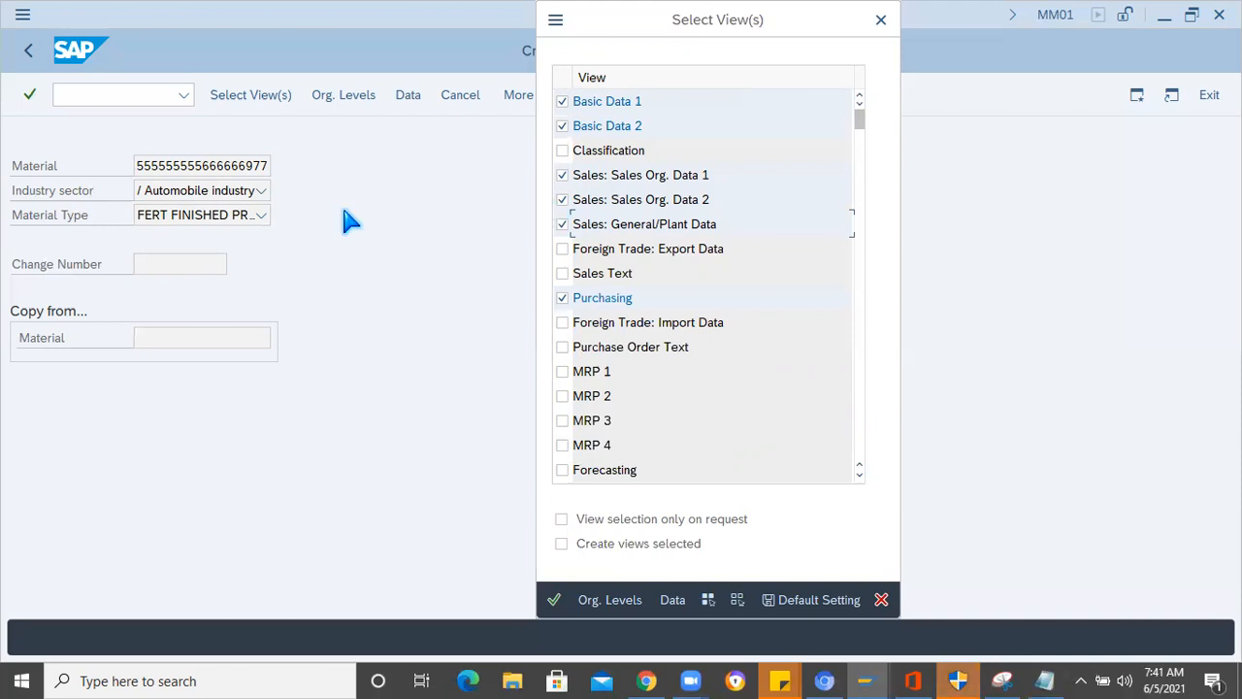
{"action": "key", "text": "Return"}
- Set the organizational levels to plant 1000, storage location 0001, sales organization 1000 and distribution channel 01, and confirm them
{"action": "left_click", "coordinate": [354, 253]}
{"action": "type", "text": "1"}
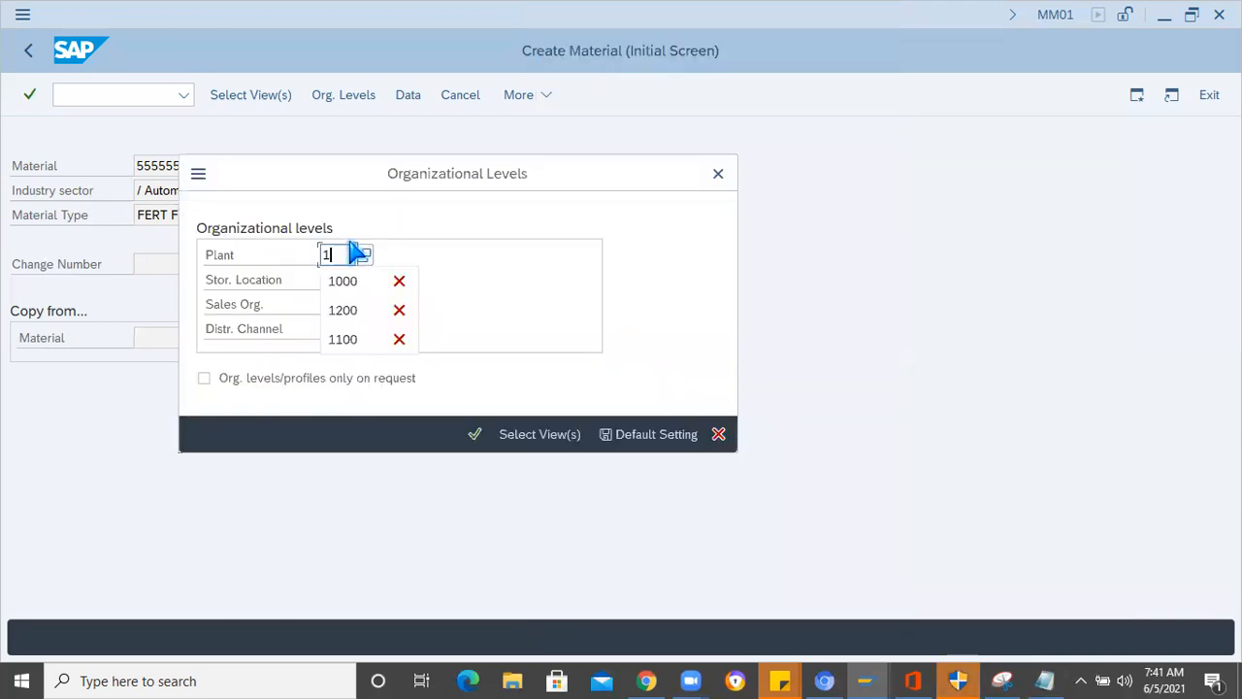
{"action": "type", "text": "000"}
{"action": "left_click", "coordinate": [339, 279]}
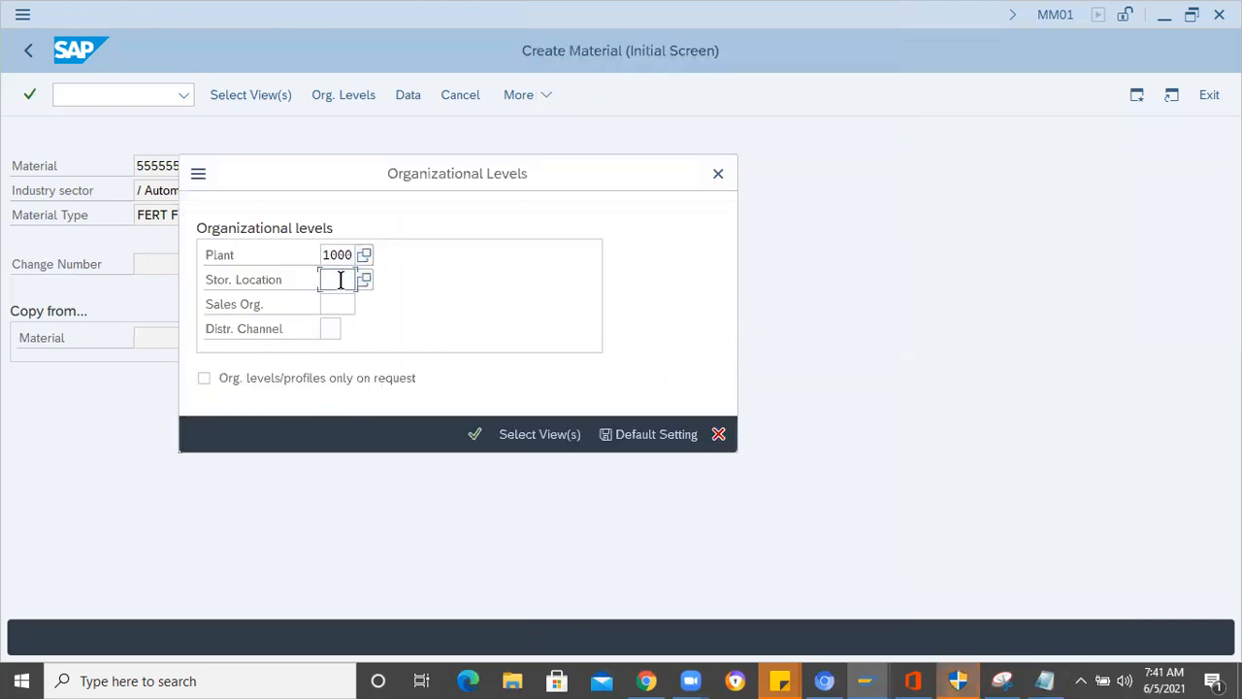
{"action": "type", "text": "0001"}
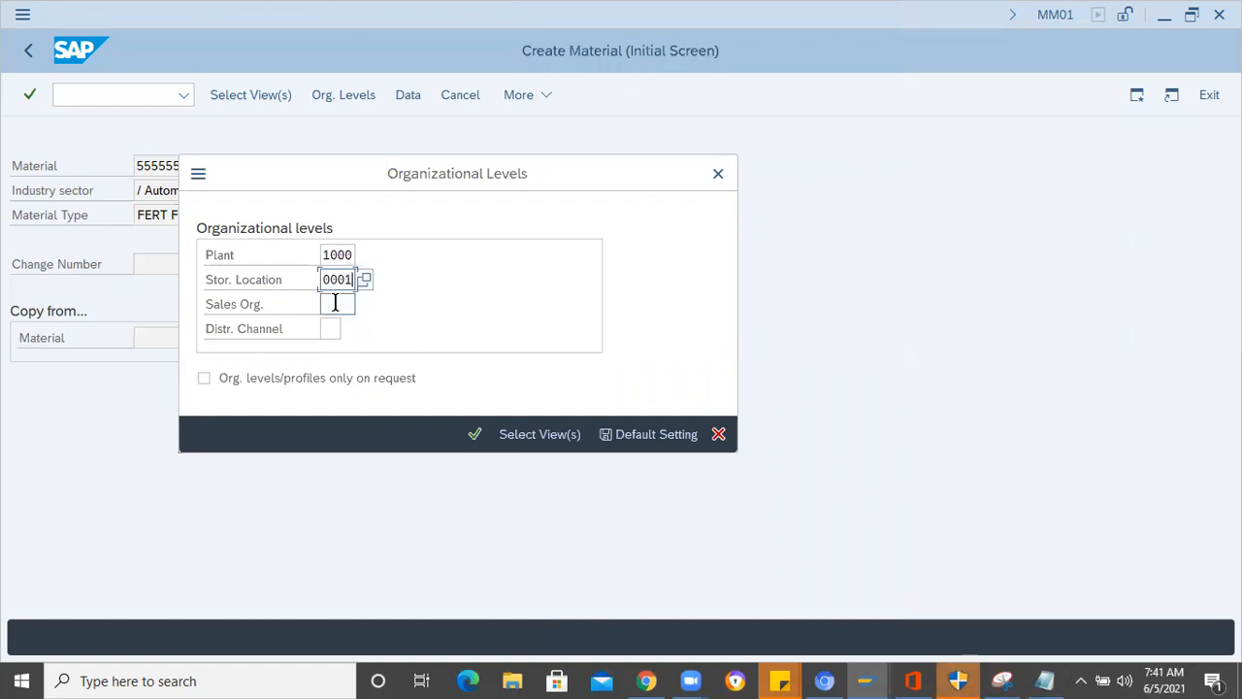
{"action": "left_click", "coordinate": [335, 304]}
{"action": "type", "text": "1000"}
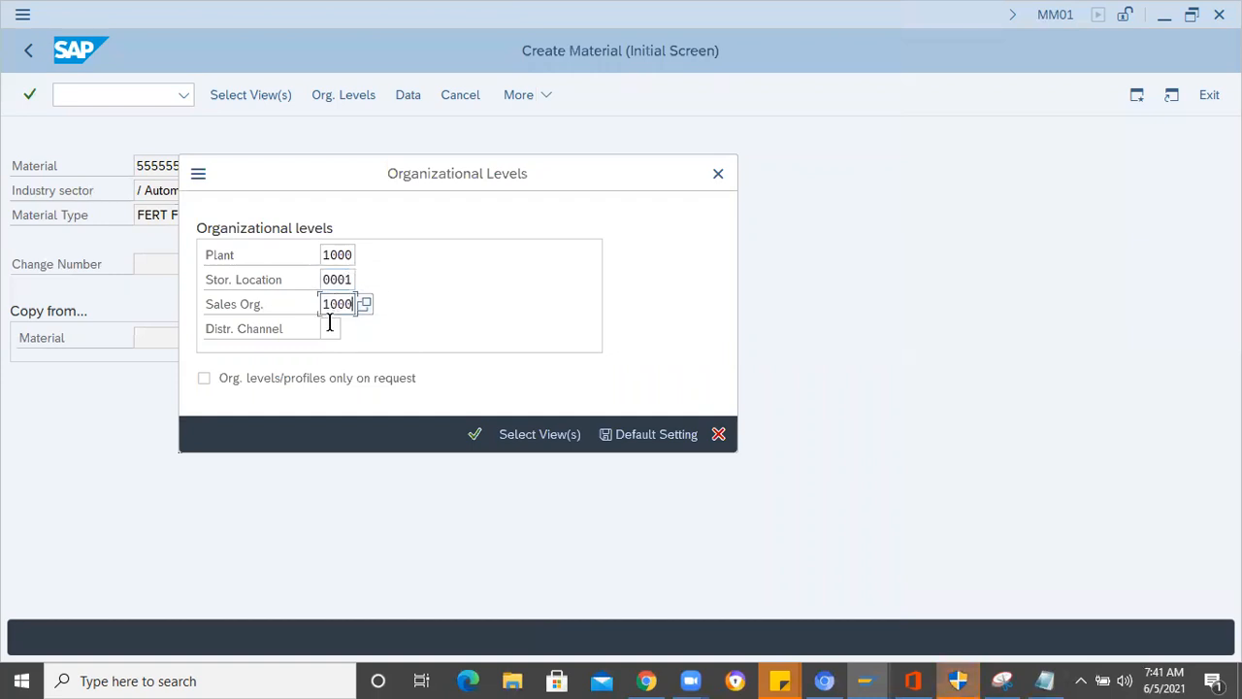
{"action": "left_click", "coordinate": [330, 328]}
{"action": "type", "text": "01"}
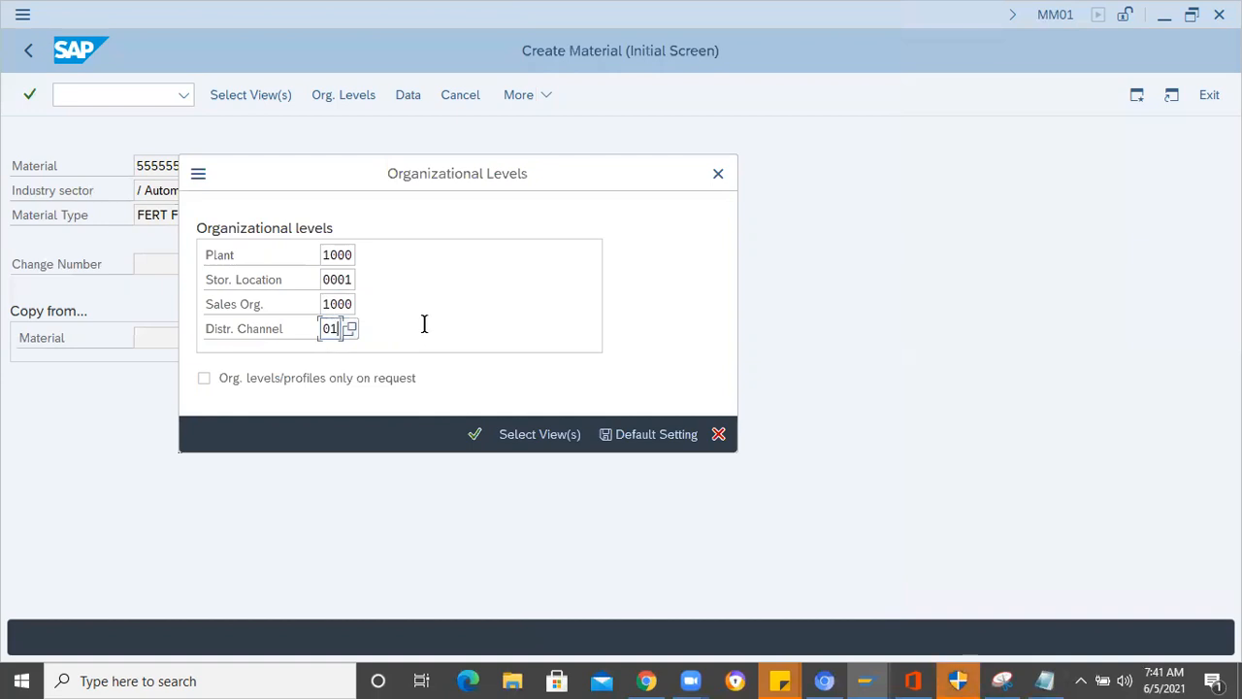
{"action": "left_click", "coordinate": [353, 303]}
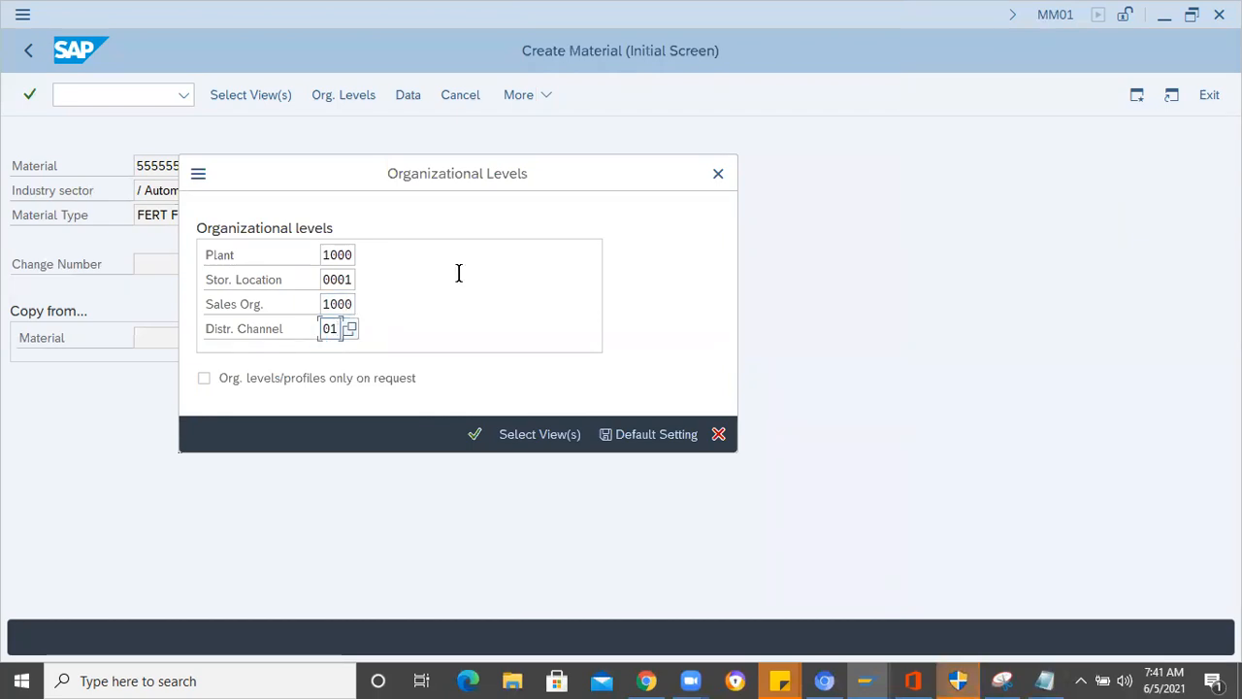
{"action": "key", "text": "Return"}
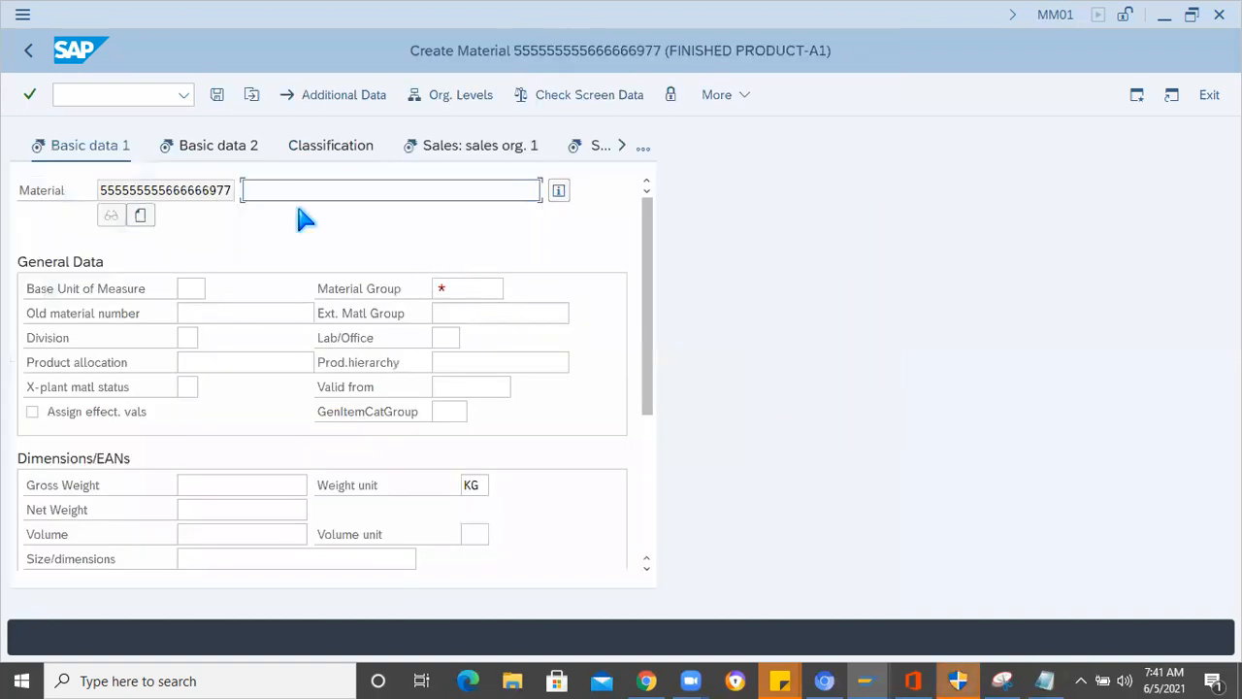
- Fill in the basic data with description SPARK PLUG, base unit of measure EA and material group 00101
{"action": "type", "text": "SPARK PLUG"}
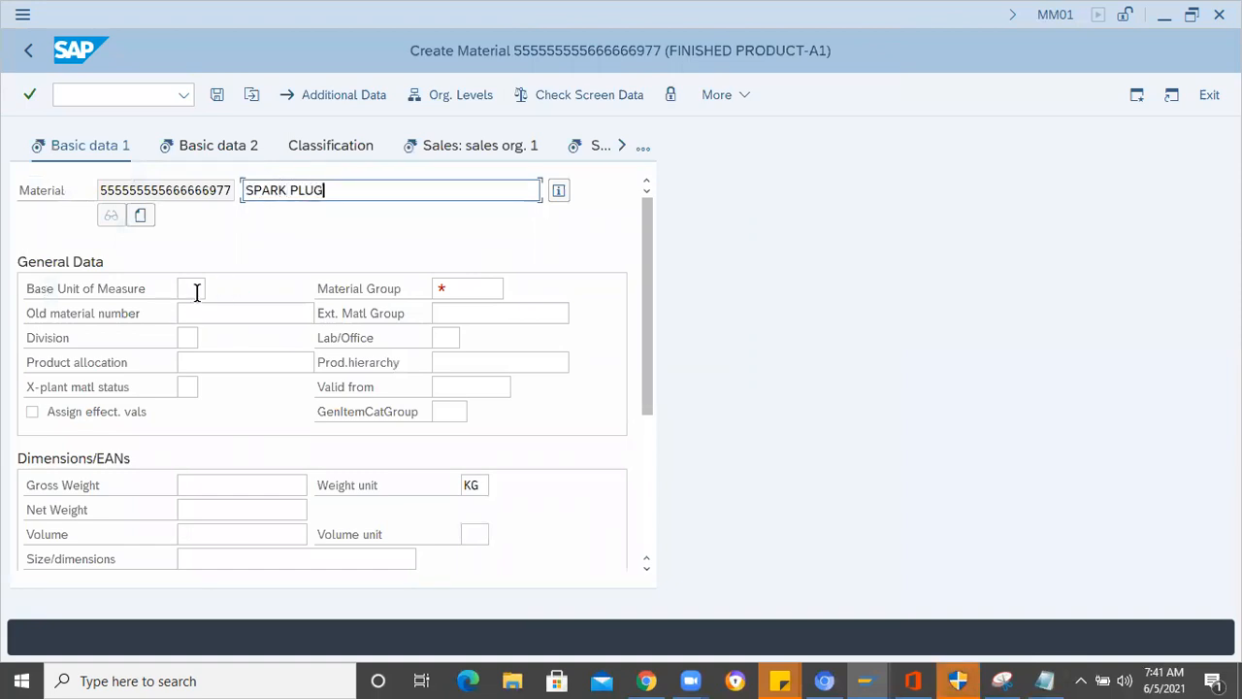
{"action": "left_click", "coordinate": [194, 288]}
{"action": "type", "text": "EA"}
{"action": "left_click", "coordinate": [466, 288]}
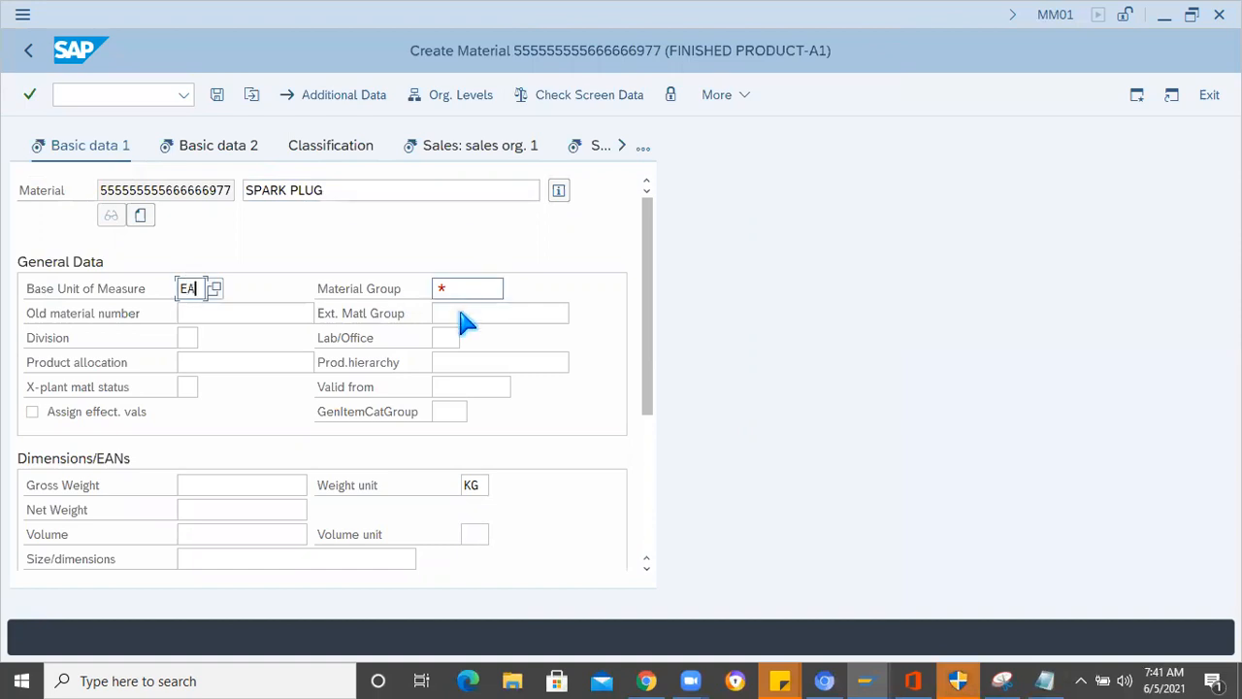
{"action": "type", "text": "00101"}
{"action": "key", "text": "Return"}
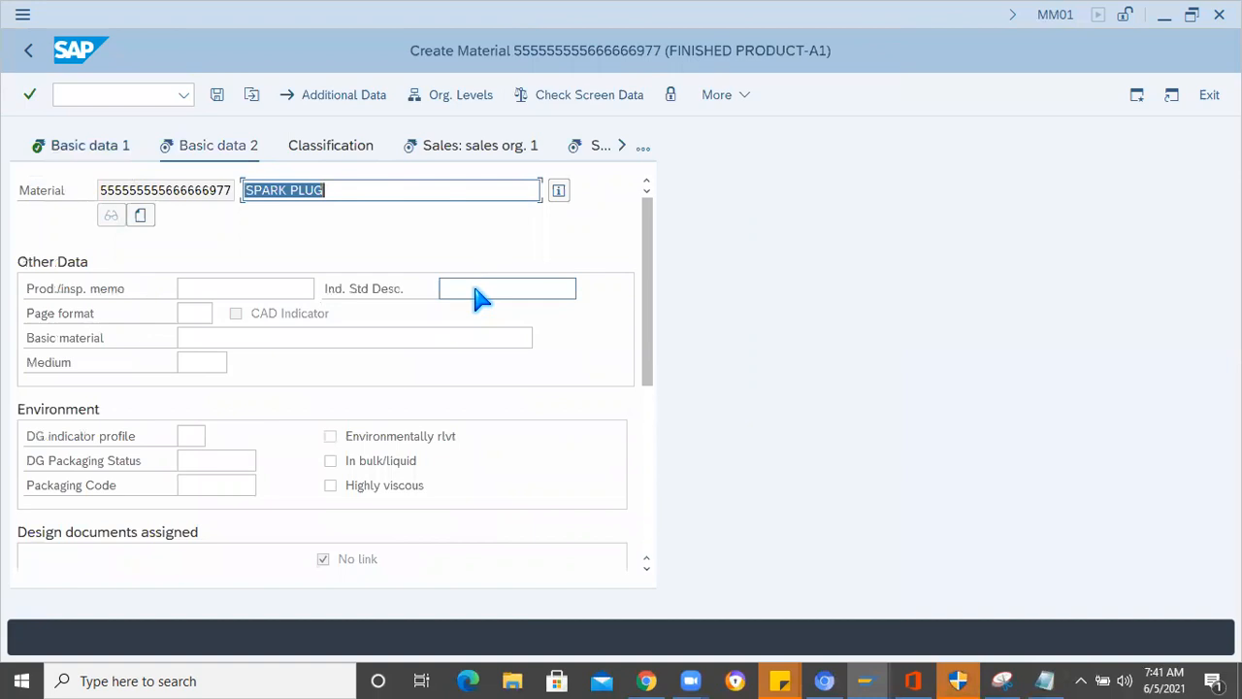
- Proceed to the tax data for sales organization 1000 and set the tax classification to 0 for the listed countries
{"action": "key", "text": "Return"}
{"action": "key", "text": "Return"}
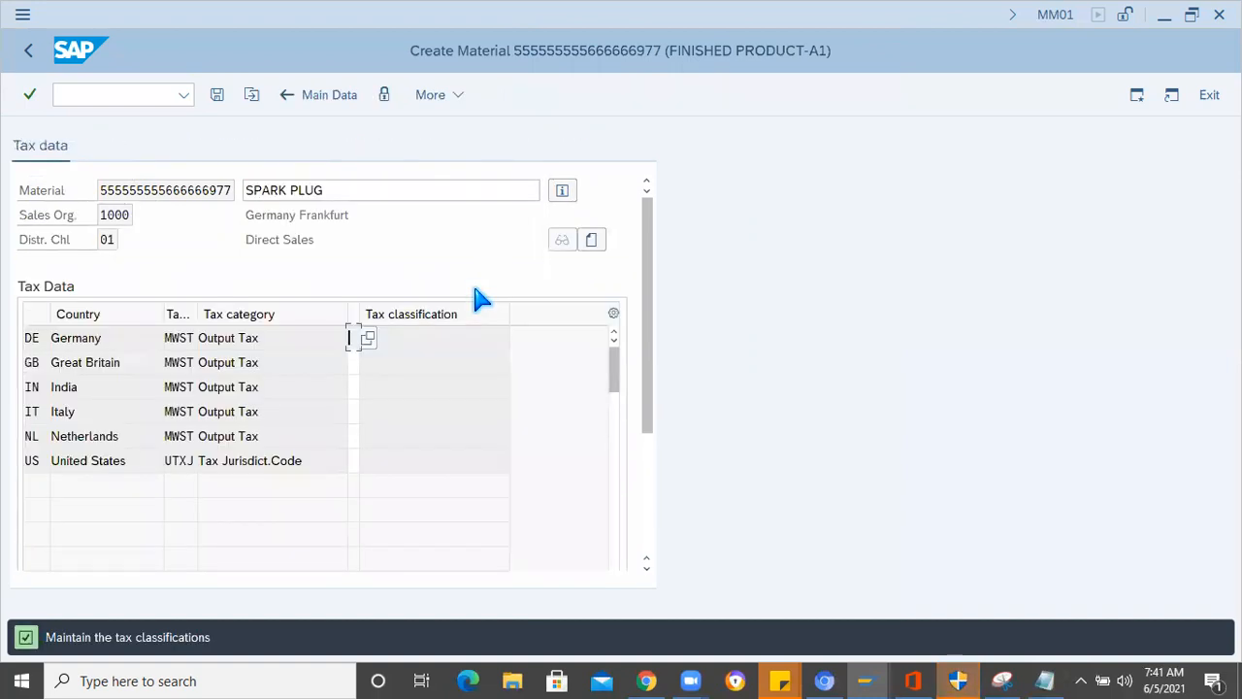
{"action": "type", "text": "0"}
{"action": "key", "text": "Tab"}
{"action": "type", "text": "0"}
{"action": "key", "text": "Tab"}
{"action": "type", "text": "0"}
{"action": "key", "text": "Tab"}
{"action": "type", "text": "0"}
{"action": "key", "text": "Tab"}
{"action": "type", "text": "0"}
{"action": "key", "text": "Tab"}
{"action": "type", "text": "0"}
{"action": "key", "text": "Return"}
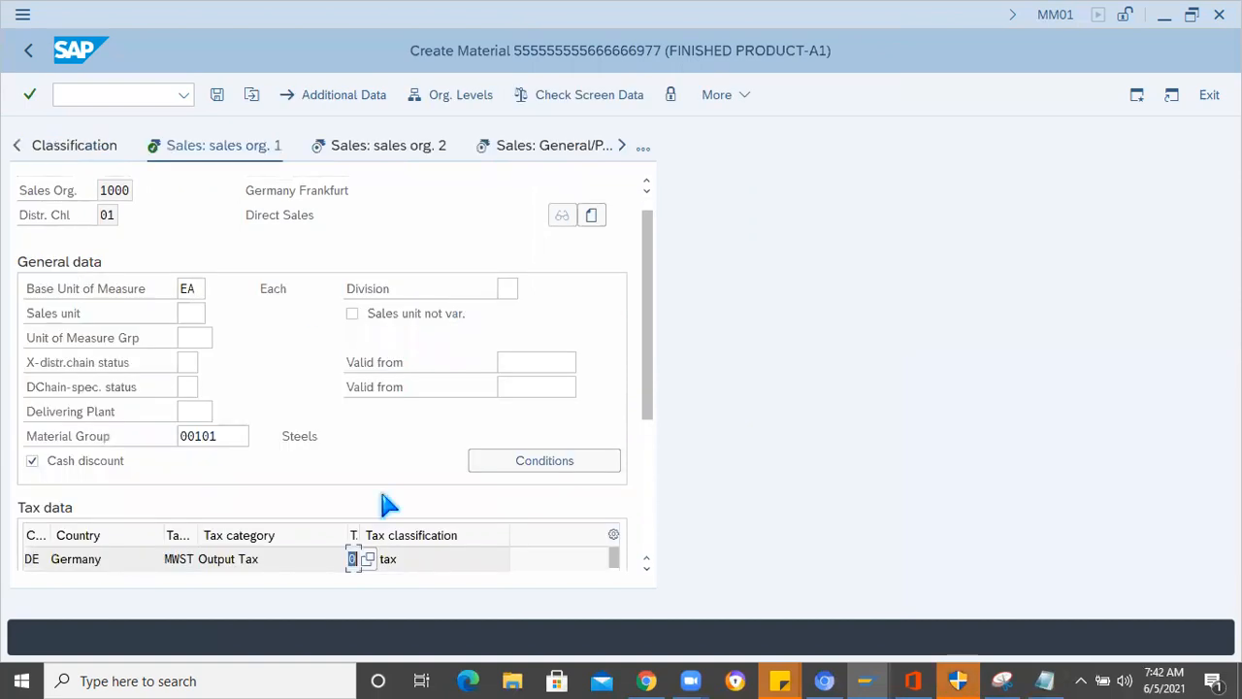
- Look up the available item category groups in the Sales Org. 2 view and close the list
{"action": "key", "text": "Return"}
{"action": "left_click", "coordinate": [496, 362]}
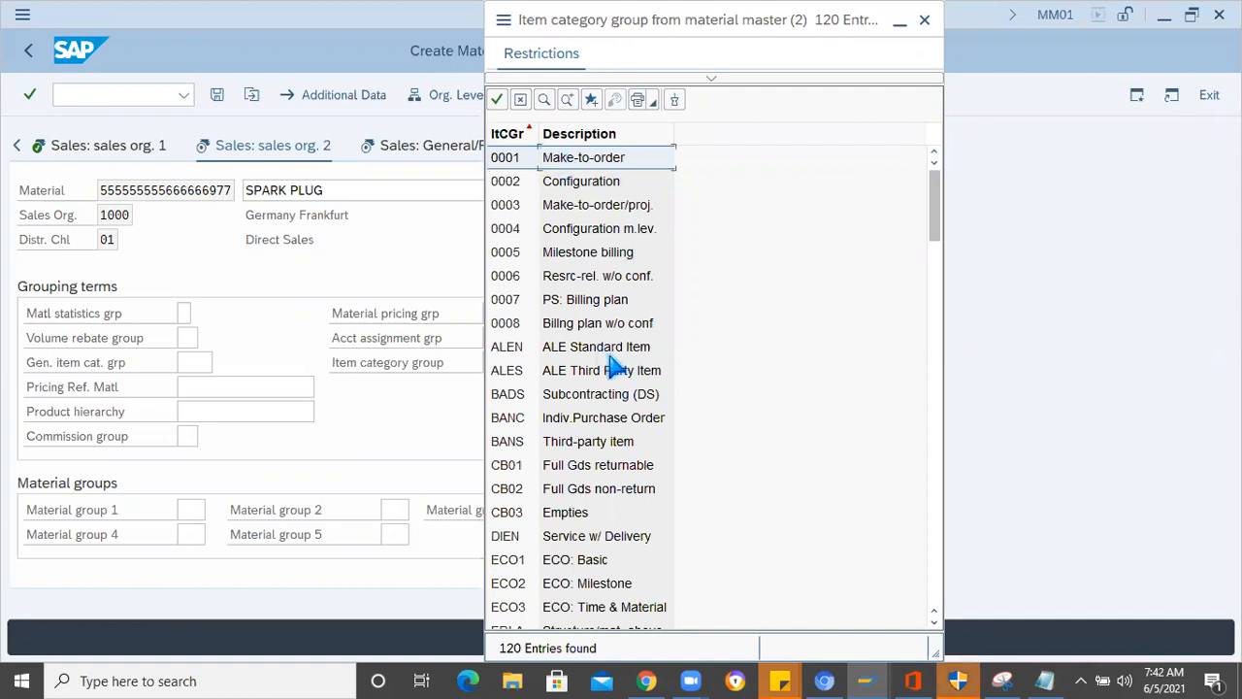
{"action": "key", "text": "Escape"}
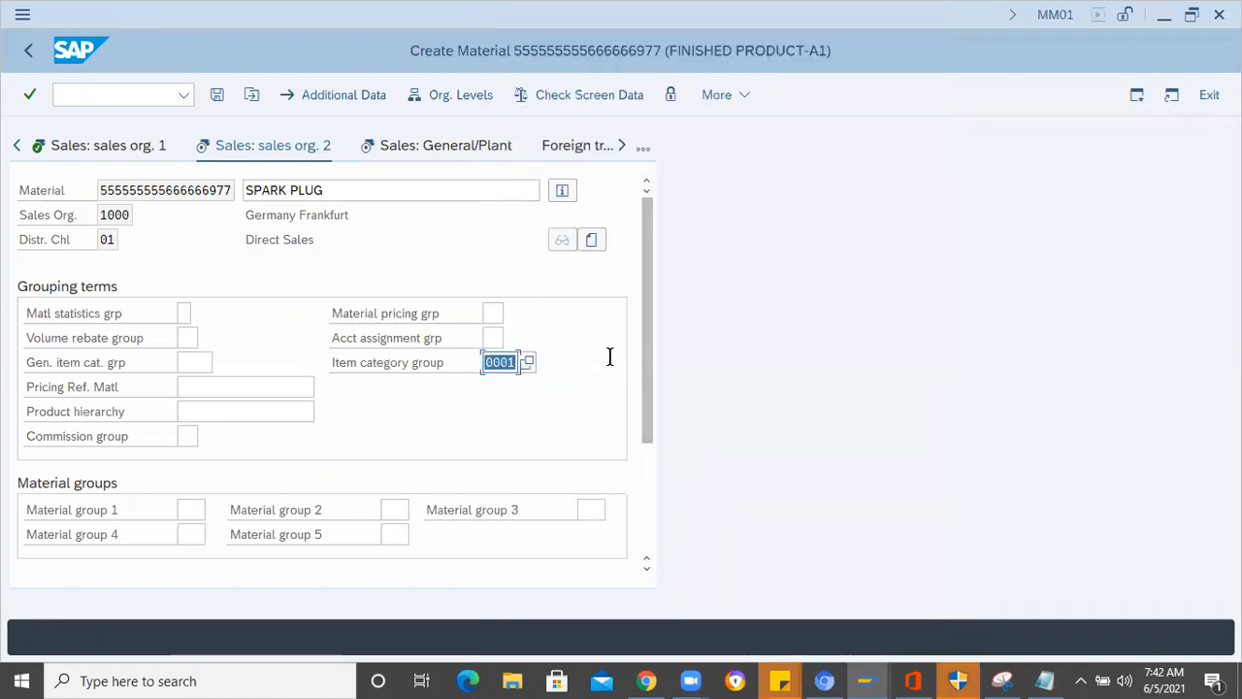
- Pass through the general plant sales, purchasing and plant data/storage views to the Accounting 1 view, leaving their optional fields empty
{"action": "key", "text": "Return"}
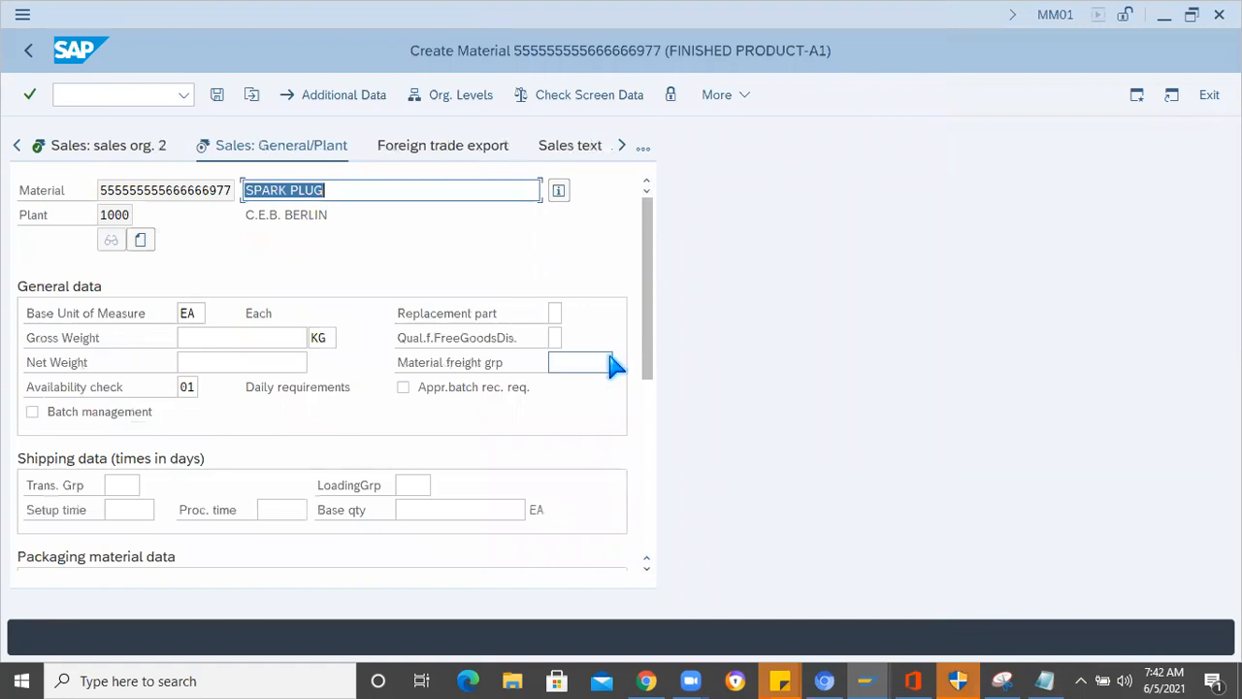
{"action": "left_click", "coordinate": [610, 362]}
{"action": "key", "text": "Return"}
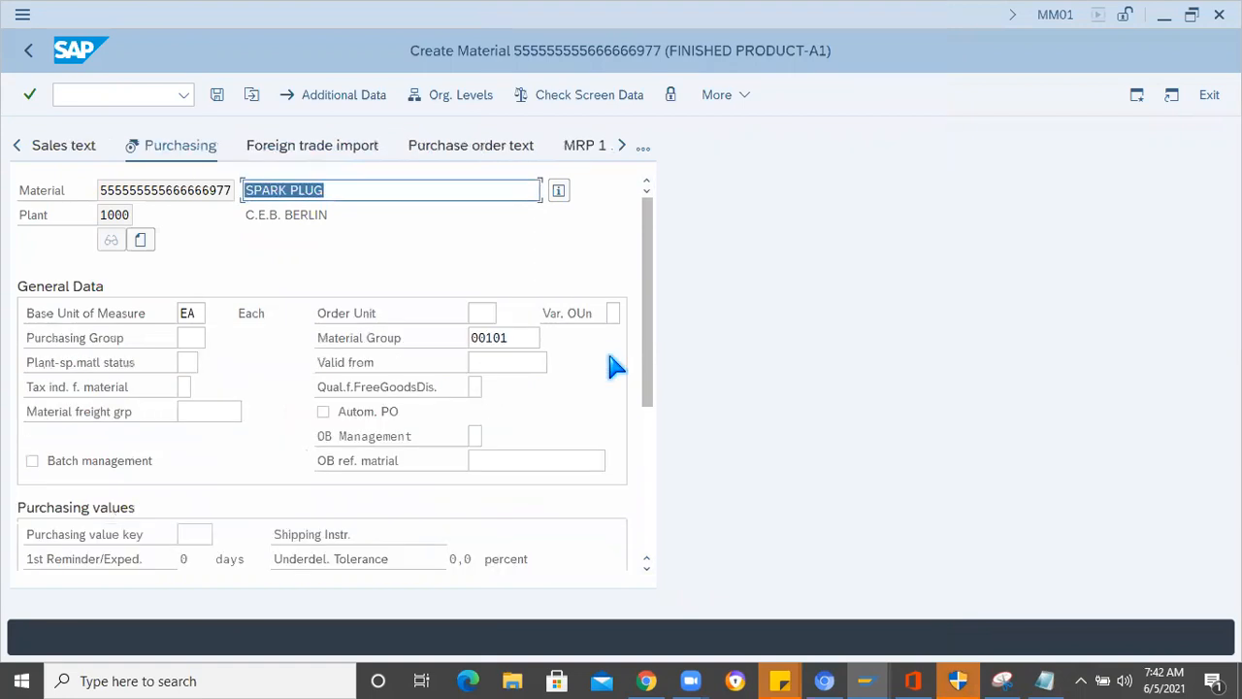
{"action": "key", "text": "Return"}
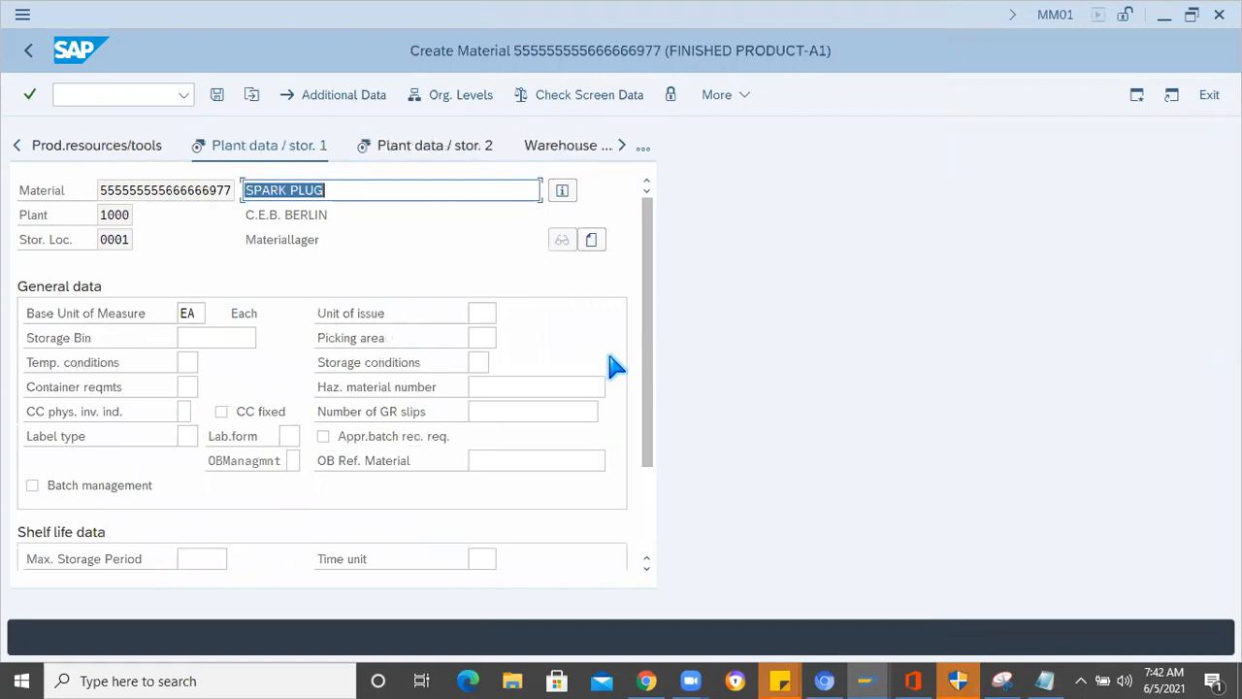
{"action": "key", "text": "Return"}
{"action": "key", "text": "Return"}
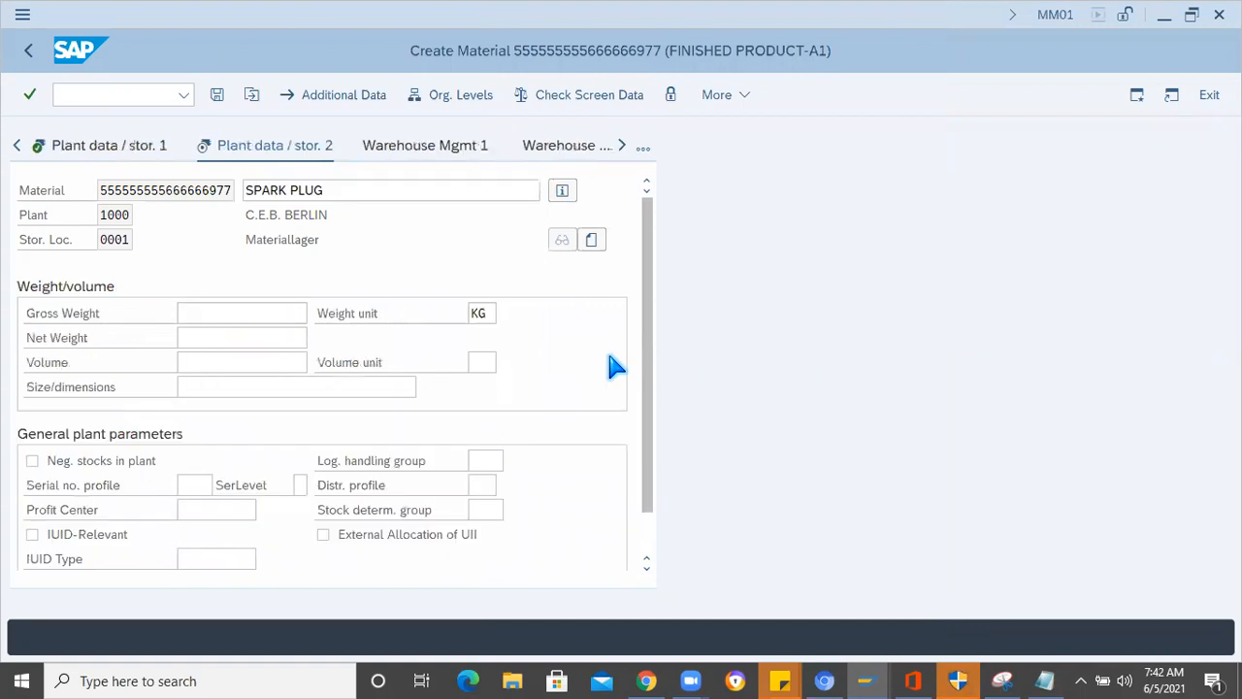
{"action": "key", "text": "Return"}
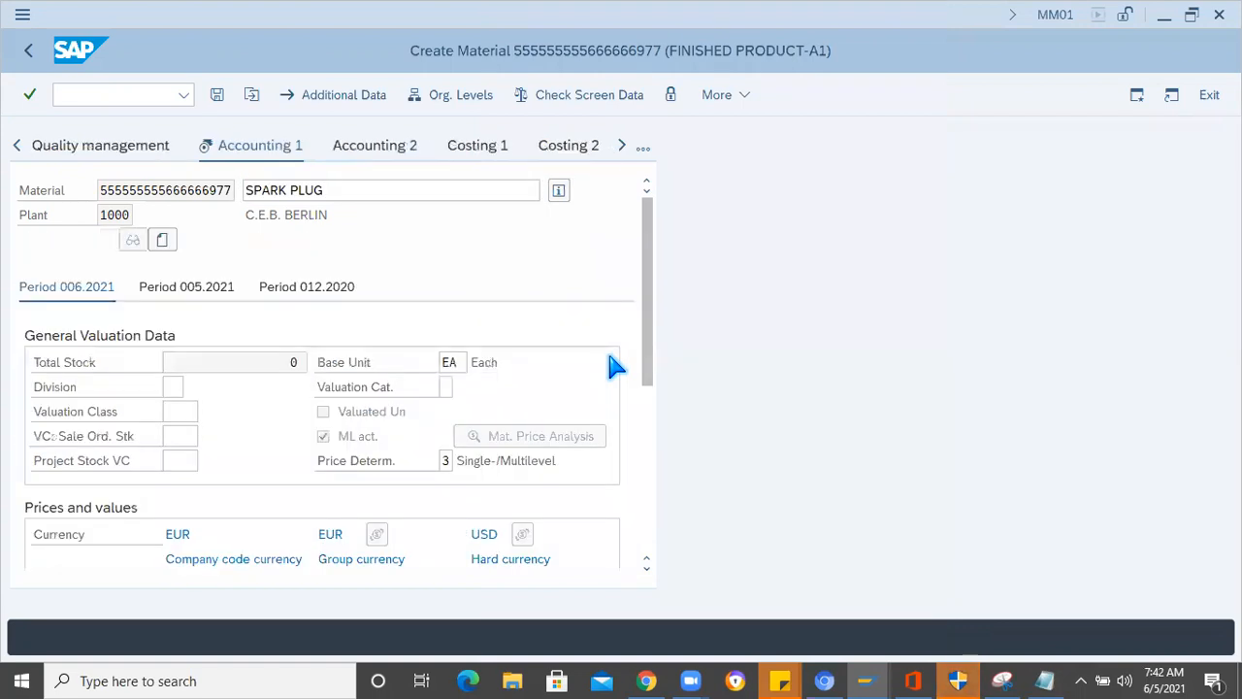
- Assign valuation class 7920 (Finished products) to the material from the list of possible entries
{"action": "left_click", "coordinate": [192, 411]}
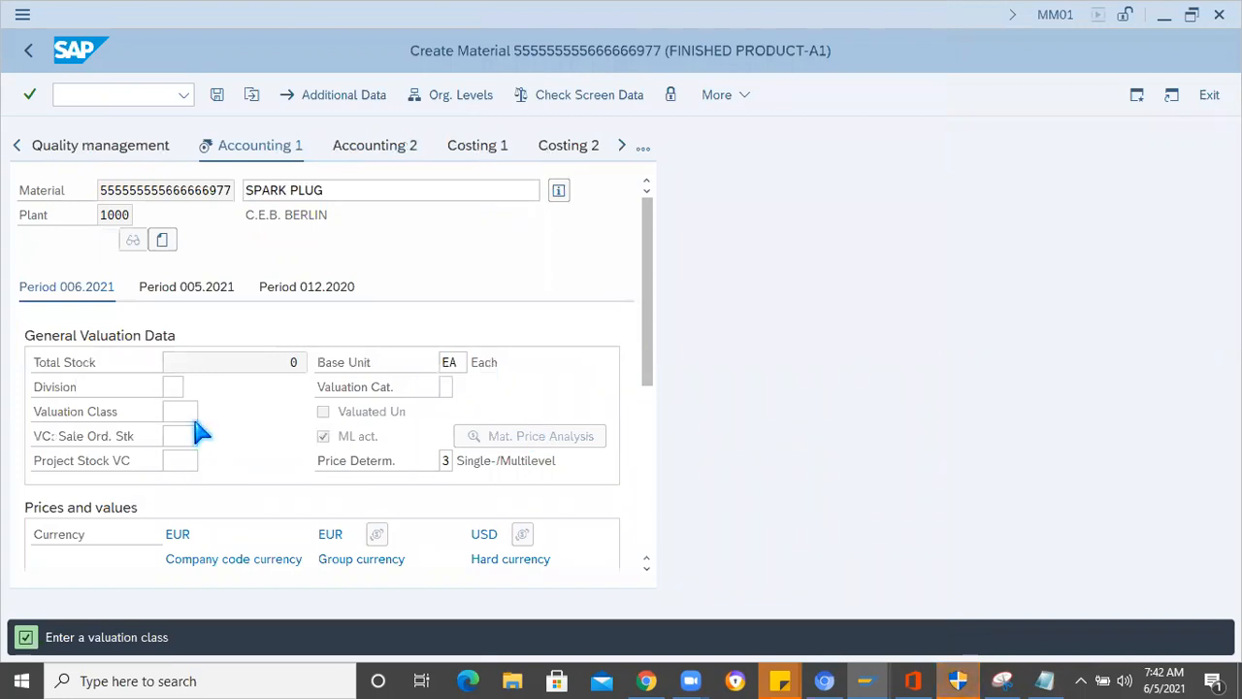
{"action": "key", "text": "F4"}
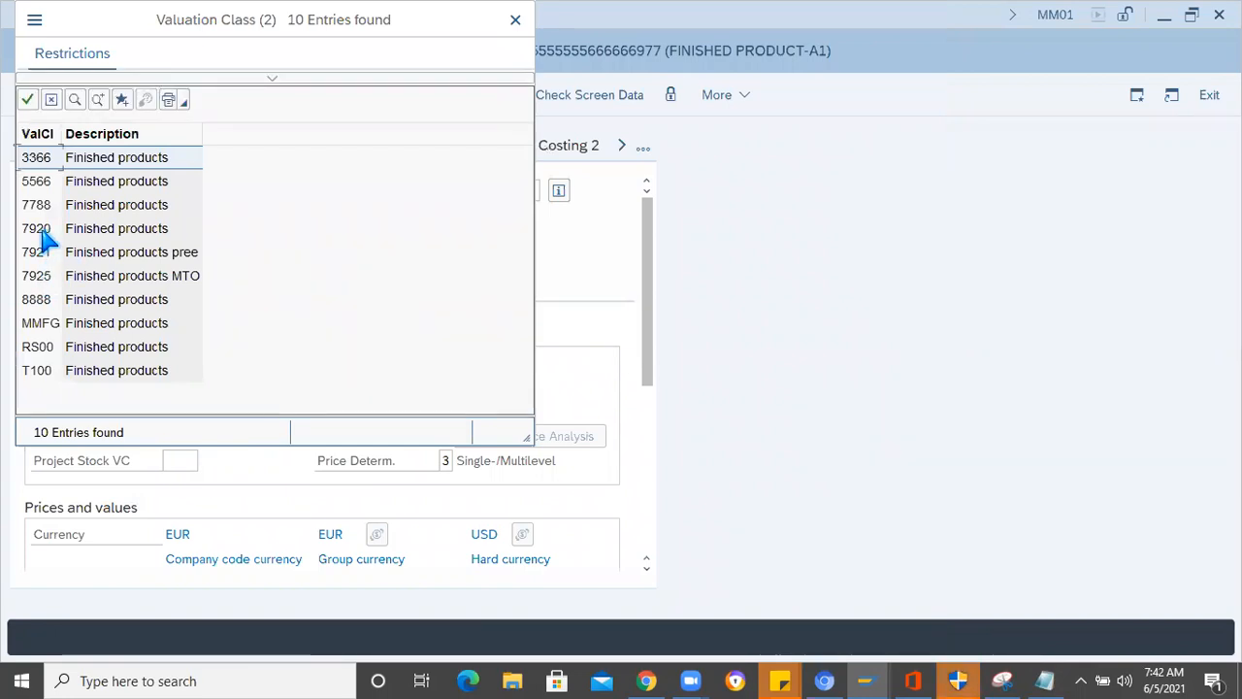
{"action": "left_click", "coordinate": [54, 238]}
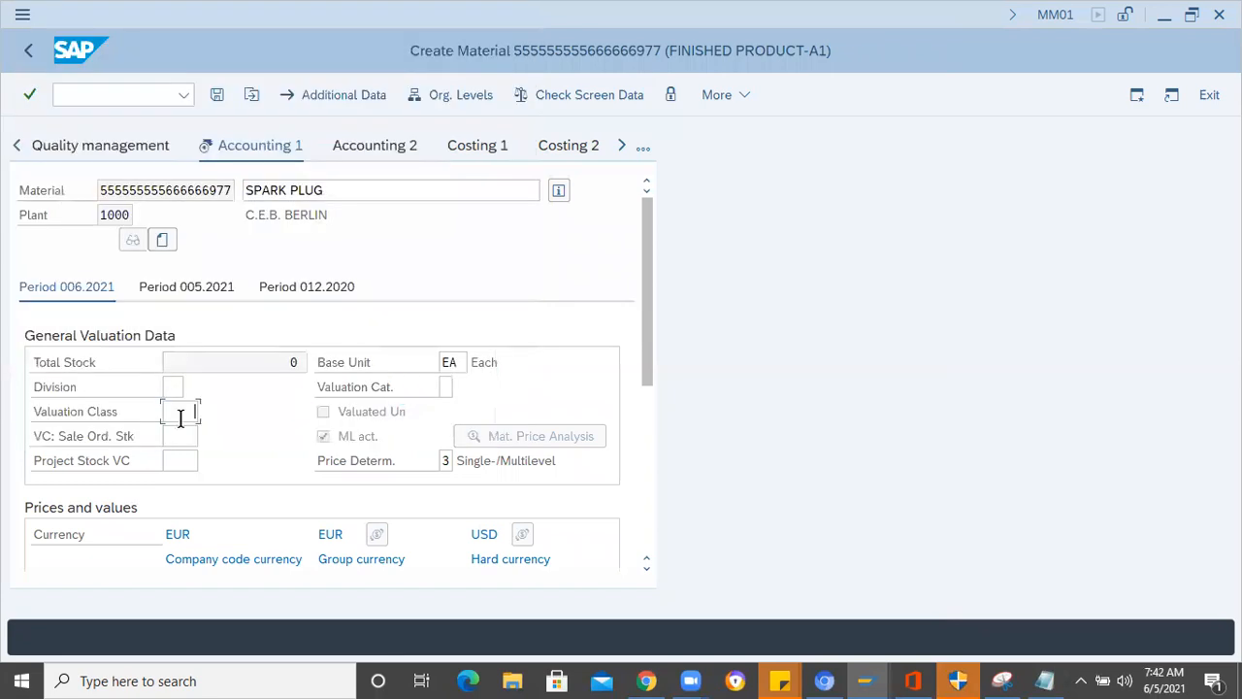
- Set the standard price to 60 EUR in company code currency and save the new material
{"action": "scroll", "coordinate": [238, 475], "scroll_direction": "down", "scroll_amount": 2}
{"action": "left_click", "coordinate": [208, 511]}
{"action": "type", "text": "60"}
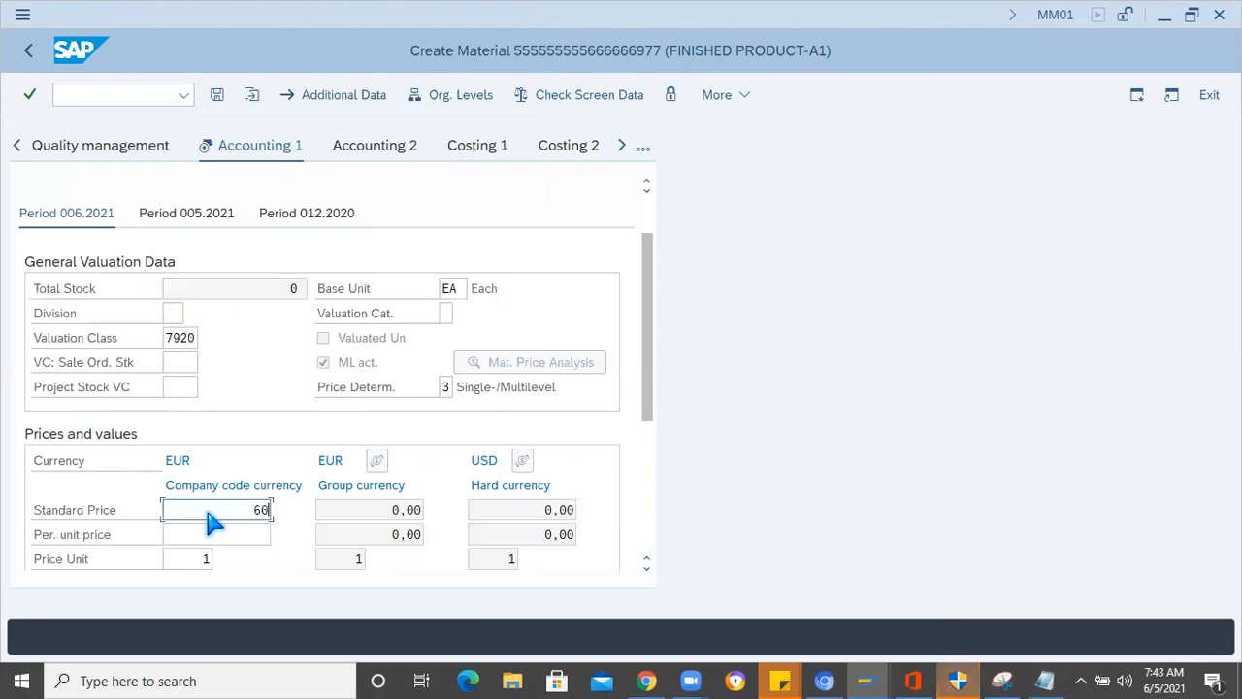
{"action": "key", "text": "Return"}
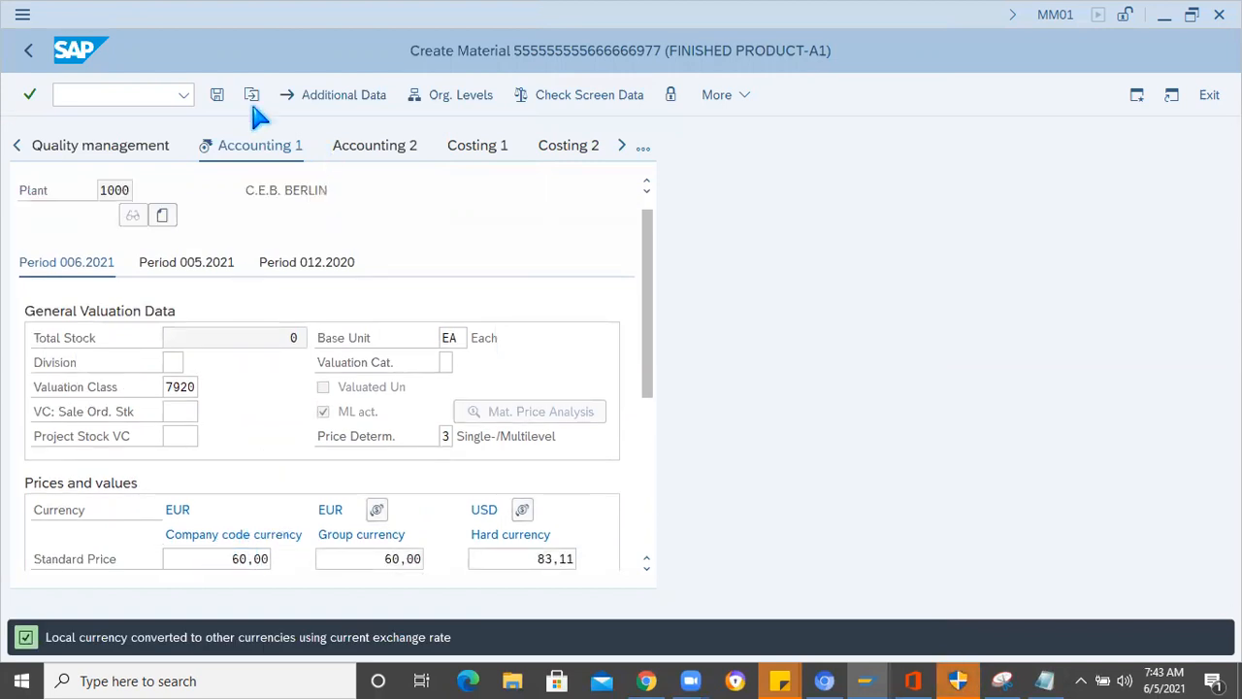
{"action": "left_click", "coordinate": [215, 97]}
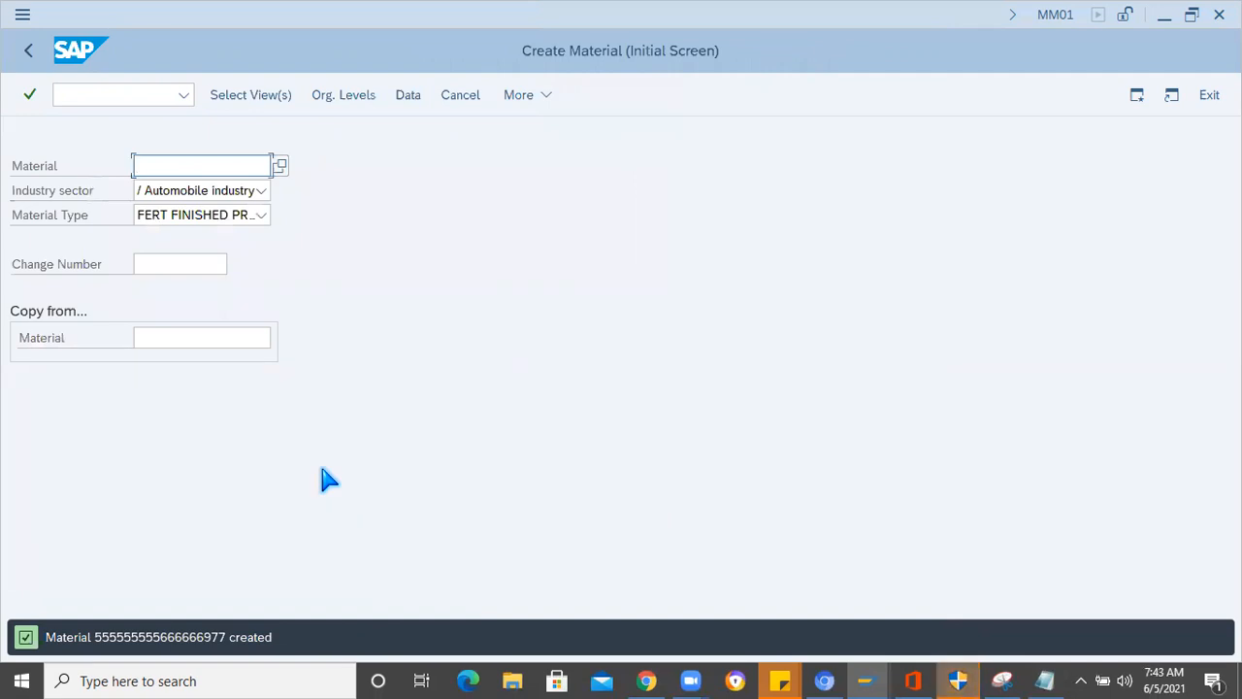
- Copy the new material number from the creation message's details and start transaction CS01 to create a material BOM
{"action": "double_click", "coordinate": [161, 638]}
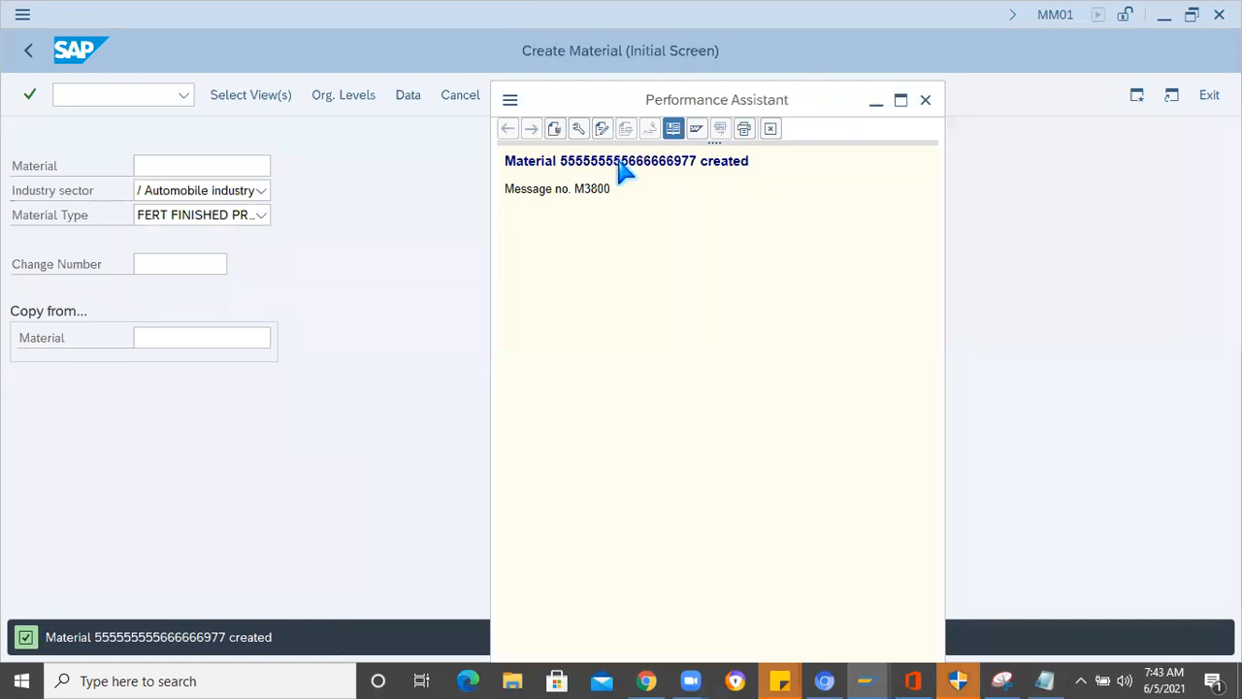
{"action": "double_click", "coordinate": [622, 163]}
{"action": "left_click", "coordinate": [141, 101]}
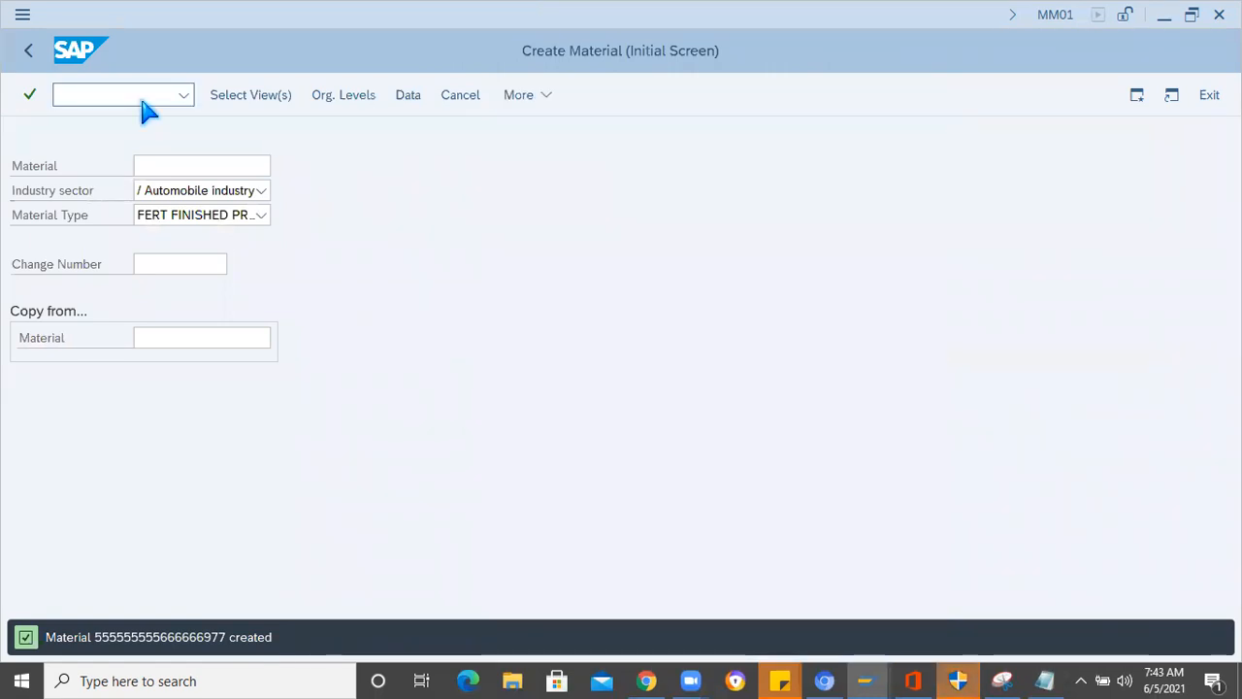
{"action": "type", "text": "/nc"}
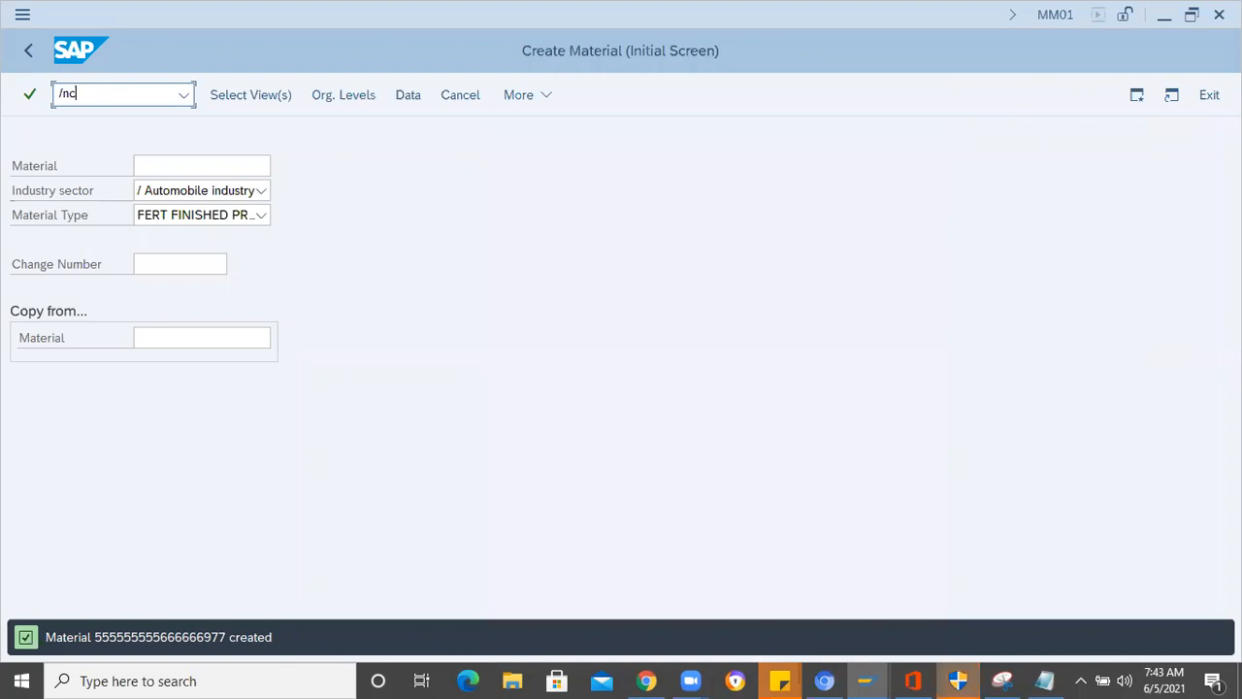
{"action": "type", "text": "s01"}
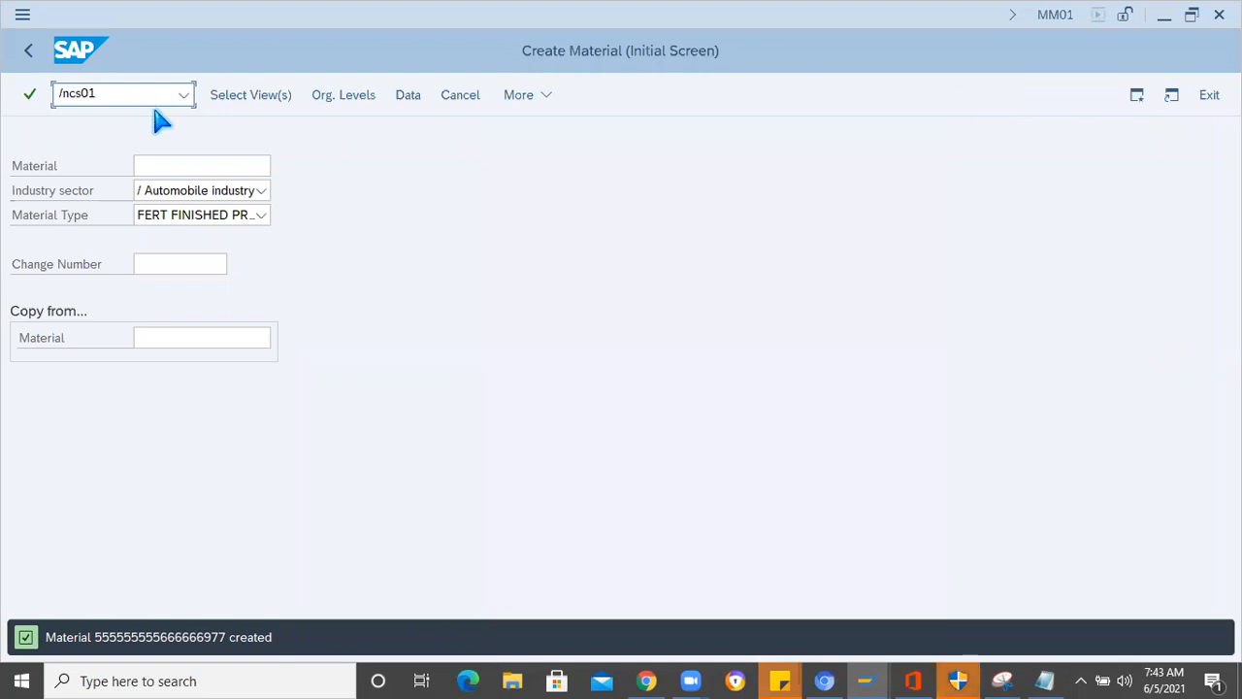
{"action": "key", "text": "Return"}
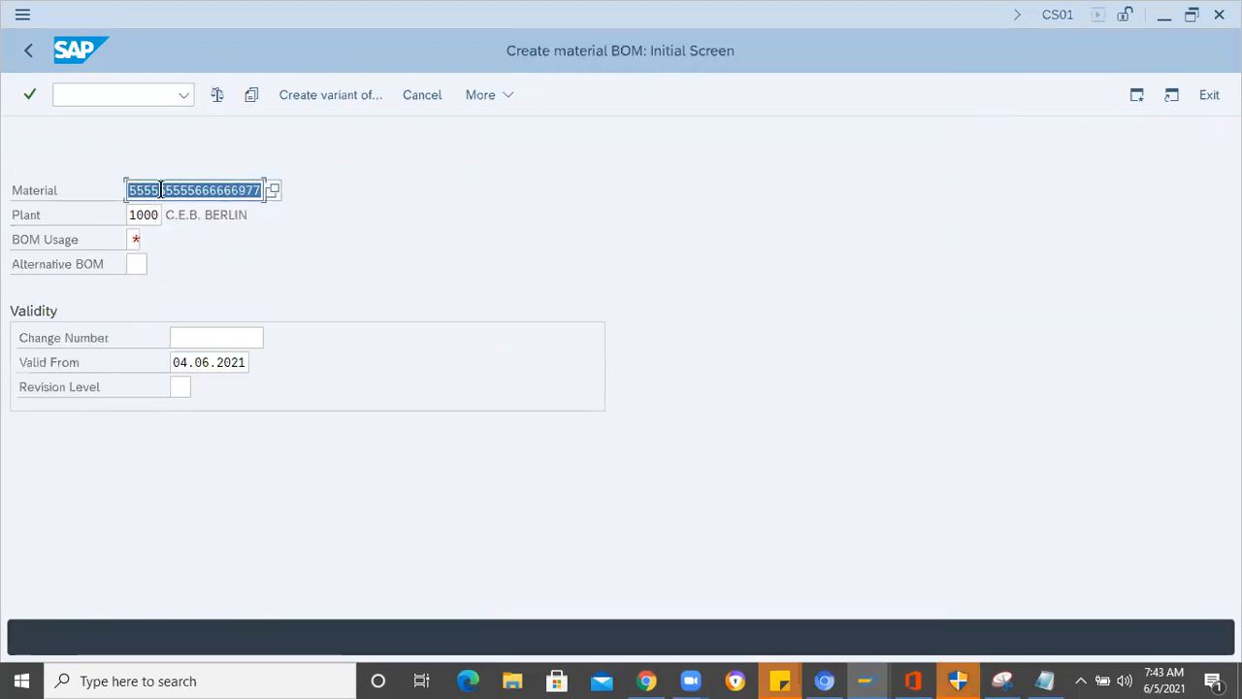
{"action": "left_click", "coordinate": [208, 190]}
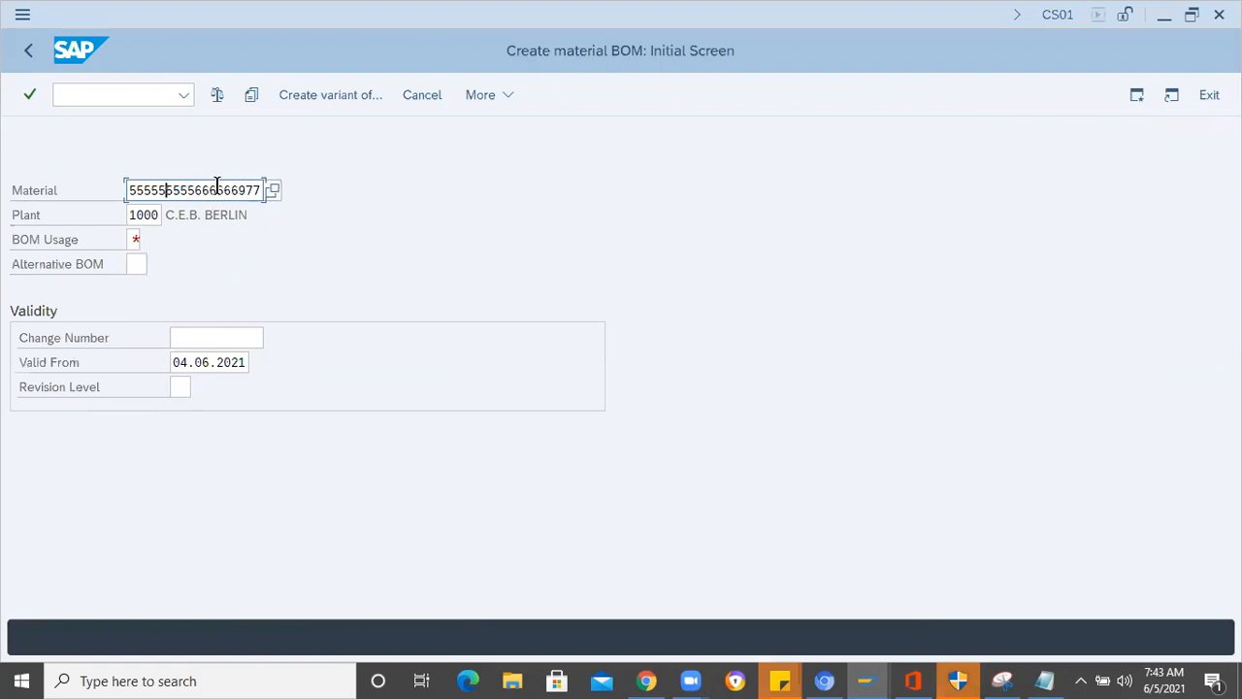
{"action": "left_click", "coordinate": [144, 237]}
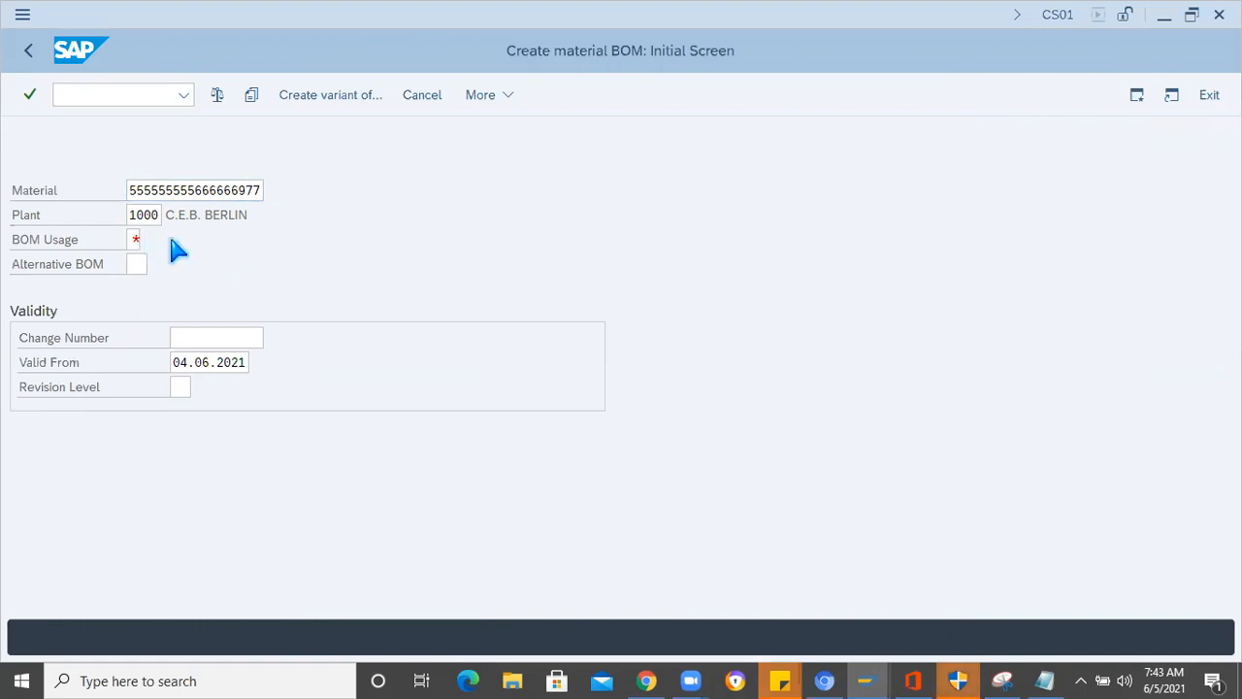
{"action": "key", "text": "F4"}
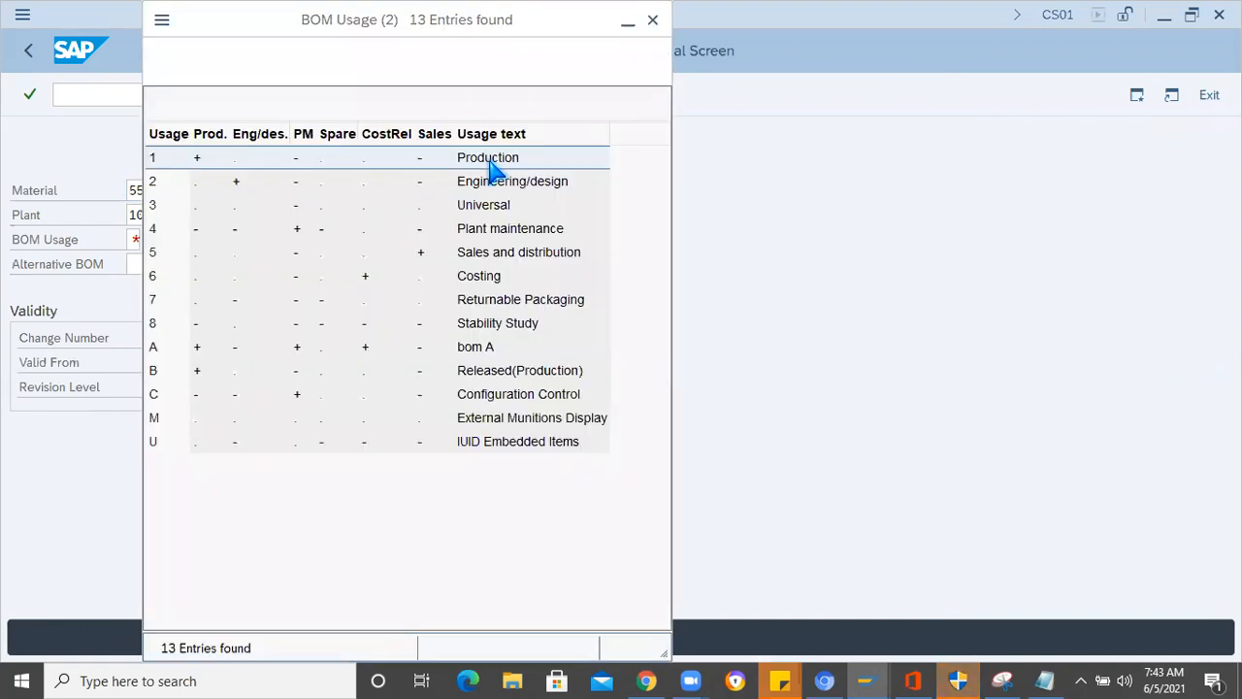
{"action": "double_click", "coordinate": [493, 170]}
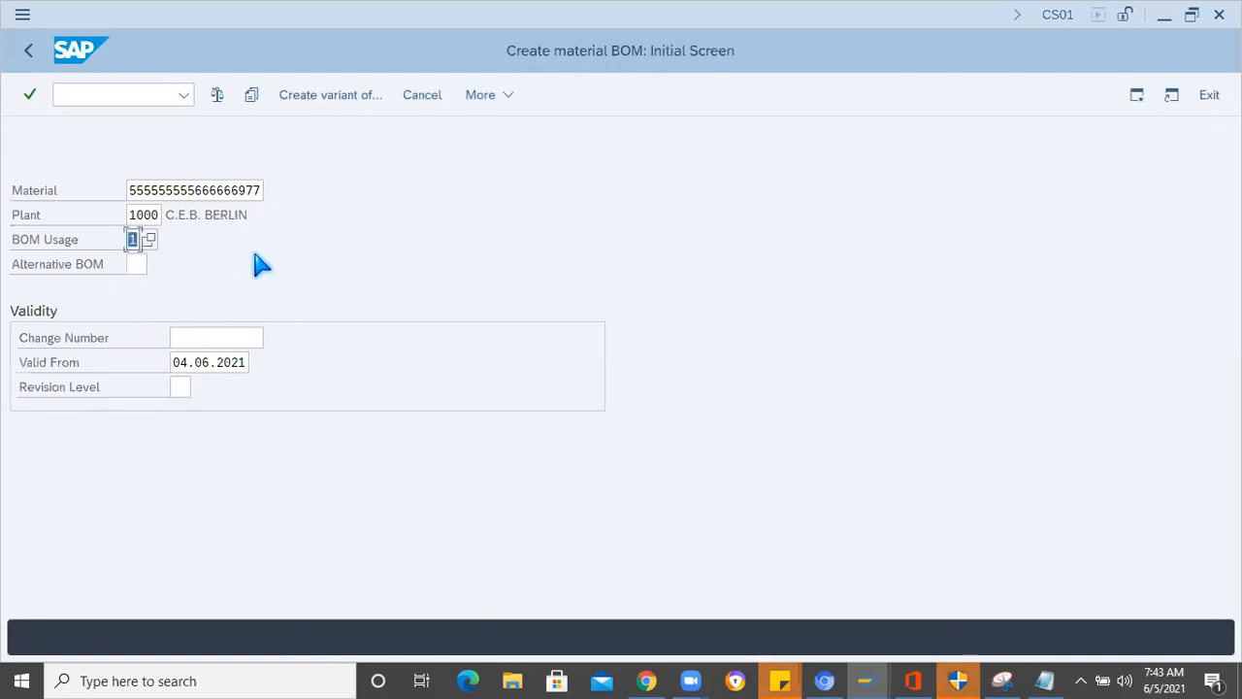
{"action": "key", "text": "Return"}
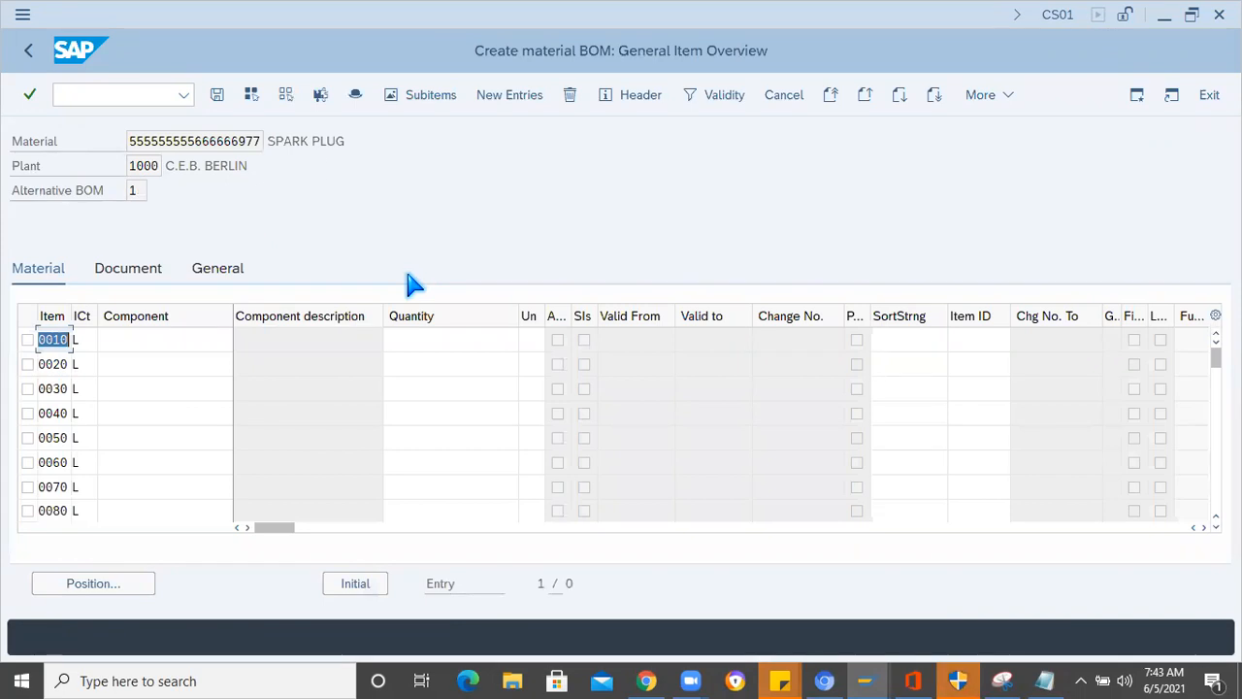
- Choose item category L (Stock item) for BOM item 0010 from the list of possible entries
{"action": "left_click", "coordinate": [86, 340]}
{"action": "left_click", "coordinate": [107, 339]}
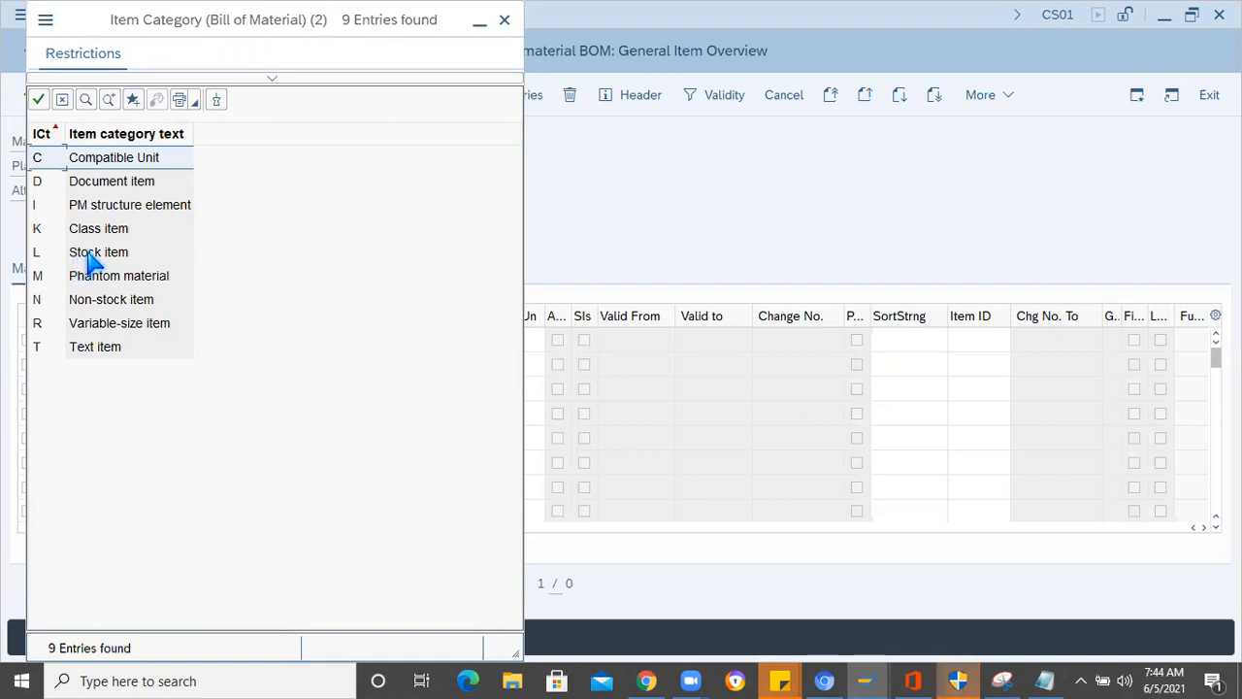
{"action": "double_click", "coordinate": [90, 254]}
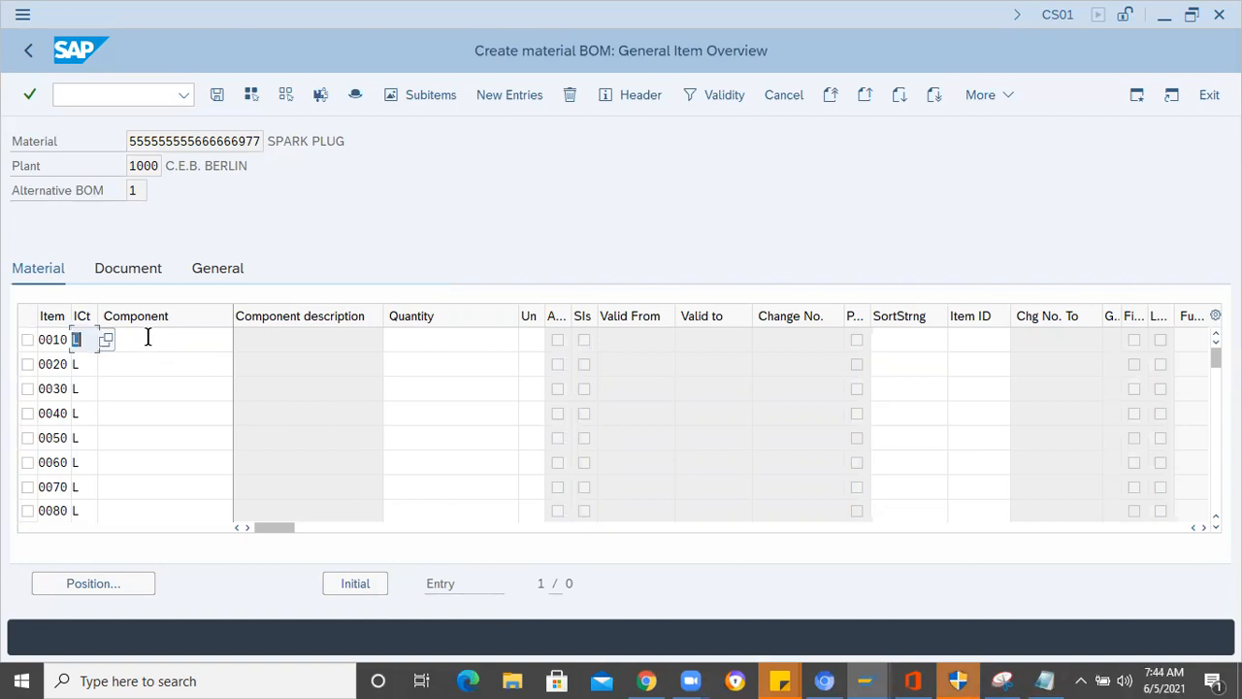
- Copy Terminal nut and material number 24443327 from the Notepad notes into the component fields of items 0010 and 0020
{"action": "left_click", "coordinate": [147, 337]}
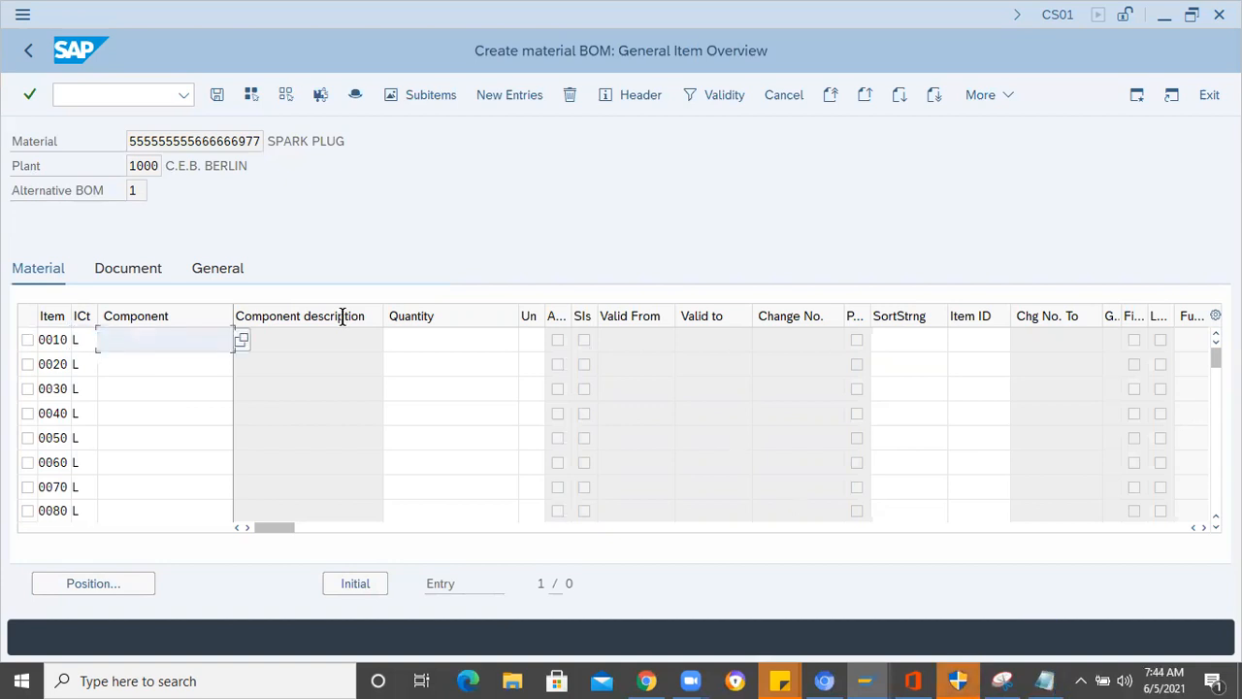
{"action": "key", "text": "alt+Tab"}
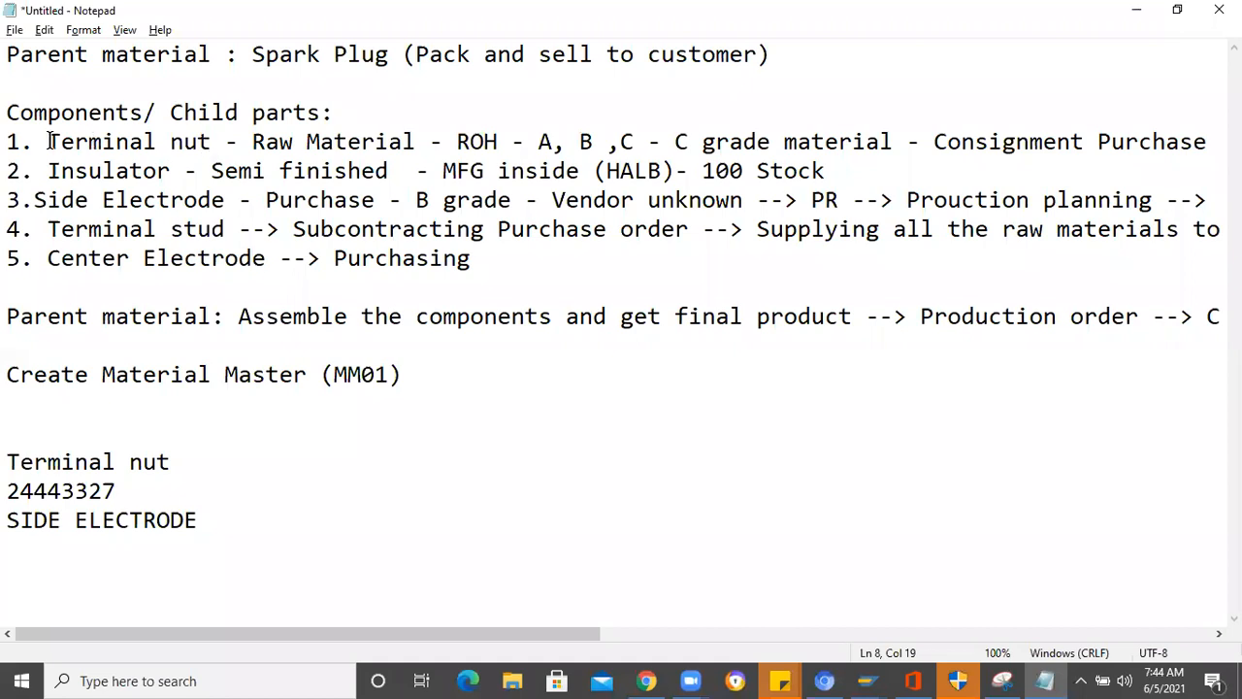
{"action": "left_click_drag", "start_coordinate": [48, 141], "coordinate": [210, 143]}
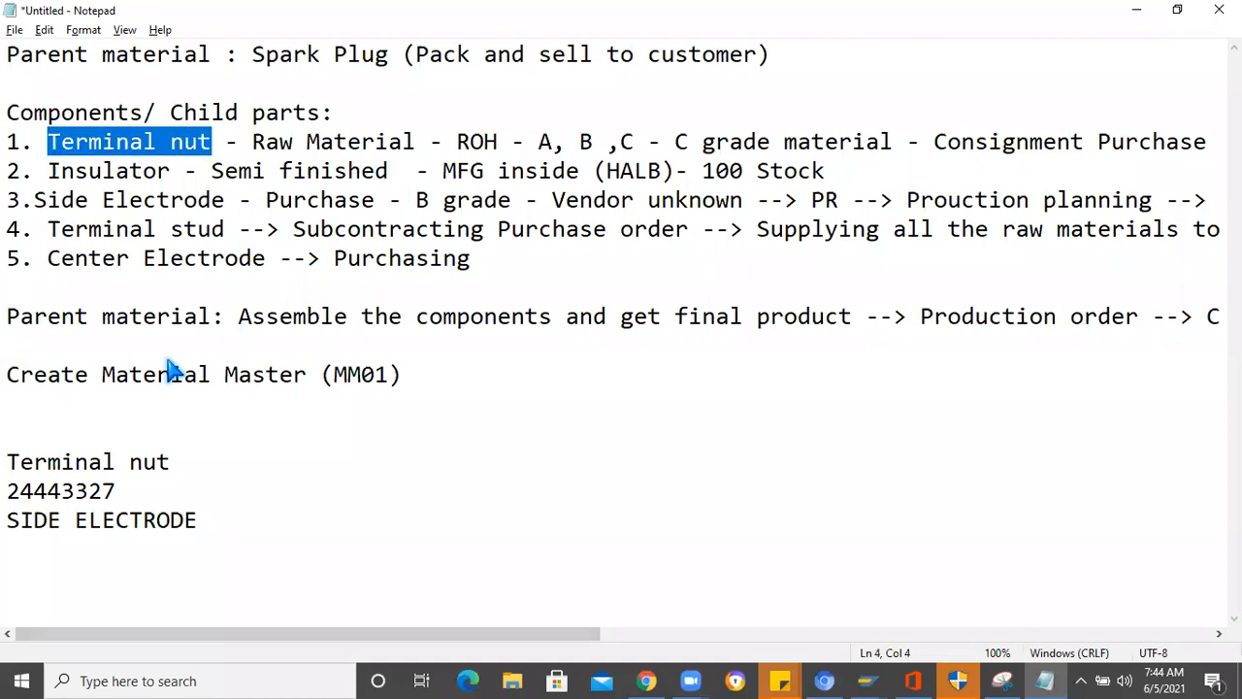
{"action": "key", "text": "alt+Tab"}
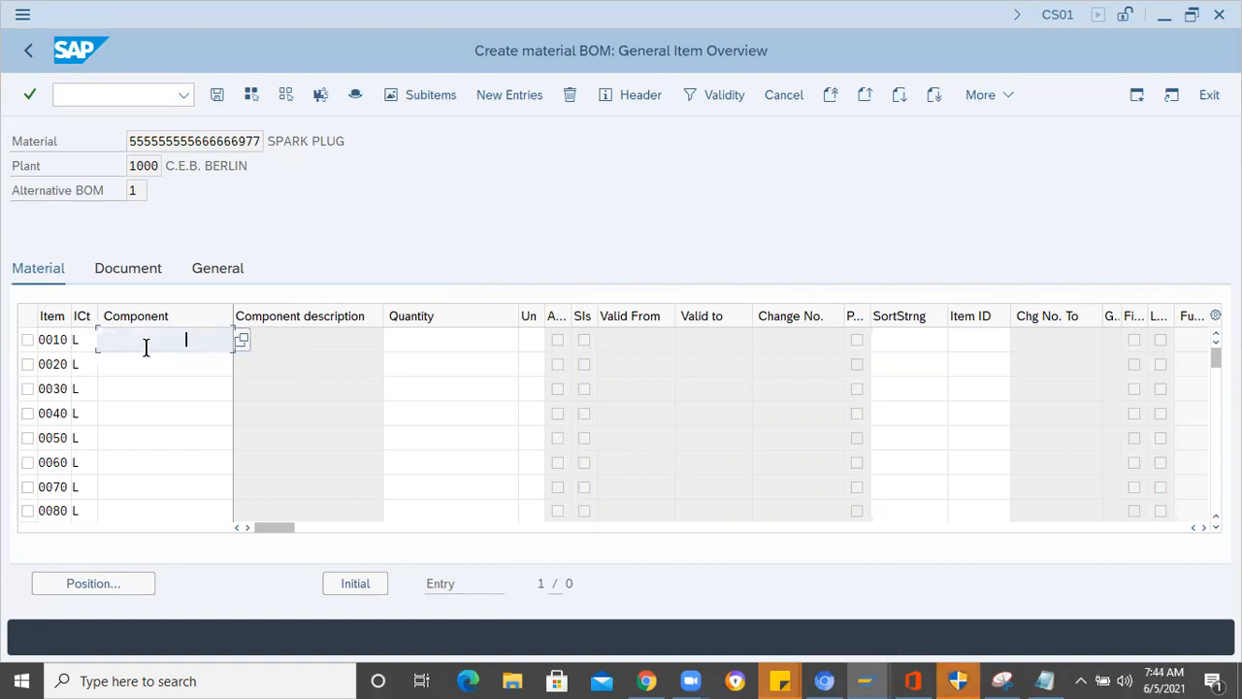
{"action": "type", "text": "Terminal nut"}
{"action": "key", "text": "alt+Tab"}
{"action": "double_click", "coordinate": [102, 493]}
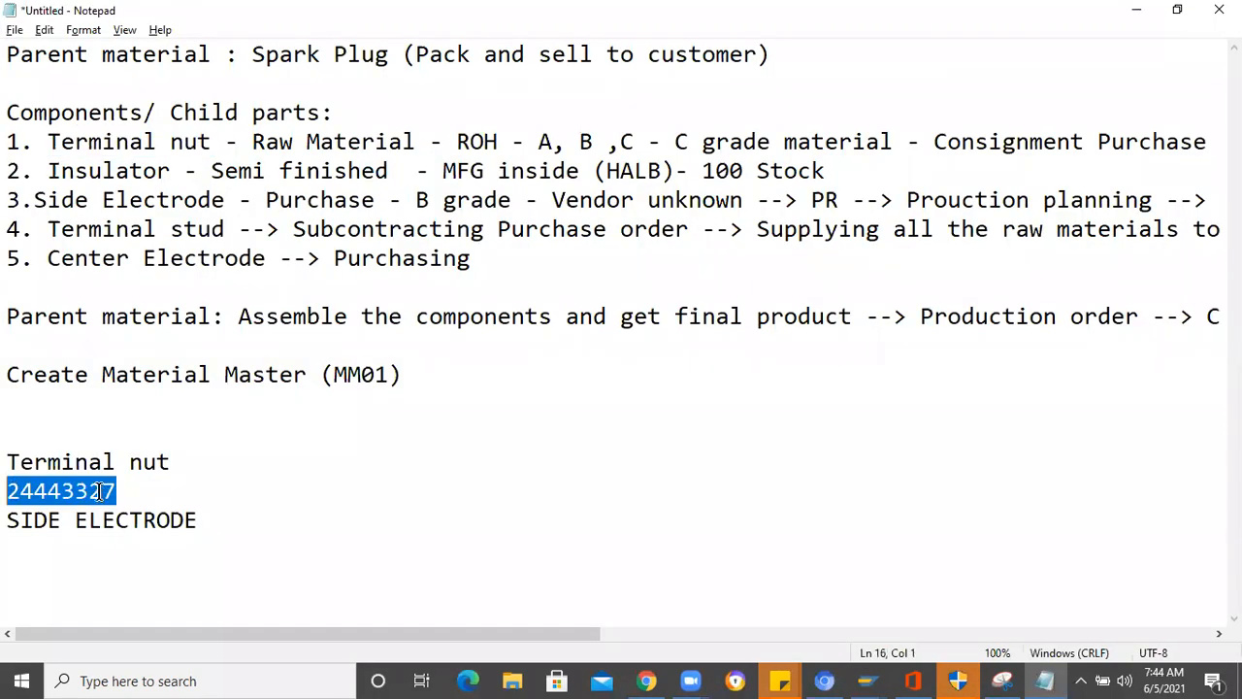
{"action": "key", "text": "alt+Tab"}
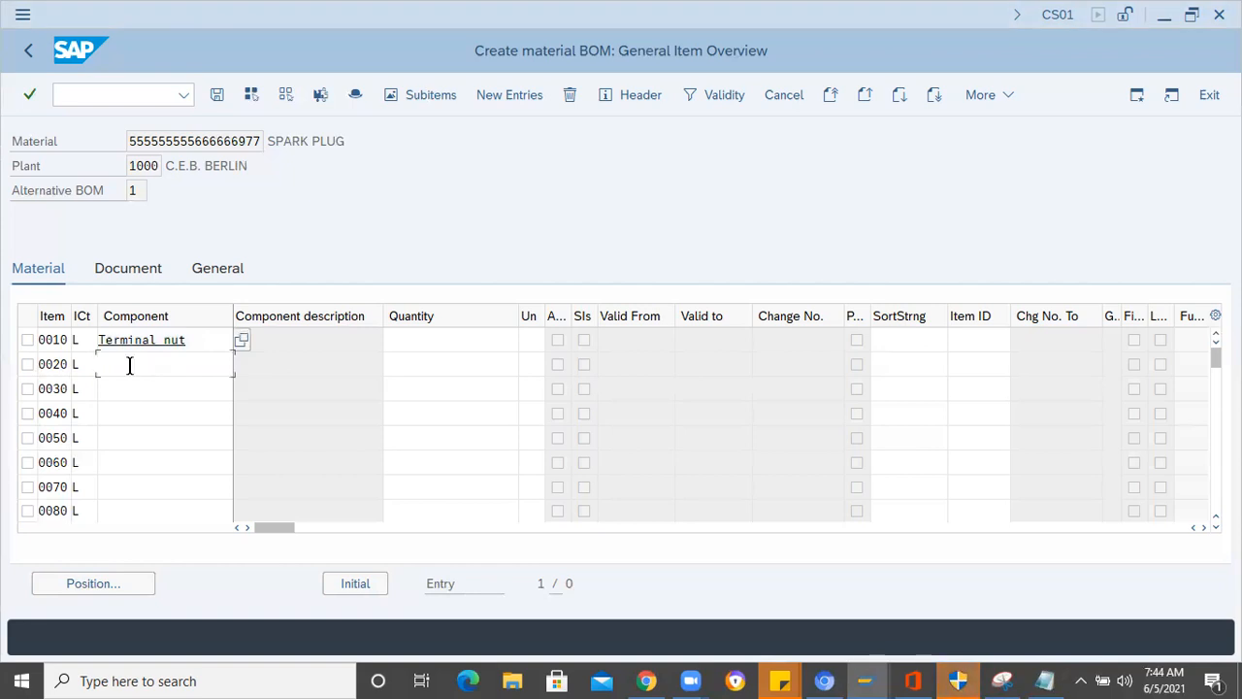
{"action": "type", "text": "24443327"}
- Copy SIDE ELECTRODE from the Notepad notes and enter it as the component of item 0030
{"action": "left_click", "coordinate": [122, 389]}
{"action": "key", "text": "alt+Tab"}
{"action": "left_click_drag", "start_coordinate": [200, 522], "coordinate": [20, 524]}
{"action": "key", "text": "ctrl+c"}
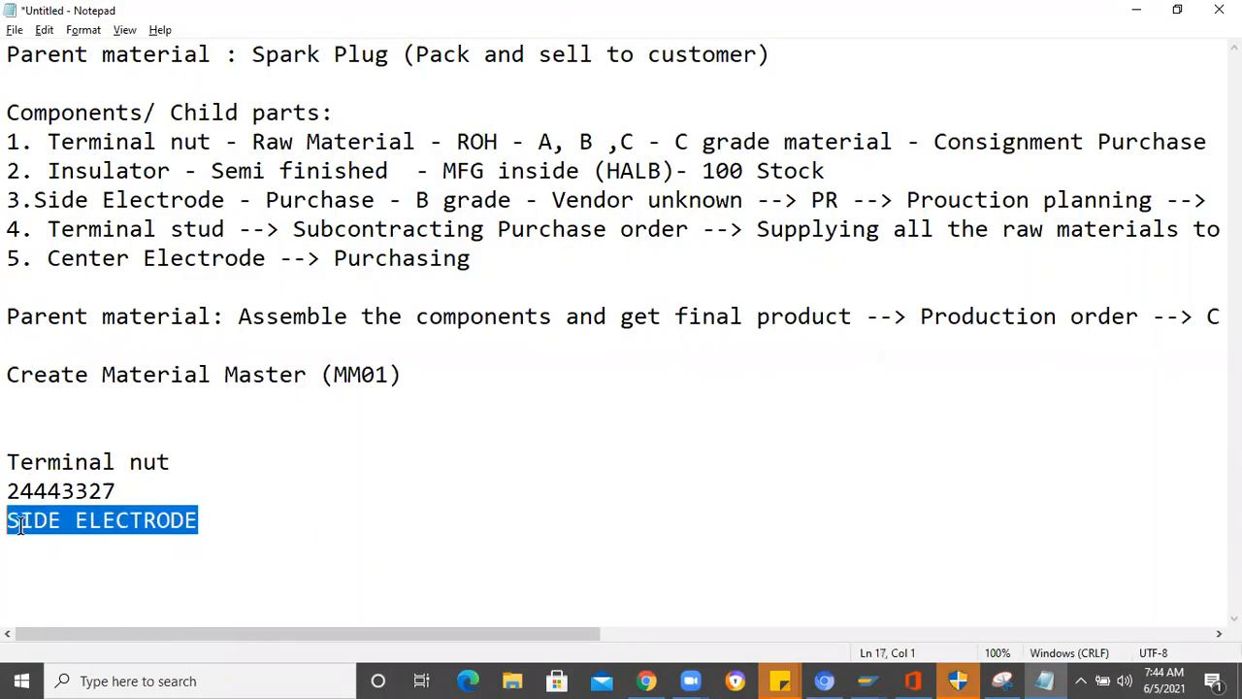
{"action": "key", "text": "alt+Tab"}
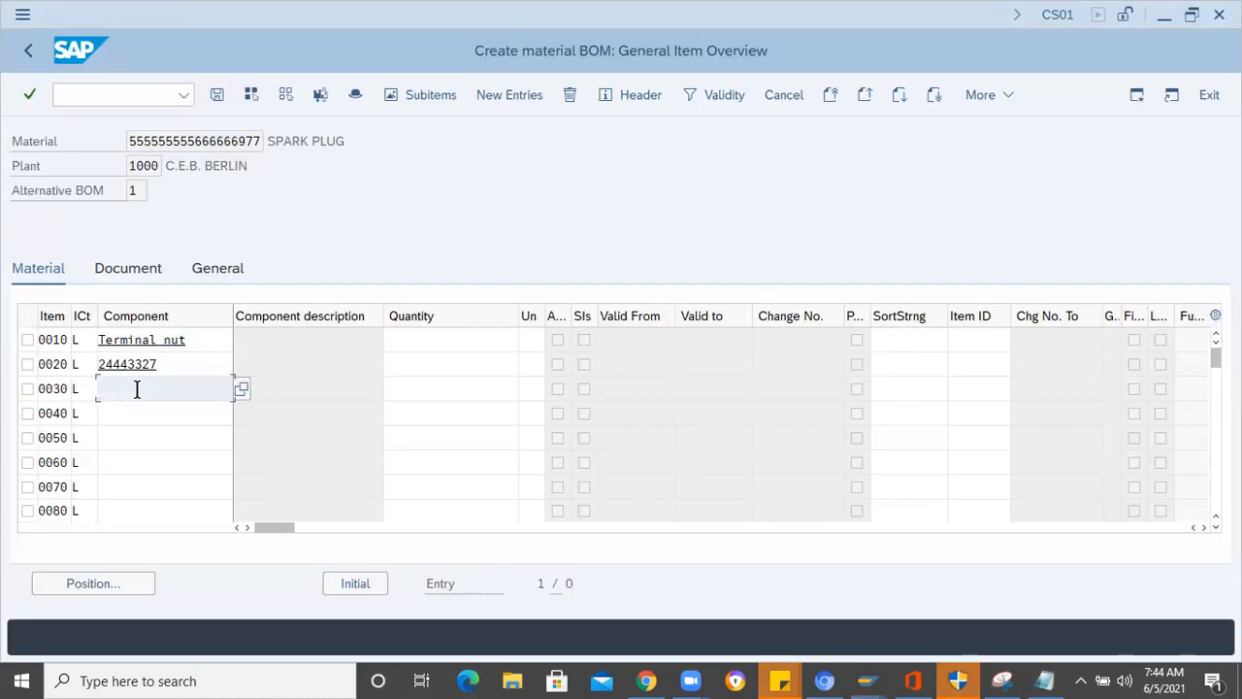
{"action": "key", "text": "ctrl+v"}
- Copy Terminal stud from the Notepad notes and enter it as the component of item 0040
{"action": "key", "text": "alt+Tab"}
{"action": "left_click_drag", "start_coordinate": [224, 230], "coordinate": [62, 233]}
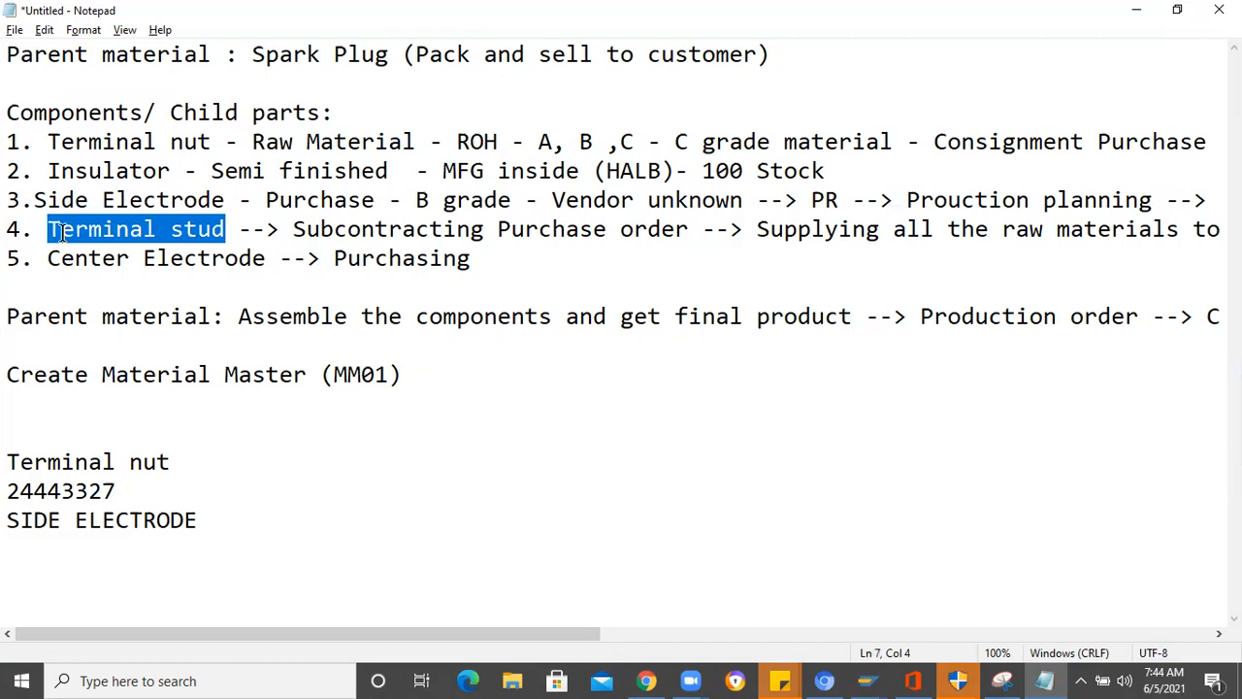
{"action": "key", "text": "ctrl+c"}
{"action": "key", "text": "alt+Tab"}
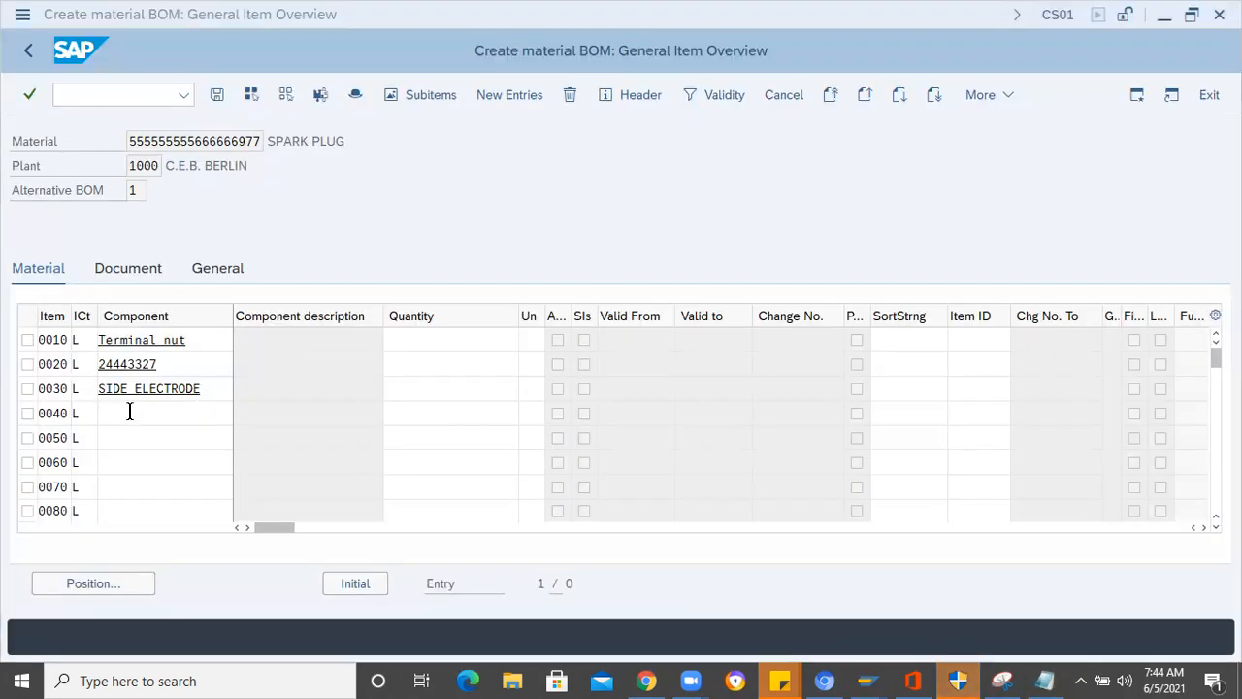
{"action": "key", "text": "ctrl+v"}
- Copy Center Electrode from the Notepad notes as the component of item 0050 and submit the item list
{"action": "left_click", "coordinate": [144, 431]}
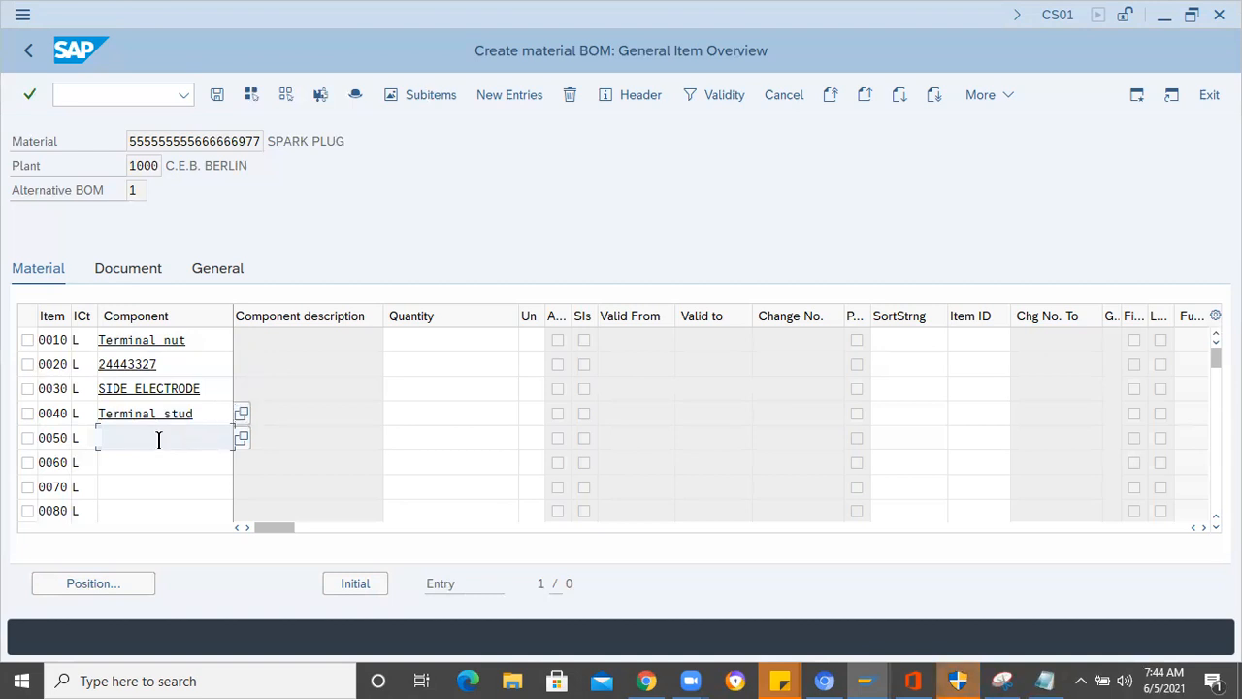
{"action": "key", "text": "alt+Tab"}
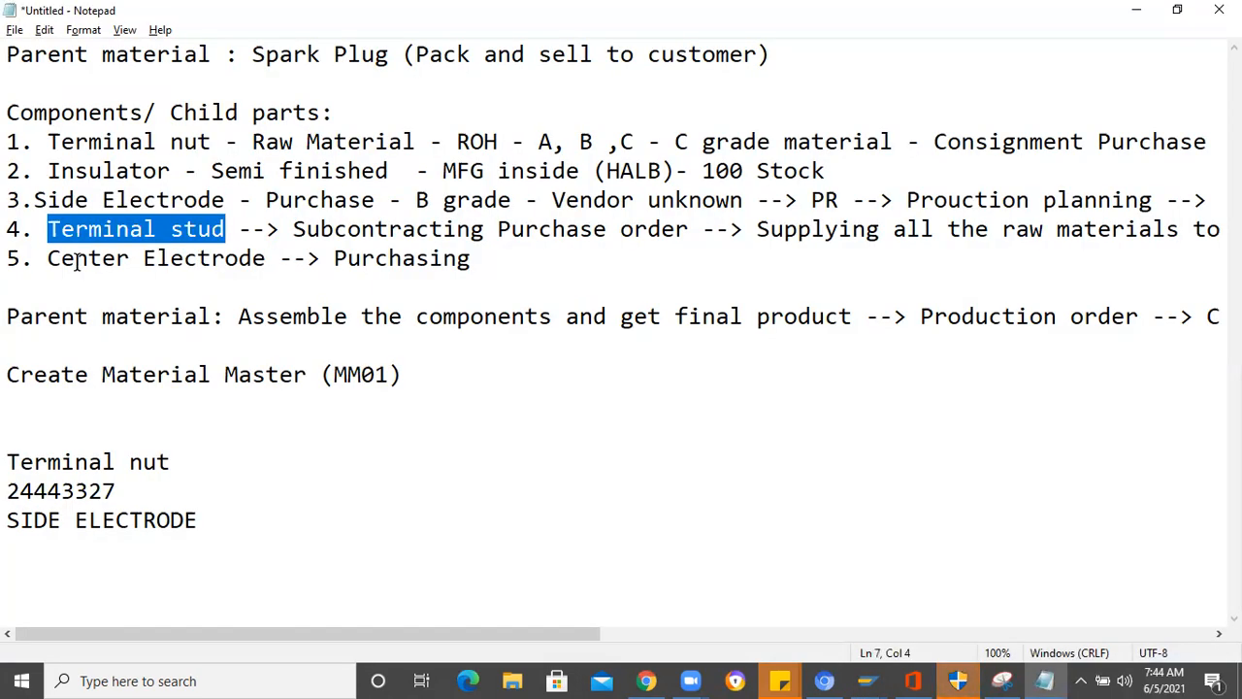
{"action": "left_click_drag", "start_coordinate": [266, 260], "coordinate": [52, 257]}
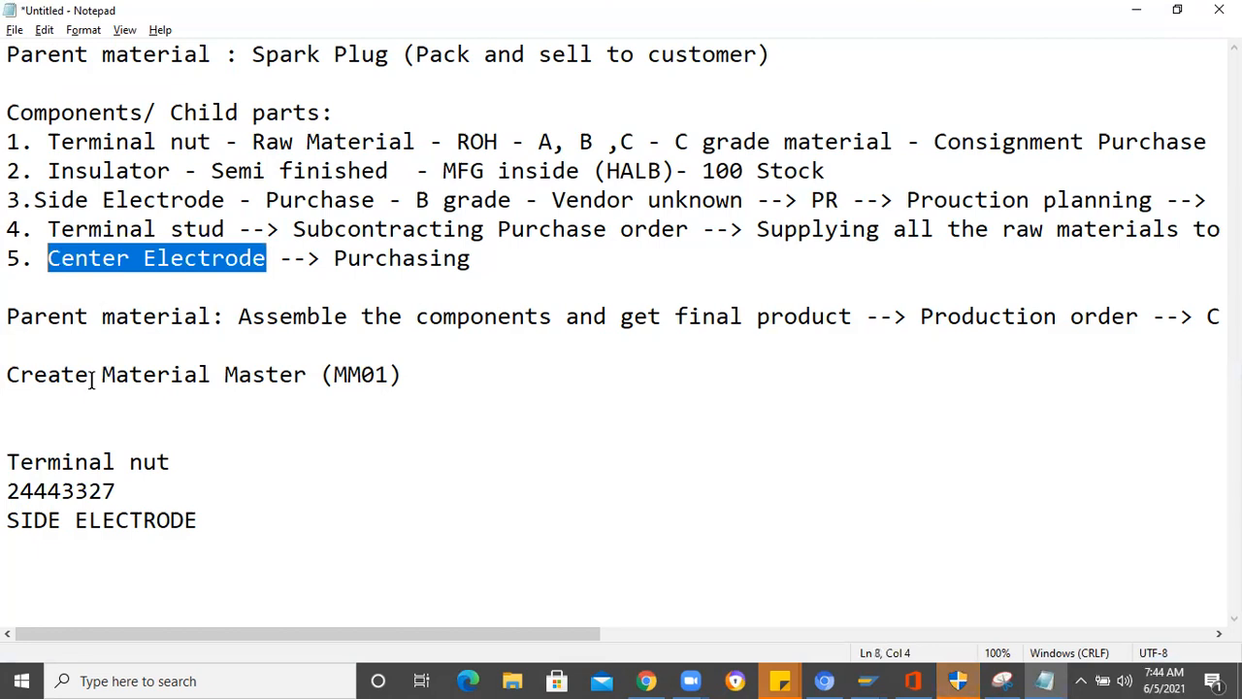
{"action": "key", "text": "ctrl+c"}
{"action": "key", "text": "alt+Tab"}
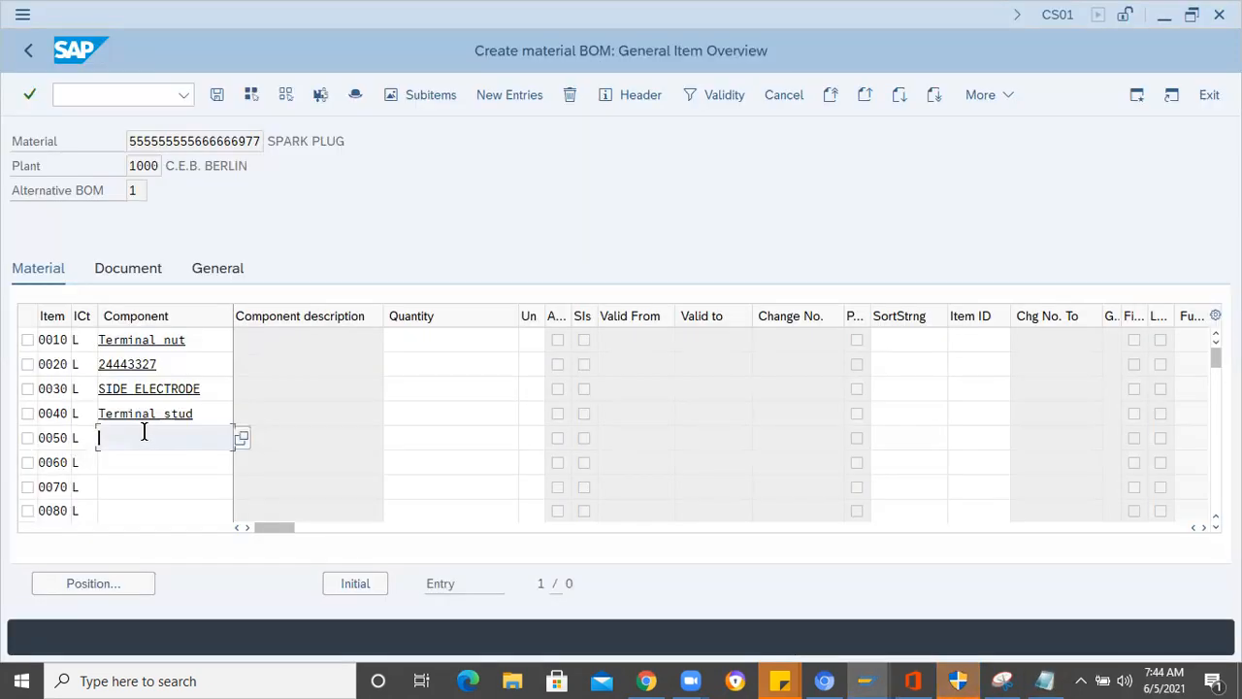
{"action": "key", "text": "ctrl+v"}
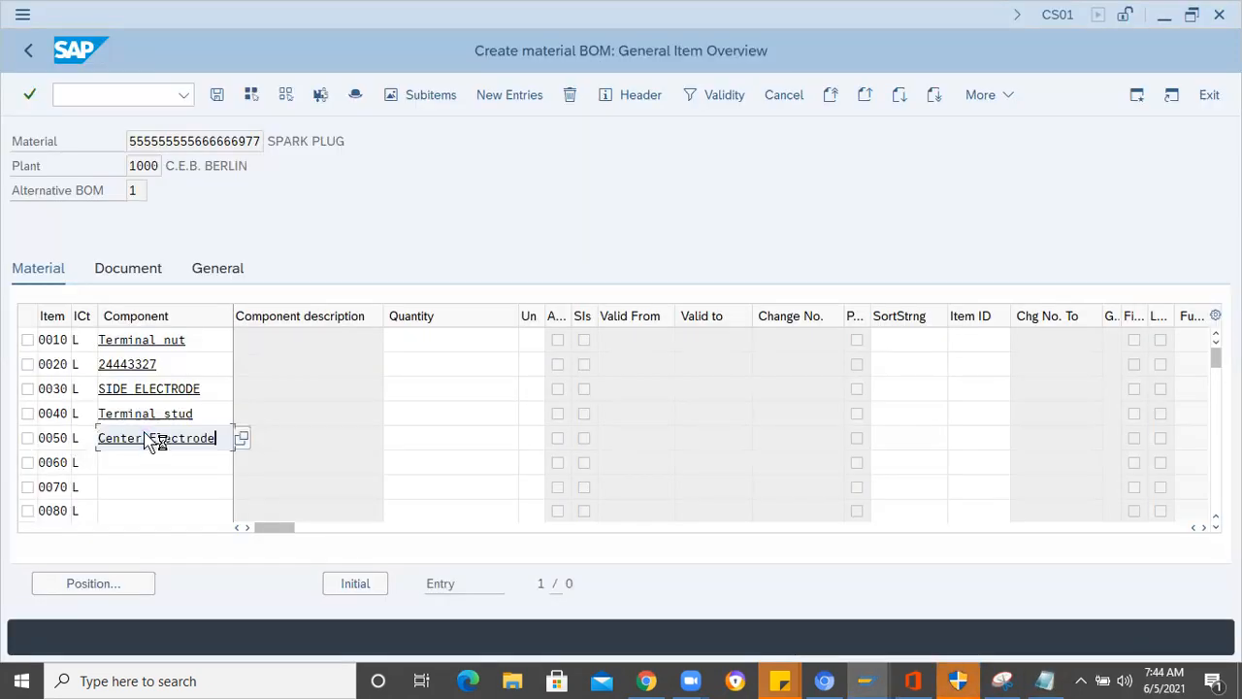
{"action": "key", "text": "Return"}
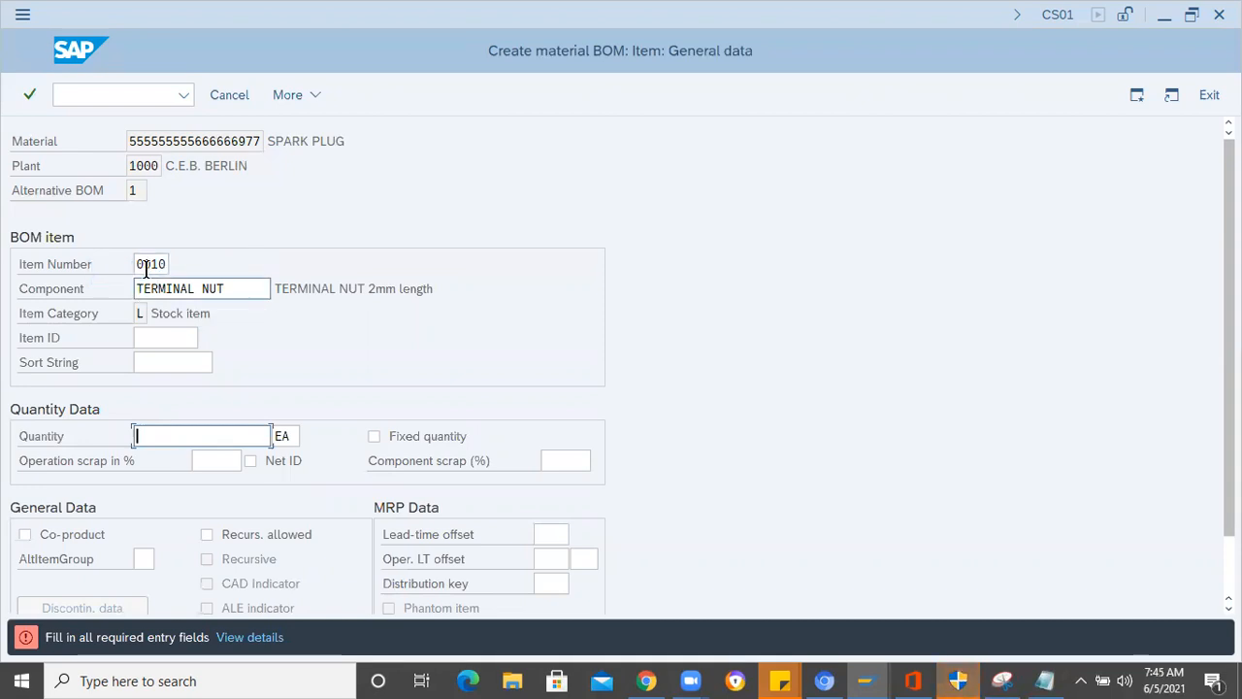
- Complete the required item data for items 0010 to 0030, entering quantity 1 EA for TERMINAL NUT and SIDE ELECTRODE
{"action": "left_click", "coordinate": [231, 287]}
{"action": "left_click", "coordinate": [177, 434]}
{"action": "type", "text": "1"}
{"action": "key", "text": "Return"}
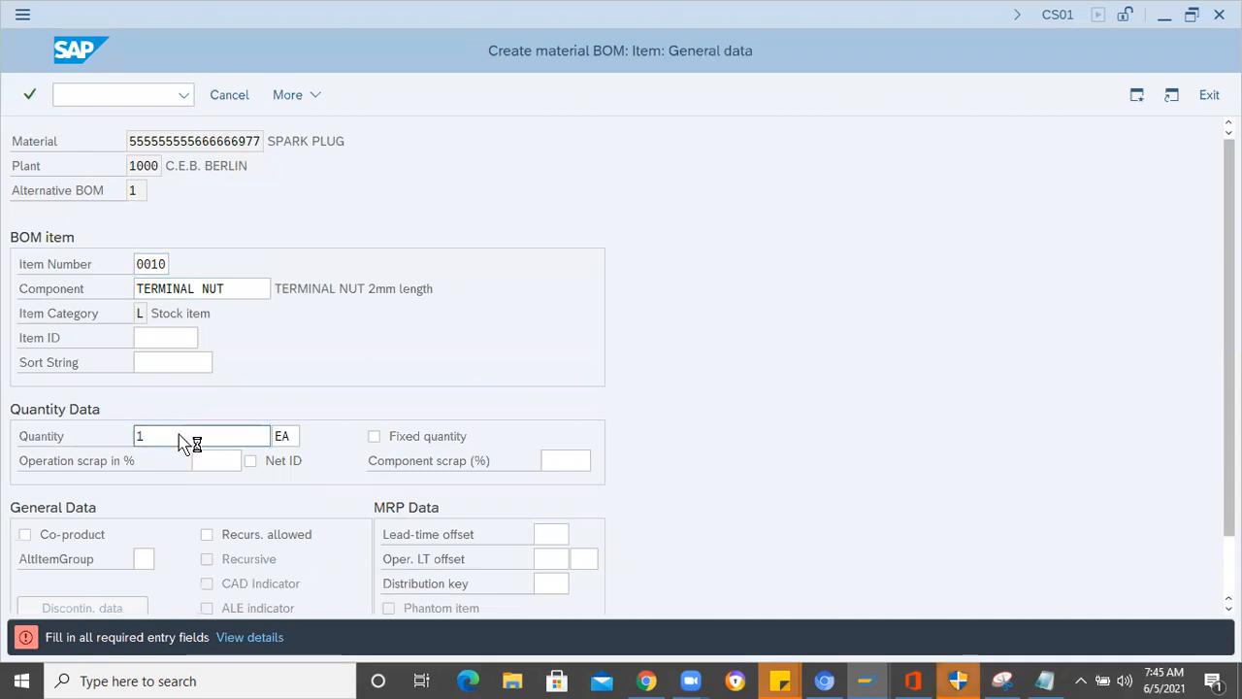
{"action": "key", "text": "Return"}
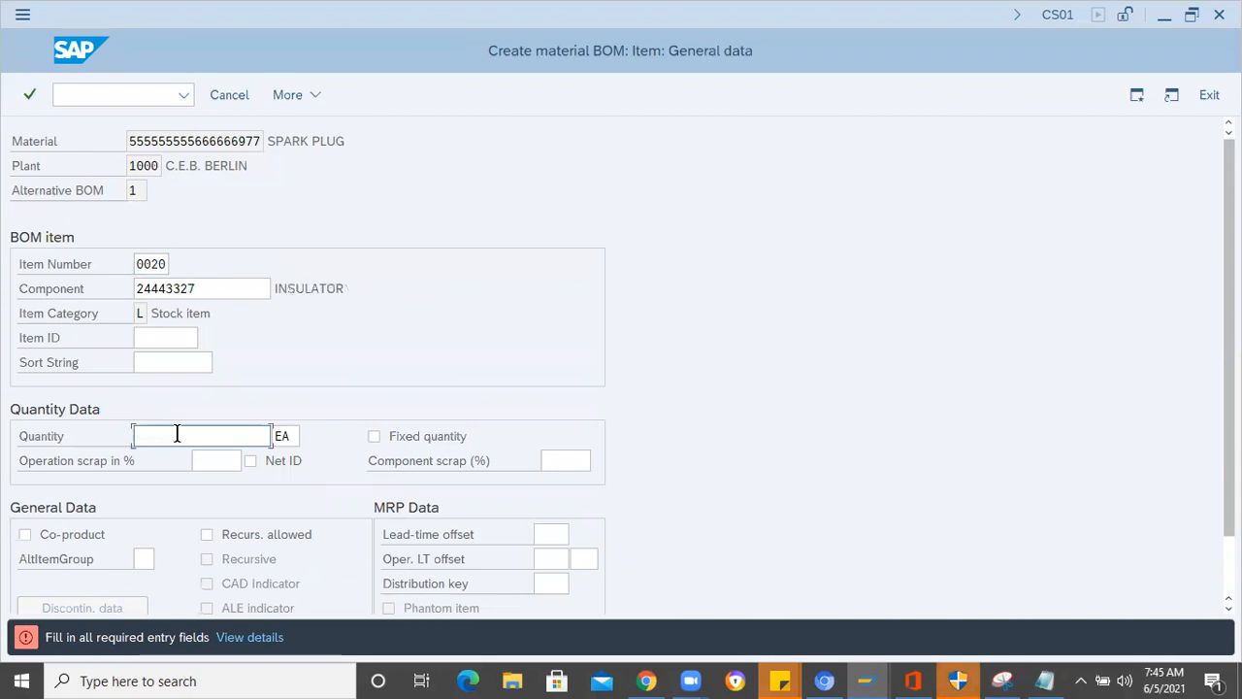
{"action": "key", "text": "Return"}
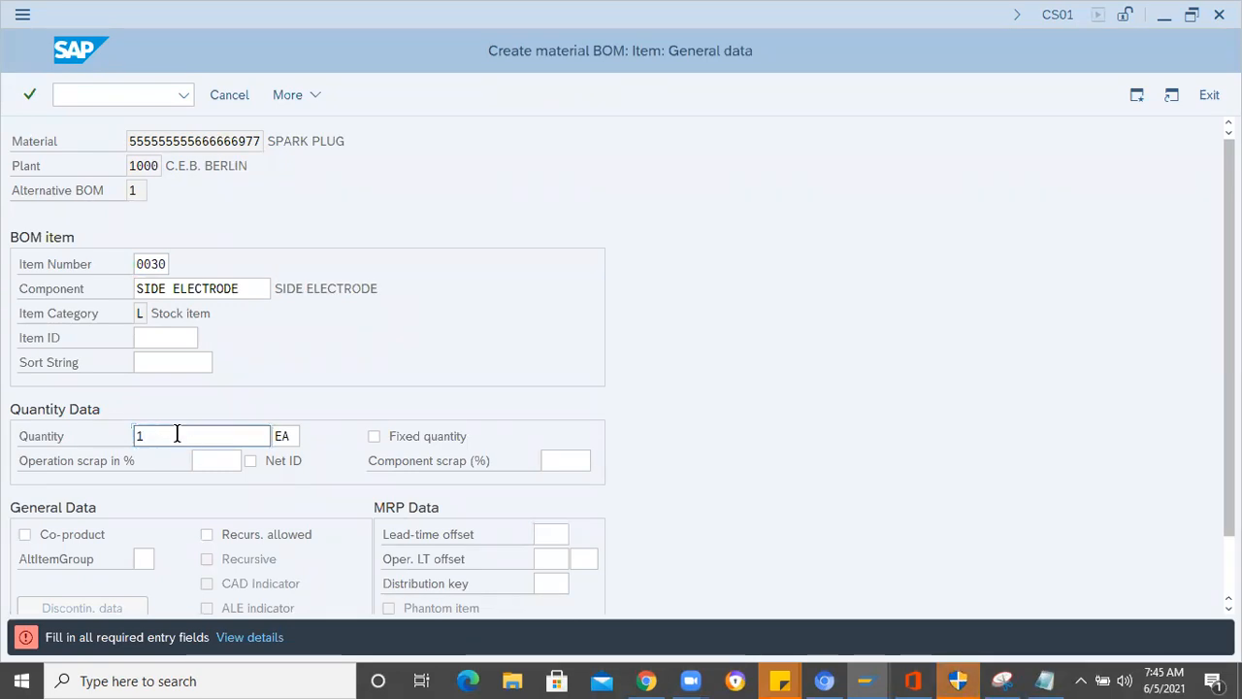
{"action": "key", "text": "Return"}
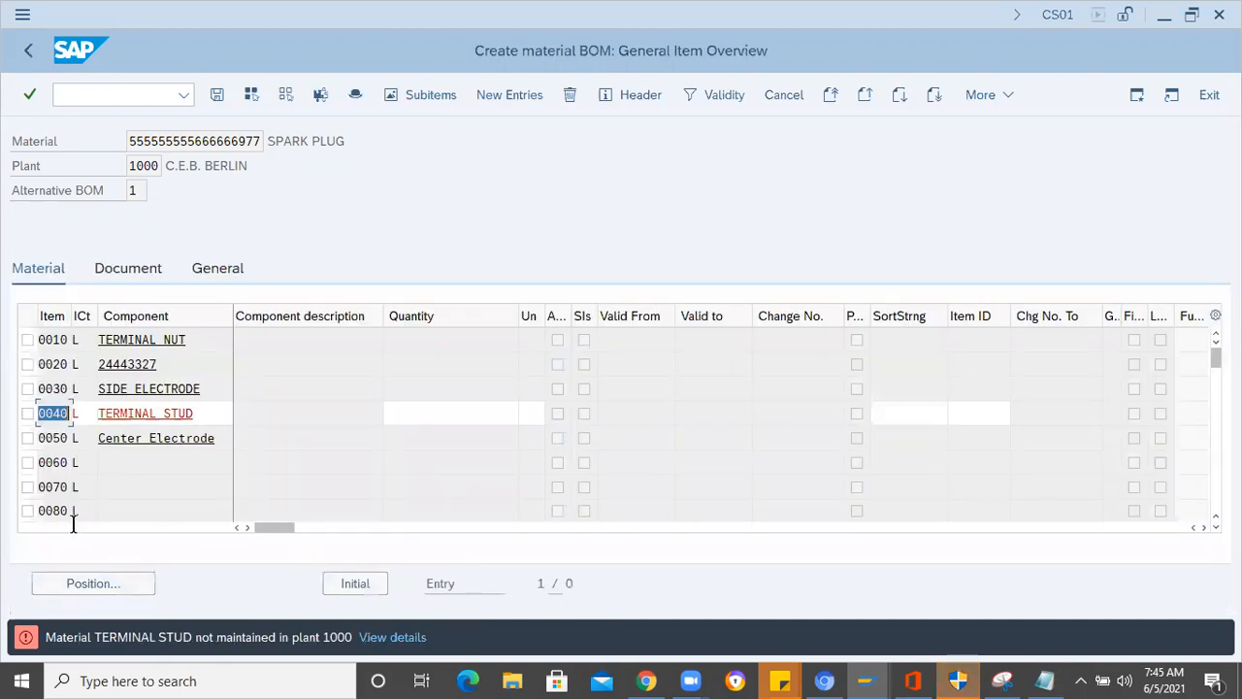
- Search plant 1000 for a component for item 0040 by the material description Terminal* and close the results
{"action": "left_click", "coordinate": [200, 418]}
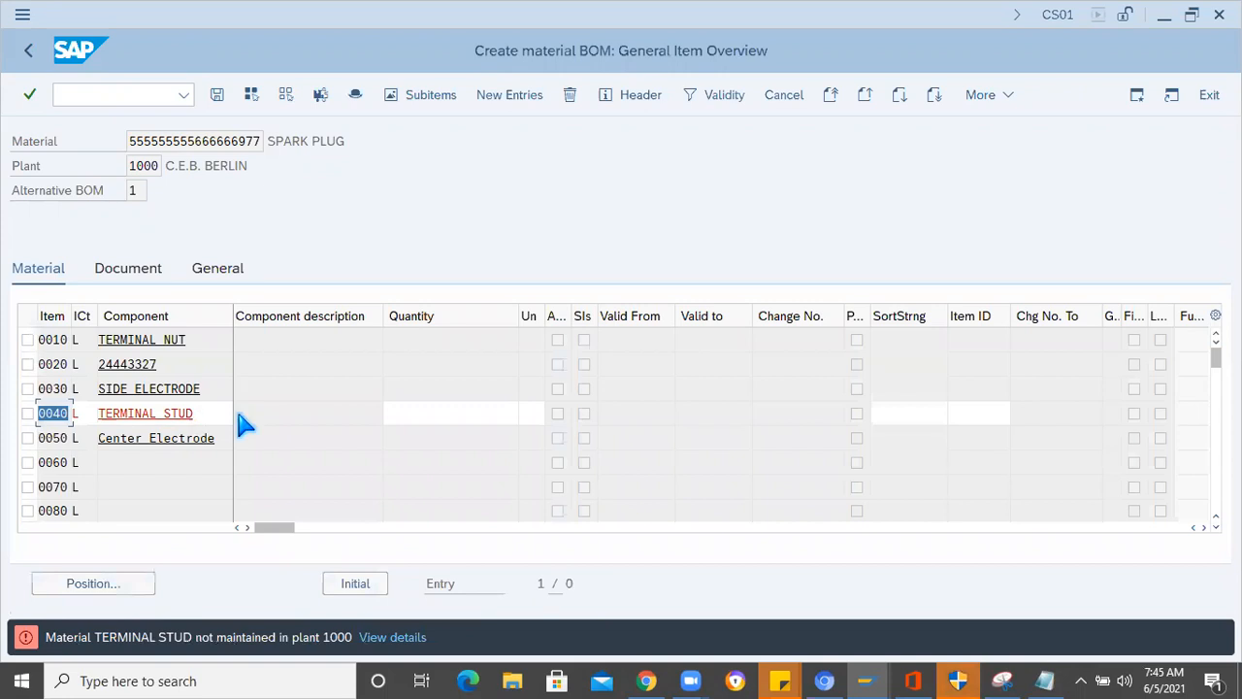
{"action": "key", "text": "Return"}
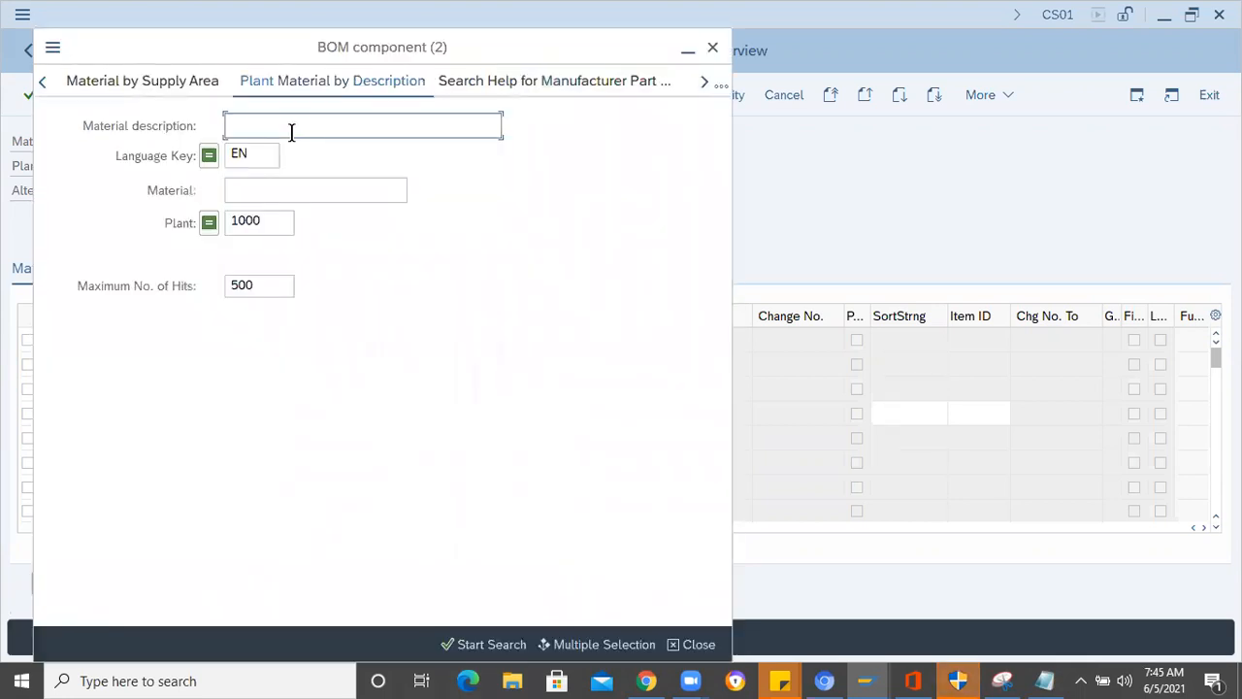
{"action": "type", "text": "Terminal*"}
{"action": "key", "text": "Return"}
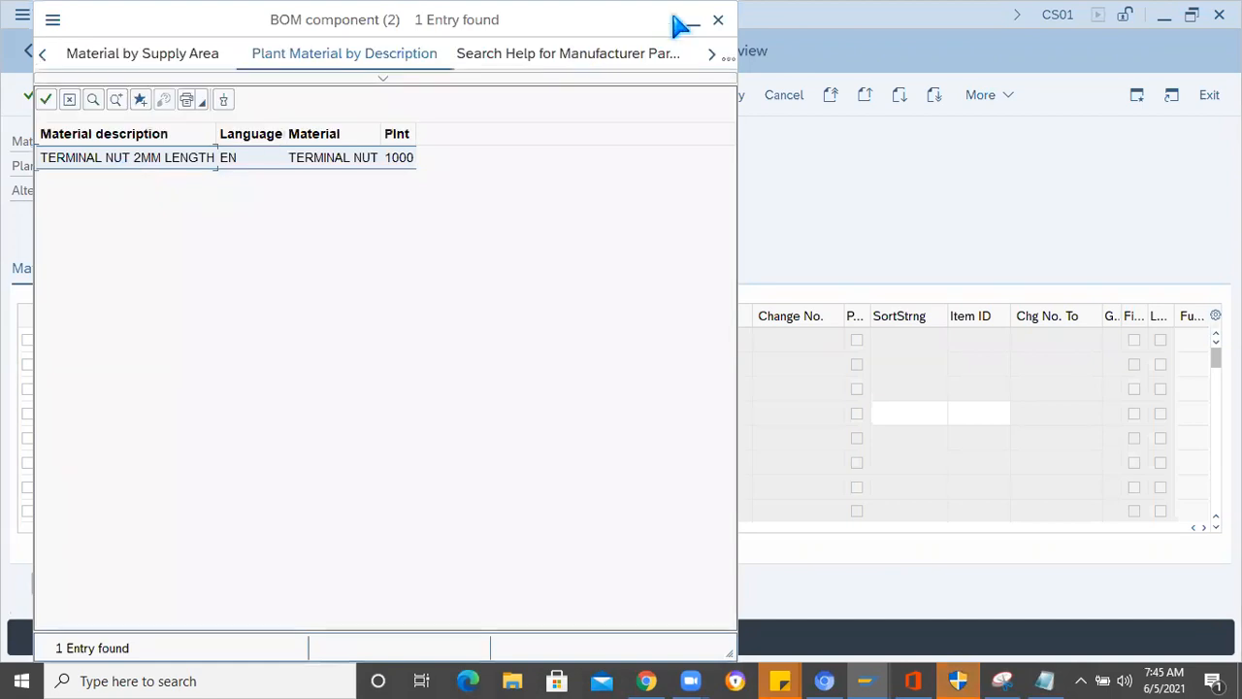
{"action": "left_click", "coordinate": [718, 20]}
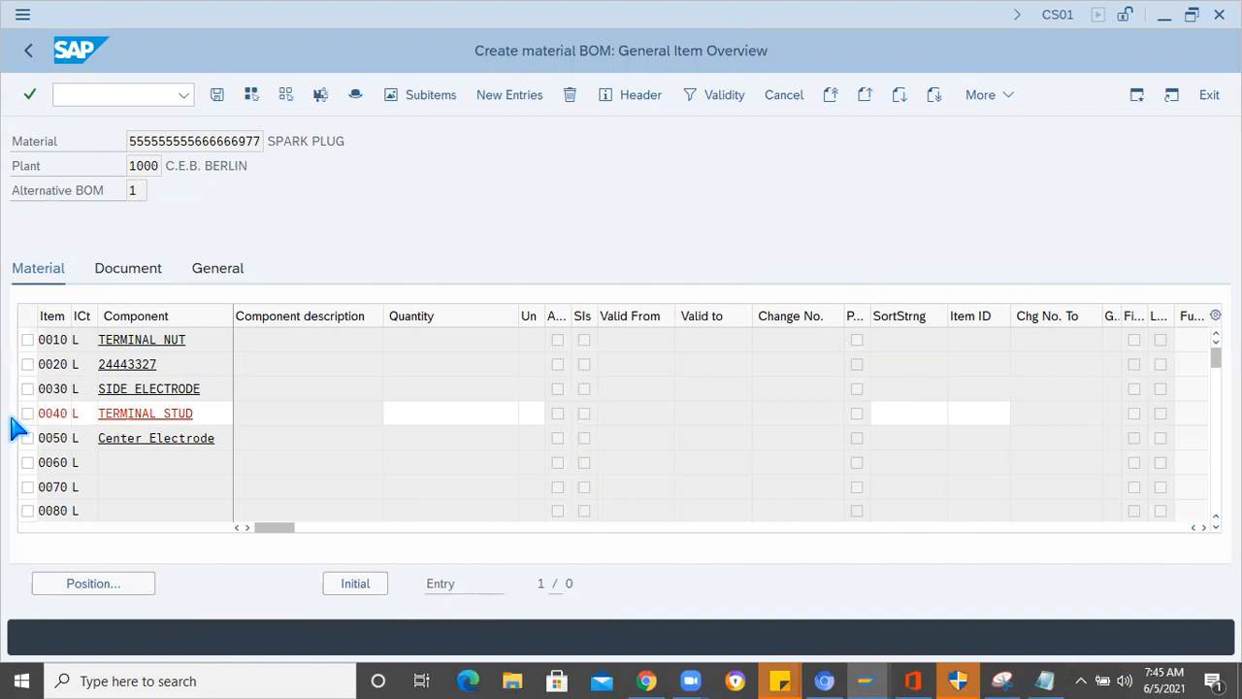
- Remove component TERMINAL STUD from item 0040 and try to submit the item list
{"action": "double_click", "coordinate": [147, 413]}
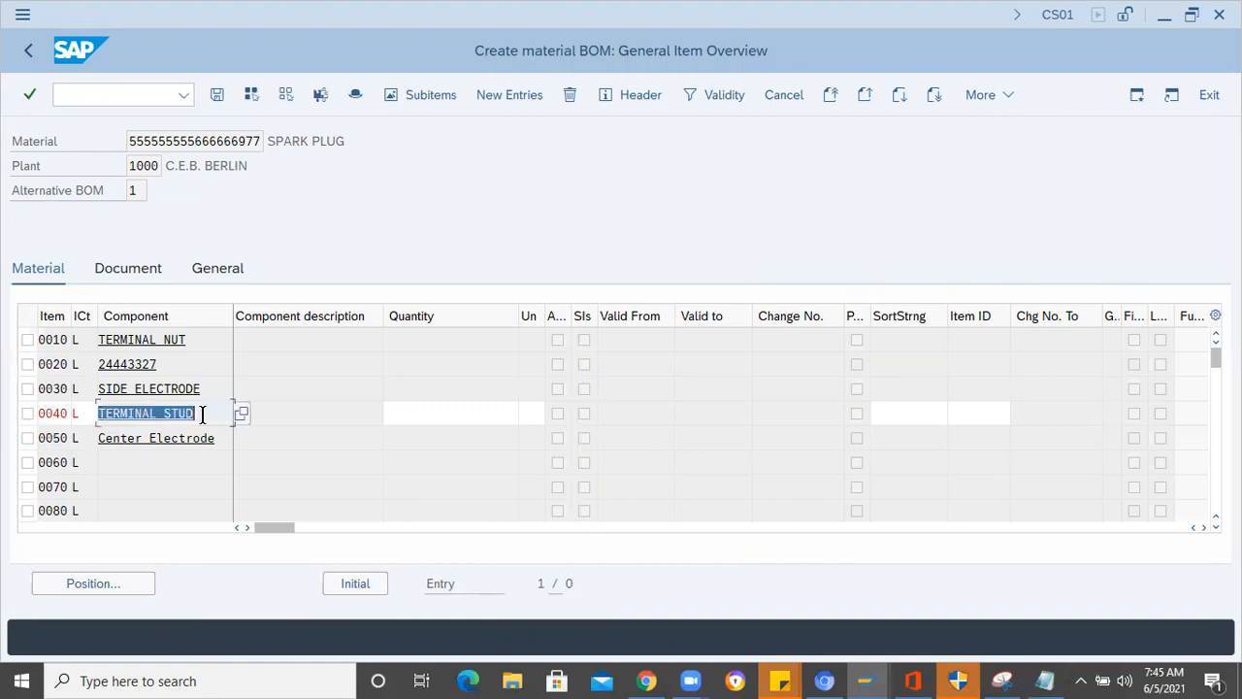
{"action": "key", "text": "BackSpace"}
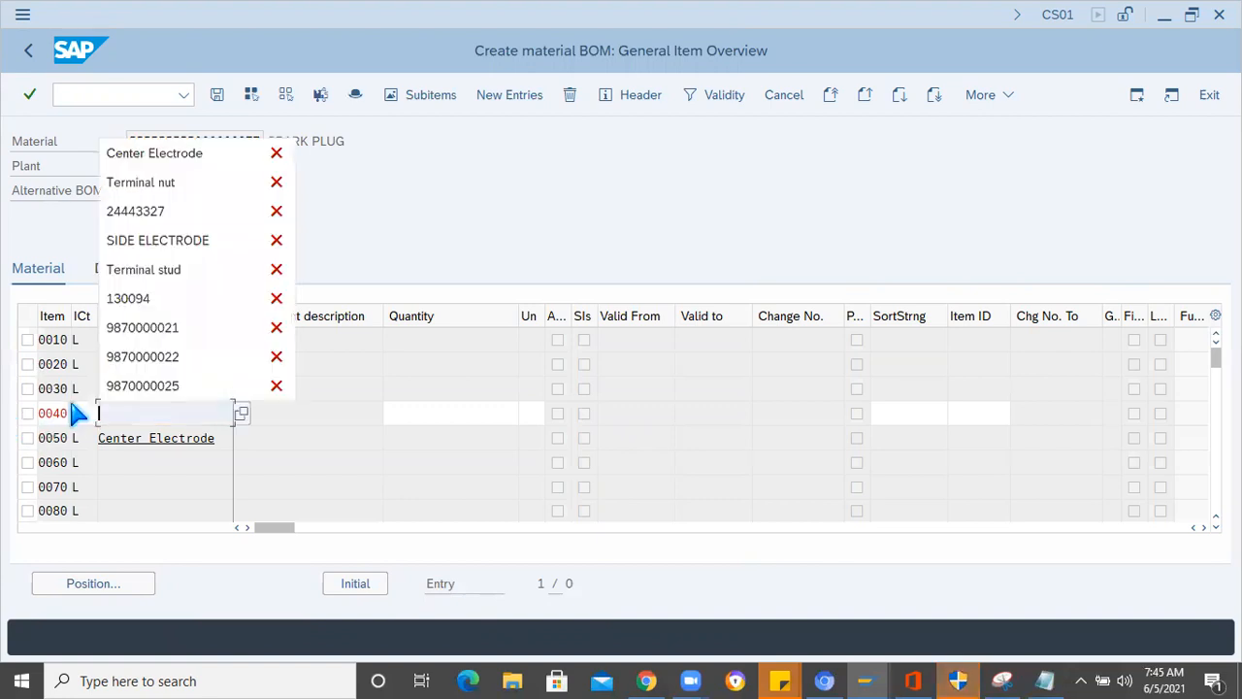
{"action": "key", "text": "Return"}
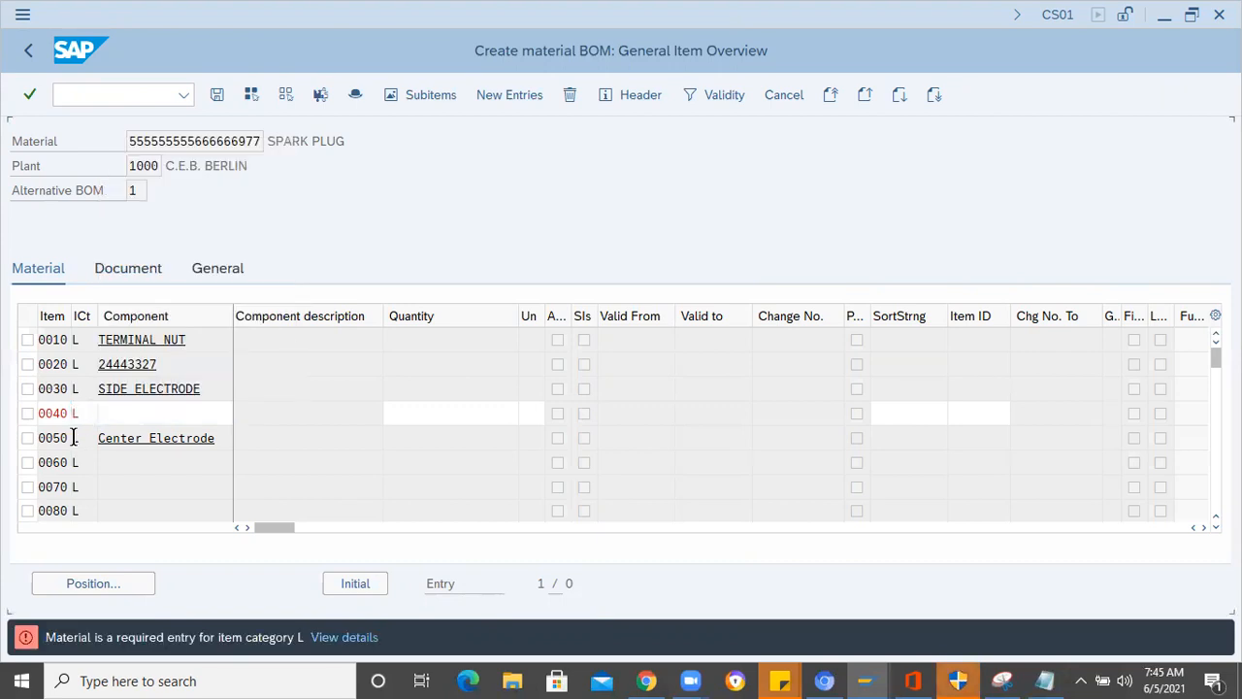
- Clear the item category and item number of line 0040 and try to delete the emptied line from the BOM
{"action": "double_click", "coordinate": [66, 421]}
{"action": "left_click", "coordinate": [84, 408]}
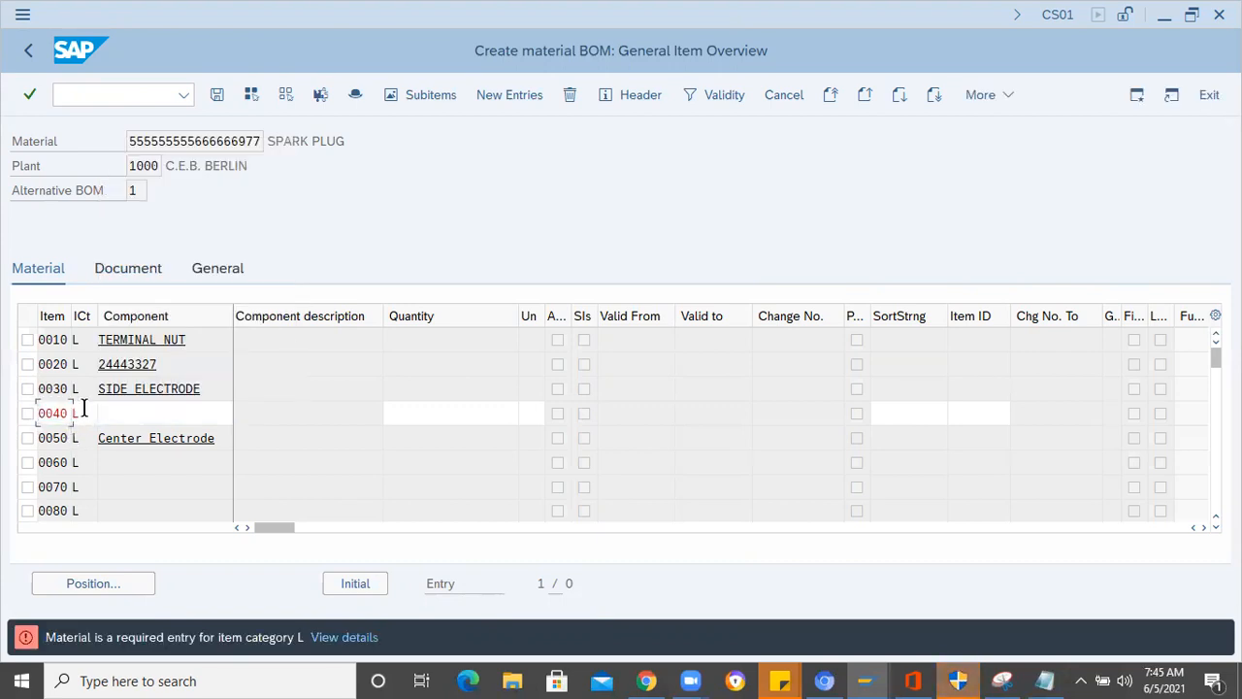
{"action": "key", "text": "BackSpace"}
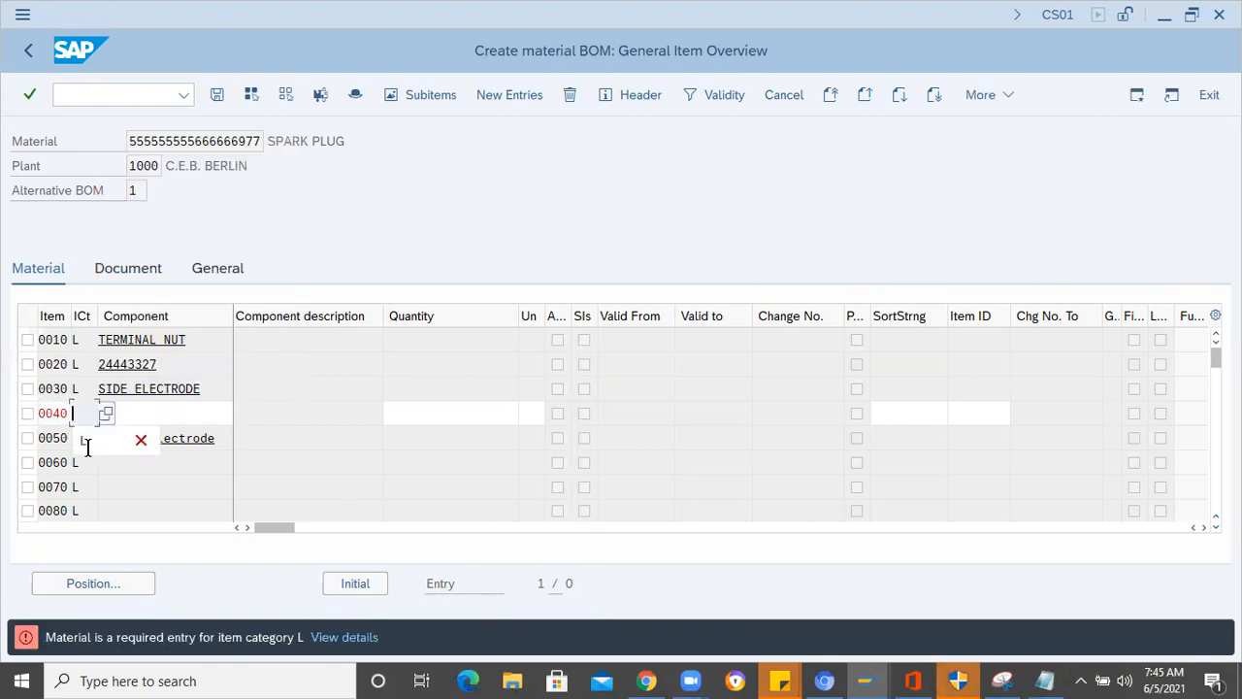
{"action": "key", "text": "BackSpace"}
{"action": "key", "text": "BackSpace"}
{"action": "key", "text": "BackSpace"}
{"action": "key", "text": "BackSpace"}
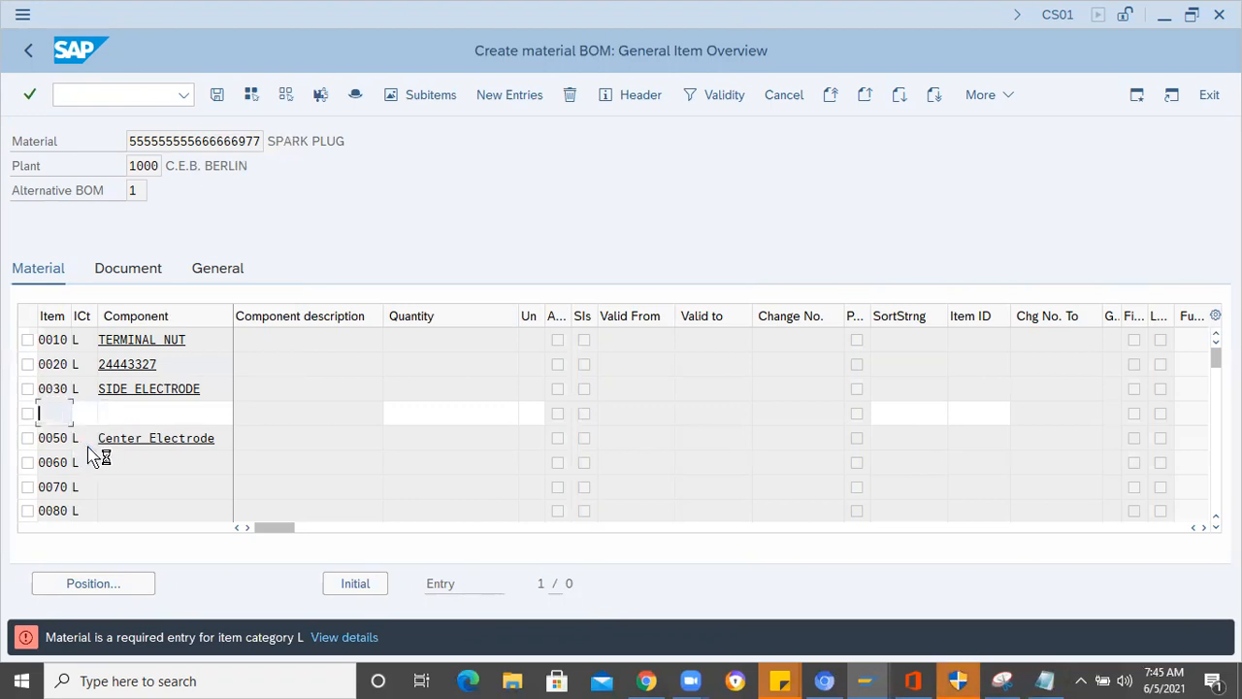
{"action": "key", "text": "Return"}
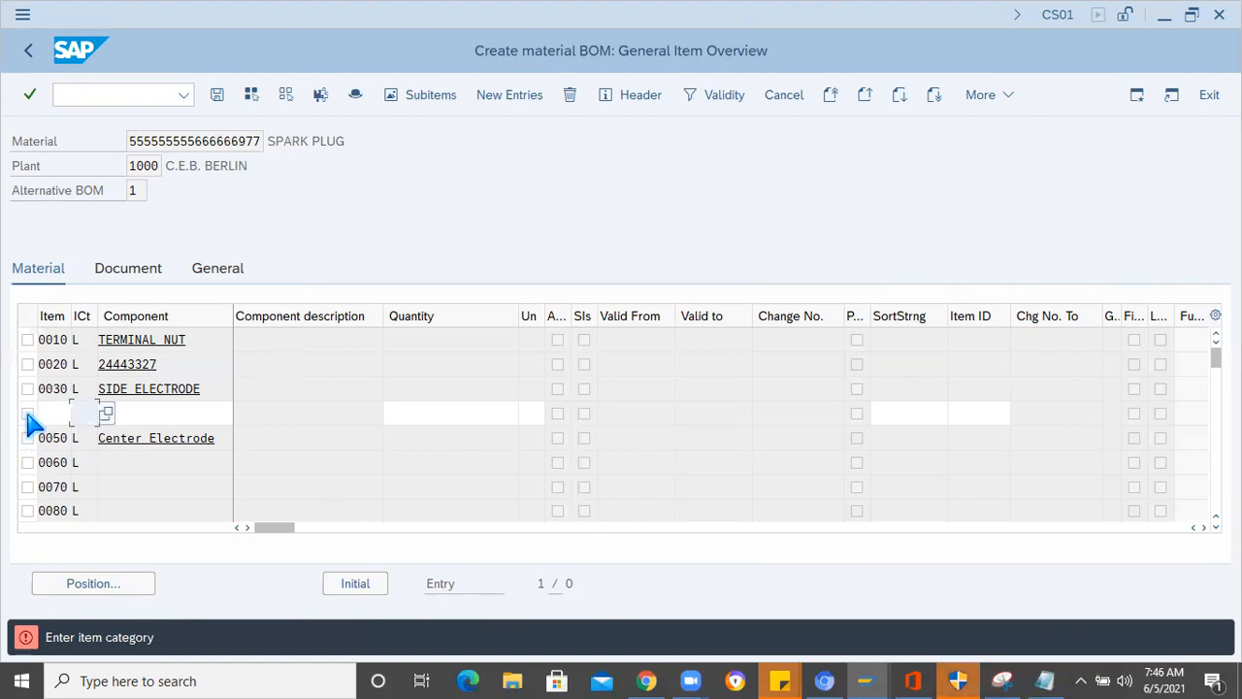
{"action": "left_click", "coordinate": [570, 94]}
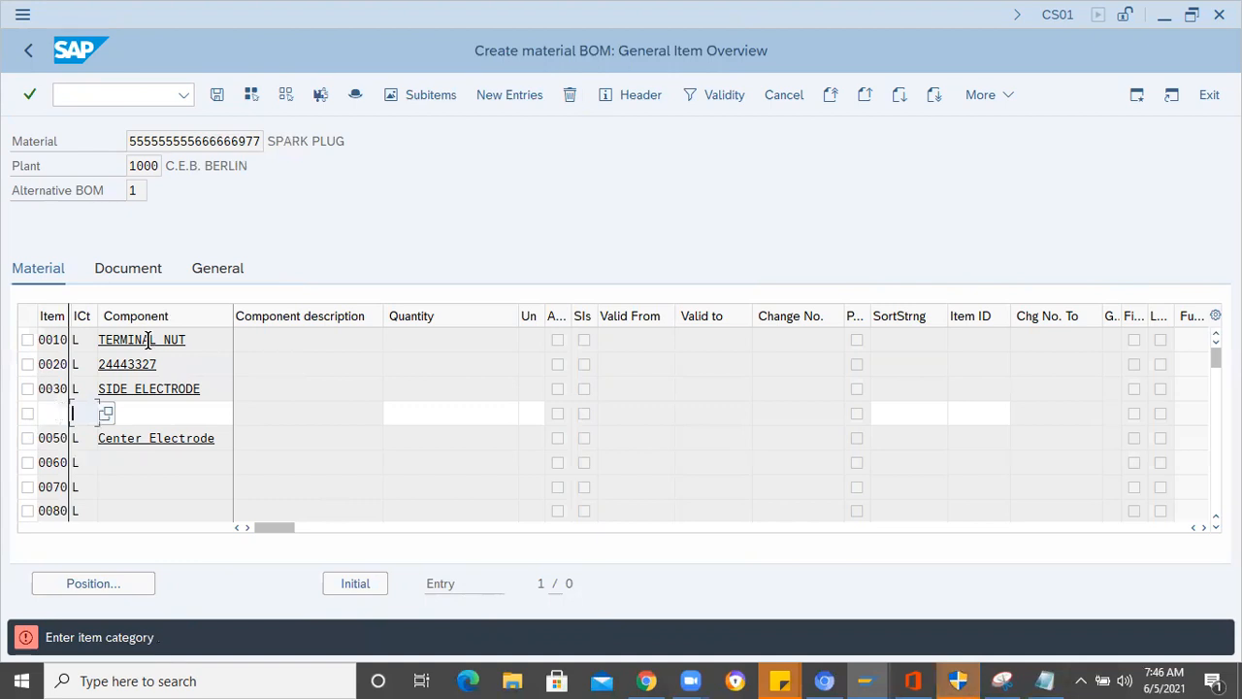
{"action": "left_click", "coordinate": [570, 94]}
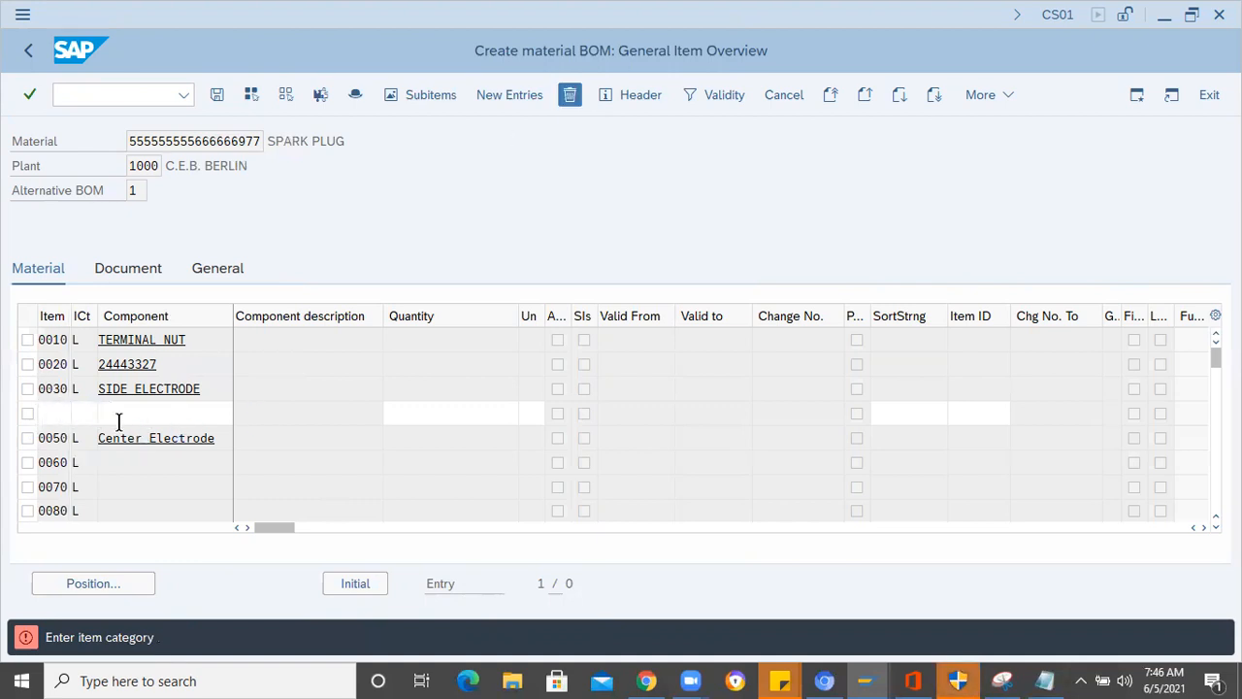
- Try to save the BOM with the emptied line, and leave it for material creation in transaction MM01
{"action": "key", "text": "Tab"}
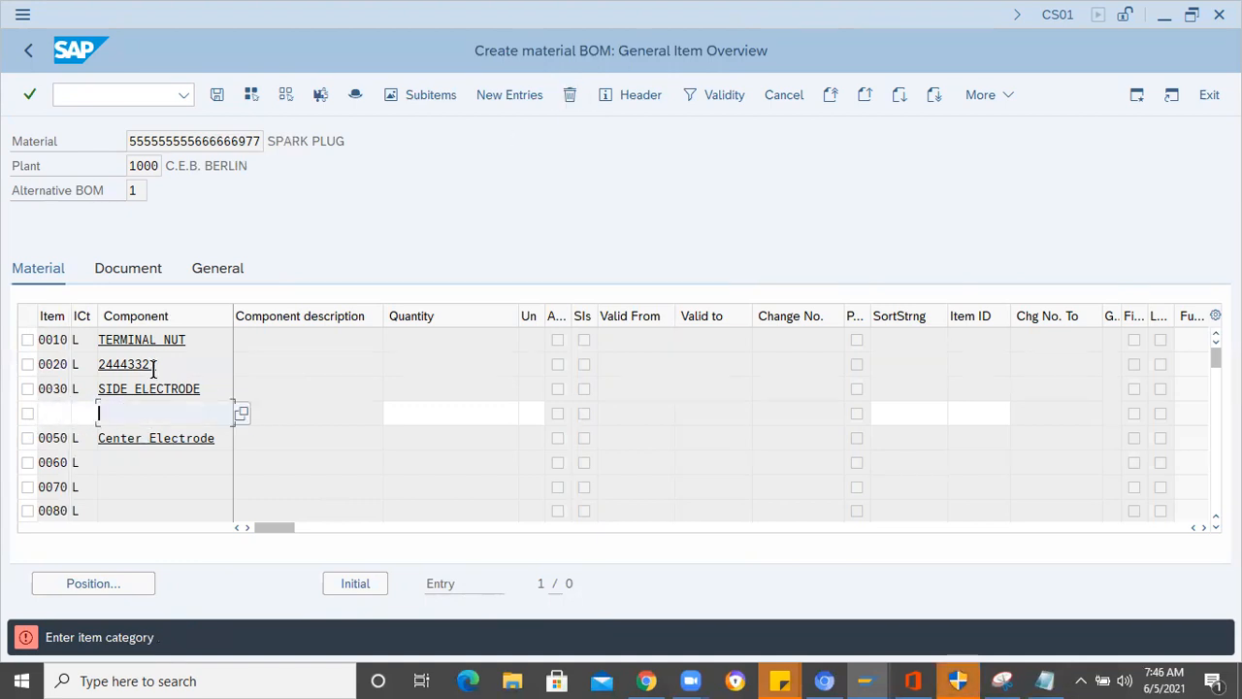
{"action": "left_click", "coordinate": [220, 94]}
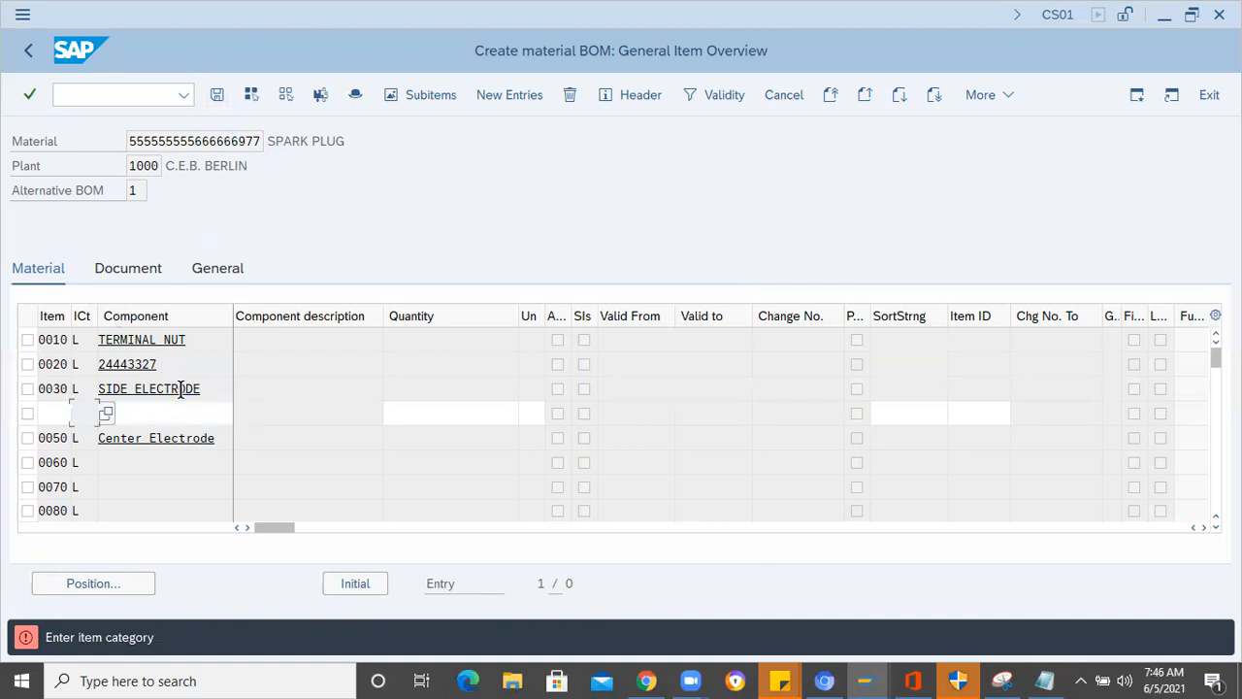
{"action": "left_click", "coordinate": [87, 98]}
{"action": "type", "text": "/nmm01"}
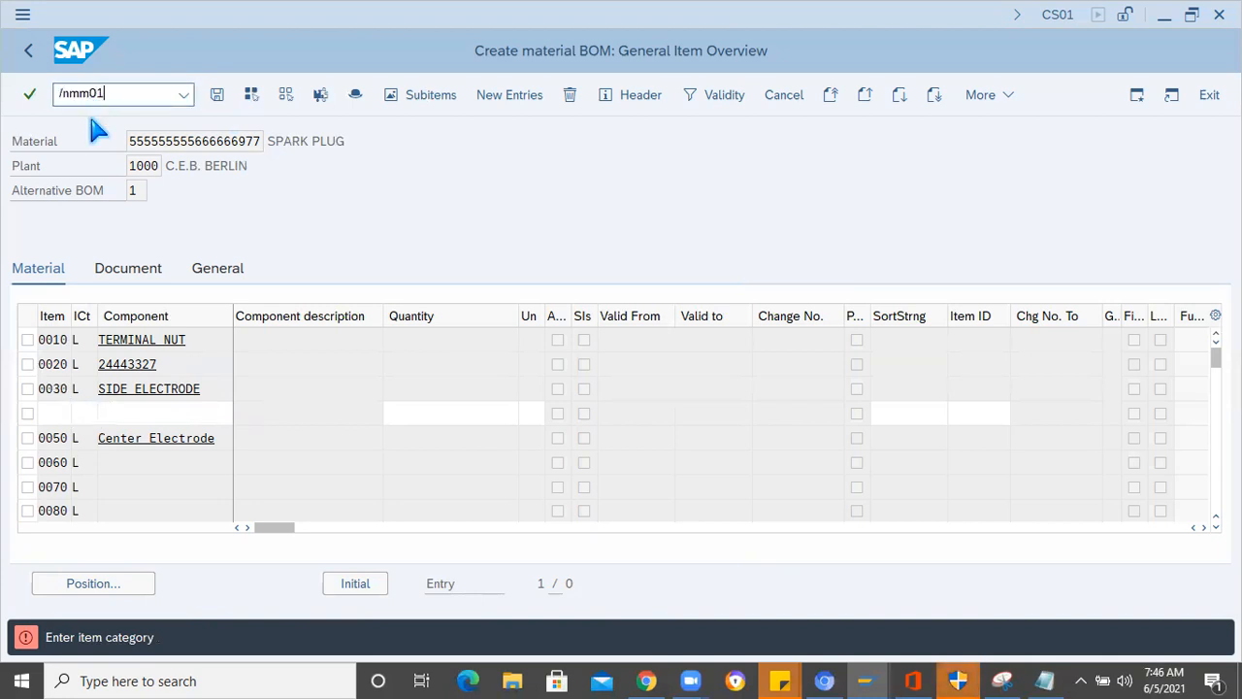
{"action": "key", "text": "Return"}
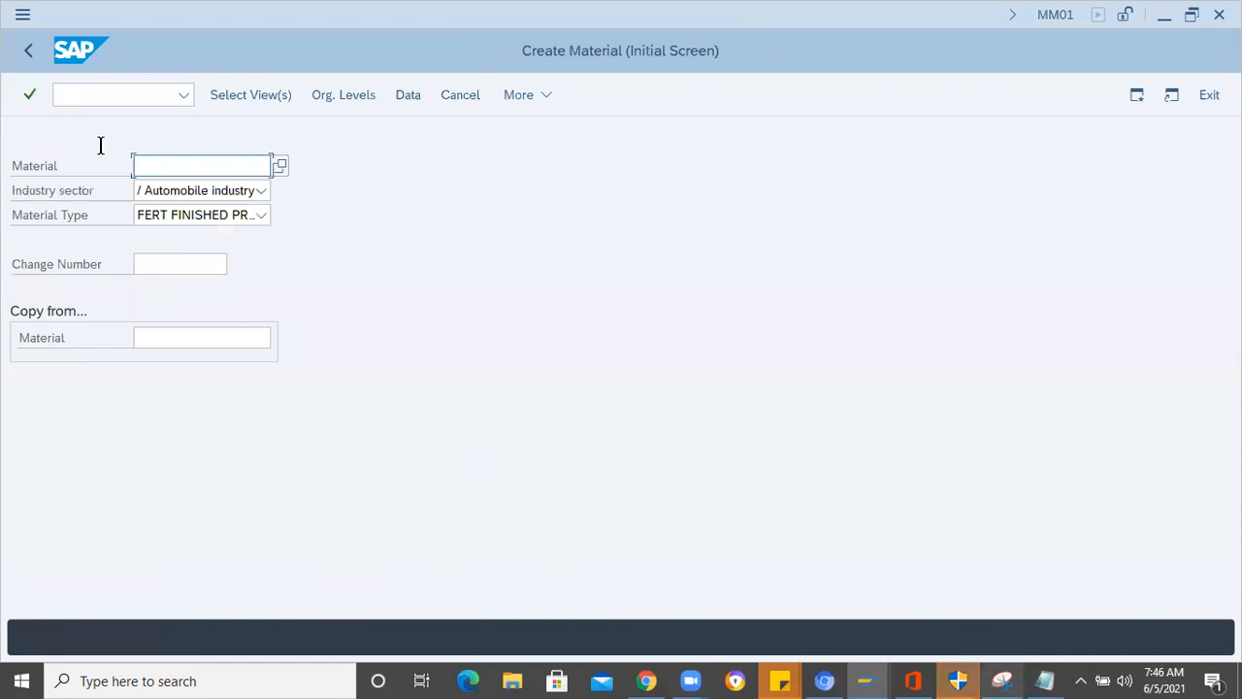
- Copy the name Terminal stud from the Notepad component list and enter it as the material in SAP
{"action": "key", "text": "alt+Tab"}
{"action": "left_click", "coordinate": [226, 230]}
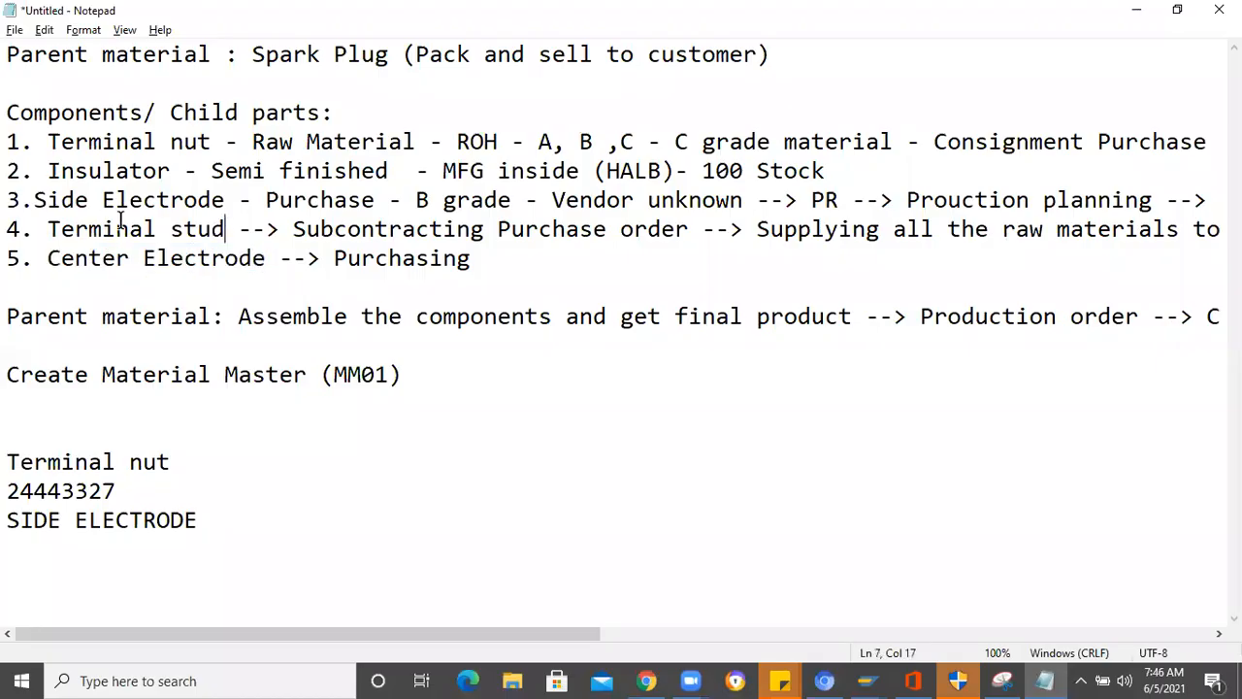
{"action": "left_click", "coordinate": [59, 225], "text": "shift"}
{"action": "left_click", "coordinate": [54, 223], "text": "shift"}
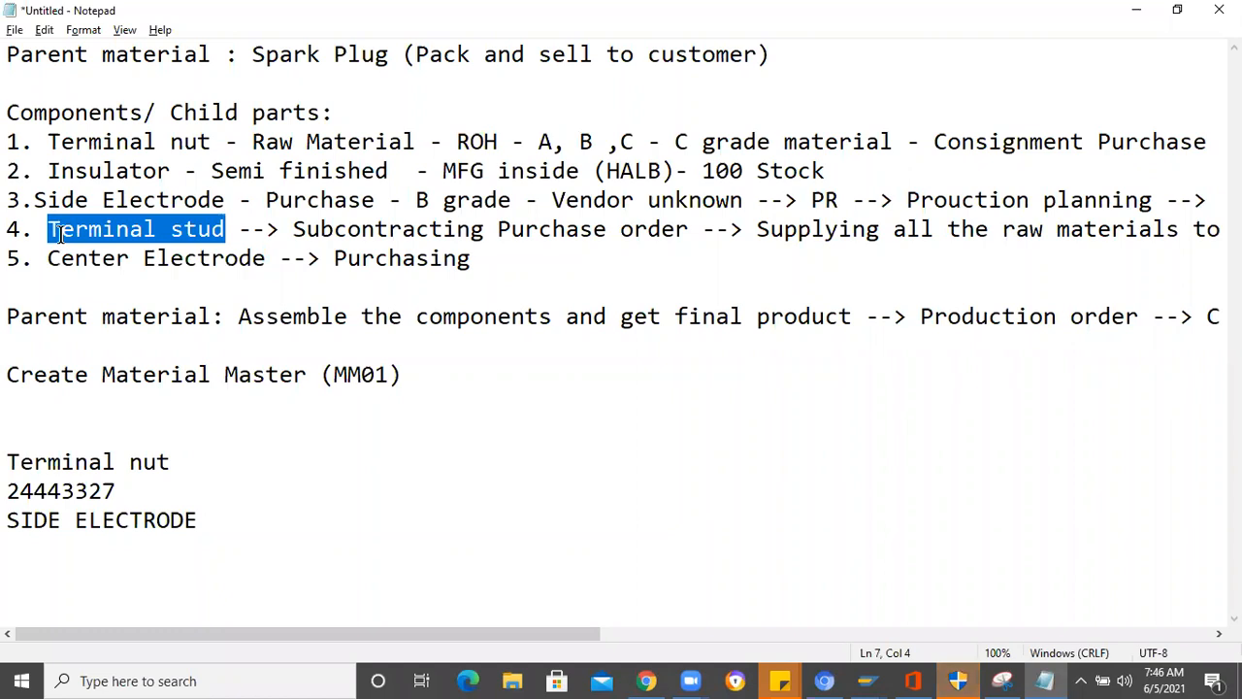
{"action": "key", "text": "alt+Tab"}
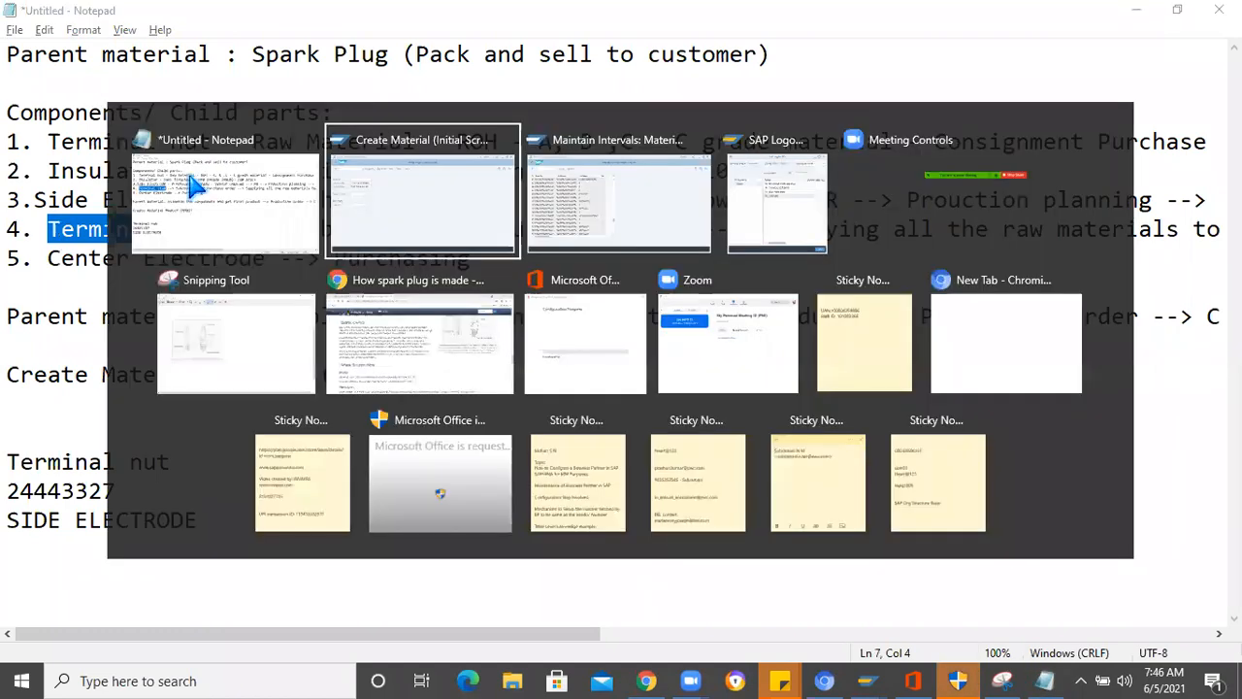
{"action": "type", "text": "Terminal stud"}
- Set the material type to ROH RAW MATERIAL STANDARD and proceed to the view selection
{"action": "left_click", "coordinate": [263, 216]}
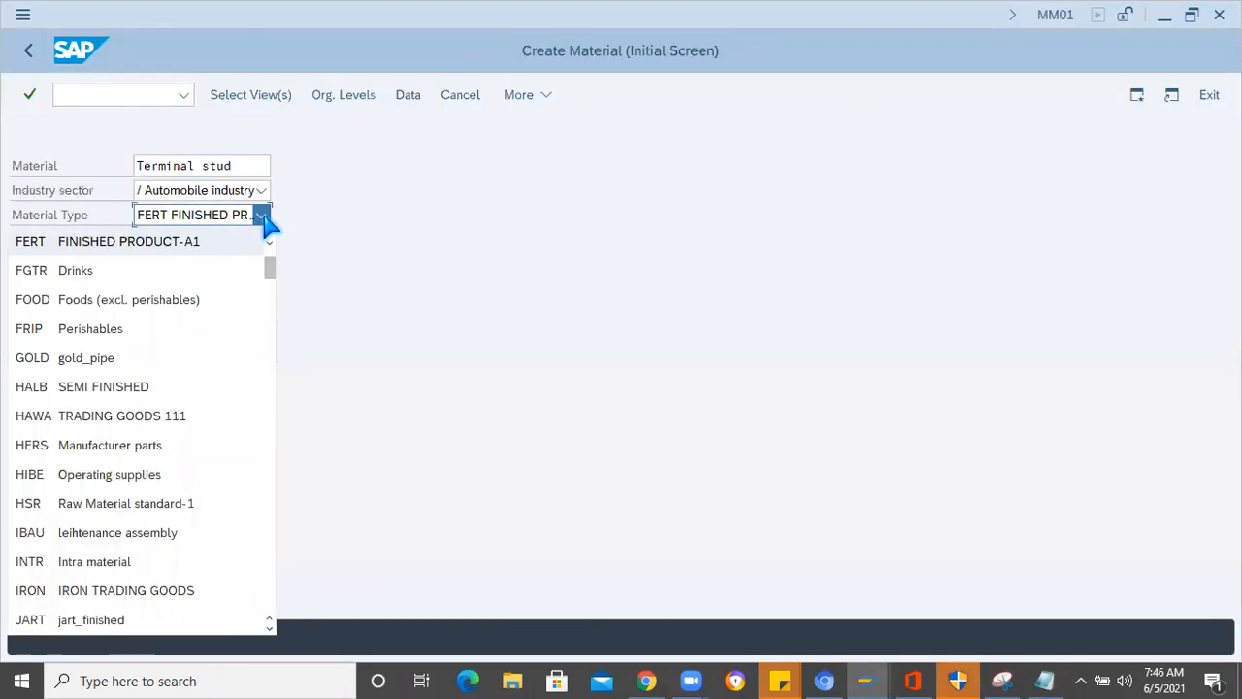
{"action": "key", "text": "r"}
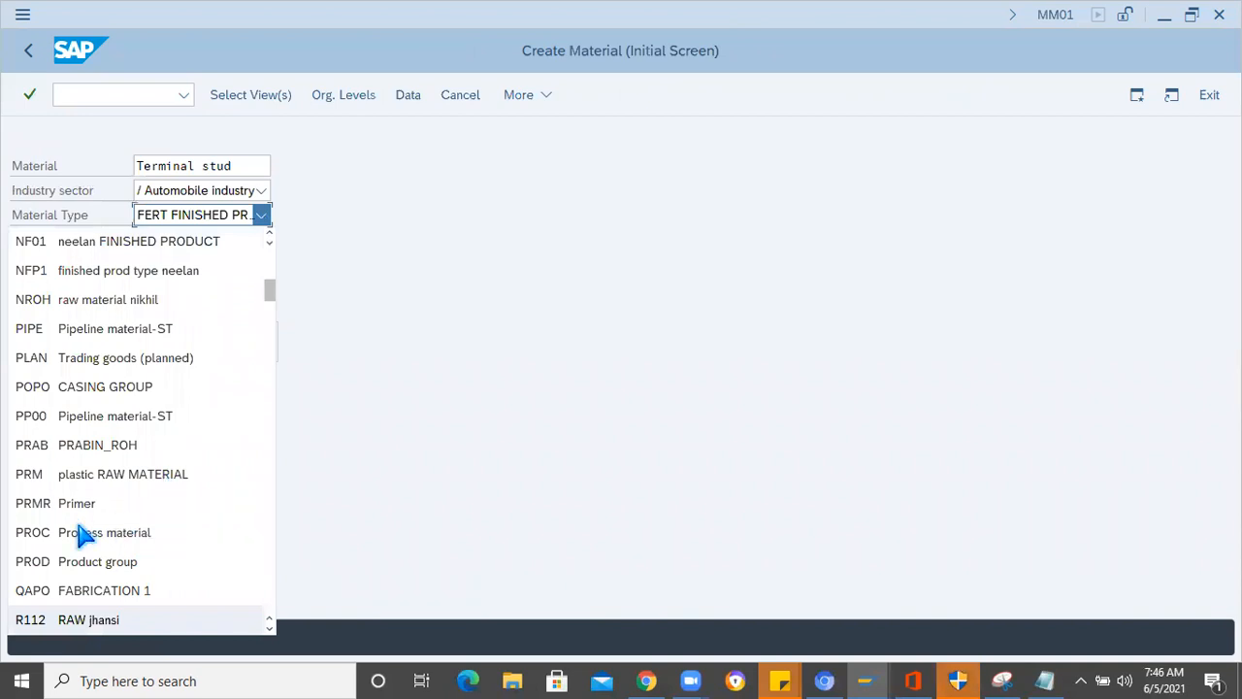
{"action": "scroll", "coordinate": [64, 499], "scroll_direction": "down", "scroll_amount": 1}
{"action": "scroll", "coordinate": [70, 542], "scroll_direction": "down", "scroll_amount": 1}
{"action": "left_click", "coordinate": [55, 561]}
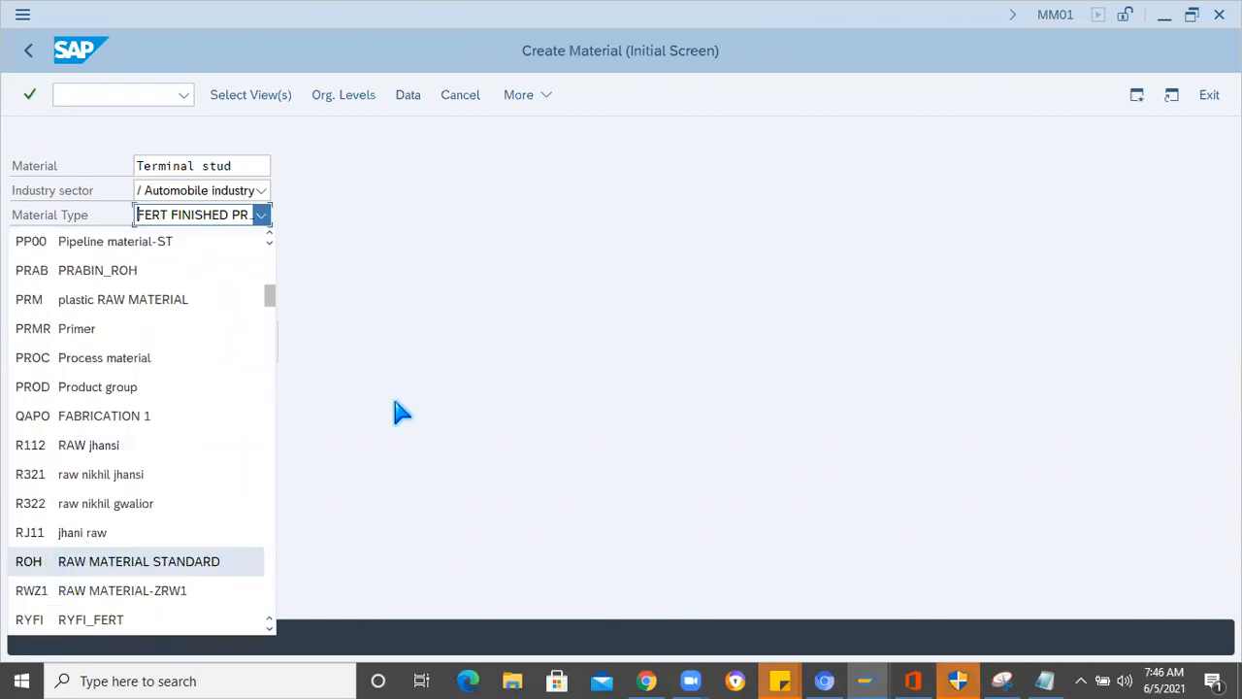
{"action": "key", "text": "Return"}
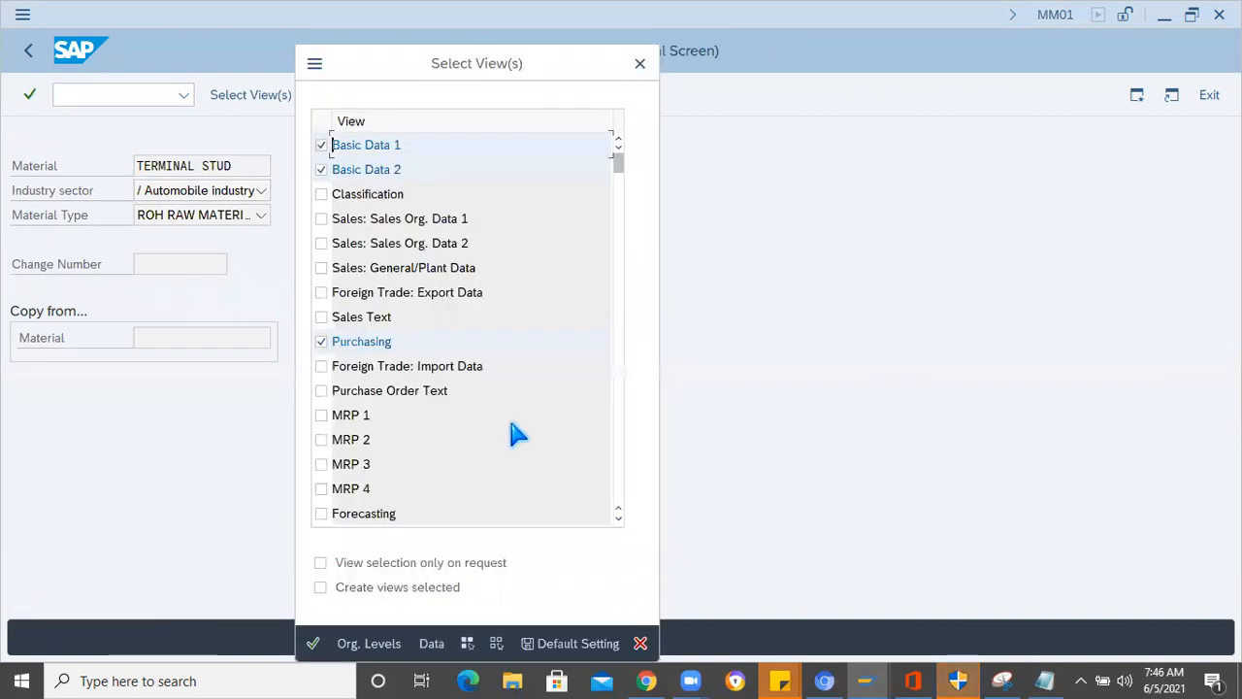
- Accept the preselected views and set the organizational levels to plant 1000 and storage location 0001
{"action": "key", "text": "Return"}
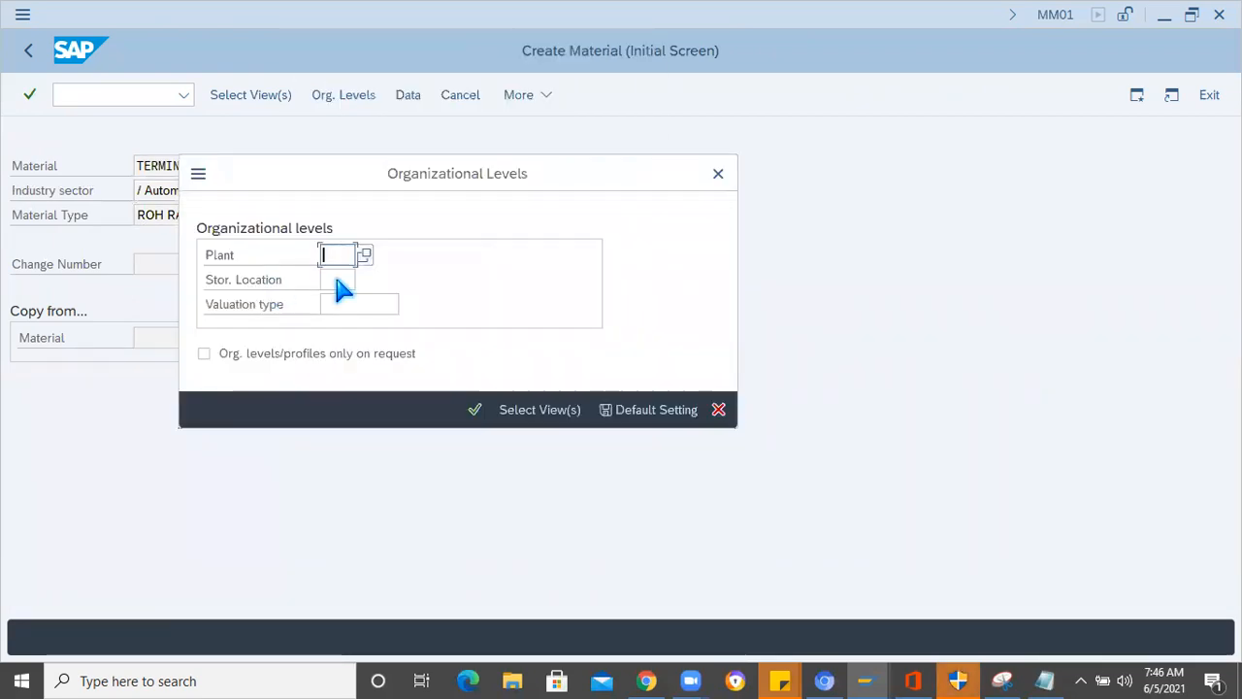
{"action": "type", "text": "1000"}
{"action": "key", "text": "Tab"}
{"action": "type", "text": "0001"}
{"action": "key", "text": "Return"}
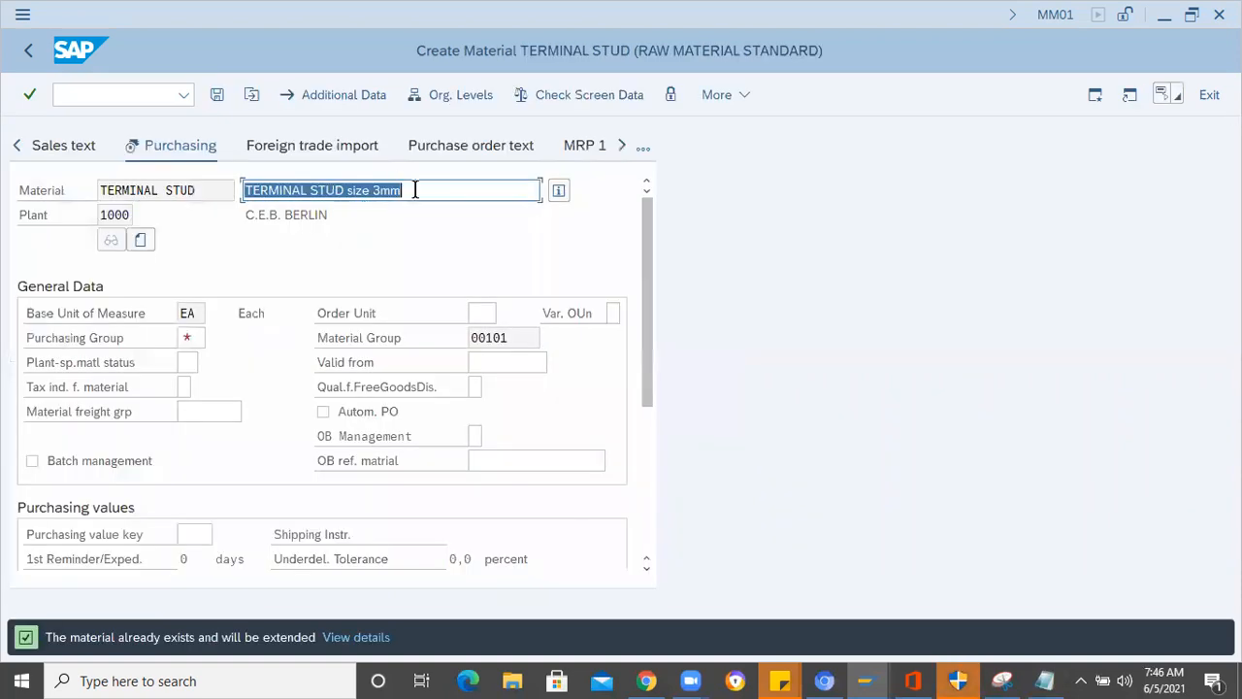
{"action": "left_click", "coordinate": [414, 191]}
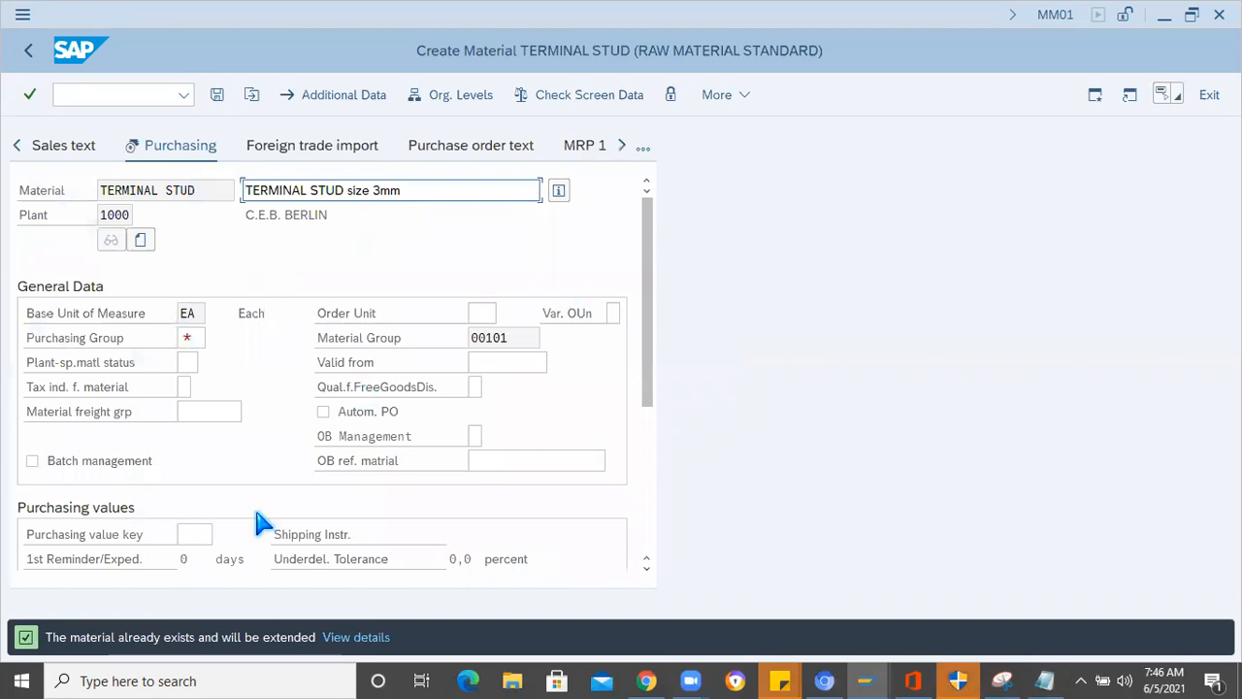
- Set the purchasing group to 000 for TERMINAL STUD and continue past the purchasing data
{"action": "left_click", "coordinate": [188, 337]}
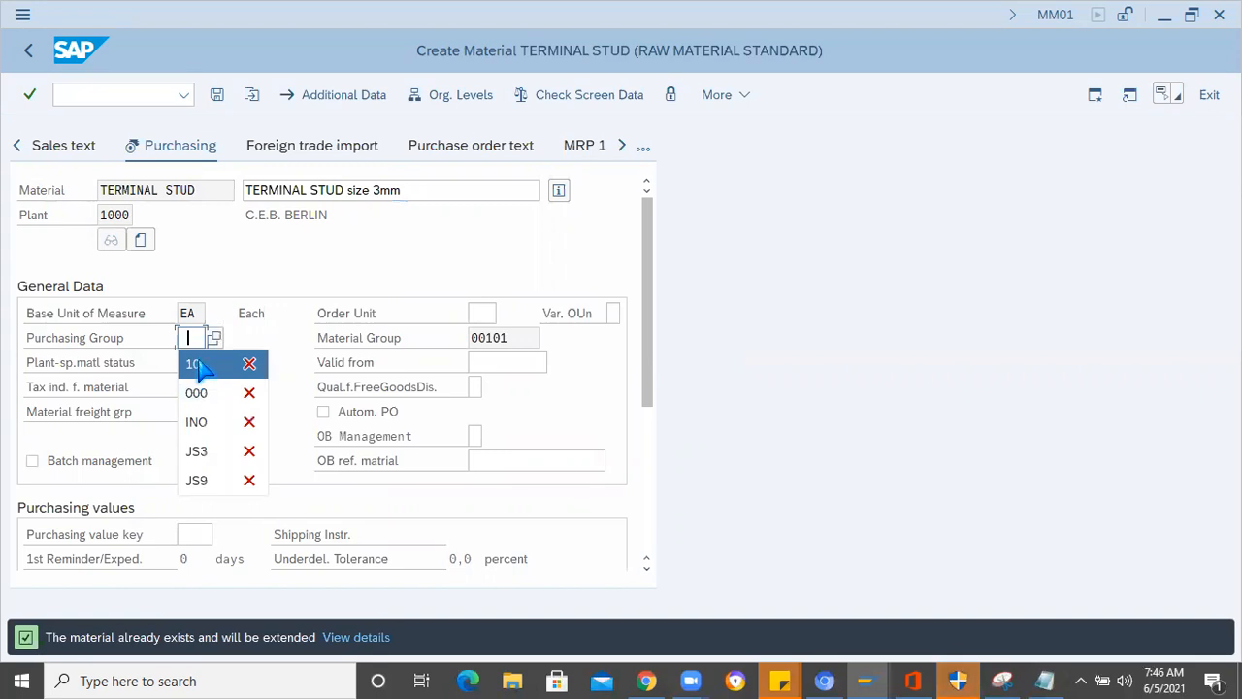
{"action": "left_click", "coordinate": [196, 367]}
{"action": "key", "text": "Delete"}
{"action": "key", "text": "Delete"}
{"action": "left_click", "coordinate": [197, 392]}
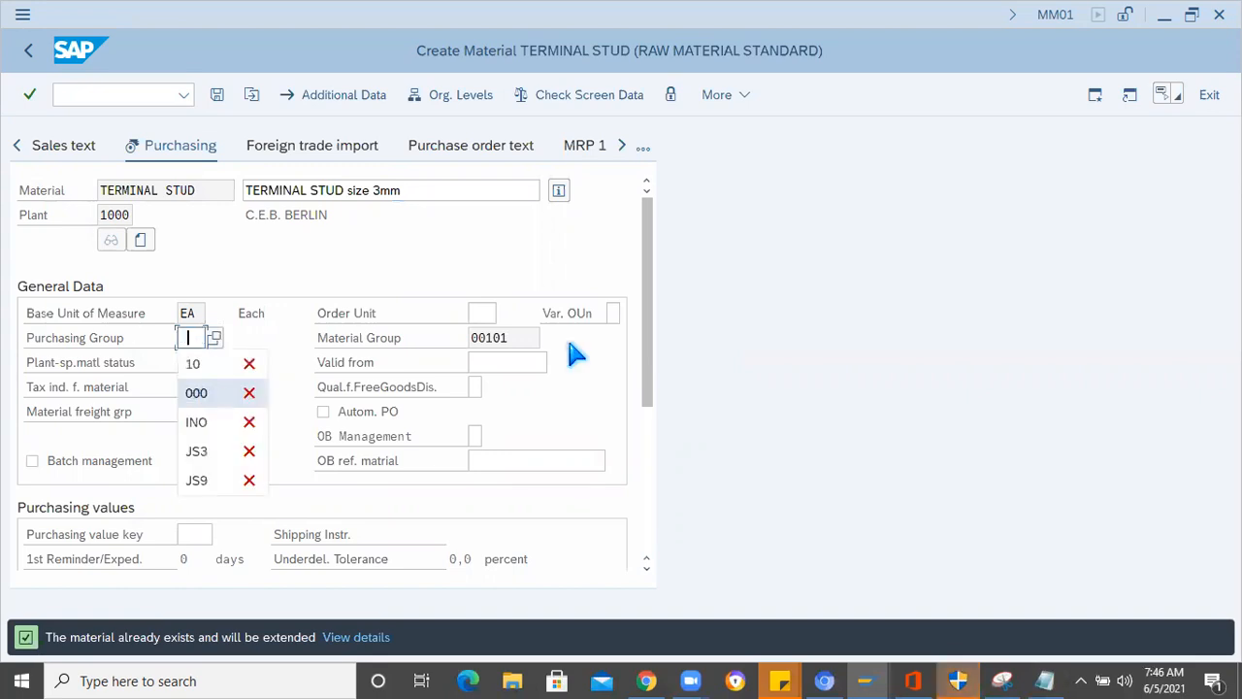
{"action": "key", "text": "Return"}
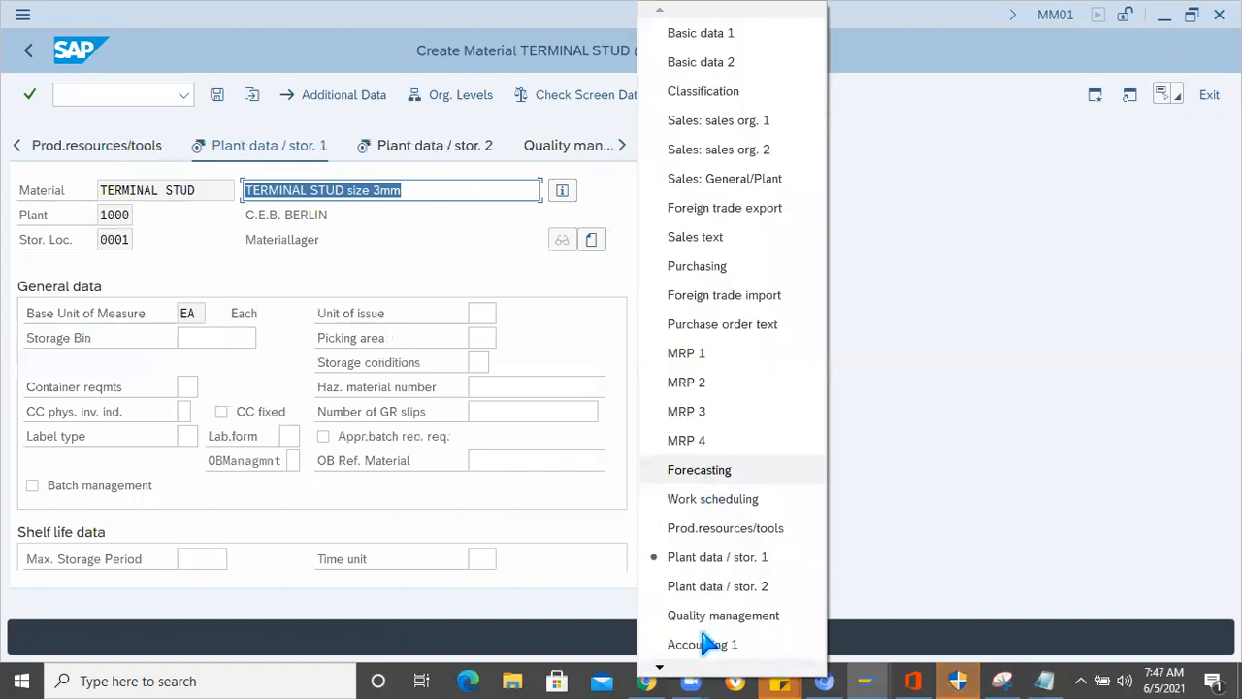
- Set valuation class 3002 and a standard price of 5 EUR in the accounting data of TERMINAL STUD
{"action": "left_click", "coordinate": [164, 333]}
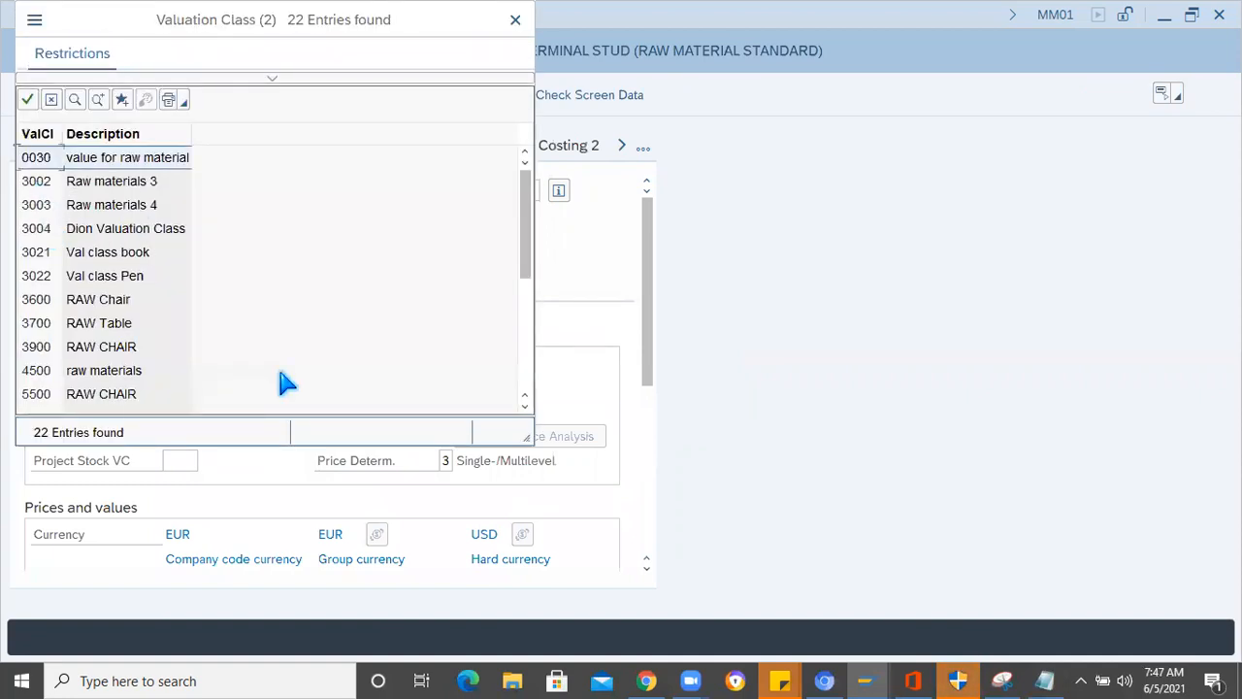
{"action": "key", "text": "Escape"}
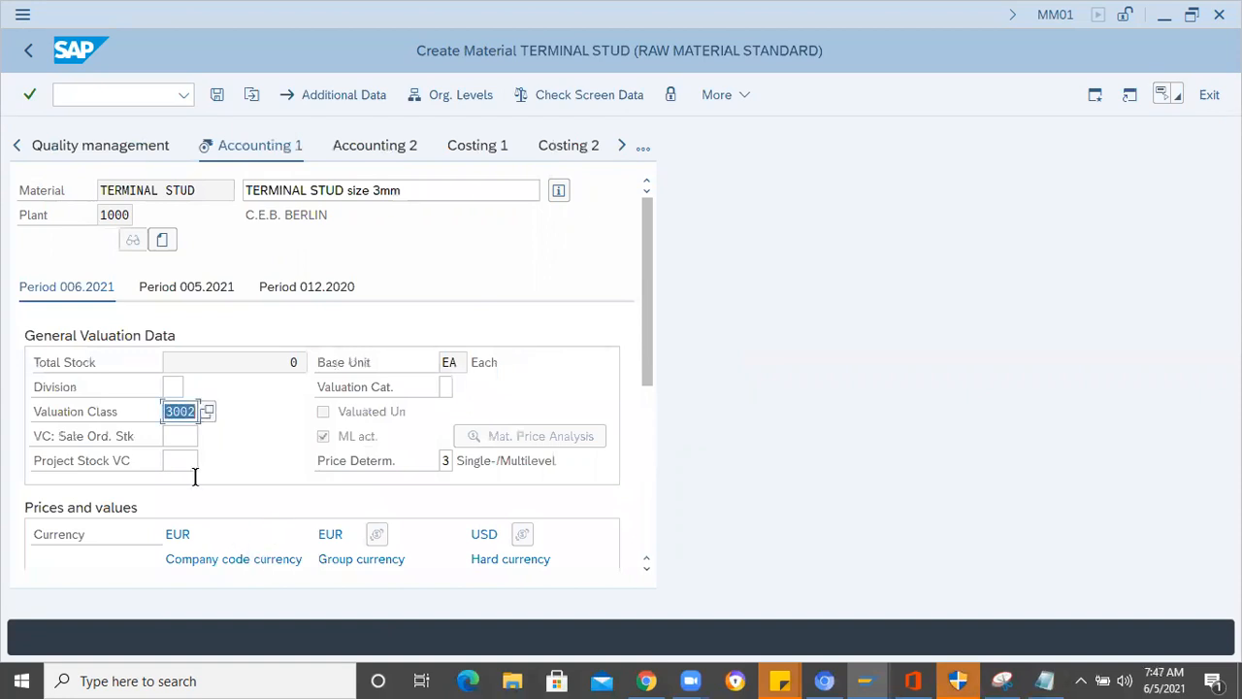
{"action": "scroll", "coordinate": [194, 436], "scroll_direction": "down", "scroll_amount": 3}
{"action": "left_click", "coordinate": [194, 436]}
{"action": "type", "text": "5"}
{"action": "key", "text": "Escape"}
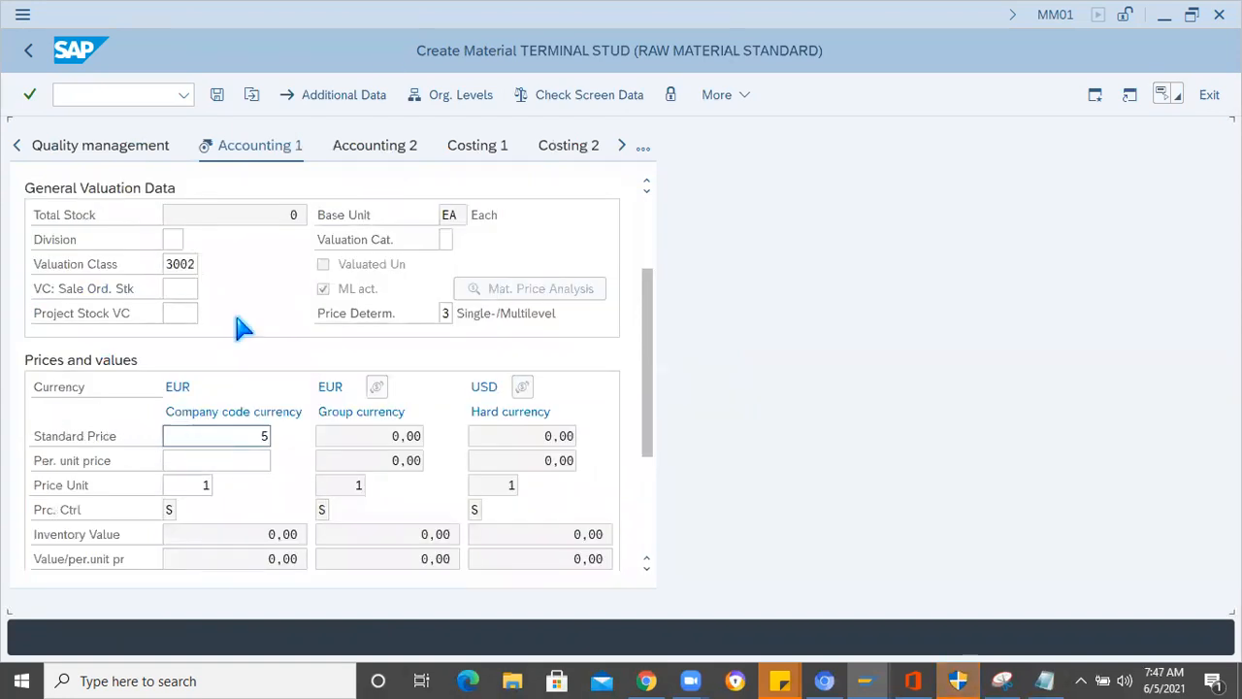
{"action": "key", "text": "Return"}
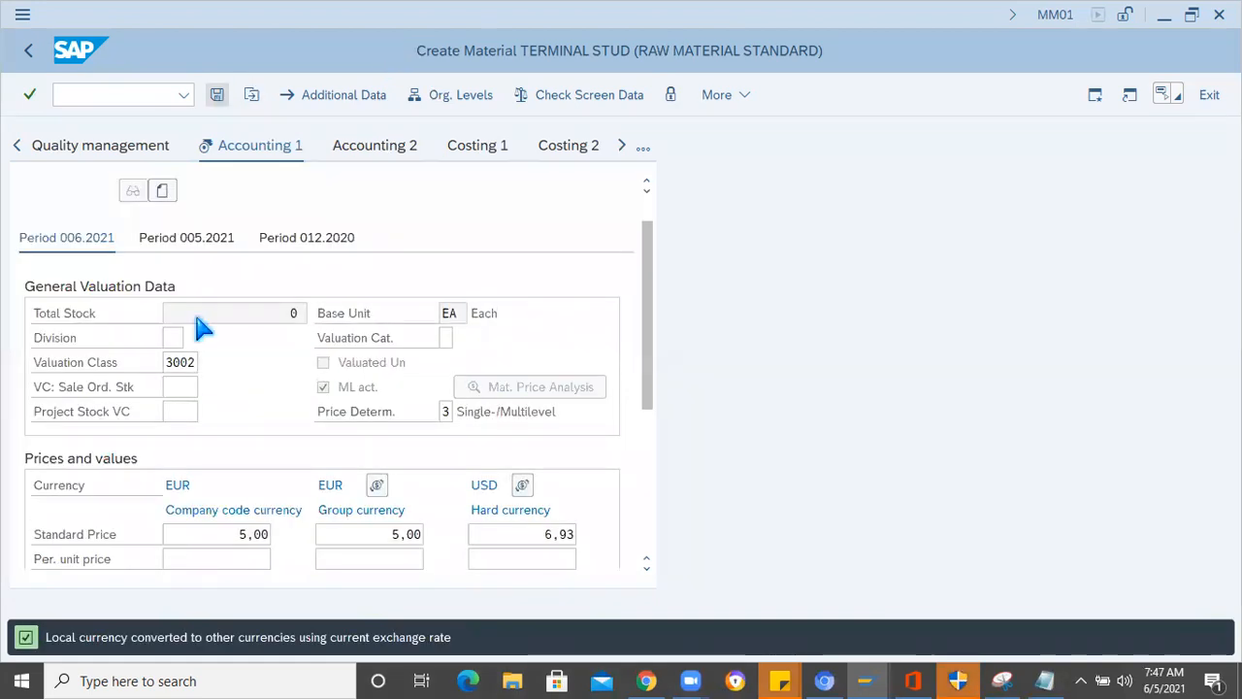
- Review the price control setting and save the TERMINAL STUD material master
{"action": "scroll", "coordinate": [168, 464], "scroll_direction": "down", "scroll_amount": 3}
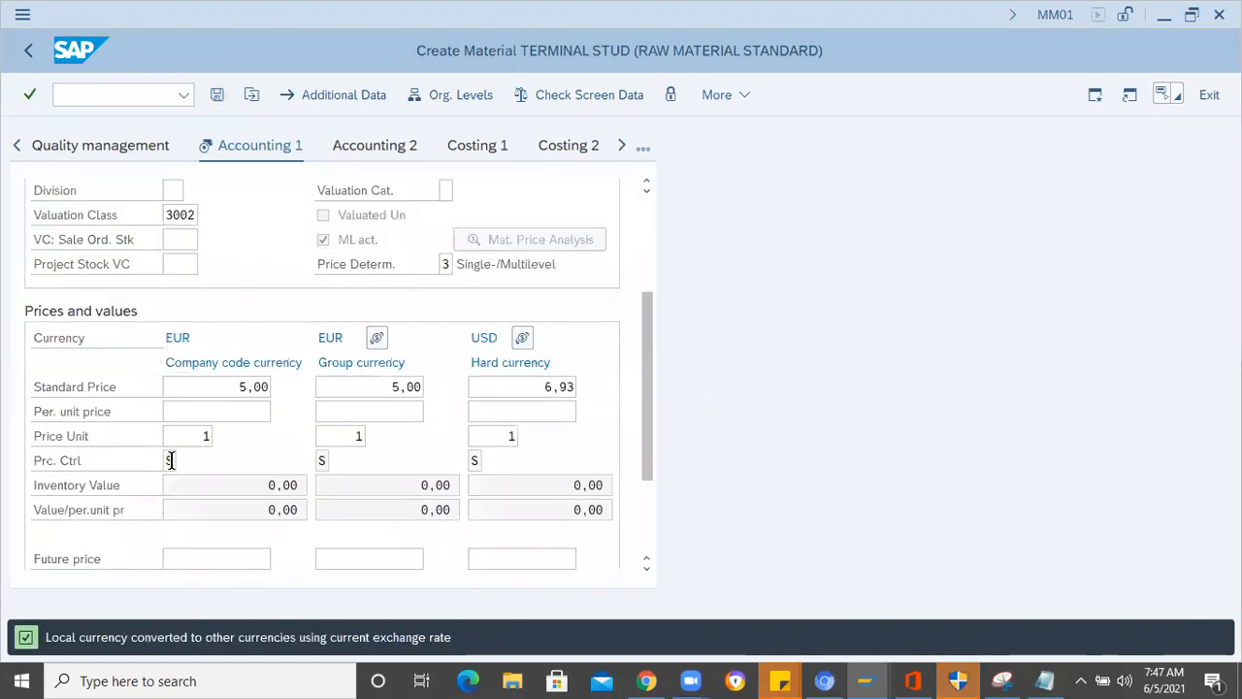
{"action": "left_click", "coordinate": [171, 460]}
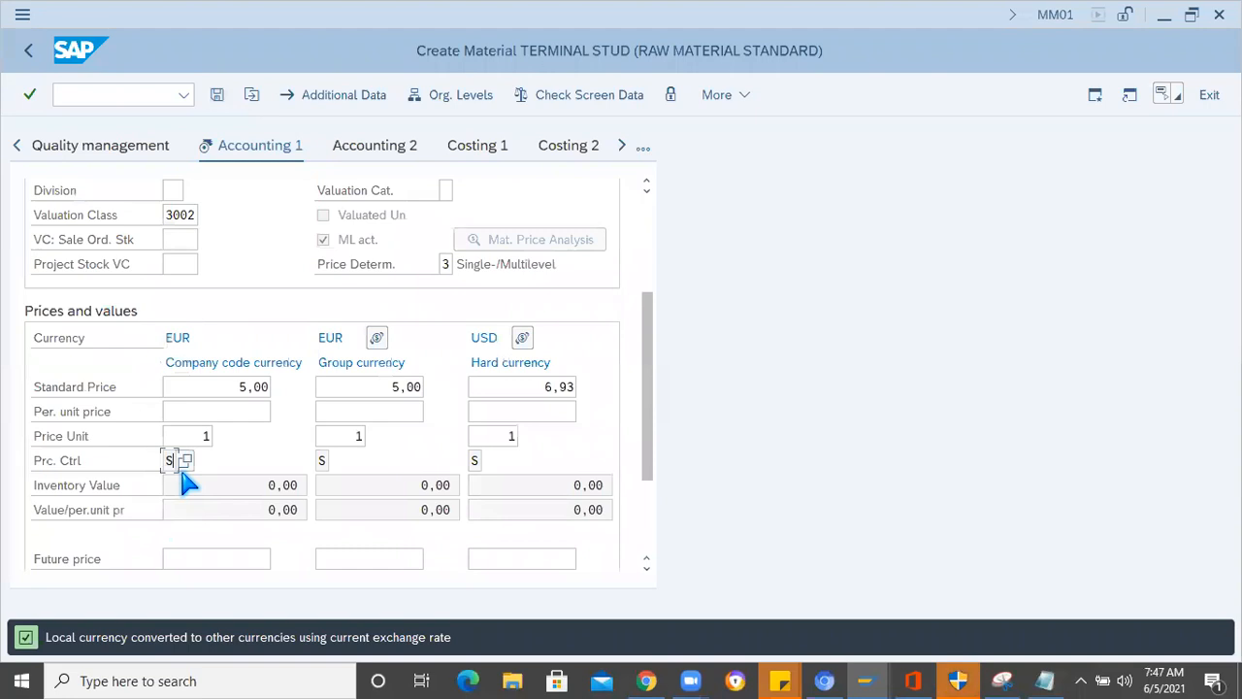
{"action": "left_click", "coordinate": [194, 383]}
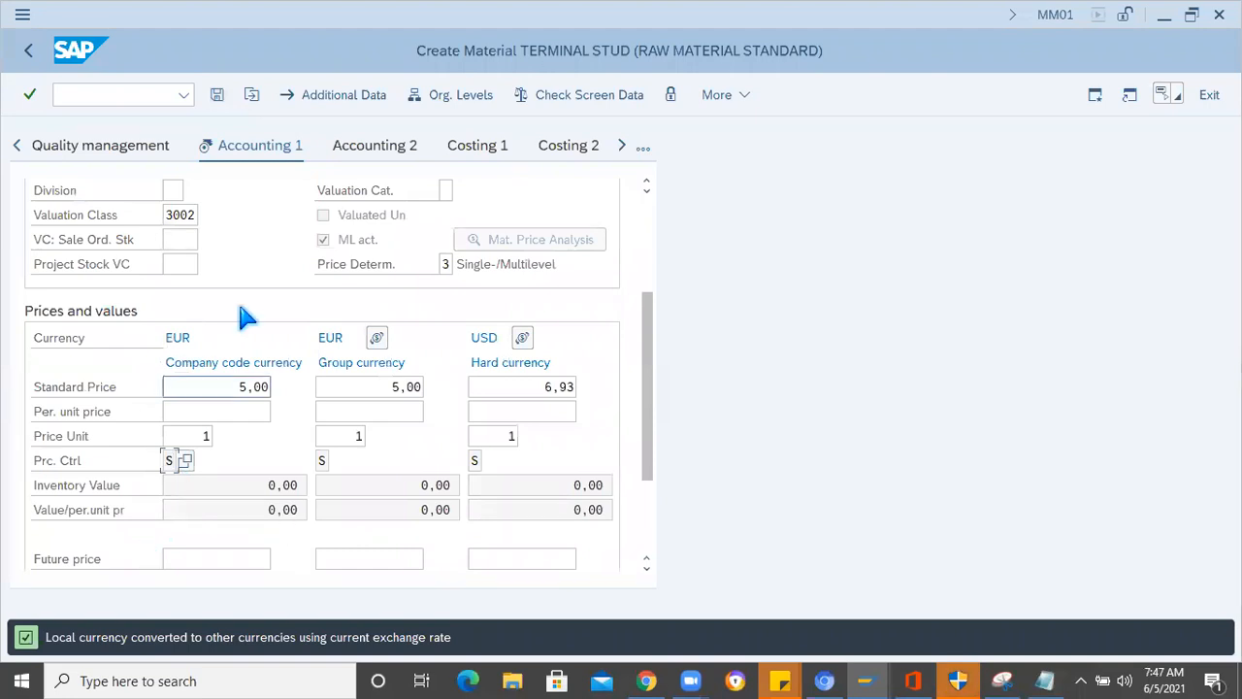
{"action": "left_click", "coordinate": [219, 95]}
{"action": "left_click", "coordinate": [286, 456]}
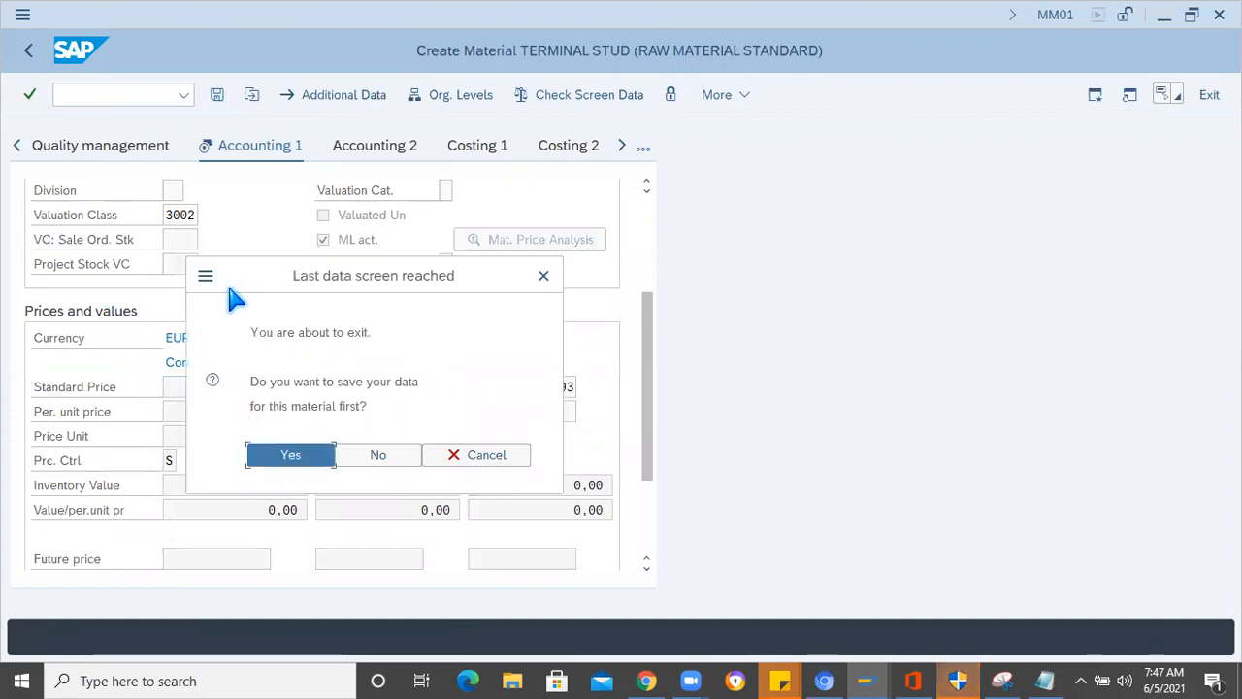
{"action": "left_click", "coordinate": [78, 94]}
{"action": "type", "text": "/ncs01"}
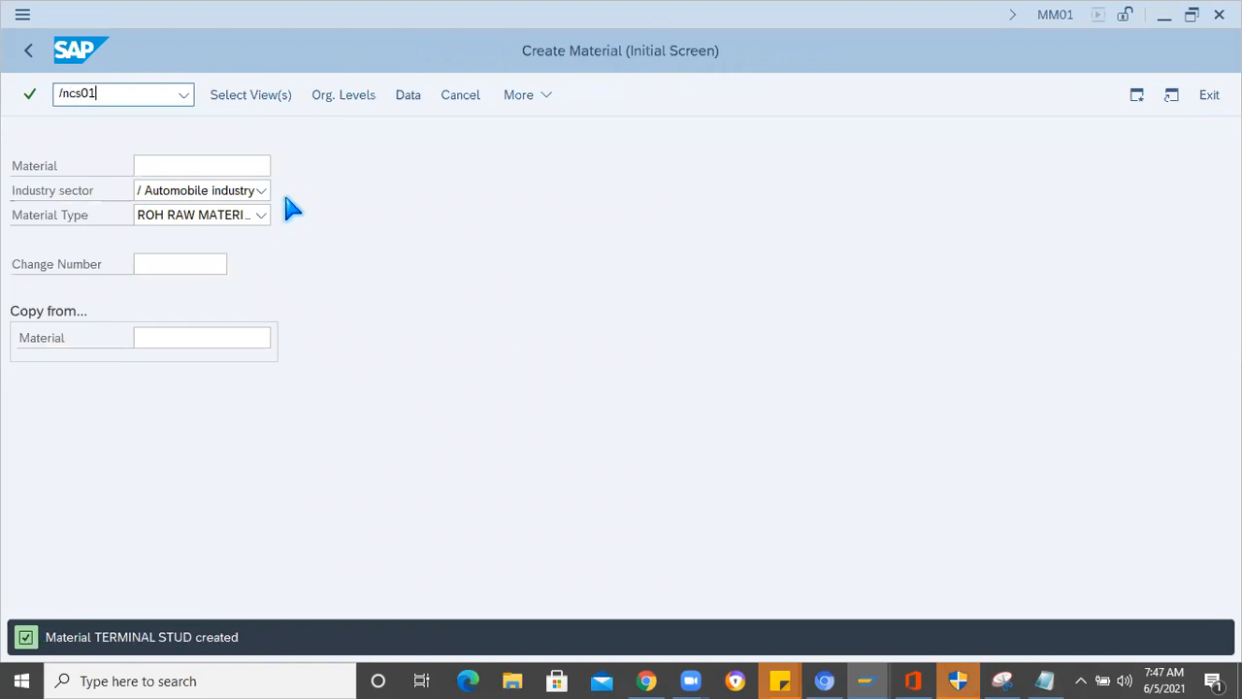
{"action": "key", "text": "Return"}
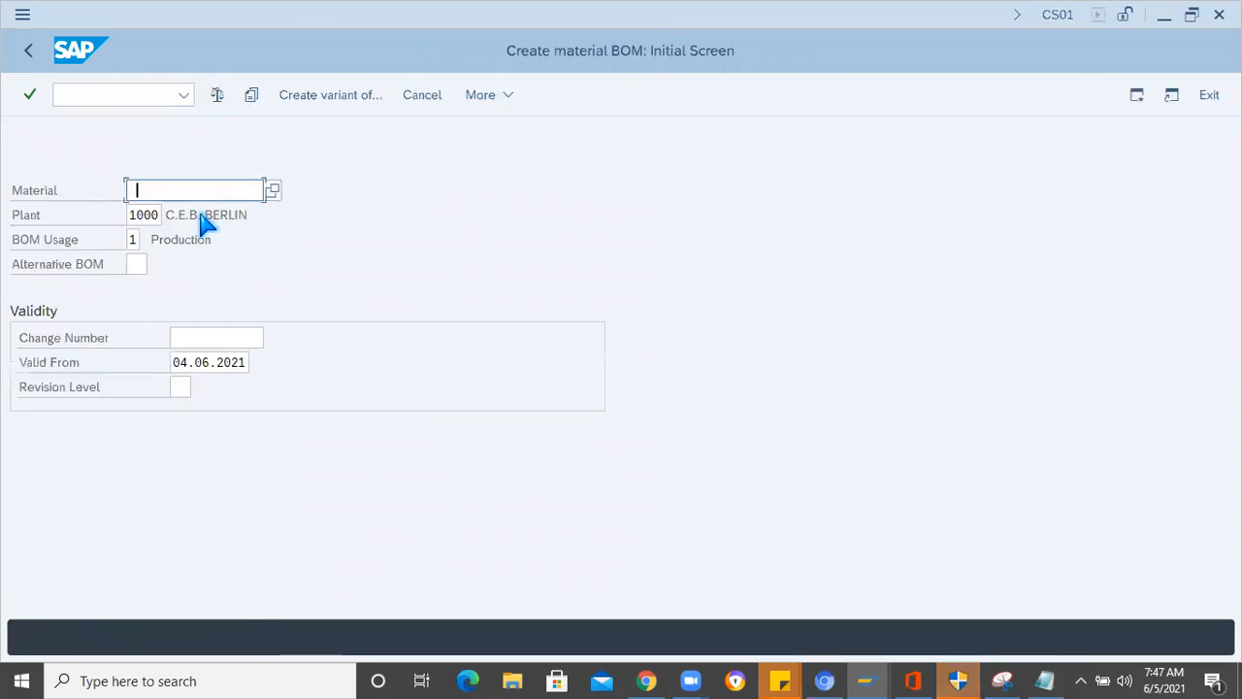
{"action": "key", "text": "ctrl+v"}
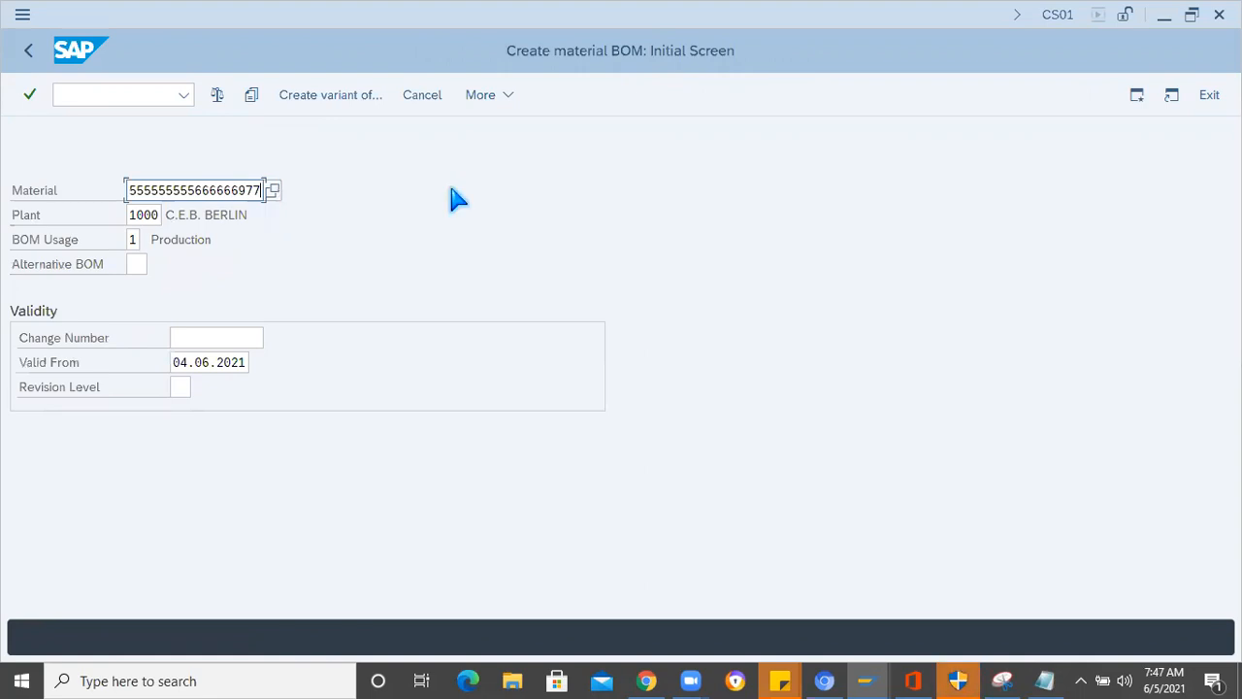
{"action": "key", "text": "Return"}
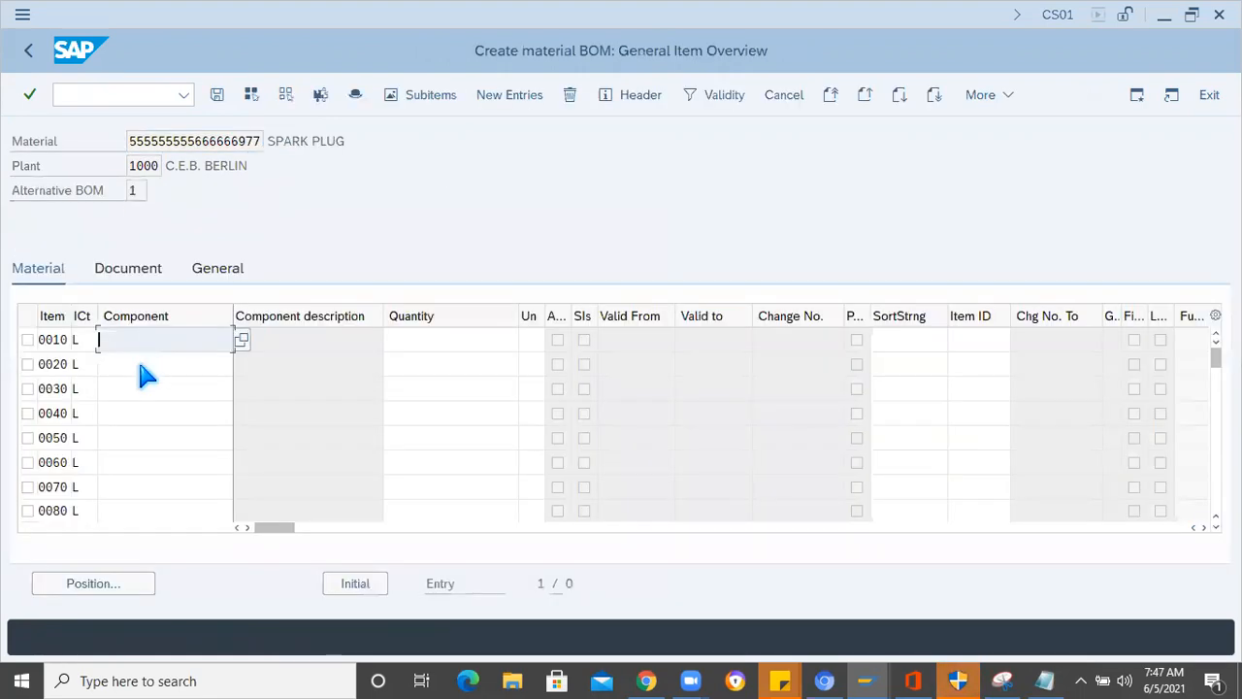
- Enter Center Electrode, Terminal nut, 24443327, Terminal stud and SIDE ELECTRODE as components of BOM items 0010 to 0050
{"action": "key", "text": "space"}
{"action": "left_click", "coordinate": [139, 369]}
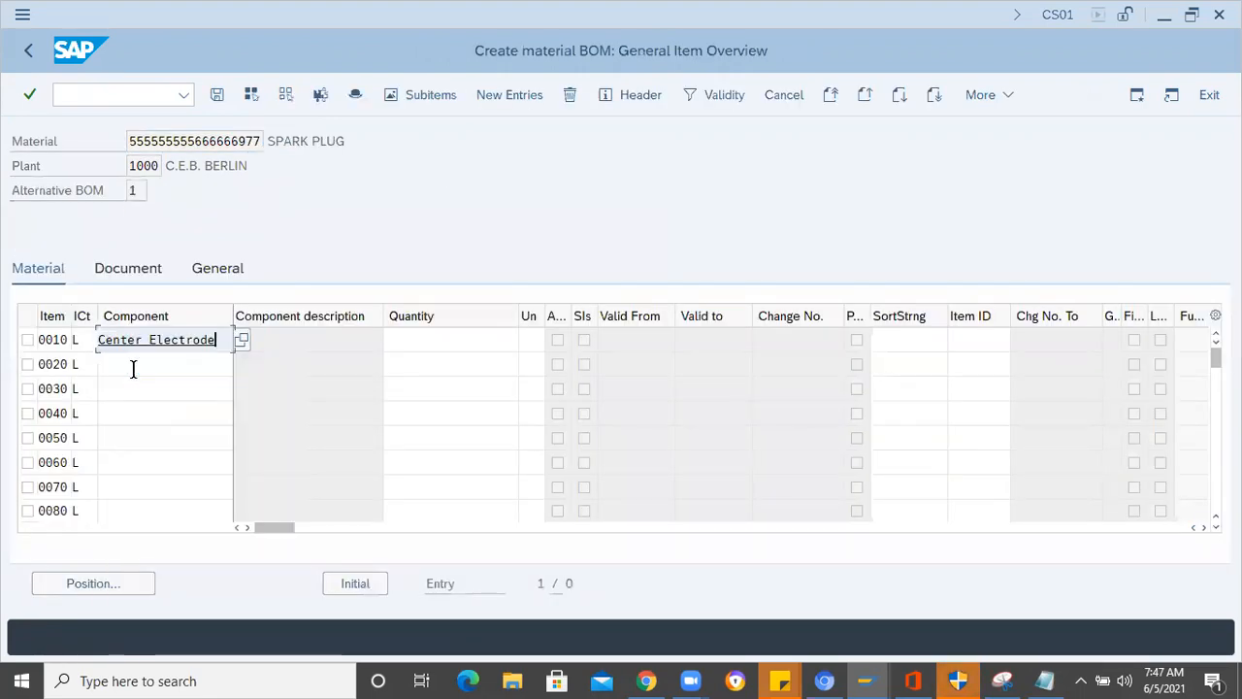
{"action": "key", "text": "Down"}
{"action": "left_click", "coordinate": [150, 424]}
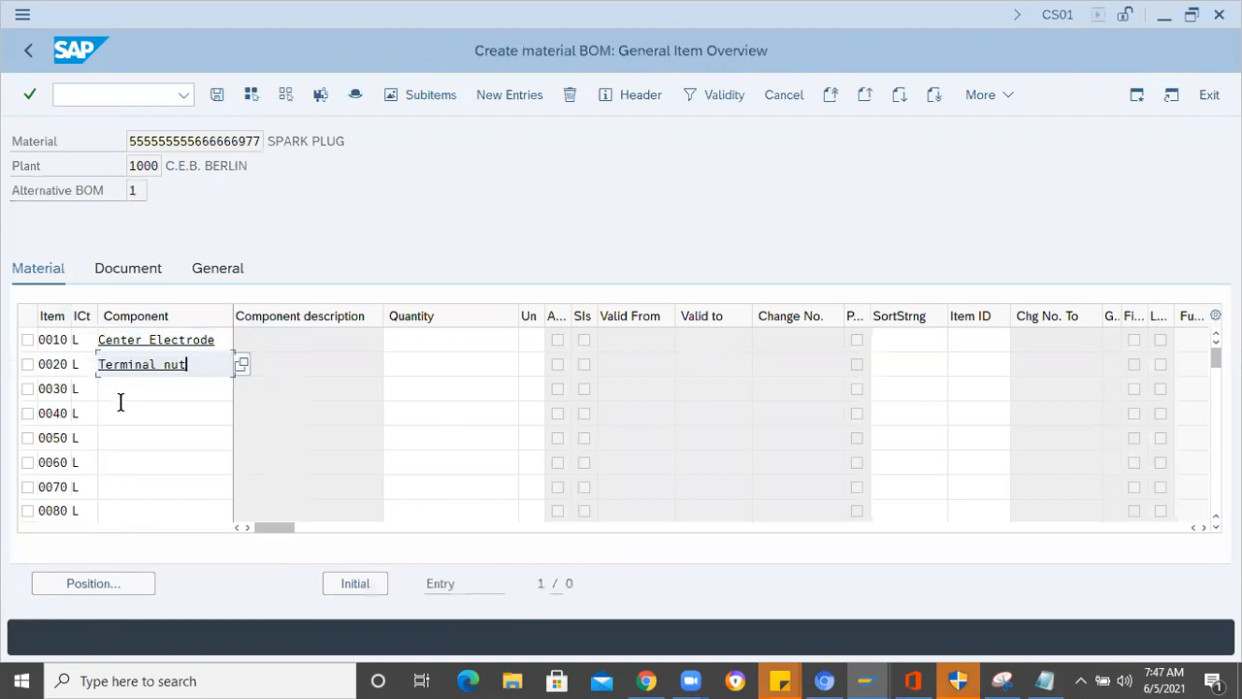
{"action": "left_click", "coordinate": [120, 398]}
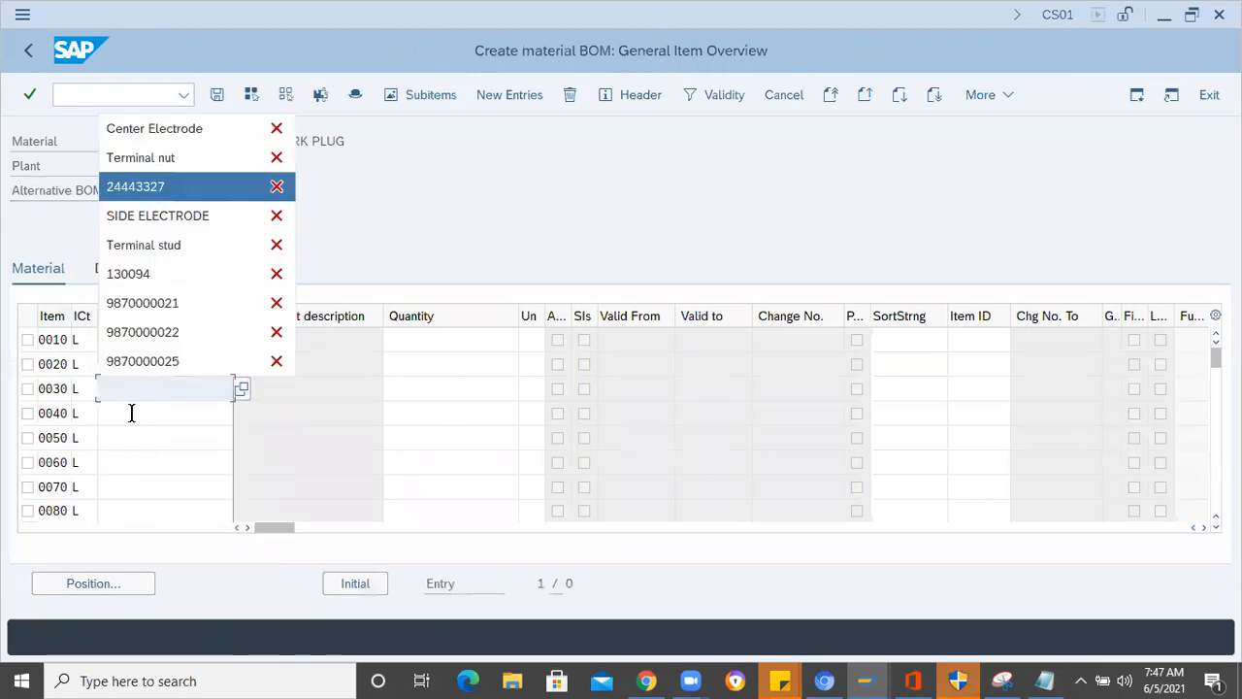
{"action": "left_click", "coordinate": [132, 414]}
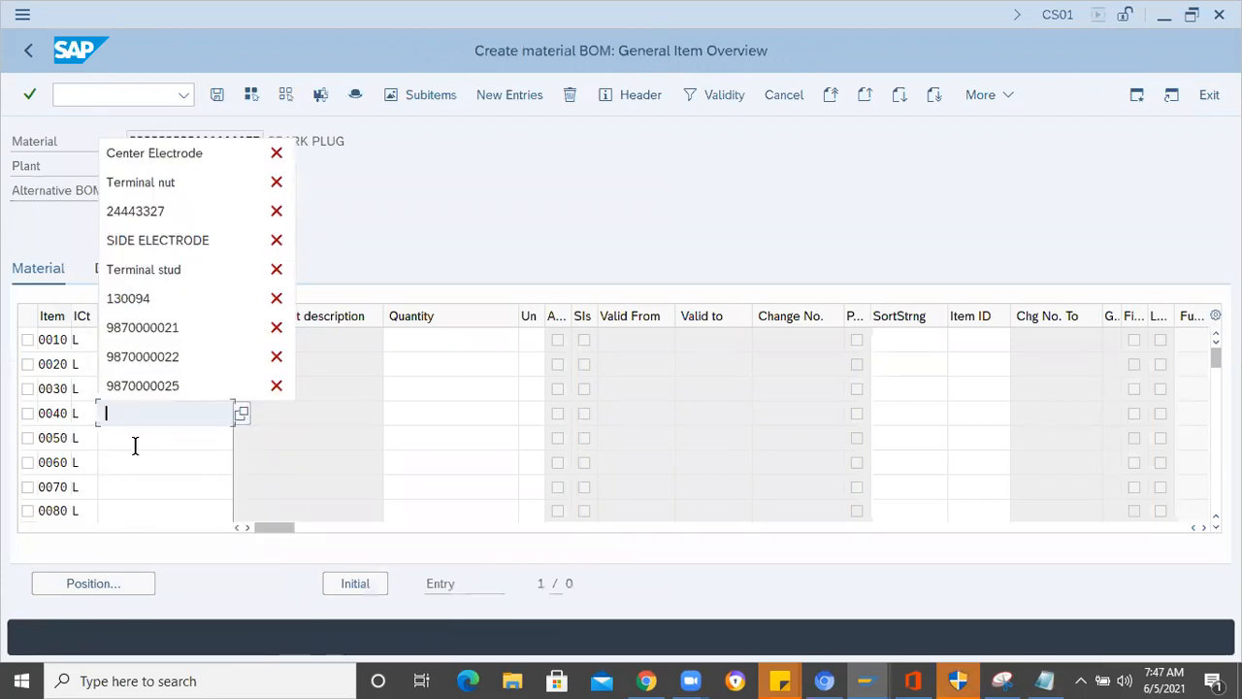
{"action": "left_click", "coordinate": [143, 274]}
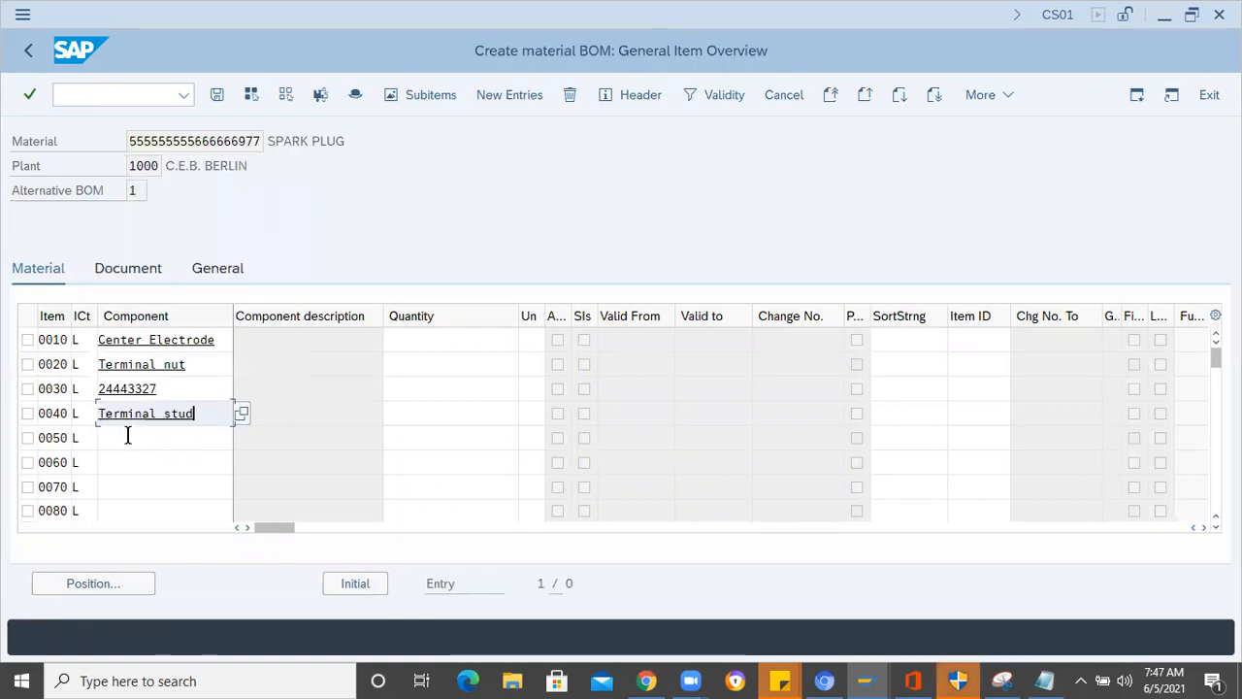
{"action": "left_click", "coordinate": [127, 436]}
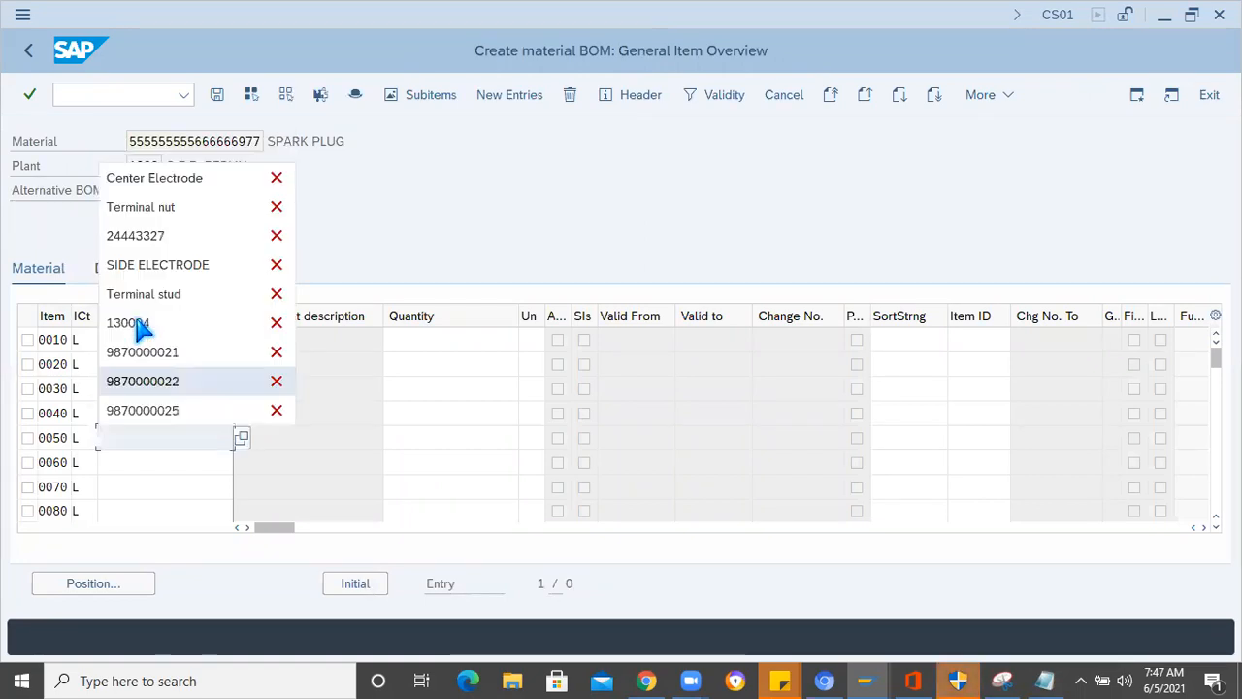
{"action": "left_click", "coordinate": [194, 265]}
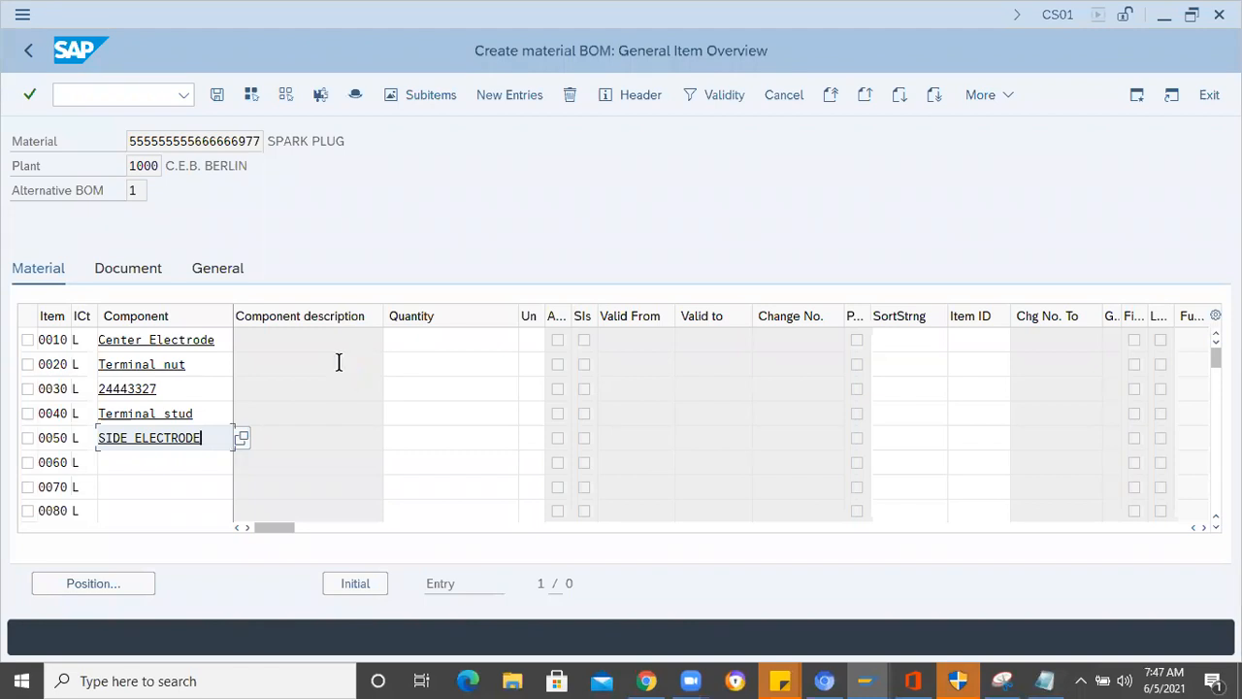
- Try to confirm the five entered BOM components and check them against the parts list in Notepad
{"action": "key", "text": "Return"}
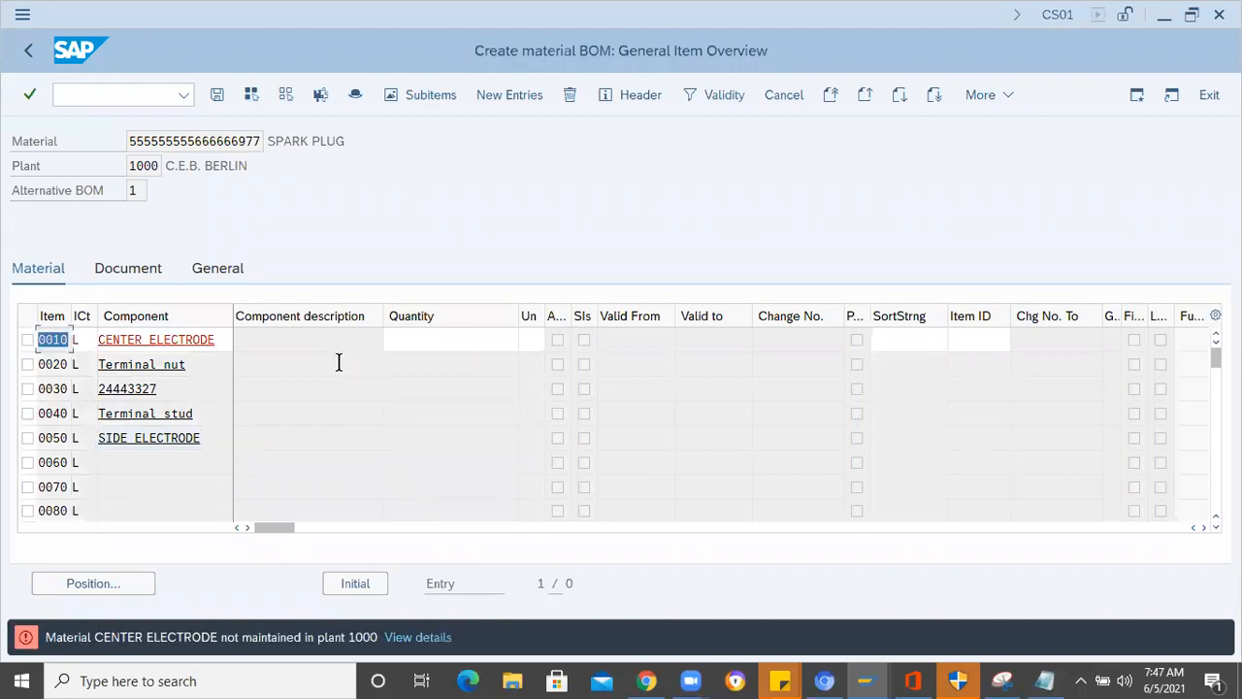
{"action": "left_click", "coordinate": [433, 340]}
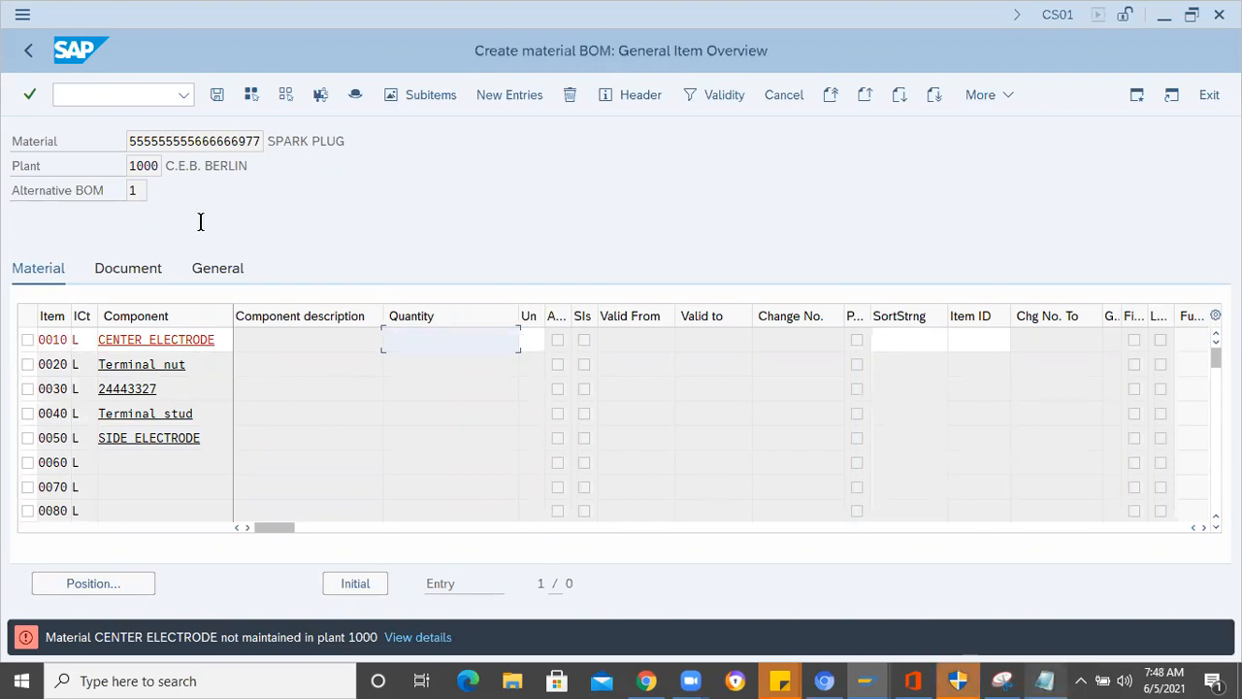
{"action": "key", "text": "alt+Tab"}
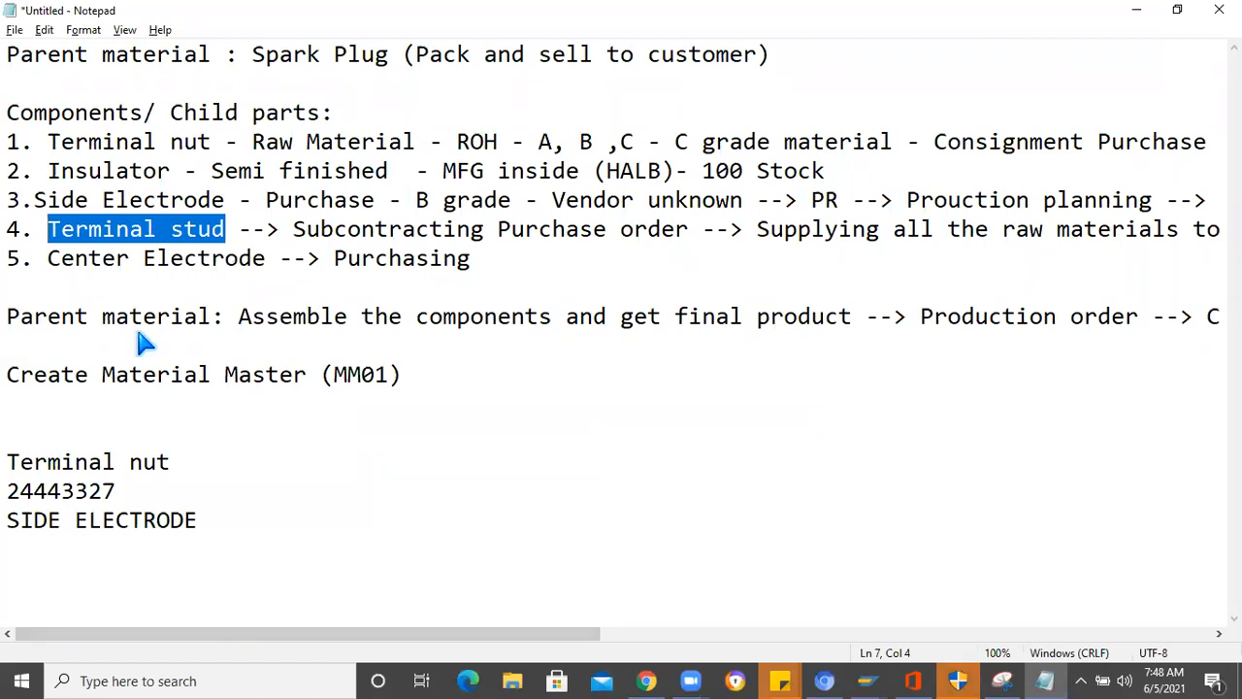
{"action": "key", "text": "alt+Tab"}
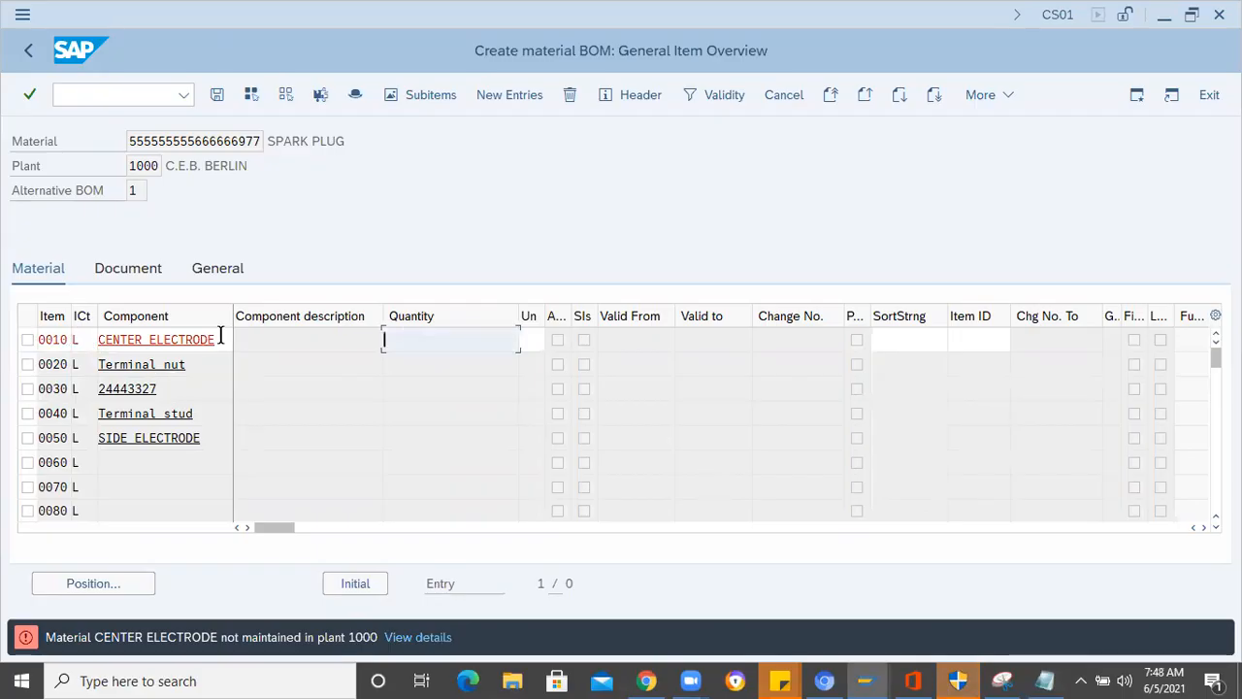
- Search the plant 1000 materials by the description Electrode* for the component of BOM item 0010
{"action": "left_click", "coordinate": [220, 336]}
{"action": "left_click", "coordinate": [243, 339]}
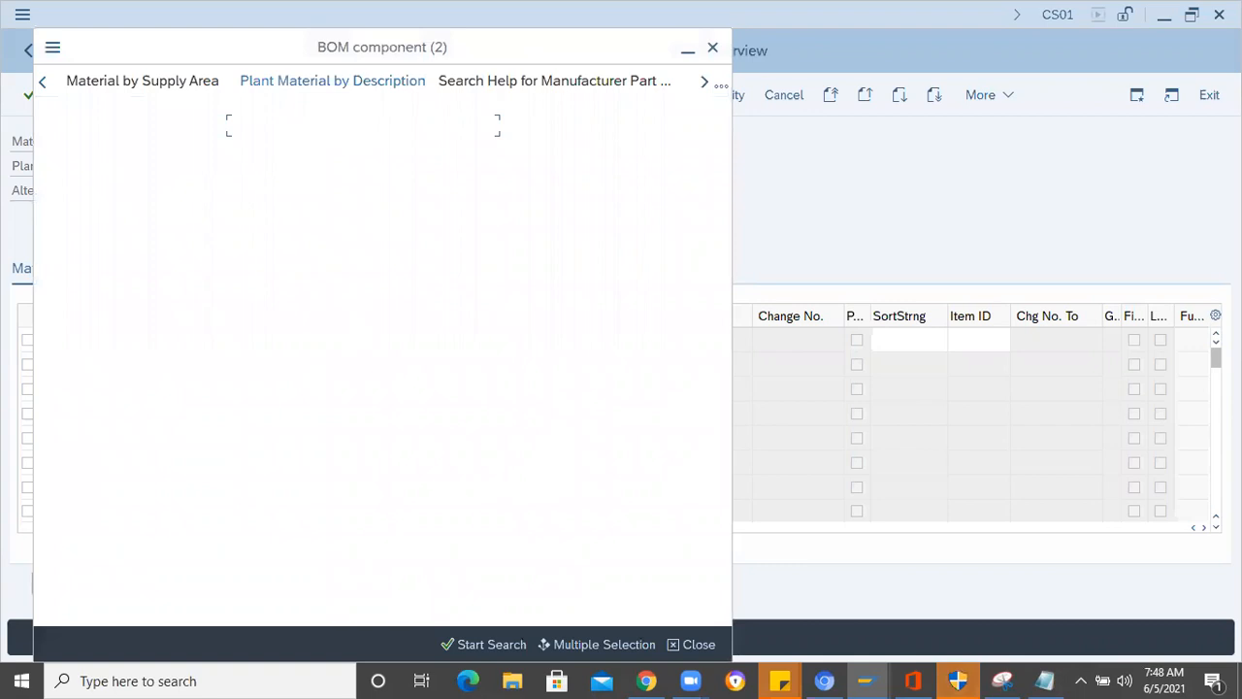
{"action": "type", "text": "Ec"}
{"action": "key", "text": "BackSpace"}
{"action": "type", "text": "lectro"}
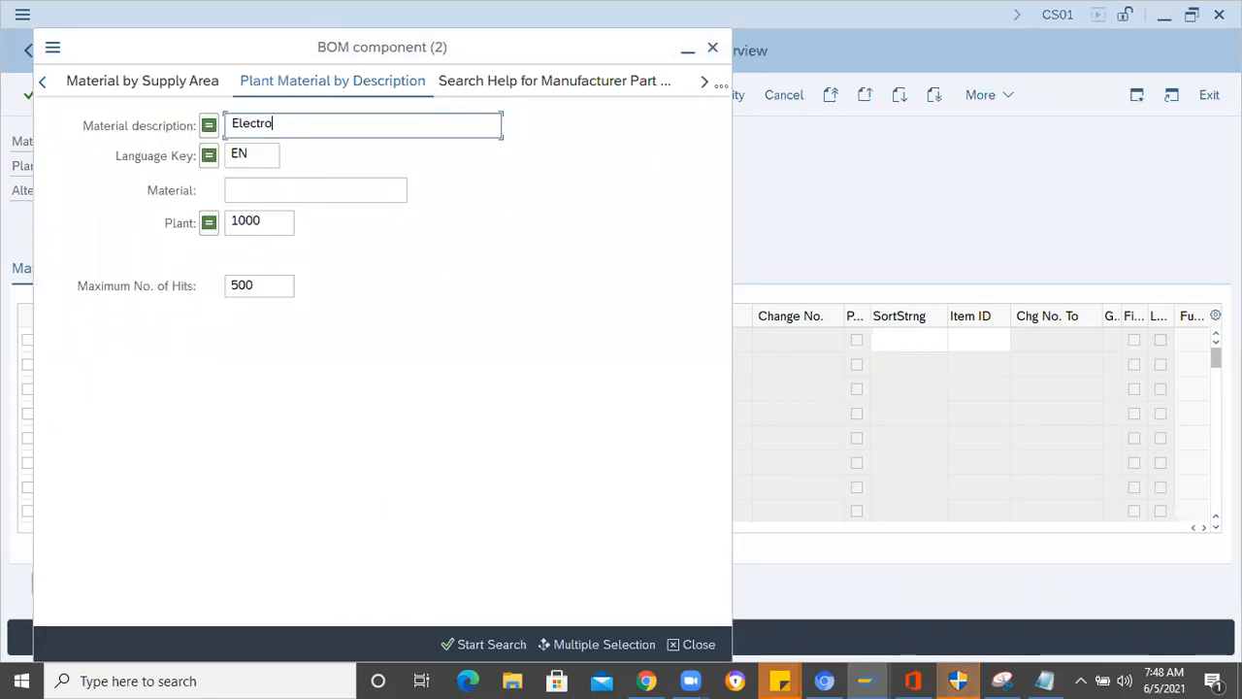
{"action": "type", "text": "de*"}
{"action": "key", "text": "Return"}
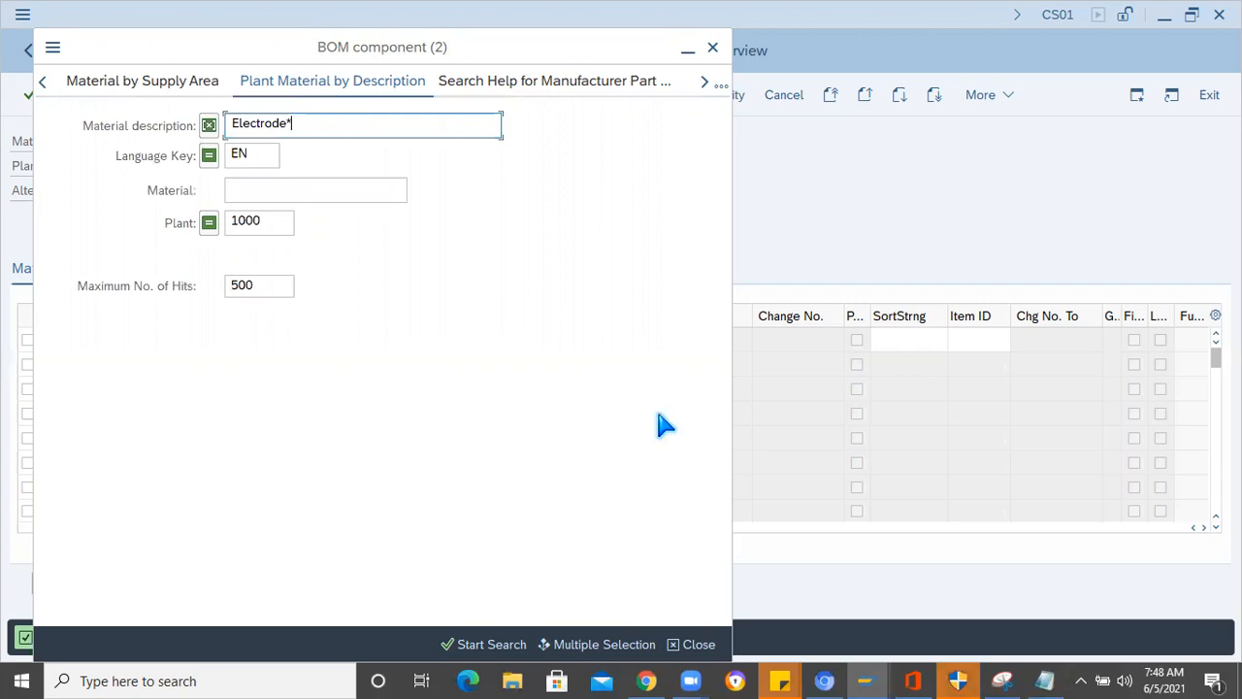
- Copy Center Electrode from the Notepad parts list and search the plant 1000 materials by that description
{"action": "key", "text": "alt+Tab"}
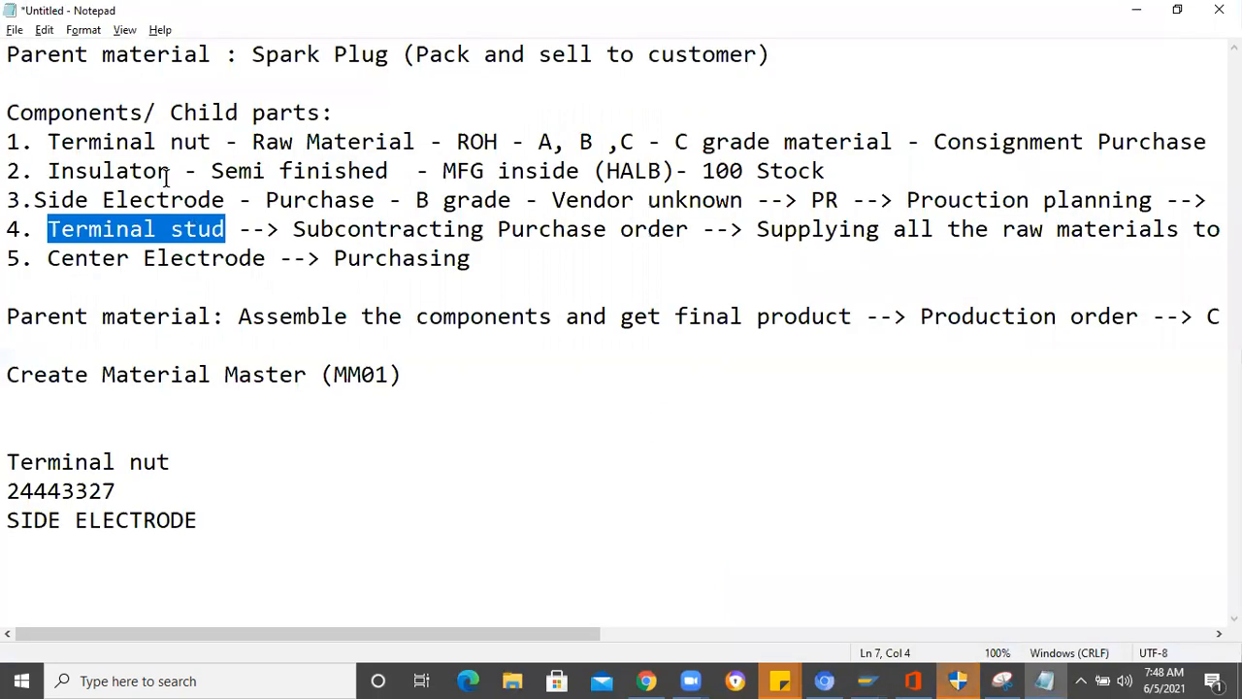
{"action": "left_click", "coordinate": [263, 256]}
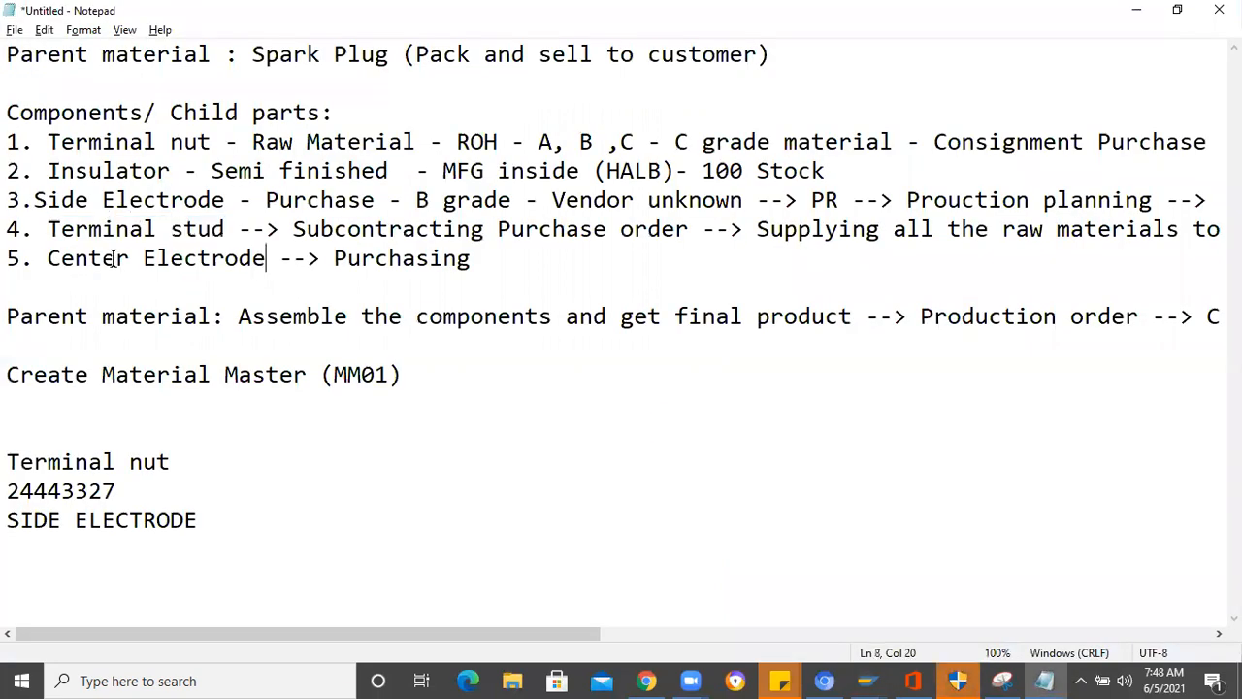
{"action": "left_click", "coordinate": [47, 258], "text": "shift"}
{"action": "key", "text": "ctrl+c"}
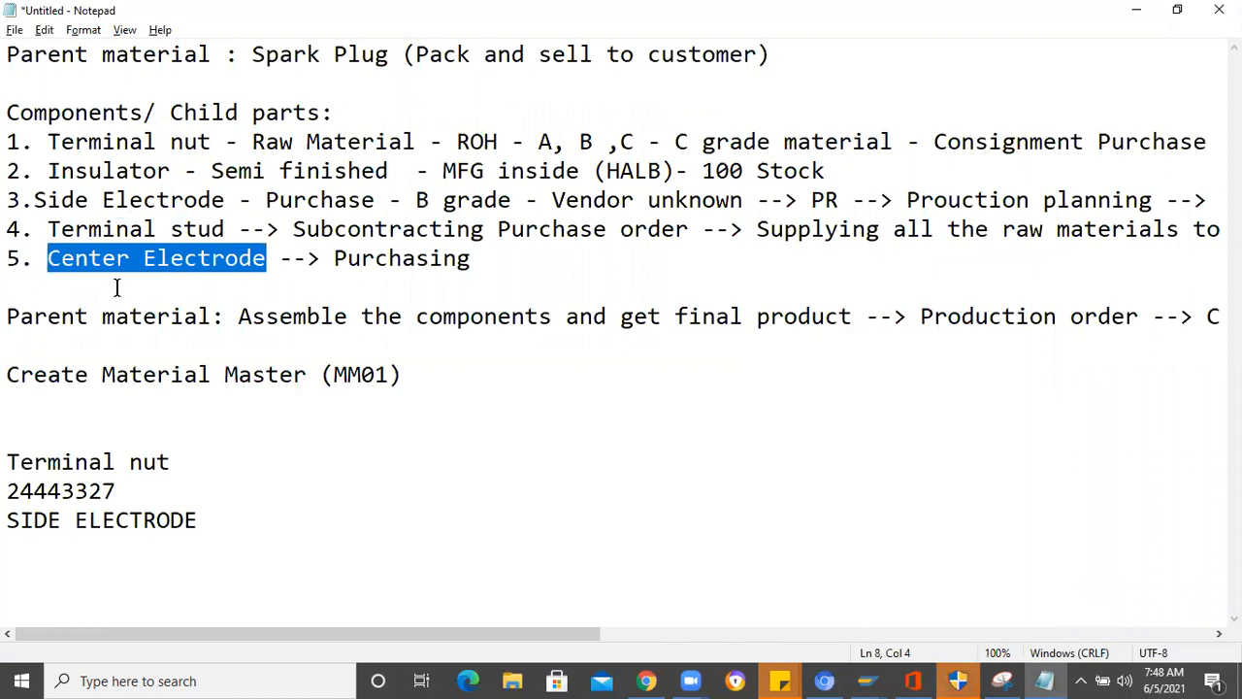
{"action": "key", "text": "alt+Tab"}
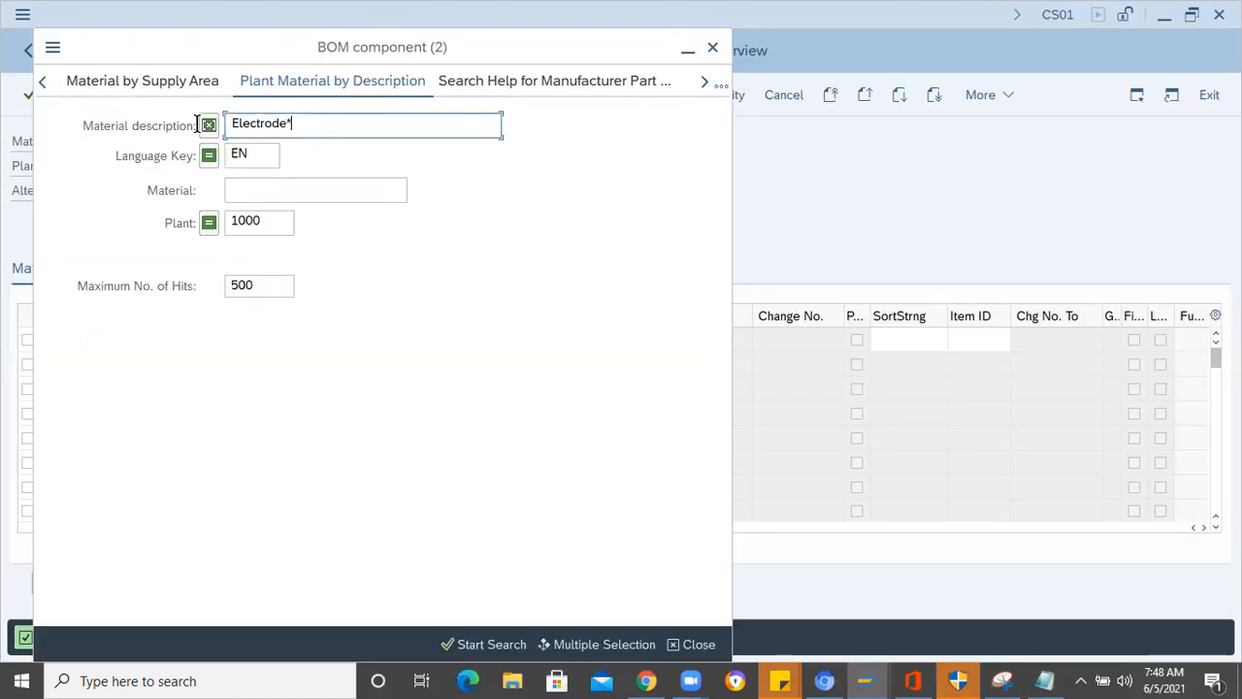
{"action": "key", "text": "ctrl+a"}
{"action": "key", "text": "ctrl+v"}
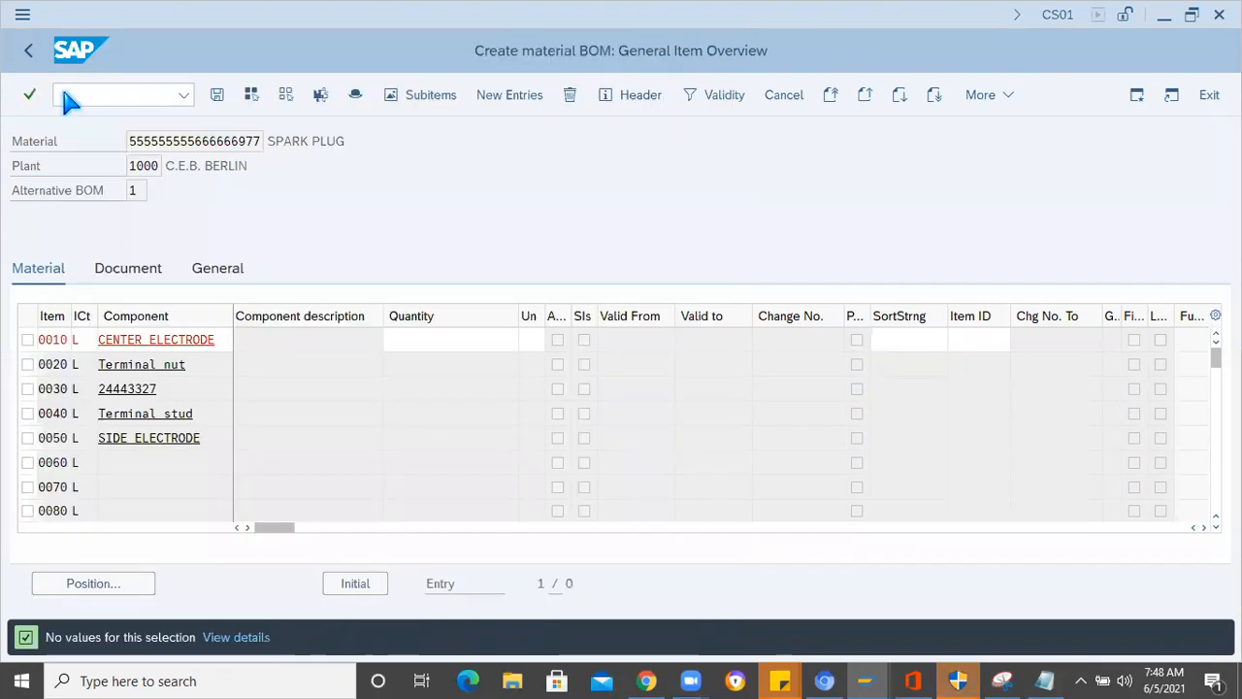
{"action": "left_click", "coordinate": [82, 94]}
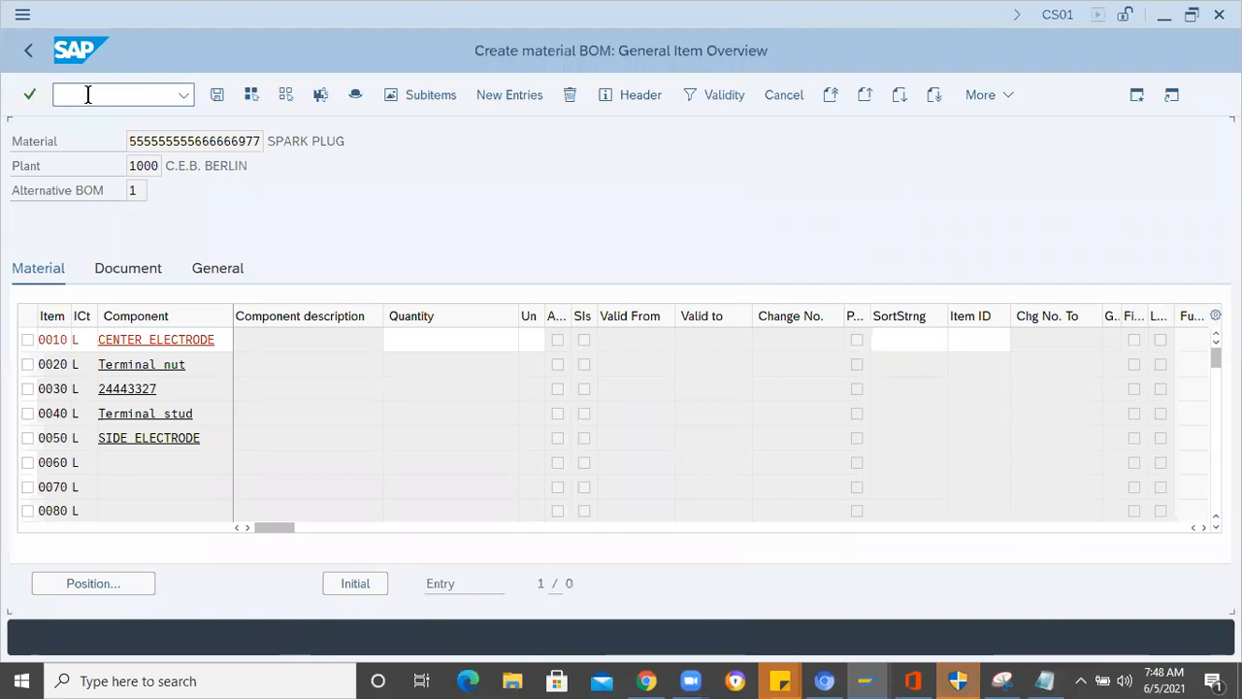
{"action": "type", "text": "/ncs01"}
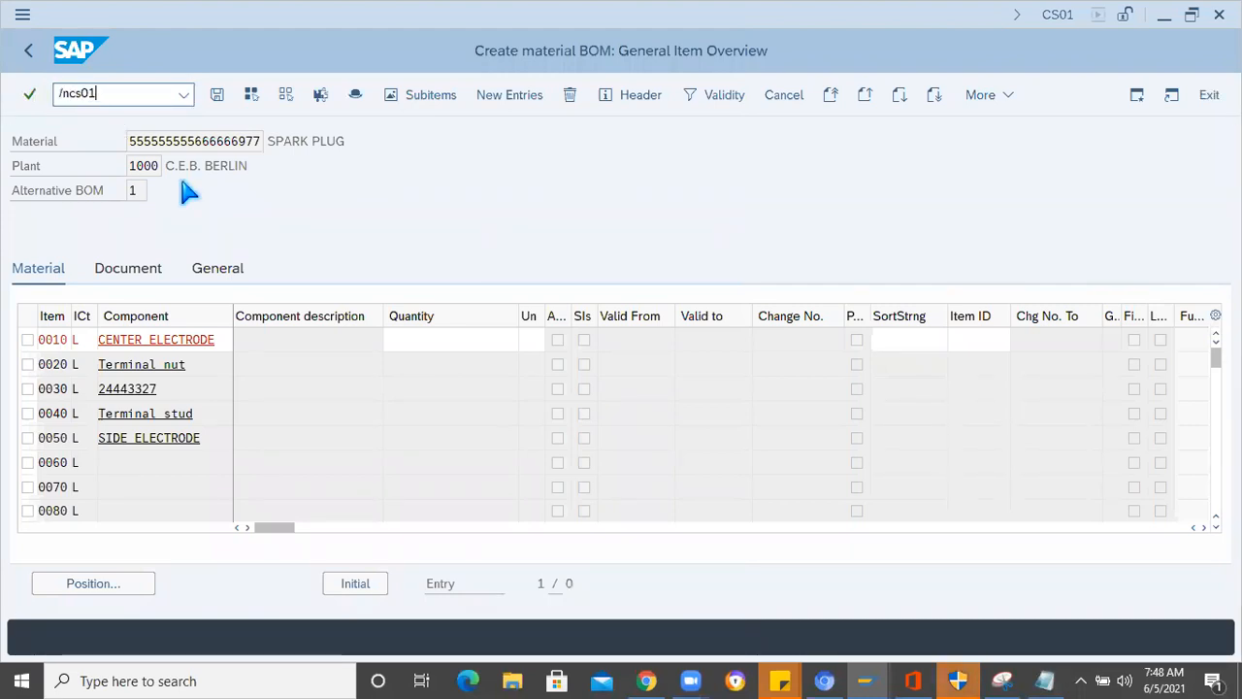
{"action": "key", "text": "Return"}
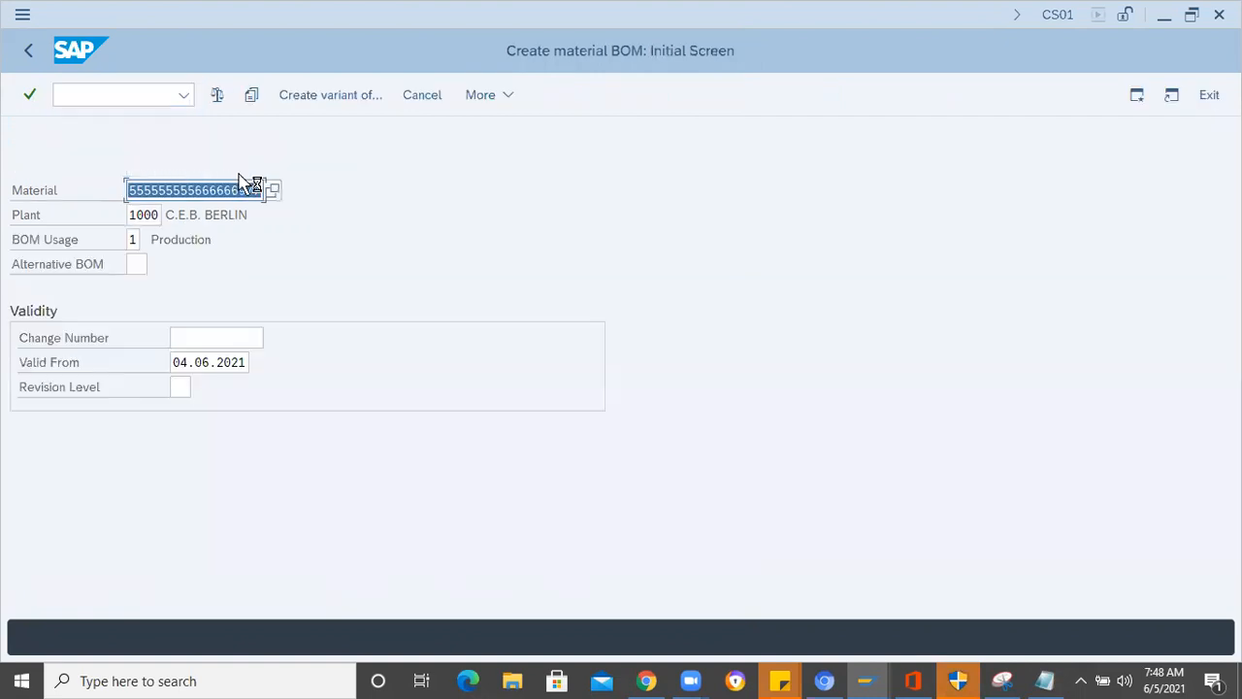
{"action": "key", "text": "Return"}
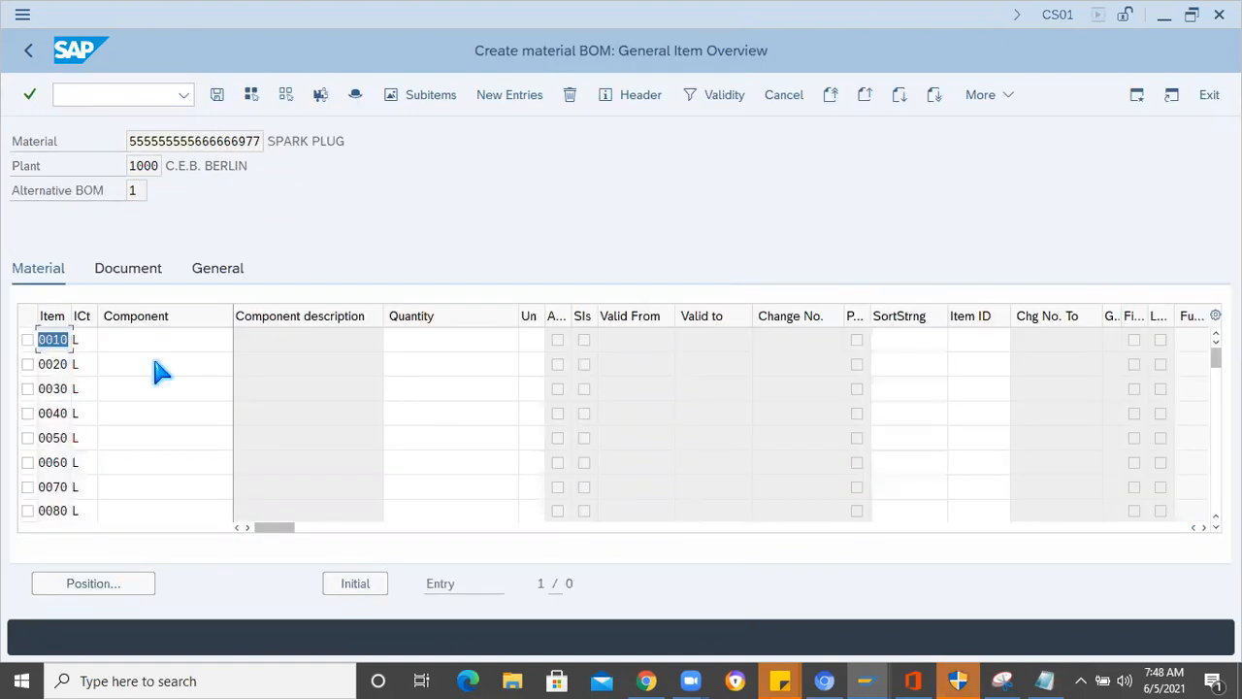
- Enter Terminal nut, 24443327, SIDE ELECTRODE and Terminal stud as components of BOM items 0010 to 0040
{"action": "left_click", "coordinate": [149, 342]}
{"action": "left_click", "coordinate": [137, 366]}
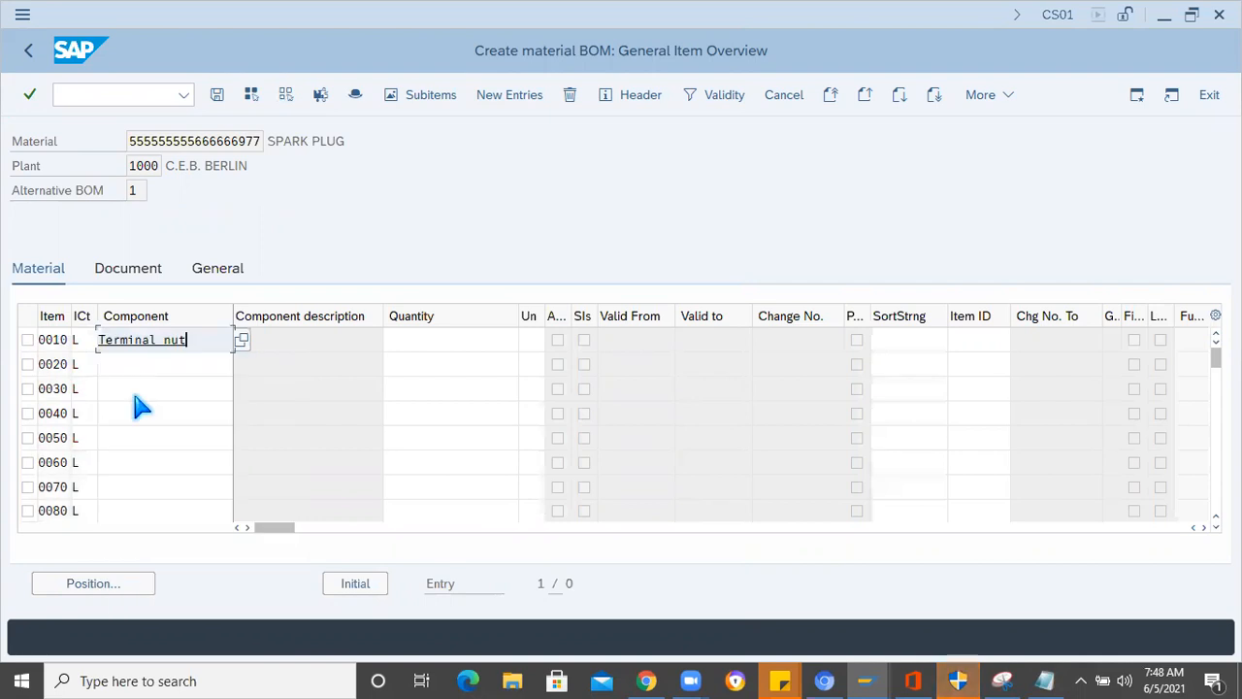
{"action": "left_click", "coordinate": [135, 368]}
{"action": "left_click", "coordinate": [135, 417]}
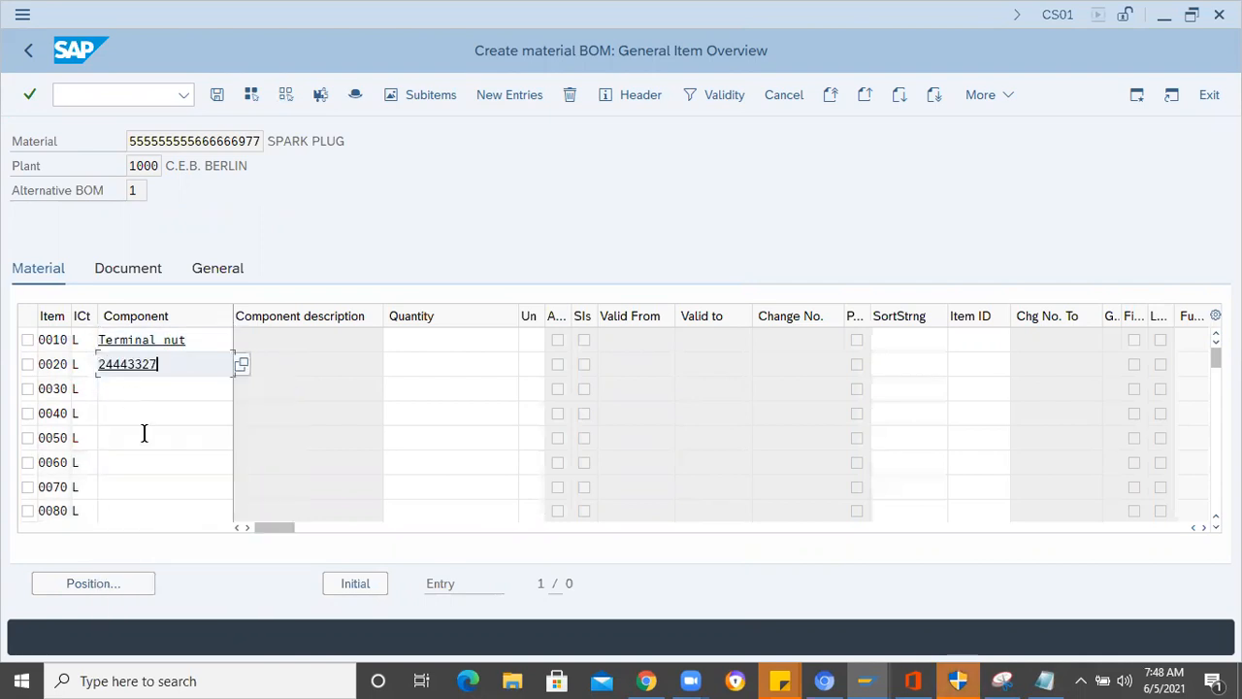
{"action": "left_click", "coordinate": [136, 390]}
{"action": "left_click", "coordinate": [139, 188]}
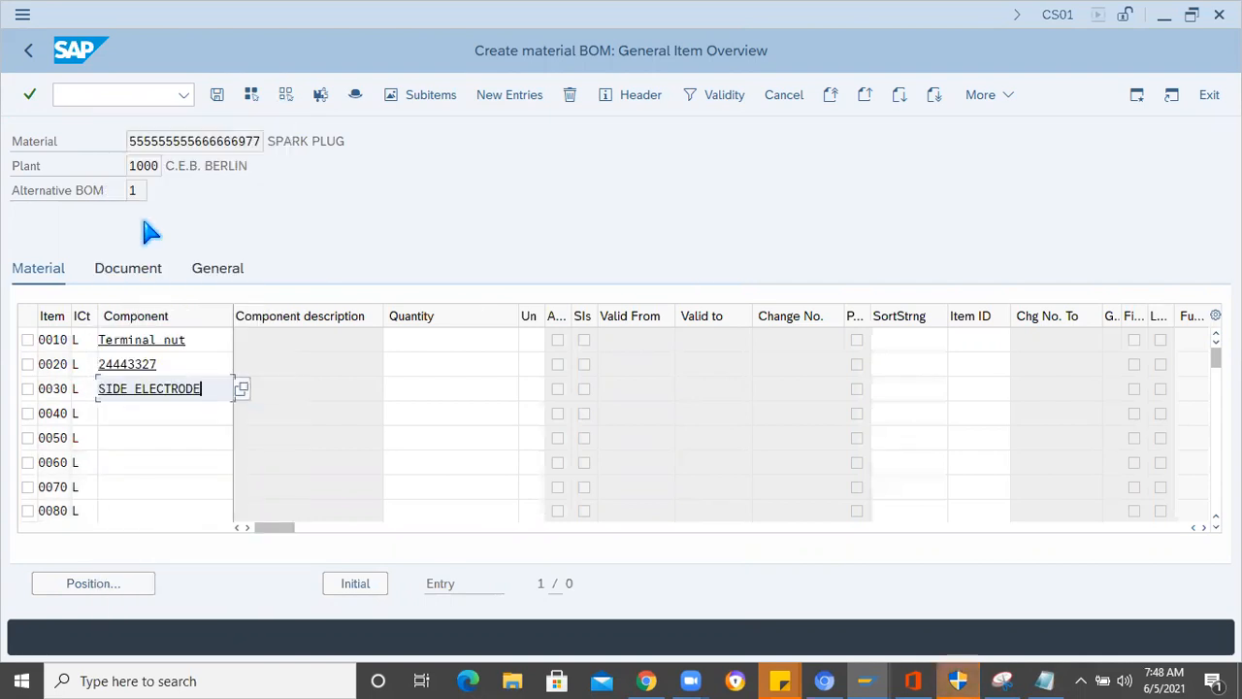
{"action": "left_click", "coordinate": [123, 415]}
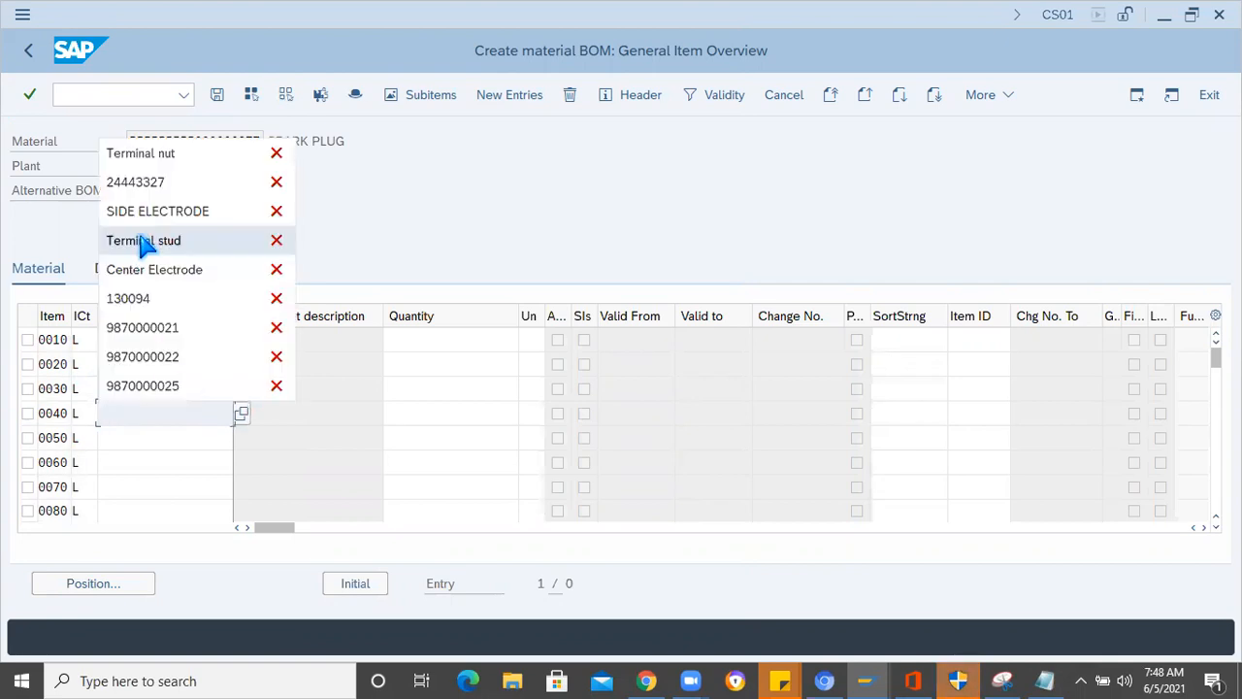
{"action": "left_click", "coordinate": [142, 243]}
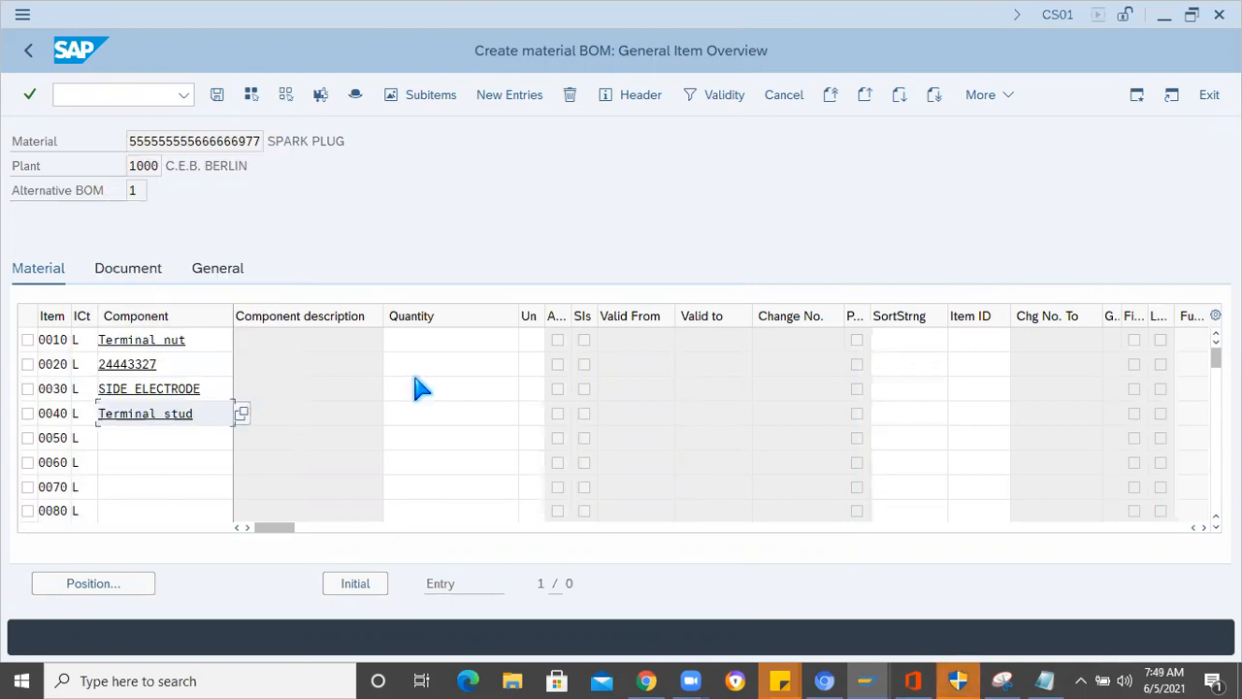
- Set a quantity of 1 EA for each of the four BOM items 0010 to 0040
{"action": "key", "text": "Return"}
{"action": "key", "text": "Return"}
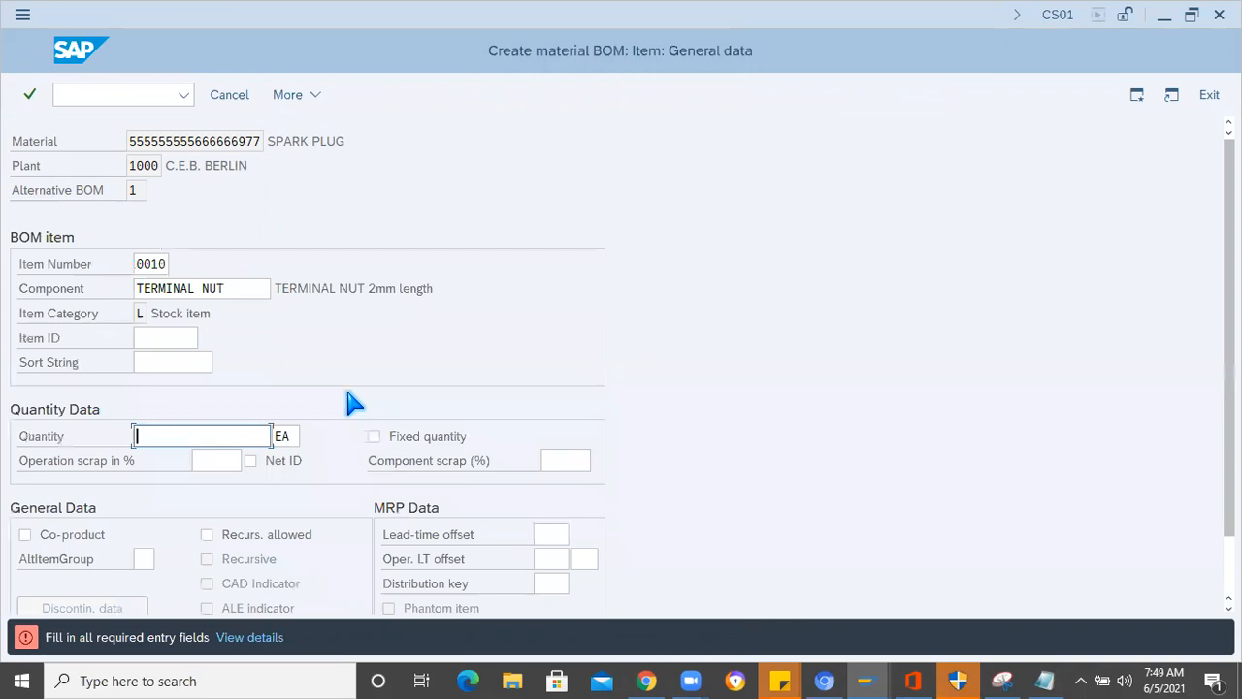
{"action": "type", "text": "1"}
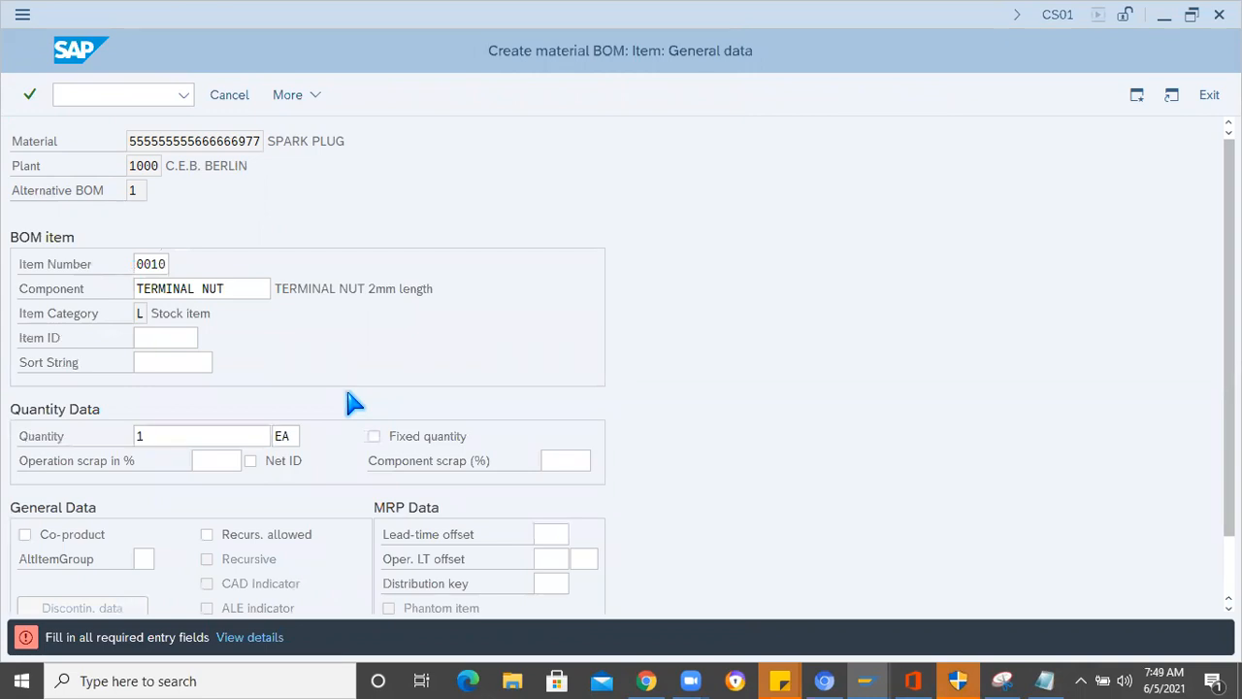
{"action": "key", "text": "Return"}
{"action": "key", "text": "Return"}
{"action": "type", "text": "1"}
{"action": "key", "text": "Return"}
{"action": "type", "text": "1"}
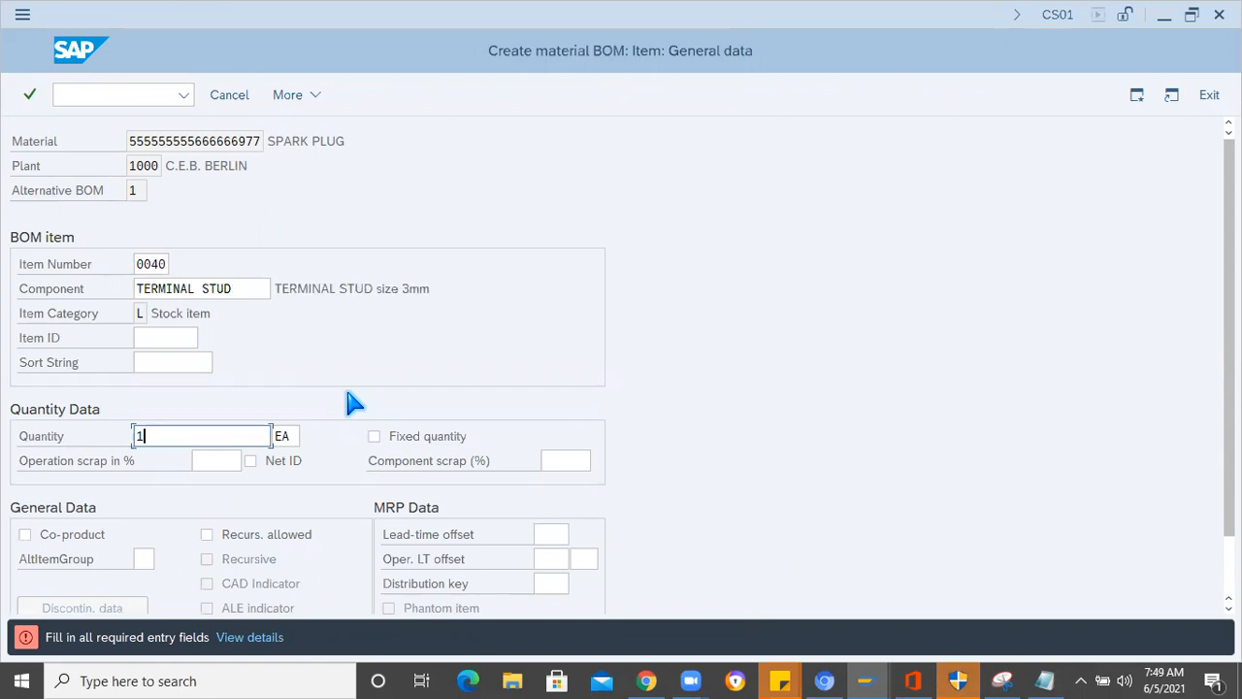
{"action": "key", "text": "Return"}
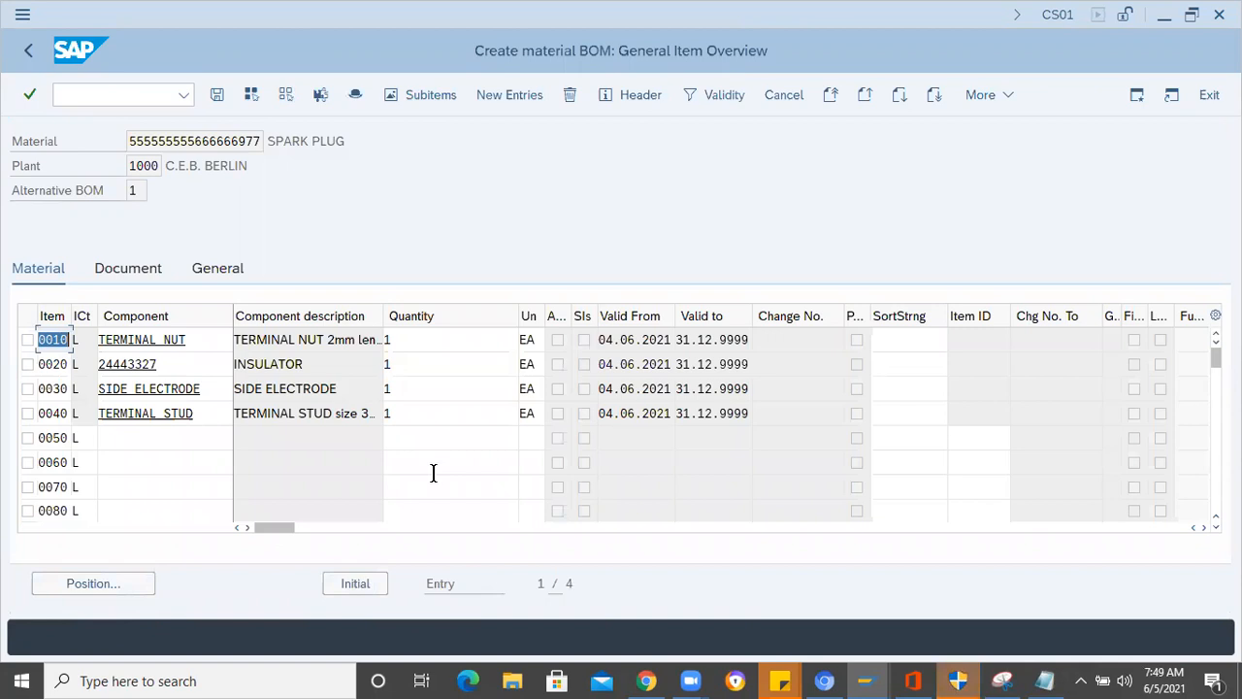
- Check the component list in Notepad, return to SAP and save the spark plug BOM
{"action": "left_click", "coordinate": [1055, 679]}
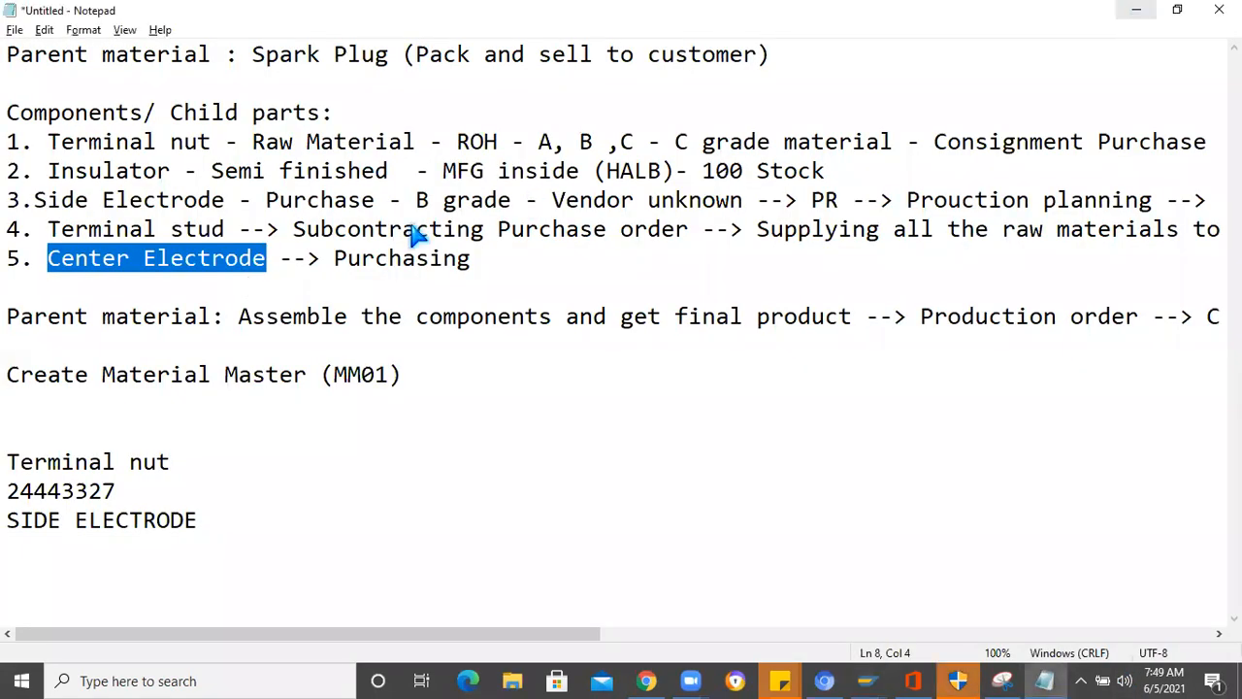
{"action": "key", "text": "alt+Tab"}
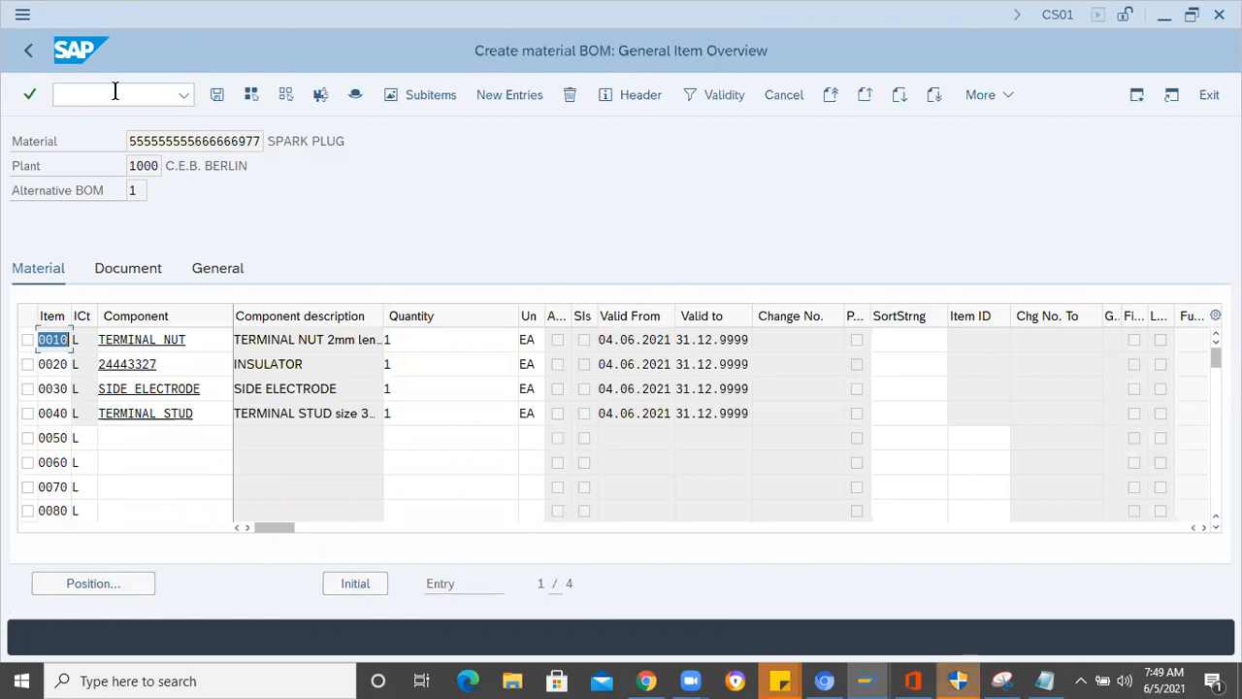
{"action": "left_click", "coordinate": [219, 97]}
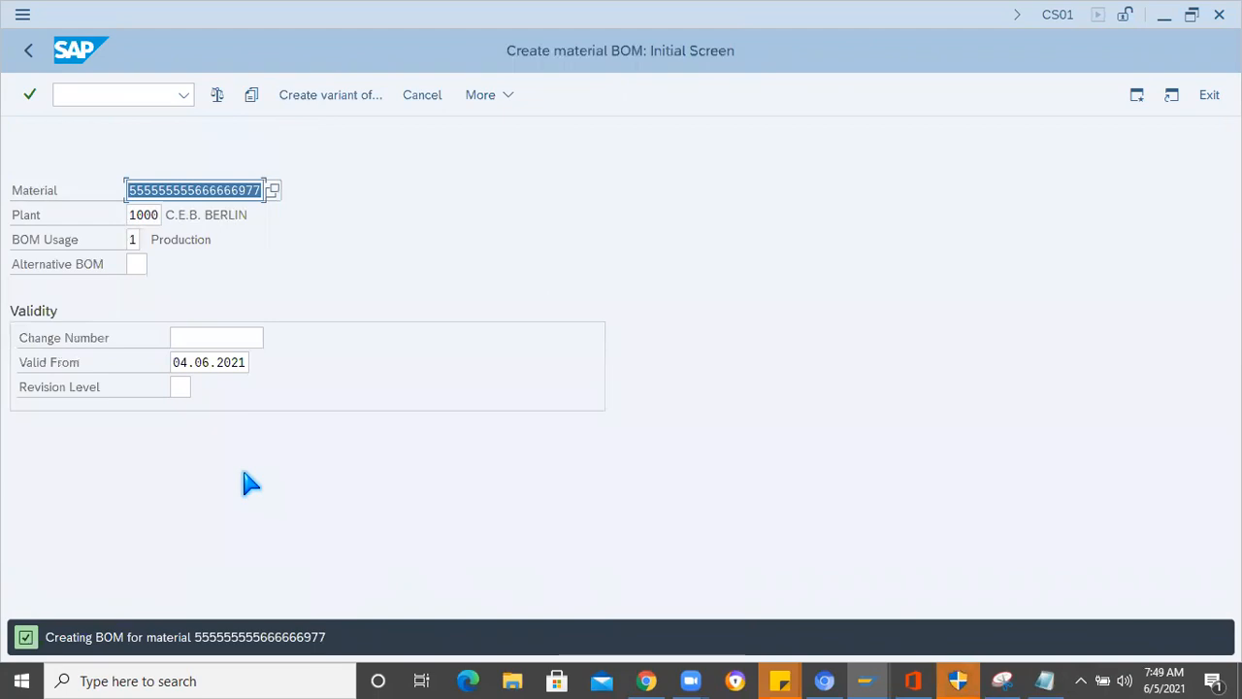
- Open the details of the BOM creation message and select the material number in it
{"action": "double_click", "coordinate": [260, 638]}
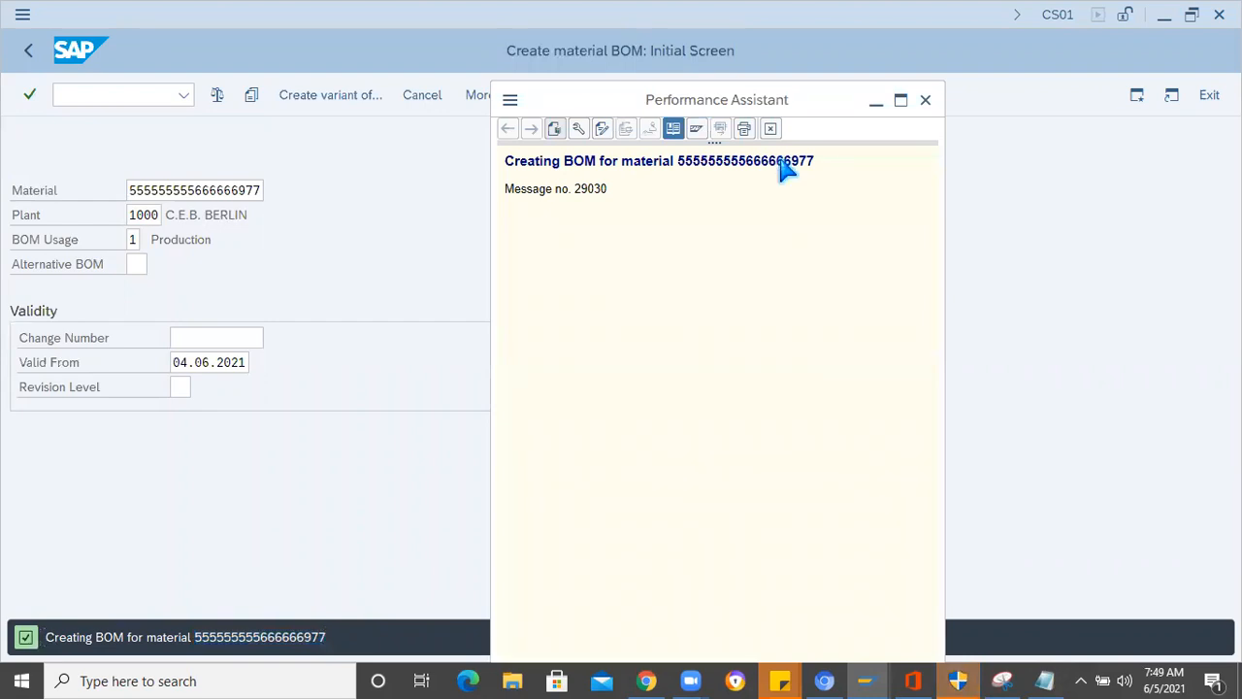
{"action": "double_click", "coordinate": [782, 166]}
{"action": "left_click", "coordinate": [325, 217]}
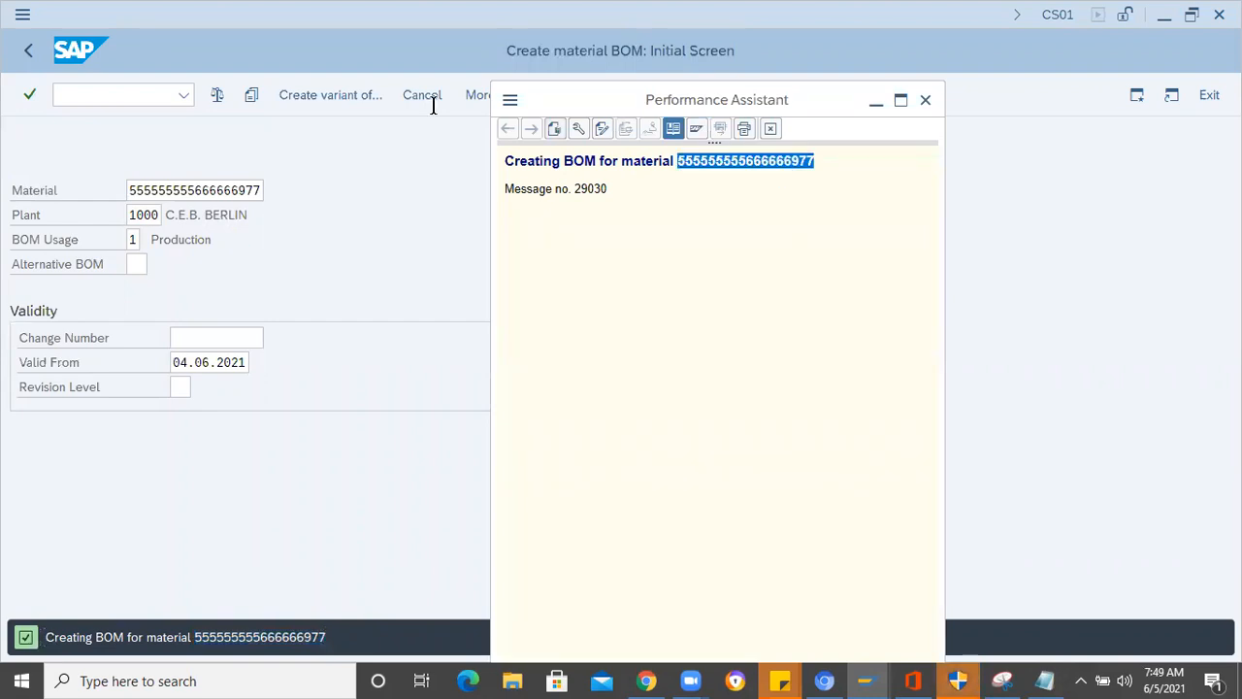
- Display the saved production BOM of the spark plug in CS03 and review its component items
{"action": "left_click", "coordinate": [512, 97]}
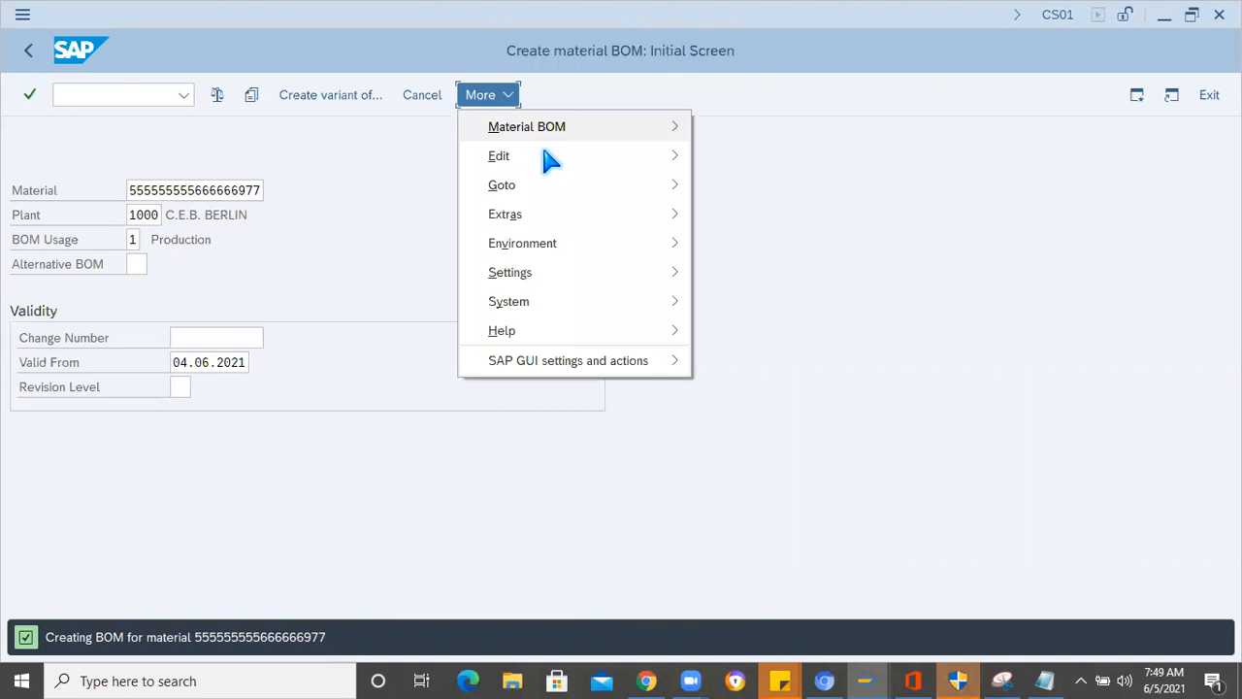
{"action": "mouse_move", "coordinate": [547, 158]}
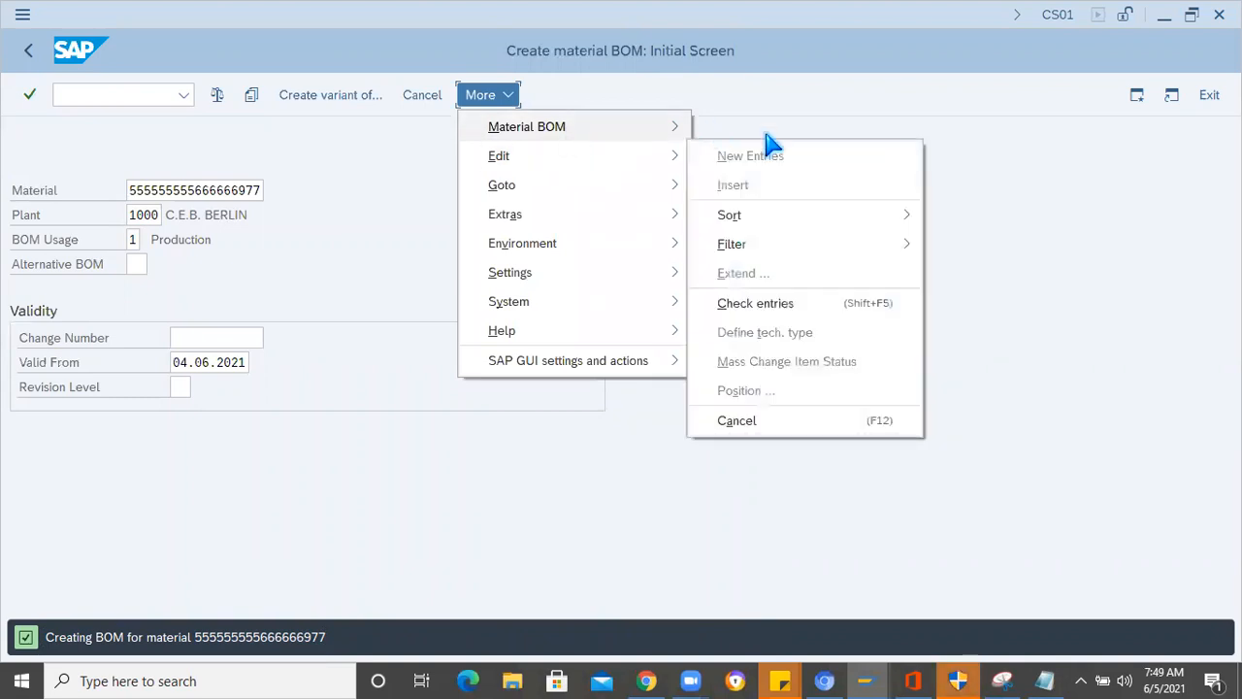
{"action": "left_click", "coordinate": [410, 287]}
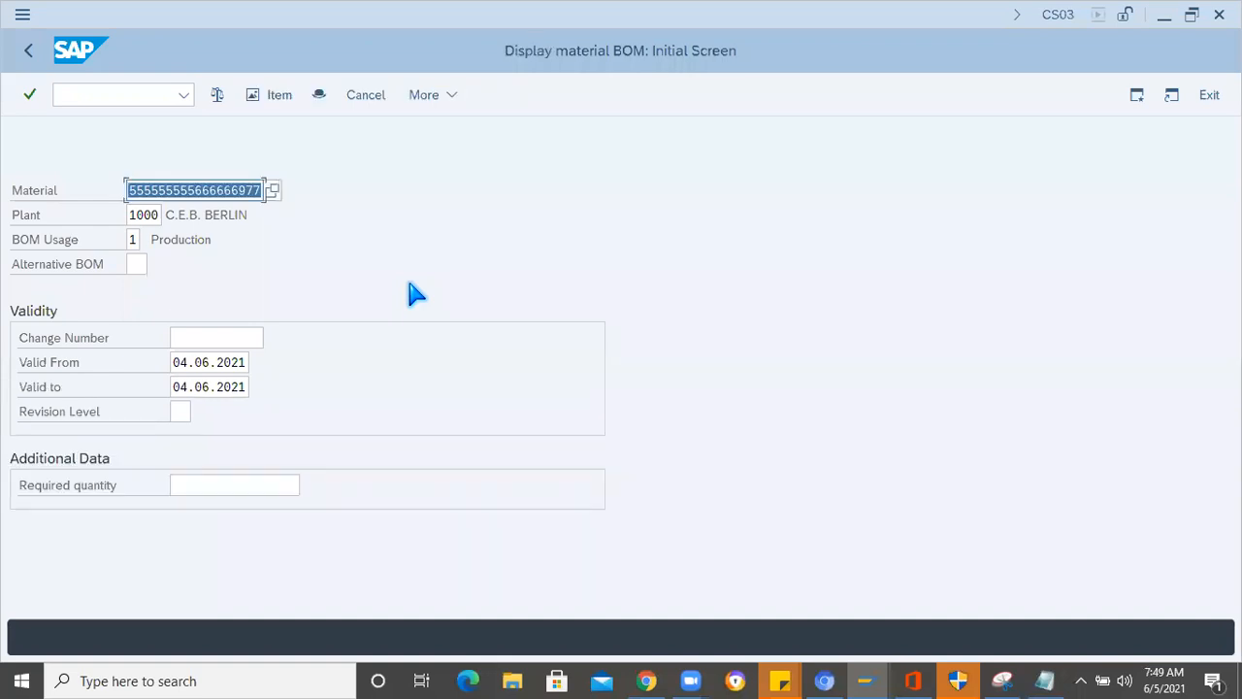
{"action": "key", "text": "Return"}
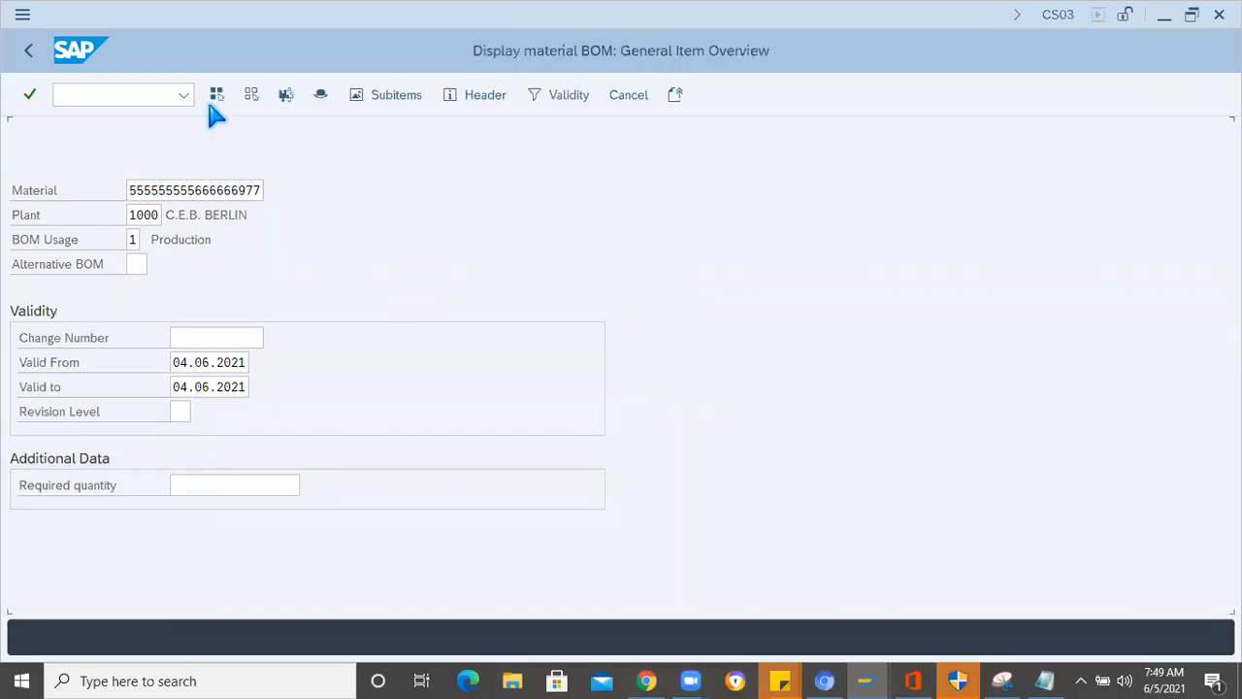
{"action": "double_click", "coordinate": [261, 136]}
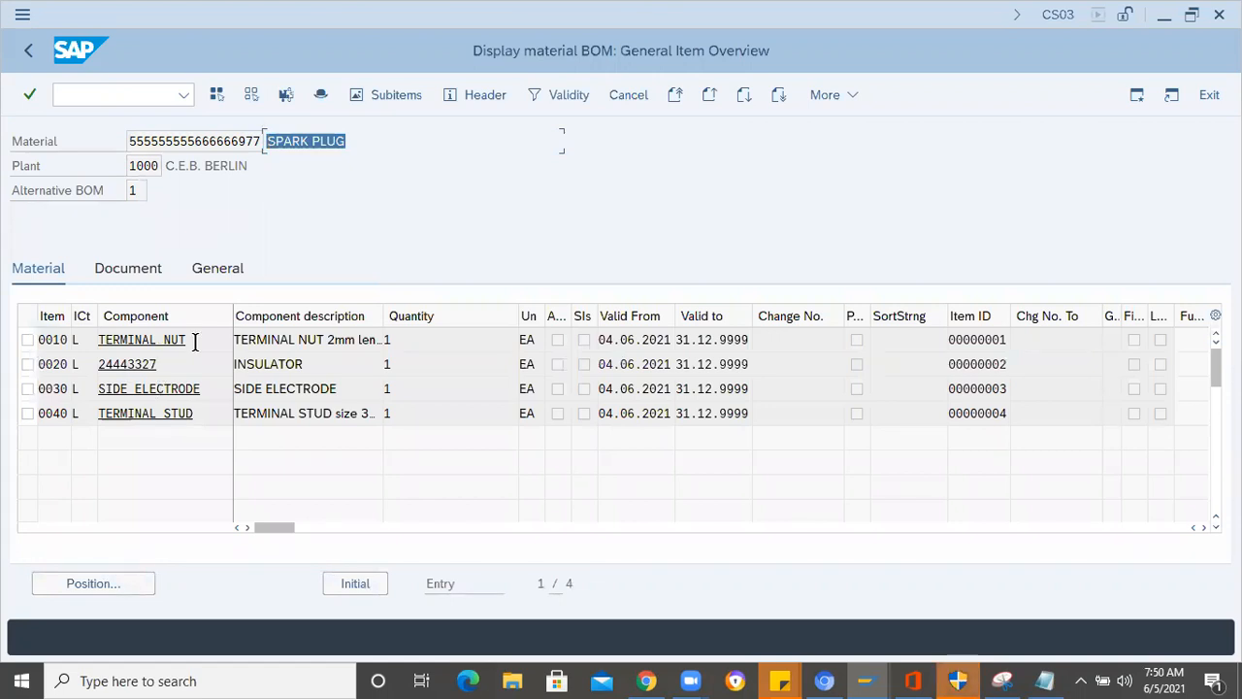
- Review the insulator and side electrode items, and widen the component description column to show the full descriptions
{"action": "left_click", "coordinate": [233, 364]}
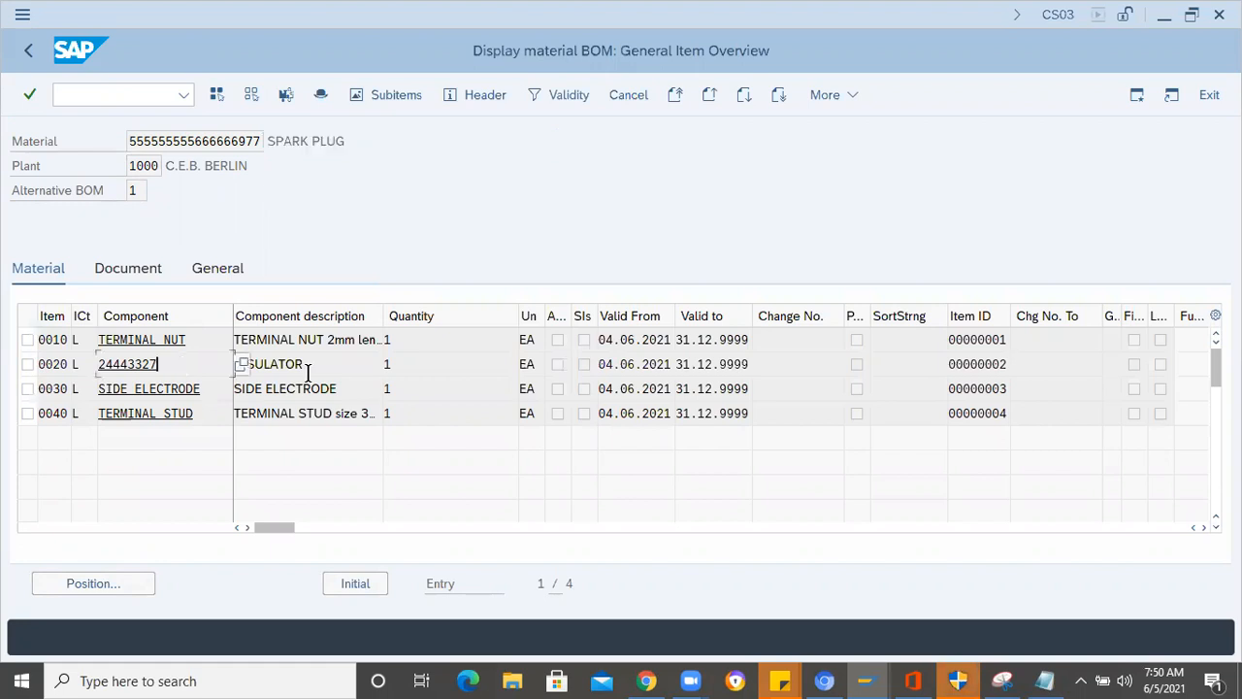
{"action": "double_click", "coordinate": [231, 364]}
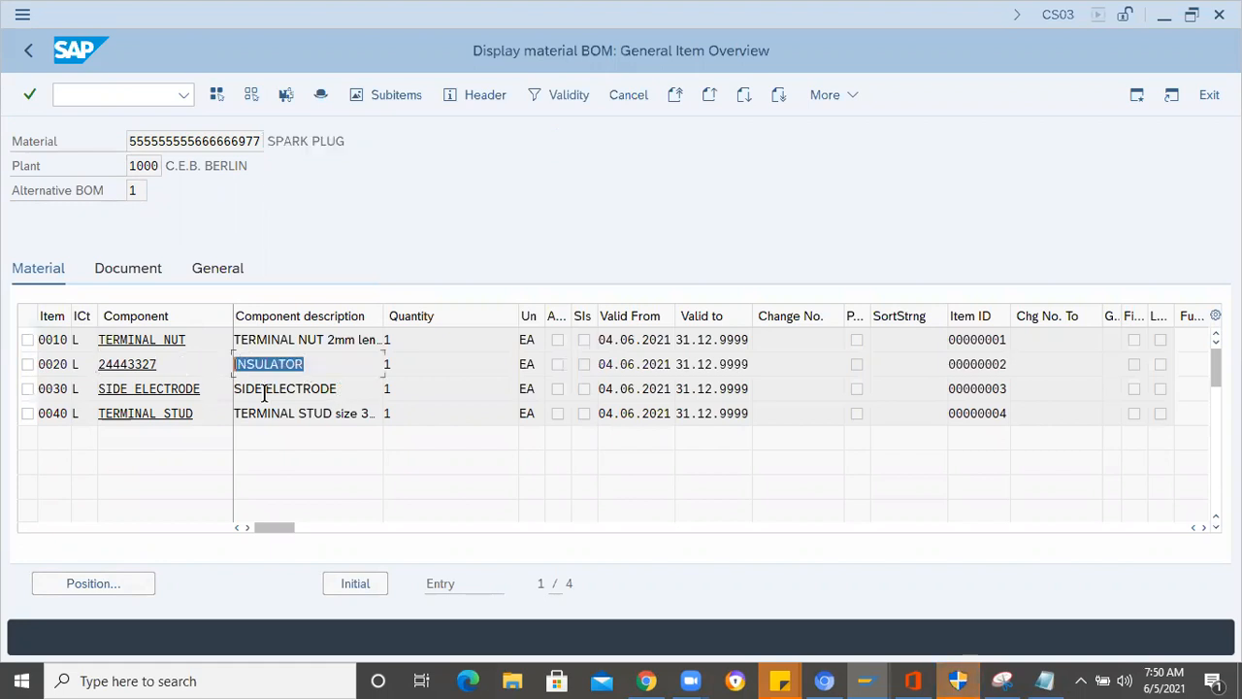
{"action": "double_click", "coordinate": [205, 388]}
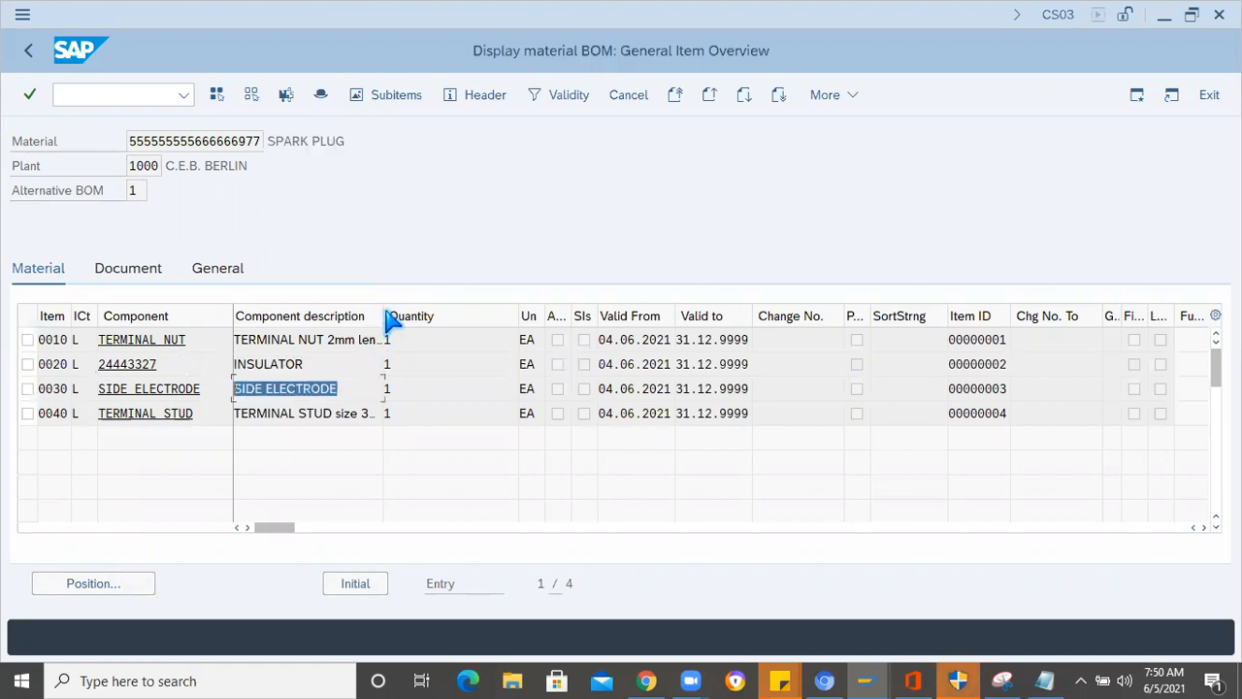
{"action": "left_click_drag", "start_coordinate": [381, 316], "coordinate": [210, 332]}
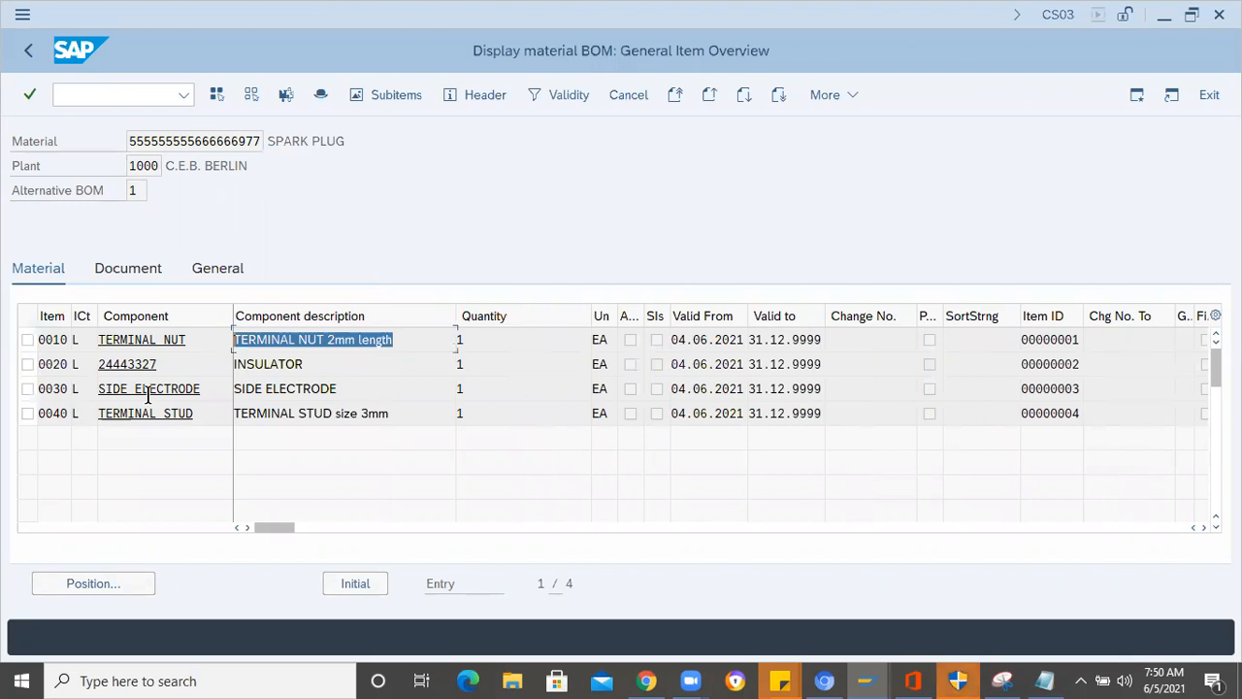
- Check the side electrode entry in the Notepad component list against its item in the SAP BOM
{"action": "left_click", "coordinate": [1046, 680]}
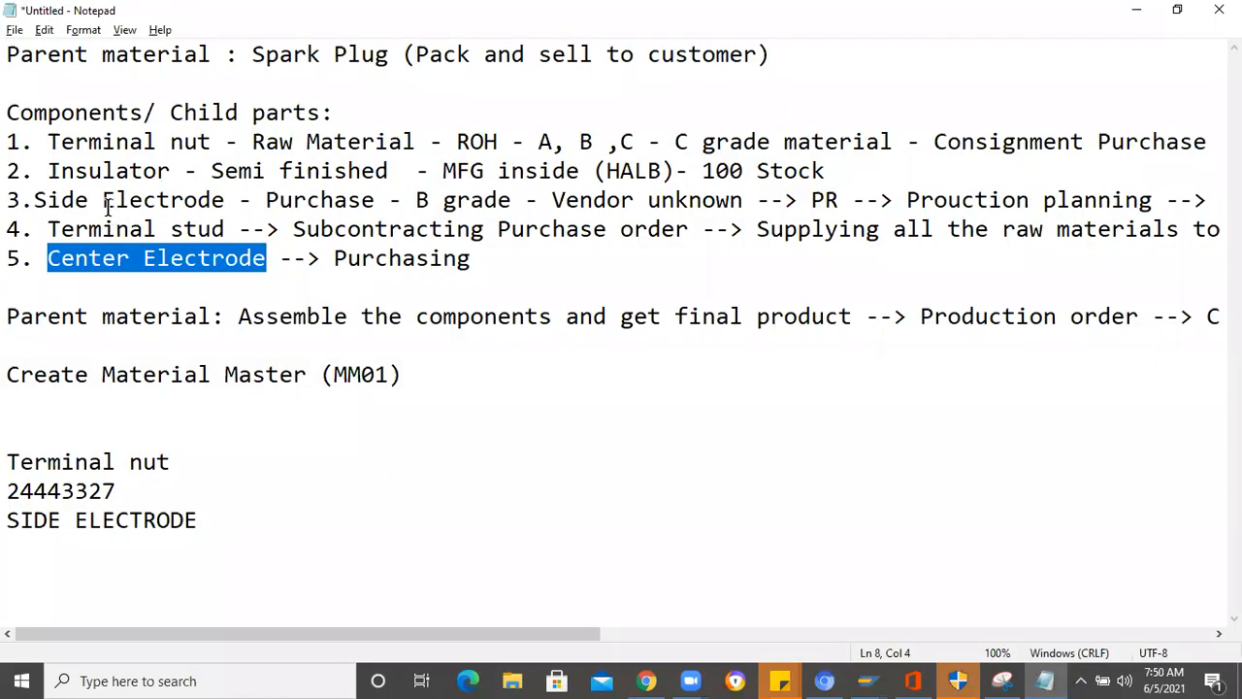
{"action": "key", "text": "alt+Tab"}
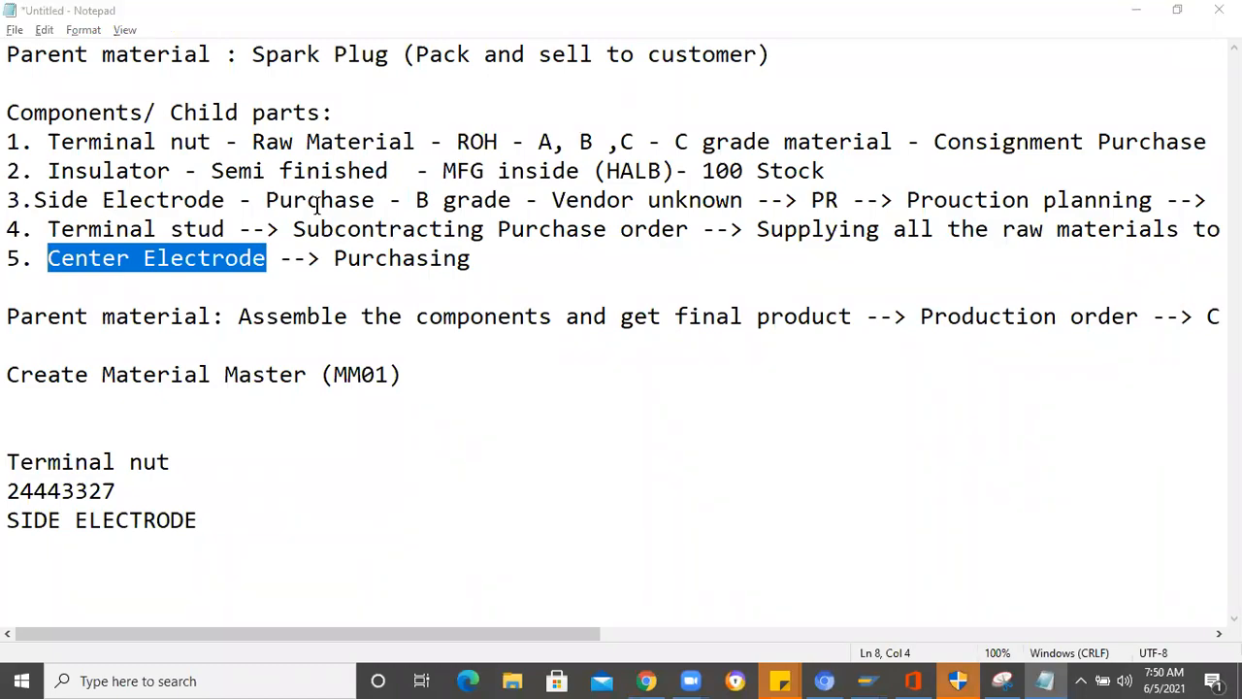
{"action": "left_click_drag", "start_coordinate": [340, 389], "coordinate": [231, 388]}
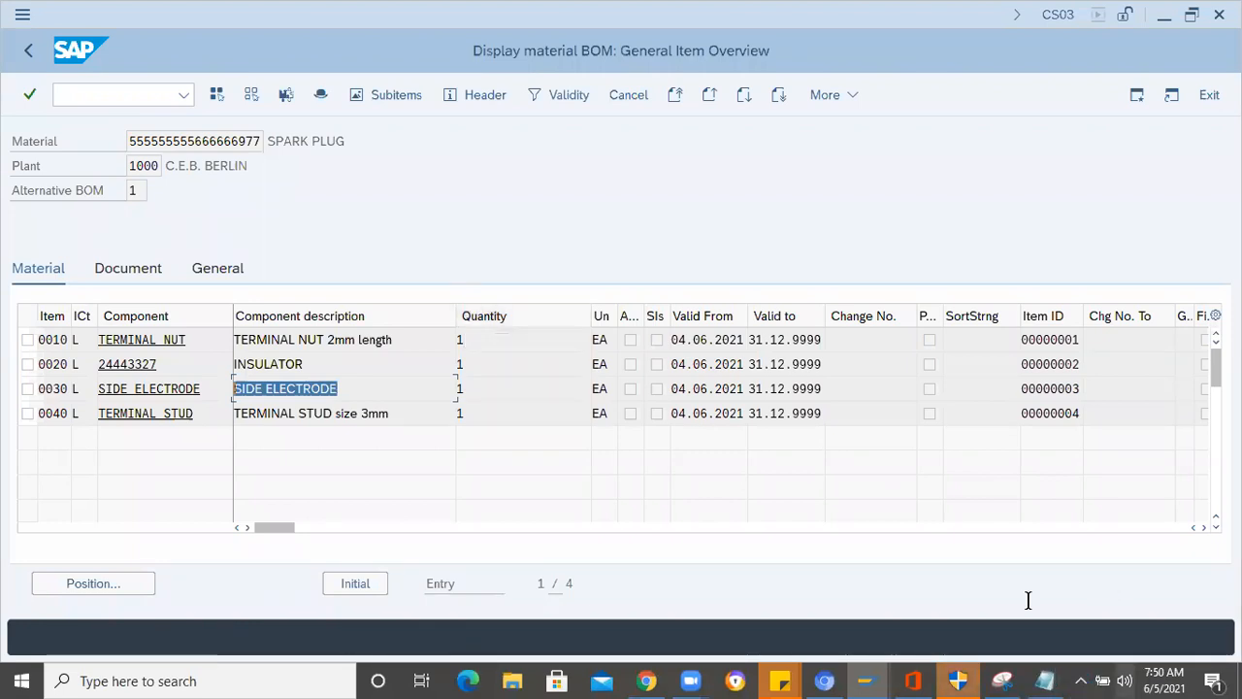
- Switch to Notepad and review the procurement notes for the five spark plug components and the parent material
{"action": "key", "text": "alt+Tab"}
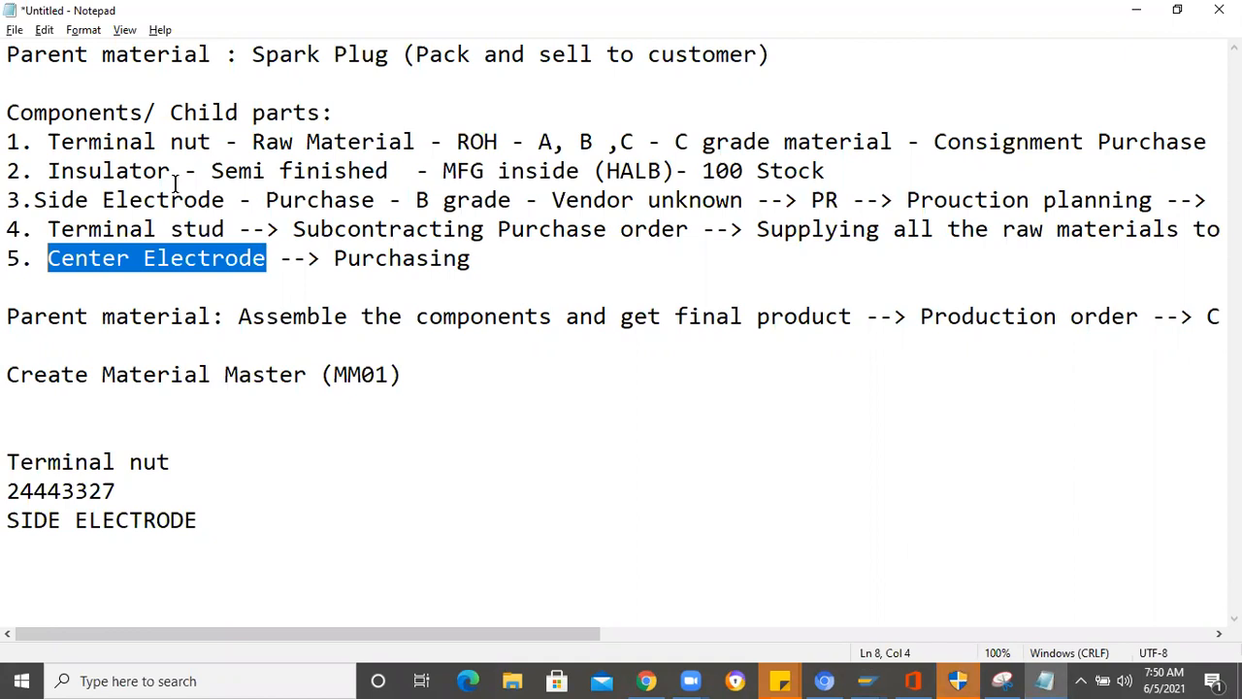
{"action": "left_click", "coordinate": [541, 258]}
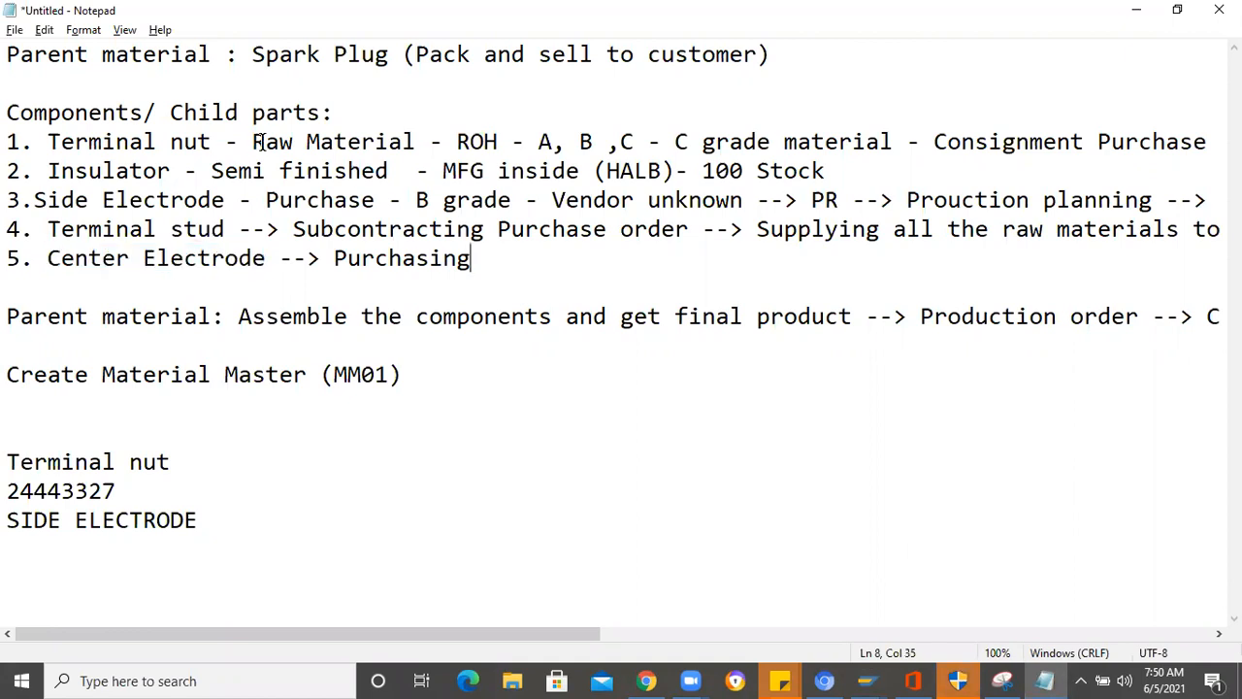
{"action": "left_click", "coordinate": [44, 141]}
{"action": "left_click", "coordinate": [856, 142], "text": "shift"}
{"action": "key", "text": "shift+Up"}
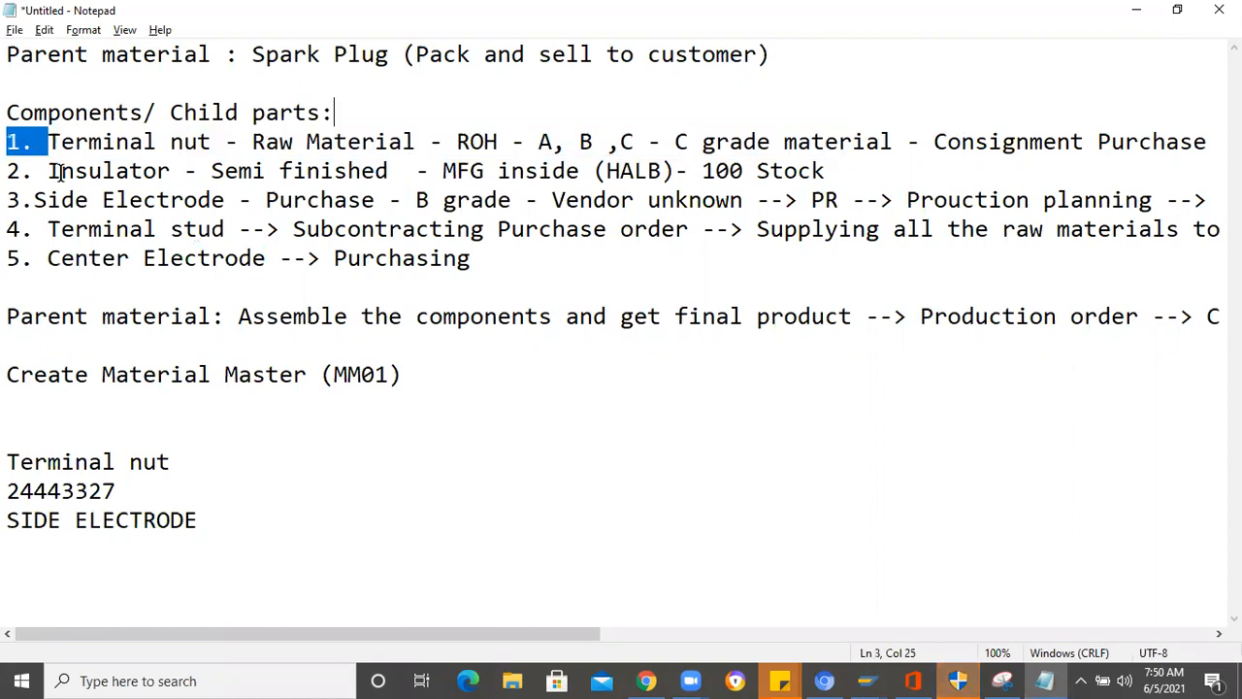
{"action": "left_click_drag", "start_coordinate": [46, 171], "coordinate": [825, 171]}
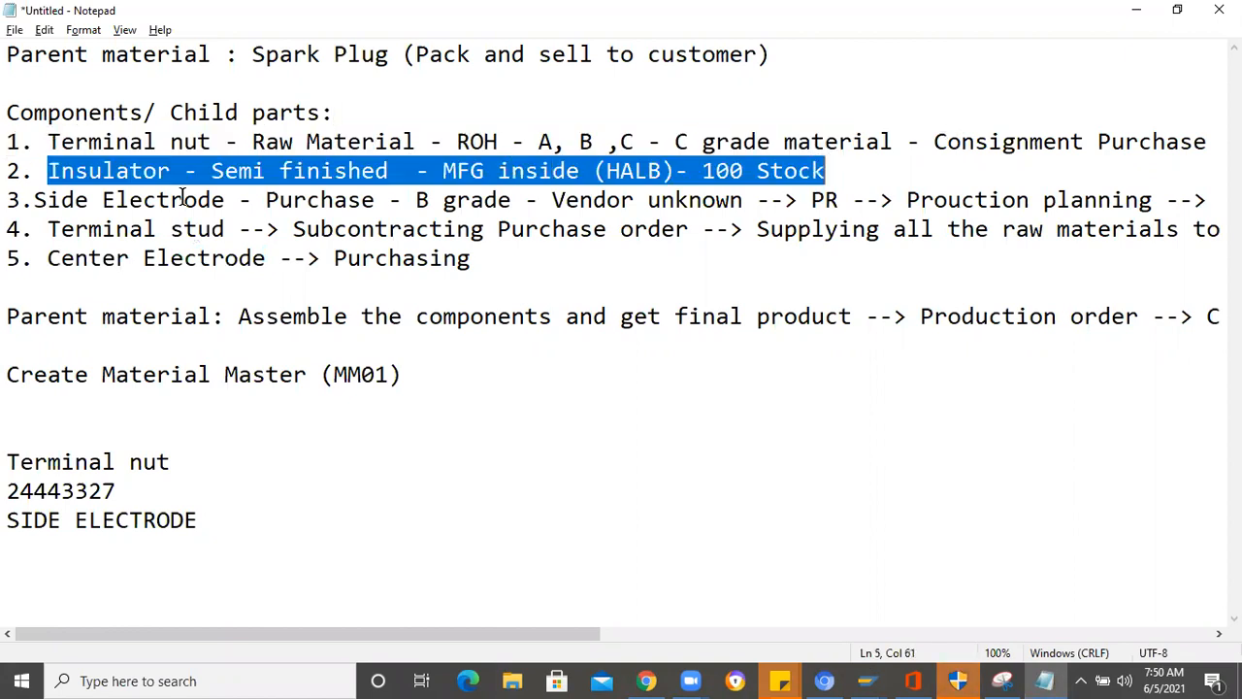
{"action": "left_click", "coordinate": [37, 200]}
{"action": "left_click_drag", "start_coordinate": [37, 200], "coordinate": [1218, 199]}
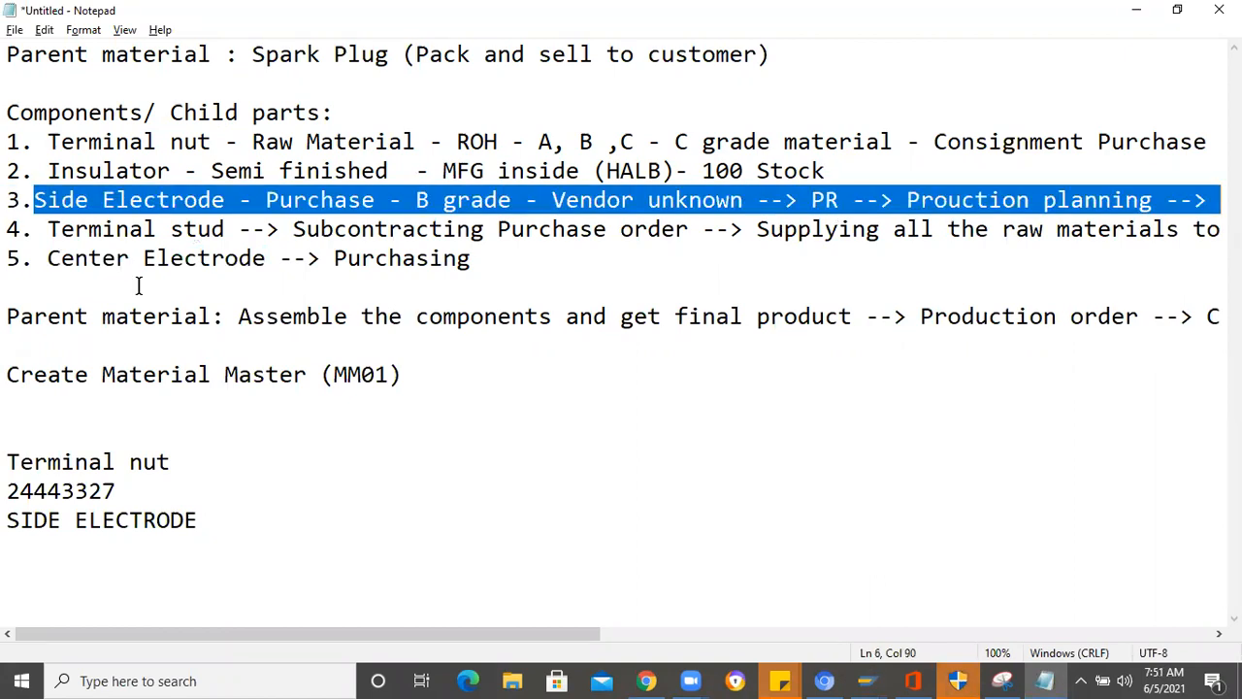
{"action": "left_click_drag", "start_coordinate": [46, 261], "coordinate": [488, 257]}
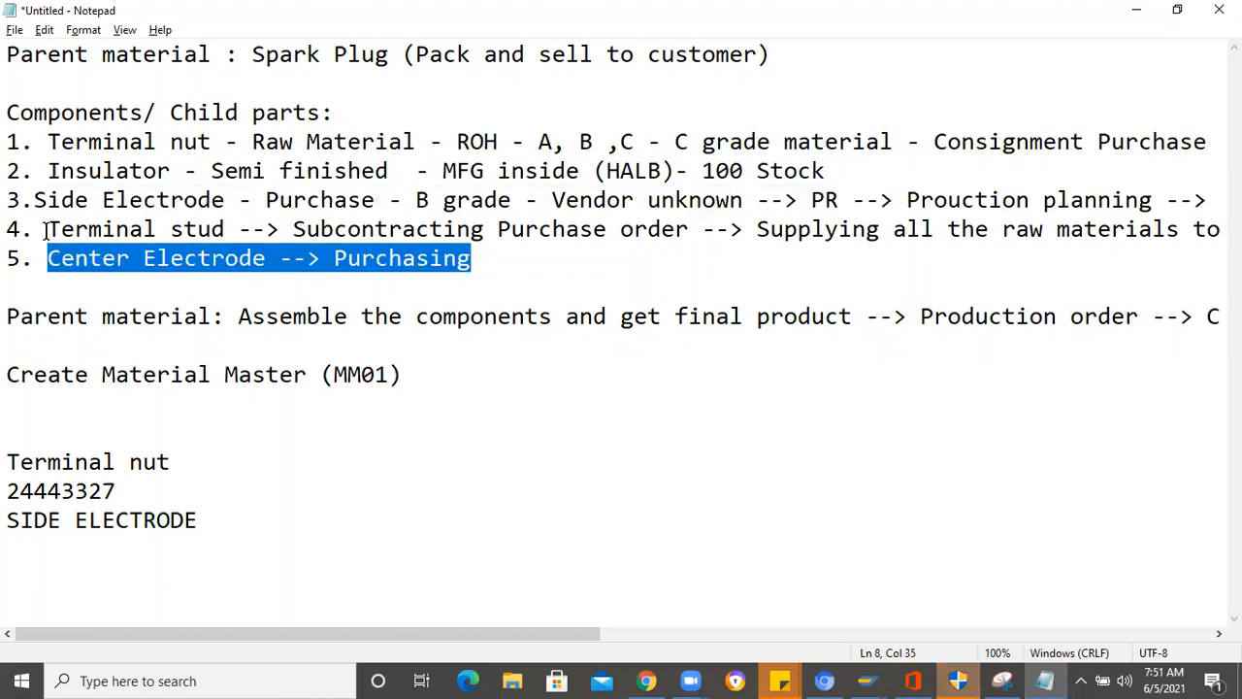
{"action": "left_click_drag", "start_coordinate": [47, 231], "coordinate": [102, 231]}
{"action": "left_click_drag", "start_coordinate": [436, 231], "coordinate": [1221, 231]}
{"action": "left_click_drag", "start_coordinate": [430, 381], "coordinate": [180, 167]}
{"action": "left_click_drag", "start_coordinate": [84, 107], "coordinate": [12, 52]}
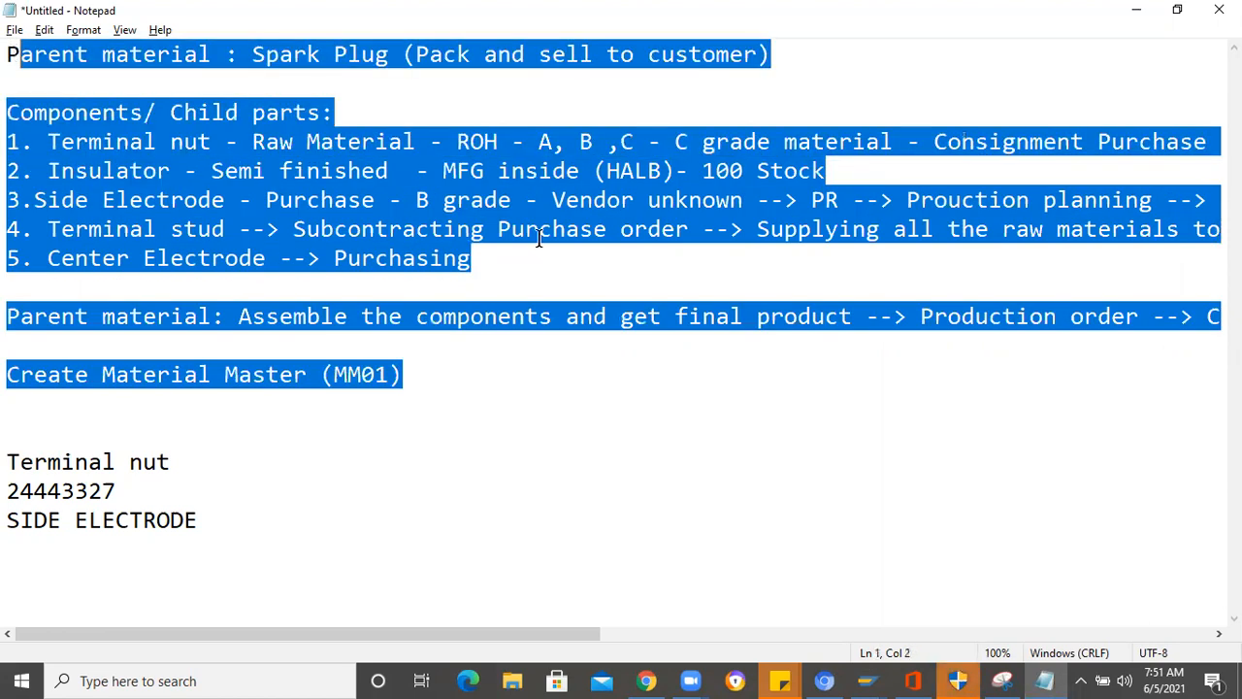
{"action": "left_click", "coordinate": [545, 273]}
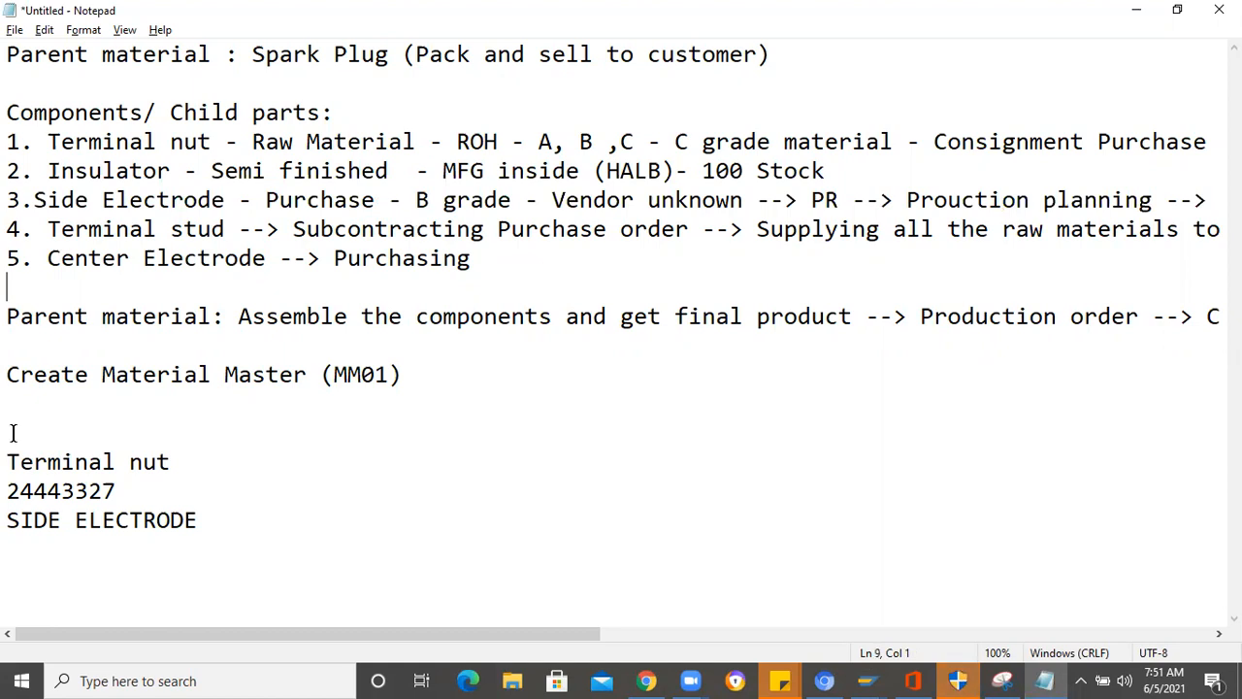
{"action": "left_click_drag", "start_coordinate": [221, 527], "coordinate": [12, 68]}
{"action": "key", "text": "ctrl+a"}
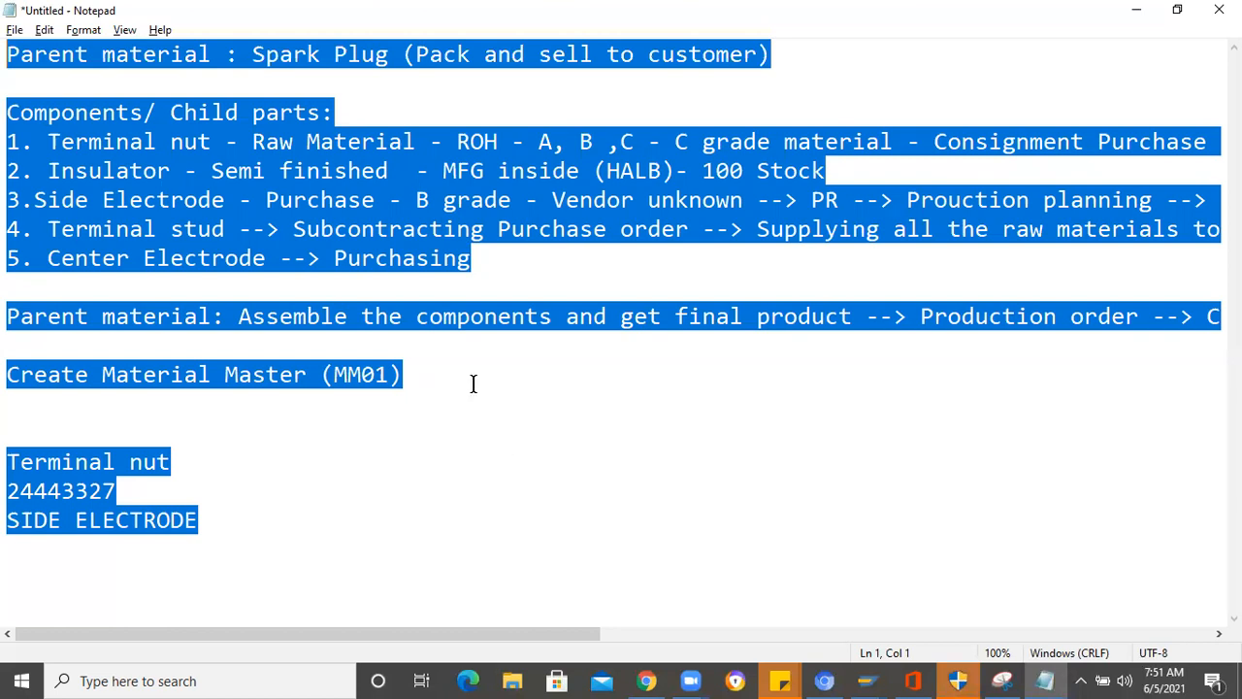
{"action": "left_click", "coordinate": [435, 375]}
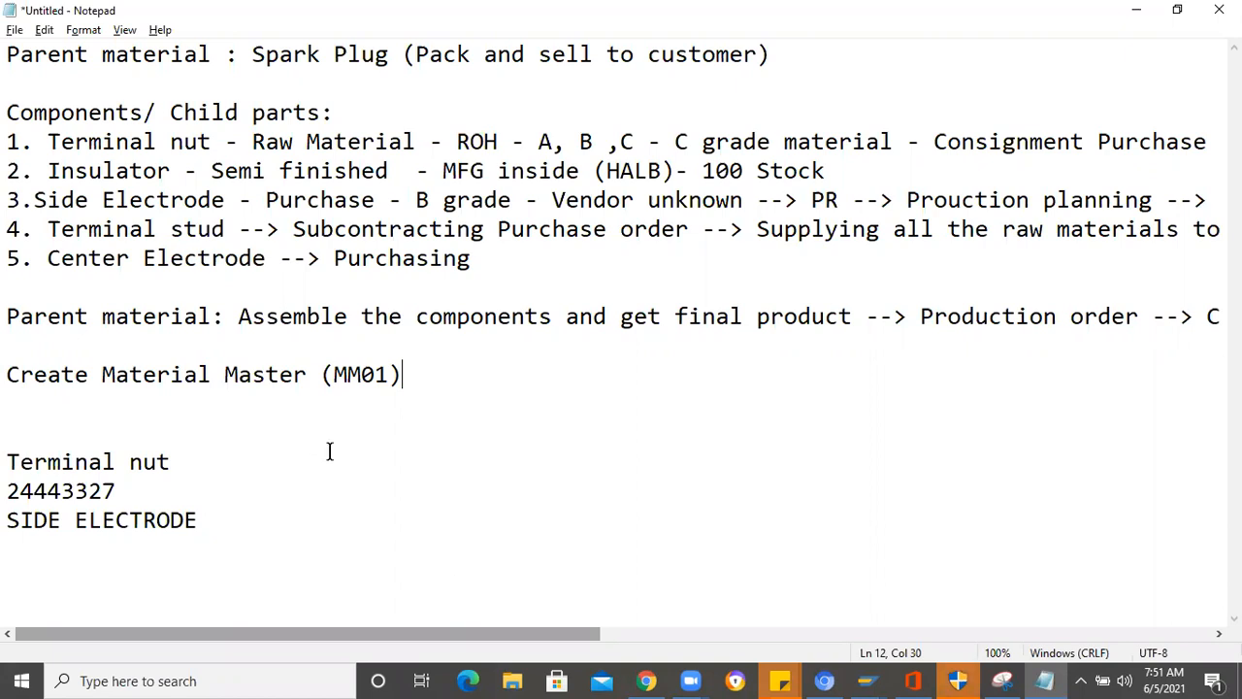
- Add the line "CS01:" below the material list in the notes and remove one blank line above "Terminal nut"
{"action": "left_click", "coordinate": [217, 516]}
{"action": "key", "text": "Return"}
{"action": "key", "text": "Return"}
{"action": "type", "text": "CS01"}
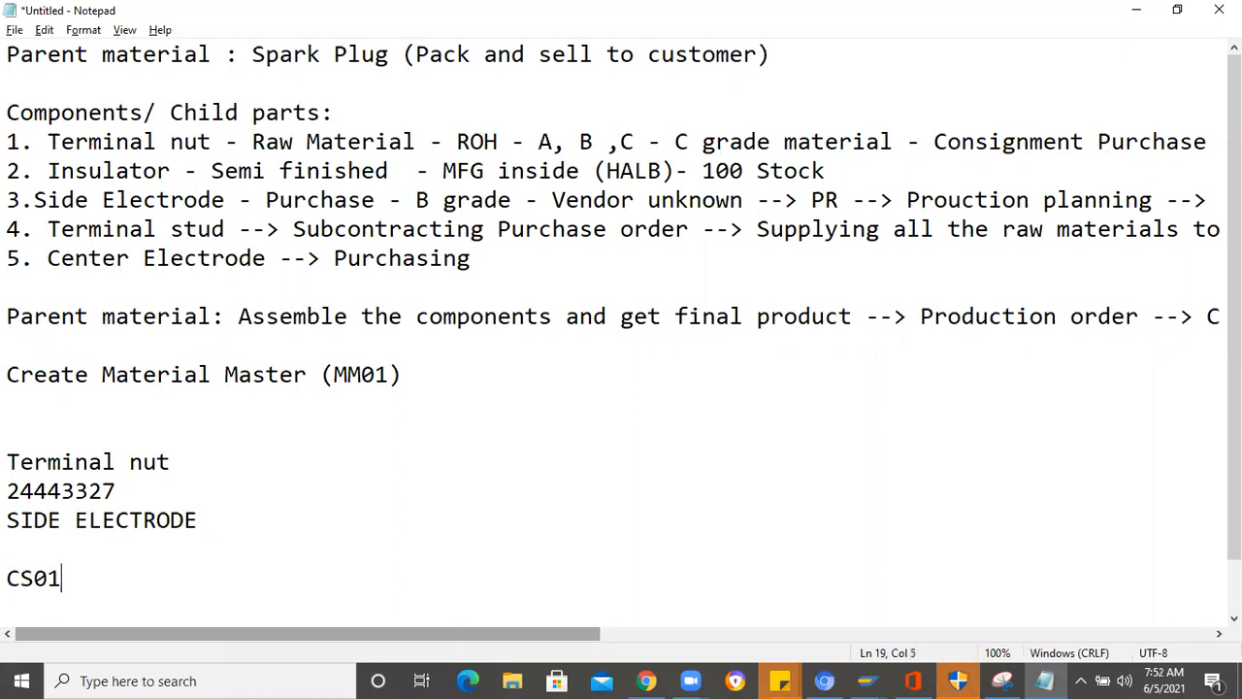
{"action": "type", "text": ":"}
{"action": "left_click", "coordinate": [25, 436]}
{"action": "key", "text": "BackSpace"}
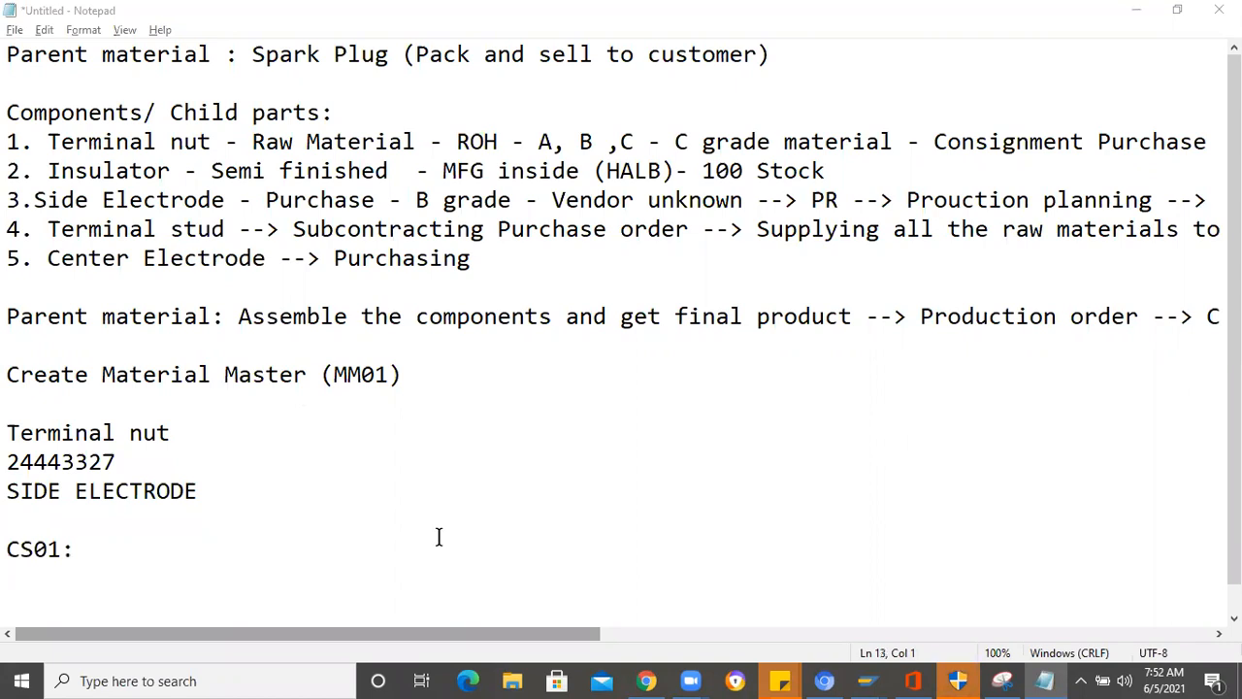
{"action": "scroll", "coordinate": [398, 516], "scroll_direction": "down", "scroll_amount": 1}
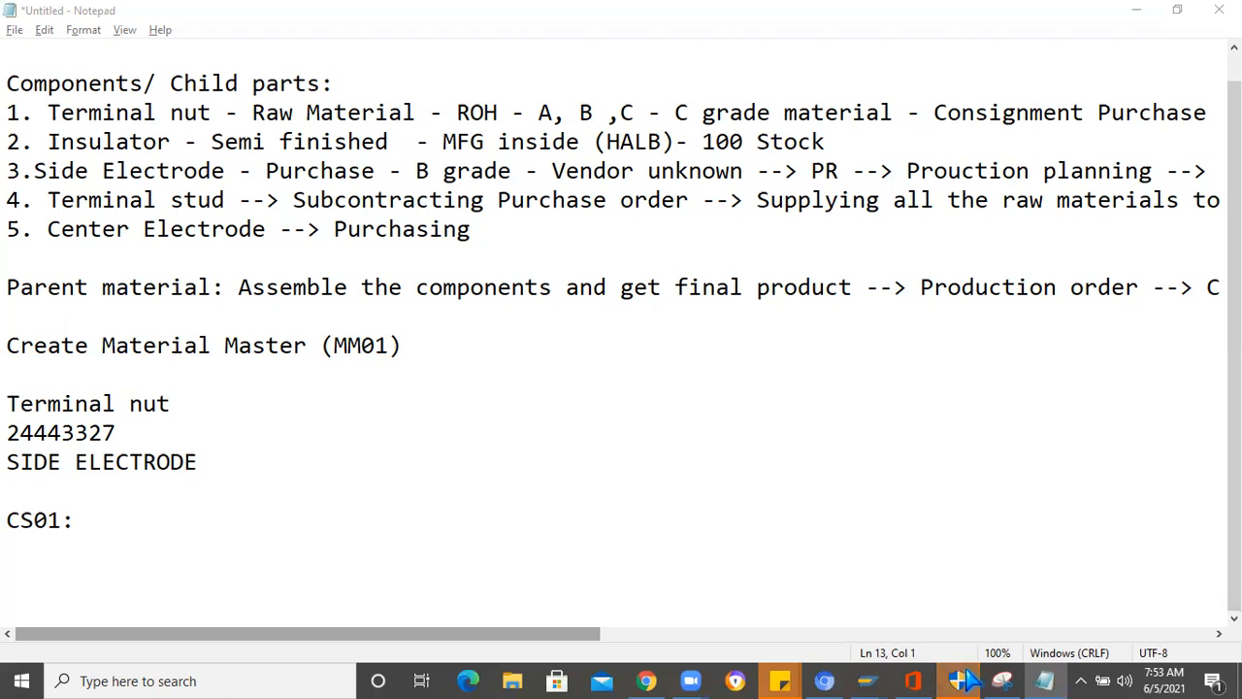
- Return to SAP and switch the spark plug BOM from display to change mode (CS02)
{"action": "mouse_move", "coordinate": [865, 681]}
{"action": "left_click", "coordinate": [1014, 597]}
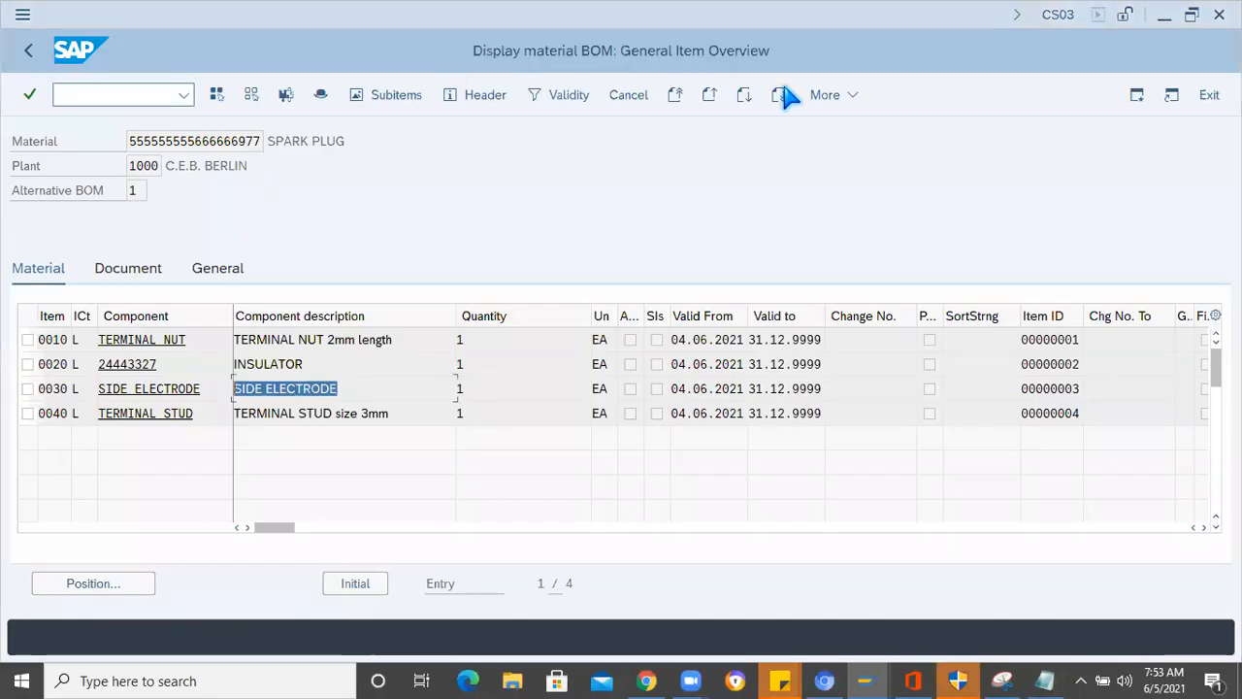
{"action": "left_click", "coordinate": [823, 95]}
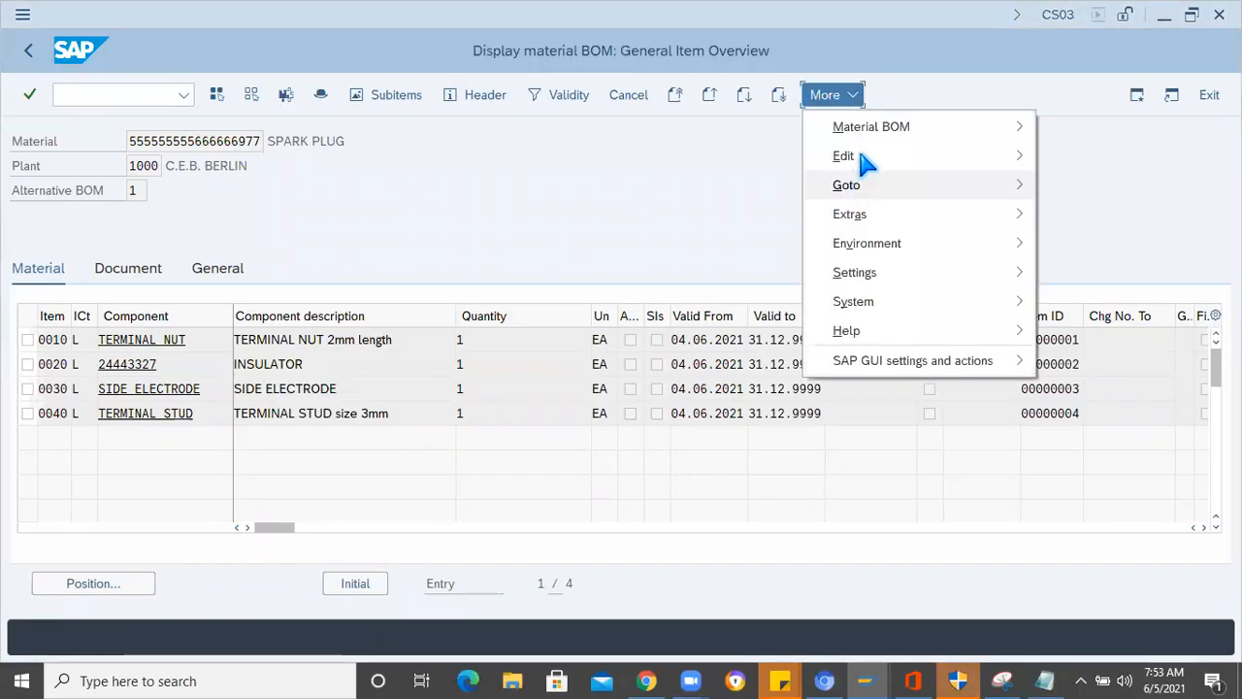
{"action": "mouse_move", "coordinate": [986, 123]}
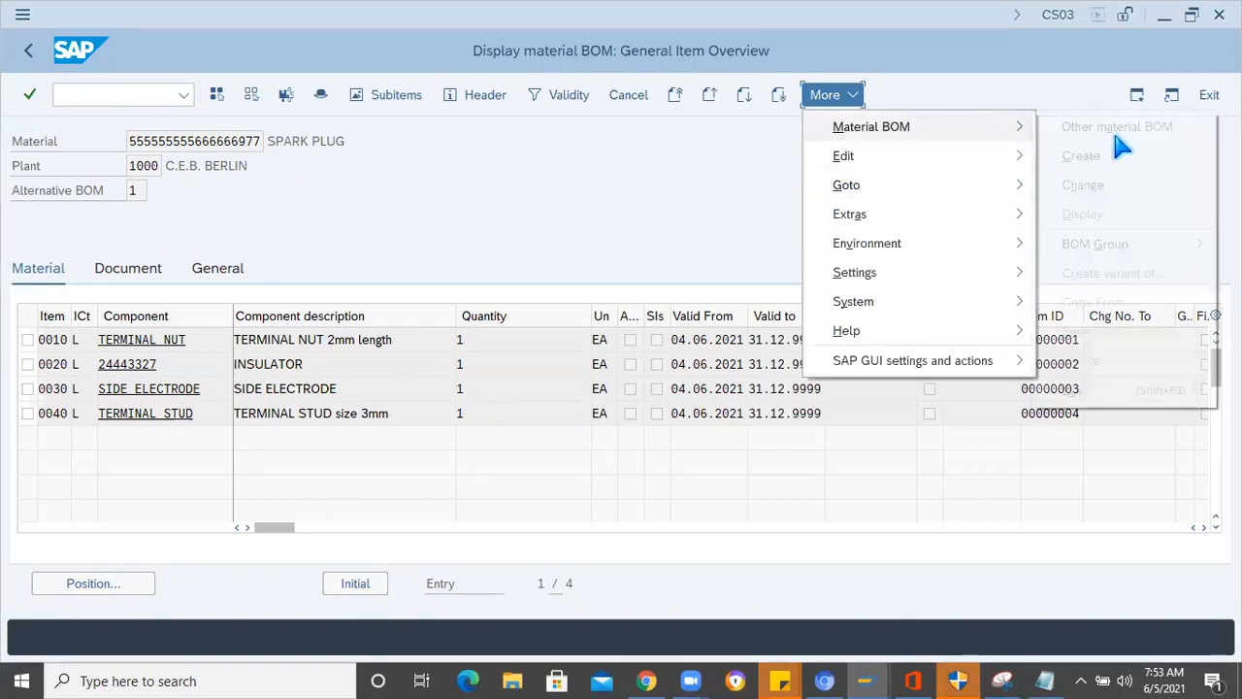
{"action": "left_click", "coordinate": [301, 218]}
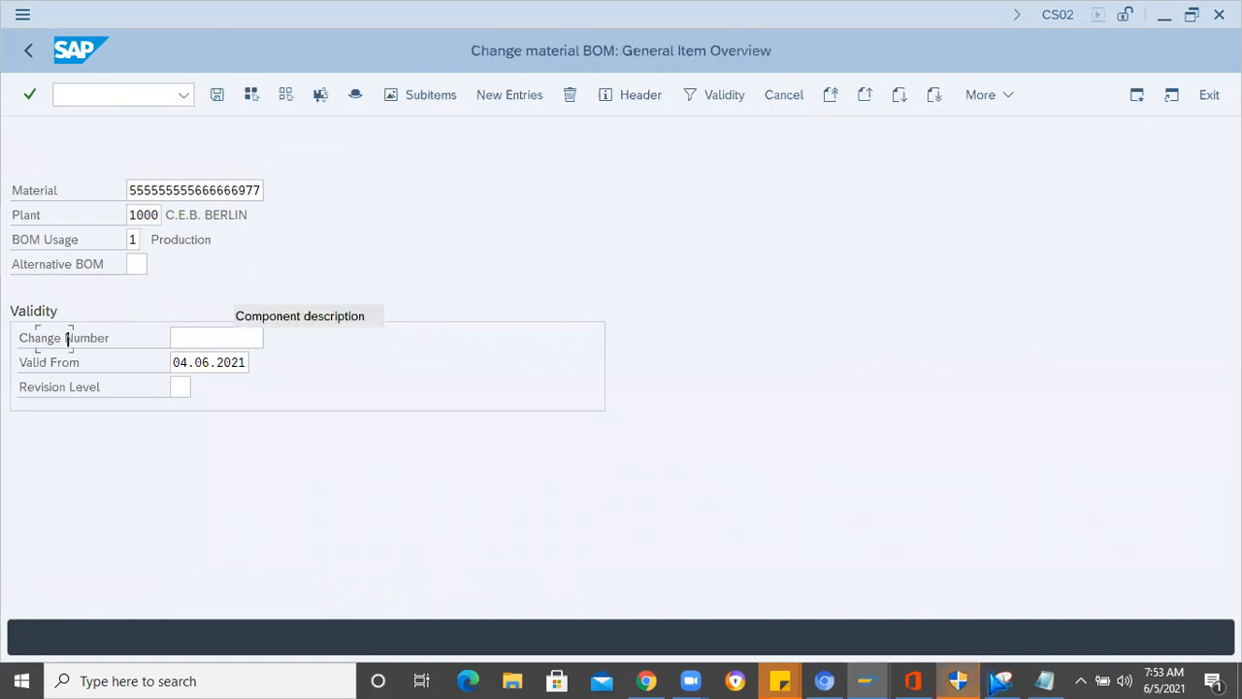
- Check the Center Electrode entry in Notepad against the SAP BOM and go to the empty component field of item 0050
{"action": "key", "text": "alt+Tab"}
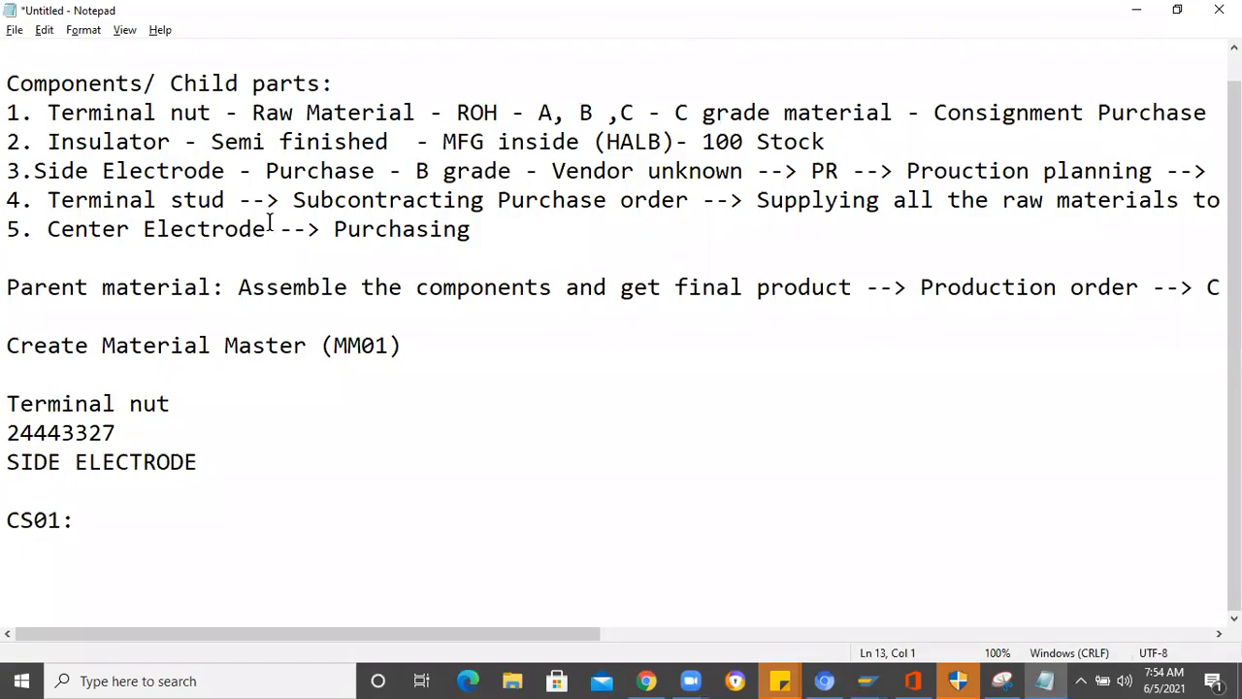
{"action": "left_click_drag", "start_coordinate": [48, 233], "coordinate": [266, 233]}
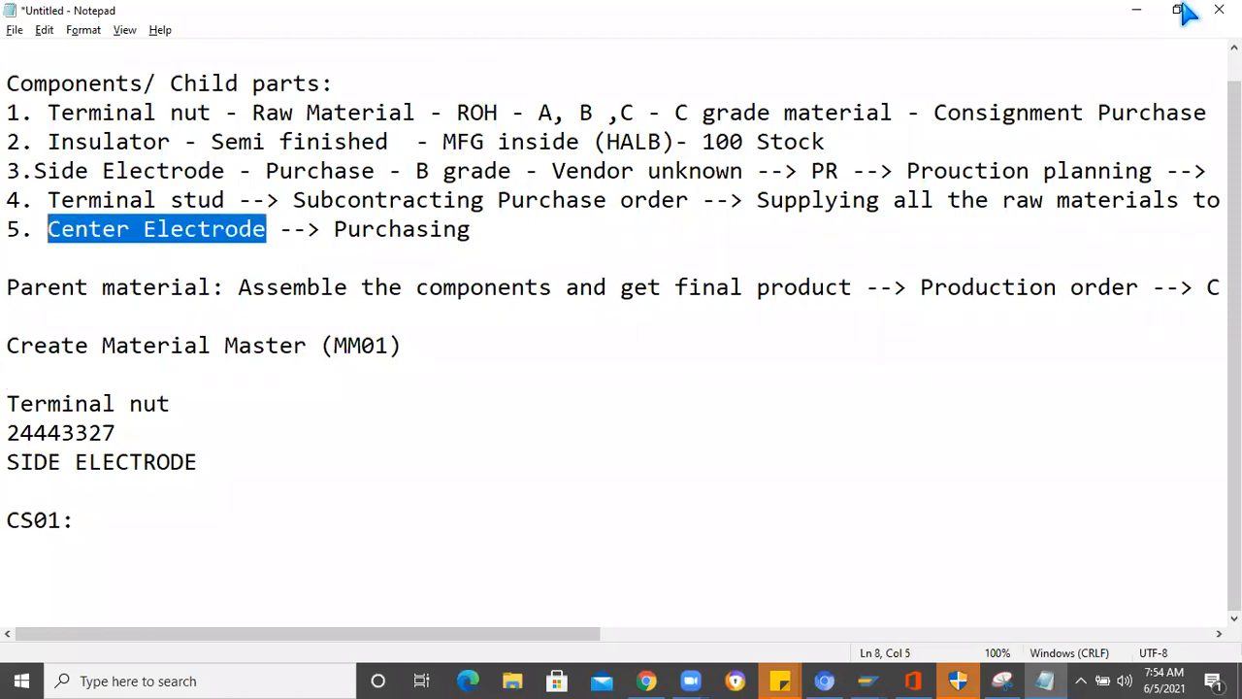
{"action": "key", "text": "alt+Tab"}
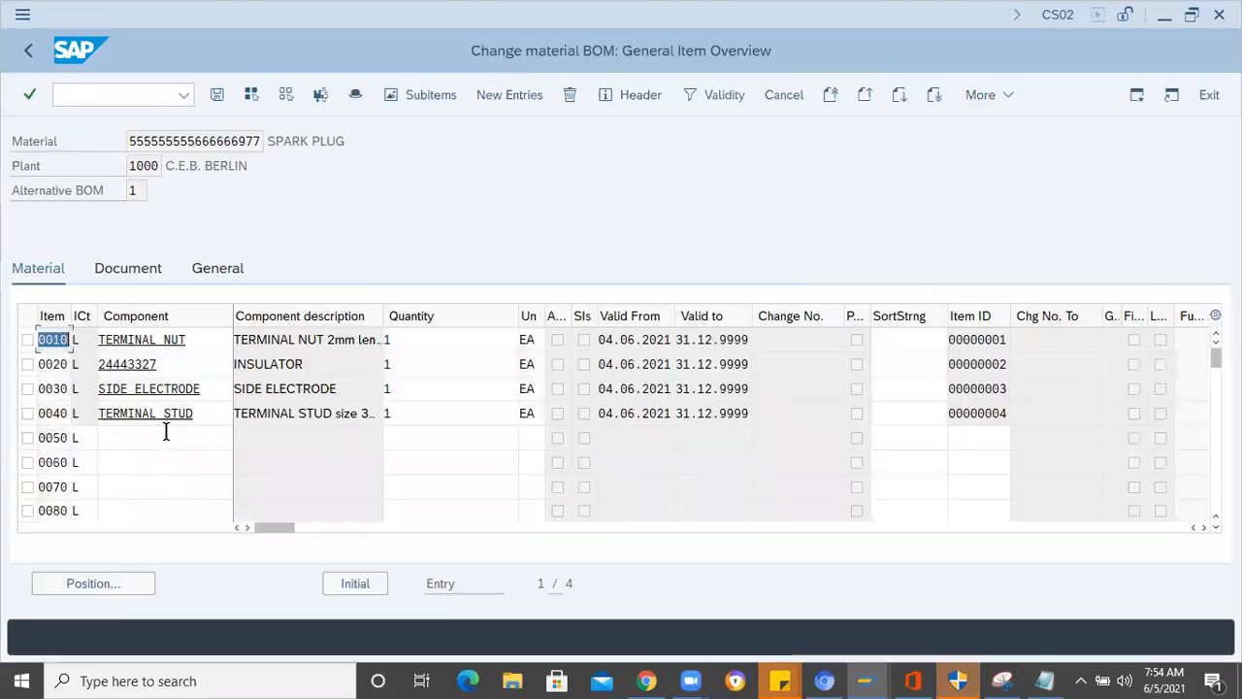
{"action": "left_click", "coordinate": [107, 444]}
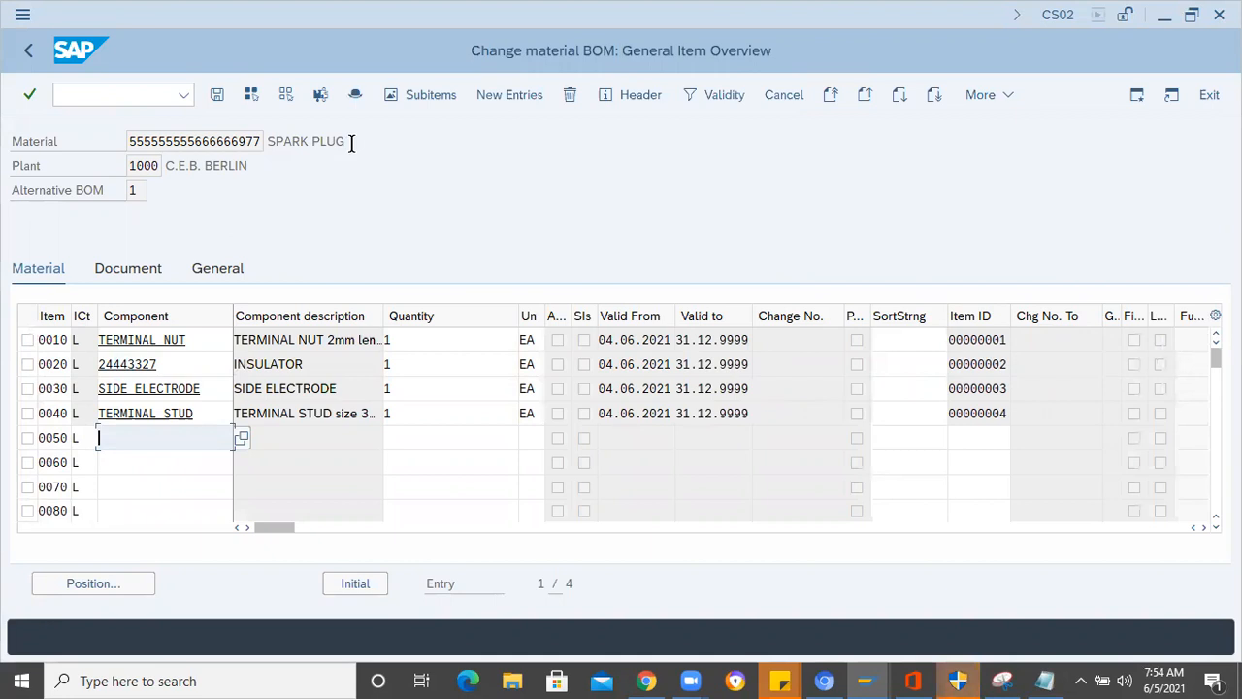
{"action": "left_click_drag", "start_coordinate": [352, 144], "coordinate": [254, 135]}
{"action": "left_click", "coordinate": [117, 434]}
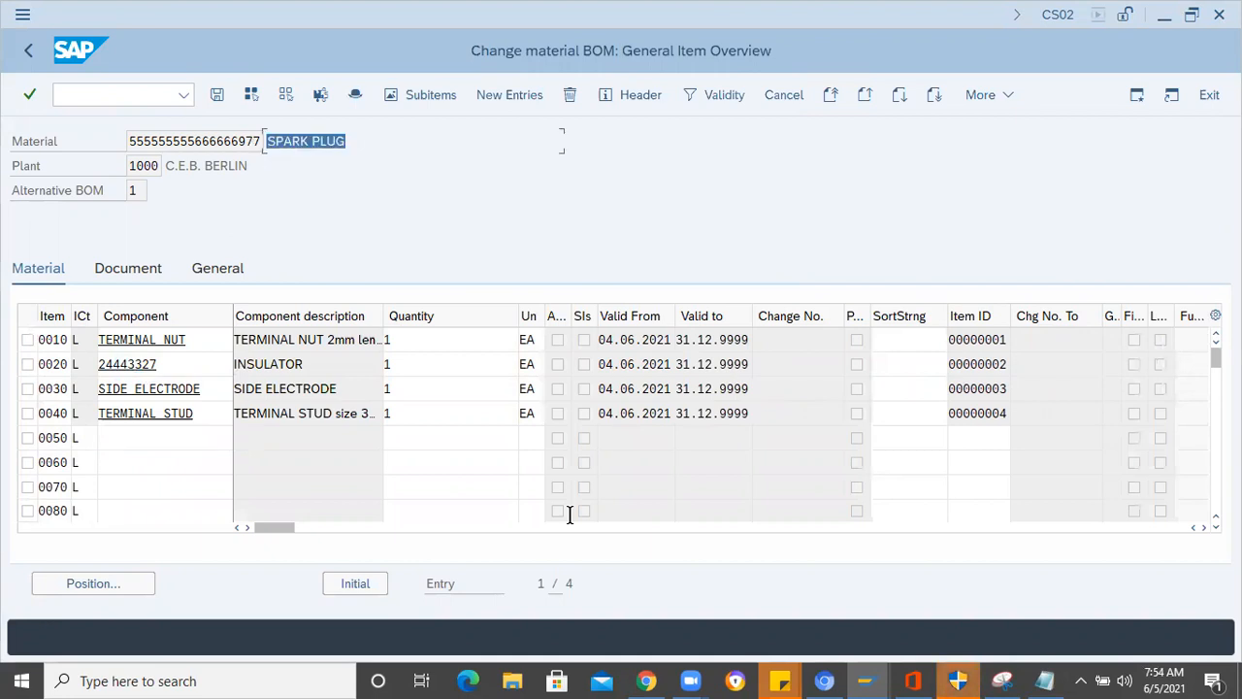
{"action": "left_click", "coordinate": [1047, 679]}
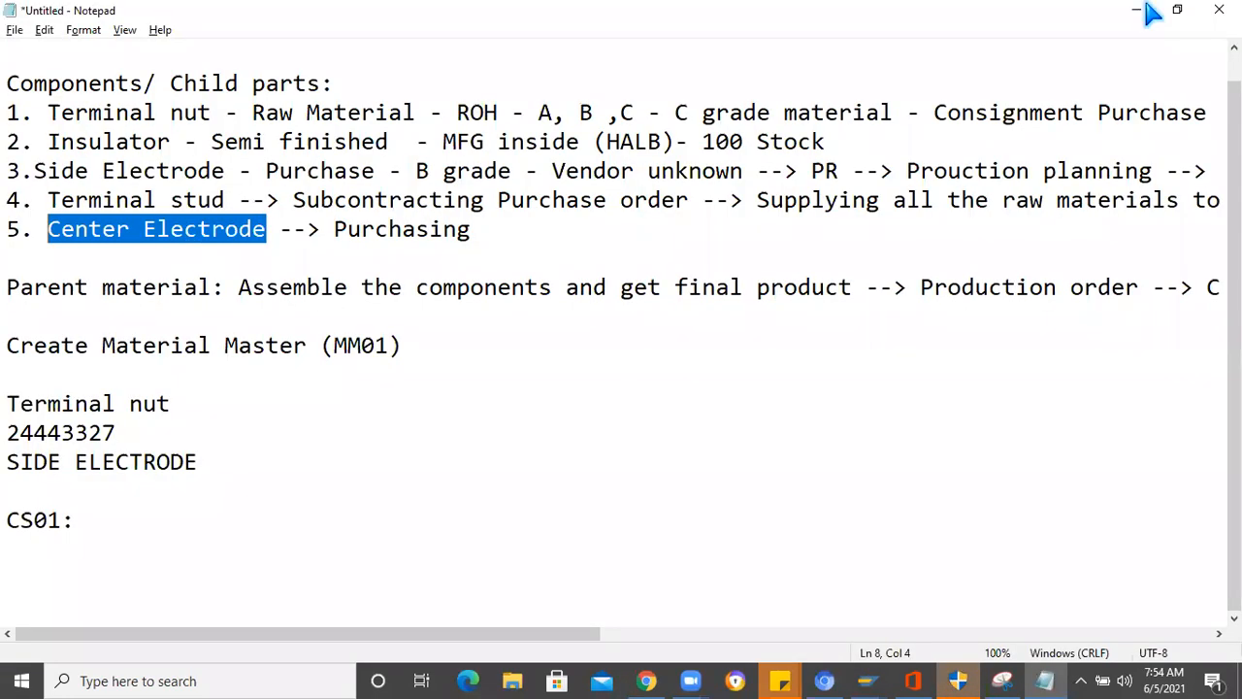
{"action": "key", "text": "alt+Tab"}
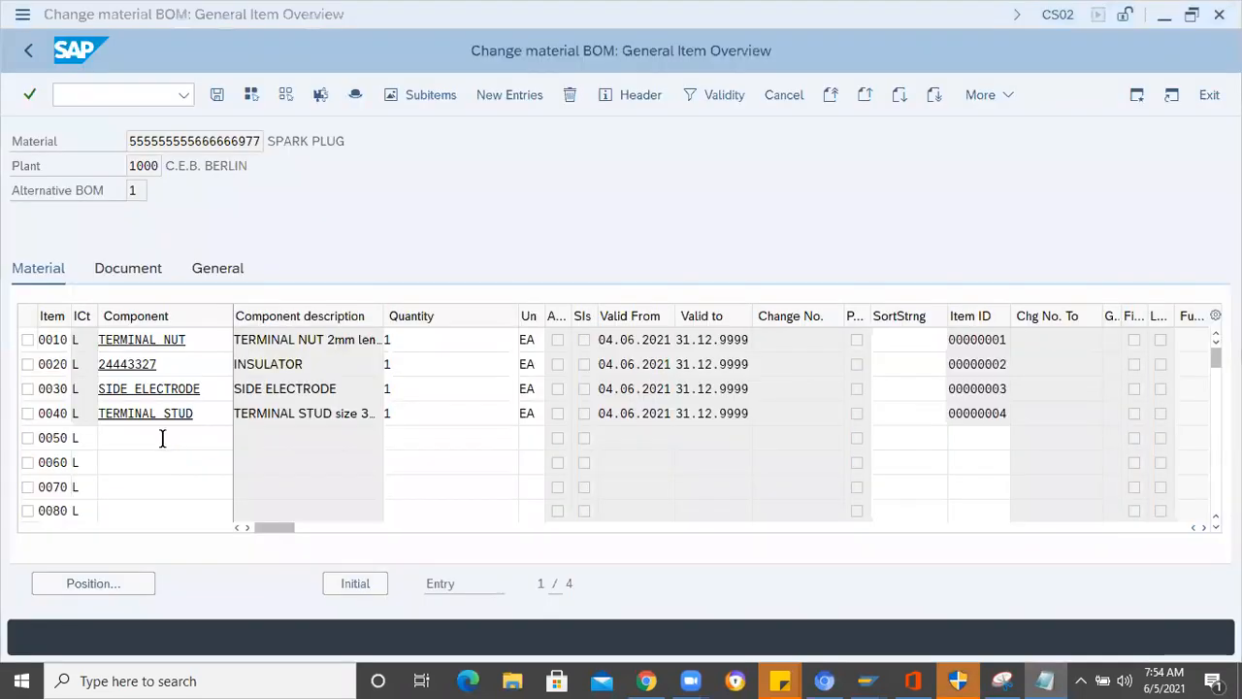
{"action": "left_click", "coordinate": [162, 438]}
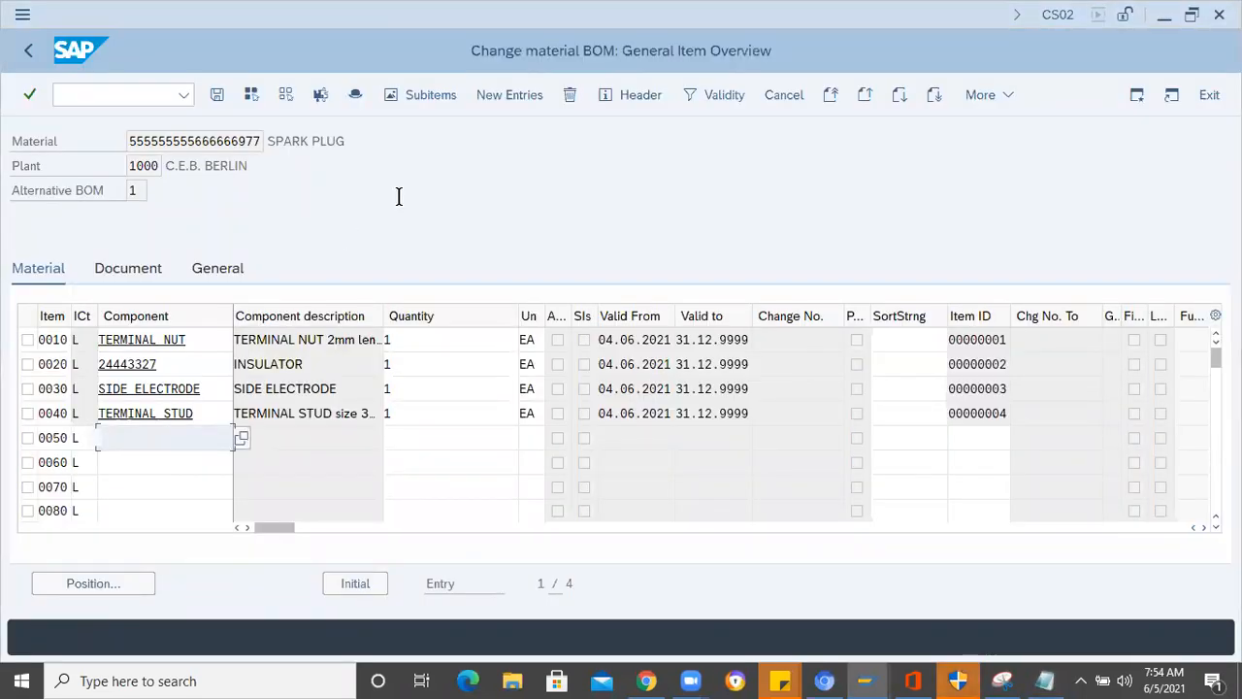
- Delete the TERMINAL STUD item 0040 from the spark plug BOM
{"action": "left_click", "coordinate": [85, 91]}
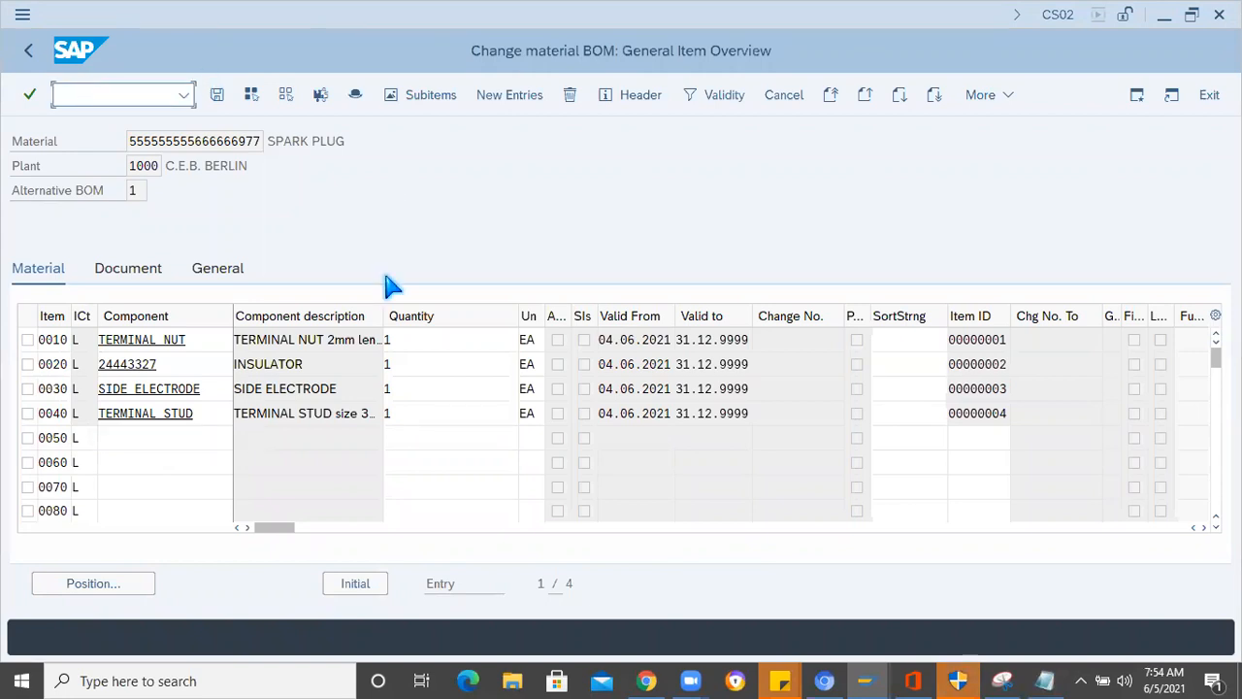
{"action": "left_click", "coordinate": [28, 412]}
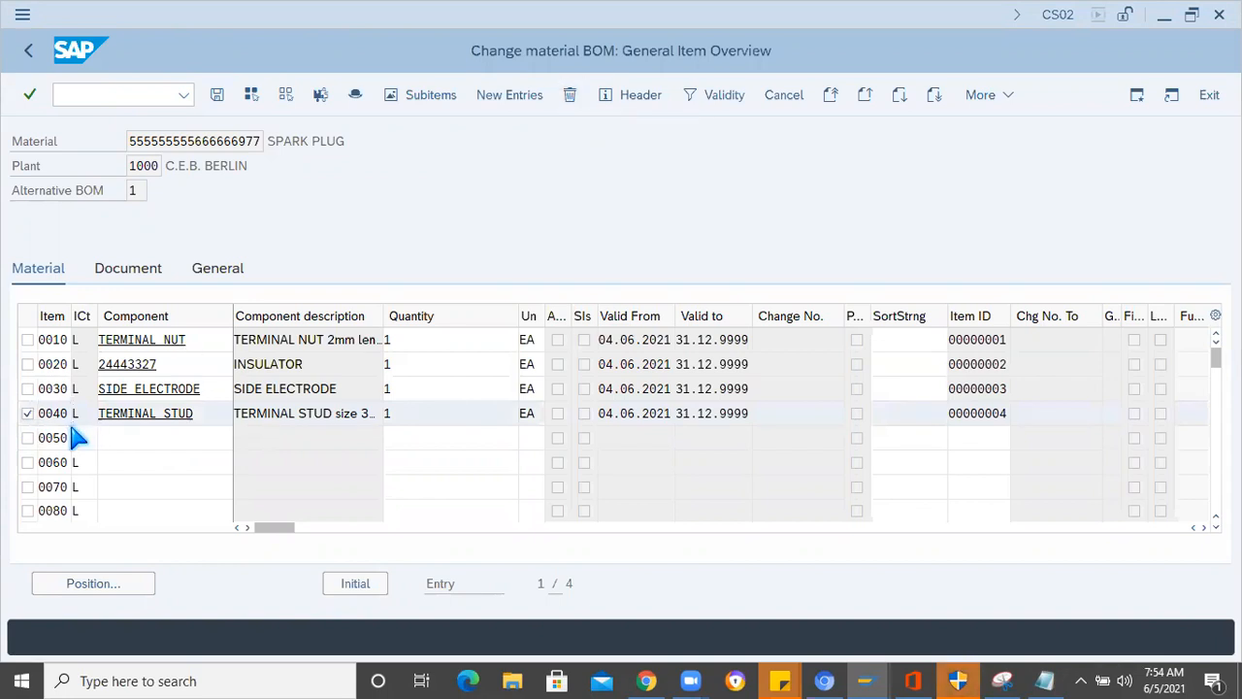
{"action": "key", "text": "shift+F2"}
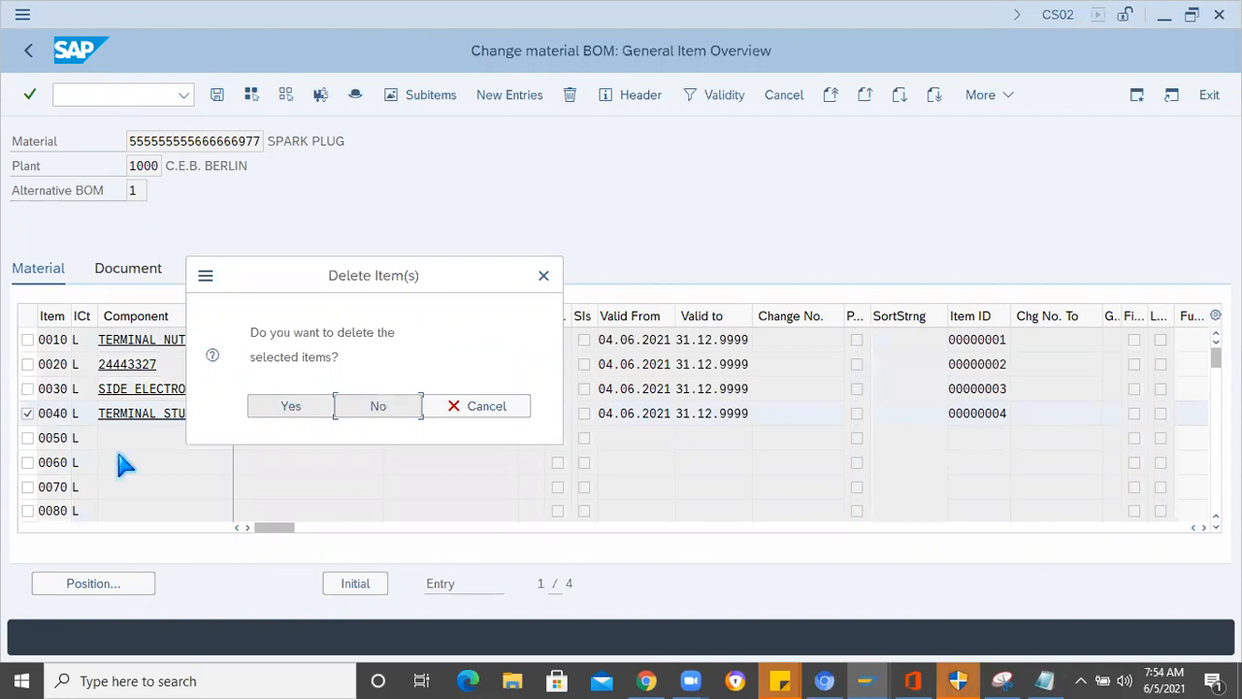
{"action": "left_click", "coordinate": [290, 406]}
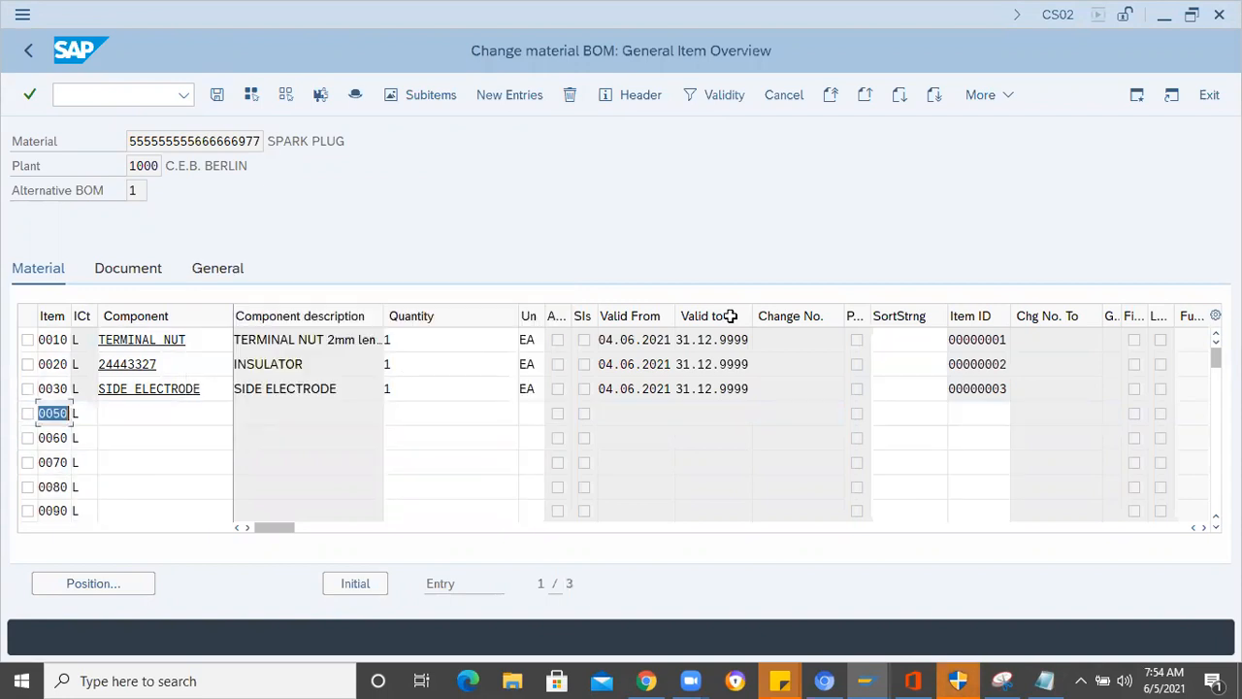
- Leave the BOM change without saving and return to SAP Easy Access with the command /n
{"action": "left_click", "coordinate": [131, 97]}
{"action": "type", "text": "/n"}
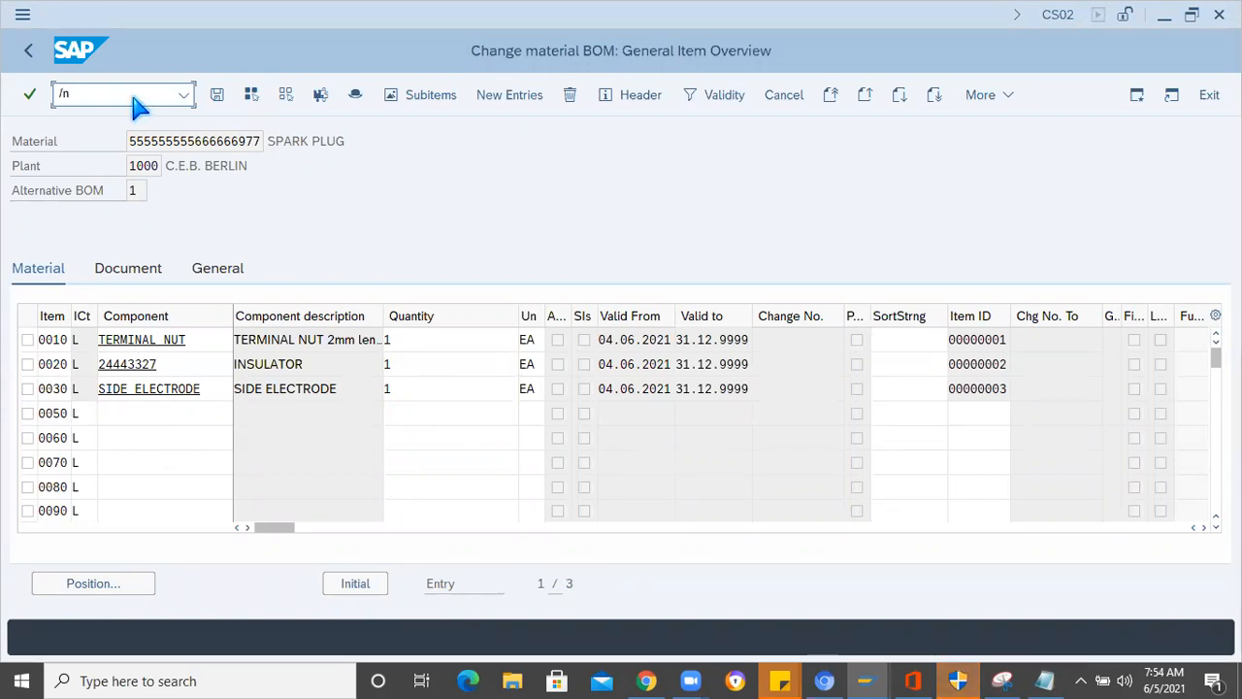
{"action": "key", "text": "Return"}
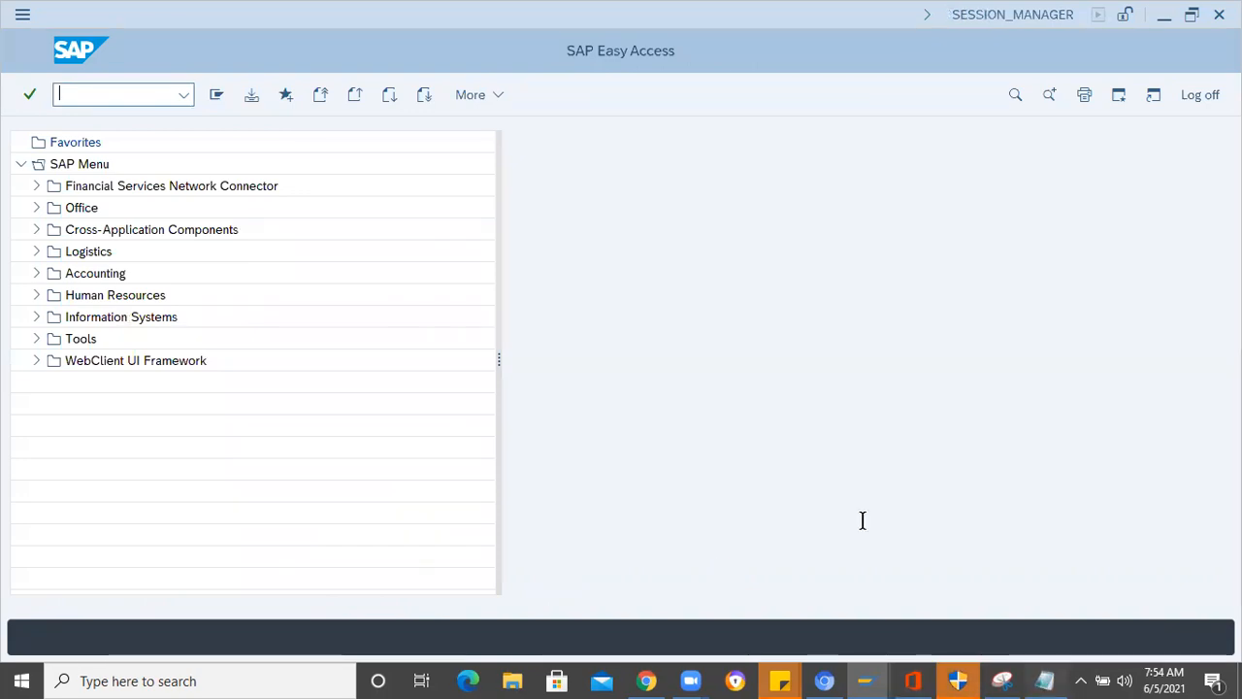
- Switch to Notepad and review the full notes, from the parent material and child parts down to the CS01 line
{"action": "key", "text": "alt+Tab"}
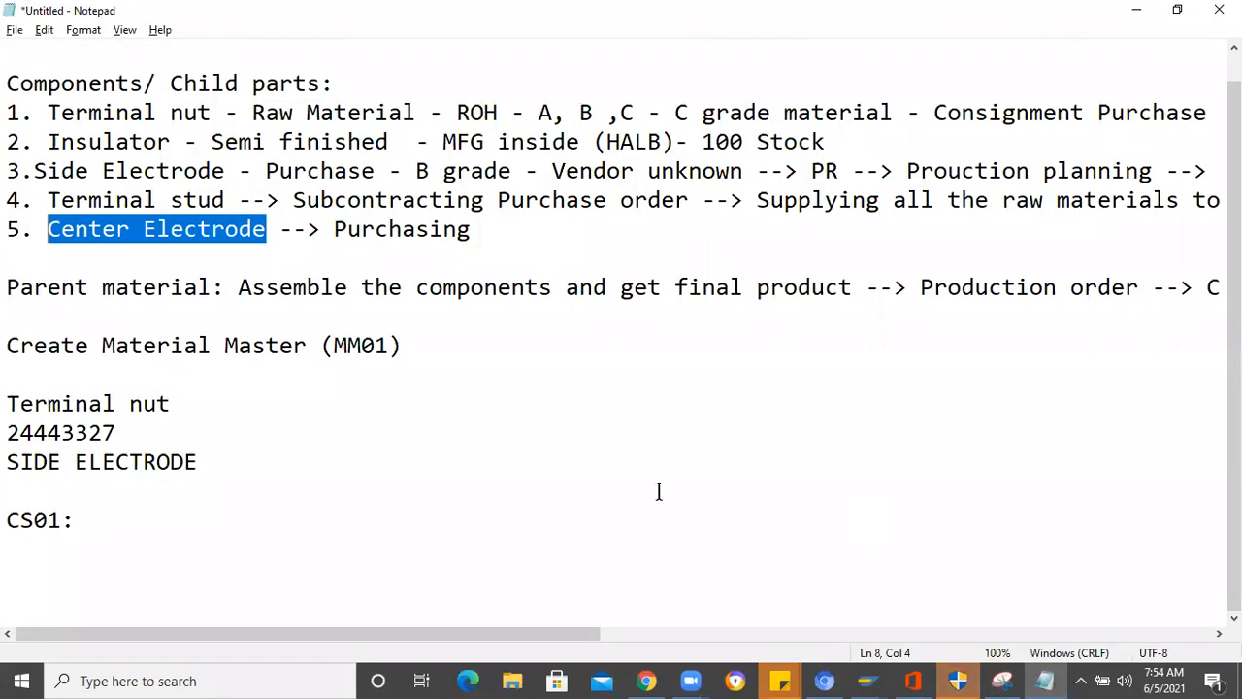
{"action": "left_click", "coordinate": [402, 458]}
{"action": "scroll", "coordinate": [285, 426], "scroll_direction": "up", "scroll_amount": 1}
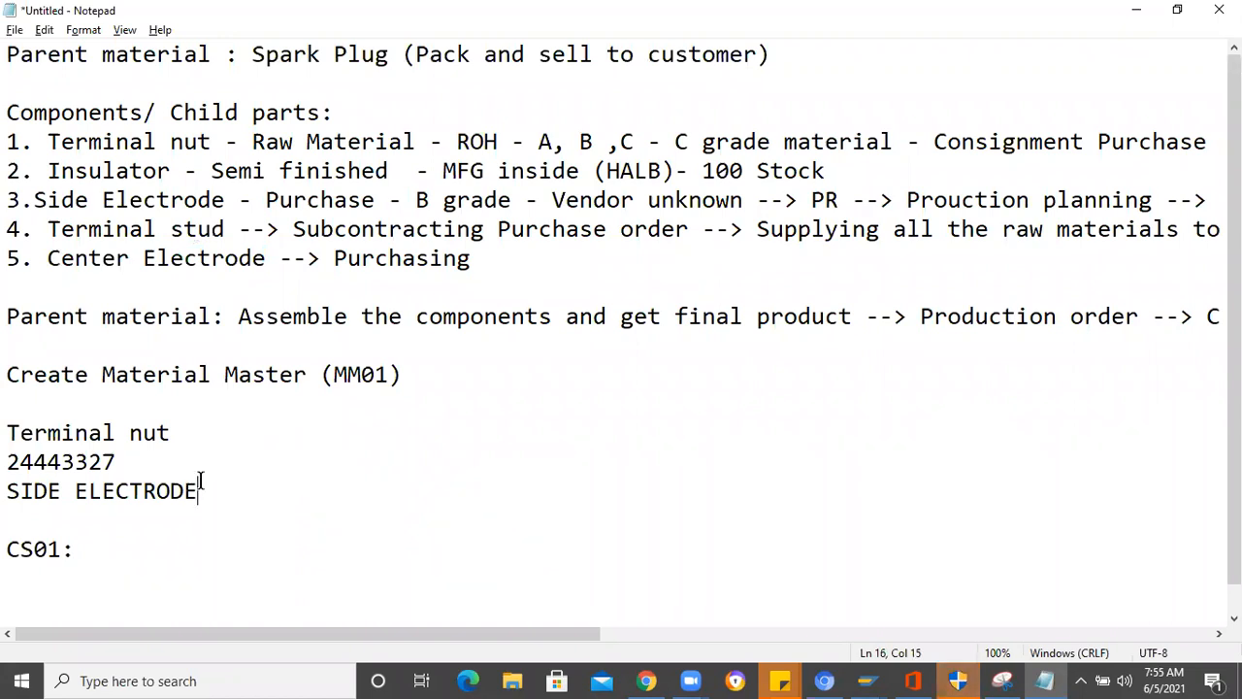
{"action": "left_click", "coordinate": [108, 556]}
{"action": "left_click", "coordinate": [14, 200], "text": "shift"}
{"action": "key", "text": "ctrl+a"}
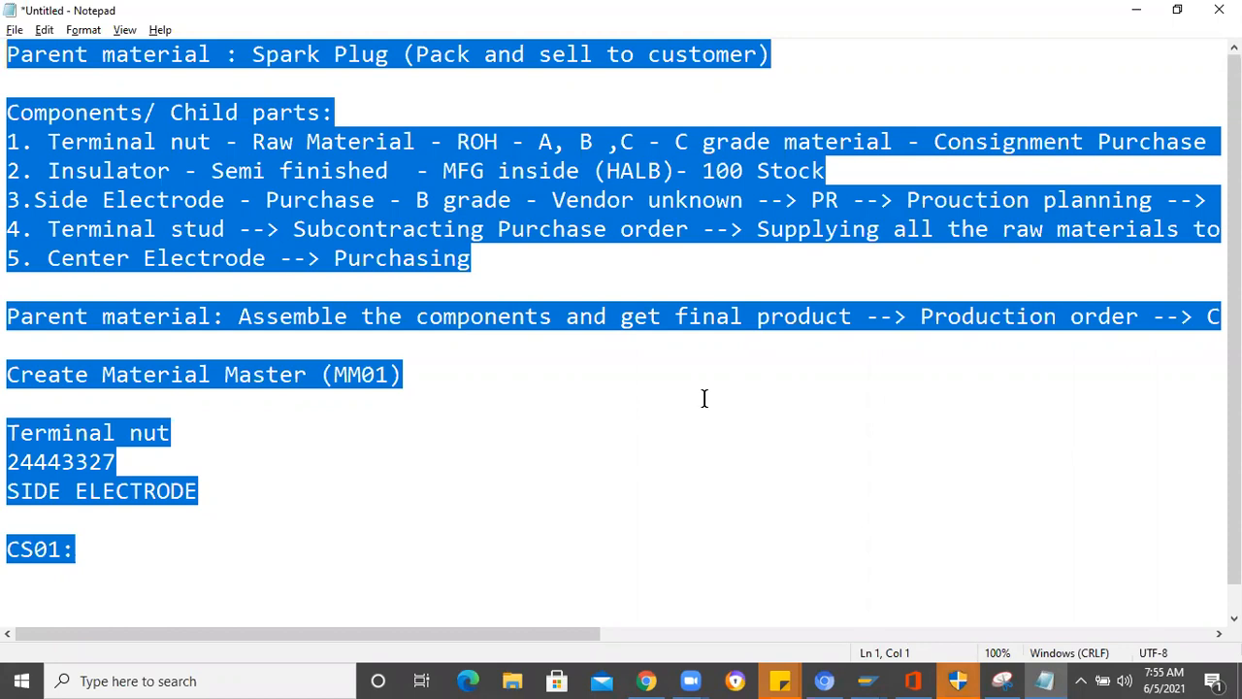
{"action": "left_click_drag", "start_coordinate": [1234, 320], "coordinate": [1234, 347]}
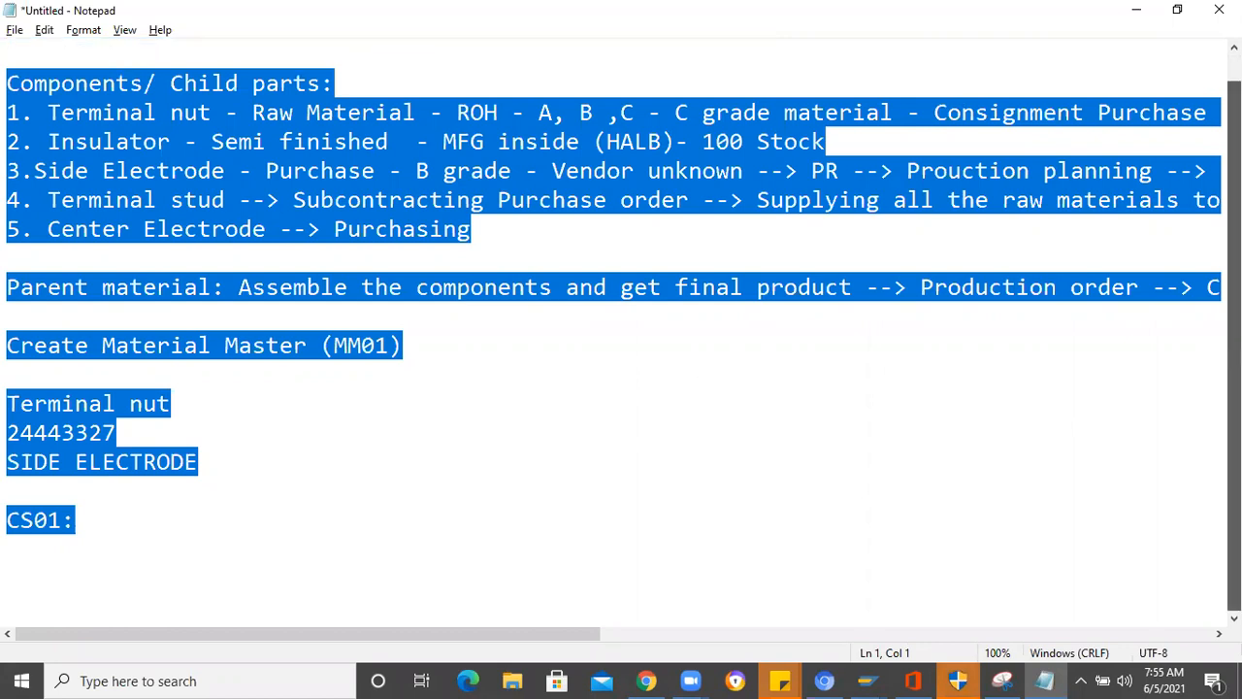
{"action": "scroll", "coordinate": [600, 251], "scroll_direction": "up", "scroll_amount": 1}
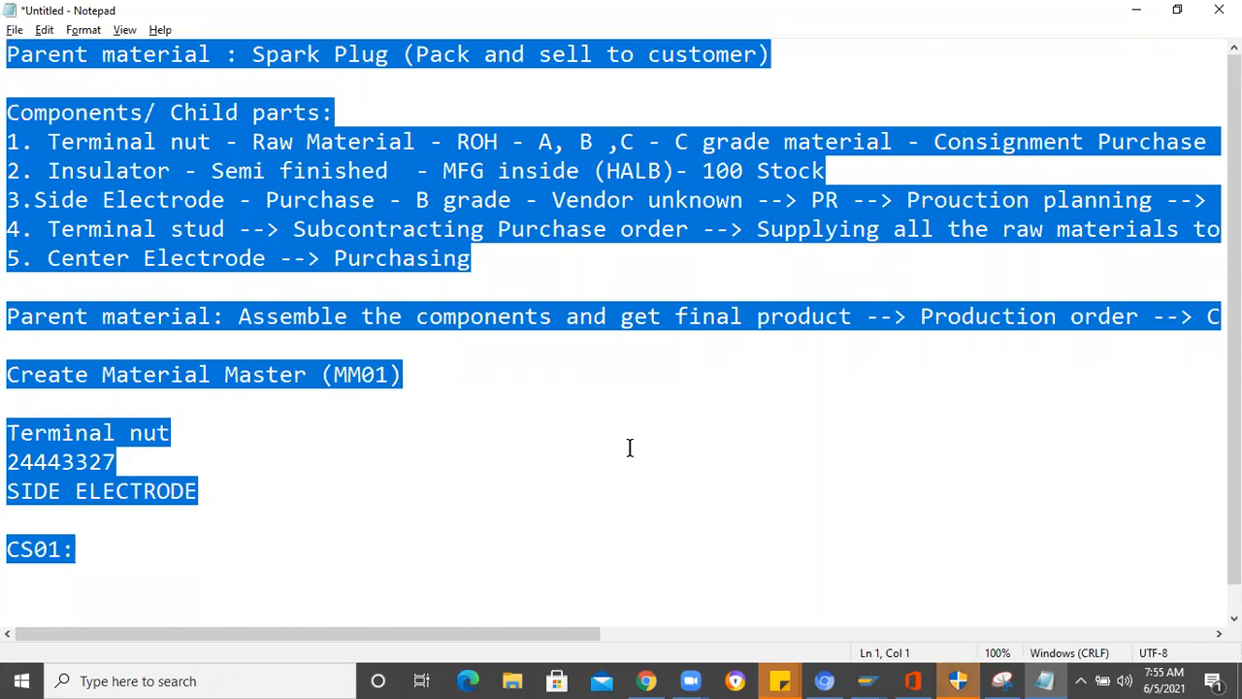
- Examine the Spark Plug parent material entry and the Side Electrode's B grade purchasing note
{"action": "left_click", "coordinate": [255, 51]}
{"action": "left_click", "coordinate": [390, 53], "text": "shift"}
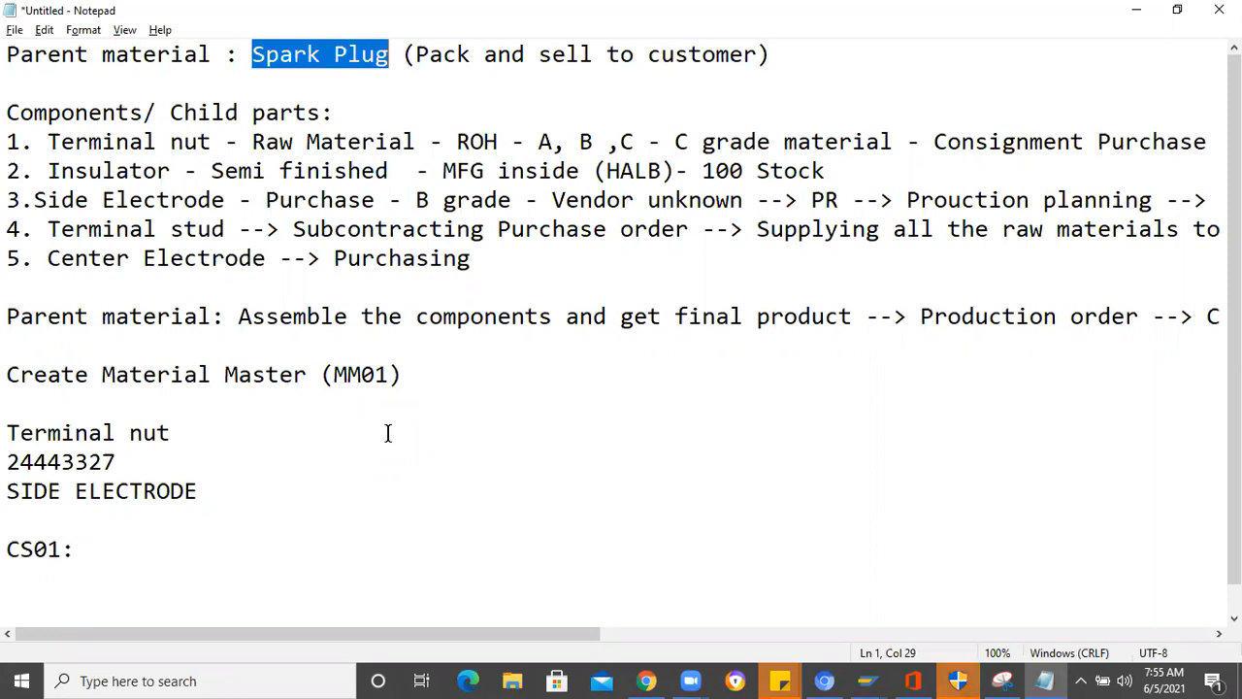
{"action": "left_click", "coordinate": [398, 52]}
{"action": "left_click_drag", "start_coordinate": [252, 54], "coordinate": [389, 54]}
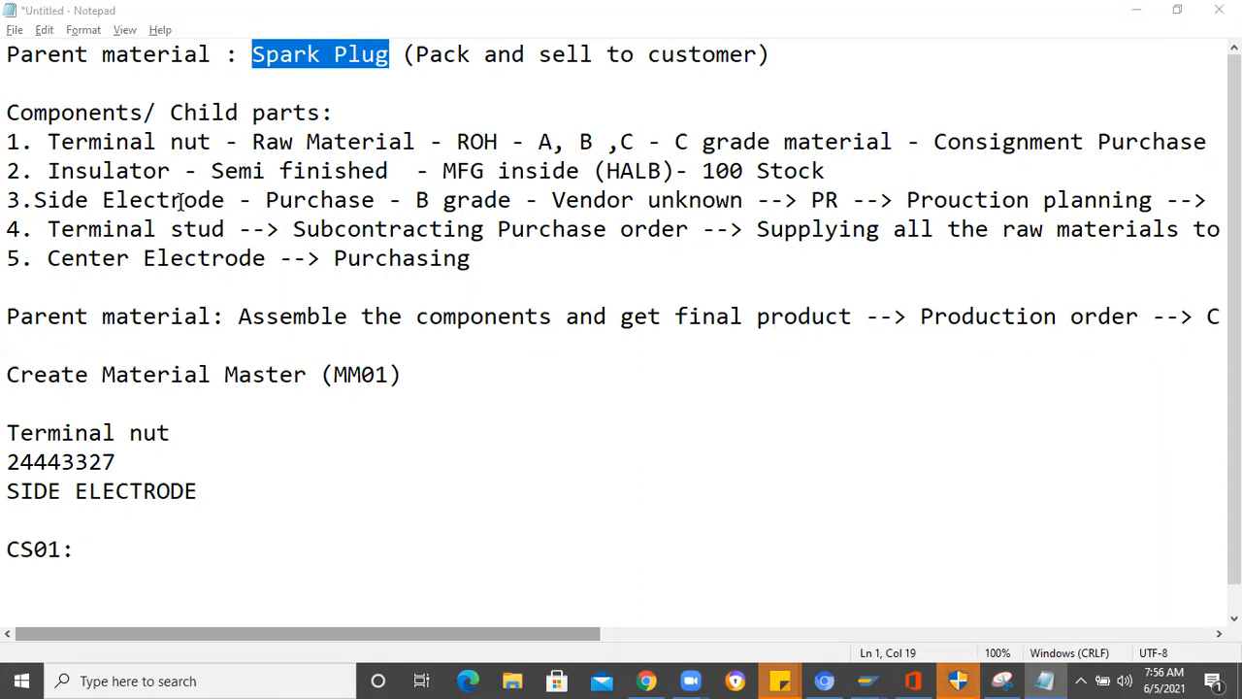
{"action": "left_click_drag", "start_coordinate": [225, 202], "coordinate": [47, 202]}
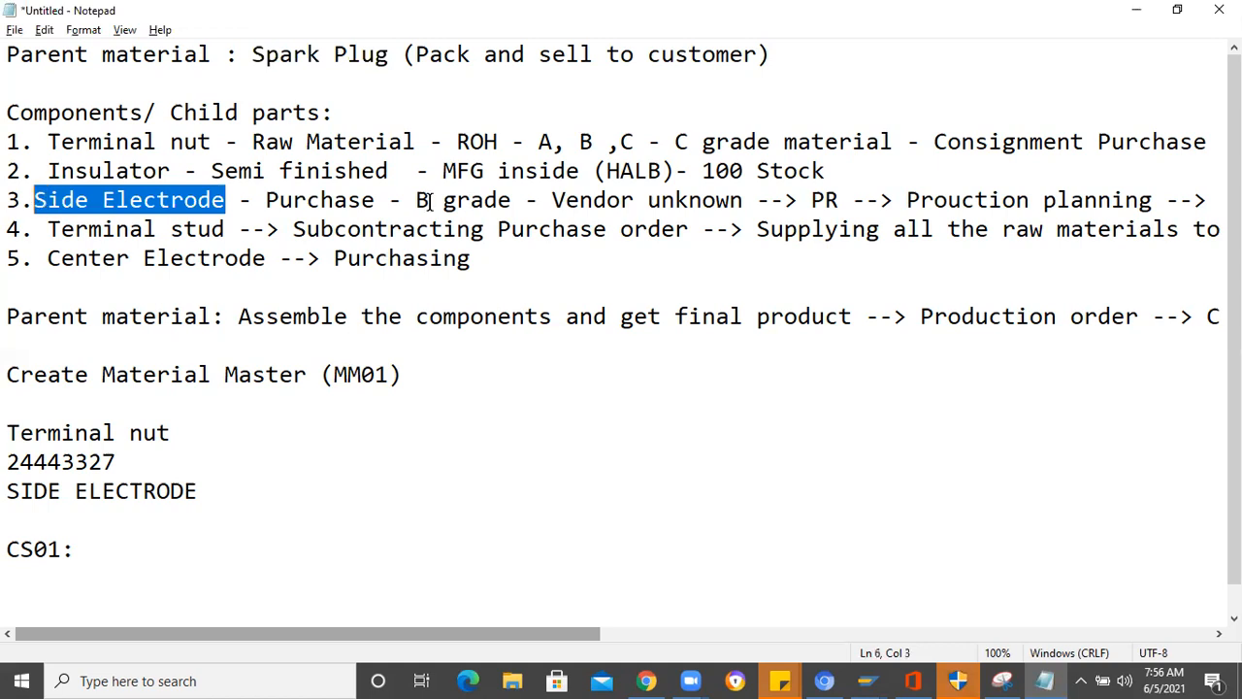
{"action": "left_click_drag", "start_coordinate": [416, 200], "coordinate": [512, 200]}
{"action": "key", "text": "shift+Right"}
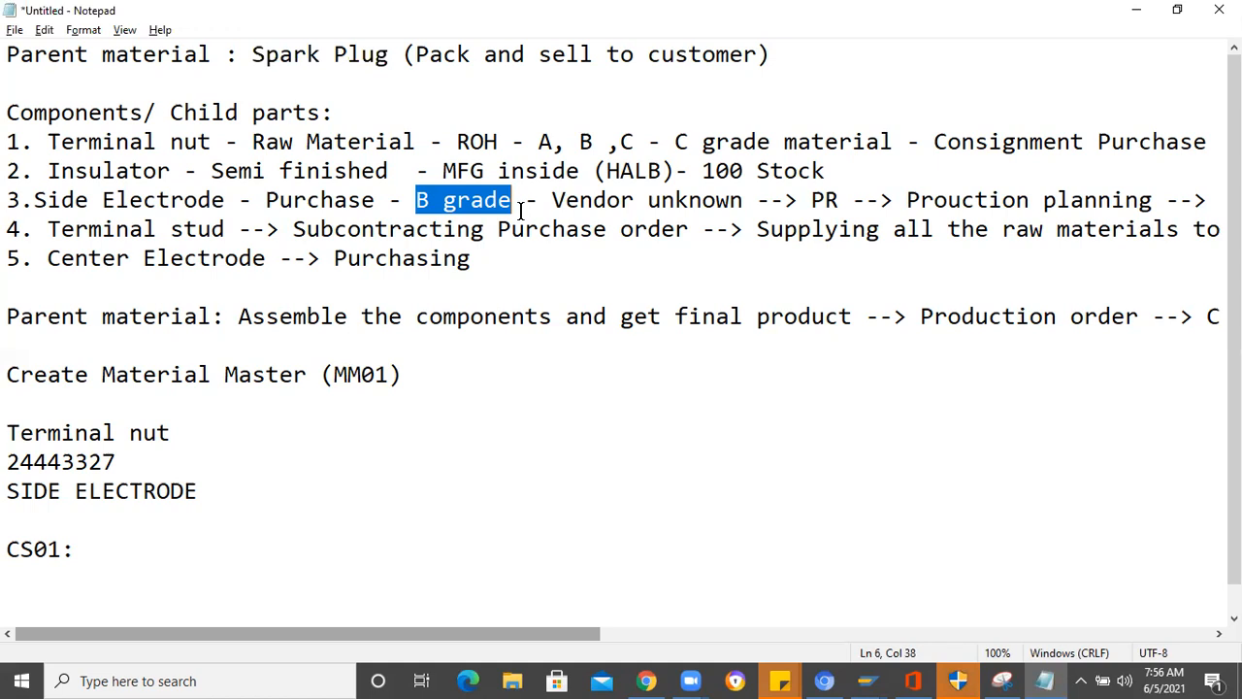
{"action": "left_click", "coordinate": [425, 199]}
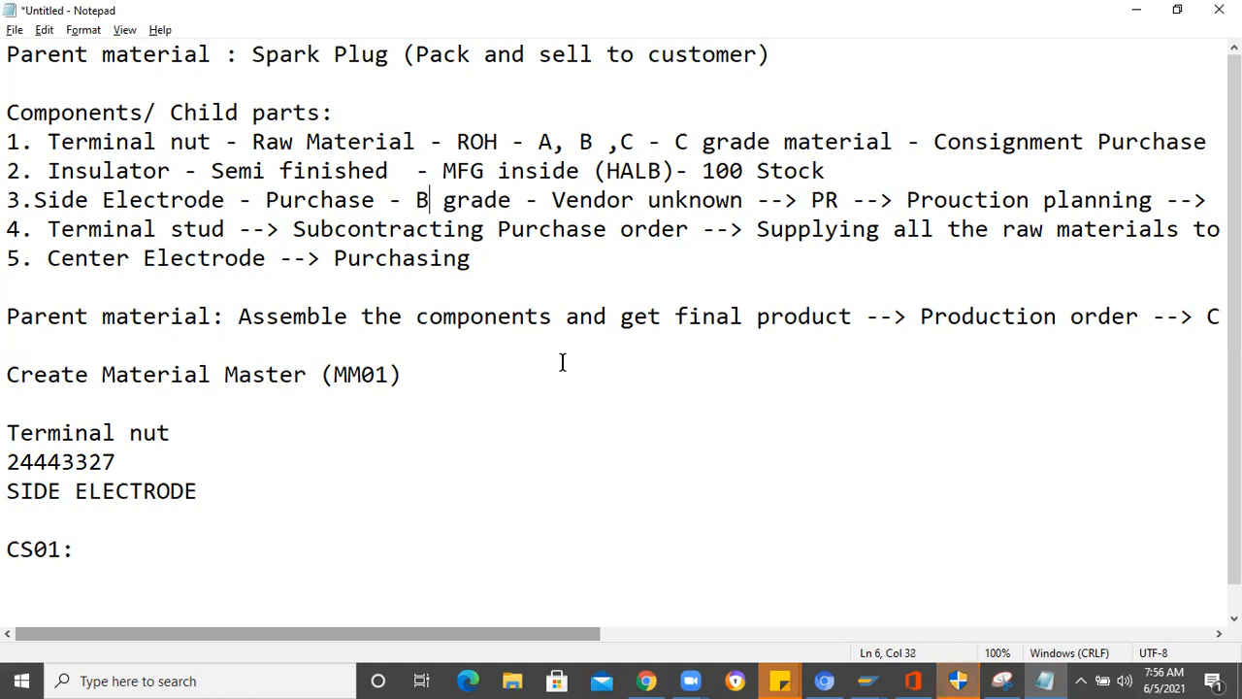